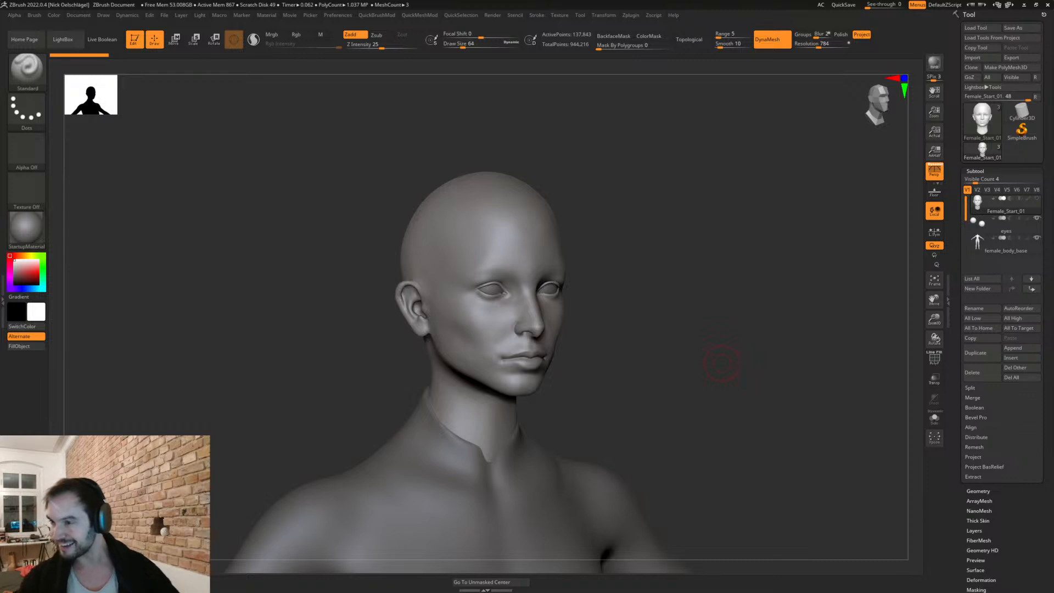
pyautogui.moveTo(684, 395); pyautogui.dragTo(741, 379)
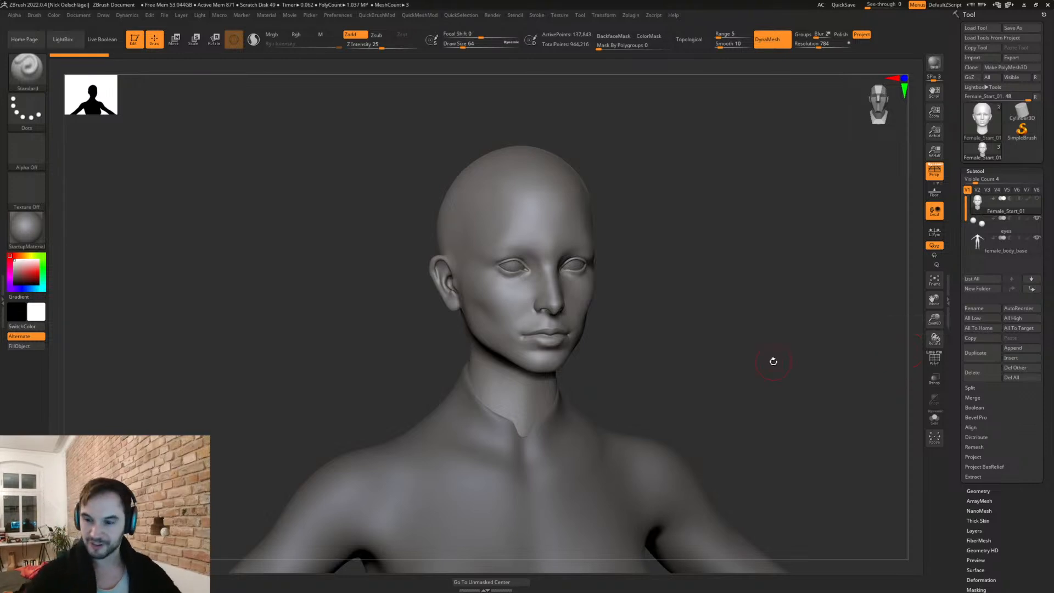
pyautogui.keyDown('shift'); pyautogui.moveTo(749, 364); pyautogui.dragTo(559, 292); pyautogui.keyUp('shift')
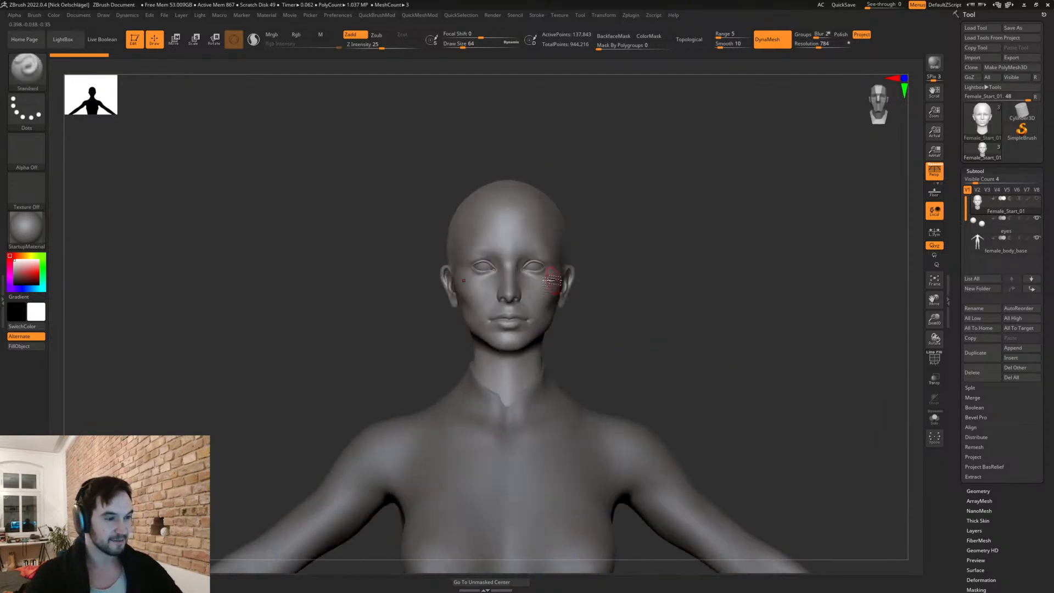
pyautogui.keyDown('alt'); pyautogui.moveTo(620, 331); pyautogui.dragTo(723, 384); pyautogui.keyUp('alt')
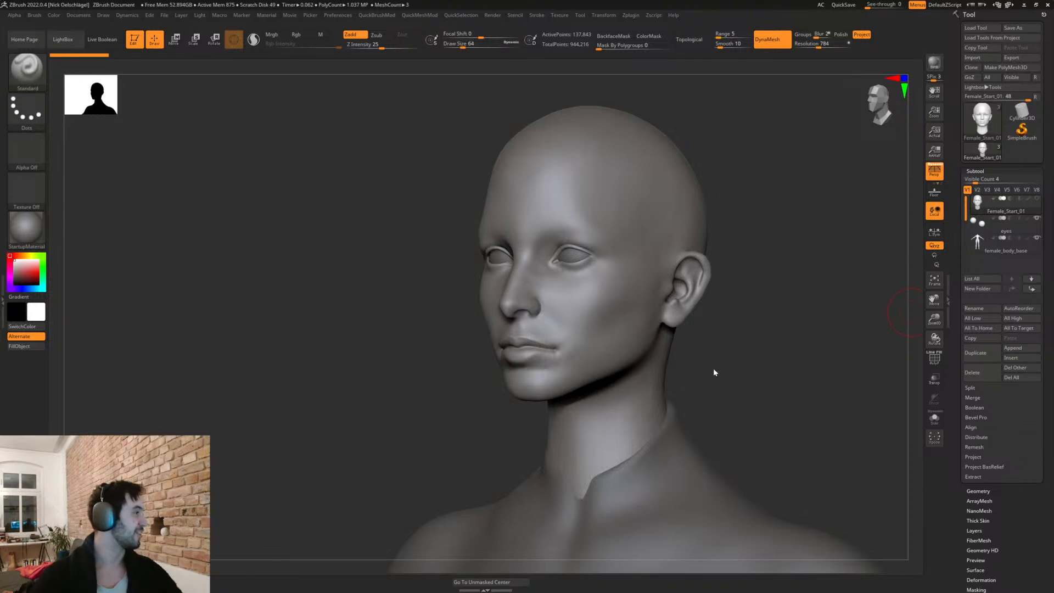
pyautogui.moveTo(757, 371)
pyautogui.keyDown('shift'); pyautogui.mouseDown()
pyautogui.moveTo(763, 362)
pyautogui.moveTo(745, 374)
pyautogui.mouseUp(); pyautogui.keyUp('shift')
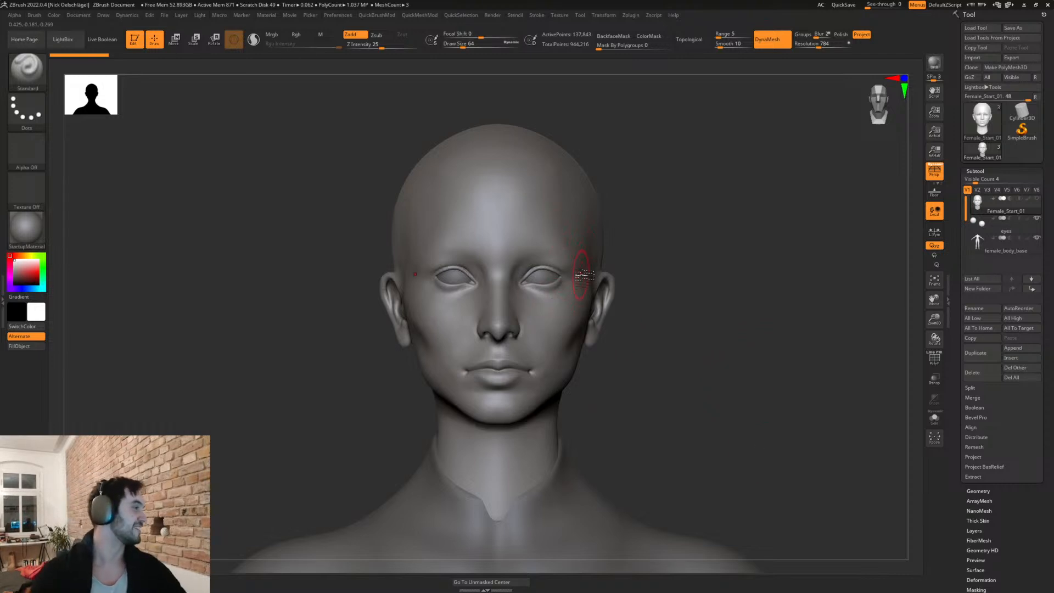
pyautogui.moveTo(644, 271); pyautogui.dragTo(613, 250)
pyautogui.keyDown('alt'); pyautogui.moveTo(686, 354); pyautogui.dragTo(662, 333); pyautogui.keyUp('alt')
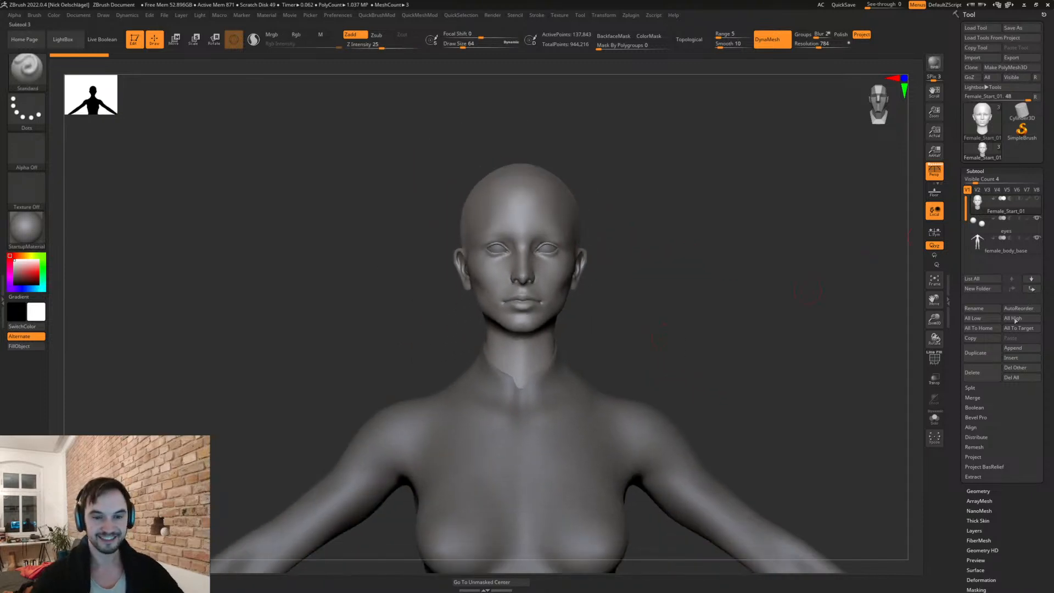
# Step: Append a sphere subtool to the female figure and make it the active subtool
pyautogui.click(1013, 348)
pyautogui.click(739, 396)
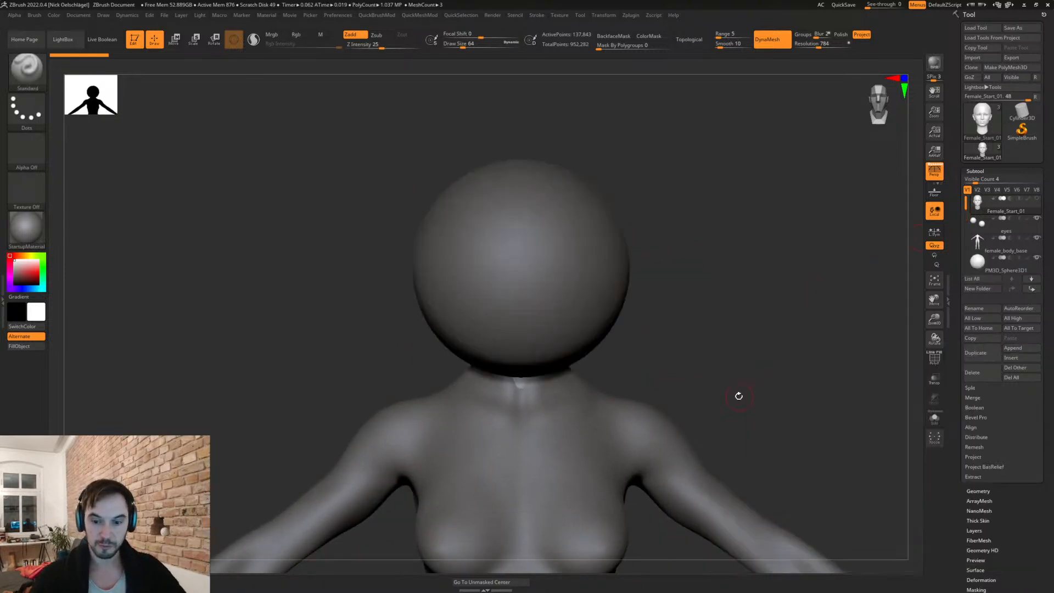
pyautogui.keyDown('alt'); pyautogui.click(576, 302); pyautogui.keyUp('alt')
pyautogui.moveTo(681, 336); pyautogui.dragTo(647, 312)
pyautogui.press('w')
pyautogui.moveTo(600, 267); pyautogui.dragTo(694, 340)
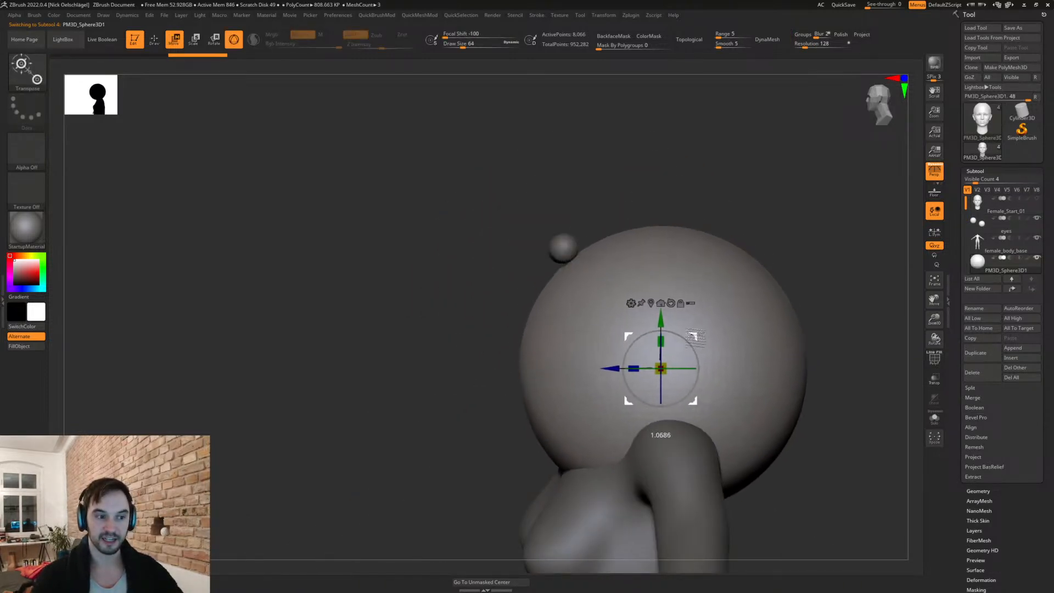
pyautogui.hotkey('ctrl', 'z')
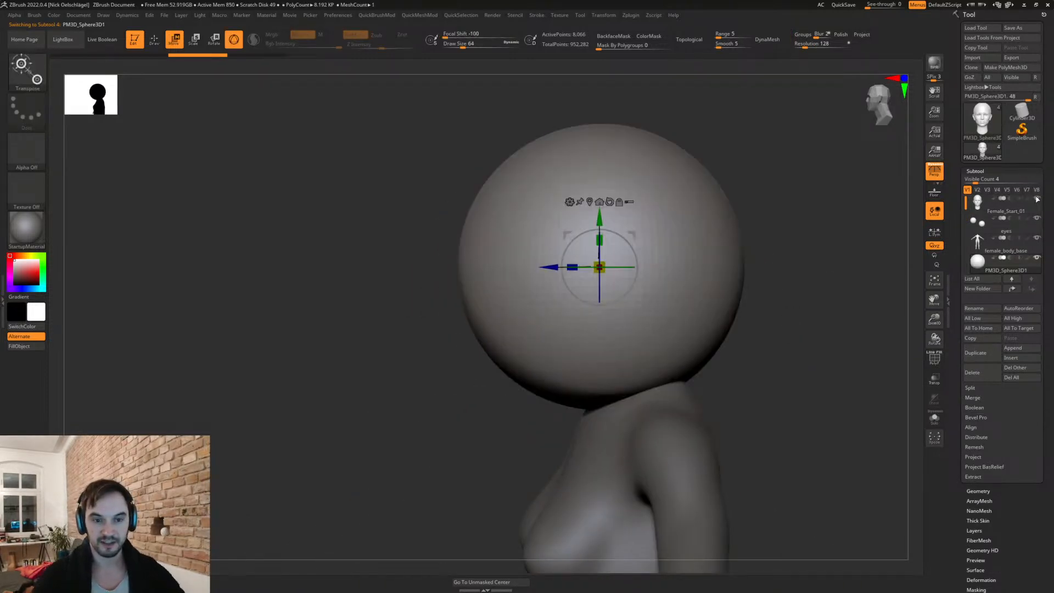
# Step: Pull the sphere with a large Move brush into a long hair mass falling from the crown over the shoulders and back
pyautogui.press('q')
pyautogui.press('s')
pyautogui.press('s')
pyautogui.moveTo(480, 283)
pyautogui.mouseDown()
pyautogui.moveTo(511, 283)
pyautogui.moveTo(531, 331)
pyautogui.moveTo(537, 254)
pyautogui.moveTo(585, 211)
pyautogui.moveTo(606, 225)
pyautogui.mouseUp()
pyautogui.hotkey('ctrl', 'z')
pyautogui.keyDown('shift'); pyautogui.moveTo(396, 275); pyautogui.dragTo(495, 280); pyautogui.keyUp('shift')
pyautogui.moveTo(537, 409); pyautogui.dragTo(563, 525)
pyautogui.moveTo(631, 241)
pyautogui.mouseDown()
pyautogui.moveTo(582, 266)
pyautogui.moveTo(569, 294)
pyautogui.mouseUp()
pyautogui.moveTo(623, 437); pyautogui.dragTo(593, 463)
pyautogui.moveTo(670, 378); pyautogui.dragTo(510, 376)
pyautogui.moveTo(768, 412)
pyautogui.mouseDown()
pyautogui.moveTo(785, 514)
pyautogui.moveTo(776, 269)
pyautogui.mouseUp()
pyautogui.moveTo(581, 330)
pyautogui.mouseDown()
pyautogui.moveTo(805, 242)
pyautogui.moveTo(862, 314)
pyautogui.moveTo(728, 264)
pyautogui.moveTo(685, 318)
pyautogui.mouseUp()
pyautogui.moveTo(658, 181)
pyautogui.mouseDown()
pyautogui.moveTo(640, 184)
pyautogui.moveTo(616, 160)
pyautogui.moveTo(639, 145)
pyautogui.mouseUp()
pyautogui.press('s')
pyautogui.moveTo(730, 220); pyautogui.dragTo(754, 255)
pyautogui.moveTo(579, 117); pyautogui.dragTo(575, 128)
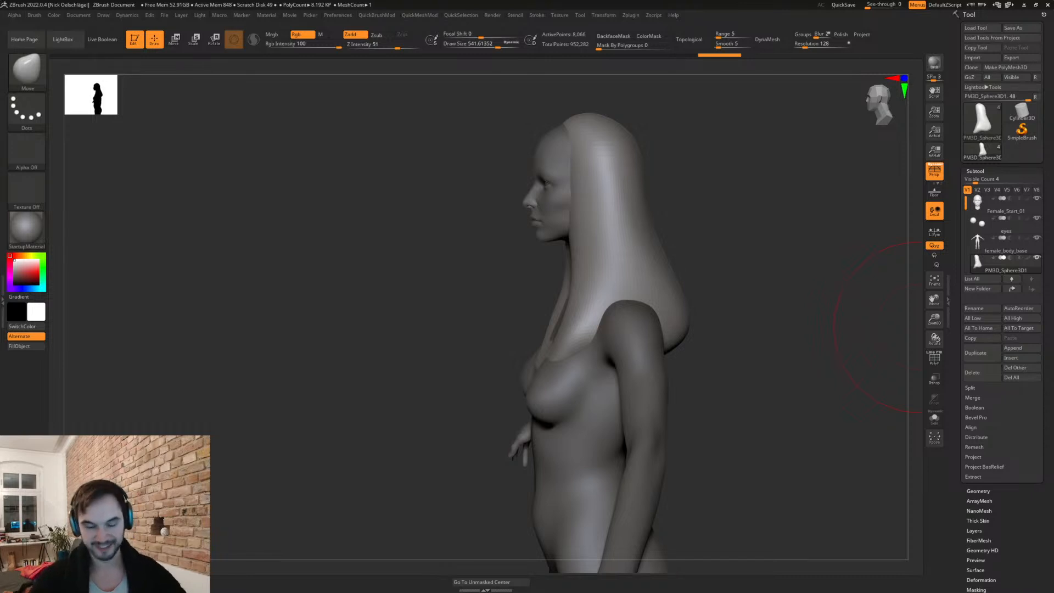
# Step: Straighten and smooth the back outline of the hair in side view, from the head down to the lower end
pyautogui.moveTo(733, 345)
pyautogui.mouseDown()
pyautogui.moveTo(701, 340)
pyautogui.moveTo(678, 300)
pyautogui.mouseUp()
pyautogui.moveTo(698, 358); pyautogui.dragTo(679, 374)
pyautogui.keyDown('shift'); pyautogui.moveTo(678, 363); pyautogui.dragTo(671, 297); pyautogui.keyUp('shift')
pyautogui.moveTo(653, 226); pyautogui.dragTo(654, 223)
pyautogui.moveTo(670, 264); pyautogui.dragTo(673, 285)
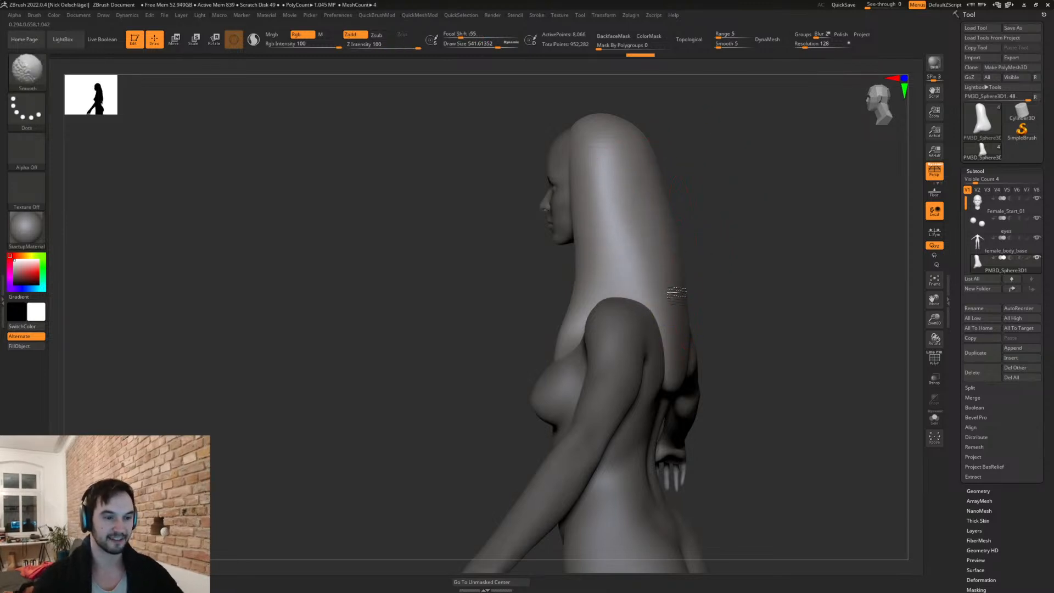
pyautogui.moveTo(694, 172)
pyautogui.mouseDown()
pyautogui.moveTo(720, 287)
pyautogui.moveTo(807, 247)
pyautogui.moveTo(725, 299)
pyautogui.moveTo(702, 298)
pyautogui.mouseUp()
# Step: Adjust the hair's outline from behind and at the crown with the Move brush, then smooth it
pyautogui.moveTo(692, 289)
pyautogui.mouseDown()
pyautogui.moveTo(737, 301)
pyautogui.moveTo(767, 351)
pyautogui.moveTo(781, 336)
pyautogui.mouseUp()
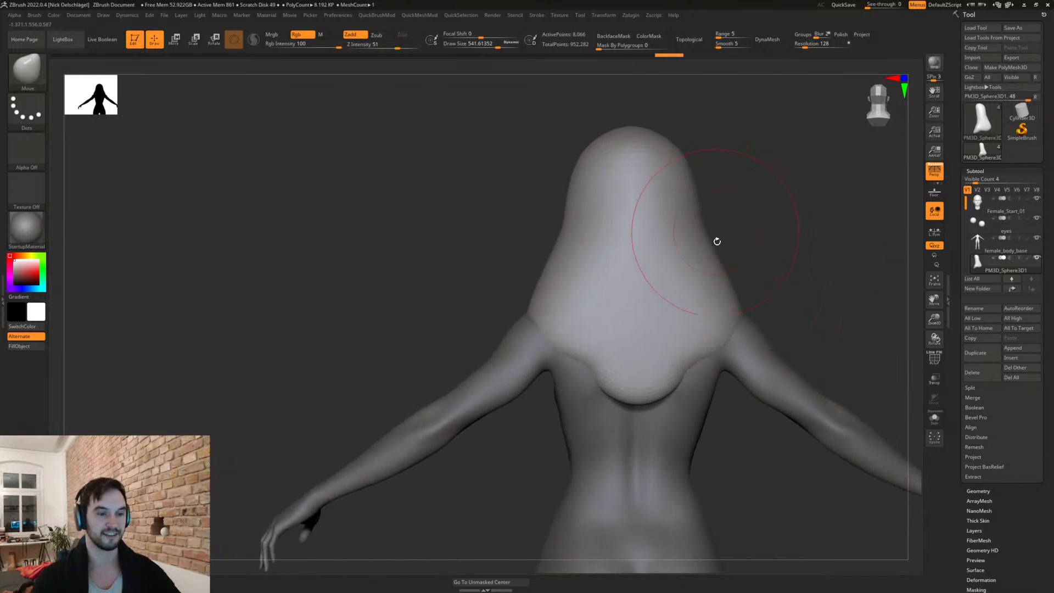
pyautogui.moveTo(715, 231); pyautogui.dragTo(703, 274)
pyautogui.moveTo(686, 165)
pyautogui.mouseDown()
pyautogui.moveTo(680, 188)
pyautogui.moveTo(772, 204)
pyautogui.moveTo(790, 163)
pyautogui.moveTo(676, 120)
pyautogui.mouseUp()
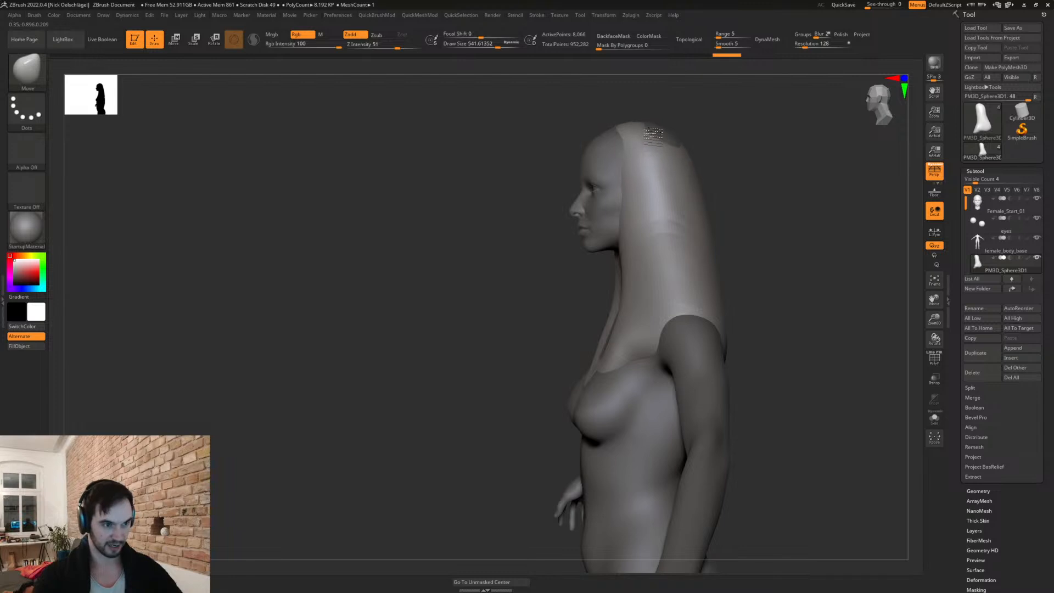
pyautogui.keyDown('shift'); pyautogui.moveTo(708, 153); pyautogui.dragTo(759, 196); pyautogui.keyUp('shift')
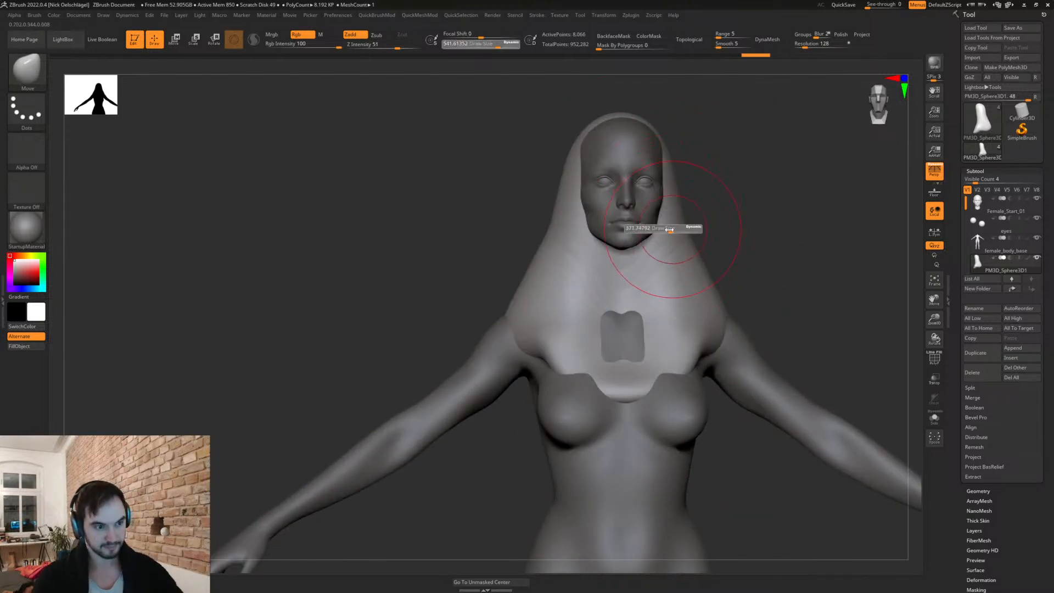
# Step: Carve away the hair covering the neck and chest with the Clay brush, leaving two separate front strands
pyautogui.press('b')
pyautogui.press('c')
pyautogui.press('l')
pyautogui.moveTo(600, 271)
pyautogui.mouseDown()
pyautogui.moveTo(604, 308)
pyautogui.moveTo(601, 247)
pyautogui.moveTo(616, 278)
pyautogui.moveTo(600, 190)
pyautogui.moveTo(582, 308)
pyautogui.moveTo(571, 297)
pyautogui.moveTo(568, 230)
pyautogui.moveTo(583, 235)
pyautogui.moveTo(587, 335)
pyautogui.mouseUp()
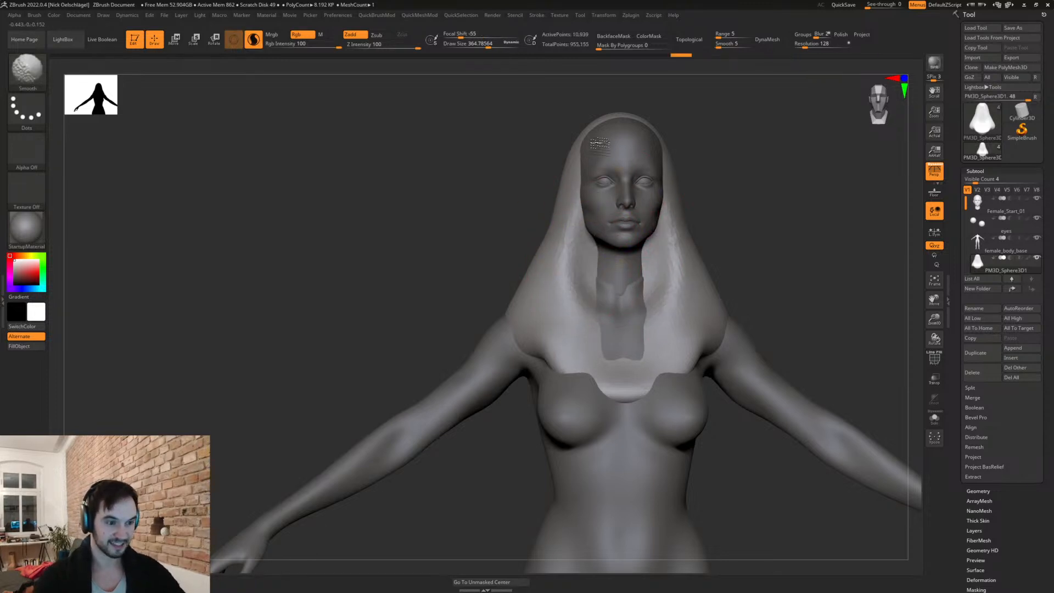
pyautogui.keyDown('alt'); pyautogui.moveTo(602, 269); pyautogui.dragTo(624, 398); pyautogui.keyUp('alt')
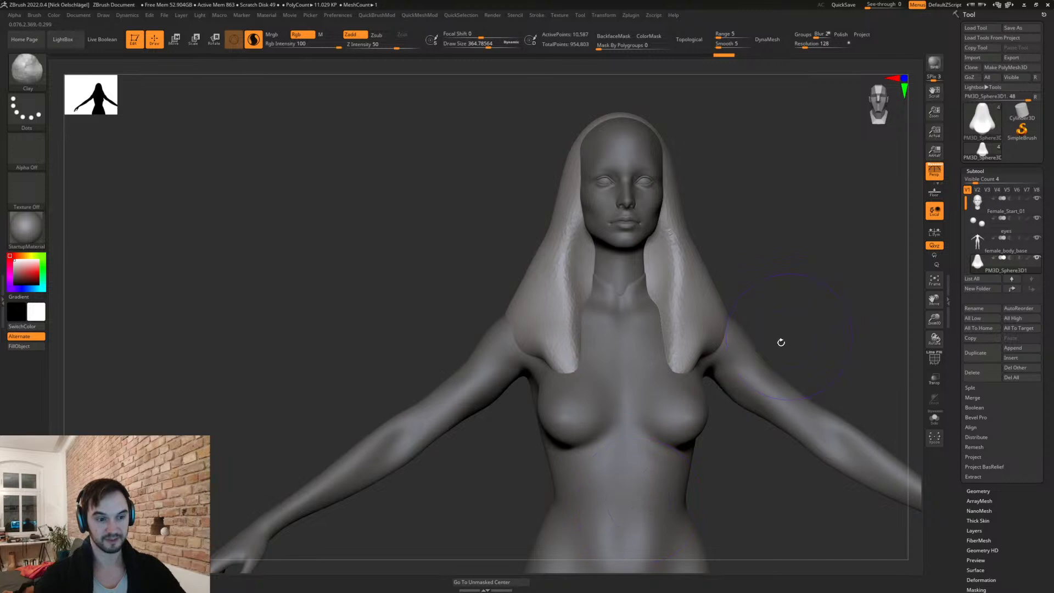
# Step: Smooth the inner edges and tips of the front strands and remesh the hair with DynaMesh
pyautogui.moveTo(789, 336); pyautogui.dragTo(701, 330)
pyautogui.keyDown('shift'); pyautogui.moveTo(636, 344); pyautogui.dragTo(641, 146); pyautogui.keyUp('shift')
pyautogui.keyDown('shift'); pyautogui.moveTo(736, 289); pyautogui.dragTo(769, 284); pyautogui.keyUp('shift')
pyautogui.keyDown('ctrl'); pyautogui.moveTo(712, 264); pyautogui.dragTo(694, 229); pyautogui.keyUp('ctrl')
# Step: Adjust the shape of the hair's front strands and crown with the Move brush
pyautogui.press('b')
pyautogui.press('m')
pyautogui.press('v')
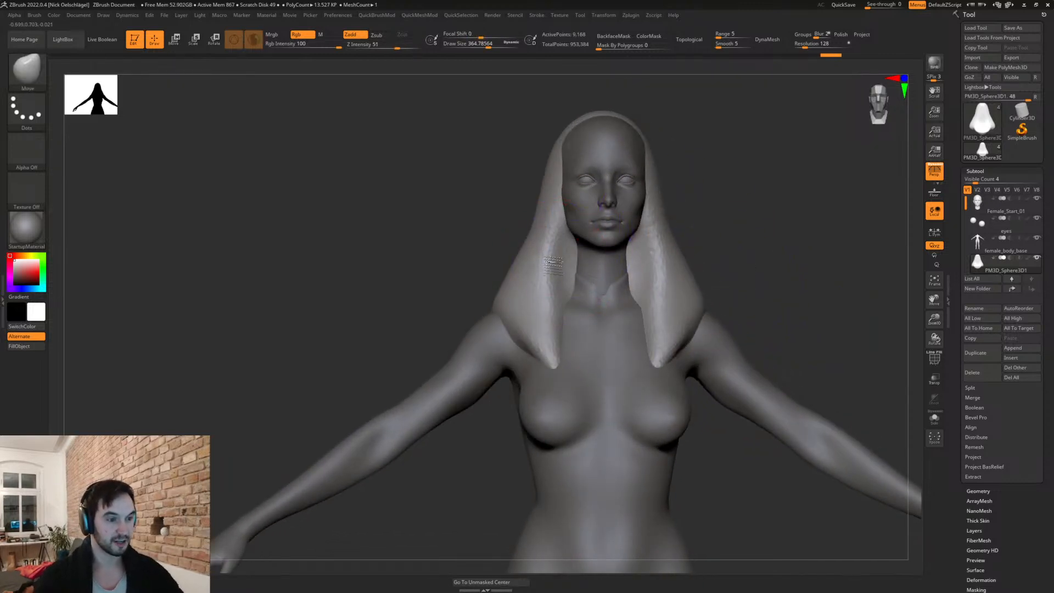
pyautogui.moveTo(542, 259); pyautogui.dragTo(549, 277)
pyautogui.moveTo(730, 200)
pyautogui.mouseDown()
pyautogui.moveTo(655, 218)
pyautogui.moveTo(546, 106)
pyautogui.mouseUp()
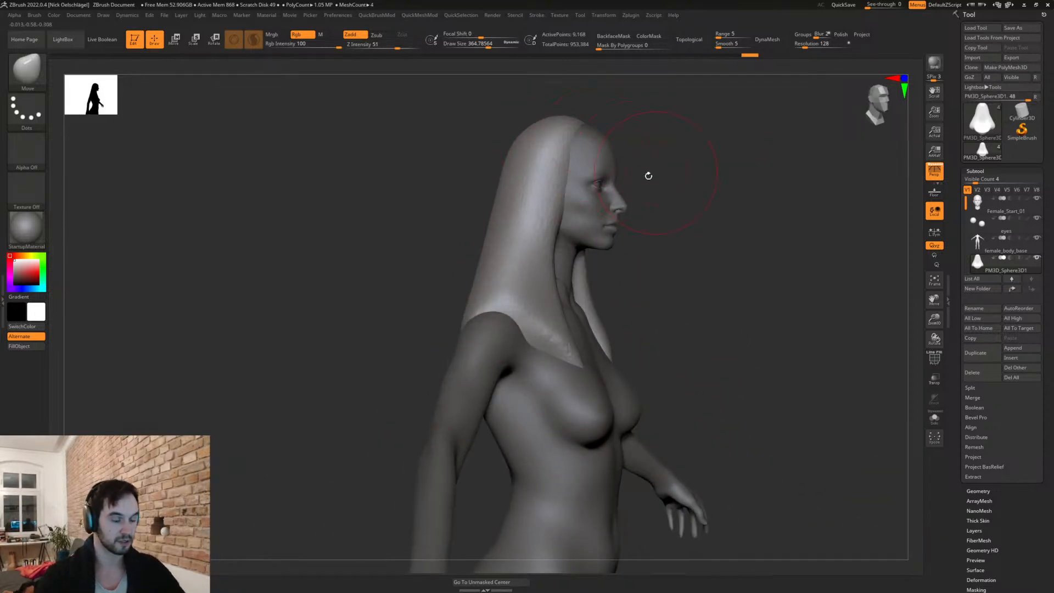
pyautogui.press('b')
pyautogui.press('d')
pyautogui.press('s')
pyautogui.moveTo(554, 144); pyautogui.dragTo(523, 234)
pyautogui.moveTo(543, 186)
pyautogui.keyDown('shift'); pyautogui.mouseDown()
pyautogui.moveTo(574, 193)
pyautogui.moveTo(555, 169)
pyautogui.mouseUp(); pyautogui.keyUp('shift')
# Step: Undo the previous hair strokes and flatten the hair beside the face with the TrimDynamic brush
pyautogui.press('b')
pyautogui.press('t')
pyautogui.press('d')
pyautogui.press('s')
pyautogui.hotkey('ctrl', 'z')
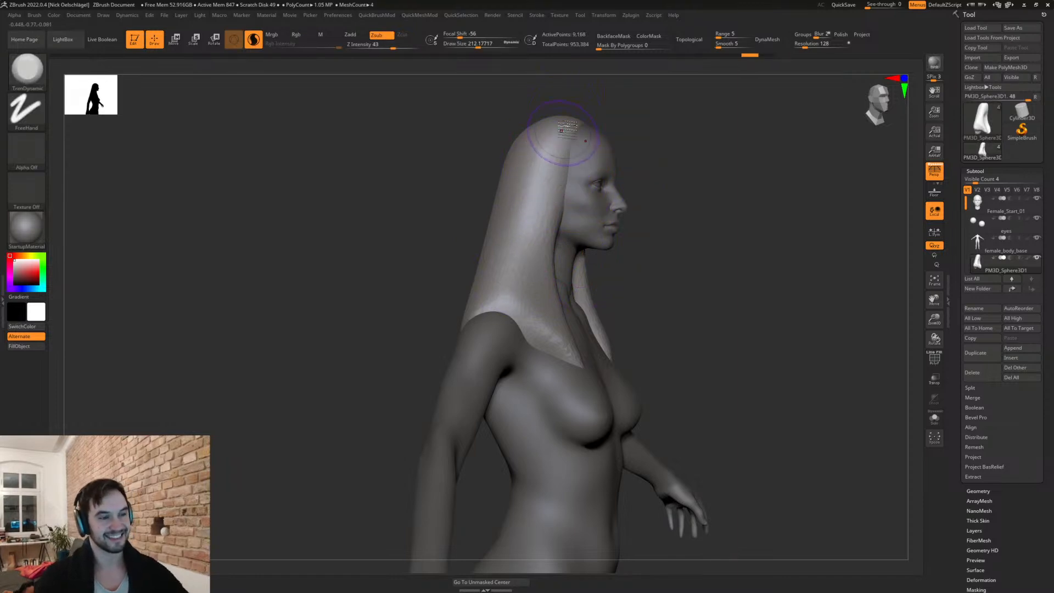
pyautogui.moveTo(681, 137)
pyautogui.mouseDown()
pyautogui.moveTo(633, 146)
pyautogui.moveTo(640, 207)
pyautogui.mouseUp()
pyautogui.moveTo(561, 194)
pyautogui.mouseDown()
pyautogui.moveTo(522, 231)
pyautogui.moveTo(534, 226)
pyautogui.mouseUp()
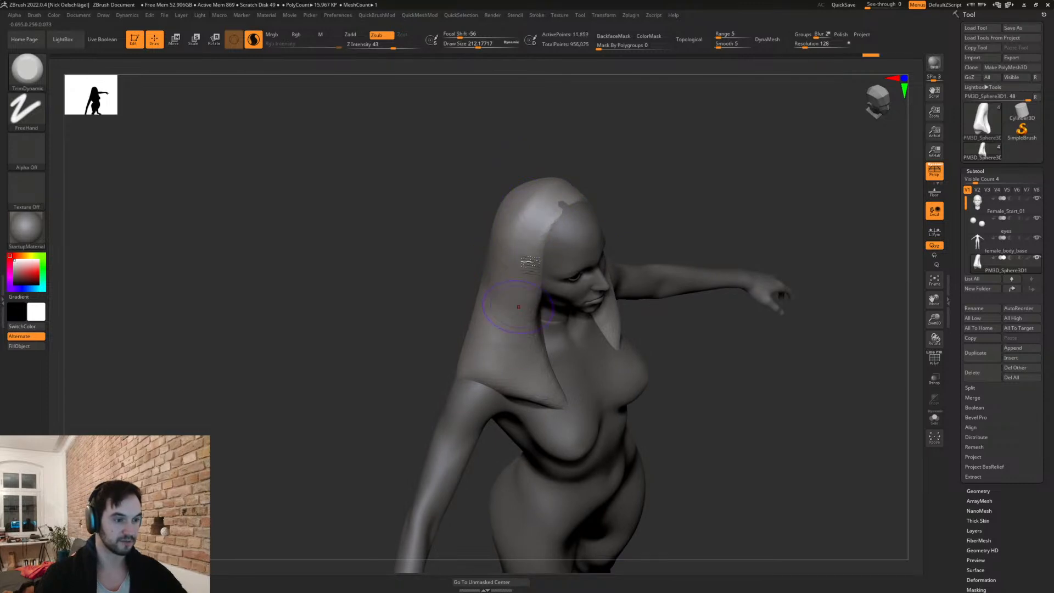
# Step: Trim the hair's long side planes and front strands down to their tips, smoothing the transitions
pyautogui.moveTo(520, 354); pyautogui.dragTo(576, 294, button='right')
pyautogui.moveTo(533, 296)
pyautogui.mouseDown()
pyautogui.moveTo(506, 337)
pyautogui.moveTo(531, 451)
pyautogui.mouseUp()
pyautogui.moveTo(513, 299); pyautogui.dragTo(486, 370)
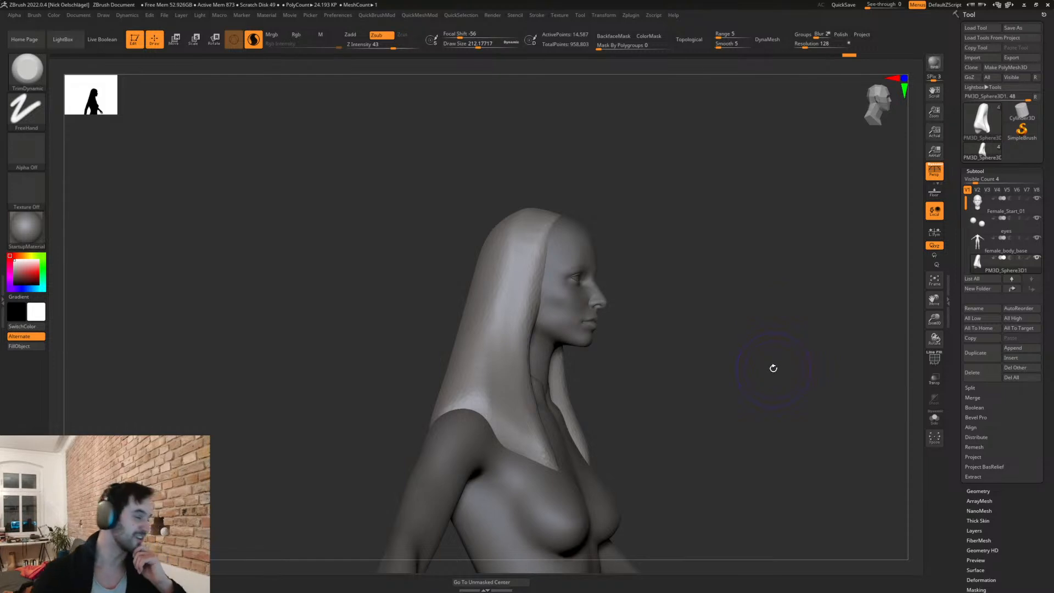
pyautogui.moveTo(659, 354)
pyautogui.keyDown('shift'); pyautogui.mouseDown()
pyautogui.moveTo(540, 340)
pyautogui.moveTo(549, 472)
pyautogui.mouseUp(); pyautogui.keyUp('shift')
pyautogui.moveTo(727, 391)
pyautogui.mouseDown()
pyautogui.moveTo(746, 295)
pyautogui.moveTo(622, 335)
pyautogui.moveTo(643, 308)
pyautogui.mouseUp()
pyautogui.keyDown('shift'); pyautogui.moveTo(760, 299); pyautogui.dragTo(764, 299); pyautogui.keyUp('shift')
pyautogui.keyDown('alt'); pyautogui.moveTo(738, 237); pyautogui.dragTo(728, 352); pyautogui.keyUp('alt')
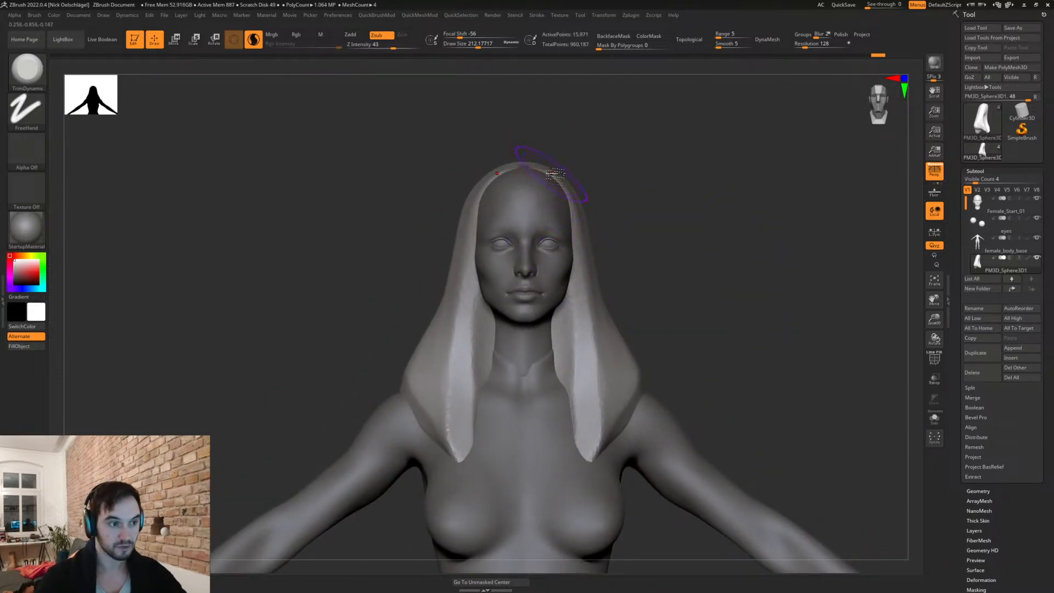
# Step: Nudge the hairline above the forehead into place with the Move brush at a larger brush size
pyautogui.press('b')
pyautogui.press('m')
pyautogui.press('v')
pyautogui.press('s')
pyautogui.press('s')
pyautogui.moveTo(539, 167); pyautogui.dragTo(540, 163)
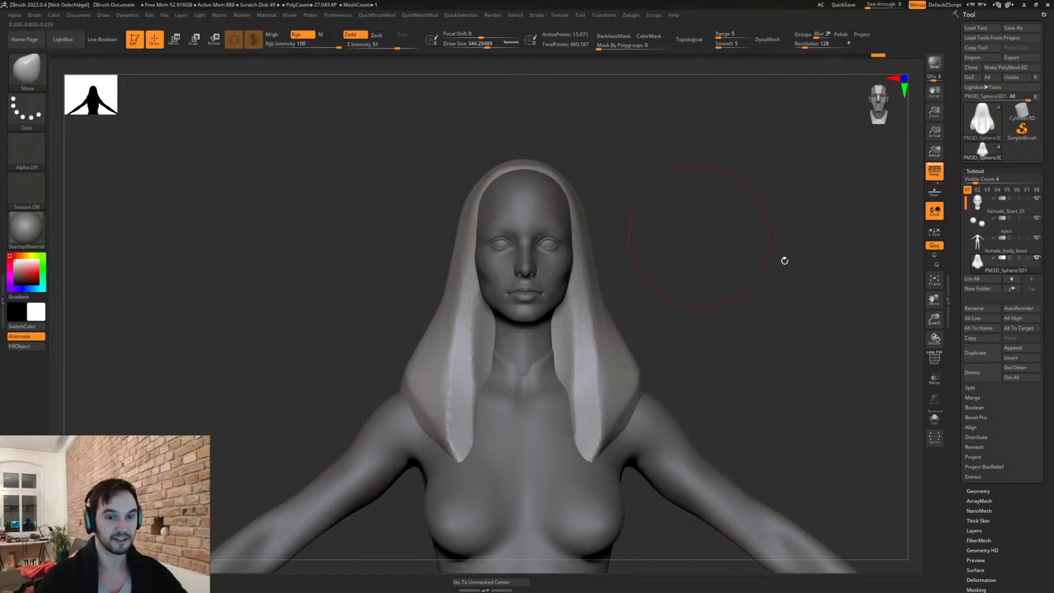
# Step: Append a second sphere subtool, scale it down and move it to the top of the head
pyautogui.click(1013, 348)
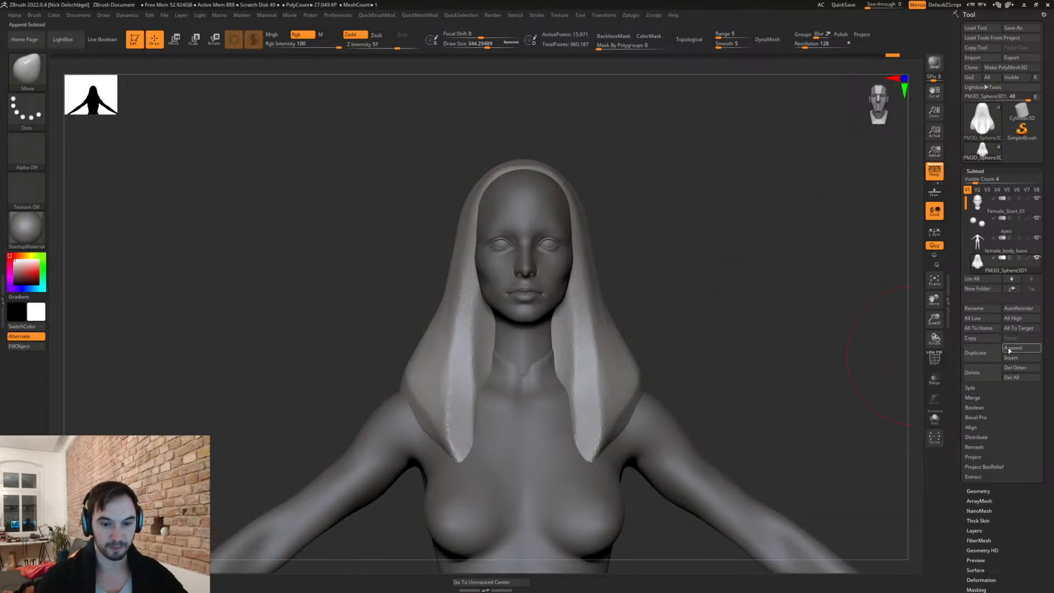
pyautogui.click(1008, 349)
pyautogui.click(738, 403)
pyautogui.moveTo(738, 403); pyautogui.dragTo(615, 308)
pyautogui.press('w')
pyautogui.moveTo(560, 260); pyautogui.dragTo(521, 283)
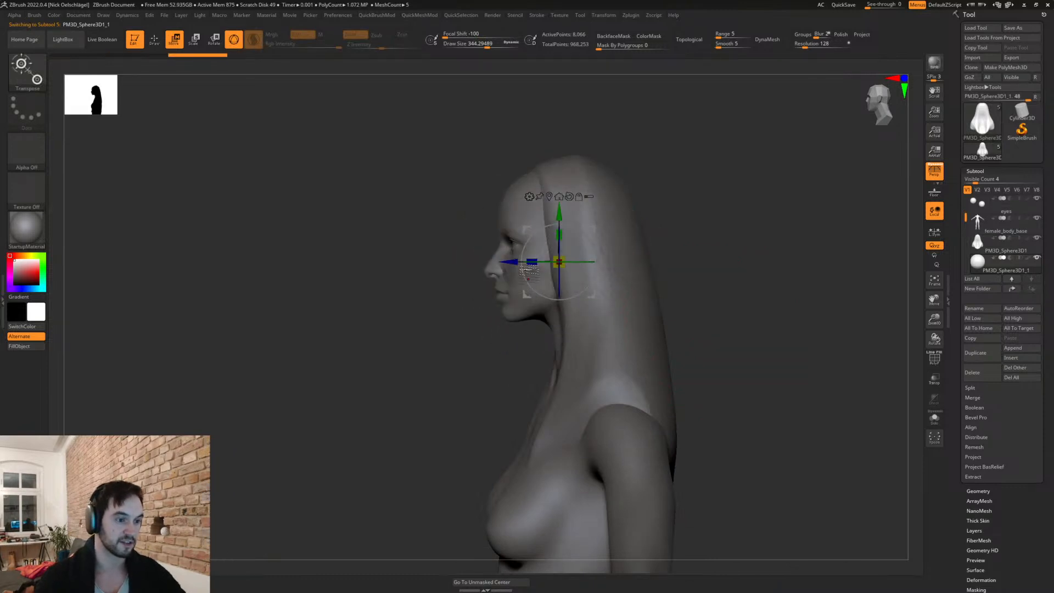
pyautogui.moveTo(590, 230)
pyautogui.mouseDown()
pyautogui.moveTo(541, 141)
pyautogui.moveTo(555, 152)
pyautogui.mouseUp()
# Step: Shape the small sphere into a crest curving from the forehead back over the crown with the Move brush
pyautogui.press('q')
pyautogui.press('s')
pyautogui.moveTo(519, 166)
pyautogui.mouseDown()
pyautogui.moveTo(628, 110)
pyautogui.moveTo(621, 145)
pyautogui.moveTo(651, 193)
pyautogui.moveTo(511, 187)
pyautogui.mouseUp()
pyautogui.moveTo(618, 167); pyautogui.dragTo(649, 196)
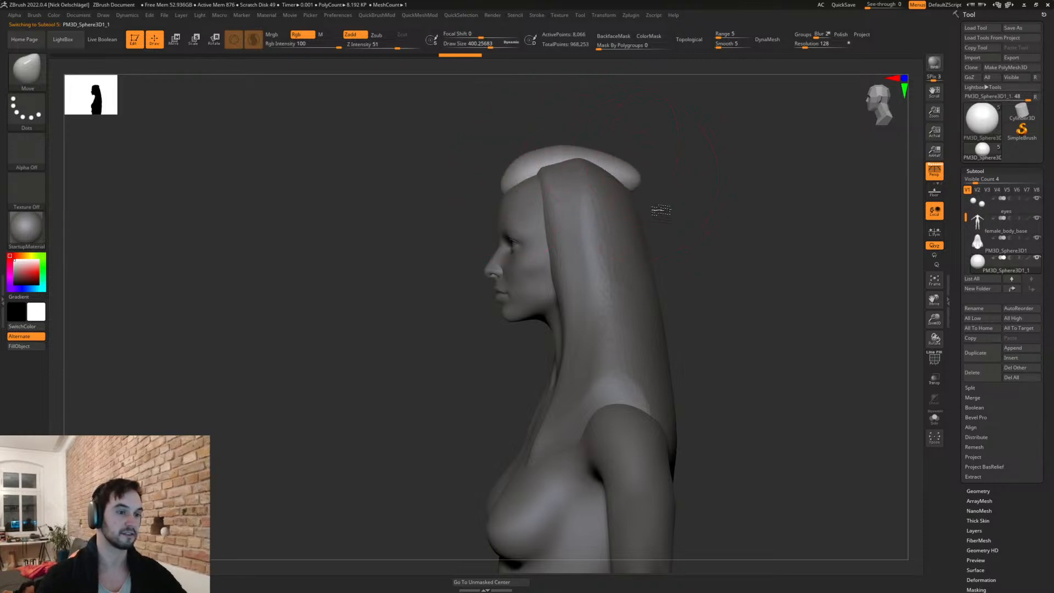
pyautogui.moveTo(640, 155); pyautogui.dragTo(656, 203)
pyautogui.moveTo(657, 148)
pyautogui.mouseDown()
pyautogui.moveTo(668, 197)
pyautogui.moveTo(656, 217)
pyautogui.moveTo(749, 228)
pyautogui.moveTo(685, 156)
pyautogui.moveTo(653, 156)
pyautogui.mouseUp()
pyautogui.press('s')
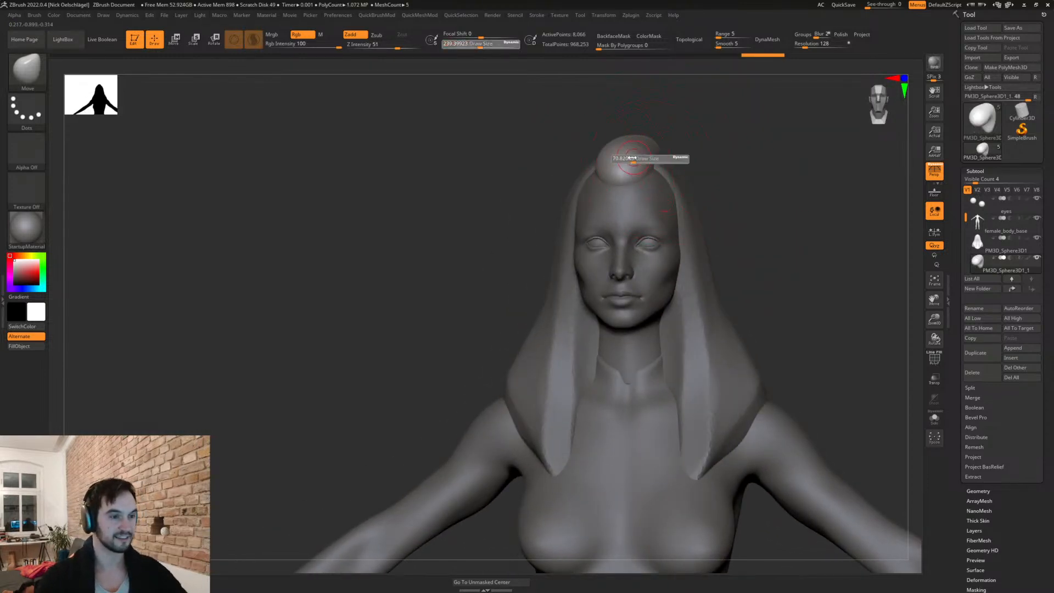
pyautogui.press('s')
pyautogui.moveTo(650, 164); pyautogui.dragTo(655, 164)
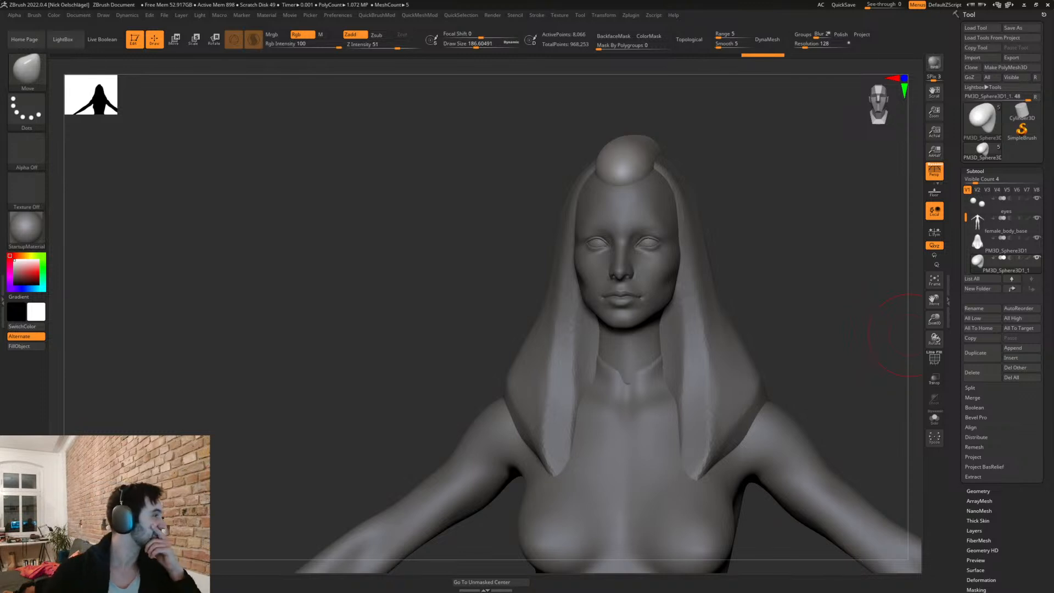
pyautogui.moveTo(772, 267)
pyautogui.mouseDown()
pyautogui.moveTo(793, 261)
pyautogui.moveTo(784, 285)
pyautogui.moveTo(523, 257)
pyautogui.mouseUp()
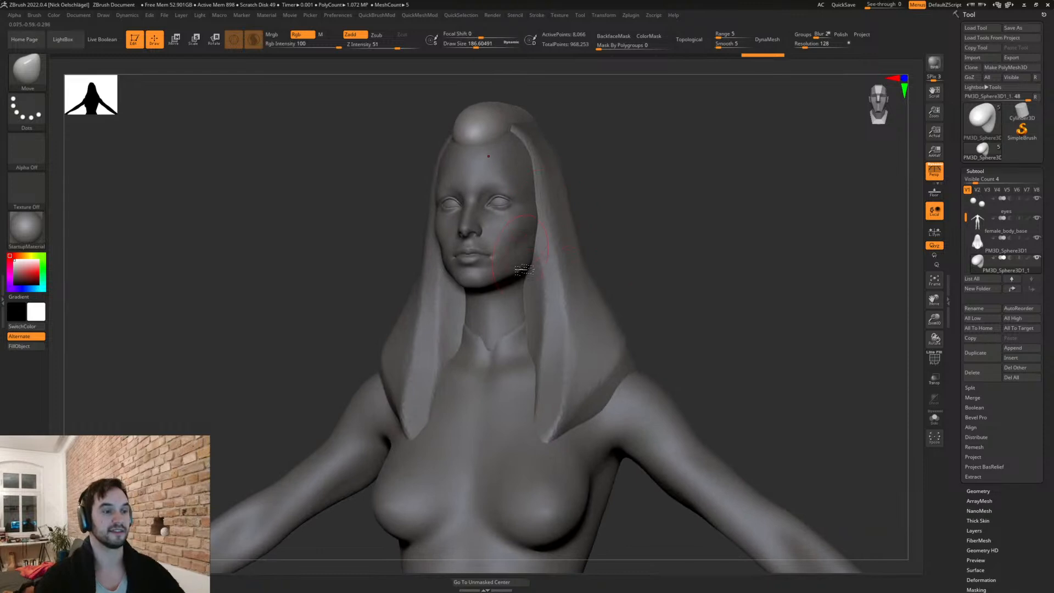
pyautogui.moveTo(554, 305)
pyautogui.mouseDown()
pyautogui.moveTo(617, 179)
pyautogui.moveTo(494, 130)
pyautogui.moveTo(513, 120)
pyautogui.mouseUp()
# Step: Flatten one side of the crest with the TrimDynamic brush and make it symmetrical with Mirror And Weld
pyautogui.press('b')
pyautogui.press('t')
pyautogui.press('d')
pyautogui.moveTo(582, 132)
pyautogui.mouseDown()
pyautogui.moveTo(513, 127)
pyautogui.moveTo(544, 98)
pyautogui.moveTo(607, 116)
pyautogui.moveTo(582, 94)
pyautogui.moveTo(626, 131)
pyautogui.mouseUp()
pyautogui.moveTo(598, 90); pyautogui.dragTo(626, 148)
pyautogui.moveTo(701, 134)
pyautogui.mouseDown()
pyautogui.moveTo(676, 209)
pyautogui.moveTo(733, 181)
pyautogui.moveTo(811, 181)
pyautogui.moveTo(744, 205)
pyautogui.mouseUp()
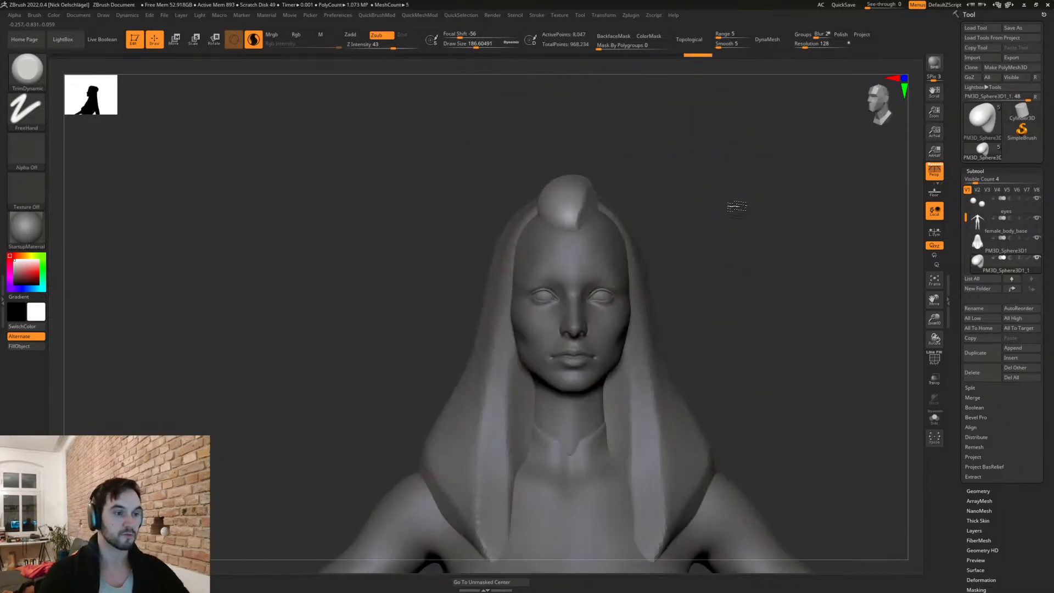
pyautogui.press('q')
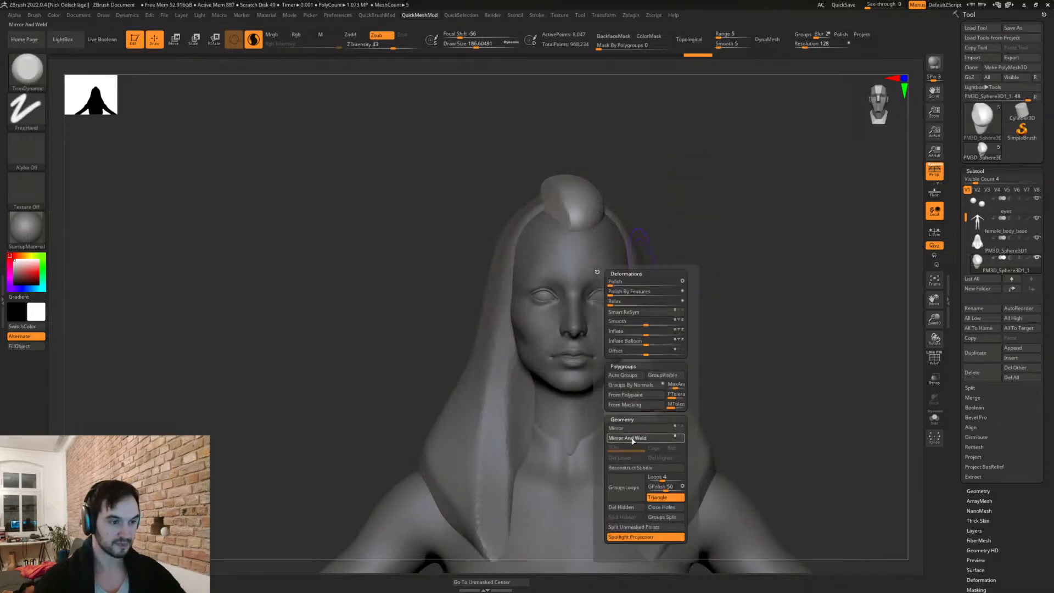
pyautogui.click(628, 438)
# Step: Remesh the crest with DynaMesh and trim its front and sides into crisp planes tapering to a point on the forehead
pyautogui.moveTo(690, 172); pyautogui.dragTo(655, 250)
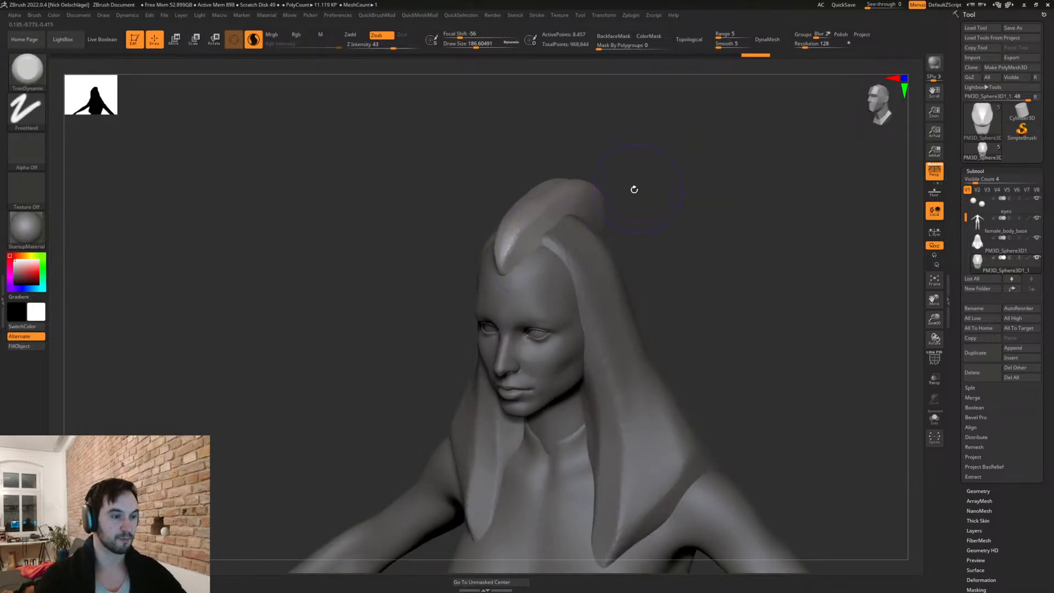
pyautogui.moveTo(635, 183); pyautogui.dragTo(526, 225)
pyautogui.keyDown('ctrl'); pyautogui.moveTo(620, 193); pyautogui.dragTo(645, 220); pyautogui.keyUp('ctrl')
pyautogui.moveTo(514, 229)
pyautogui.mouseDown()
pyautogui.moveTo(523, 182)
pyautogui.moveTo(509, 242)
pyautogui.mouseUp()
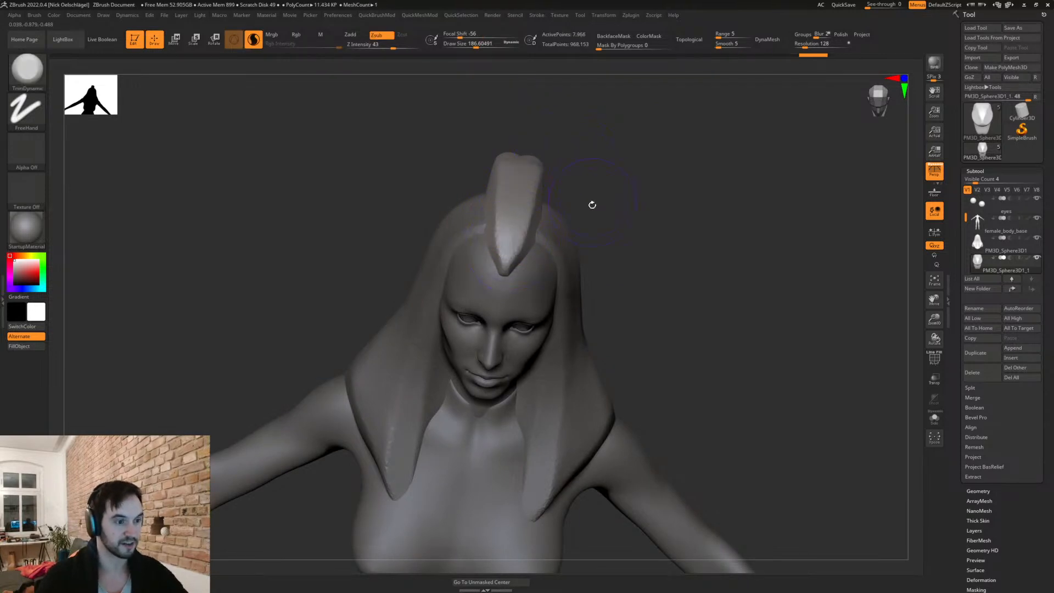
pyautogui.moveTo(594, 206); pyautogui.dragTo(558, 165)
pyautogui.moveTo(526, 274); pyautogui.dragTo(534, 266)
pyautogui.moveTo(634, 214)
pyautogui.mouseDown()
pyautogui.moveTo(690, 155)
pyautogui.moveTo(653, 124)
pyautogui.moveTo(653, 158)
pyautogui.moveTo(643, 164)
pyautogui.mouseUp()
pyautogui.moveTo(501, 187)
pyautogui.mouseDown()
pyautogui.moveTo(513, 176)
pyautogui.moveTo(543, 178)
pyautogui.moveTo(624, 247)
pyautogui.moveTo(647, 306)
pyautogui.moveTo(718, 299)
pyautogui.moveTo(753, 368)
pyautogui.moveTo(701, 336)
pyautogui.moveTo(670, 369)
pyautogui.moveTo(626, 317)
pyautogui.moveTo(659, 387)
pyautogui.mouseUp()
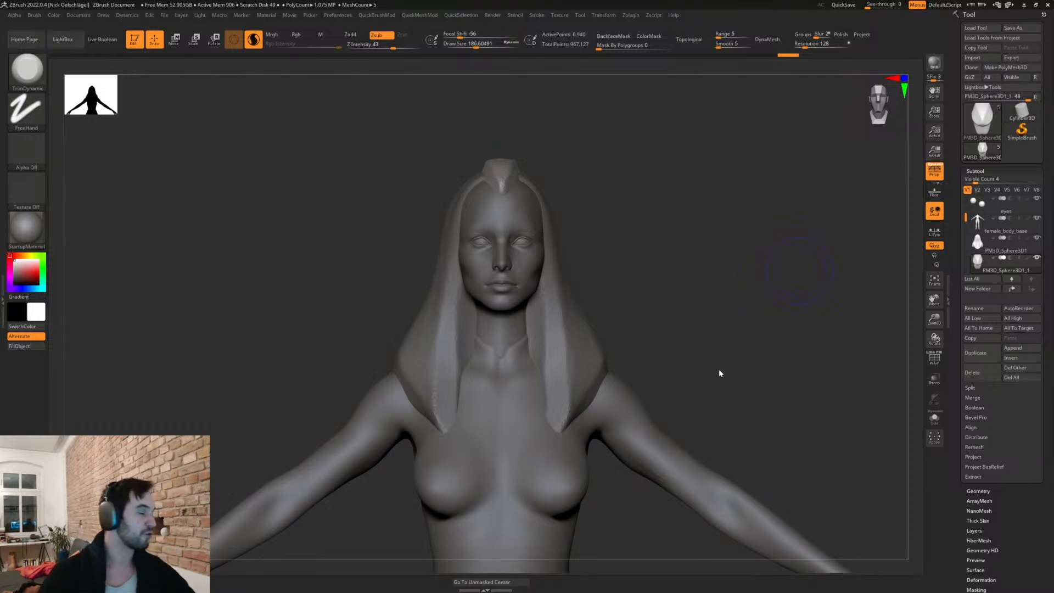
# Step: Select the female body and mask it with MaskLasso, leaving only both arms unmasked
pyautogui.moveTo(660, 275); pyautogui.dragTo(671, 309)
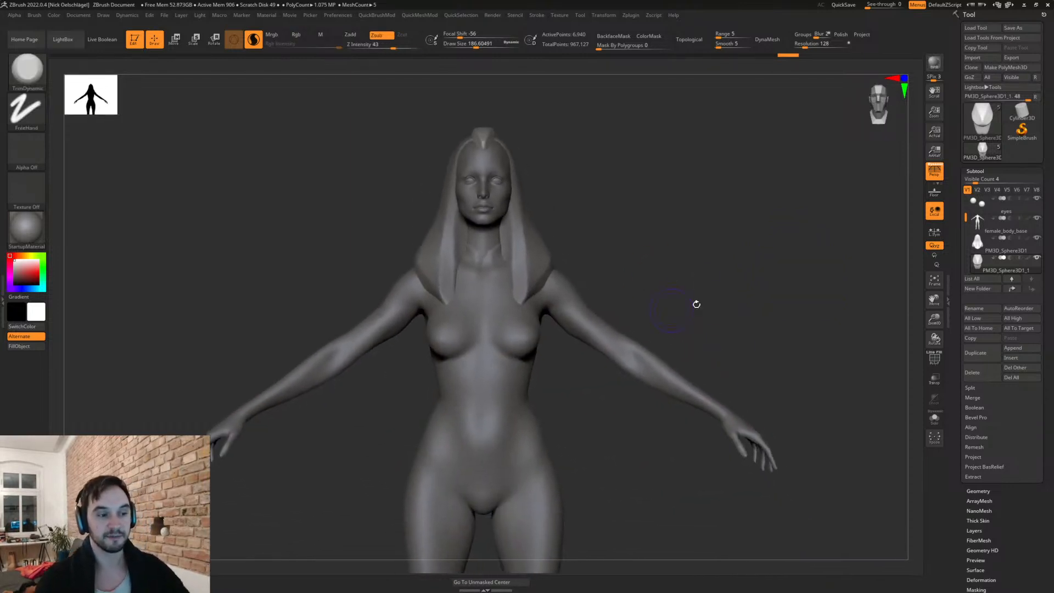
pyautogui.keyDown('alt'); pyautogui.click(608, 329); pyautogui.keyUp('alt')
pyautogui.moveTo(547, 328)
pyautogui.keyDown('ctrl'); pyautogui.mouseDown()
pyautogui.moveTo(789, 319)
pyautogui.moveTo(784, 247)
pyautogui.mouseUp(); pyautogui.keyUp('ctrl')
pyautogui.keyDown('ctrl'); pyautogui.moveTo(701, 285); pyautogui.dragTo(707, 327); pyautogui.keyUp('ctrl')
pyautogui.press('2')
pyautogui.press('3')
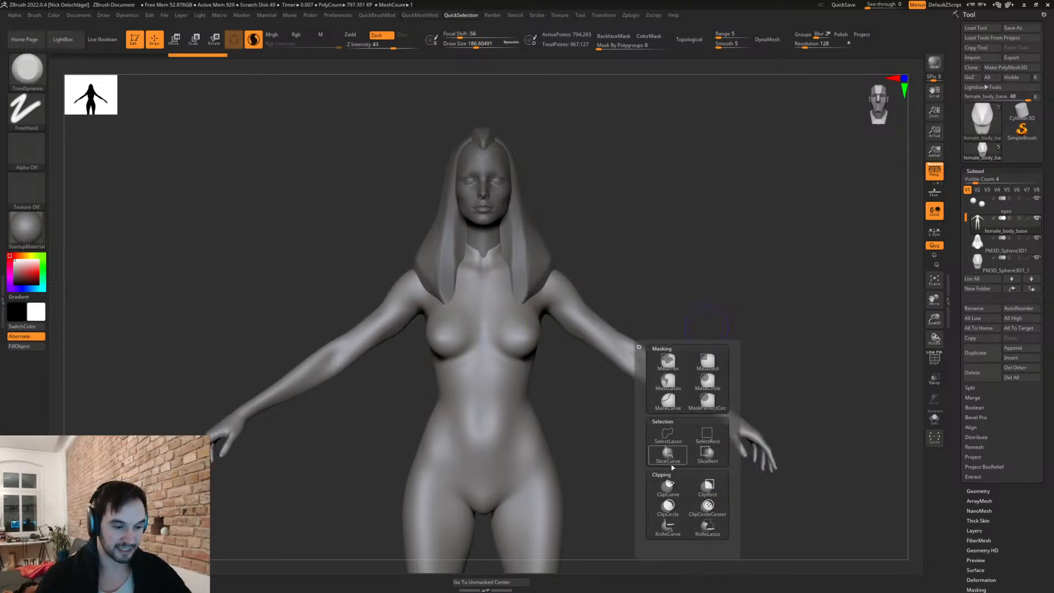
pyautogui.click(668, 367)
pyautogui.click(664, 393)
pyautogui.moveTo(552, 326)
pyautogui.keyDown('ctrl'); pyautogui.mouseDown()
pyautogui.moveTo(624, 235)
pyautogui.moveTo(686, 472)
pyautogui.moveTo(607, 435)
pyautogui.mouseUp(); pyautogui.keyUp('ctrl')
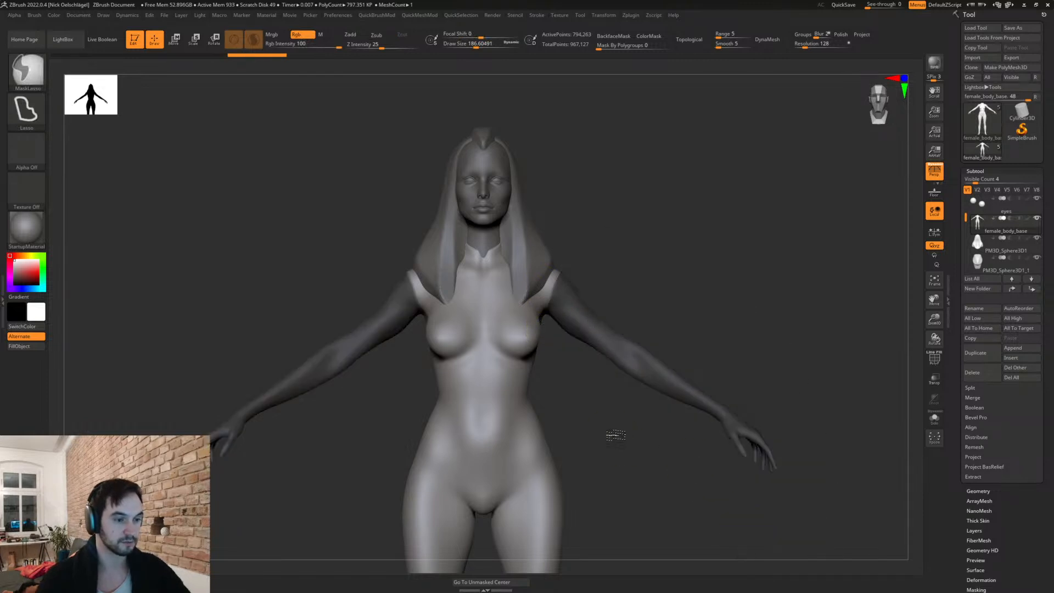
pyautogui.keyDown('ctrl'); pyautogui.click(607, 435); pyautogui.keyUp('ctrl')
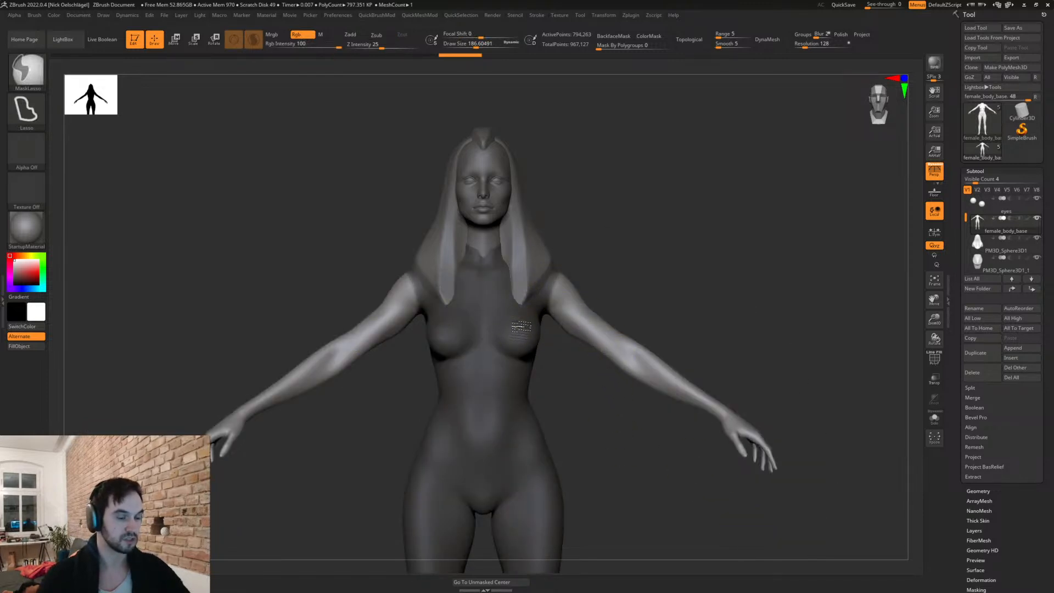
# Step: Rotate the unmasked arms down and forward at the shoulders until the hands meet in front of the pelvis
pyautogui.press('r')
pyautogui.keyDown('alt'); pyautogui.moveTo(488, 164); pyautogui.dragTo(596, 303); pyautogui.keyUp('alt')
pyautogui.keyDown('shift'); pyautogui.moveTo(659, 307); pyautogui.dragTo(609, 306); pyautogui.keyUp('shift')
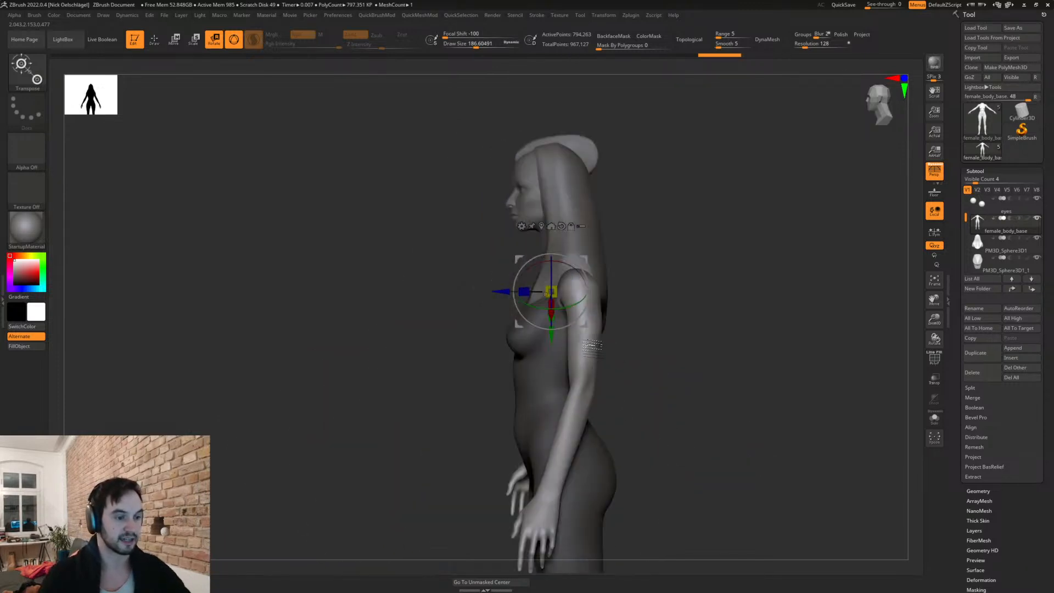
pyautogui.moveTo(572, 259); pyautogui.dragTo(593, 259)
pyautogui.press('q')
pyautogui.moveTo(670, 263); pyautogui.dragTo(664, 361)
pyautogui.press('r')
pyautogui.moveTo(598, 336)
pyautogui.mouseDown()
pyautogui.moveTo(598, 290)
pyautogui.moveTo(601, 328)
pyautogui.mouseUp()
pyautogui.moveTo(597, 289); pyautogui.dragTo(600, 286)
pyautogui.moveTo(639, 409); pyautogui.dragTo(704, 374)
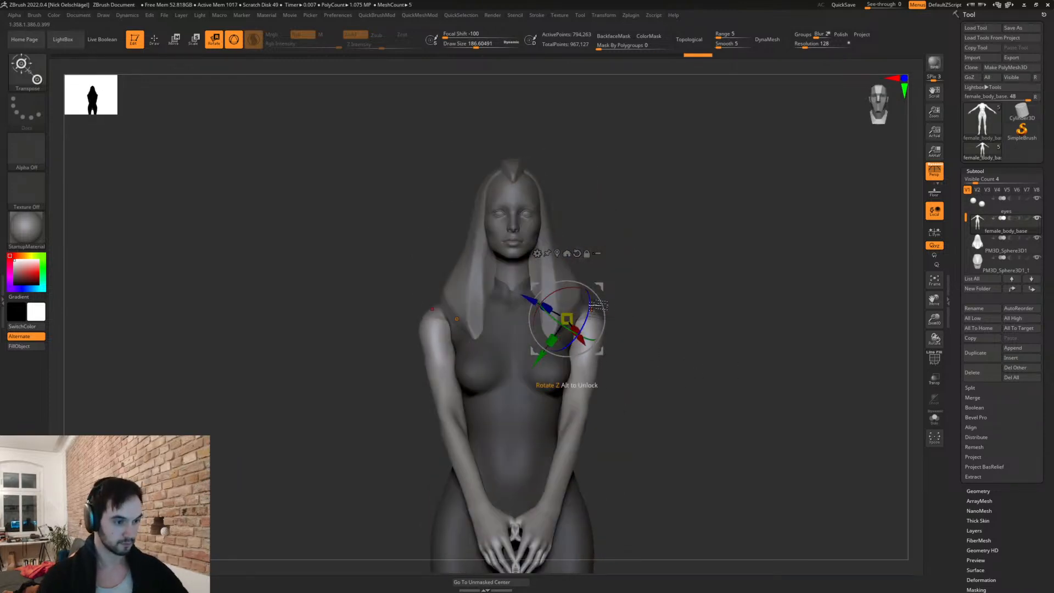
pyautogui.moveTo(599, 286)
pyautogui.mouseDown()
pyautogui.moveTo(604, 315)
pyautogui.moveTo(566, 315)
pyautogui.moveTo(607, 352)
pyautogui.moveTo(616, 334)
pyautogui.moveTo(603, 329)
pyautogui.mouseUp()
# Step: Clear the mask and reshape the shoulders, arms and hips with a large Move brush
pyautogui.press('q')
pyautogui.press(']')
pyautogui.press(']')
pyautogui.press('s')
pyautogui.press('s')
pyautogui.press('s')
pyautogui.press('s')
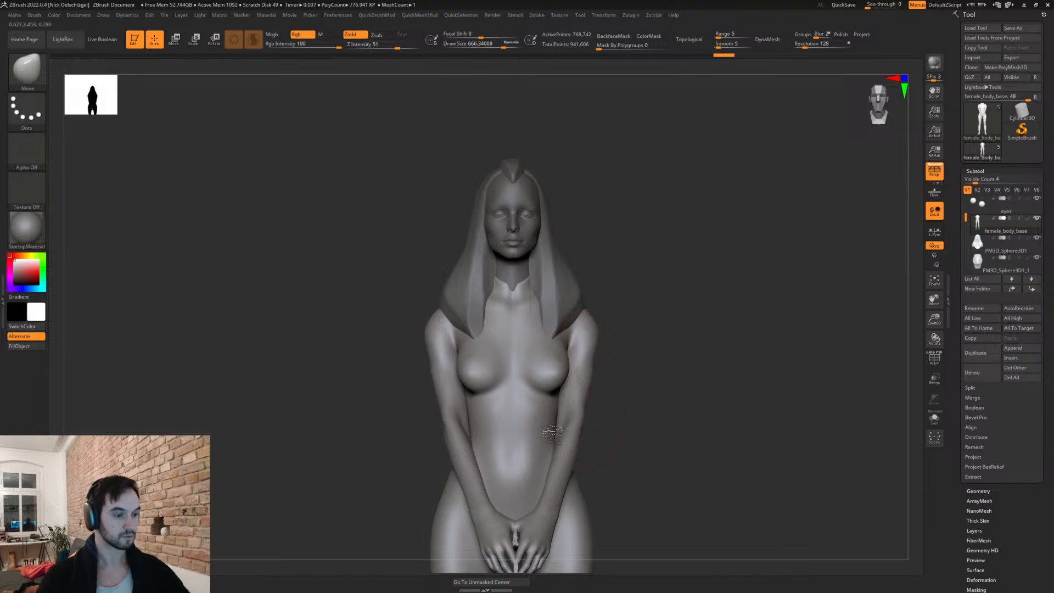
pyautogui.moveTo(633, 416); pyautogui.dragTo(588, 431)
pyautogui.keyDown('alt'); pyautogui.moveTo(670, 435); pyautogui.dragTo(670, 425); pyautogui.keyUp('alt')
pyautogui.moveTo(617, 444); pyautogui.dragTo(613, 440)
pyautogui.press(']')
pyautogui.moveTo(440, 512); pyautogui.dragTo(401, 545)
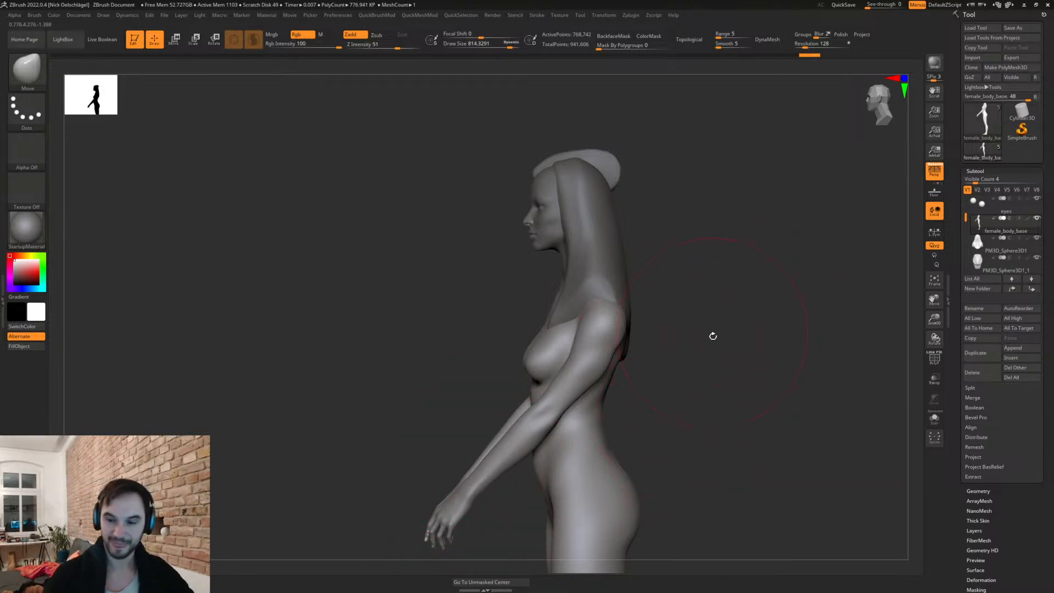
pyautogui.keyDown('shift'); pyautogui.moveTo(704, 352); pyautogui.dragTo(739, 353); pyautogui.keyUp('shift')
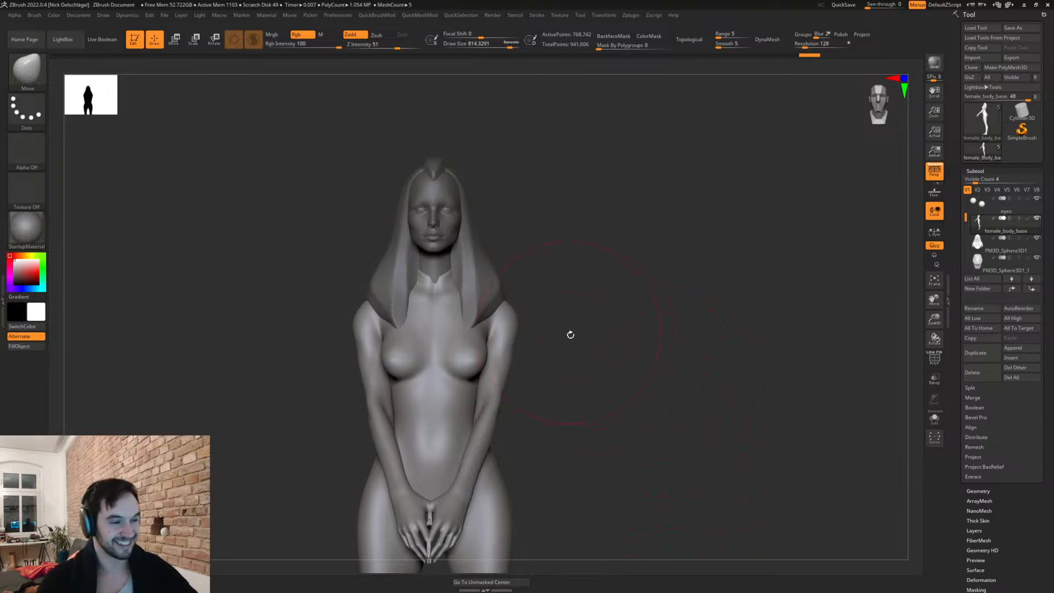
pyautogui.keyDown('alt'); pyautogui.moveTo(600, 369); pyautogui.dragTo(711, 344); pyautogui.keyUp('alt')
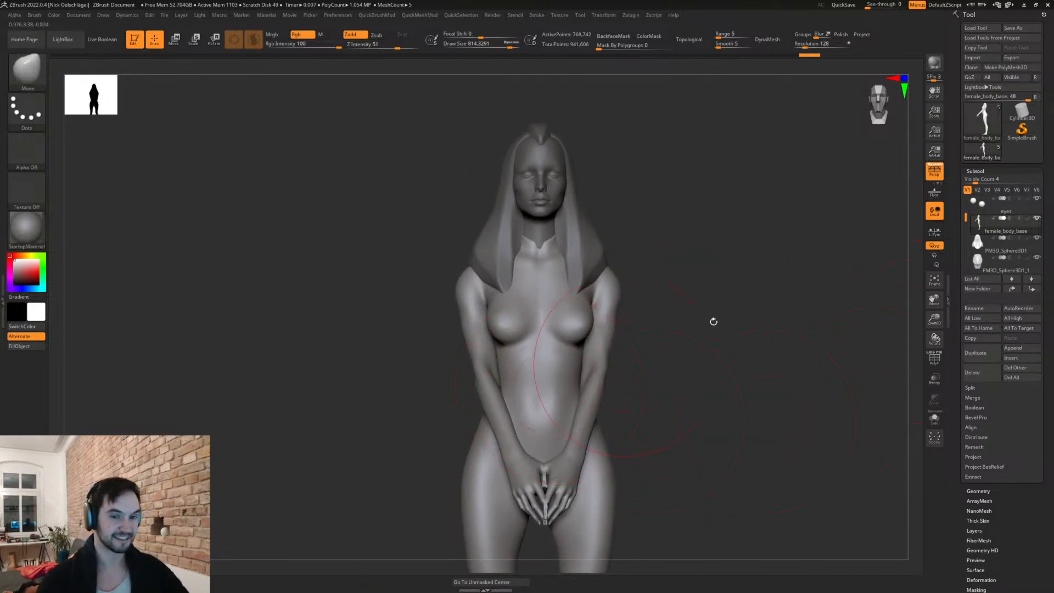
# Step: Duplicate the posed female body subtool and slightly inflate the copy
pyautogui.click(975, 352)
pyautogui.moveTo(679, 341); pyautogui.dragTo(601, 319)
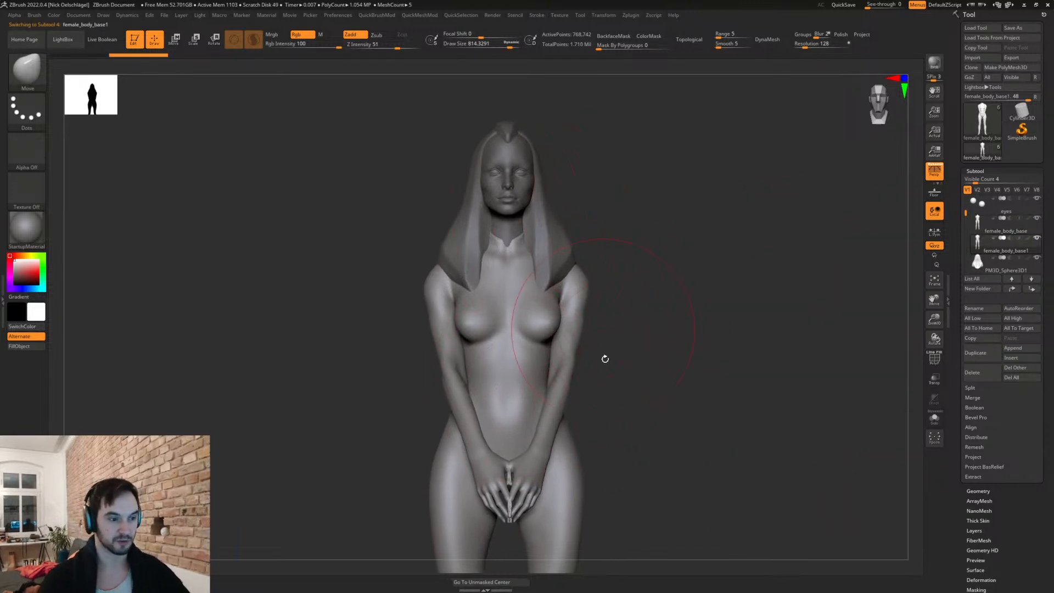
pyautogui.press('2')
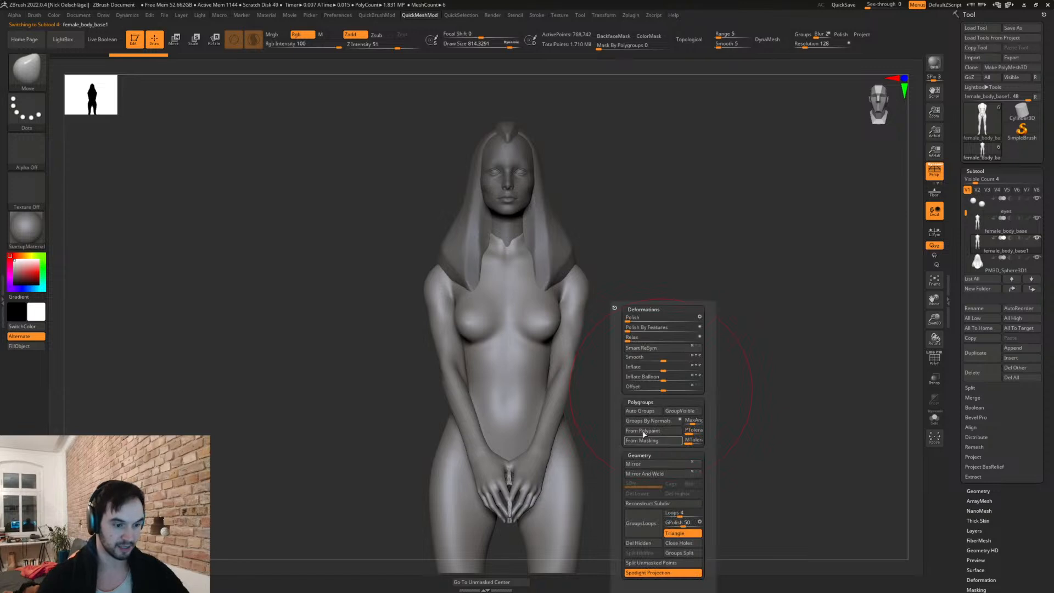
pyautogui.moveTo(662, 367); pyautogui.dragTo(673, 371)
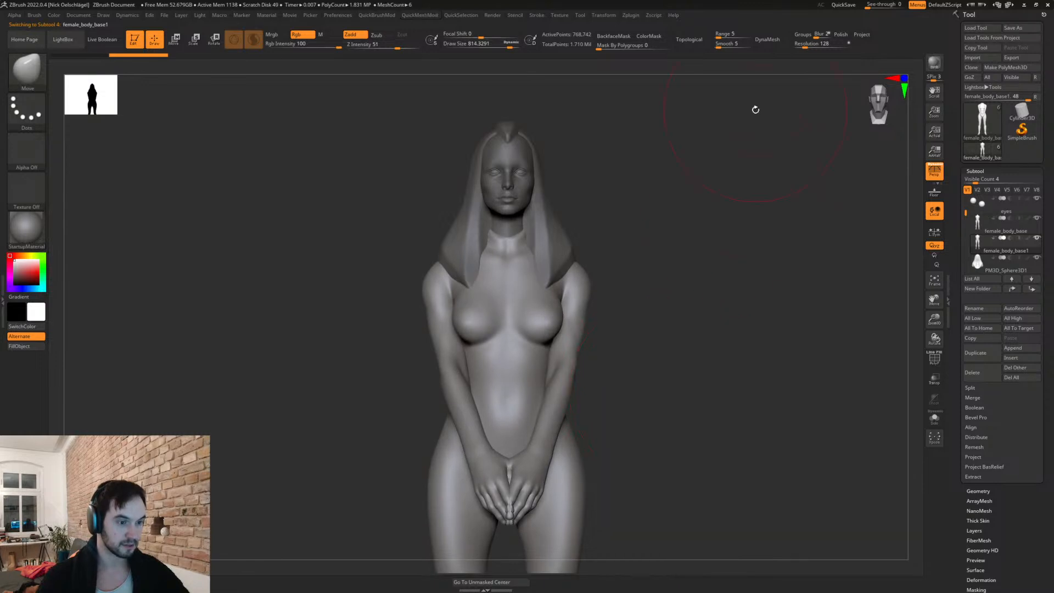
pyautogui.press('s')
pyautogui.moveTo(718, 163); pyautogui.dragTo(712, 165)
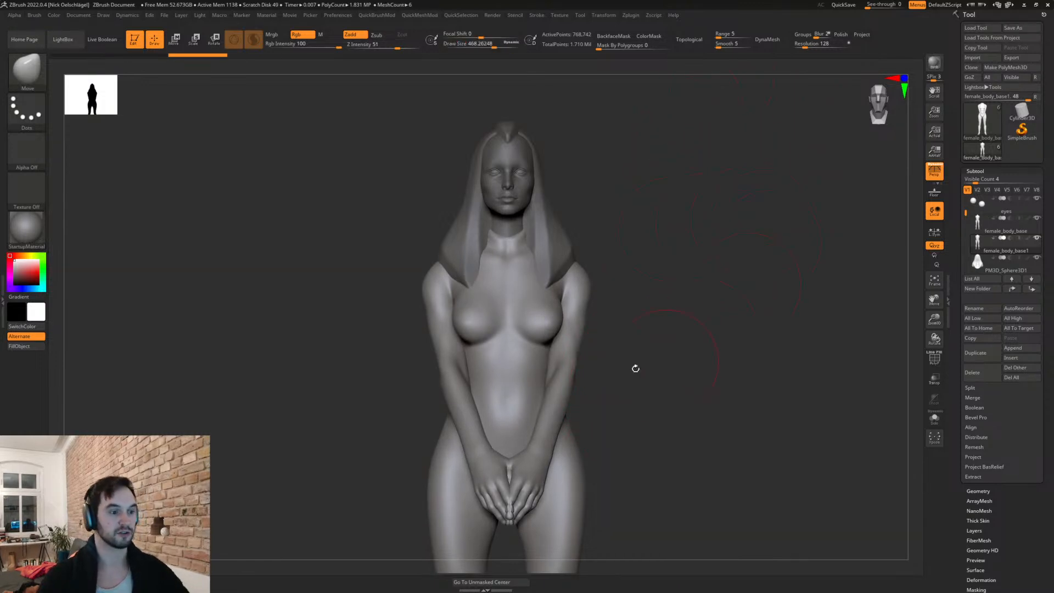
pyautogui.moveTo(616, 249); pyautogui.dragTo(588, 258)
pyautogui.moveTo(632, 206); pyautogui.dragTo(678, 195)
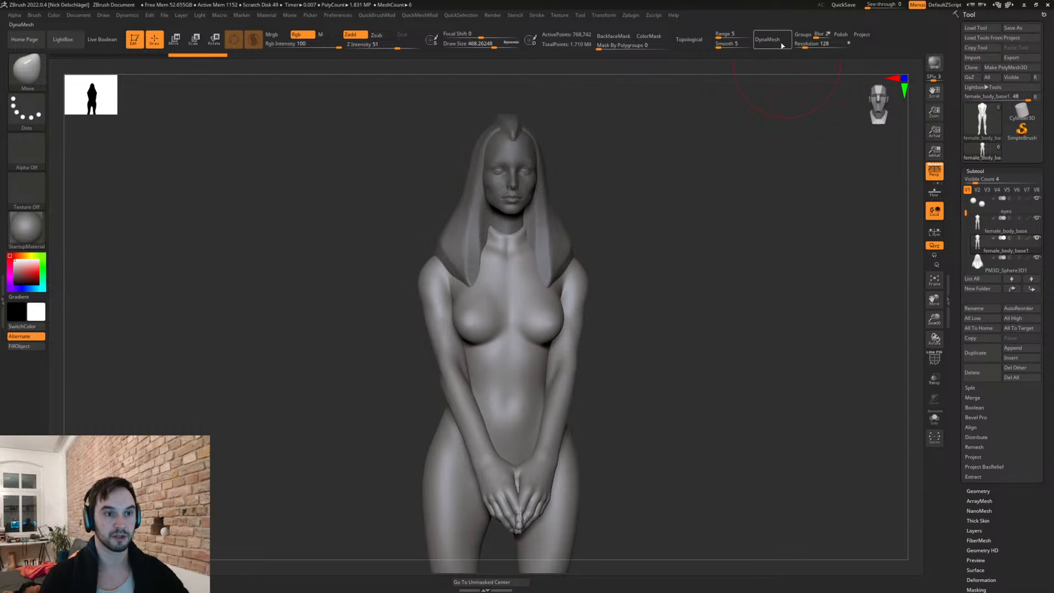
pyautogui.moveTo(805, 46); pyautogui.dragTo(817, 46)
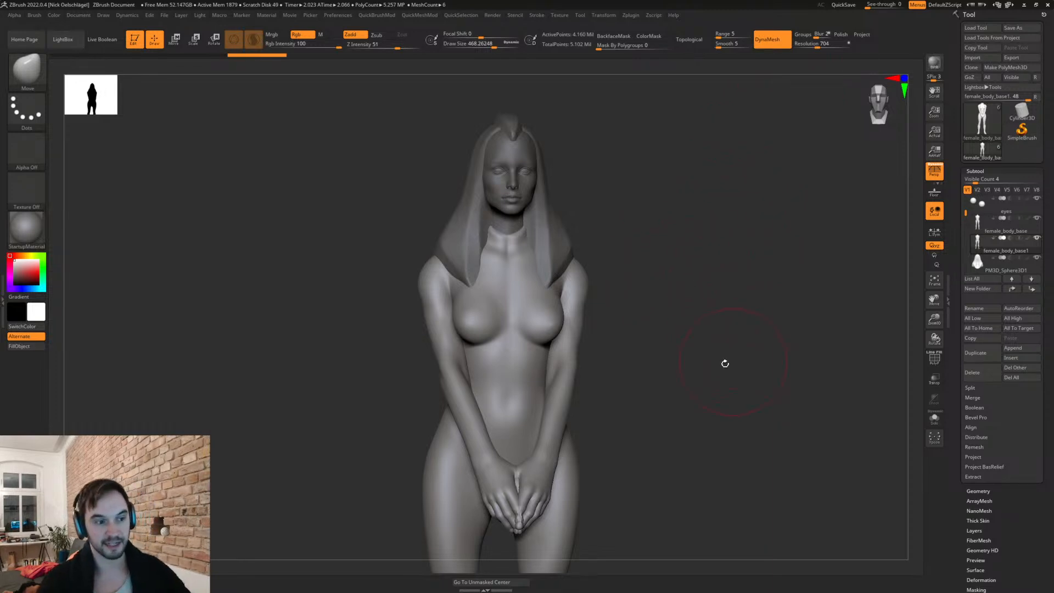
pyautogui.hotkey('shift', 'f')
pyautogui.moveTo(676, 291); pyautogui.dragTo(685, 294)
pyautogui.hotkey('shift', 'f')
pyautogui.press('s')
pyautogui.moveTo(571, 307); pyautogui.dragTo(563, 307)
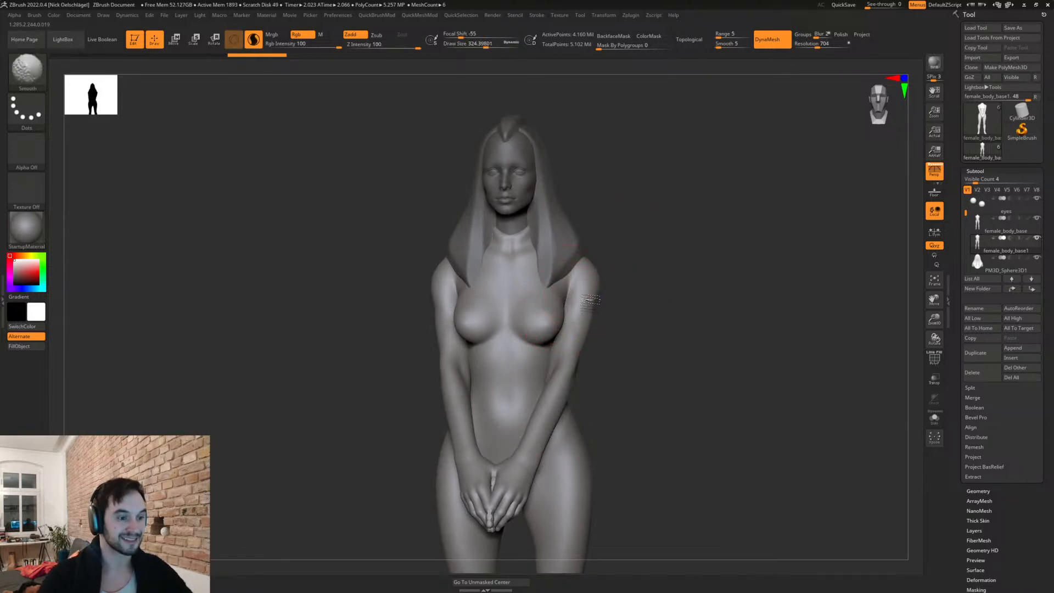
pyautogui.press('s')
pyautogui.moveTo(577, 302); pyautogui.dragTo(563, 302)
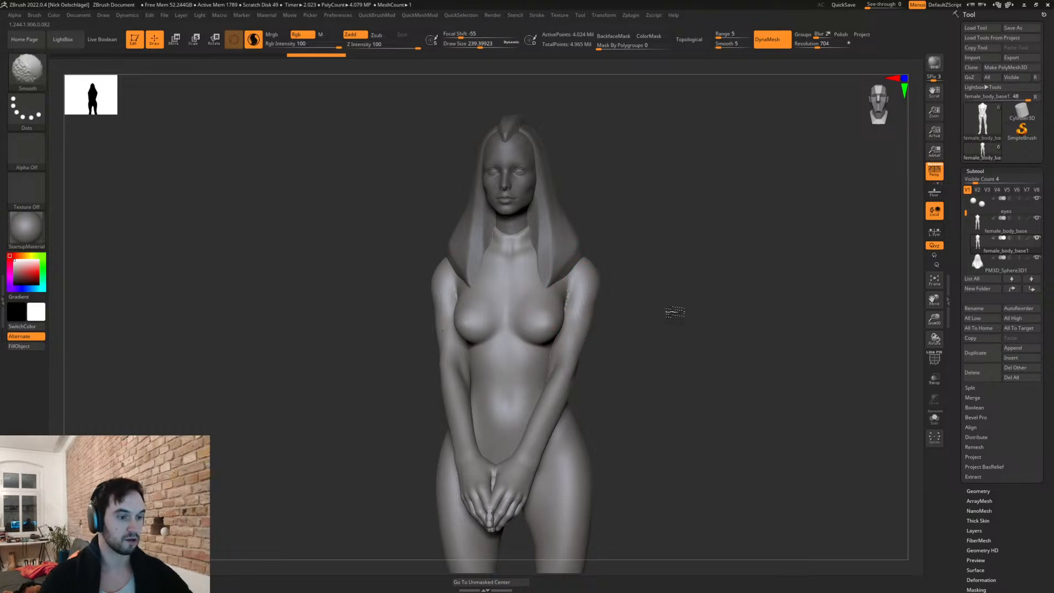
pyautogui.hotkey('ctrl', 'shift', 'z')
pyautogui.hotkey('ctrl', 'z')
pyautogui.hotkey('ctrl', 'z')
pyautogui.hotkey('ctrl', 'z')
# Step: Remesh the inflated body copy with DynaMesh at resolution 360 and smooth its armpits, arms and hands into simple forms
pyautogui.moveTo(803, 44); pyautogui.dragTo(809, 43)
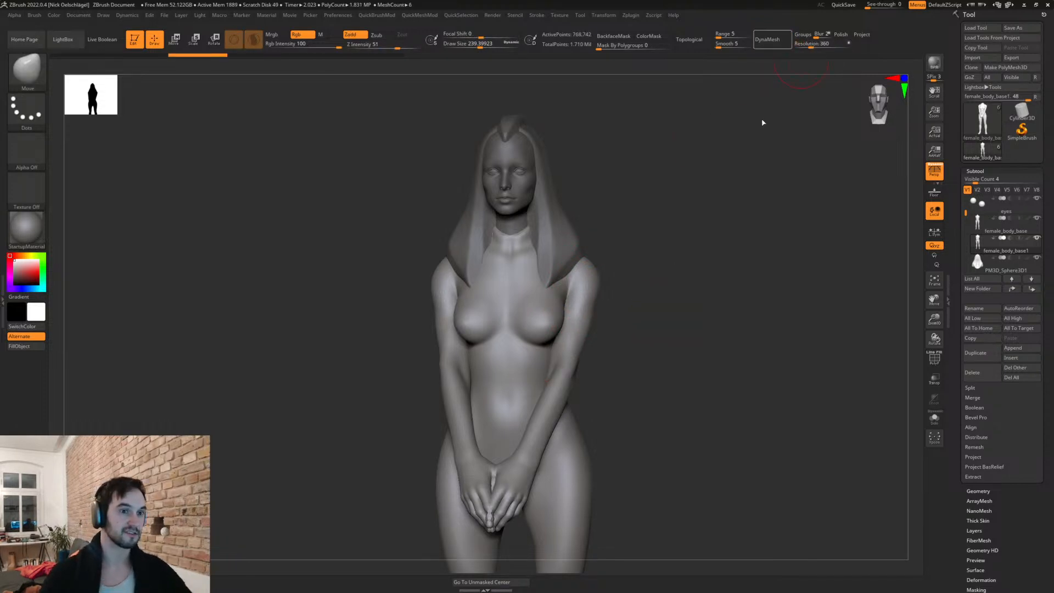
pyautogui.moveTo(655, 257)
pyautogui.mouseDown()
pyautogui.moveTo(600, 318)
pyautogui.moveTo(576, 293)
pyautogui.mouseUp()
pyautogui.press('shift')
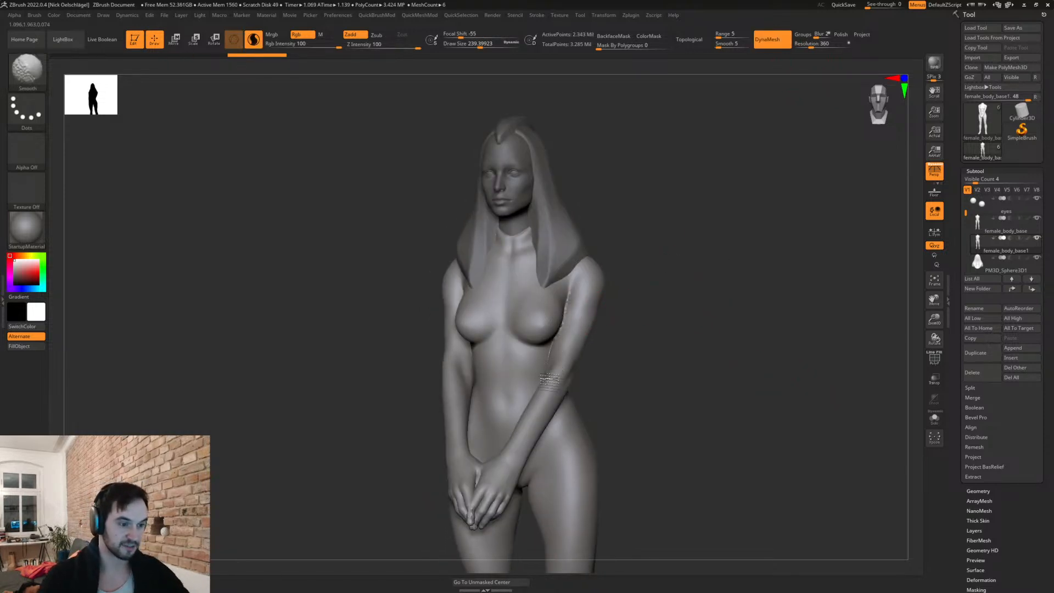
pyautogui.keyDown('shift'); pyautogui.moveTo(642, 371); pyautogui.dragTo(604, 351); pyautogui.keyUp('shift')
pyautogui.keyDown('shift'); pyautogui.moveTo(608, 308); pyautogui.dragTo(633, 361); pyautogui.keyUp('shift')
pyautogui.moveTo(521, 517)
pyautogui.keyDown('shift'); pyautogui.mouseDown()
pyautogui.moveTo(514, 511)
pyautogui.moveTo(506, 522)
pyautogui.mouseUp(); pyautogui.keyUp('shift')
pyautogui.keyDown('alt'); pyautogui.moveTo(650, 495); pyautogui.dragTo(676, 387); pyautogui.keyUp('alt')
pyautogui.keyDown('shift'); pyautogui.moveTo(541, 380); pyautogui.dragTo(549, 389); pyautogui.keyUp('shift')
pyautogui.moveTo(647, 385)
pyautogui.mouseDown()
pyautogui.moveTo(591, 379)
pyautogui.moveTo(603, 375)
pyautogui.moveTo(554, 398)
pyautogui.moveTo(566, 384)
pyautogui.mouseUp()
pyautogui.press('s')
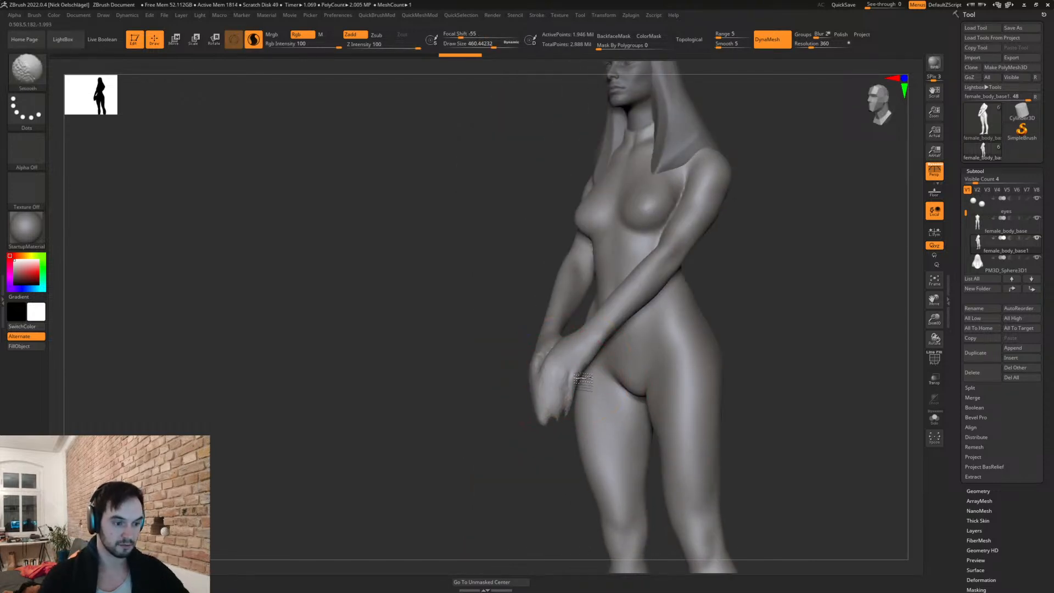
pyautogui.moveTo(730, 329); pyautogui.dragTo(776, 341)
pyautogui.moveTo(697, 479)
pyautogui.keyDown('alt'); pyautogui.mouseDown()
pyautogui.moveTo(708, 360)
pyautogui.moveTo(491, 384)
pyautogui.mouseUp(); pyautogui.keyUp('alt')
pyautogui.moveTo(658, 328)
pyautogui.keyDown('shift'); pyautogui.mouseDown()
pyautogui.moveTo(691, 278)
pyautogui.moveTo(682, 381)
pyautogui.moveTo(638, 340)
pyautogui.moveTo(578, 354)
pyautogui.mouseUp(); pyautogui.keyUp('shift')
# Step: Swell the joined hands with the Inflate brush and pull them into one downward point with the Move brush
pyautogui.press('b')
pyautogui.press('i')
pyautogui.press('n')
pyautogui.moveTo(525, 446); pyautogui.dragTo(603, 447)
pyautogui.press('b')
pyautogui.press('m')
pyautogui.press('v')
pyautogui.moveTo(559, 392); pyautogui.dragTo(551, 398)
pyautogui.moveTo(665, 359); pyautogui.dragTo(666, 390)
pyautogui.keyDown('shift'); pyautogui.moveTo(614, 360); pyautogui.dragTo(628, 353); pyautogui.keyUp('shift')
pyautogui.moveTo(649, 318)
pyautogui.keyDown('alt'); pyautogui.mouseDown()
pyautogui.moveTo(648, 357)
pyautogui.moveTo(605, 252)
pyautogui.mouseUp(); pyautogui.keyUp('alt')
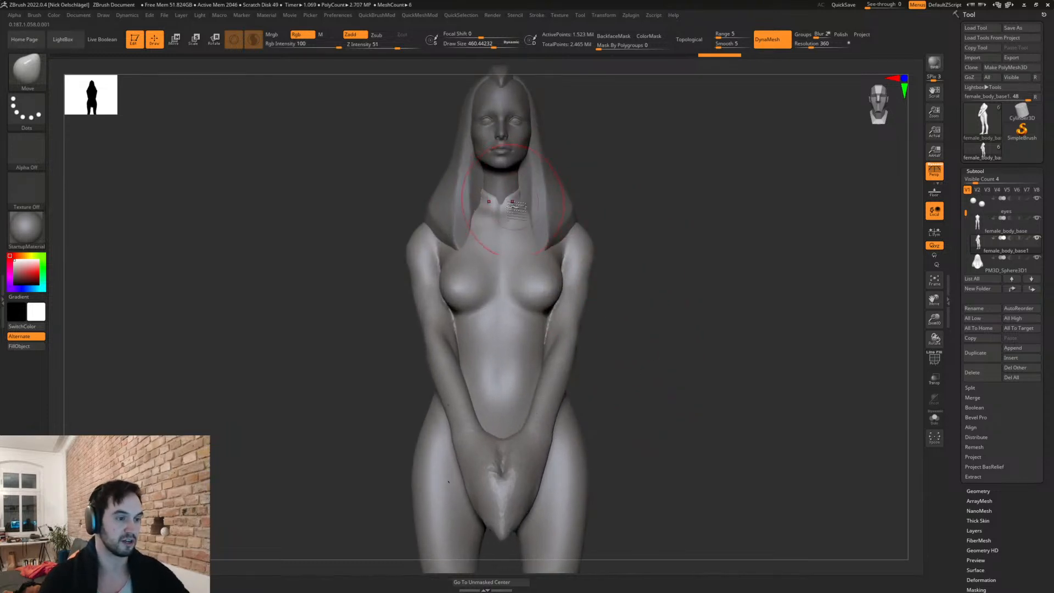
# Step: Carve the inflated copy away along the neck and sternum with the Clay brush to open a neckline
pyautogui.press('s')
pyautogui.press('b')
pyautogui.press('c')
pyautogui.press('l')
pyautogui.moveTo(494, 223)
pyautogui.mouseDown()
pyautogui.moveTo(471, 226)
pyautogui.moveTo(506, 245)
pyautogui.moveTo(494, 197)
pyautogui.moveTo(508, 384)
pyautogui.mouseUp()
pyautogui.press('s')
pyautogui.press('[')
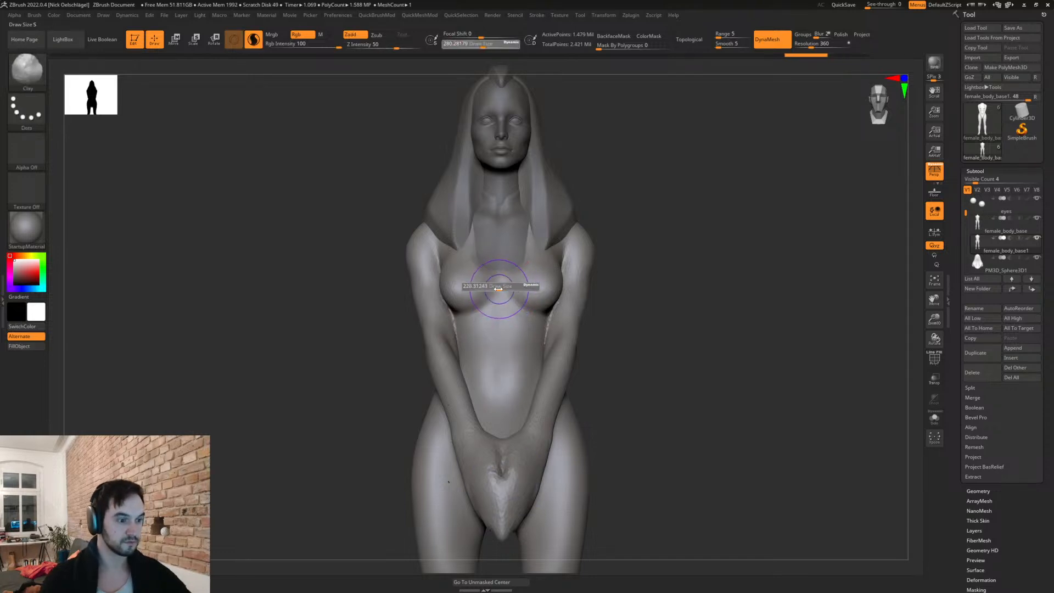
# Step: Work the neckline into a deep V down to the belly with the DamStandard brush, undoing the last strokes
pyautogui.press('b')
pyautogui.press('d')
pyautogui.press('s')
pyautogui.moveTo(493, 273); pyautogui.dragTo(502, 387)
pyautogui.moveTo(498, 308)
pyautogui.mouseDown()
pyautogui.moveTo(500, 385)
pyautogui.moveTo(512, 359)
pyautogui.mouseUp()
pyautogui.hotkey('ctrl', 'z')
pyautogui.hotkey('ctrl', 'z')
pyautogui.hotkey('ctrl', 'z')
pyautogui.keyDown('ctrl'); pyautogui.moveTo(650, 192); pyautogui.dragTo(699, 346, button='right'); pyautogui.keyUp('ctrl')
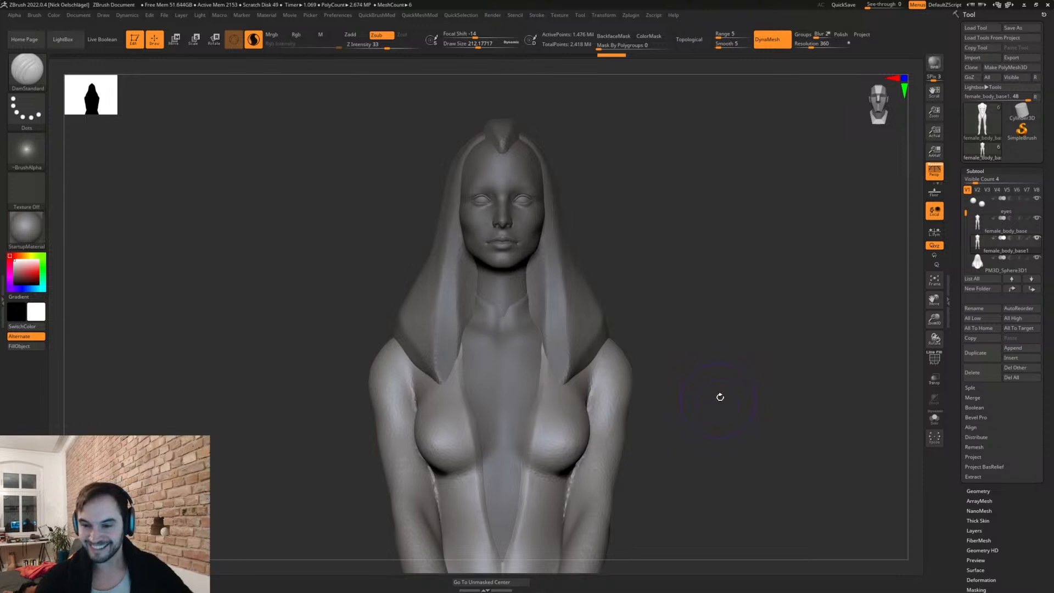
pyautogui.keyDown('shift'); pyautogui.moveTo(676, 280); pyautogui.dragTo(686, 302); pyautogui.keyUp('shift')
pyautogui.keyDown('alt'); pyautogui.moveTo(700, 381); pyautogui.dragTo(720, 250); pyautogui.keyUp('alt')
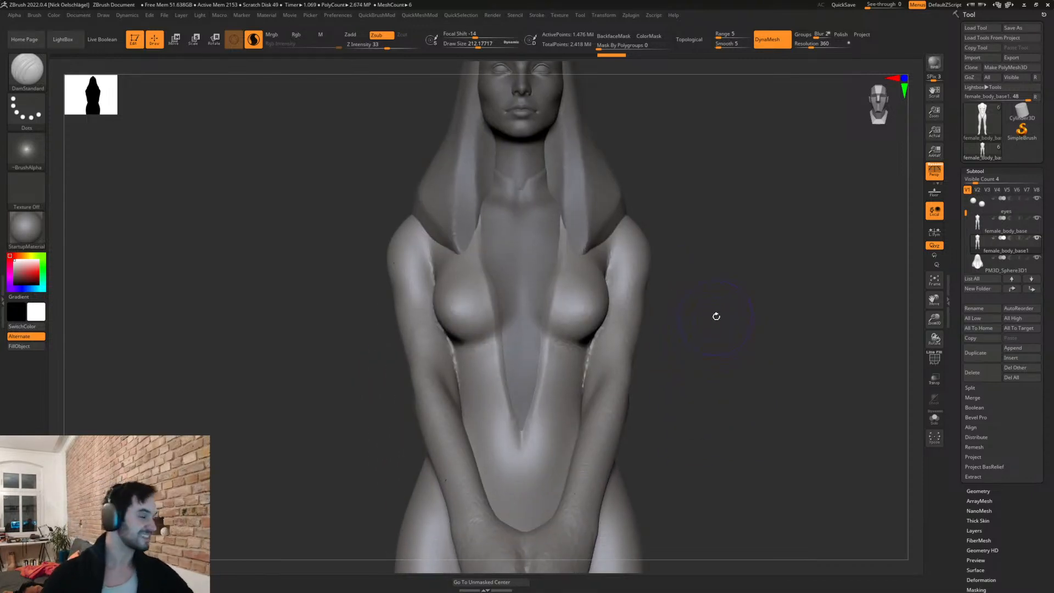
# Step: Soften the surface around the breasts and inner arms with smoothing strokes
pyautogui.moveTo(650, 359); pyautogui.dragTo(593, 334)
pyautogui.press('shift')
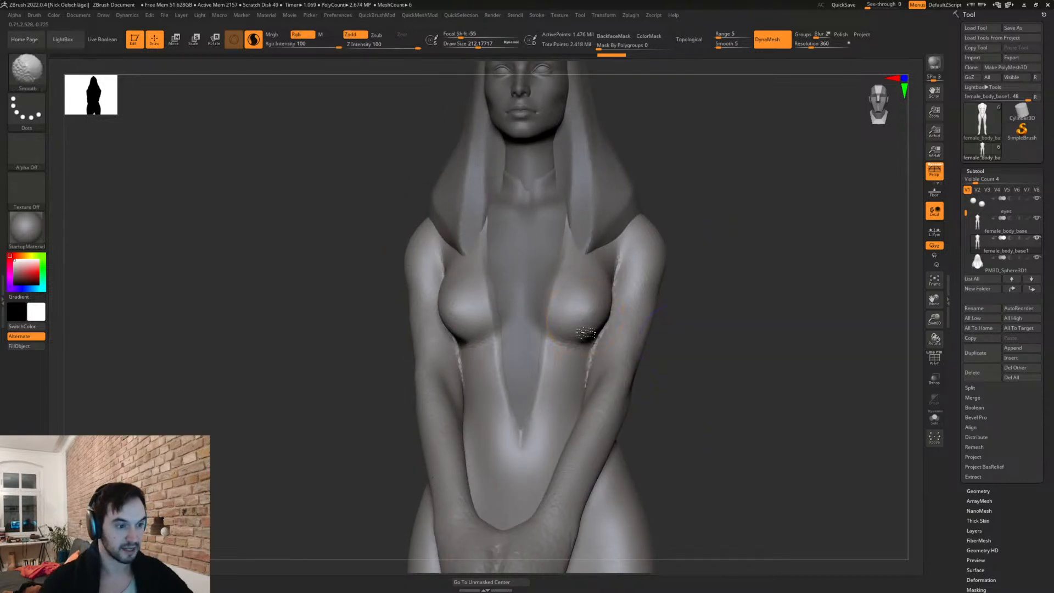
pyautogui.moveTo(677, 335); pyautogui.dragTo(606, 301)
pyautogui.moveTo(692, 276)
pyautogui.keyDown('shift'); pyautogui.mouseDown()
pyautogui.moveTo(723, 306)
pyautogui.moveTo(711, 325)
pyautogui.moveTo(642, 293)
pyautogui.mouseUp(); pyautogui.keyUp('shift')
pyautogui.press('alt')
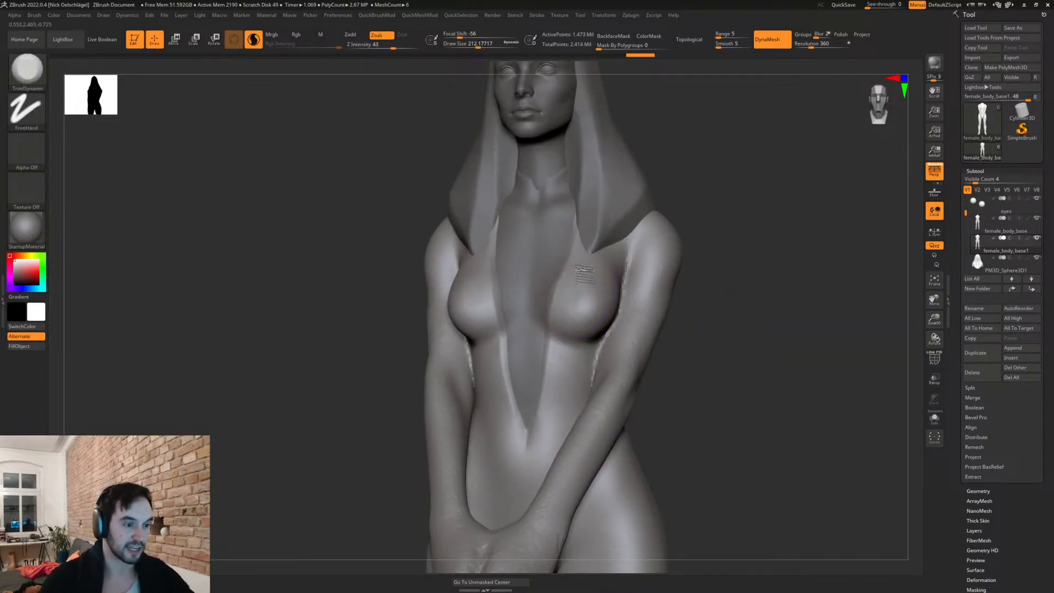
pyautogui.moveTo(709, 182); pyautogui.dragTo(571, 236)
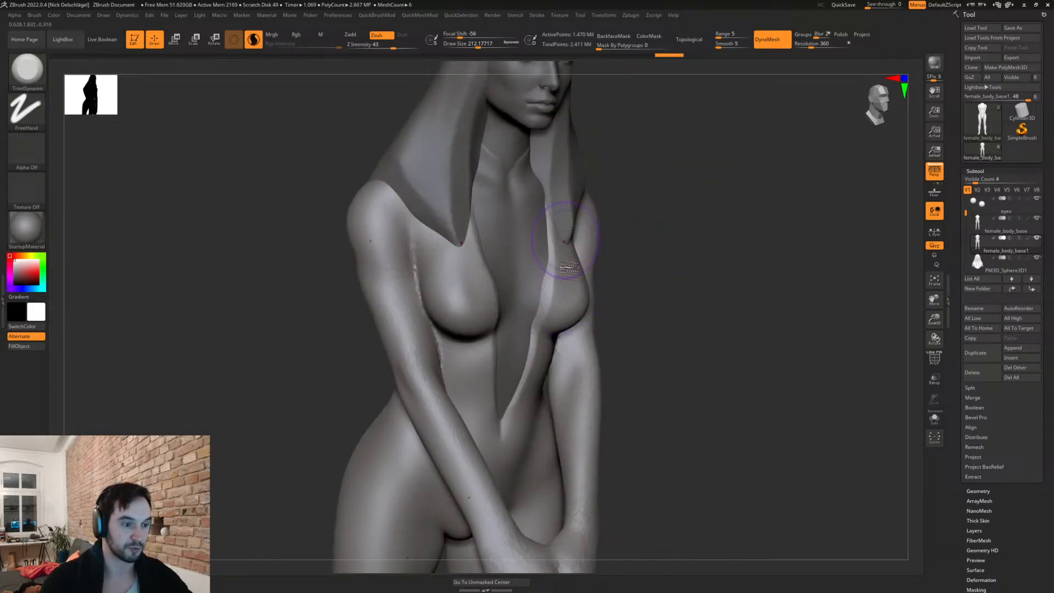
pyautogui.moveTo(654, 336); pyautogui.dragTo(626, 325)
pyautogui.hotkey('ctrl', 'z')
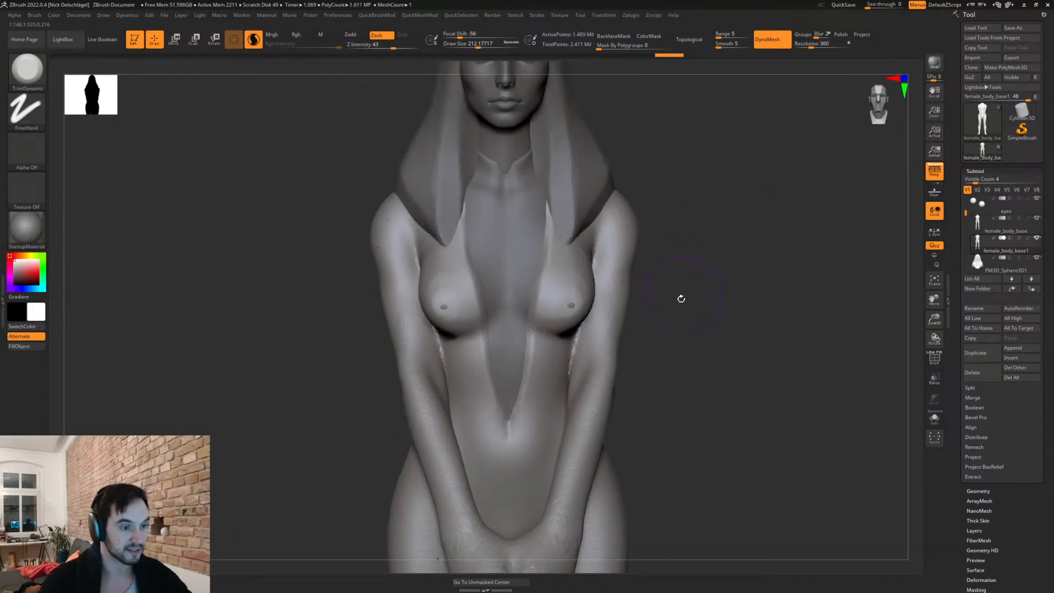
pyautogui.moveTo(709, 326); pyautogui.dragTo(671, 308)
pyautogui.hotkey('ctrl', 'z')
pyautogui.hotkey('ctrl', 'z')
# Step: Reshape the breasts on the inflated copy with the Move brush
pyautogui.press('s')
pyautogui.moveTo(585, 294); pyautogui.dragTo(579, 294)
pyautogui.press('b')
pyautogui.press('m')
pyautogui.press('v')
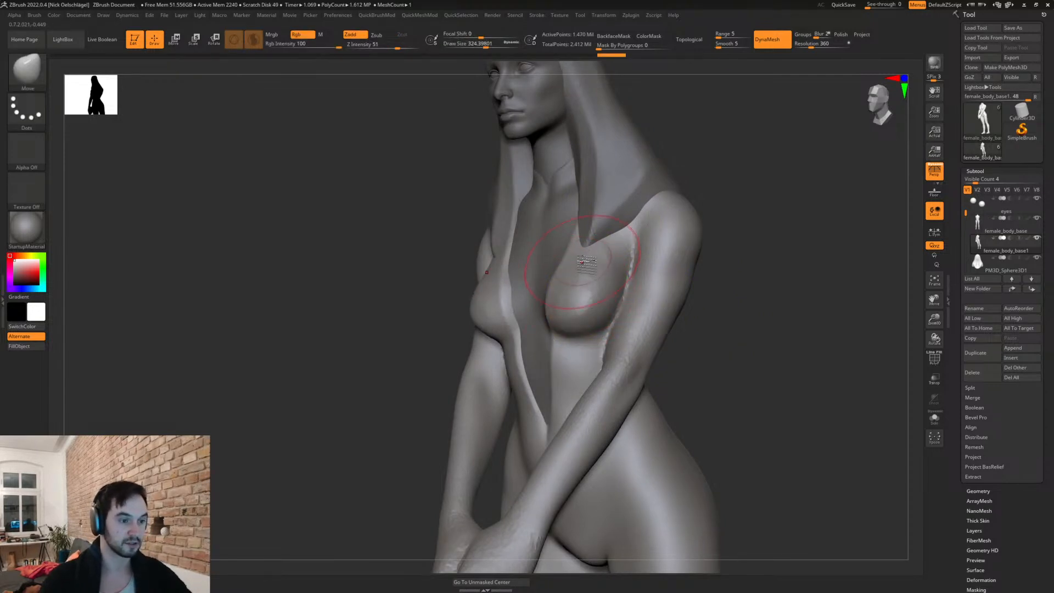
pyautogui.moveTo(713, 346); pyautogui.dragTo(616, 363)
pyautogui.moveTo(741, 344)
pyautogui.mouseDown()
pyautogui.moveTo(587, 358)
pyautogui.moveTo(618, 326)
pyautogui.moveTo(595, 361)
pyautogui.mouseUp()
# Step: Fill the crease beneath the breasts with the Clay brush and smooth it into the torso
pyautogui.press('s')
pyautogui.press('b')
pyautogui.press('c')
pyautogui.press('l')
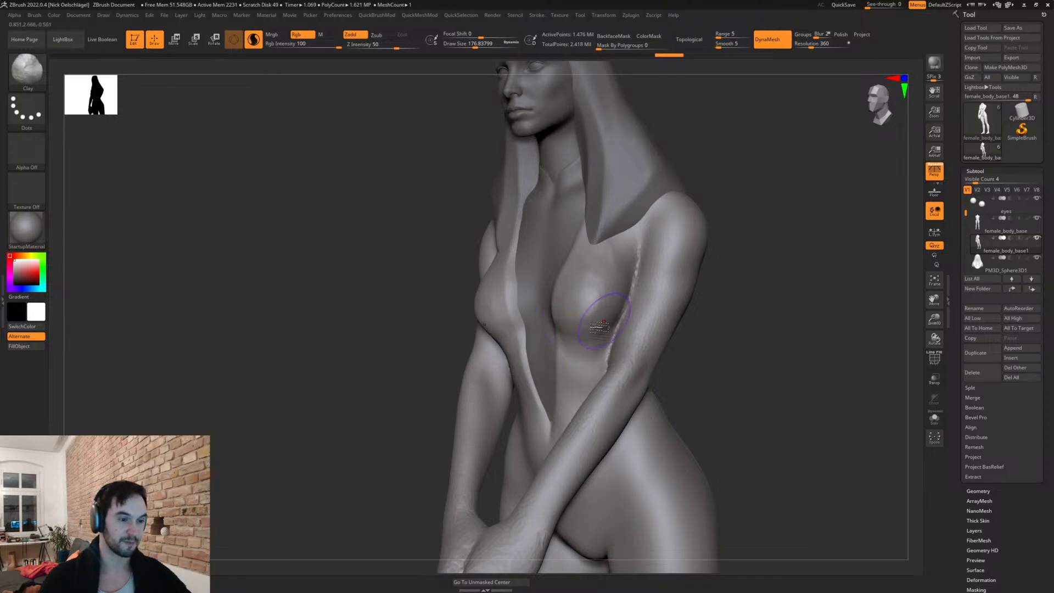
pyautogui.moveTo(711, 312); pyautogui.dragTo(620, 337)
pyautogui.moveTo(664, 291)
pyautogui.keyDown('shift'); pyautogui.mouseDown()
pyautogui.moveTo(604, 258)
pyautogui.moveTo(659, 223)
pyautogui.mouseUp(); pyautogui.keyUp('shift')
pyautogui.moveTo(714, 244)
pyautogui.mouseDown()
pyautogui.moveTo(755, 266)
pyautogui.moveTo(682, 342)
pyautogui.mouseUp()
pyautogui.moveTo(704, 263)
pyautogui.keyDown('alt'); pyautogui.mouseDown()
pyautogui.moveTo(719, 306)
pyautogui.moveTo(693, 330)
pyautogui.mouseUp(); pyautogui.keyUp('alt')
# Step: Switch to the Move brush and make the hood-like hair piece the active subtool for reshaping
pyautogui.press('s')
pyautogui.moveTo(583, 252); pyautogui.dragTo(598, 254)
pyautogui.press('b')
pyautogui.press('m')
pyautogui.press('v')
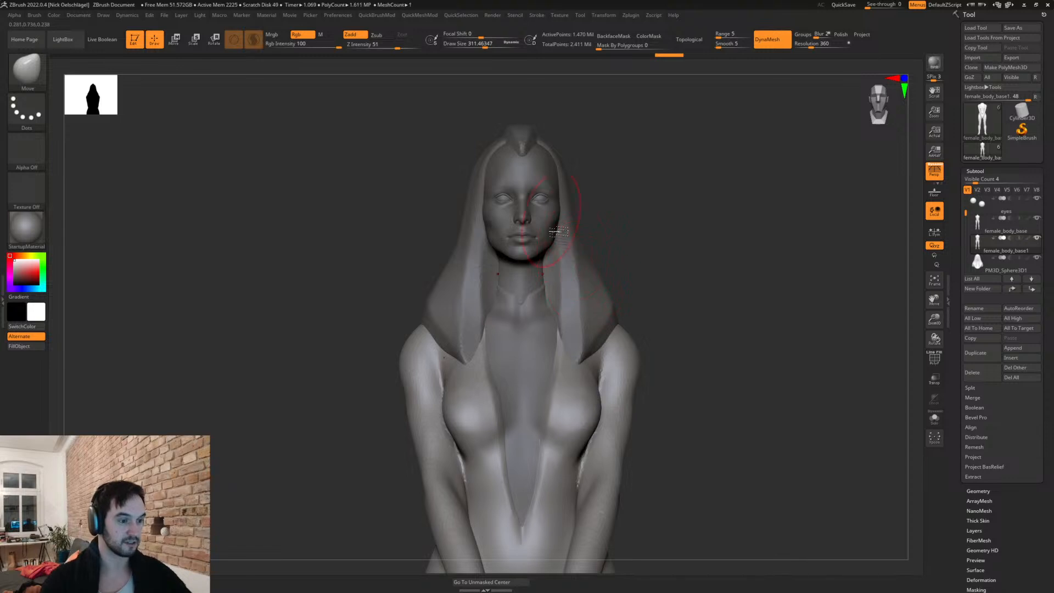
pyautogui.keyDown('alt'); pyautogui.click(582, 283); pyautogui.keyUp('alt')
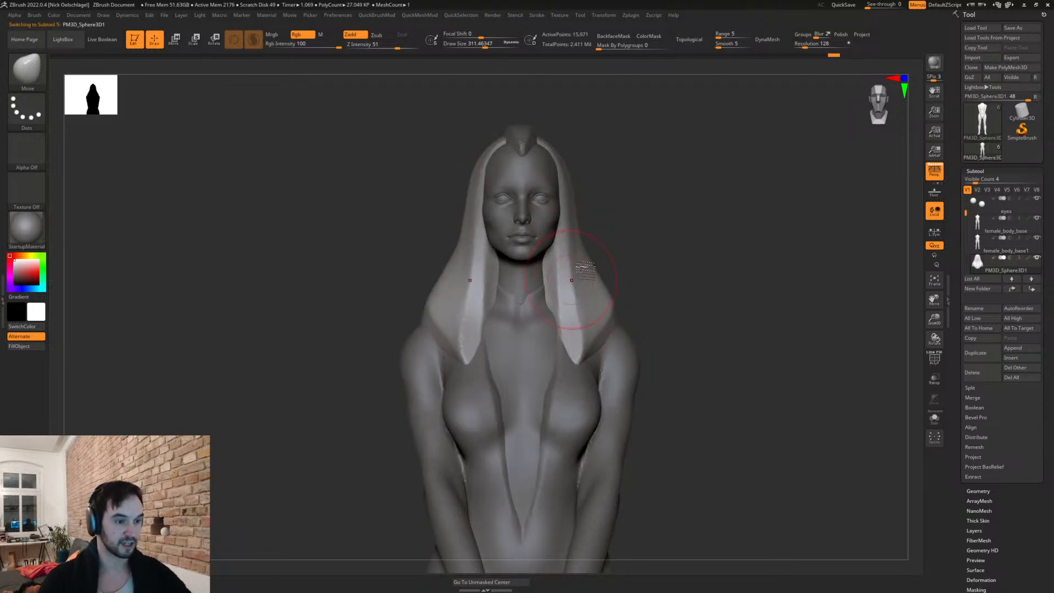
pyautogui.moveTo(575, 281); pyautogui.dragTo(575, 236, button='right')
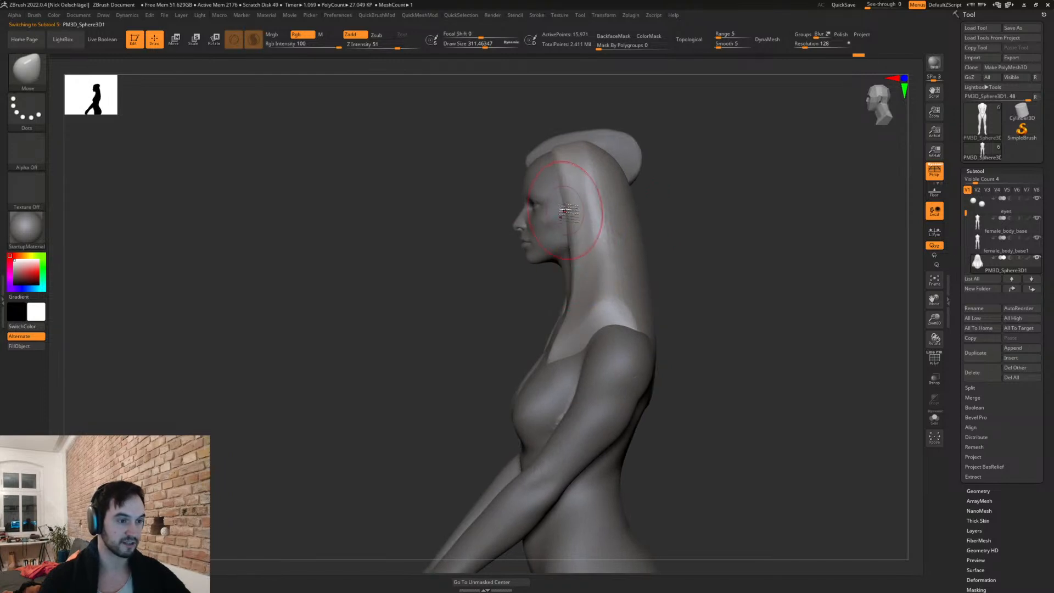
pyautogui.moveTo(574, 206)
pyautogui.mouseDown(button='right')
pyautogui.moveTo(700, 212)
pyautogui.moveTo(666, 233)
pyautogui.moveTo(690, 228)
pyautogui.moveTo(689, 266)
pyautogui.mouseUp(button='right')
# Step: Pull small lobes inward from the hair piece's front edges near the collarbones with the Move brush, then smooth them
pyautogui.press('s')
pyautogui.moveTo(566, 402); pyautogui.dragTo(558, 401)
pyautogui.moveTo(561, 398)
pyautogui.mouseDown()
pyautogui.moveTo(542, 401)
pyautogui.moveTo(567, 394)
pyautogui.moveTo(558, 369)
pyautogui.moveTo(551, 394)
pyautogui.mouseUp()
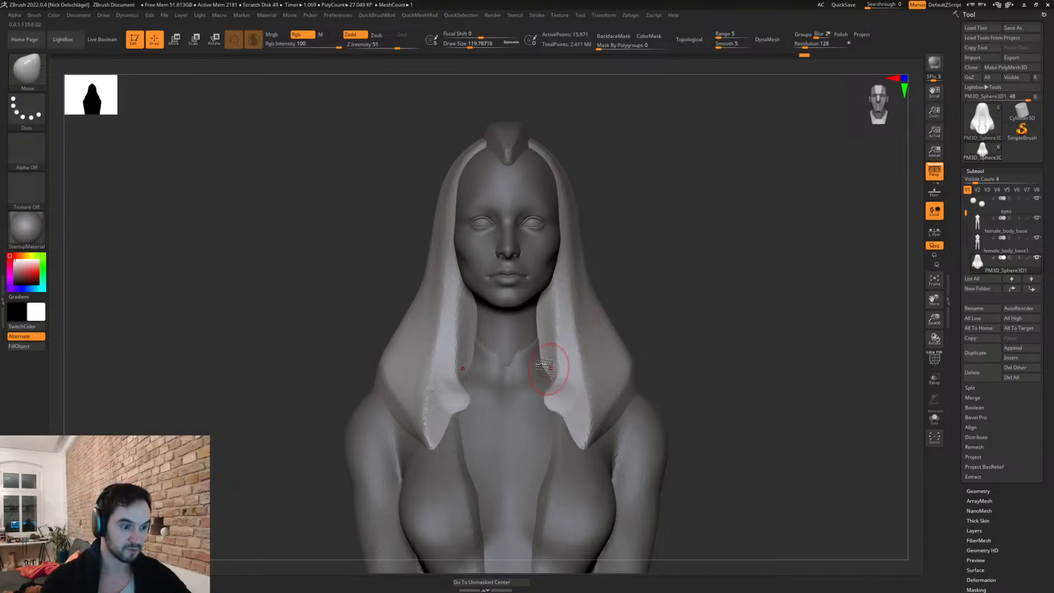
pyautogui.keyDown('shift'); pyautogui.moveTo(555, 398); pyautogui.dragTo(560, 408); pyautogui.keyUp('shift')
pyautogui.keyDown('alt'); pyautogui.moveTo(674, 363); pyautogui.dragTo(691, 315); pyautogui.keyUp('alt')
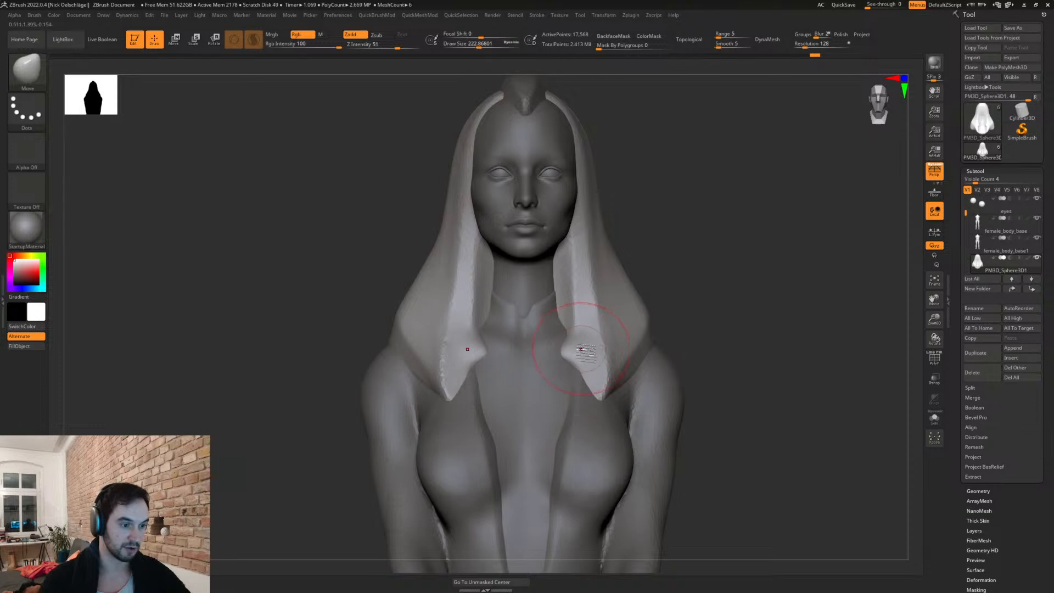
# Step: Adjust the front lobes' shape with the Move brush and flatten their faces with the TrimDynamic brush
pyautogui.press('s')
pyautogui.moveTo(601, 351)
pyautogui.mouseDown()
pyautogui.moveTo(580, 357)
pyautogui.moveTo(599, 383)
pyautogui.moveTo(589, 320)
pyautogui.moveTo(591, 358)
pyautogui.mouseUp()
pyautogui.press('b')
pyautogui.press('t')
pyautogui.press('d')
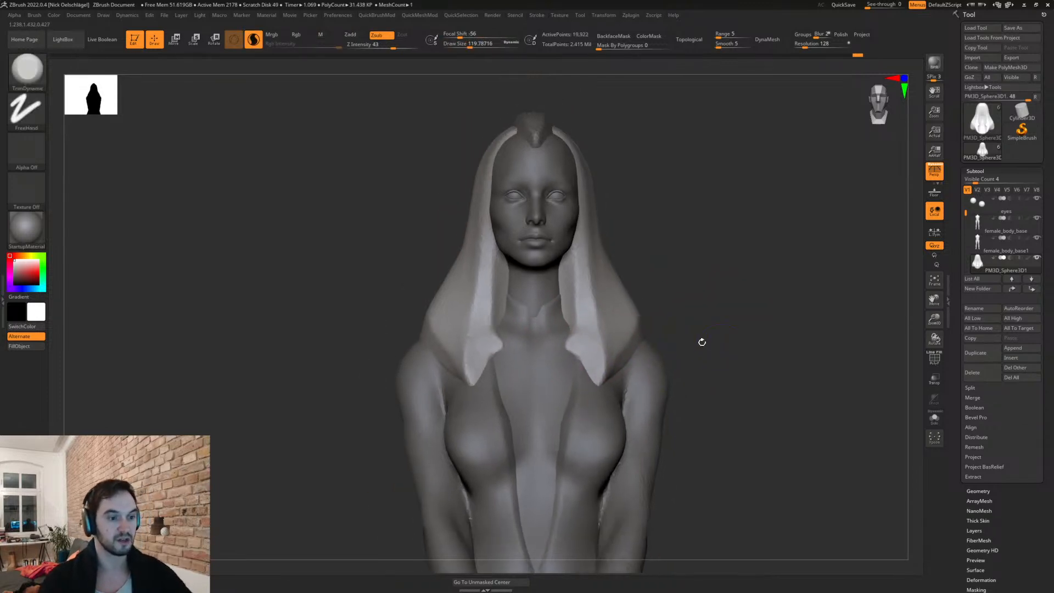
# Step: Pull the hair piece's lower outer corners out to points over the shoulders with the Move brush and smooth its sides
pyautogui.press('s')
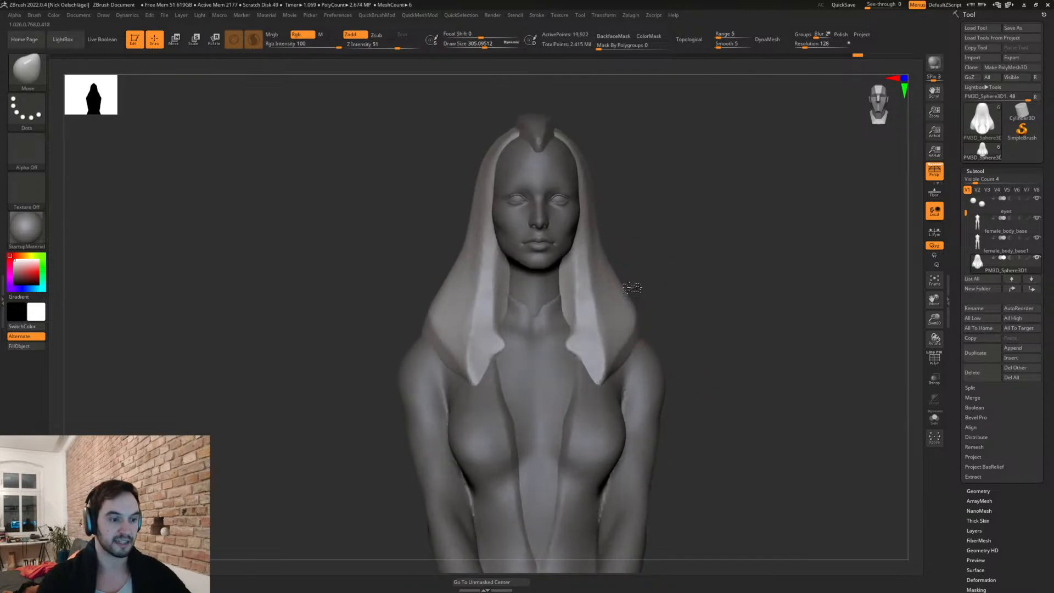
pyautogui.press('s')
pyautogui.moveTo(632, 311); pyautogui.dragTo(648, 313)
pyautogui.moveTo(618, 302); pyautogui.dragTo(614, 282)
pyautogui.keyDown('shift'); pyautogui.moveTo(615, 281); pyautogui.dragTo(629, 239, button='right'); pyautogui.keyUp('shift')
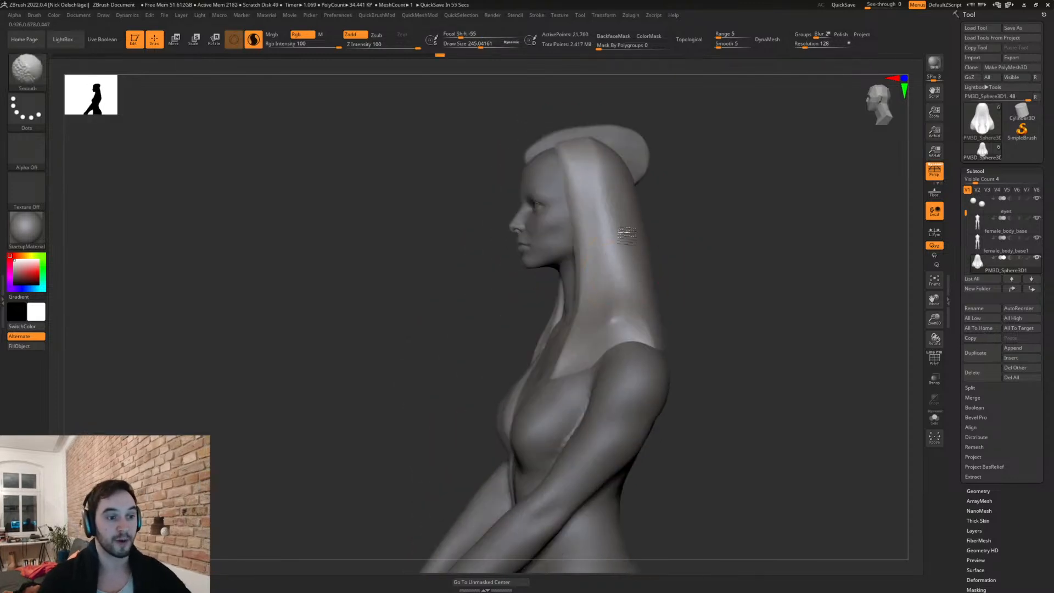
pyautogui.moveTo(652, 183); pyautogui.dragTo(685, 244, button='right')
pyautogui.keyDown('shift'); pyautogui.moveTo(614, 167); pyautogui.dragTo(617, 141); pyautogui.keyUp('shift')
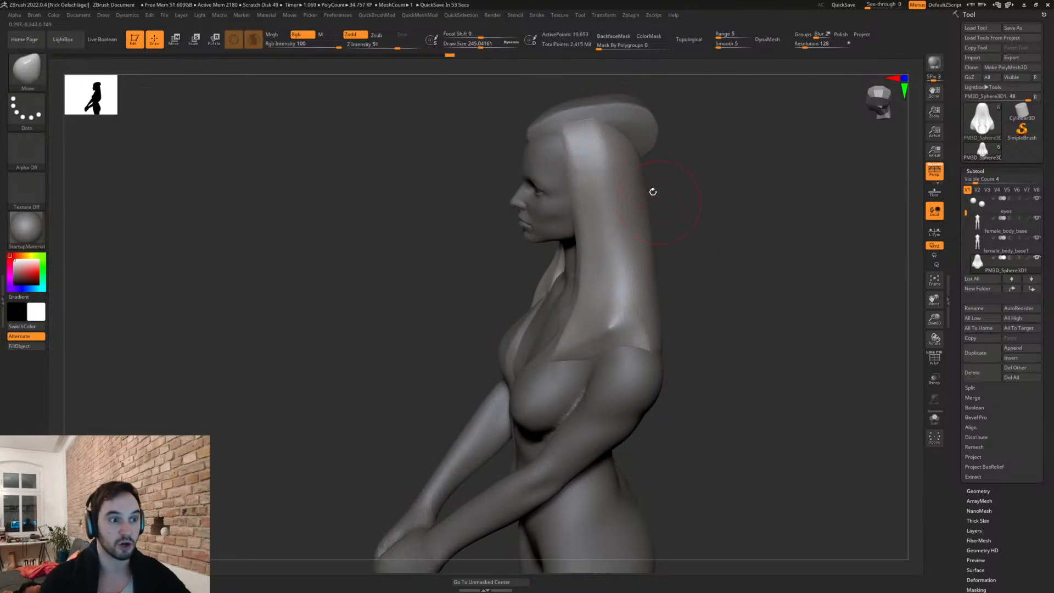
pyautogui.keyDown('shift'); pyautogui.moveTo(687, 218); pyautogui.dragTo(680, 212, button='right'); pyautogui.keyUp('shift')
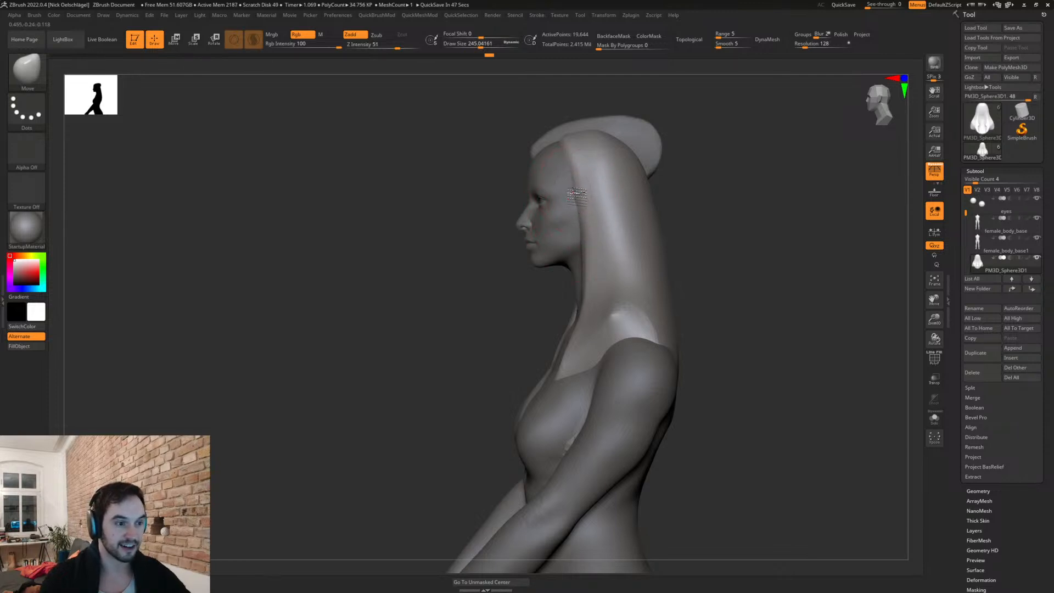
pyautogui.moveTo(706, 231); pyautogui.dragTo(735, 267)
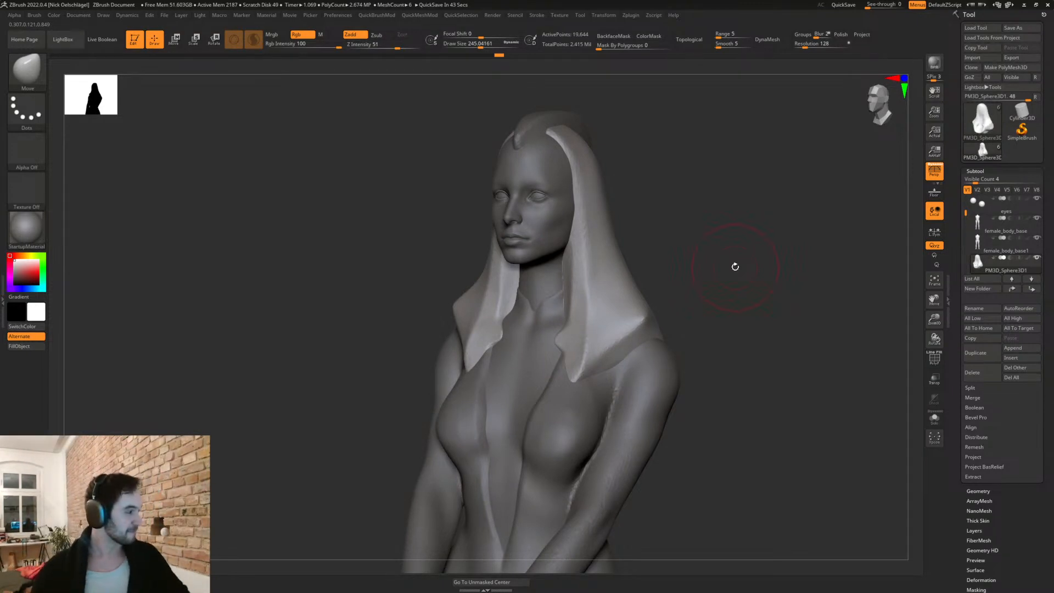
pyautogui.keyDown('shift'); pyautogui.moveTo(676, 259); pyautogui.dragTo(694, 254); pyautogui.keyUp('shift')
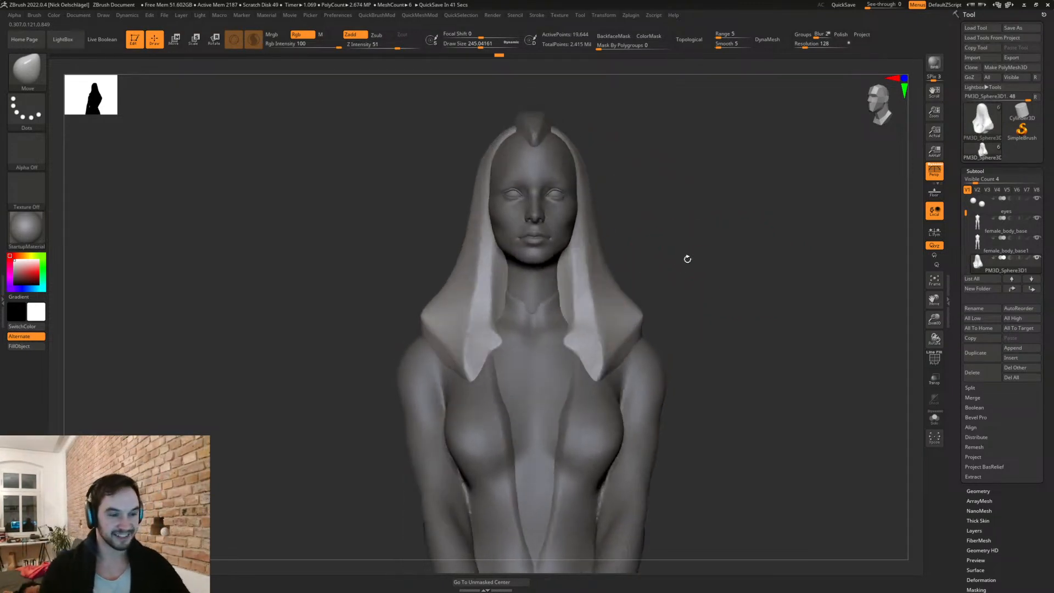
# Step: Round off the lobes on the hair piece's inner front edges using a much smaller Move brush
pyautogui.press('s')
pyautogui.moveTo(648, 297); pyautogui.dragTo(636, 297)
pyautogui.press('[')
pyautogui.press('[')
pyautogui.press('[')
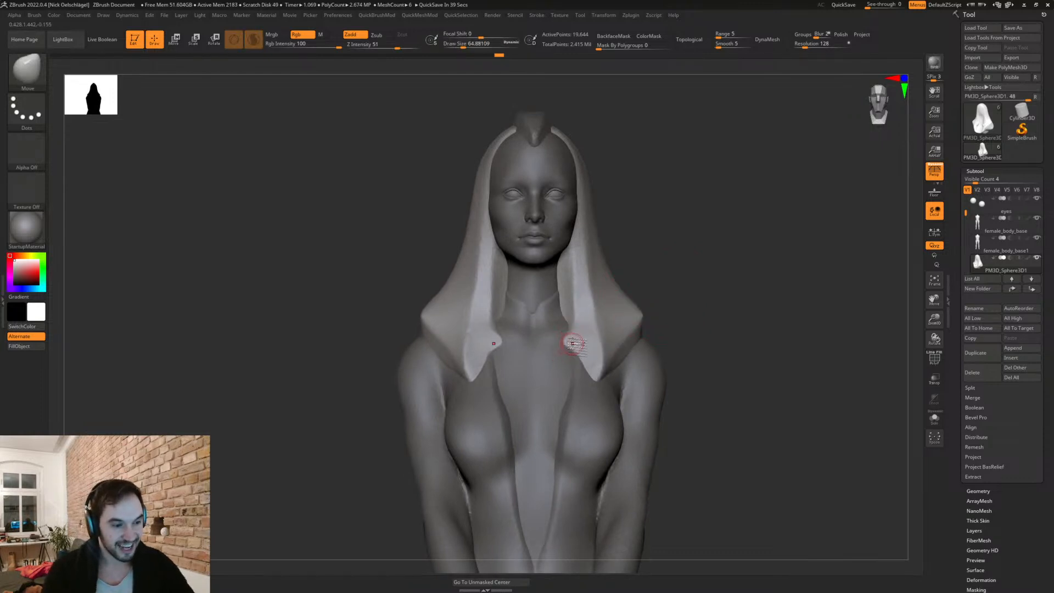
pyautogui.press('x')
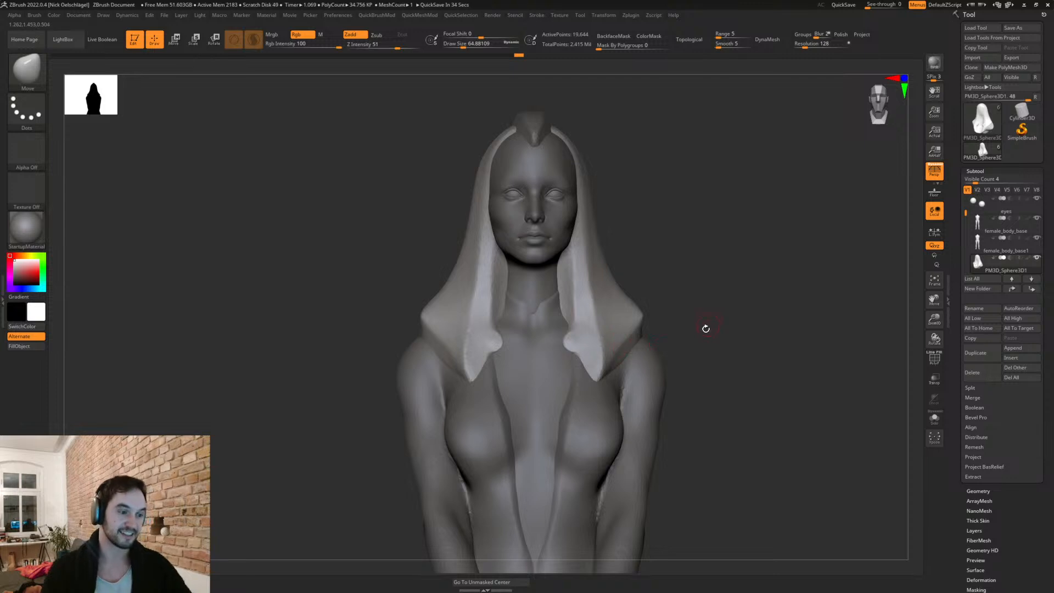
pyautogui.keyDown('alt'); pyautogui.moveTo(709, 326); pyautogui.dragTo(706, 351); pyautogui.keyUp('alt')
# Step: Flatten the rounded front lobes with the TrimDynamic brush
pyautogui.press('b')
pyautogui.press('t')
pyautogui.press('d')
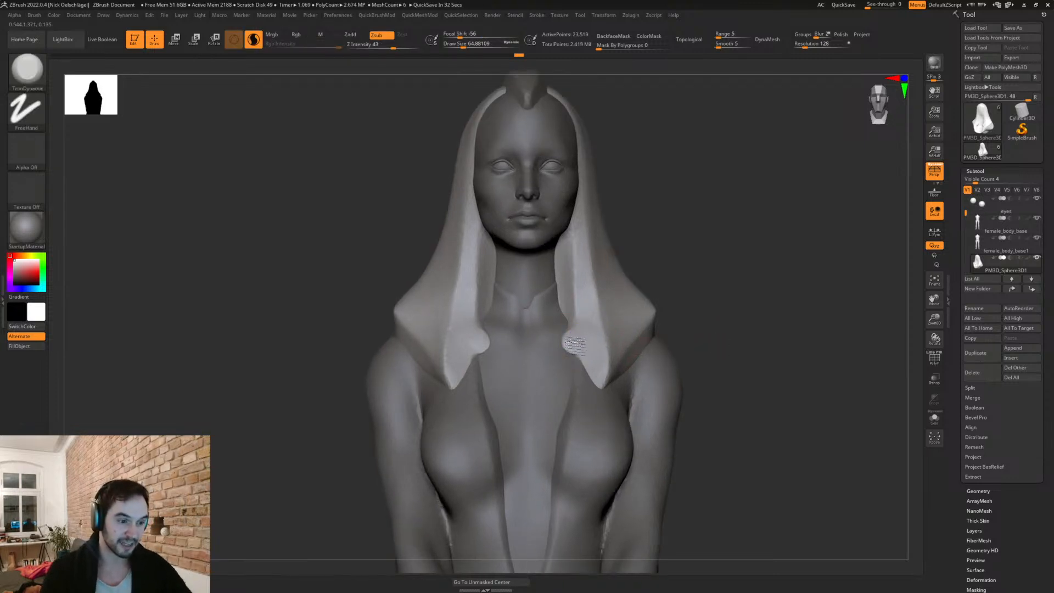
pyautogui.moveTo(705, 320)
pyautogui.mouseDown()
pyautogui.moveTo(656, 330)
pyautogui.moveTo(666, 349)
pyautogui.moveTo(707, 365)
pyautogui.moveTo(633, 337)
pyautogui.moveTo(681, 350)
pyautogui.moveTo(676, 331)
pyautogui.mouseUp()
# Step: Refine the hair piece's side silhouette from the head down to the shoulder corners with the Move brush
pyautogui.press('b')
pyautogui.press('m')
pyautogui.press('v')
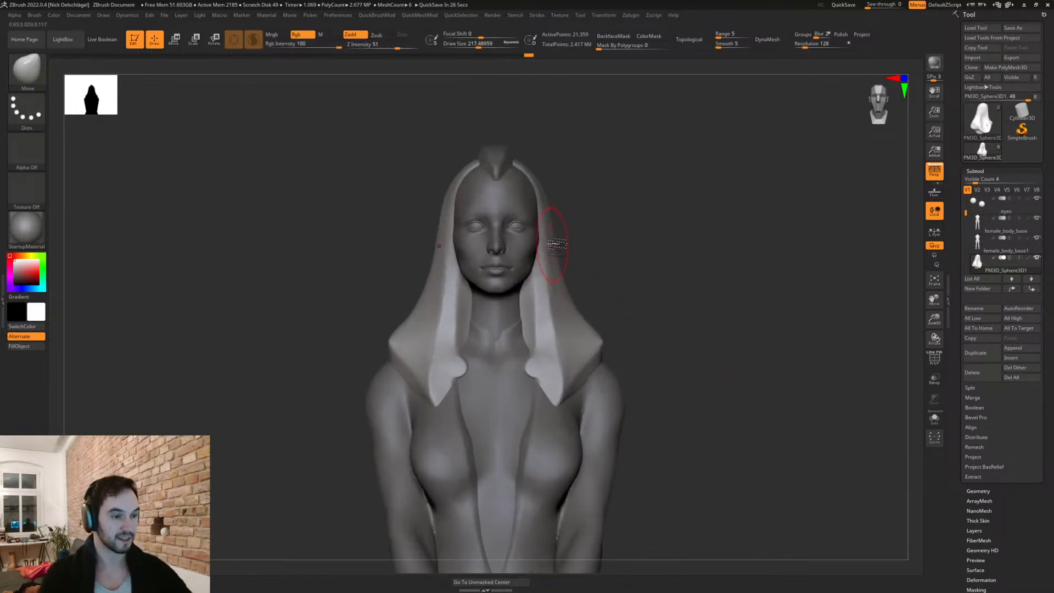
pyautogui.moveTo(569, 258); pyautogui.dragTo(714, 337)
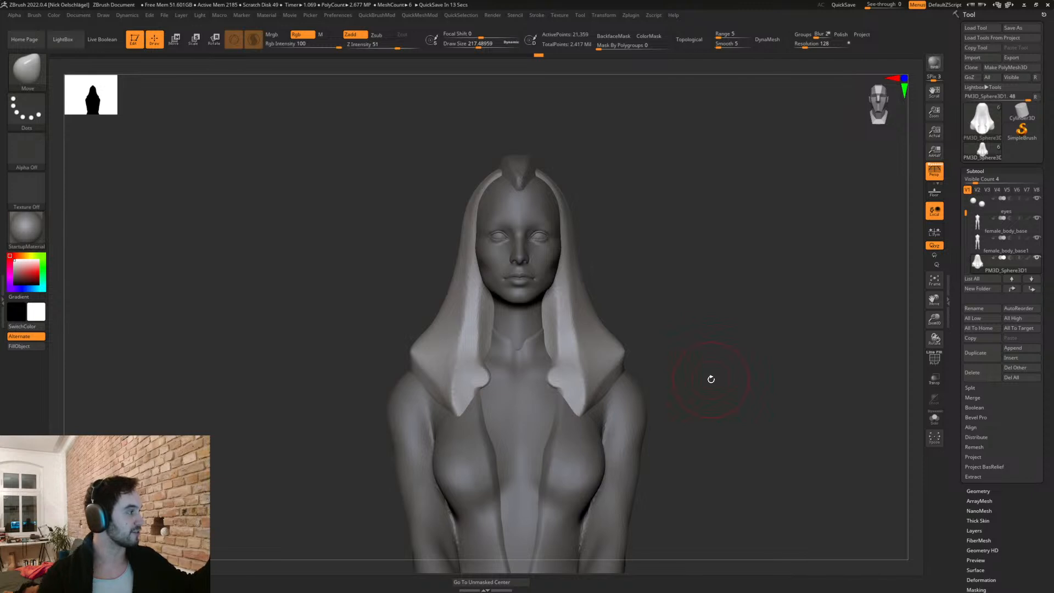
pyautogui.moveTo(653, 313); pyautogui.dragTo(614, 354)
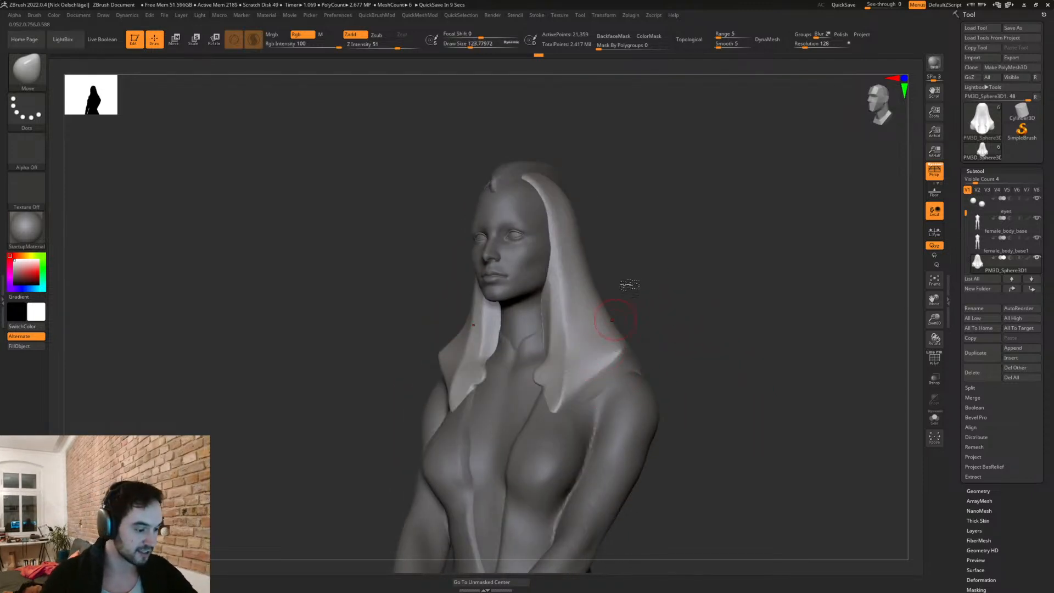
# Step: Define the hair piece's lower hem around the shoulders and back with the DamStandard brush, undoing unwanted strokes
pyautogui.press('b')
pyautogui.press('d')
pyautogui.press('s')
pyautogui.moveTo(690, 344)
pyautogui.mouseDown()
pyautogui.moveTo(599, 372)
pyautogui.moveTo(676, 356)
pyautogui.mouseUp()
pyautogui.moveTo(676, 356); pyautogui.dragTo(637, 373, button='right')
pyautogui.moveTo(670, 371)
pyautogui.mouseDown()
pyautogui.moveTo(708, 369)
pyautogui.moveTo(732, 351)
pyautogui.moveTo(677, 247)
pyautogui.moveTo(673, 162)
pyautogui.mouseUp()
pyautogui.hotkey('ctrl', 'z')
pyautogui.moveTo(765, 184)
pyautogui.mouseDown(button='right')
pyautogui.moveTo(800, 219)
pyautogui.moveTo(615, 305)
pyautogui.mouseUp(button='right')
pyautogui.moveTo(526, 343)
pyautogui.mouseDown()
pyautogui.moveTo(543, 365)
pyautogui.moveTo(546, 217)
pyautogui.mouseUp()
pyautogui.moveTo(609, 184); pyautogui.dragTo(537, 176, button='right')
pyautogui.moveTo(494, 207)
pyautogui.mouseDown(button='right')
pyautogui.moveTo(588, 200)
pyautogui.moveTo(632, 154)
pyautogui.moveTo(628, 198)
pyautogui.moveTo(554, 171)
pyautogui.mouseUp(button='right')
pyautogui.hotkey('ctrl', 'z')
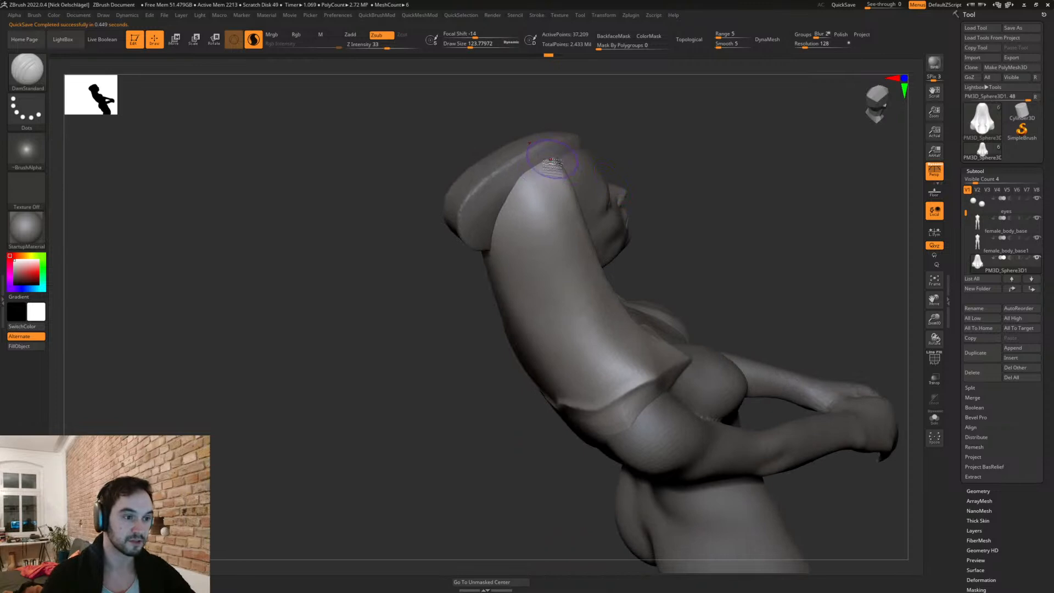
# Step: Carve a long U-shaped channel down the back of the hair piece below the crest and sharpen the hem beneath it
pyautogui.moveTo(506, 242); pyautogui.dragTo(482, 196, button='right')
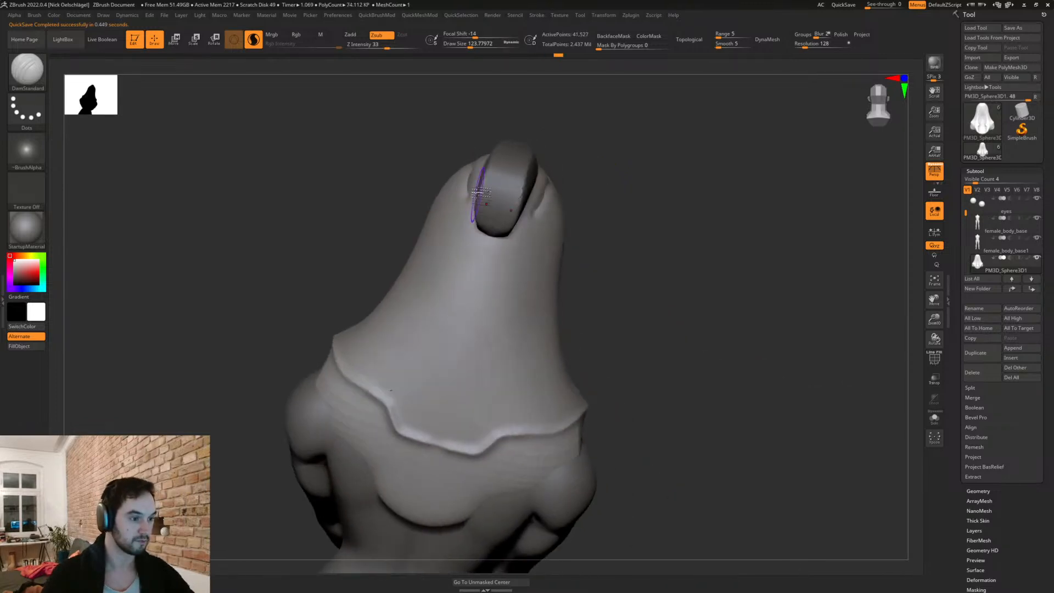
pyautogui.moveTo(470, 210)
pyautogui.mouseDown()
pyautogui.moveTo(483, 290)
pyautogui.moveTo(466, 420)
pyautogui.moveTo(478, 424)
pyautogui.moveTo(459, 414)
pyautogui.moveTo(469, 409)
pyautogui.mouseUp()
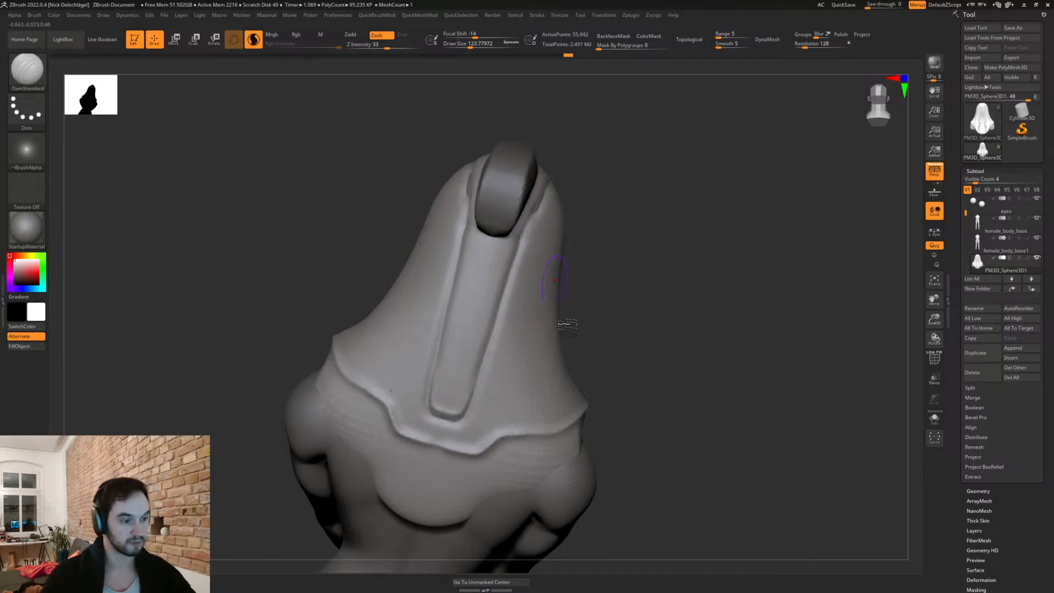
pyautogui.moveTo(611, 335); pyautogui.dragTo(588, 355, button='right')
pyautogui.moveTo(417, 395)
pyautogui.mouseDown()
pyautogui.moveTo(462, 439)
pyautogui.moveTo(478, 436)
pyautogui.mouseUp()
pyautogui.moveTo(620, 348); pyautogui.dragTo(632, 387, button='right')
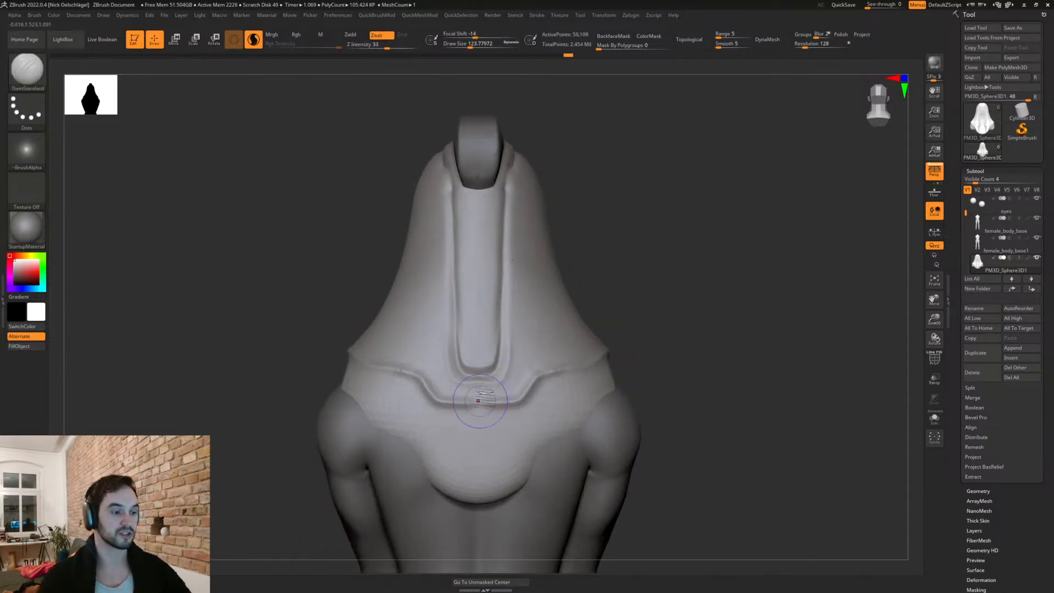
# Step: Adjust the back hem and the sides of the carved channel with the Move brush
pyautogui.press('b')
pyautogui.press('m')
pyautogui.press('v')
pyautogui.moveTo(481, 390)
pyautogui.mouseDown()
pyautogui.moveTo(493, 375)
pyautogui.moveTo(460, 386)
pyautogui.moveTo(471, 367)
pyautogui.moveTo(453, 365)
pyautogui.moveTo(475, 392)
pyautogui.moveTo(510, 384)
pyautogui.mouseUp()
pyautogui.moveTo(555, 313)
pyautogui.mouseDown(button='right')
pyautogui.moveTo(650, 295)
pyautogui.moveTo(626, 287)
pyautogui.mouseUp(button='right')
pyautogui.press('s')
pyautogui.moveTo(461, 270); pyautogui.dragTo(467, 271)
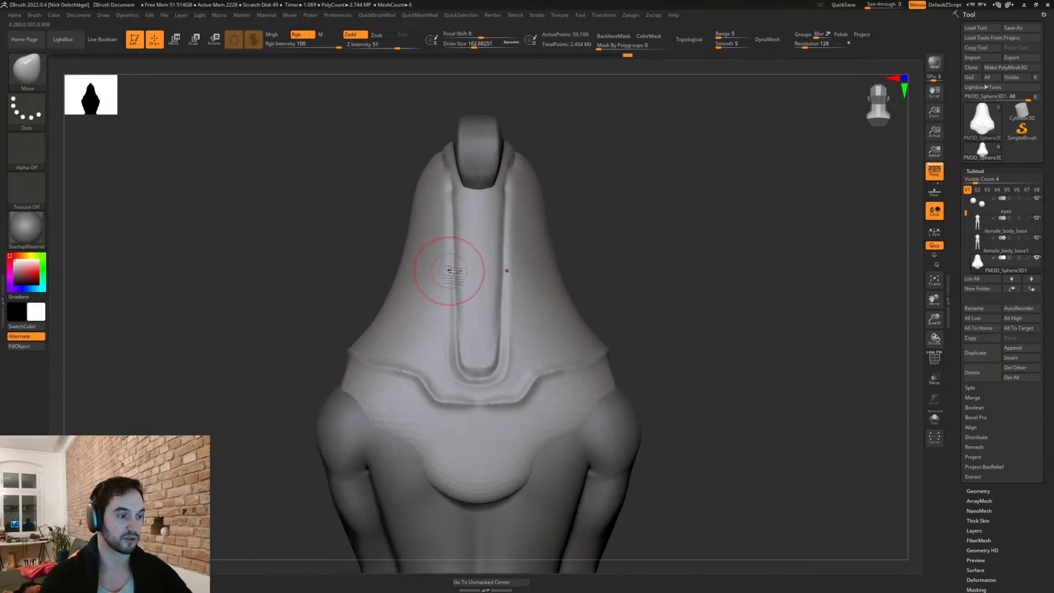
# Step: Refine the hair piece's profile beside the crest from the side with a larger Move brush
pyautogui.moveTo(472, 272)
pyautogui.keyDown('shift'); pyautogui.mouseDown(button='right')
pyautogui.moveTo(631, 275)
pyautogui.moveTo(548, 245)
pyautogui.mouseUp(button='right'); pyautogui.keyUp('shift')
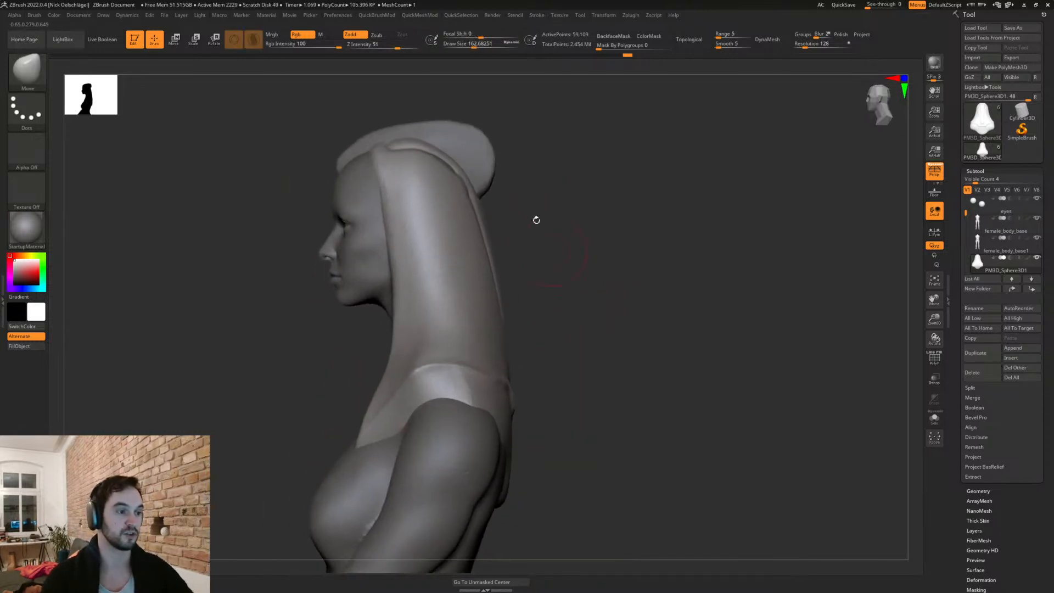
pyautogui.press('s')
pyautogui.moveTo(473, 162); pyautogui.dragTo(513, 160)
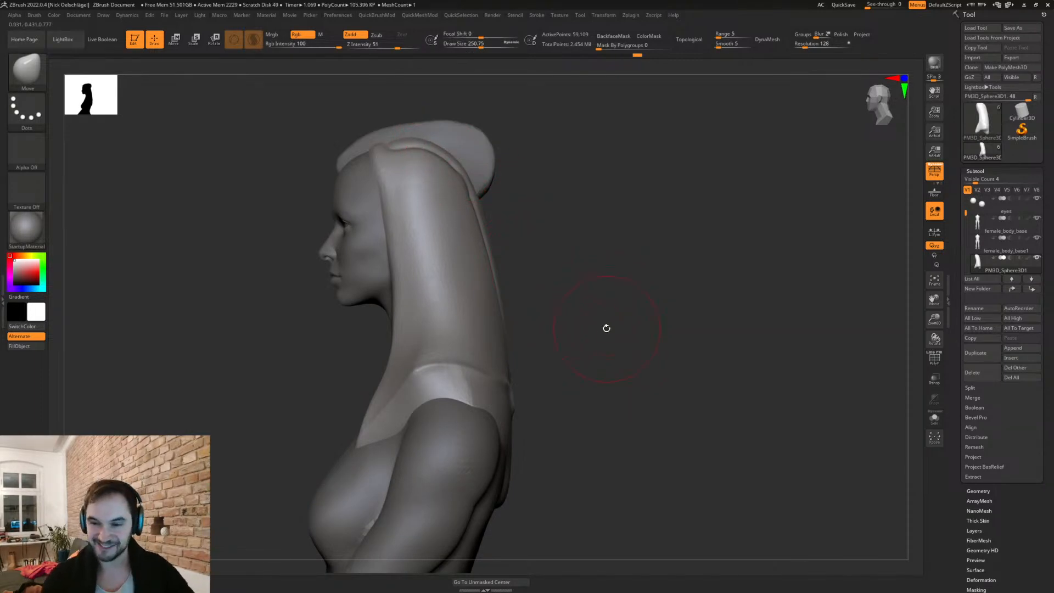
pyautogui.moveTo(586, 225)
pyautogui.mouseDown(button='right')
pyautogui.moveTo(577, 291)
pyautogui.moveTo(543, 271)
pyautogui.mouseUp(button='right')
# Step: Carve a crease along the hair piece's front border from the forehead down to the chest with the DamStandard brush
pyautogui.press('s')
pyautogui.moveTo(466, 226); pyautogui.dragTo(437, 227)
pyautogui.press('b')
pyautogui.press('d')
pyautogui.press('s')
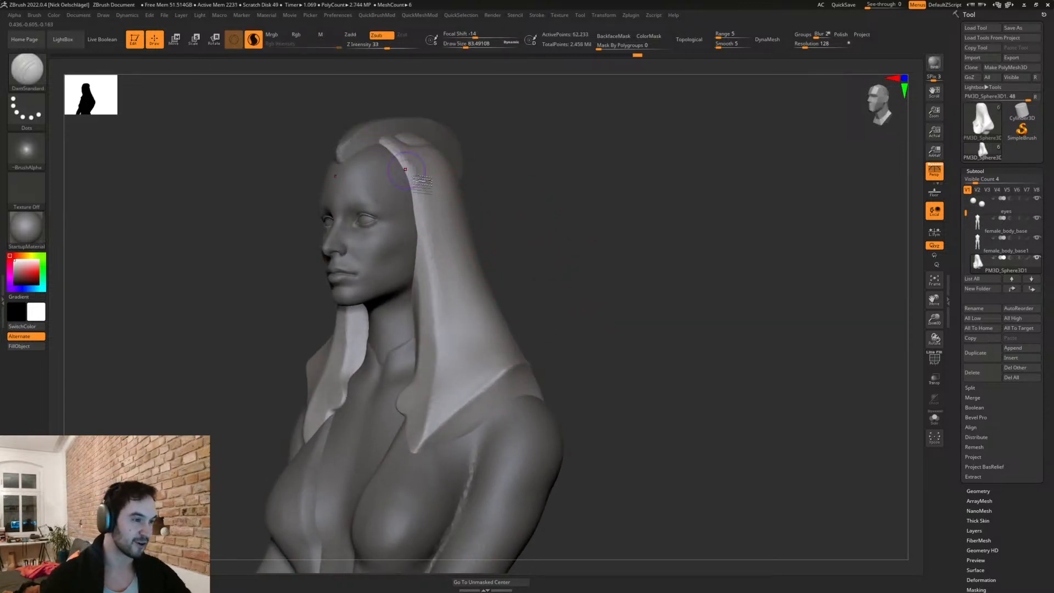
pyautogui.press('space')
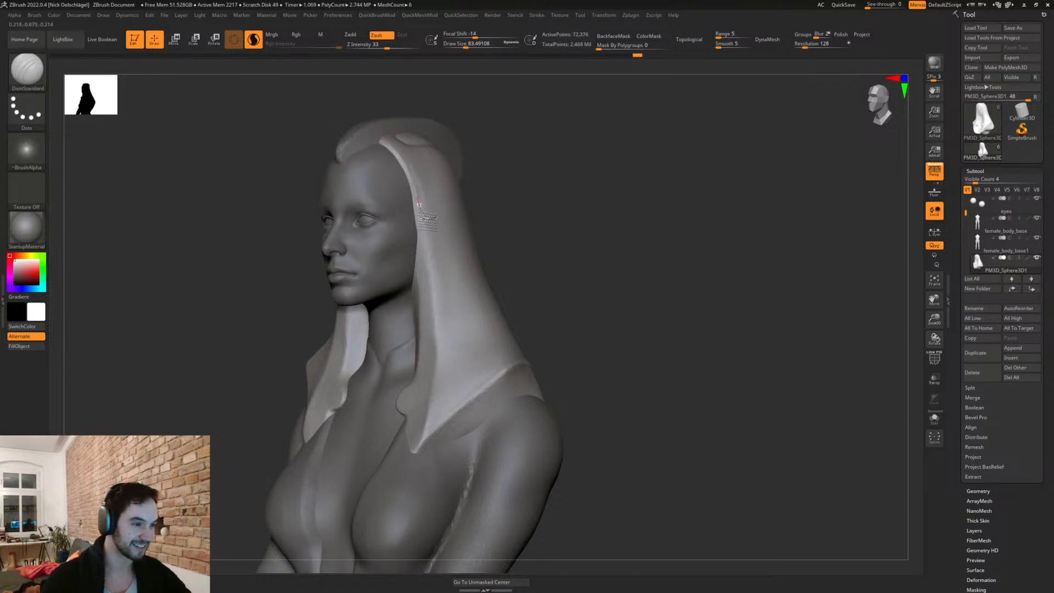
pyautogui.moveTo(431, 250); pyautogui.dragTo(437, 429)
pyautogui.moveTo(519, 211)
pyautogui.mouseDown()
pyautogui.moveTo(454, 155)
pyautogui.moveTo(377, 153)
pyautogui.moveTo(431, 290)
pyautogui.mouseUp()
# Step: Flatten the front border of the hair piece beside the face and neck with repeated TrimDynamic strokes
pyautogui.press('b')
pyautogui.press('t')
pyautogui.press('d')
pyautogui.moveTo(412, 200); pyautogui.dragTo(440, 302)
pyautogui.moveTo(508, 257); pyautogui.dragTo(582, 241)
pyautogui.moveTo(411, 233); pyautogui.dragTo(415, 365)
pyautogui.moveTo(410, 283); pyautogui.dragTo(415, 352)
pyautogui.moveTo(410, 255); pyautogui.dragTo(417, 396)
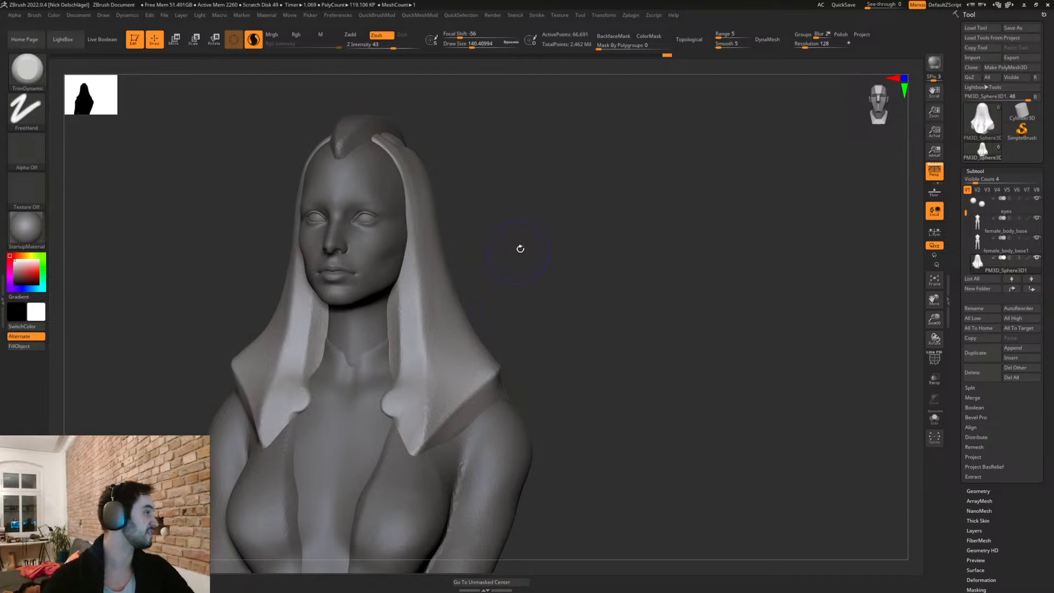
# Step: Trim and smooth the hair piece's hem over the shoulder and around to the back
pyautogui.moveTo(561, 300)
pyautogui.mouseDown()
pyautogui.moveTo(581, 325)
pyautogui.moveTo(679, 294)
pyautogui.moveTo(718, 323)
pyautogui.moveTo(624, 329)
pyautogui.moveTo(611, 354)
pyautogui.mouseUp()
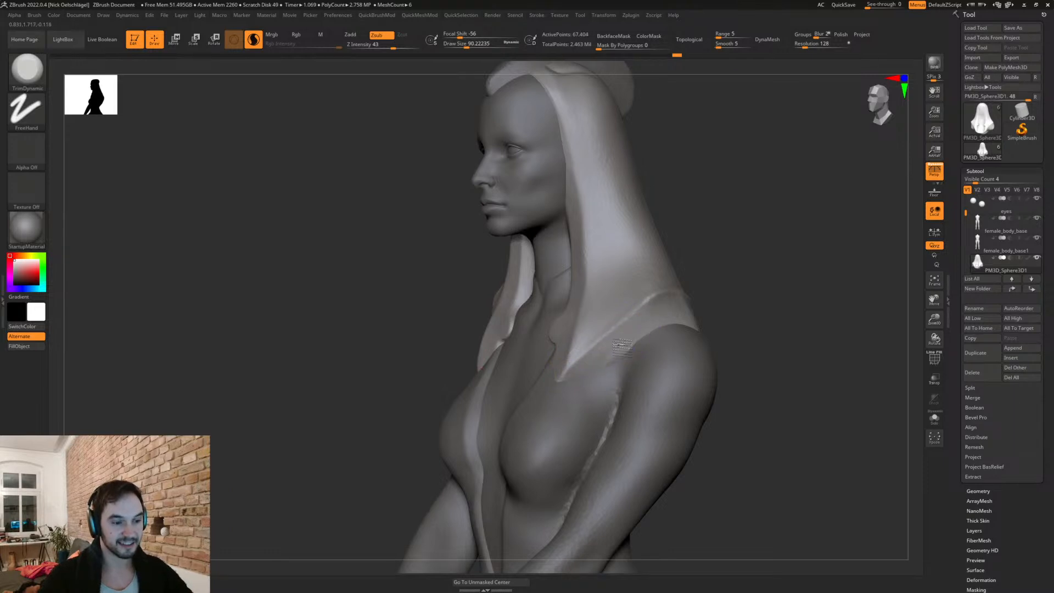
pyautogui.moveTo(598, 373)
pyautogui.mouseDown(button='right')
pyautogui.moveTo(718, 301)
pyautogui.moveTo(648, 319)
pyautogui.moveTo(710, 326)
pyautogui.moveTo(639, 319)
pyautogui.mouseUp(button='right')
pyautogui.moveTo(639, 318)
pyautogui.mouseDown()
pyautogui.moveTo(629, 316)
pyautogui.moveTo(686, 329)
pyautogui.mouseUp()
pyautogui.moveTo(686, 329); pyautogui.dragTo(715, 314, button='right')
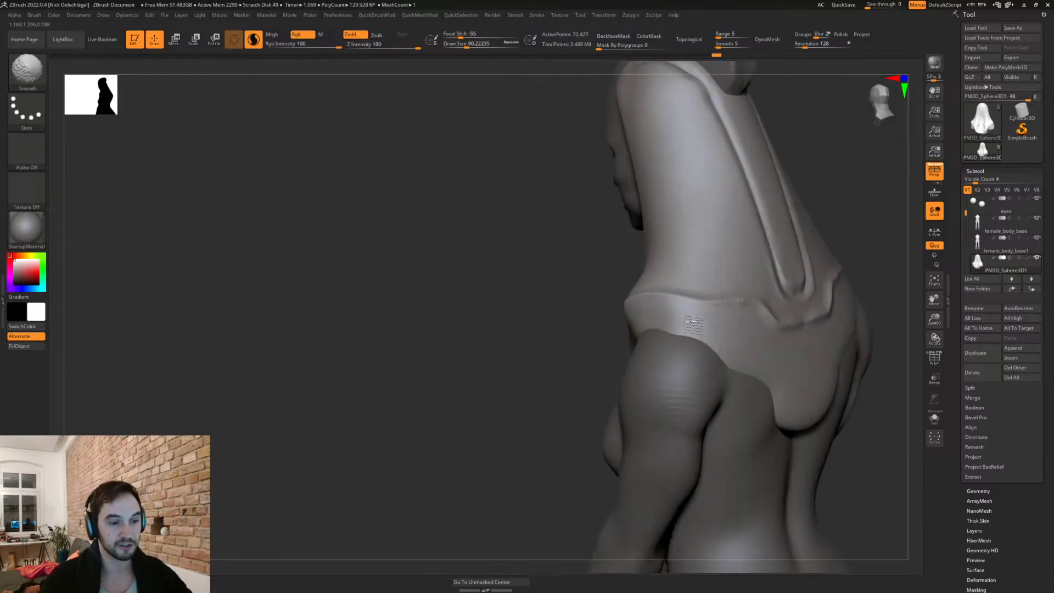
pyautogui.moveTo(701, 269)
pyautogui.mouseDown()
pyautogui.moveTo(746, 294)
pyautogui.moveTo(706, 285)
pyautogui.mouseUp()
pyautogui.moveTo(884, 428); pyautogui.dragTo(652, 242, button='right')
# Step: Even out the broad side surface of the hair piece with a larger TrimDynamic brush and smoothing
pyautogui.press('s')
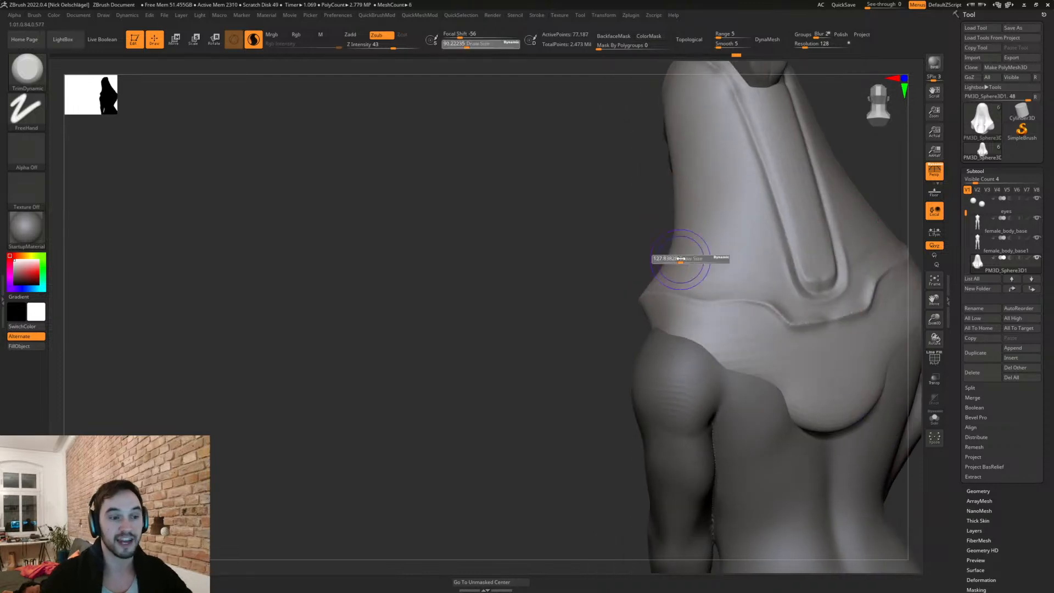
pyautogui.press('shift')
pyautogui.keyDown('shift'); pyautogui.moveTo(699, 204); pyautogui.dragTo(655, 240, button='right'); pyautogui.keyUp('shift')
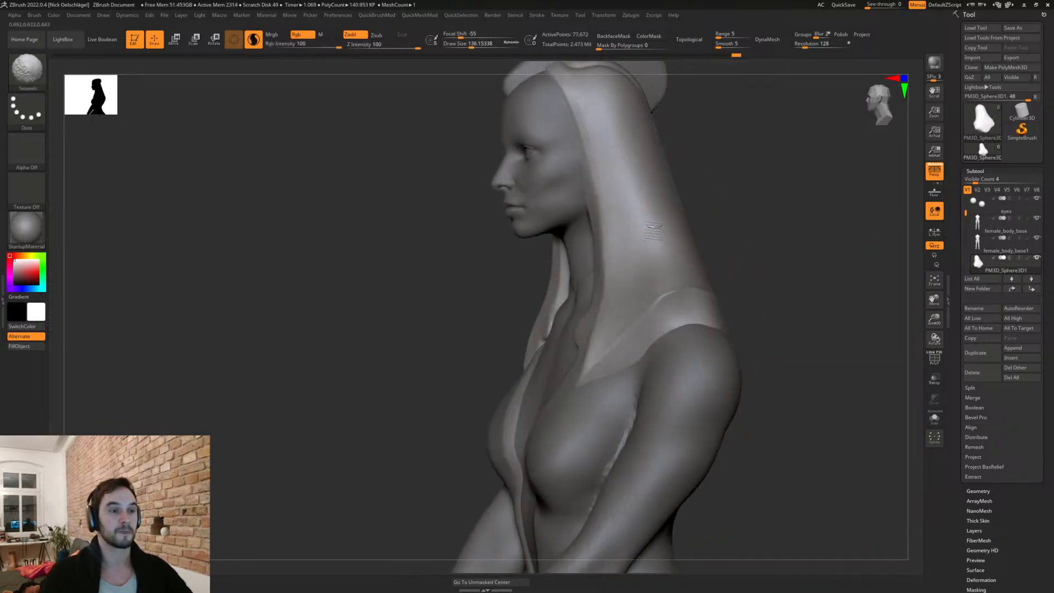
pyautogui.moveTo(631, 87)
pyautogui.mouseDown(button='right')
pyautogui.moveTo(697, 238)
pyautogui.moveTo(607, 283)
pyautogui.mouseUp(button='right')
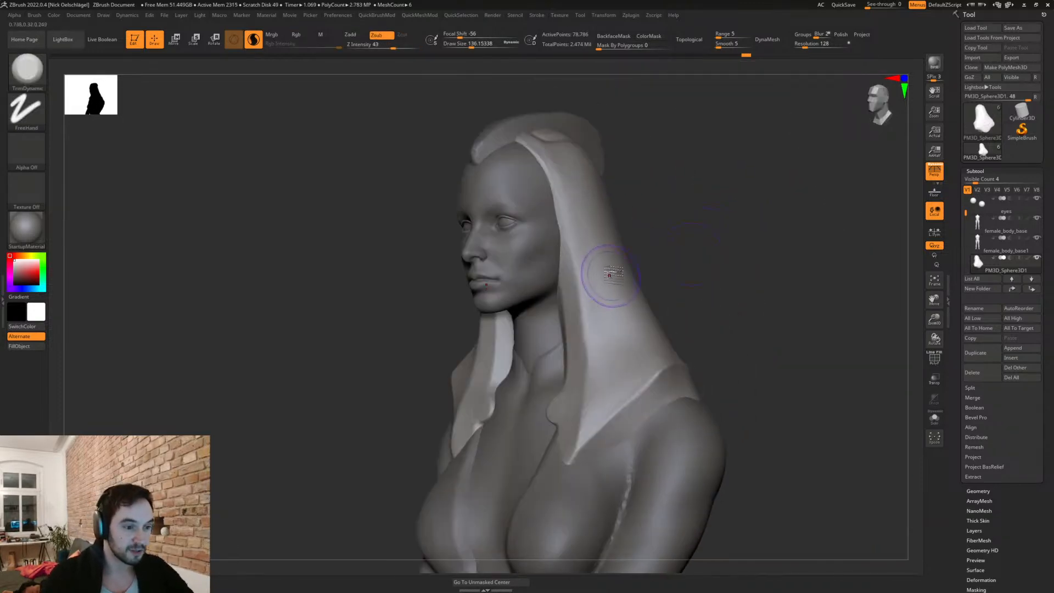
# Step: Sharpen the crease along the hair piece's front border beside the face with the DamStandard brush
pyautogui.press('b')
pyautogui.press('d')
pyautogui.press('s')
pyautogui.moveTo(562, 189); pyautogui.dragTo(588, 350)
pyautogui.moveTo(616, 313); pyautogui.dragTo(623, 263, button='right')
# Step: Flatten the front band of the hair piece up to the crest with the TrimDynamic brush
pyautogui.press('b')
pyautogui.press('t')
pyautogui.press('d')
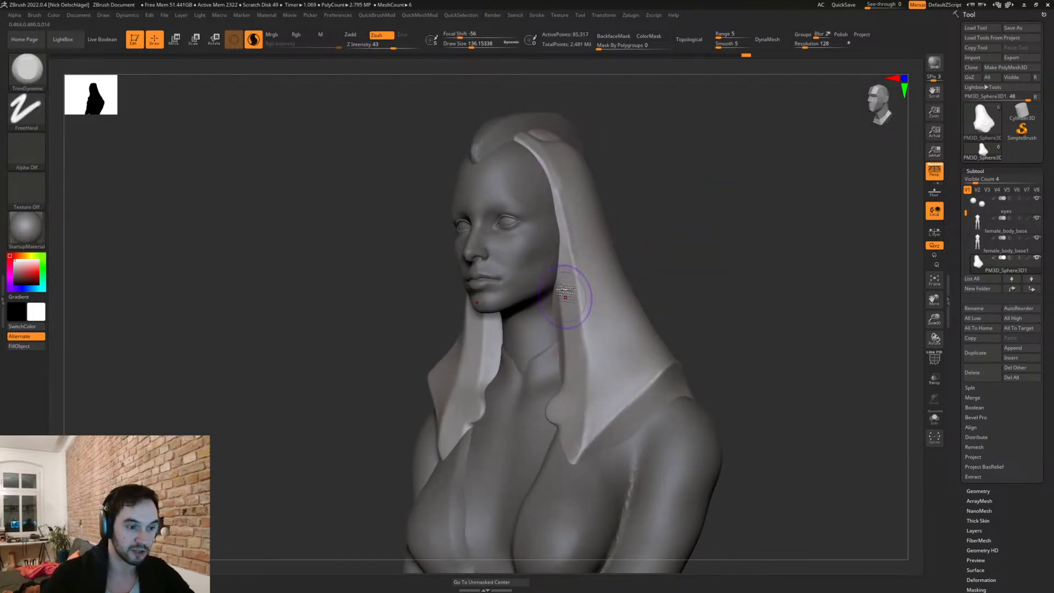
pyautogui.moveTo(578, 389); pyautogui.dragTo(593, 335, button='right')
pyautogui.moveTo(562, 165); pyautogui.dragTo(521, 129)
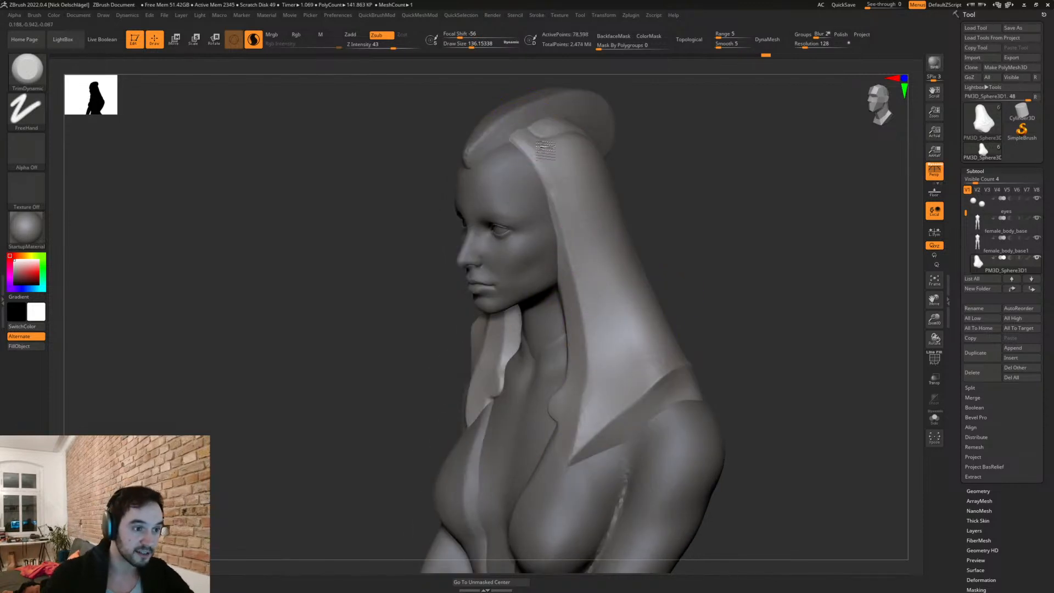
# Step: Flatten the side of the hair piece's front band from the crest past the temple with the TrimDynamic brush
pyautogui.moveTo(556, 185)
pyautogui.mouseDown()
pyautogui.moveTo(525, 131)
pyautogui.moveTo(571, 162)
pyautogui.mouseUp()
pyautogui.moveTo(601, 295); pyautogui.dragTo(666, 144, button='right')
pyautogui.moveTo(579, 201); pyautogui.dragTo(586, 252)
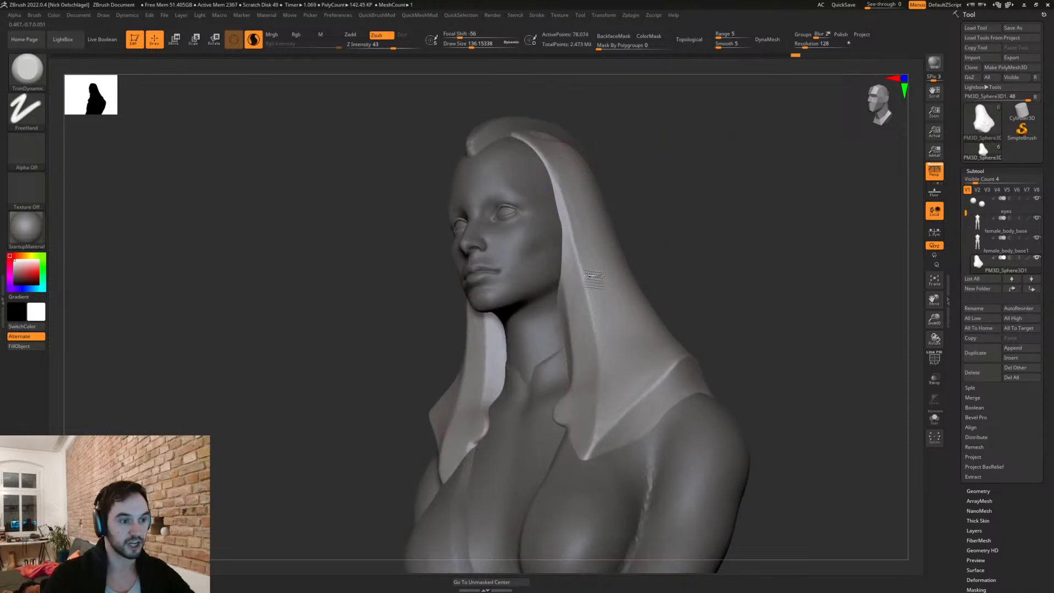
# Step: Adjust the hair piece's side silhouette in front view with a Move brush about 187 in size
pyautogui.moveTo(590, 255)
pyautogui.mouseDown(button='right')
pyautogui.moveTo(696, 258)
pyautogui.moveTo(619, 224)
pyautogui.mouseUp(button='right')
pyautogui.press('b')
pyautogui.press('m')
pyautogui.press('v')
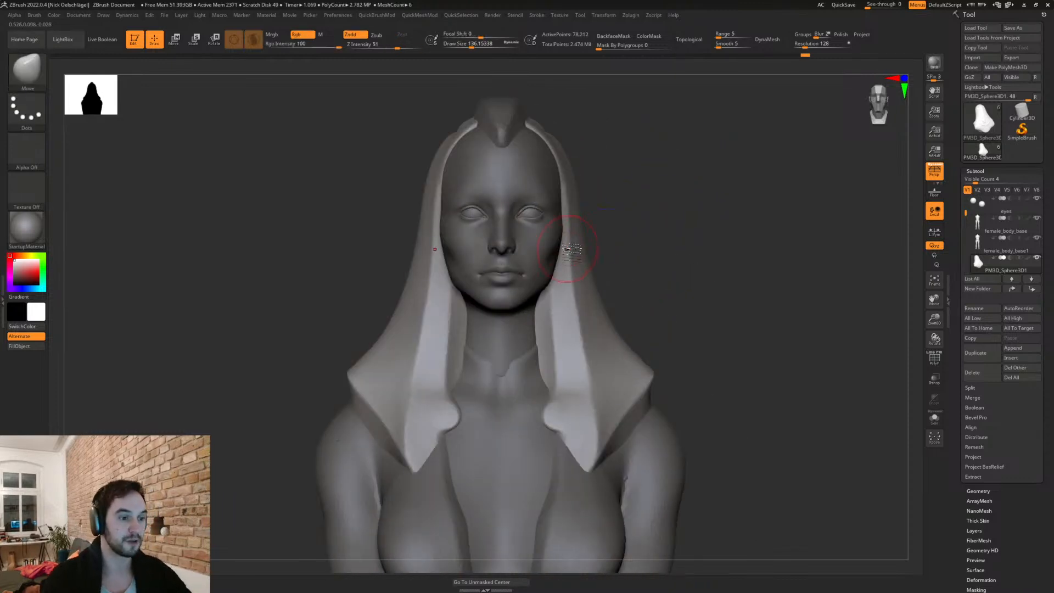
pyautogui.moveTo(568, 254); pyautogui.dragTo(582, 363)
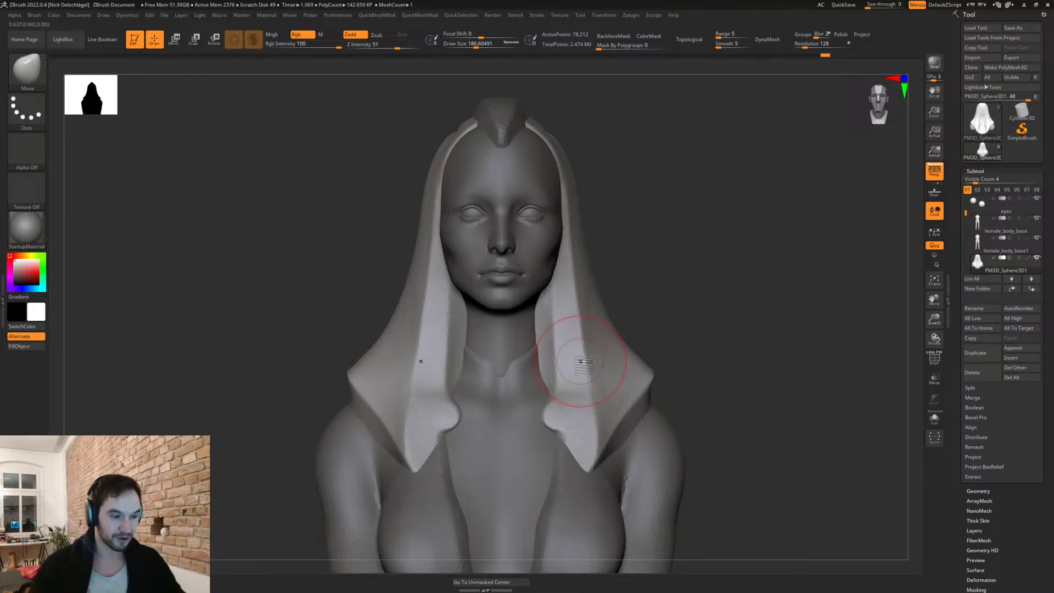
pyautogui.moveTo(653, 291)
pyautogui.mouseDown()
pyautogui.moveTo(646, 265)
pyautogui.moveTo(626, 283)
pyautogui.moveTo(657, 285)
pyautogui.moveTo(687, 306)
pyautogui.moveTo(678, 302)
pyautogui.moveTo(685, 323)
pyautogui.moveTo(655, 356)
pyautogui.mouseUp()
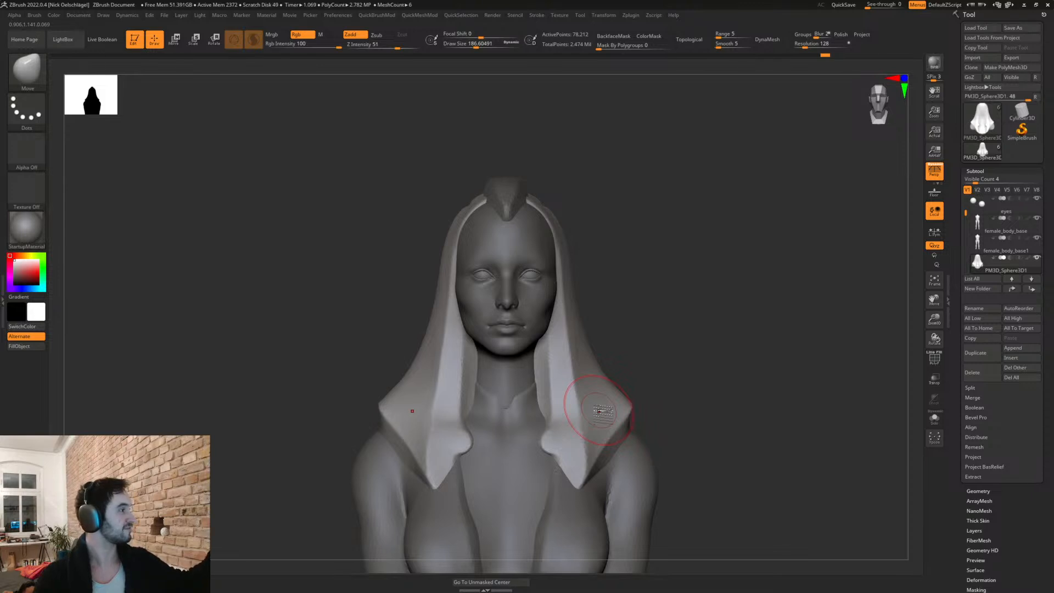
# Step: Try to merge the head subtool down with the eyes subtool
pyautogui.moveTo(628, 333)
pyautogui.keyDown('alt'); pyautogui.mouseDown()
pyautogui.moveTo(678, 330)
pyautogui.moveTo(723, 397)
pyautogui.moveTo(691, 410)
pyautogui.moveTo(607, 393)
pyautogui.moveTo(674, 384)
pyautogui.moveTo(677, 348)
pyautogui.moveTo(646, 442)
pyautogui.moveTo(607, 454)
pyautogui.moveTo(618, 454)
pyautogui.moveTo(668, 367)
pyautogui.moveTo(677, 396)
pyautogui.moveTo(678, 324)
pyautogui.moveTo(637, 308)
pyautogui.moveTo(650, 288)
pyautogui.mouseUp(); pyautogui.keyUp('alt')
pyautogui.keyDown('alt'); pyautogui.click(536, 296); pyautogui.keyUp('alt')
pyautogui.moveTo(817, 314)
pyautogui.mouseDown()
pyautogui.moveTo(753, 353)
pyautogui.moveTo(738, 348)
pyautogui.mouseUp()
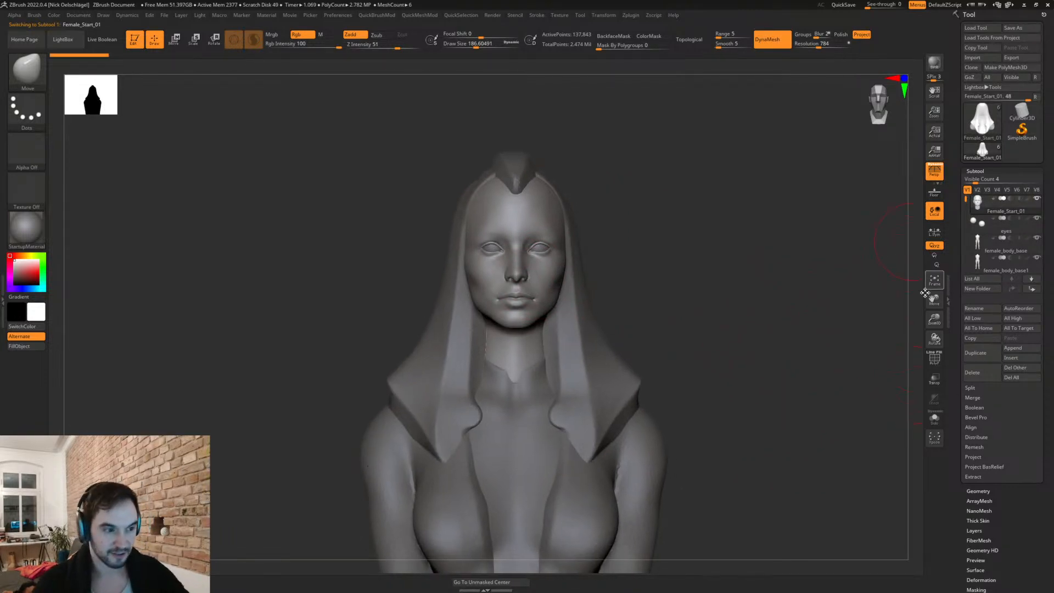
pyautogui.click(973, 398)
pyautogui.click(976, 408)
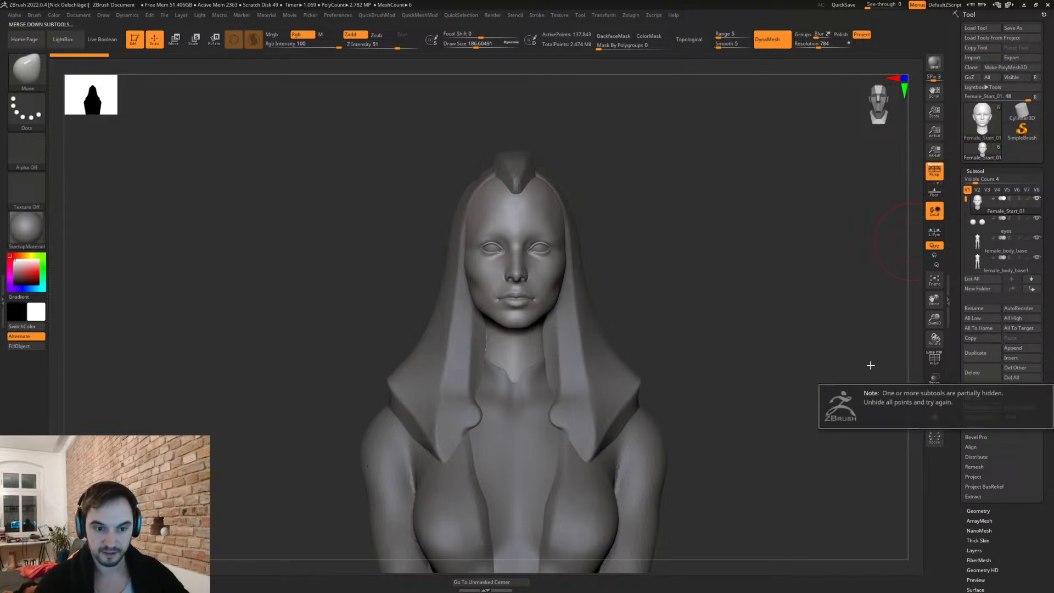
# Step: Isolate the eyes subtool and delete its hidden geometry
pyautogui.click(1005, 222)
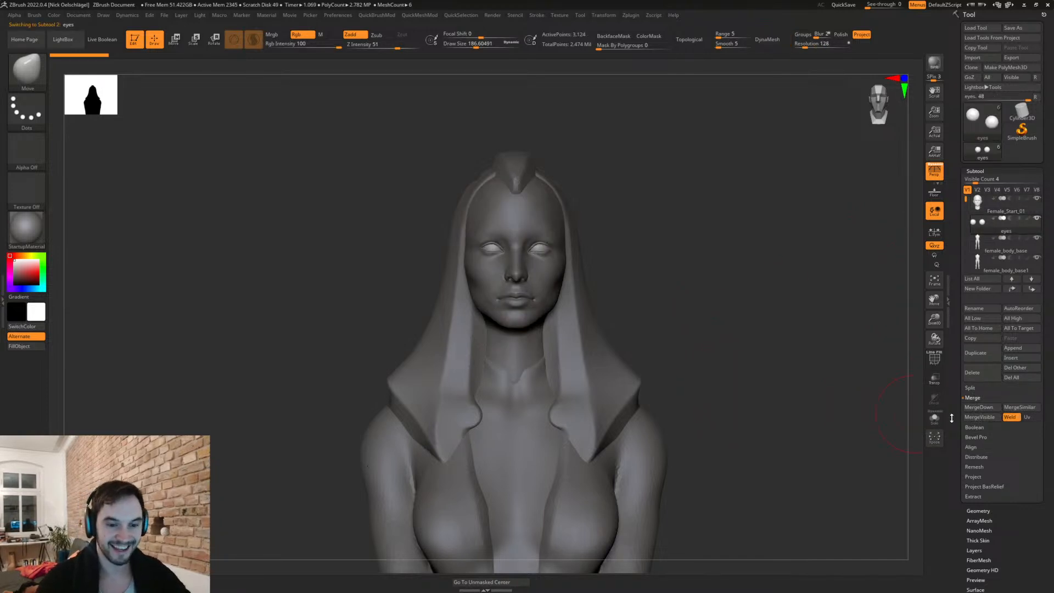
pyautogui.click(934, 418)
pyautogui.moveTo(701, 412)
pyautogui.mouseDown()
pyautogui.moveTo(703, 384)
pyautogui.moveTo(681, 459)
pyautogui.mouseUp()
pyautogui.keyDown('ctrl'); pyautogui.keyDown('shift'); pyautogui.moveTo(687, 320); pyautogui.dragTo(690, 456); pyautogui.keyUp('shift'); pyautogui.keyUp('ctrl')
pyautogui.press('2')
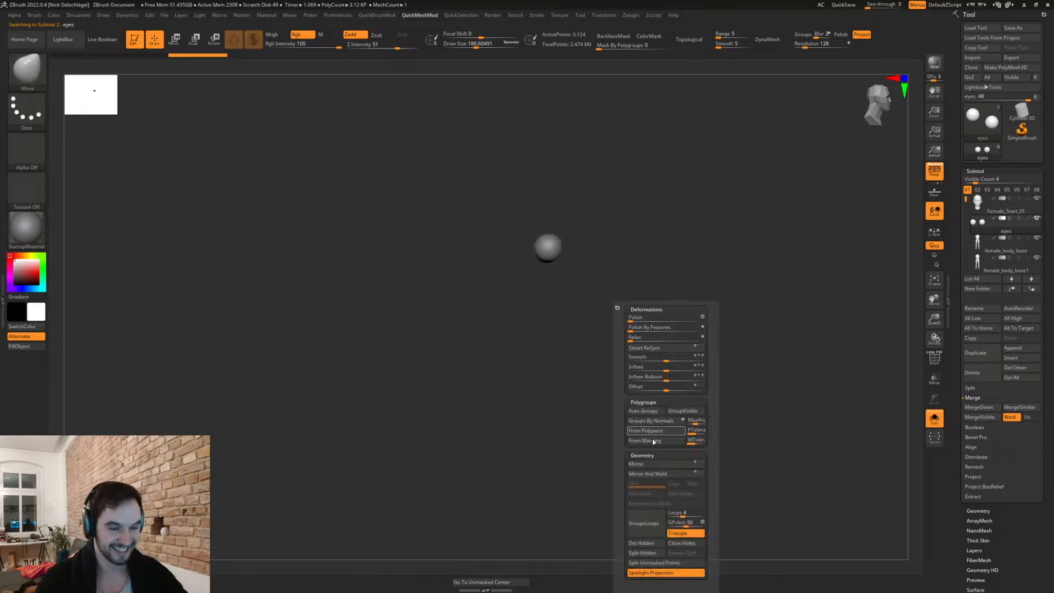
pyautogui.click(645, 543)
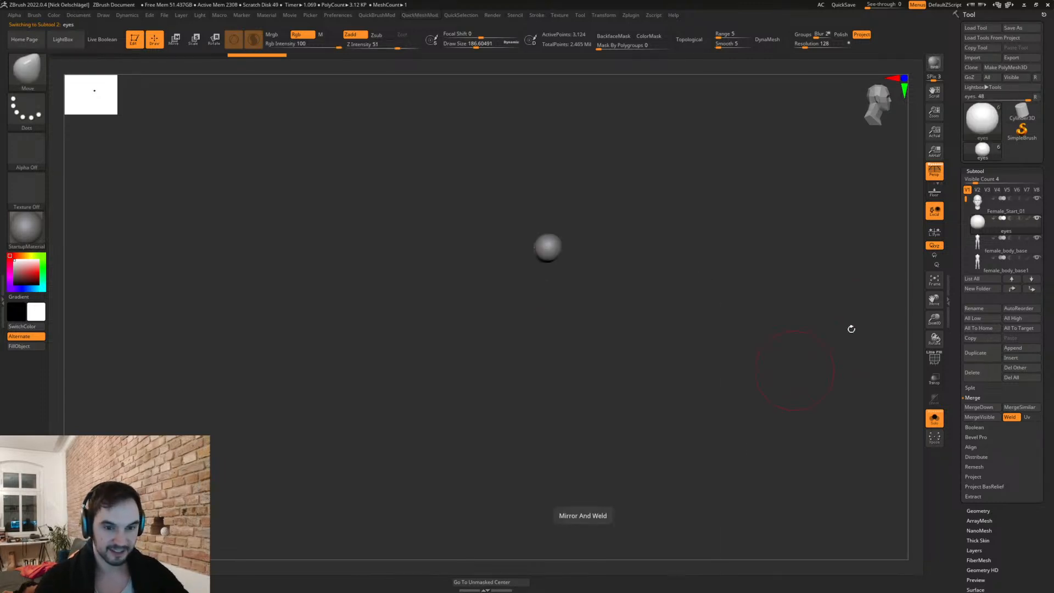
# Step: Show all subtools again and merge the head down with the eyes into one subtool
pyautogui.click(937, 421)
pyautogui.click(995, 209)
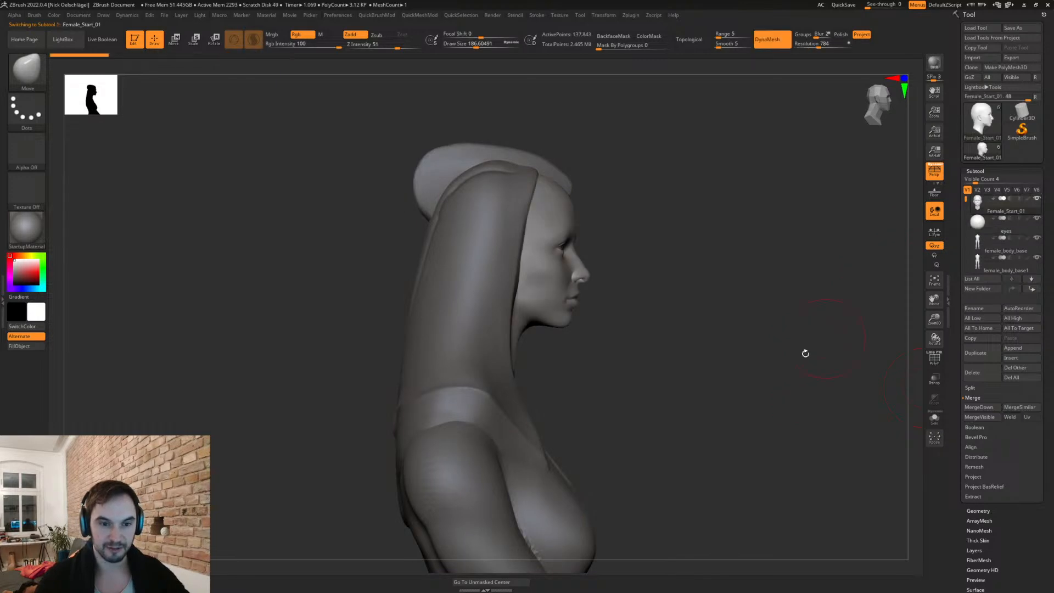
pyautogui.keyDown('shift'); pyautogui.moveTo(821, 339); pyautogui.dragTo(793, 373); pyautogui.keyUp('shift')
pyautogui.click(1012, 417)
pyautogui.click(979, 417)
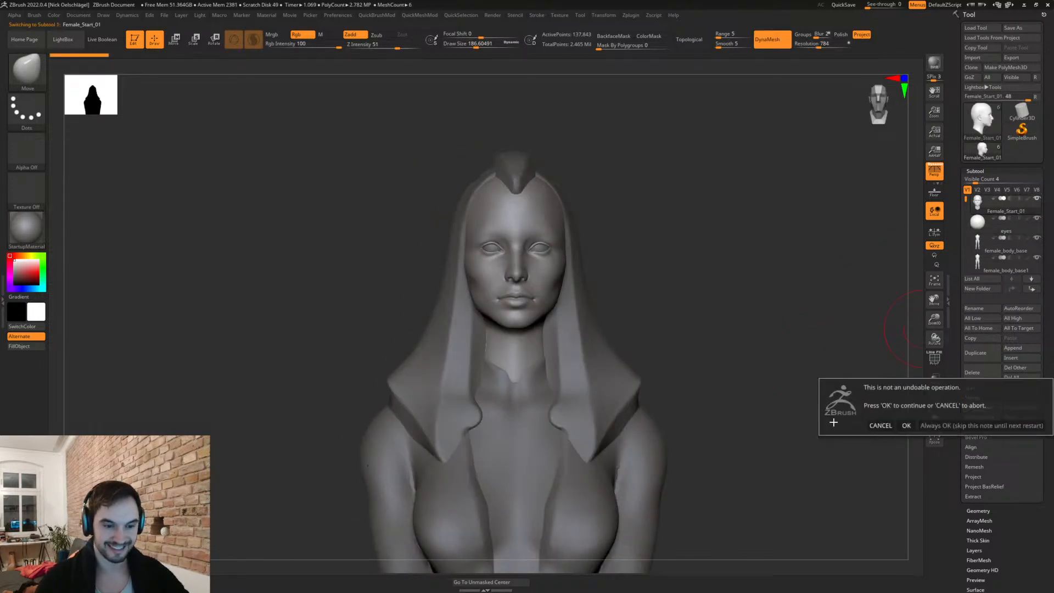
pyautogui.click(903, 426)
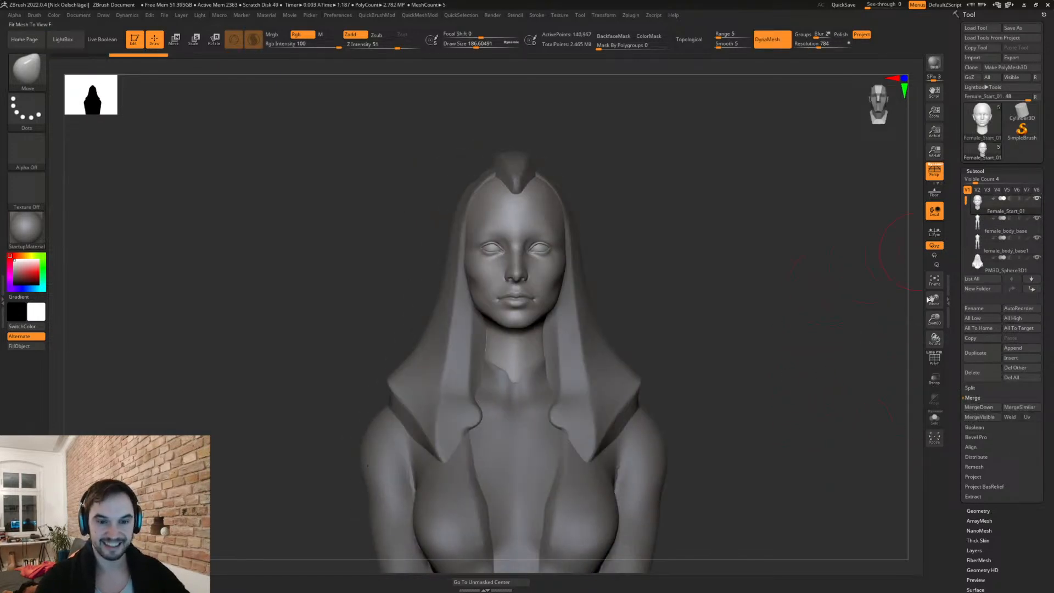
# Step: Duplicate the merged head and move the copy straight up, clear of the original bust
pyautogui.click(976, 352)
pyautogui.press('w')
pyautogui.keyDown('alt'); pyautogui.moveTo(663, 326); pyautogui.dragTo(546, 285); pyautogui.keyUp('alt')
pyautogui.moveTo(483, 258); pyautogui.dragTo(486, 115)
pyautogui.keyDown('alt'); pyautogui.moveTo(564, 224); pyautogui.dragTo(588, 283); pyautogui.keyUp('alt')
pyautogui.keyDown('alt'); pyautogui.moveTo(601, 239); pyautogui.dragTo(650, 357); pyautogui.keyUp('alt')
pyautogui.keyDown('shift'); pyautogui.moveTo(668, 311); pyautogui.dragTo(677, 360); pyautogui.keyUp('shift')
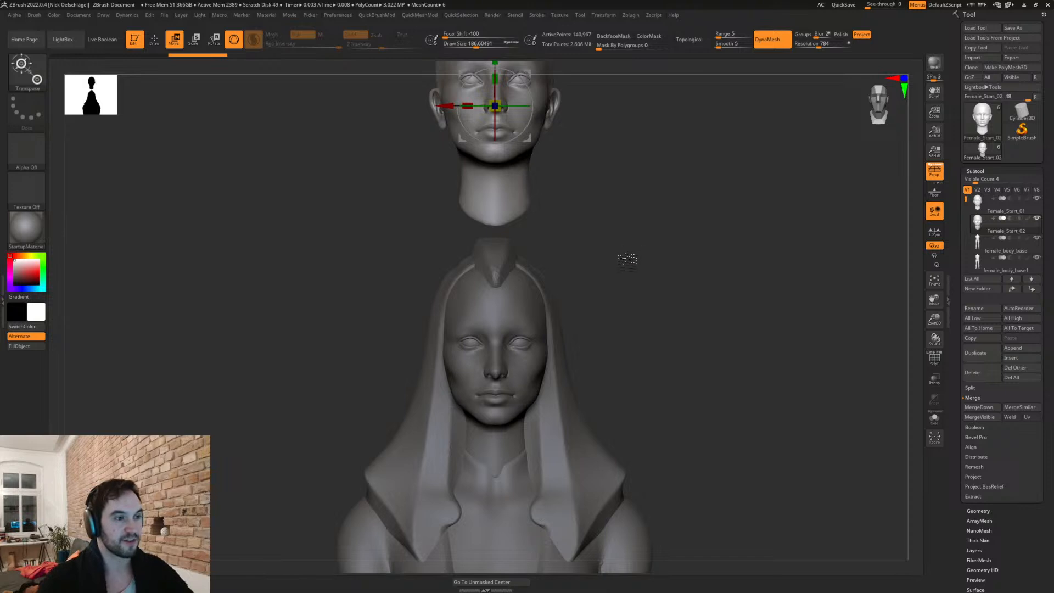
pyautogui.moveTo(628, 222)
pyautogui.keyDown('alt'); pyautogui.mouseDown()
pyautogui.moveTo(624, 273)
pyautogui.moveTo(621, 261)
pyautogui.mouseUp(); pyautogui.keyUp('alt')
pyautogui.press('q')
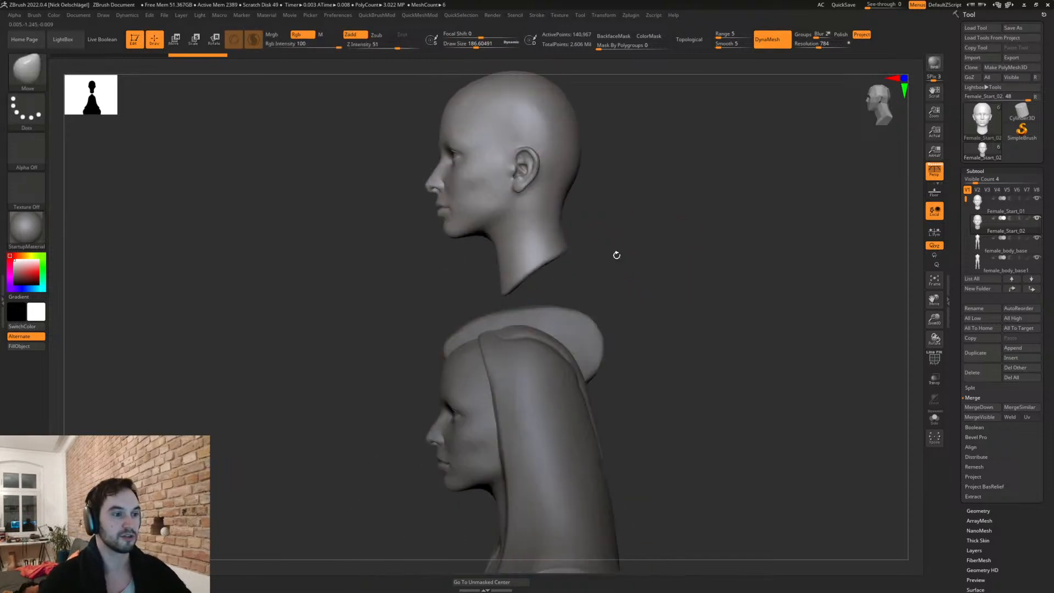
pyautogui.moveTo(477, 214)
pyautogui.keyDown('ctrl'); pyautogui.keyDown('shift'); pyautogui.mouseDown()
pyautogui.moveTo(518, 233)
pyautogui.moveTo(626, 242)
pyautogui.mouseUp(); pyautogui.keyUp('shift'); pyautogui.keyUp('ctrl')
pyautogui.keyDown('ctrl'); pyautogui.keyDown('shift'); pyautogui.click(625, 246); pyautogui.keyUp('shift'); pyautogui.keyUp('ctrl')
pyautogui.press('3')
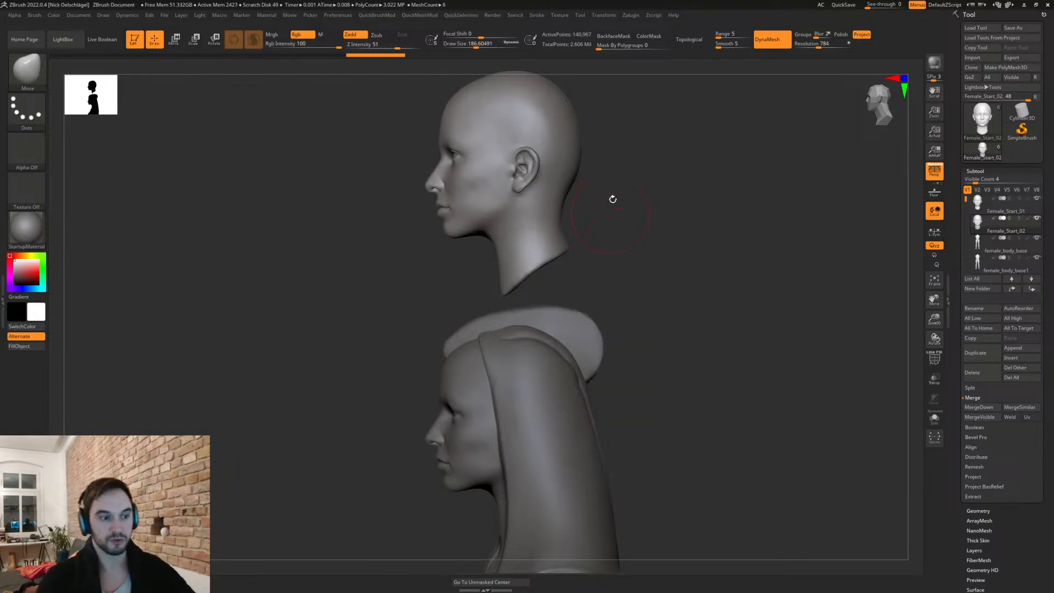
pyautogui.moveTo(615, 247); pyautogui.dragTo(558, 285)
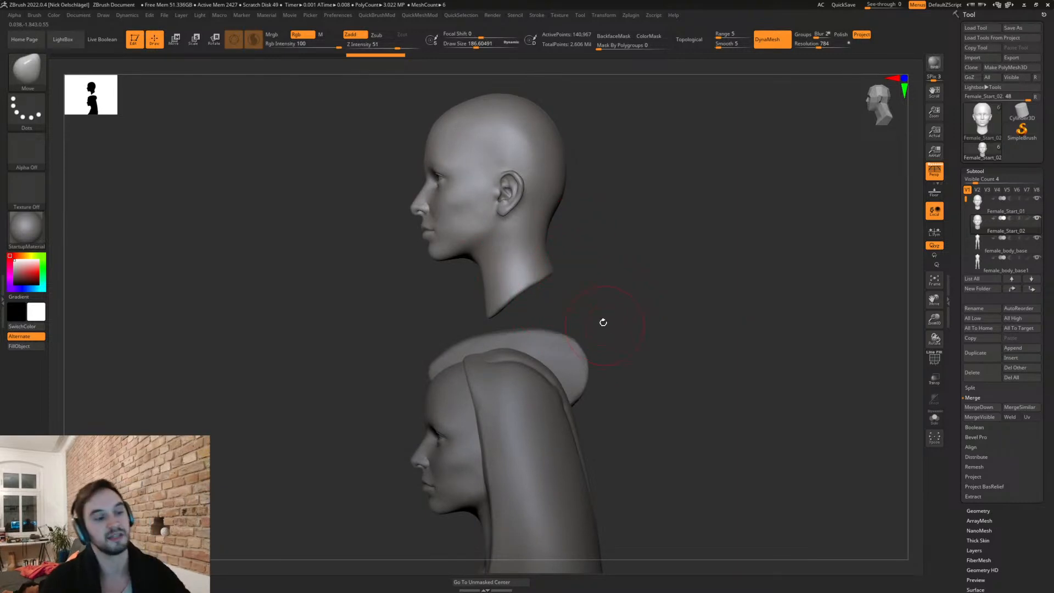
# Step: Cut the neck off the head copy with a lasso selection, delete the hidden part and close the hole
pyautogui.press('3')
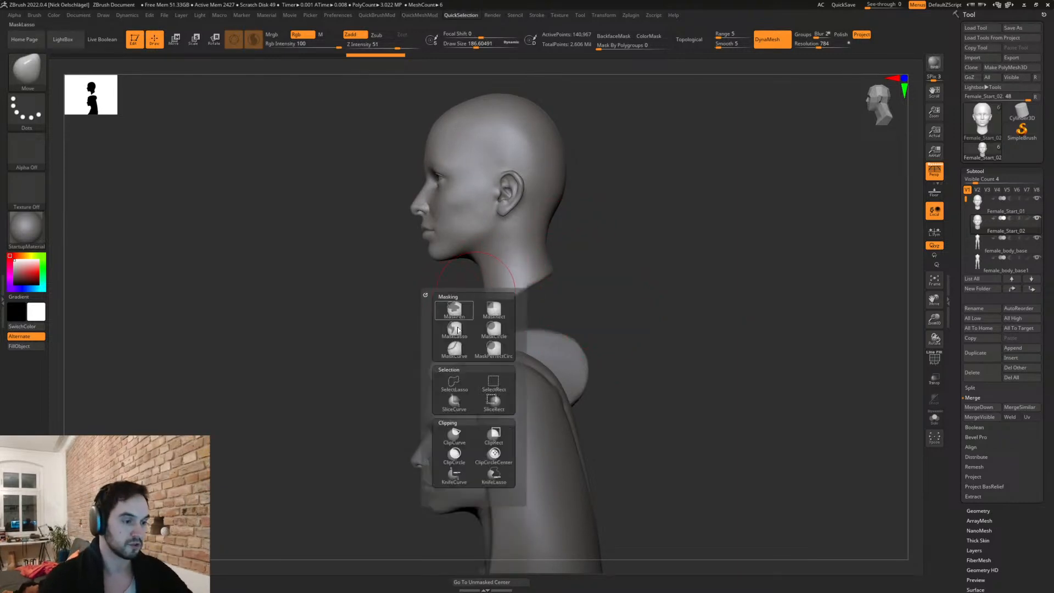
pyautogui.click(454, 336)
pyautogui.click(439, 397)
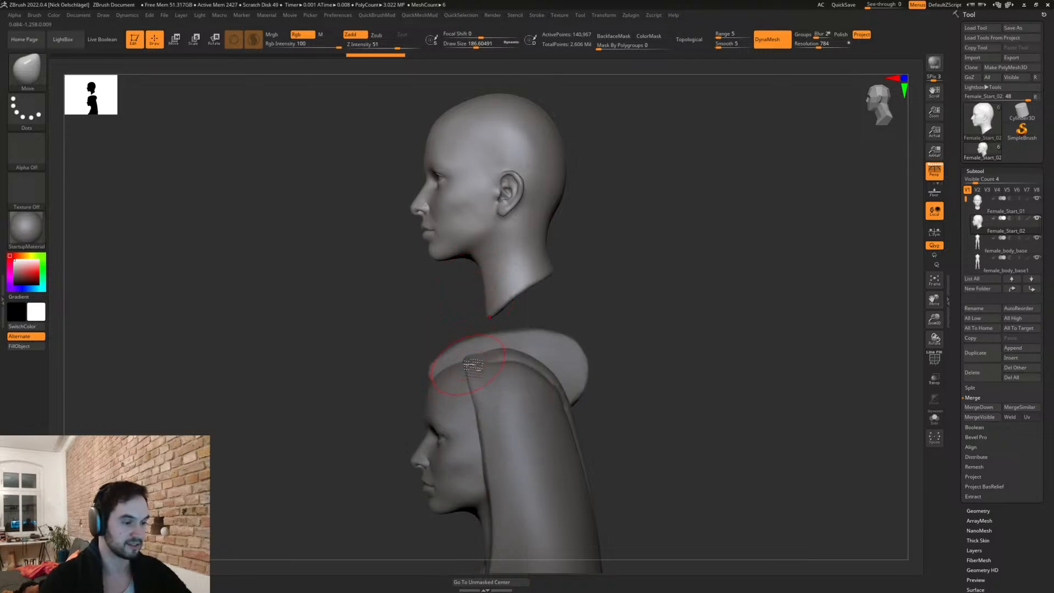
pyautogui.press('3')
pyautogui.click(438, 409)
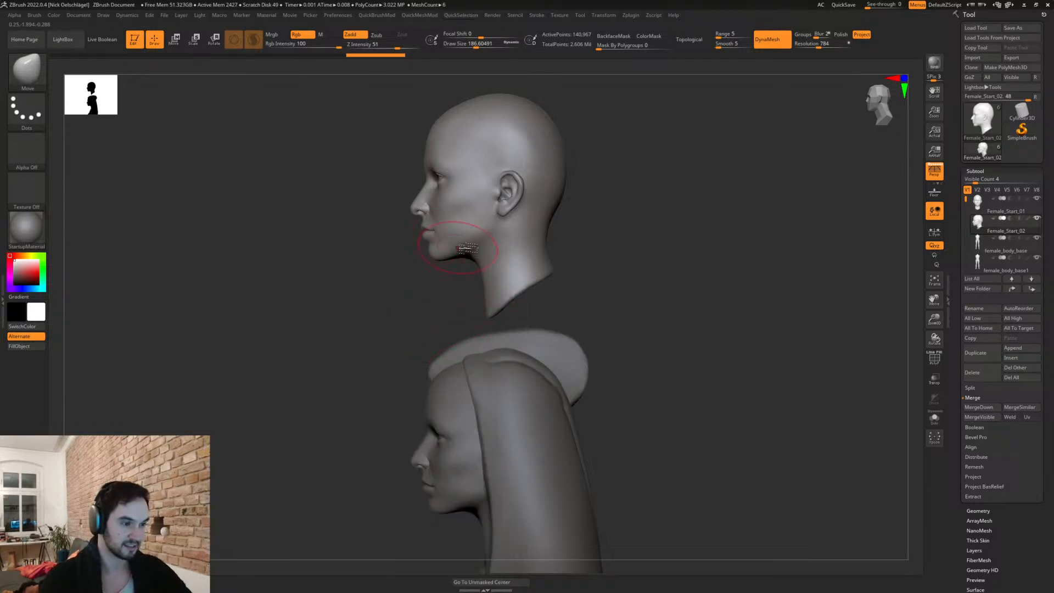
pyautogui.moveTo(449, 264)
pyautogui.keyDown('ctrl'); pyautogui.keyDown('shift'); pyautogui.mouseDown()
pyautogui.moveTo(590, 178)
pyautogui.moveTo(488, 321)
pyautogui.moveTo(465, 327)
pyautogui.moveTo(474, 327)
pyautogui.mouseUp(); pyautogui.keyUp('shift'); pyautogui.keyUp('ctrl')
pyautogui.press('2')
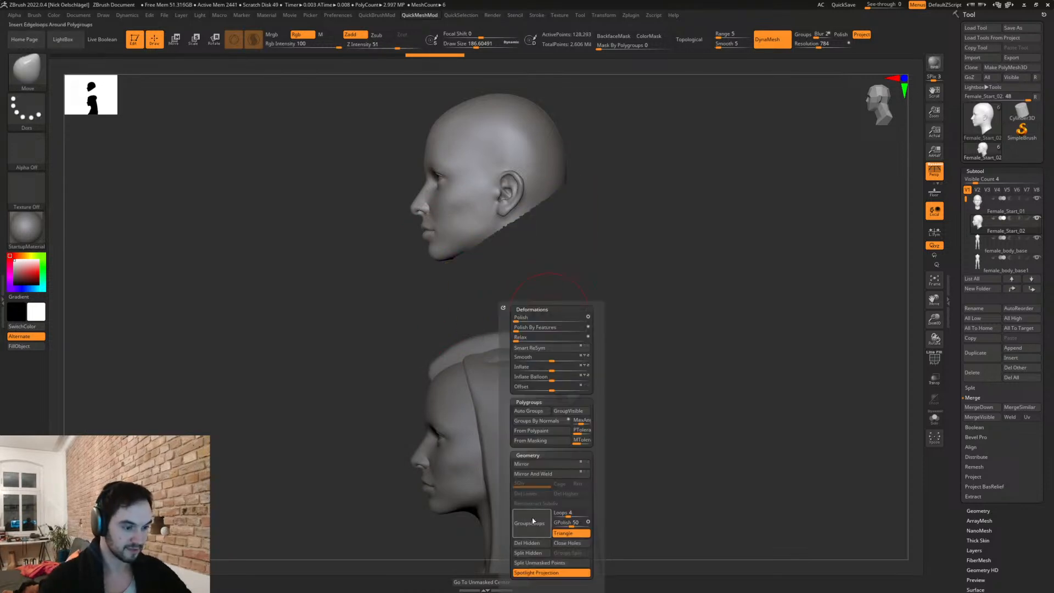
pyautogui.click(527, 543)
pyautogui.click(567, 543)
pyautogui.moveTo(618, 282); pyautogui.dragTo(549, 247)
pyautogui.moveTo(600, 170)
pyautogui.mouseDown()
pyautogui.moveTo(513, 207)
pyautogui.moveTo(513, 182)
pyautogui.moveTo(532, 183)
pyautogui.mouseUp()
pyautogui.press('s')
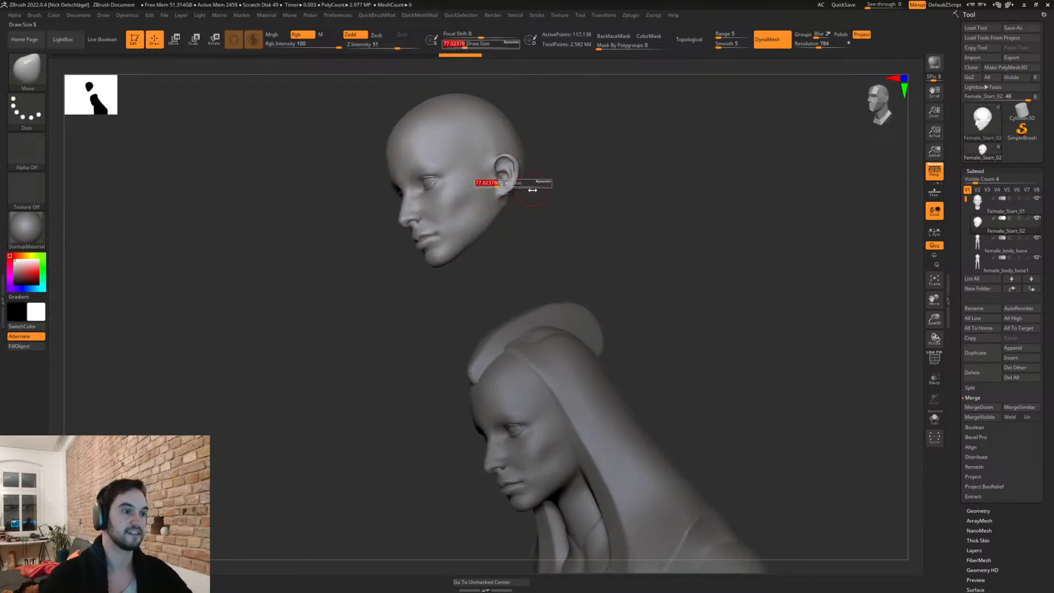
pyautogui.click(1045, 15)
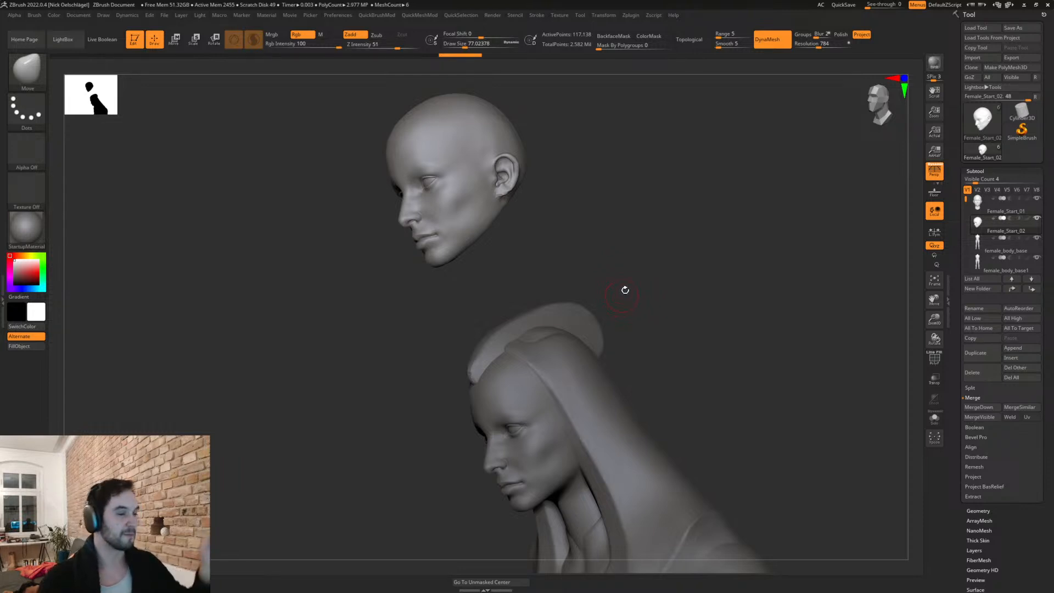
# Step: Fill out and smooth the head copy's lower edge below and behind the ear with the Inflate brush
pyautogui.keyDown('shift'); pyautogui.moveTo(619, 244); pyautogui.dragTo(617, 248); pyautogui.keyUp('shift')
pyautogui.moveTo(580, 278)
pyautogui.keyDown('alt'); pyautogui.mouseDown()
pyautogui.moveTo(607, 302)
pyautogui.moveTo(608, 368)
pyautogui.moveTo(628, 353)
pyautogui.moveTo(720, 386)
pyautogui.moveTo(713, 372)
pyautogui.moveTo(732, 374)
pyautogui.moveTo(733, 387)
pyautogui.mouseUp(); pyautogui.keyUp('alt')
pyautogui.press('s')
pyautogui.click(706, 374)
pyautogui.press('b')
pyautogui.press('i')
pyautogui.press('n')
pyautogui.moveTo(700, 298)
pyautogui.mouseDown()
pyautogui.moveTo(734, 301)
pyautogui.moveTo(741, 351)
pyautogui.moveTo(702, 332)
pyautogui.mouseUp()
pyautogui.moveTo(779, 426)
pyautogui.mouseDown()
pyautogui.moveTo(793, 466)
pyautogui.moveTo(812, 447)
pyautogui.moveTo(801, 433)
pyautogui.mouseUp()
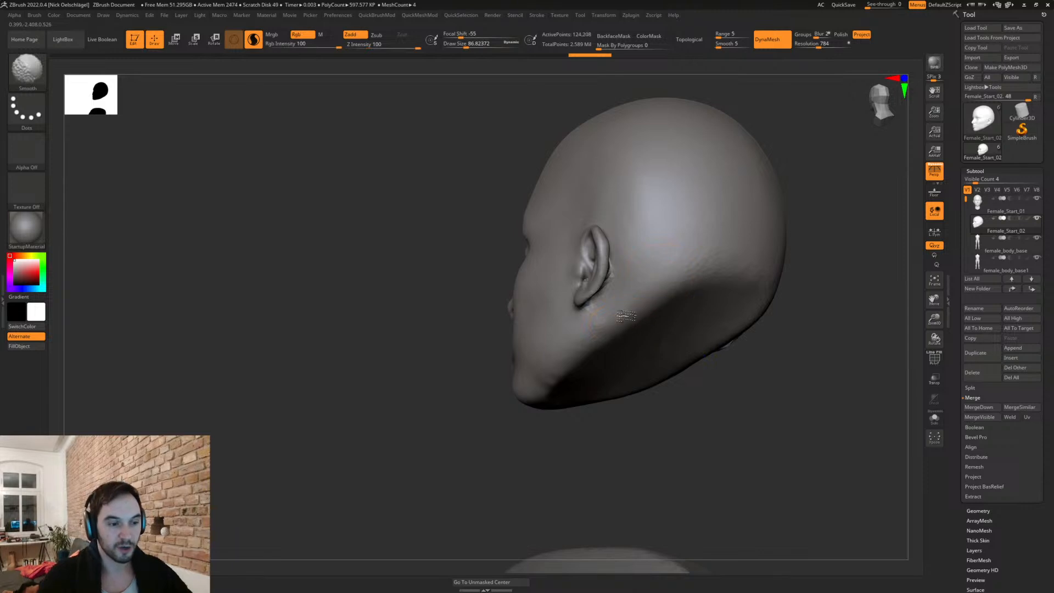
pyautogui.press('shift')
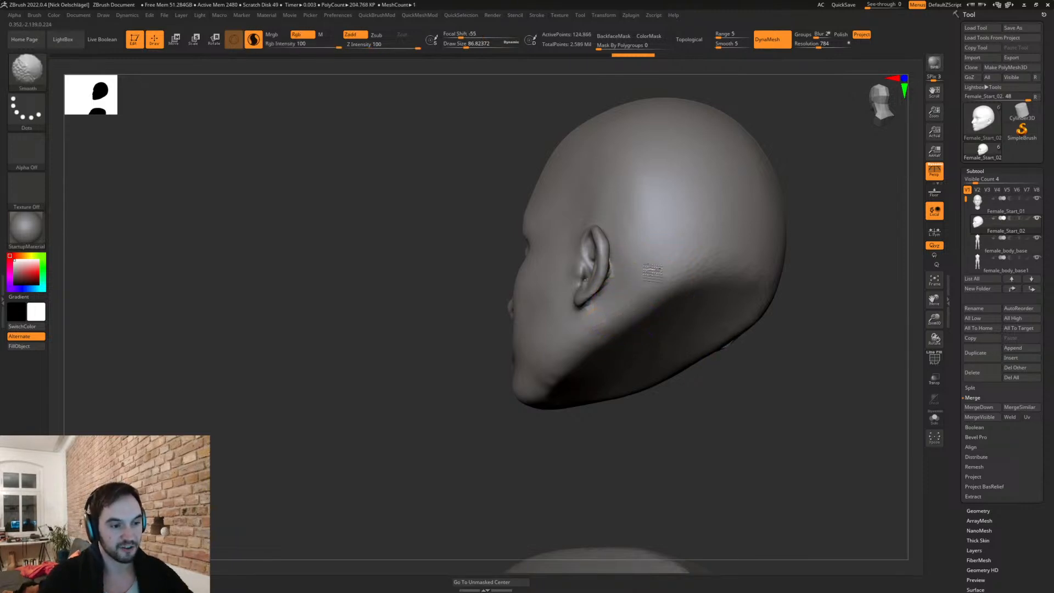
# Step: Clean up the area directly behind the ear with a smaller Inflate brush and smoothing
pyautogui.moveTo(699, 405); pyautogui.dragTo(654, 395)
pyautogui.press('s')
pyautogui.moveTo(614, 304); pyautogui.dragTo(607, 304)
pyautogui.press('shift')
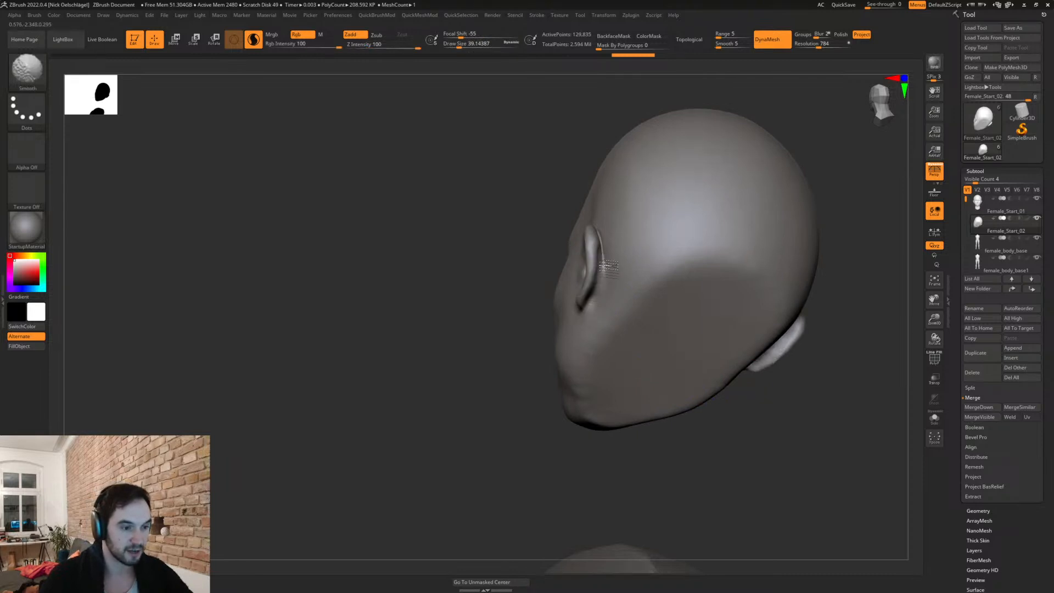
pyautogui.moveTo(522, 348); pyautogui.dragTo(571, 370)
pyautogui.moveTo(591, 313); pyautogui.dragTo(630, 287)
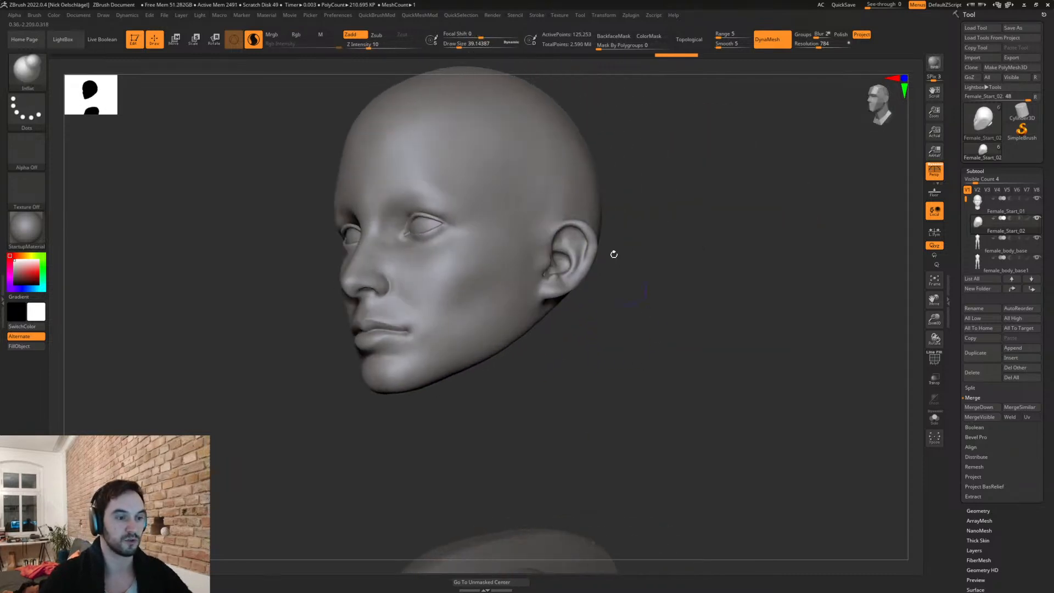
# Step: Refine the outer contour of the head copy's ear with the Move brush
pyautogui.press('b')
pyautogui.press('m')
pyautogui.press('v')
pyautogui.press('s')
pyautogui.moveTo(608, 250)
pyautogui.mouseDown()
pyautogui.moveTo(617, 250)
pyautogui.moveTo(587, 269)
pyautogui.moveTo(594, 241)
pyautogui.mouseUp()
pyautogui.press('s')
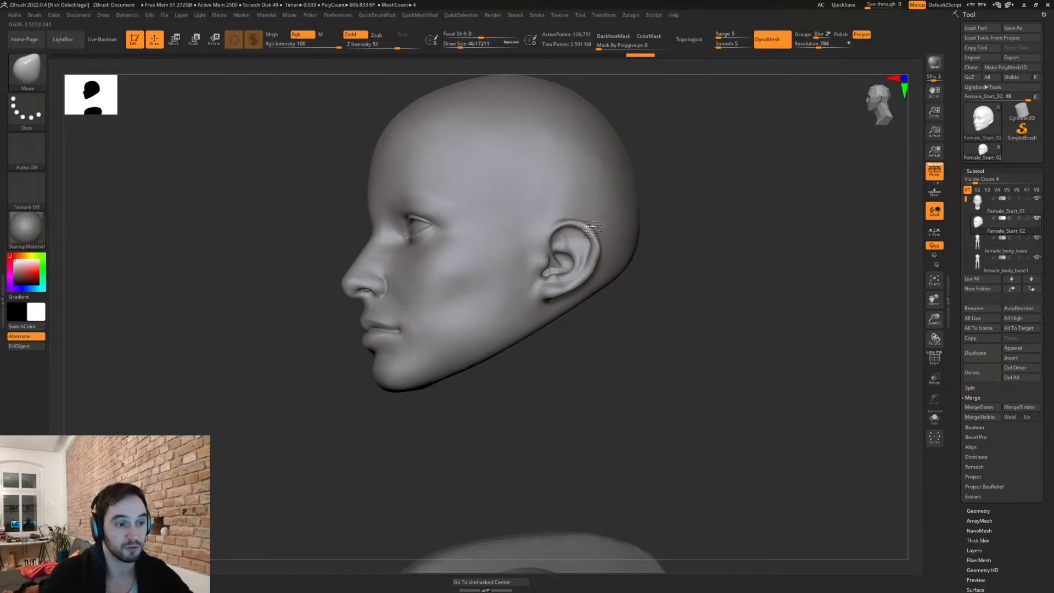
pyautogui.moveTo(602, 247); pyautogui.dragTo(646, 301)
pyautogui.press('s')
pyautogui.moveTo(608, 251); pyautogui.dragTo(637, 252)
pyautogui.press('s')
pyautogui.moveTo(596, 280)
pyautogui.keyDown('shift'); pyautogui.mouseDown()
pyautogui.moveTo(621, 286)
pyautogui.moveTo(600, 302)
pyautogui.mouseUp(); pyautogui.keyUp('shift')
# Step: Select the TrimDynamic brush and mask both eyes and their lids on the head copy
pyautogui.press('s')
pyautogui.moveTo(528, 292); pyautogui.dragTo(509, 293)
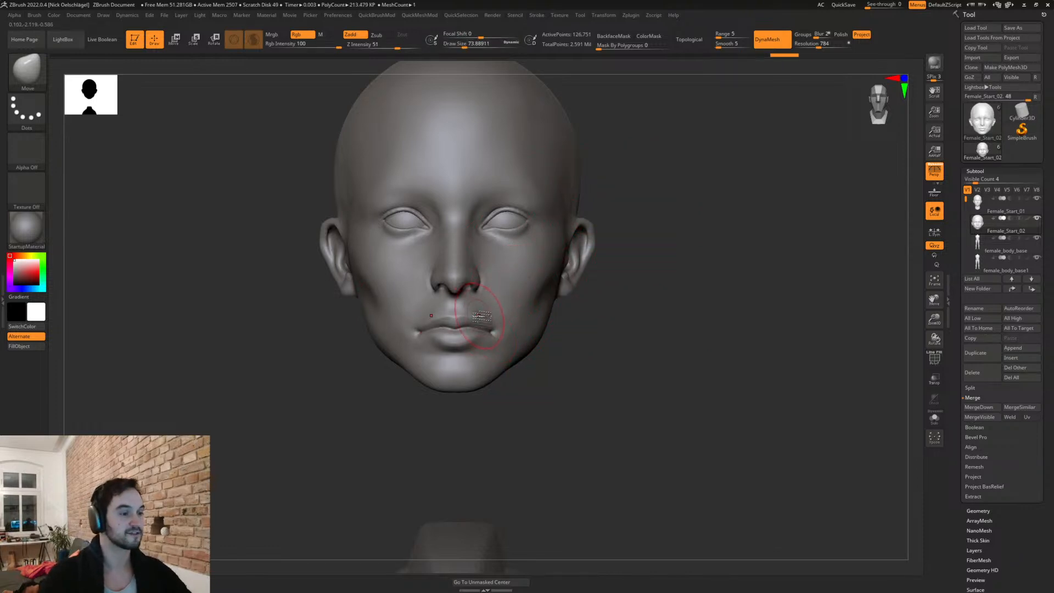
pyautogui.press('b')
pyautogui.press('t')
pyautogui.press('d')
pyautogui.moveTo(560, 351)
pyautogui.mouseDown()
pyautogui.moveTo(603, 363)
pyautogui.moveTo(555, 289)
pyautogui.moveTo(572, 330)
pyautogui.moveTo(612, 369)
pyautogui.moveTo(616, 345)
pyautogui.mouseUp()
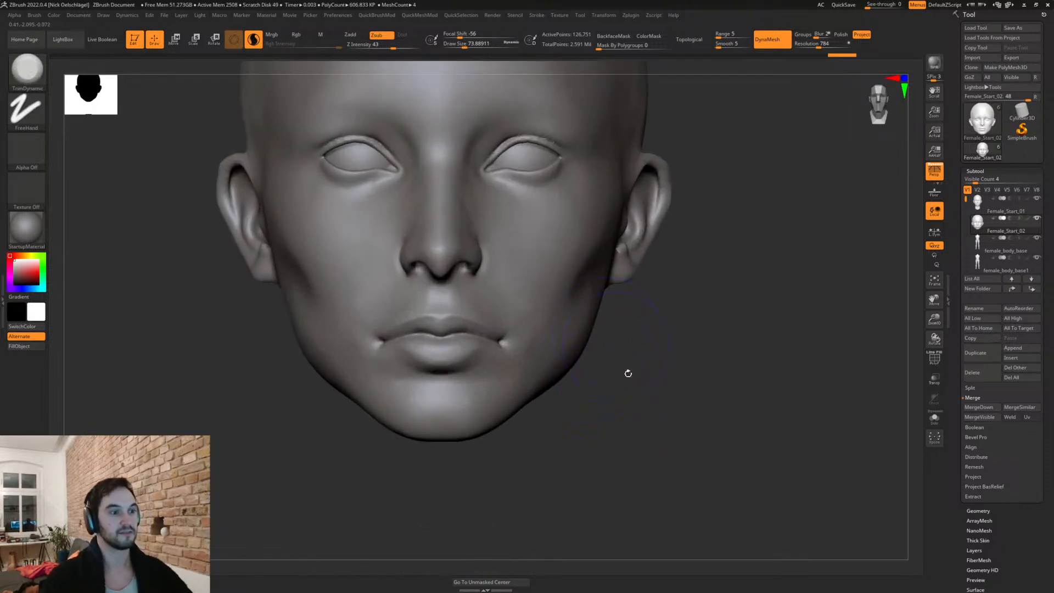
pyautogui.press('f')
pyautogui.press('s')
pyautogui.moveTo(549, 229); pyautogui.dragTo(543, 229)
pyautogui.moveTo(723, 248); pyautogui.dragTo(739, 209)
pyautogui.press('s')
pyautogui.moveTo(548, 226)
pyautogui.mouseDown()
pyautogui.moveTo(604, 236)
pyautogui.moveTo(573, 272)
pyautogui.moveTo(532, 267)
pyautogui.moveTo(512, 248)
pyautogui.moveTo(588, 255)
pyautogui.moveTo(586, 229)
pyautogui.mouseUp()
pyautogui.press('ctrl')
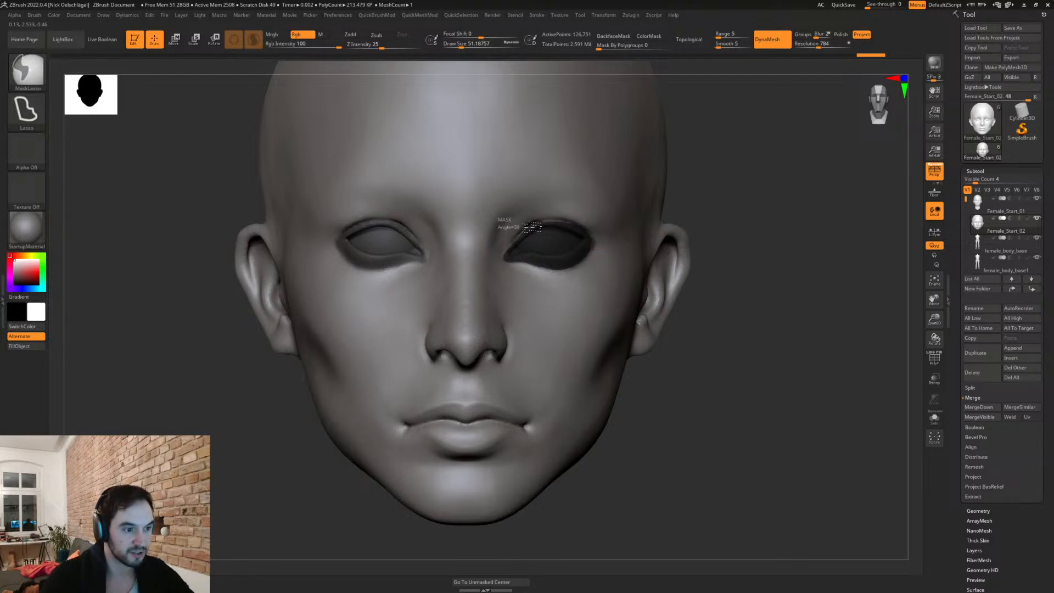
pyautogui.keyDown('ctrl'); pyautogui.moveTo(516, 240); pyautogui.dragTo(509, 248); pyautogui.keyUp('ctrl')
# Step: Flatten the surface between the brow and the masked eye with a TrimDynamic brush about 120 in size
pyautogui.moveTo(783, 413); pyautogui.dragTo(730, 388)
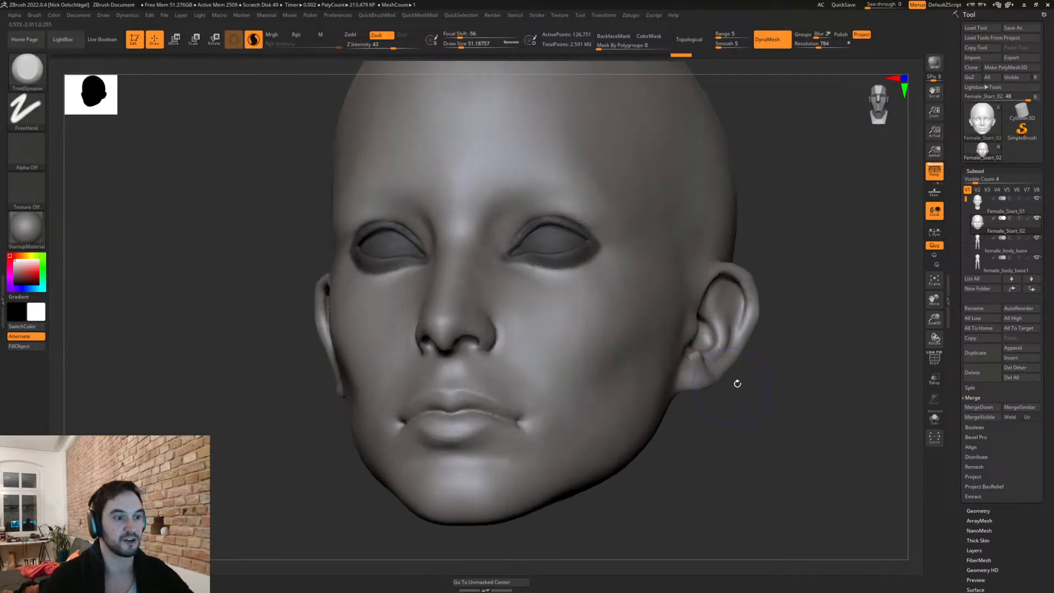
pyautogui.keyDown('ctrl'); pyautogui.click(777, 424); pyautogui.keyUp('ctrl')
pyautogui.moveTo(776, 430); pyautogui.dragTo(571, 325)
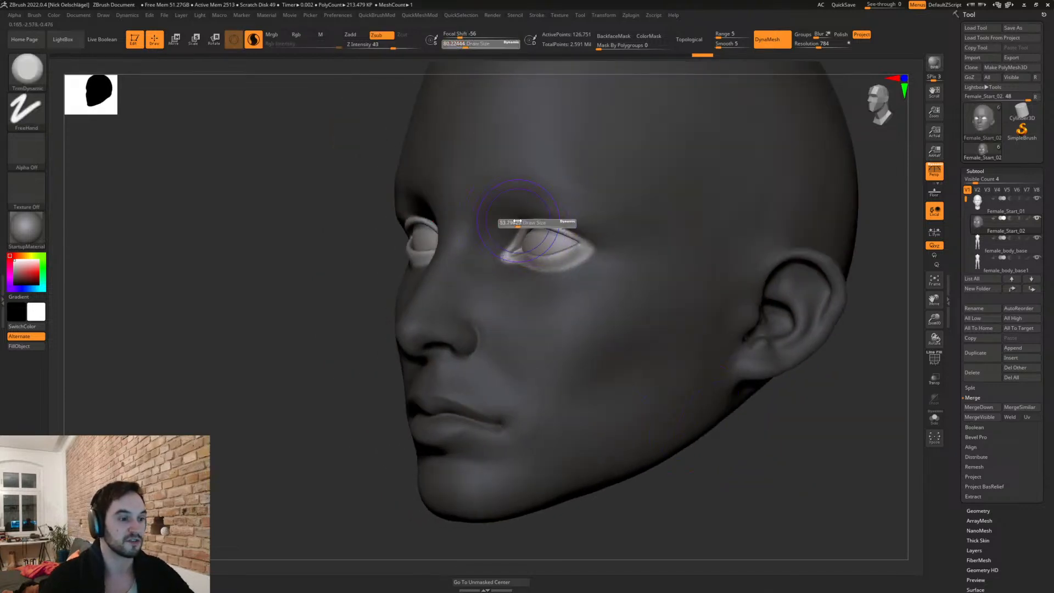
pyautogui.keyDown('ctrl'); pyautogui.click(348, 294); pyautogui.keyUp('ctrl')
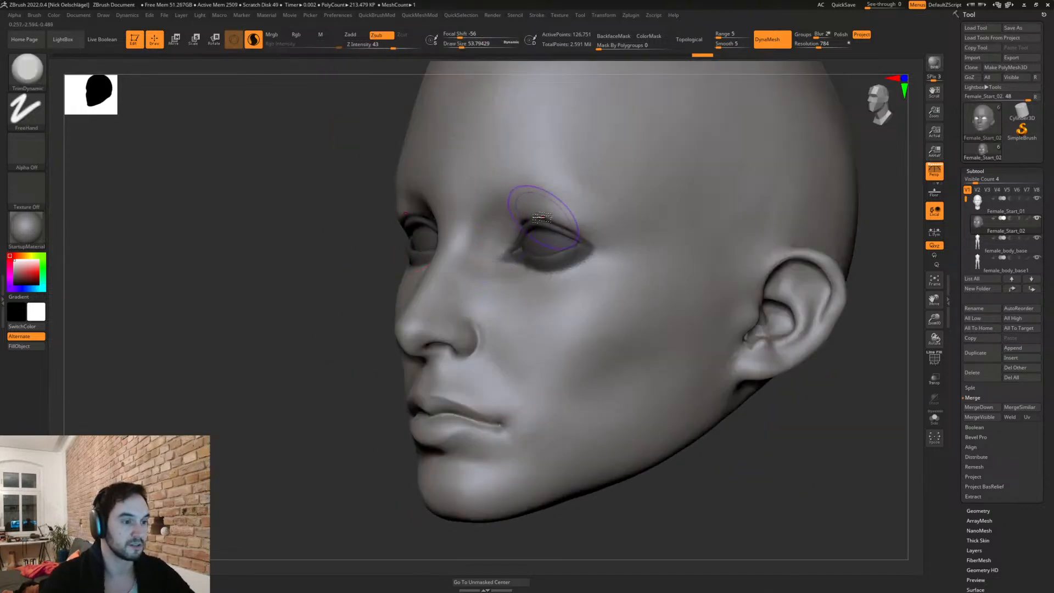
pyautogui.press(']')
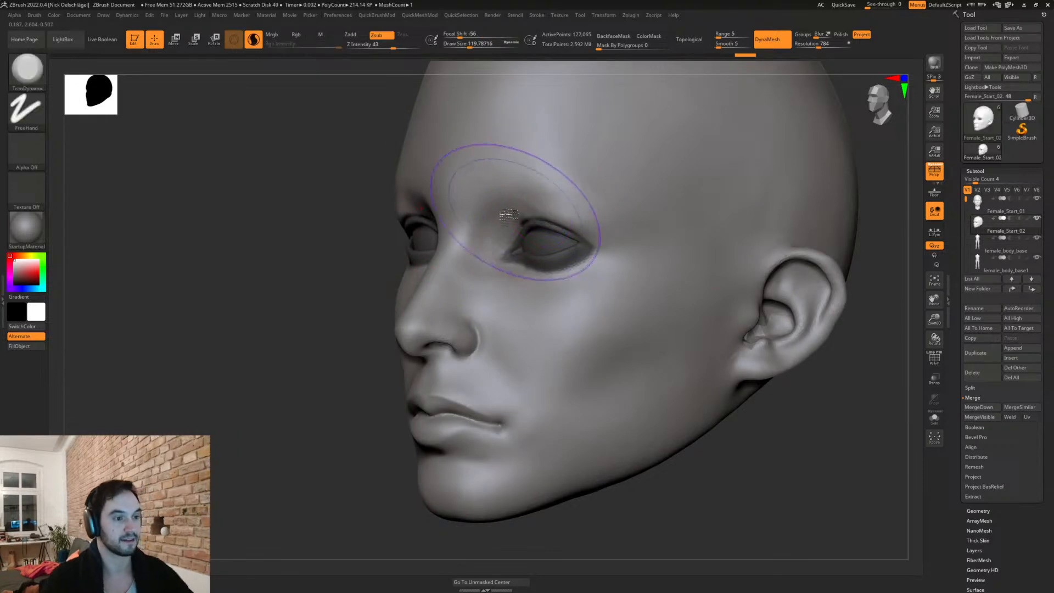
# Step: Select the Move brush at a size of about 46 and invert the head copy's mask, leaving only the eyes and lids editable
pyautogui.press('b')
pyautogui.press('m')
pyautogui.press('v')
pyautogui.moveTo(387, 277); pyautogui.dragTo(358, 270)
pyautogui.press('[')
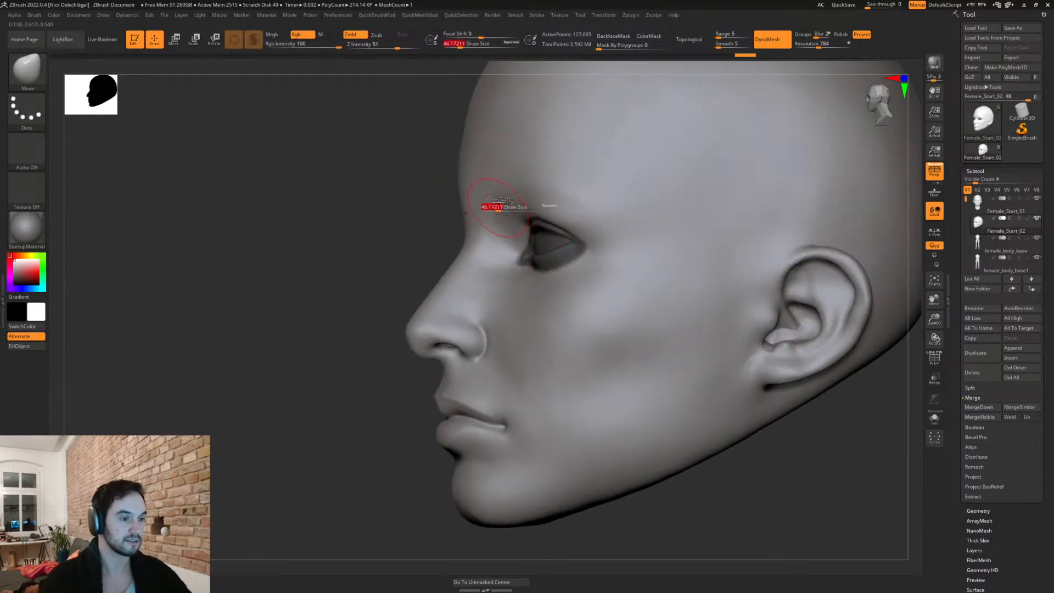
pyautogui.moveTo(329, 280)
pyautogui.mouseDown()
pyautogui.moveTo(637, 229)
pyautogui.moveTo(585, 235)
pyautogui.mouseUp()
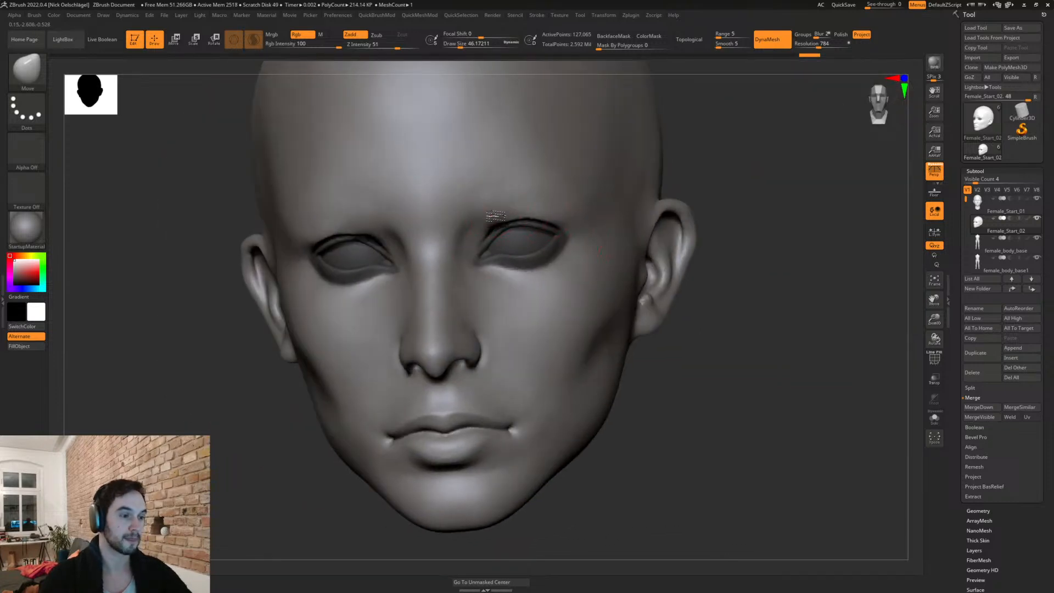
pyautogui.press(']')
pyautogui.moveTo(768, 274); pyautogui.dragTo(753, 244)
pyautogui.keyDown('ctrl'); pyautogui.click(689, 226); pyautogui.keyUp('ctrl')
# Step: Reshape the unmasked upper eyelids by pulling them with the Move brush
pyautogui.moveTo(528, 245); pyautogui.dragTo(536, 233)
pyautogui.press('s')
pyautogui.moveTo(711, 229); pyautogui.dragTo(631, 254)
pyautogui.press('s')
pyautogui.moveTo(524, 237); pyautogui.dragTo(516, 237)
# Step: Enlarge the Move brush to about 94 and mask both eyeballs, leaving only the eyelid rims unmasked
pyautogui.moveTo(516, 237); pyautogui.dragTo(540, 214, button='right')
pyautogui.moveTo(552, 218); pyautogui.dragTo(494, 244, button='right')
pyautogui.press(']')
pyautogui.press('ctrl')
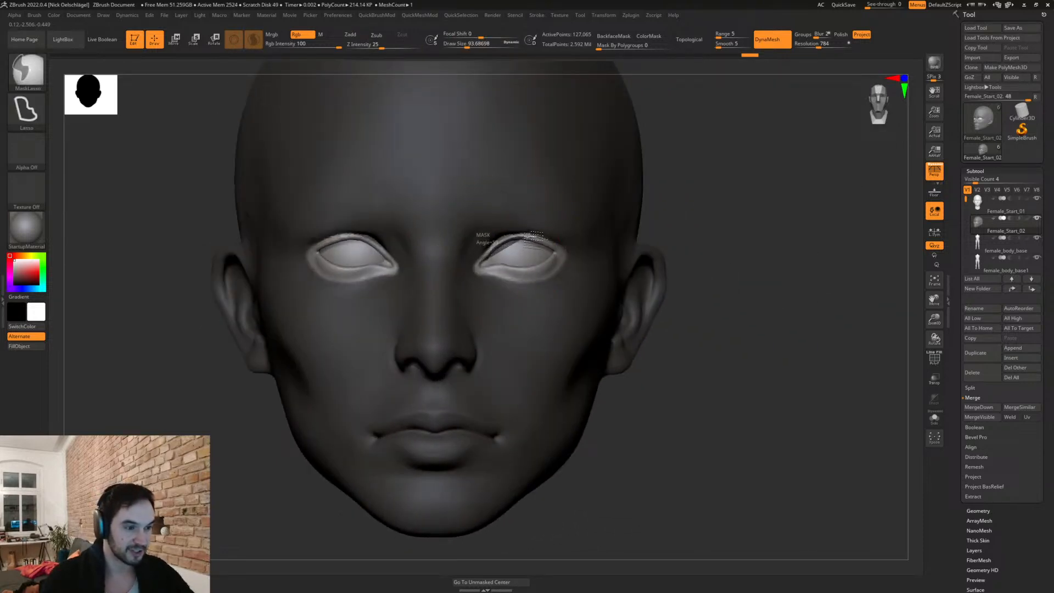
pyautogui.keyDown('ctrl'); pyautogui.moveTo(552, 241); pyautogui.dragTo(484, 236); pyautogui.keyUp('ctrl')
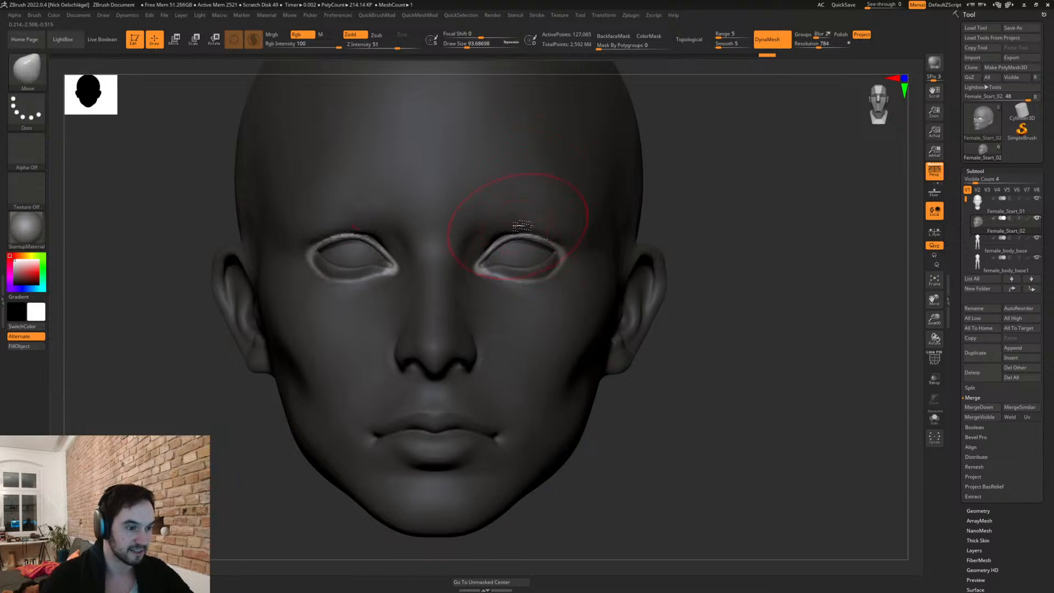
pyautogui.moveTo(524, 218); pyautogui.dragTo(587, 226, button='right')
# Step: Clear the mask and smooth the fold around the upper eyelids with a small brush
pyautogui.keyDown('ctrl'); pyautogui.click(732, 230); pyautogui.keyUp('ctrl')
pyautogui.press('[')
pyautogui.press('[')
pyautogui.press('[')
pyautogui.press('shift')
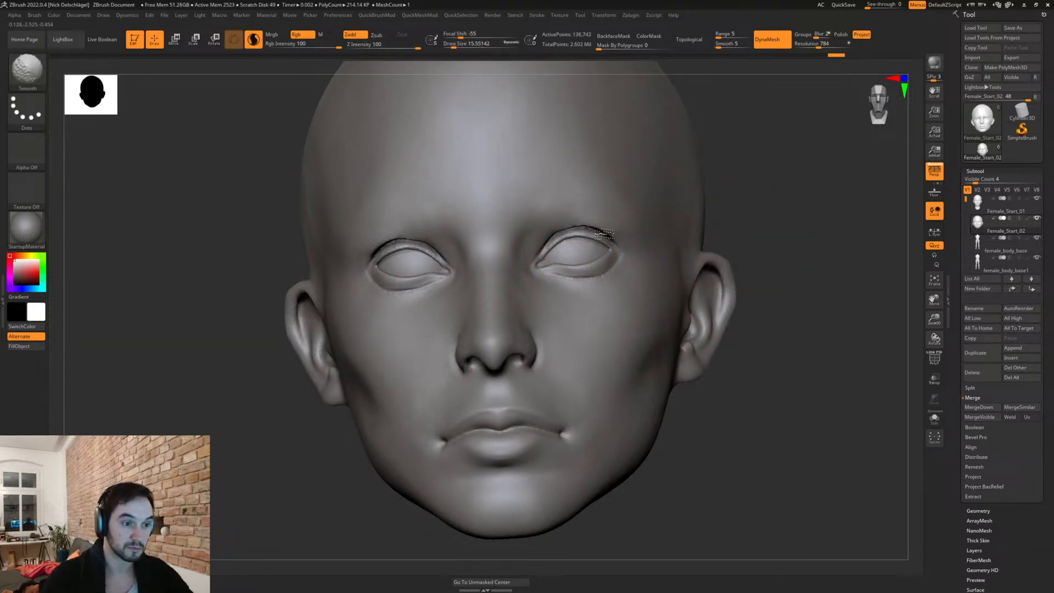
pyautogui.moveTo(760, 233); pyautogui.dragTo(592, 220, button='right')
pyautogui.press(']')
pyautogui.keyDown('shift'); pyautogui.moveTo(566, 221); pyautogui.dragTo(547, 246); pyautogui.keyUp('shift')
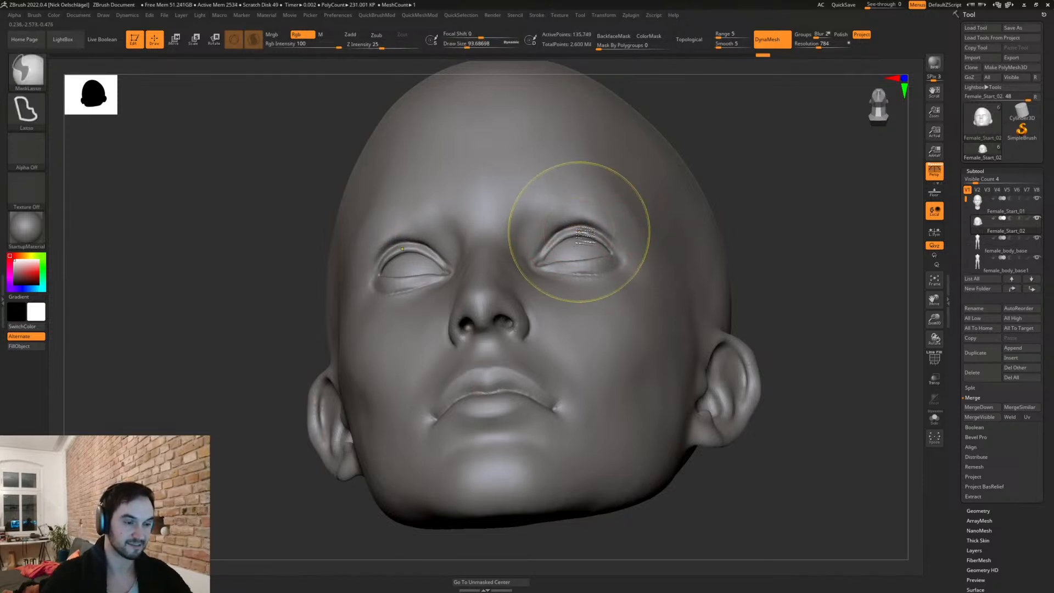
# Step: Adjust the upper eyelid fold with the Move Topological brush at a size of about 46
pyautogui.press('b')
pyautogui.press('m')
pyautogui.press('t')
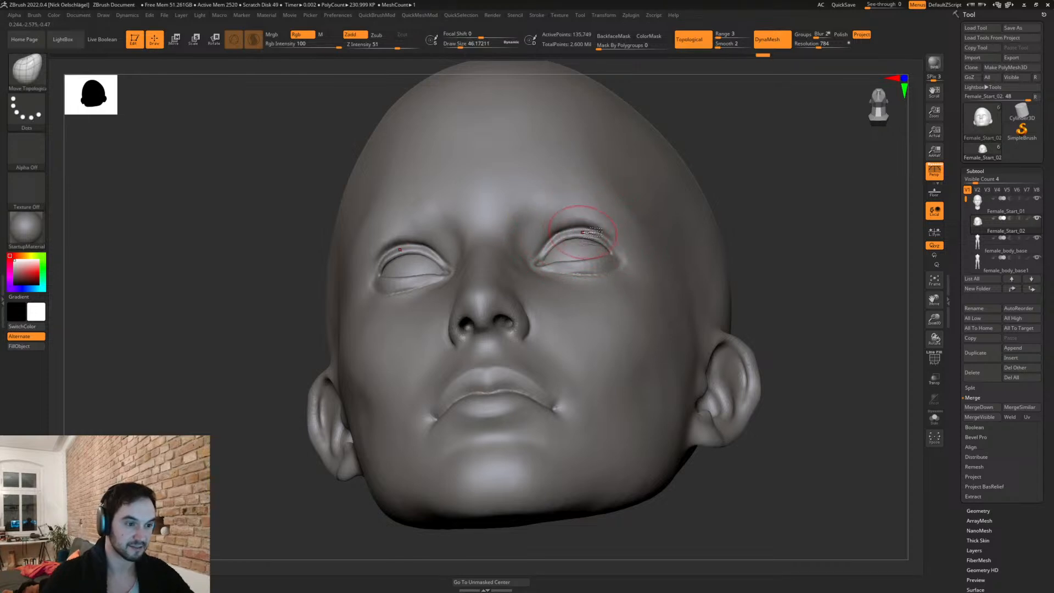
pyautogui.keyDown('shift'); pyautogui.moveTo(599, 240); pyautogui.dragTo(583, 244, button='right'); pyautogui.keyUp('shift')
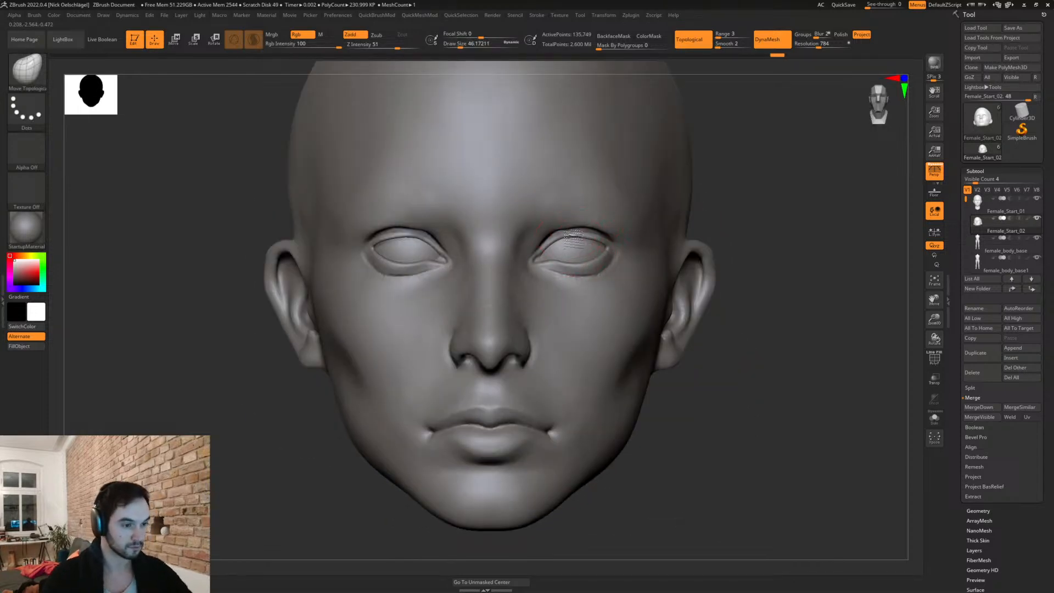
pyautogui.moveTo(562, 221); pyautogui.dragTo(586, 217)
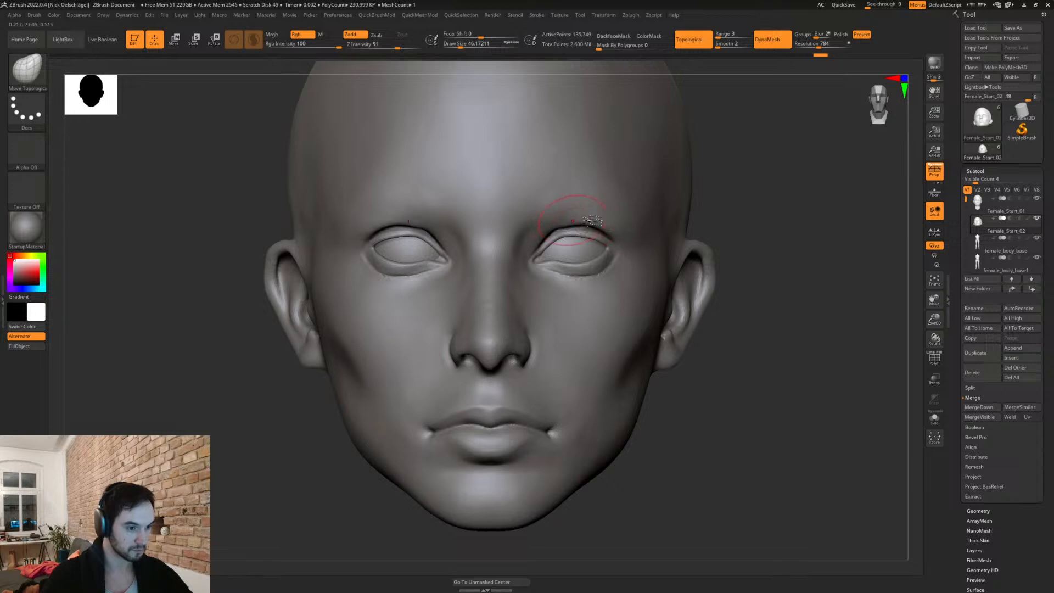
pyautogui.hotkey('ctrl', 'z')
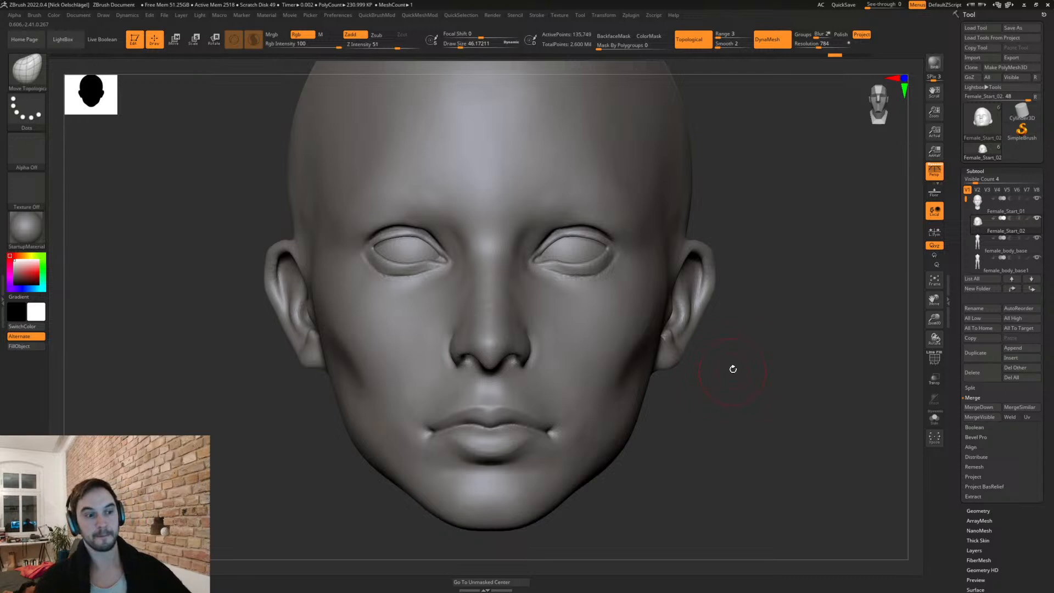
pyautogui.moveTo(744, 424)
pyautogui.keyDown('alt'); pyautogui.mouseDown()
pyautogui.moveTo(696, 430)
pyautogui.moveTo(680, 419)
pyautogui.moveTo(687, 388)
pyautogui.moveTo(681, 404)
pyautogui.mouseUp(); pyautogui.keyUp('alt')
pyautogui.press('space')
pyautogui.press('space')
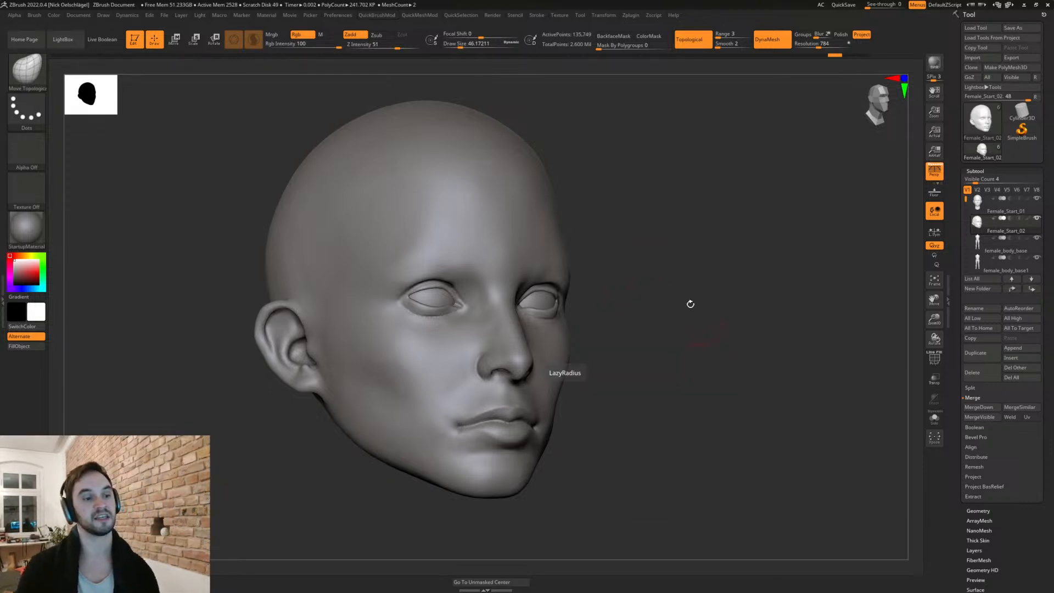
pyautogui.press('3')
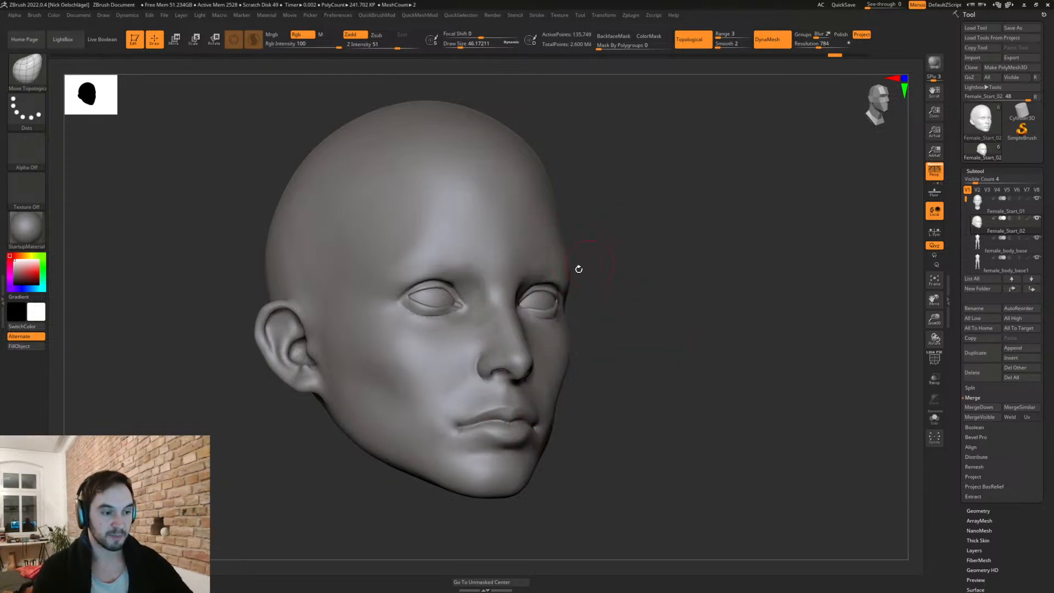
pyautogui.press('3')
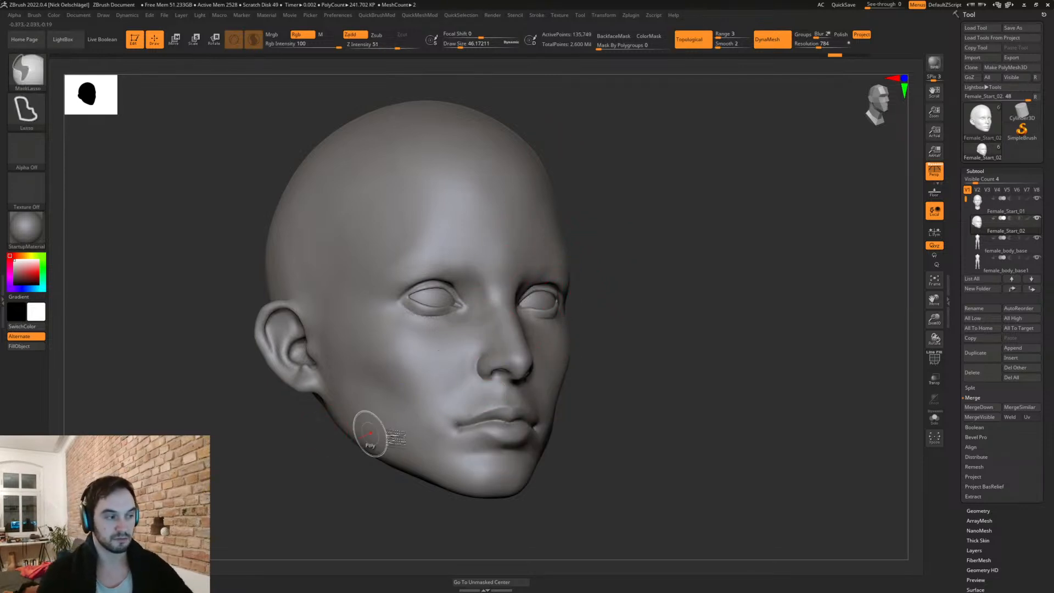
# Step: Try a lasso mask over the crown, temples and jaw of the head copy that leaves the face open, and clear it
pyautogui.moveTo(236, 447)
pyautogui.keyDown('ctrl'); pyautogui.keyDown('shift'); pyautogui.mouseDown()
pyautogui.moveTo(413, 481)
pyautogui.moveTo(335, 414)
pyautogui.mouseUp(); pyautogui.keyUp('shift'); pyautogui.keyUp('ctrl')
pyautogui.keyDown('ctrl'); pyautogui.keyDown('shift'); pyautogui.moveTo(615, 276); pyautogui.dragTo(626, 321); pyautogui.keyUp('shift'); pyautogui.keyUp('ctrl')
pyautogui.keyDown('ctrl'); pyautogui.keyDown('shift'); pyautogui.click(640, 335); pyautogui.keyUp('shift'); pyautogui.keyUp('ctrl')
pyautogui.moveTo(268, 459)
pyautogui.keyDown('ctrl'); pyautogui.mouseDown()
pyautogui.moveTo(322, 266)
pyautogui.moveTo(552, 497)
pyautogui.mouseUp(); pyautogui.keyUp('ctrl')
pyautogui.keyDown('ctrl'); pyautogui.moveTo(636, 299); pyautogui.dragTo(650, 315); pyautogui.keyUp('ctrl')
pyautogui.moveTo(464, 162)
pyautogui.keyDown('ctrl'); pyautogui.mouseDown()
pyautogui.moveTo(345, 160)
pyautogui.moveTo(362, 144)
pyautogui.moveTo(491, 122)
pyautogui.mouseUp(); pyautogui.keyUp('ctrl')
pyautogui.moveTo(681, 320)
pyautogui.mouseDown()
pyautogui.moveTo(665, 331)
pyautogui.moveTo(687, 374)
pyautogui.moveTo(657, 348)
pyautogui.moveTo(616, 362)
pyautogui.moveTo(339, 243)
pyautogui.moveTo(593, 330)
pyautogui.moveTo(652, 368)
pyautogui.moveTo(635, 389)
pyautogui.mouseUp()
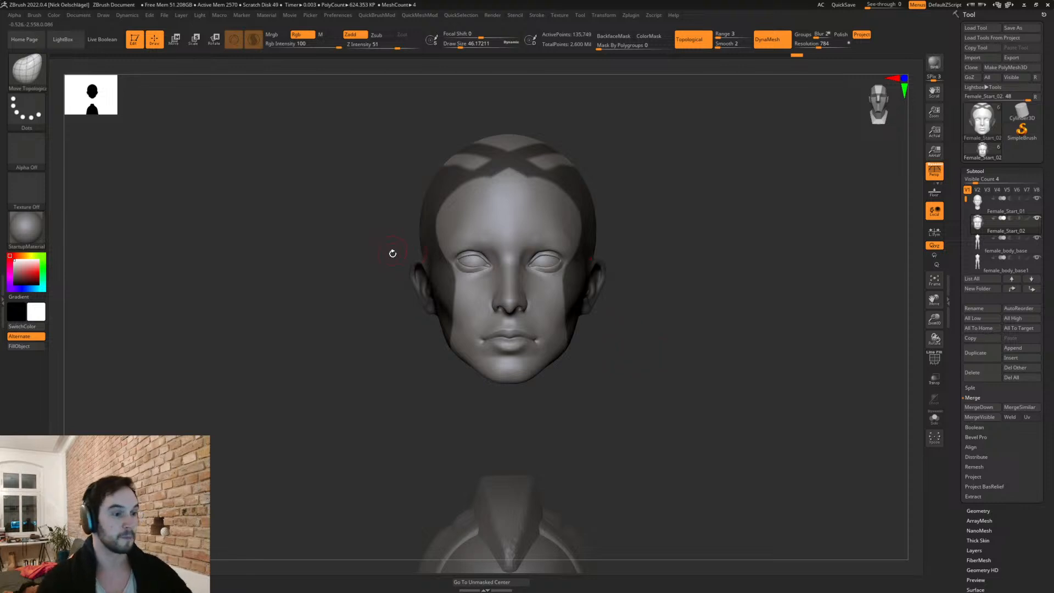
pyautogui.keyDown('ctrl'); pyautogui.moveTo(637, 257); pyautogui.dragTo(649, 259); pyautogui.keyUp('ctrl')
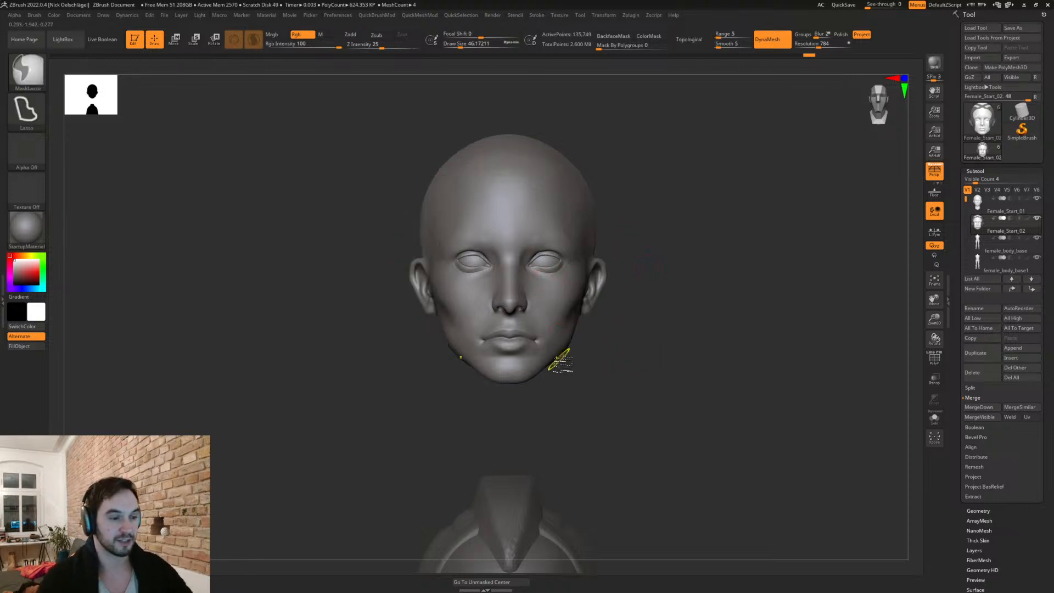
# Step: Lasso-mask the cranium, ears, jaw sides and chin of the head copy, leaving the face and a narrower forehead strip unmasked
pyautogui.moveTo(560, 309)
pyautogui.keyDown('ctrl'); pyautogui.mouseDown()
pyautogui.moveTo(557, 141)
pyautogui.moveTo(601, 388)
pyautogui.moveTo(581, 387)
pyautogui.mouseUp(); pyautogui.keyUp('ctrl')
pyautogui.moveTo(601, 373); pyautogui.dragTo(657, 369)
pyautogui.moveTo(647, 267); pyautogui.dragTo(708, 262)
pyautogui.moveTo(449, 229)
pyautogui.keyDown('ctrl'); pyautogui.mouseDown()
pyautogui.moveTo(419, 320)
pyautogui.moveTo(431, 324)
pyautogui.mouseUp(); pyautogui.keyUp('ctrl')
pyautogui.moveTo(571, 235)
pyautogui.mouseDown()
pyautogui.moveTo(466, 199)
pyautogui.moveTo(486, 160)
pyautogui.moveTo(516, 137)
pyautogui.moveTo(426, 112)
pyautogui.moveTo(433, 211)
pyautogui.mouseUp()
pyautogui.moveTo(643, 220); pyautogui.dragTo(637, 252)
pyautogui.moveTo(535, 155)
pyautogui.keyDown('ctrl'); pyautogui.mouseDown()
pyautogui.moveTo(568, 203)
pyautogui.moveTo(556, 109)
pyautogui.moveTo(535, 157)
pyautogui.mouseUp(); pyautogui.keyUp('ctrl')
pyautogui.moveTo(692, 245)
pyautogui.mouseDown()
pyautogui.moveTo(647, 284)
pyautogui.moveTo(741, 405)
pyautogui.moveTo(676, 357)
pyautogui.moveTo(680, 369)
pyautogui.moveTo(640, 419)
pyautogui.moveTo(549, 340)
pyautogui.mouseUp()
pyautogui.moveTo(515, 296)
pyautogui.keyDown('ctrl'); pyautogui.mouseDown()
pyautogui.moveTo(571, 329)
pyautogui.moveTo(457, 358)
pyautogui.moveTo(351, 232)
pyautogui.moveTo(487, 367)
pyautogui.moveTo(516, 323)
pyautogui.moveTo(602, 359)
pyautogui.moveTo(661, 337)
pyautogui.moveTo(641, 322)
pyautogui.moveTo(607, 330)
pyautogui.moveTo(670, 340)
pyautogui.moveTo(640, 370)
pyautogui.mouseUp(); pyautogui.keyUp('ctrl')
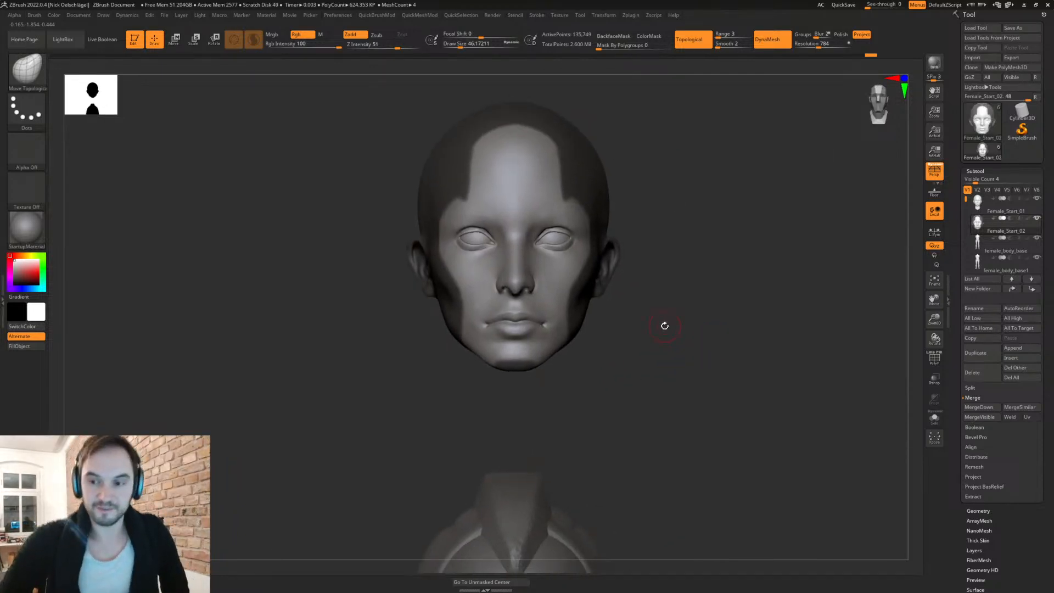
# Step: Mask a small marker above each brow beside the forehead edge and trim its shape by unmasking part of it
pyautogui.moveTo(638, 276); pyautogui.dragTo(667, 265)
pyautogui.press('s')
pyautogui.moveTo(535, 192); pyautogui.dragTo(527, 185)
pyautogui.press('ctrl')
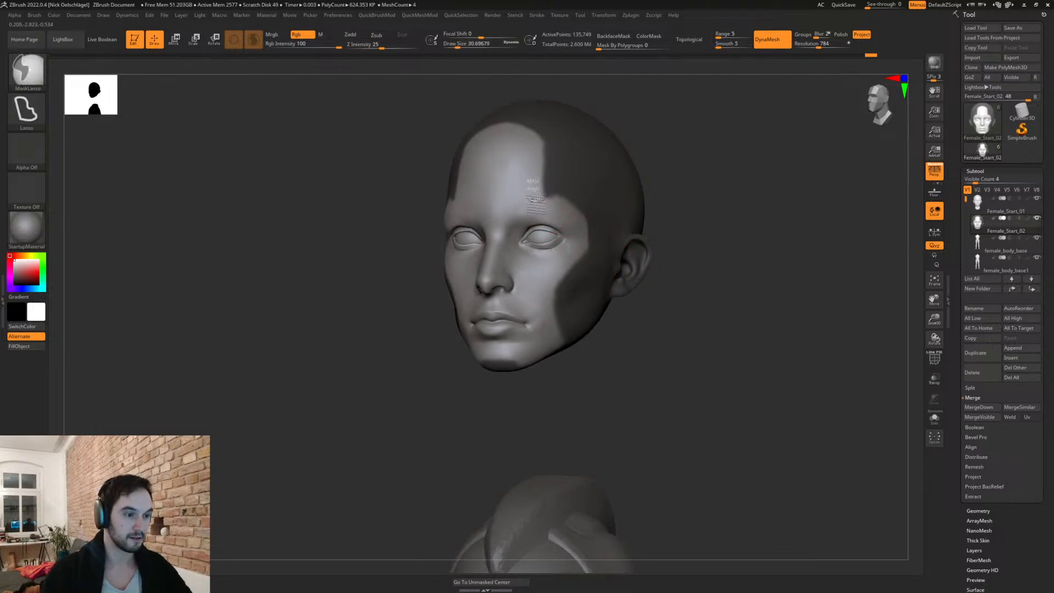
pyautogui.moveTo(692, 202)
pyautogui.mouseDown()
pyautogui.moveTo(668, 200)
pyautogui.moveTo(691, 201)
pyautogui.mouseUp()
pyautogui.press('ctrl')
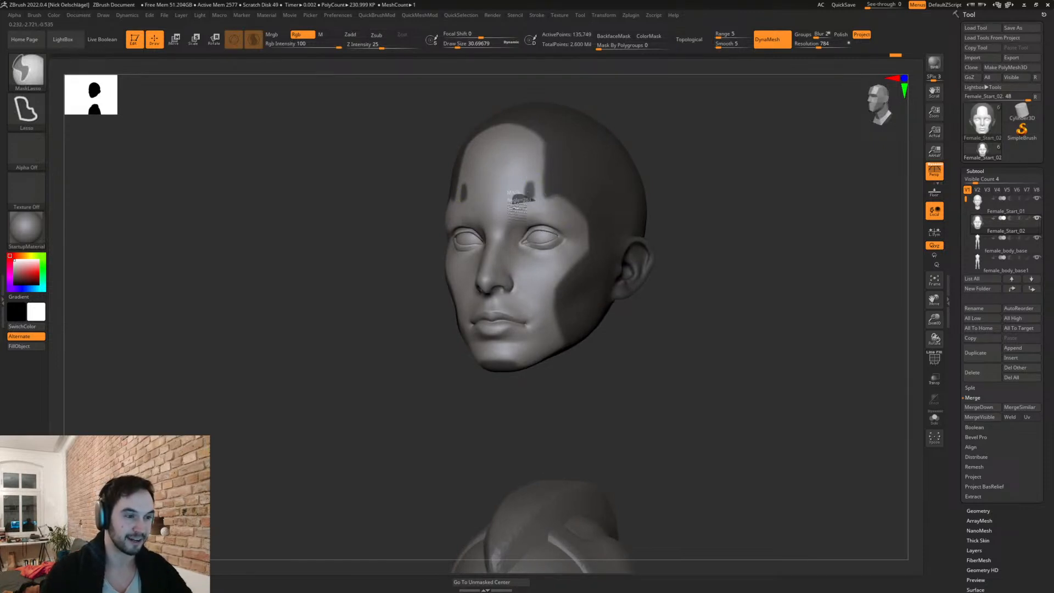
pyautogui.moveTo(692, 245); pyautogui.dragTo(742, 245)
pyautogui.press('ctrl')
pyautogui.keyDown('ctrl'); pyautogui.keyDown('alt'); pyautogui.moveTo(455, 201); pyautogui.dragTo(470, 189); pyautogui.keyUp('alt'); pyautogui.keyUp('ctrl')
pyautogui.moveTo(643, 342)
pyautogui.keyDown('alt'); pyautogui.mouseDown()
pyautogui.moveTo(662, 363)
pyautogui.moveTo(651, 325)
pyautogui.moveTo(692, 362)
pyautogui.moveTo(634, 381)
pyautogui.moveTo(664, 381)
pyautogui.mouseUp(); pyautogui.keyUp('alt')
pyautogui.press('ctrl')
pyautogui.press('ctrl')
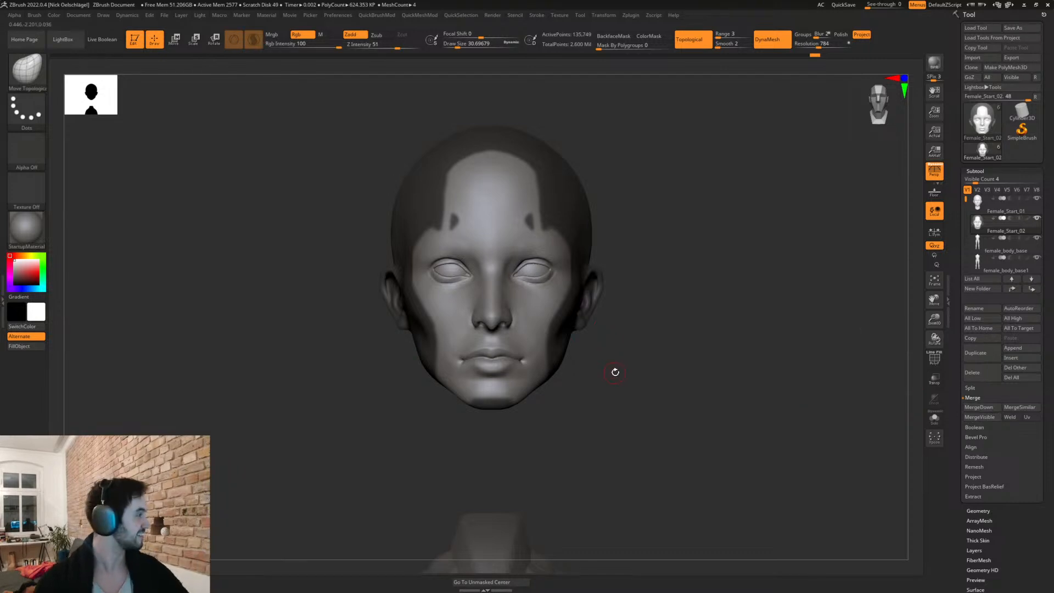
# Step: Preview a shell extracted from the mask at thickness 0.02 and again at 0.01
pyautogui.moveTo(634, 389); pyautogui.dragTo(942, 340)
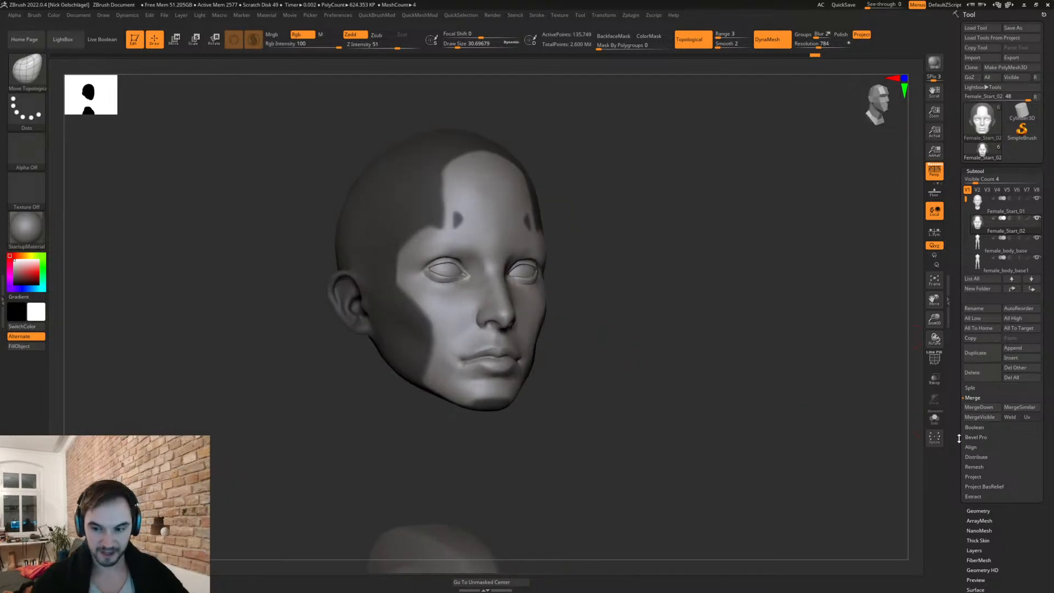
pyautogui.keyDown('alt'); pyautogui.moveTo(782, 402); pyautogui.dragTo(803, 457); pyautogui.keyUp('alt')
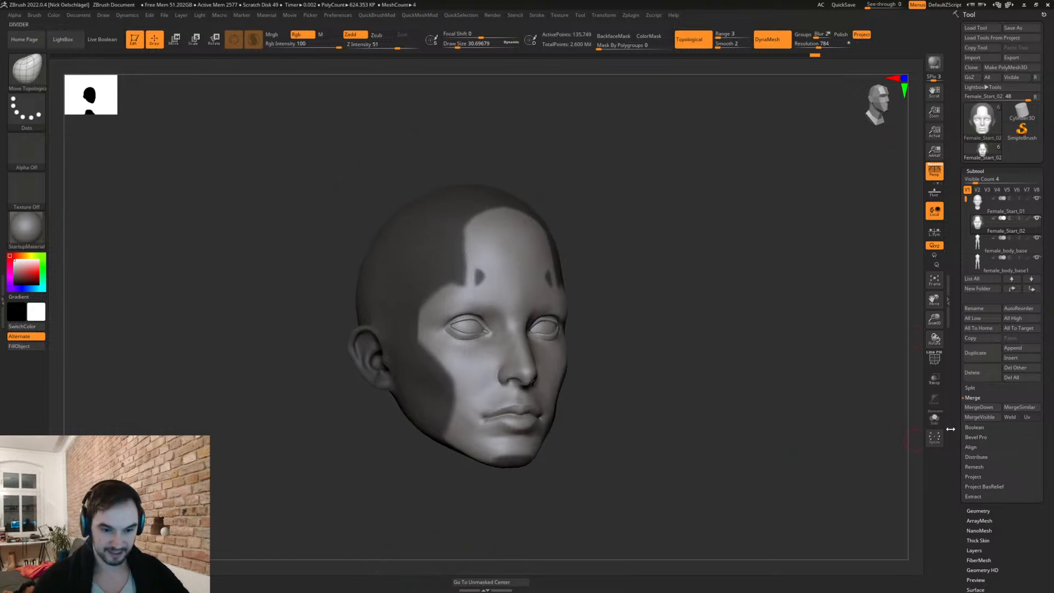
pyautogui.click(976, 497)
pyautogui.click(983, 495)
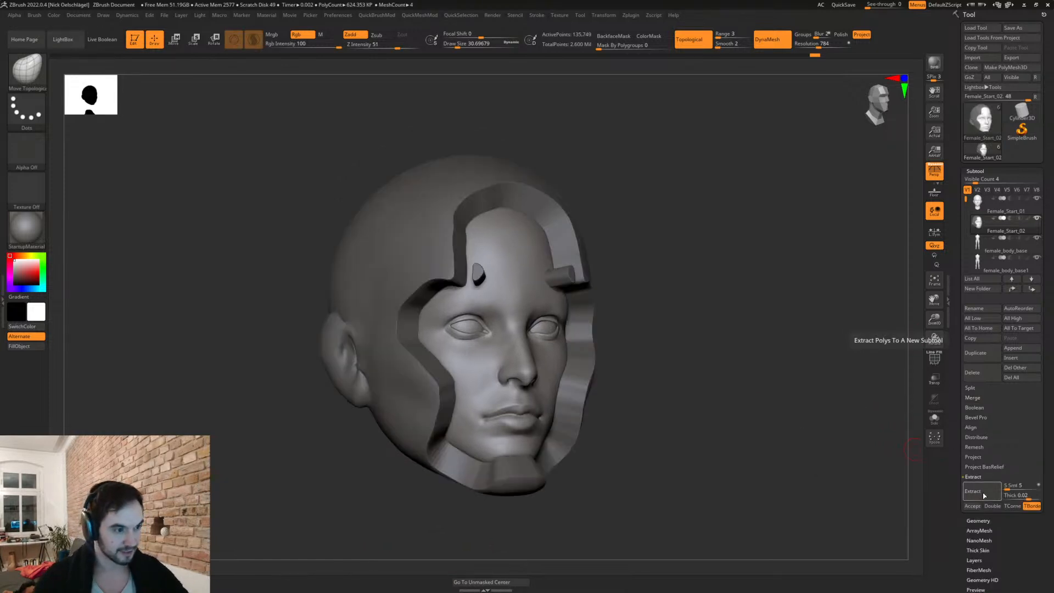
pyautogui.click(1022, 496)
pyautogui.write('0')
pyautogui.press('Return')
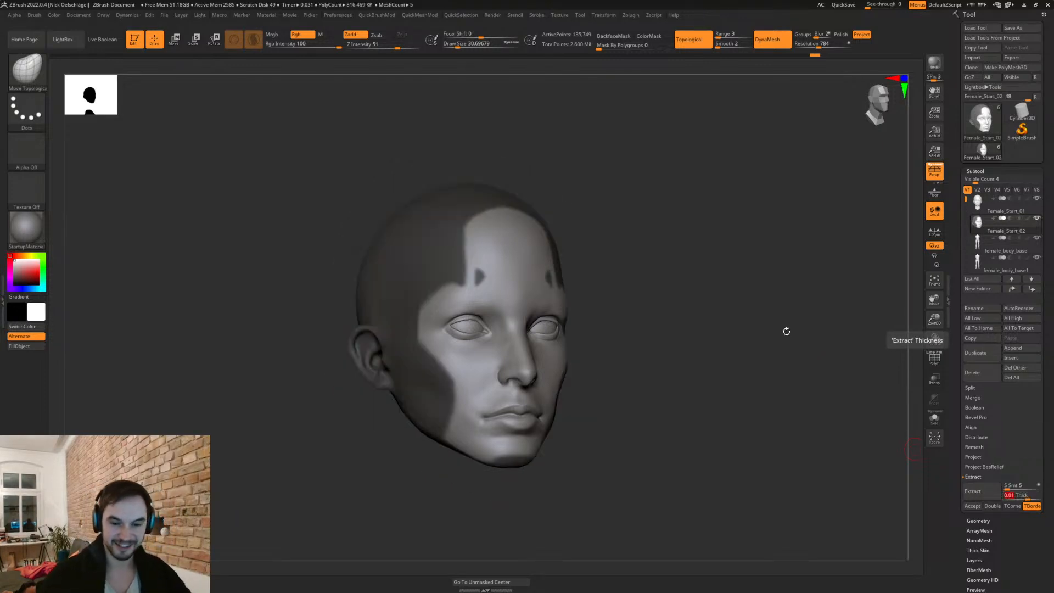
pyautogui.click(982, 495)
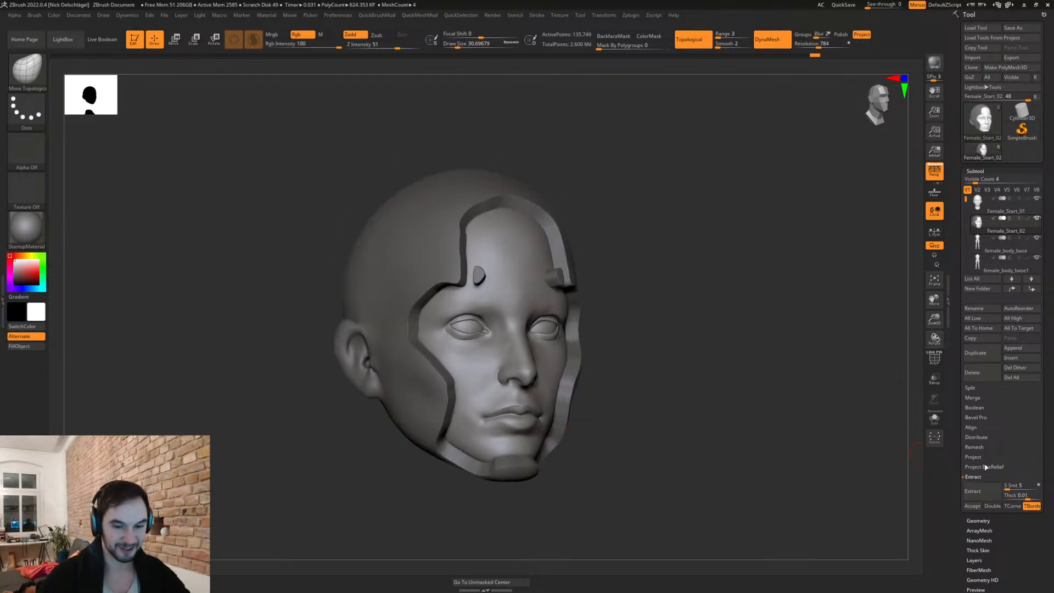
# Step: Extract the masked area with S Smt 60 and thickness 0.005, and accept it as a new subtool
pyautogui.click(1024, 488)
pyautogui.click(1016, 496)
pyautogui.write('-0.001')
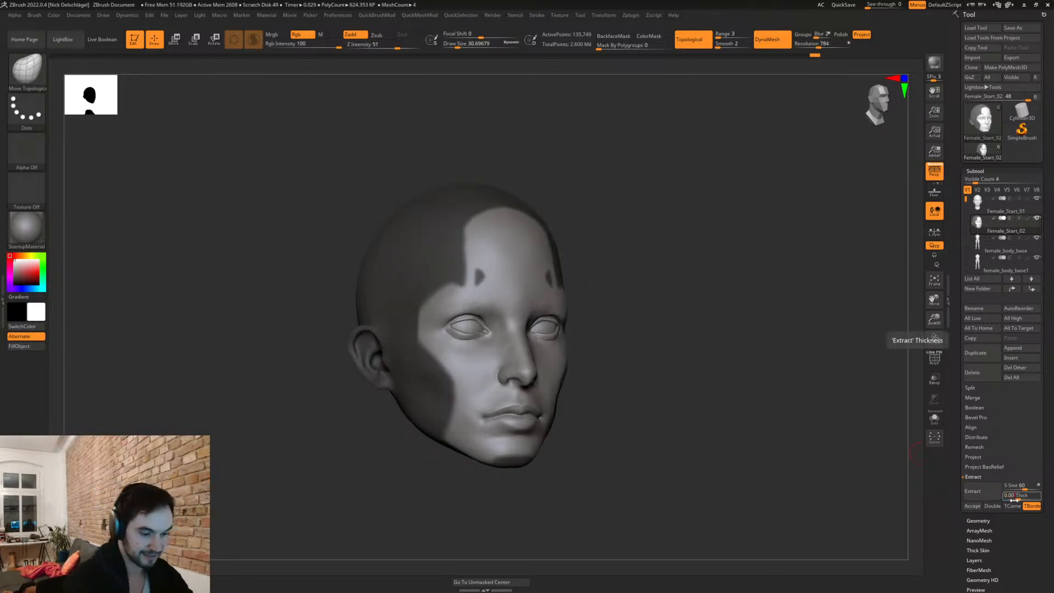
pyautogui.press('Return')
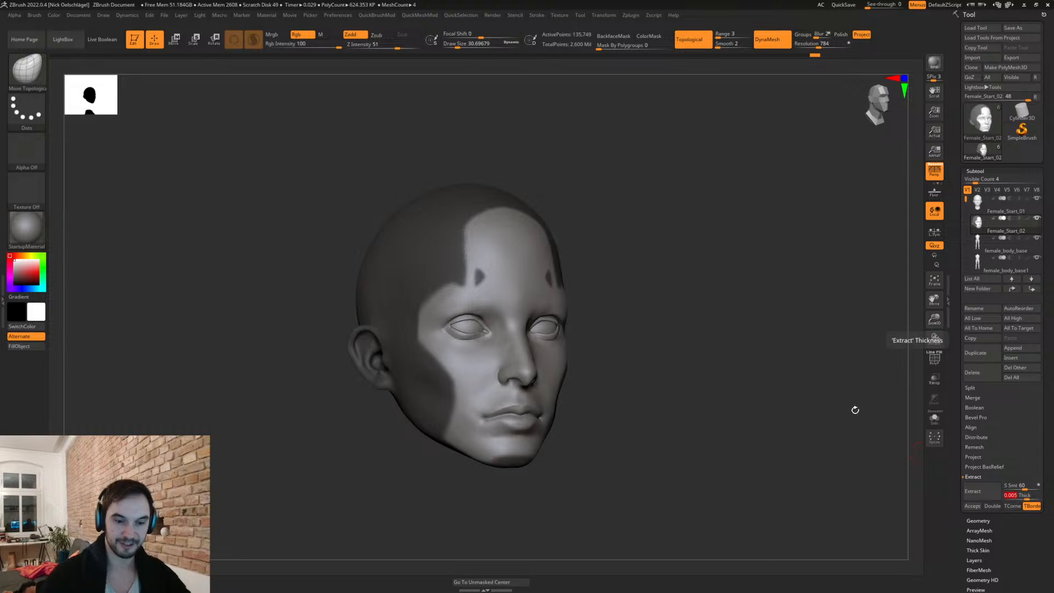
pyautogui.click(984, 497)
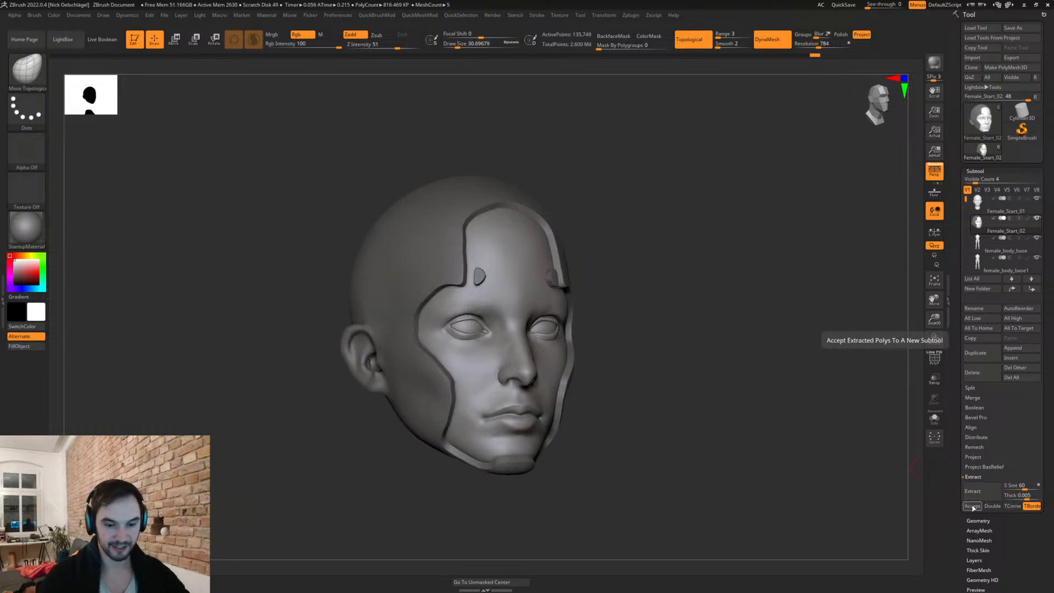
pyautogui.click(973, 507)
pyautogui.moveTo(720, 357)
pyautogui.mouseDown()
pyautogui.moveTo(682, 367)
pyautogui.moveTo(714, 362)
pyautogui.mouseUp()
pyautogui.press('ctrl')
pyautogui.moveTo(772, 341); pyautogui.dragTo(794, 336)
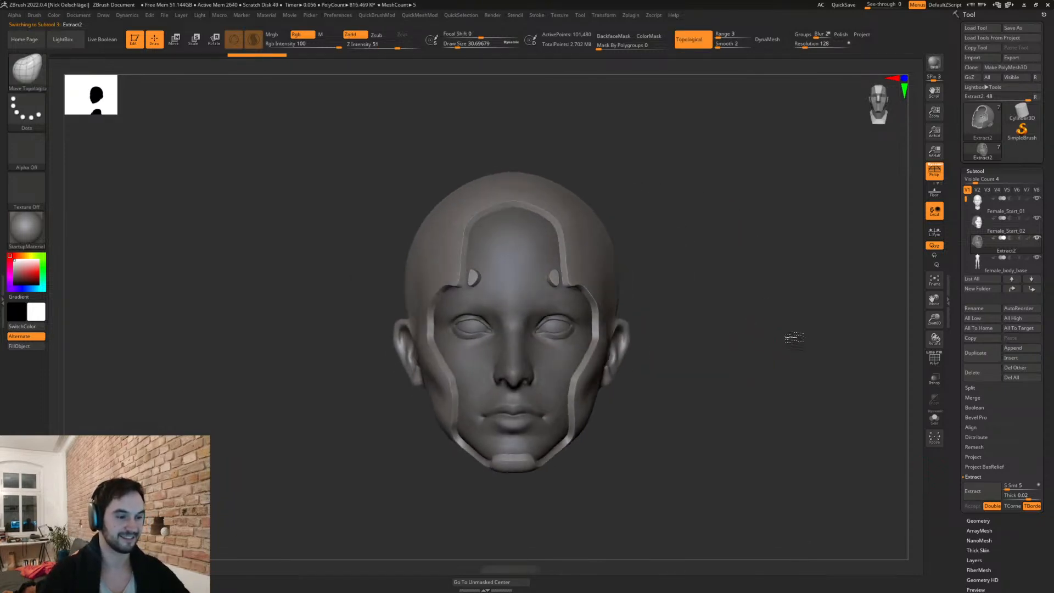
pyautogui.keyDown('alt'); pyautogui.moveTo(687, 455); pyautogui.dragTo(510, 282); pyautogui.keyUp('alt')
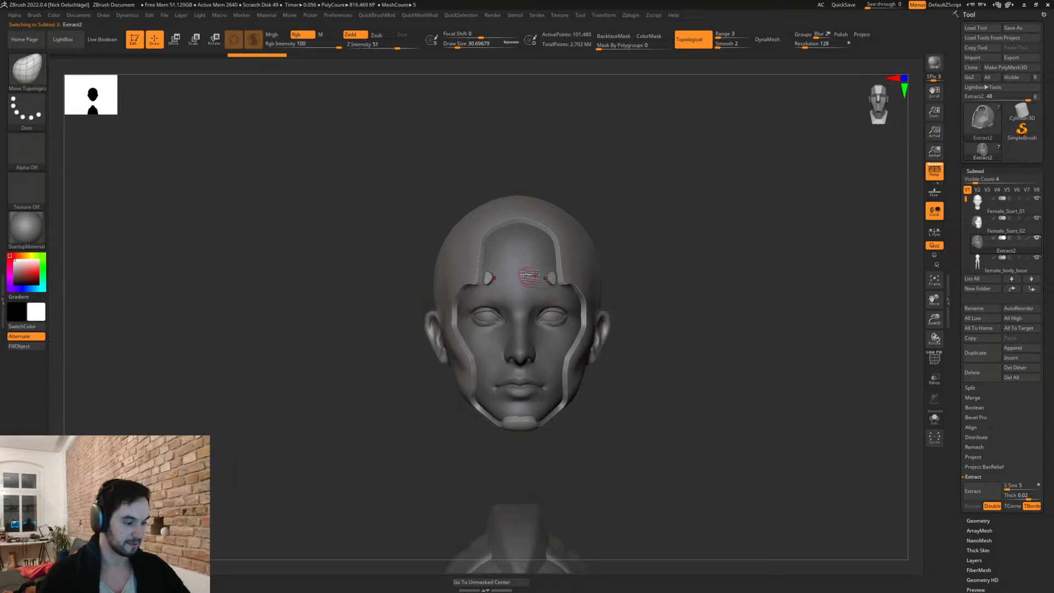
# Step: Fill the extracted shell with grey, then select the head copy and change the active colour to white
pyautogui.press('c')
pyautogui.moveTo(14, 269); pyautogui.dragTo(11, 272)
pyautogui.click(19, 345)
pyautogui.click(10, 268)
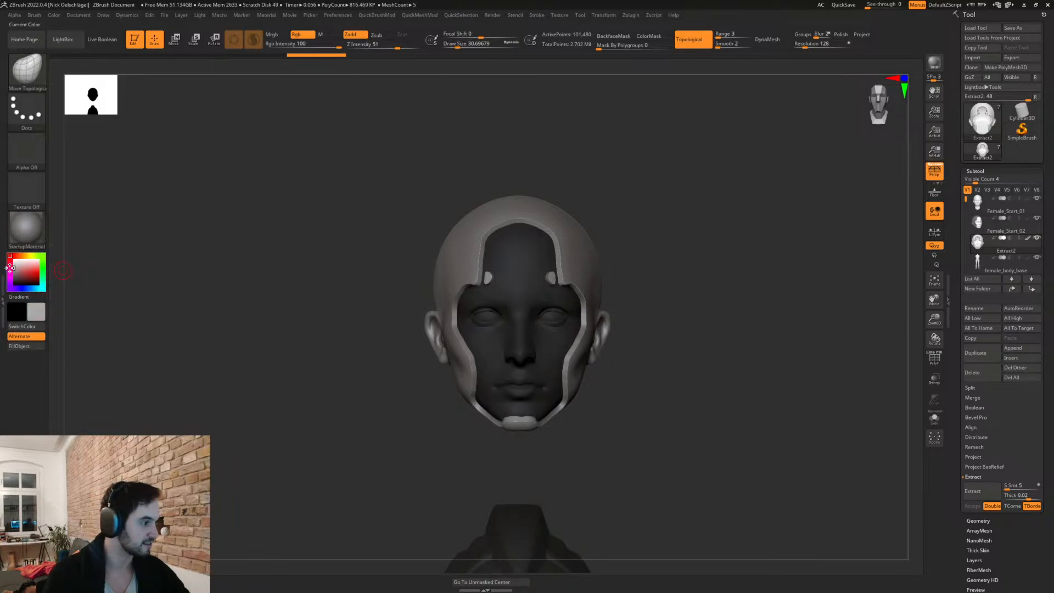
pyautogui.click(19, 346)
pyautogui.keyDown('alt'); pyautogui.click(538, 275); pyautogui.keyUp('alt')
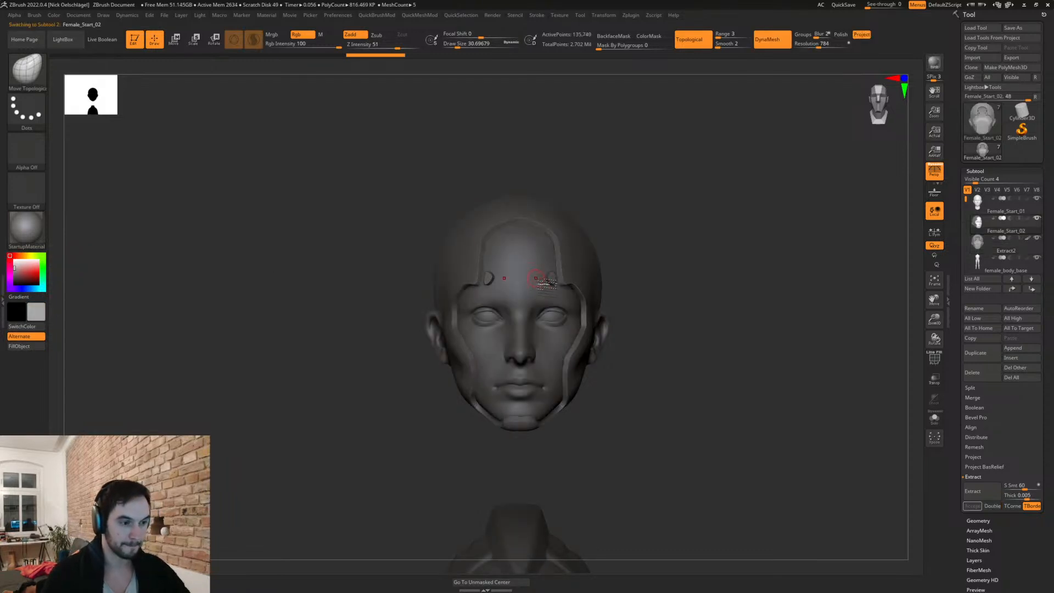
pyautogui.moveTo(20, 275); pyautogui.dragTo(10, 255)
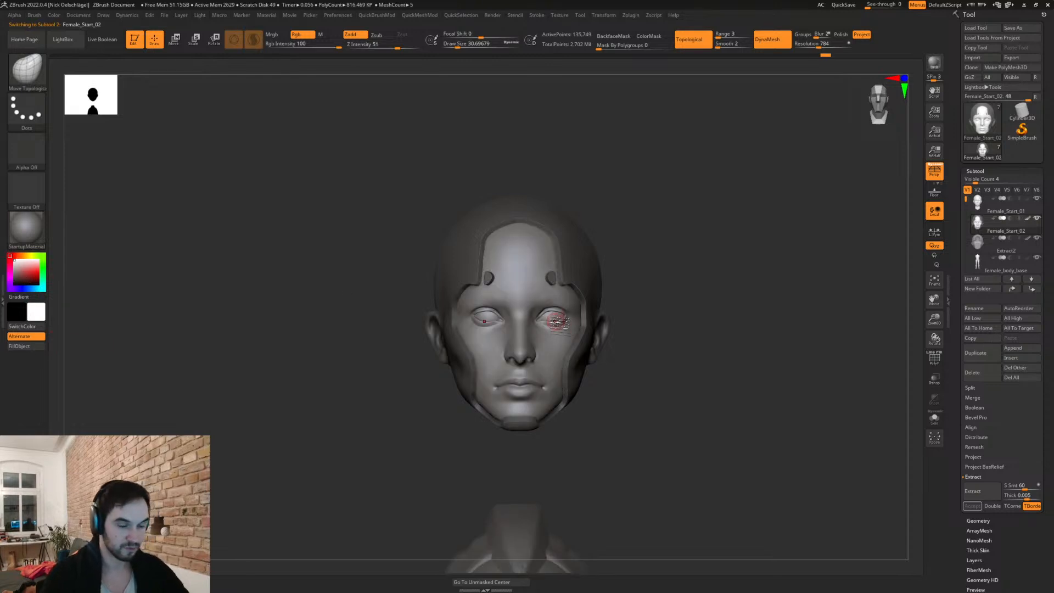
# Step: Isolate the head copy's face polygroup with polyframes shown to hide both eyeballs, and turn the polyframe display off
pyautogui.press('space')
pyautogui.moveTo(566, 302)
pyautogui.keyDown('ctrl'); pyautogui.keyDown('alt'); pyautogui.keyDown('shift'); pyautogui.mouseDown()
pyautogui.moveTo(571, 329)
pyautogui.moveTo(549, 332)
pyautogui.moveTo(540, 313)
pyautogui.moveTo(565, 306)
pyautogui.mouseUp(); pyautogui.keyUp('shift'); pyautogui.keyUp('alt'); pyautogui.keyUp('ctrl')
pyautogui.keyDown('ctrl'); pyautogui.keyDown('shift'); pyautogui.click(662, 358); pyautogui.keyUp('shift'); pyautogui.keyUp('ctrl')
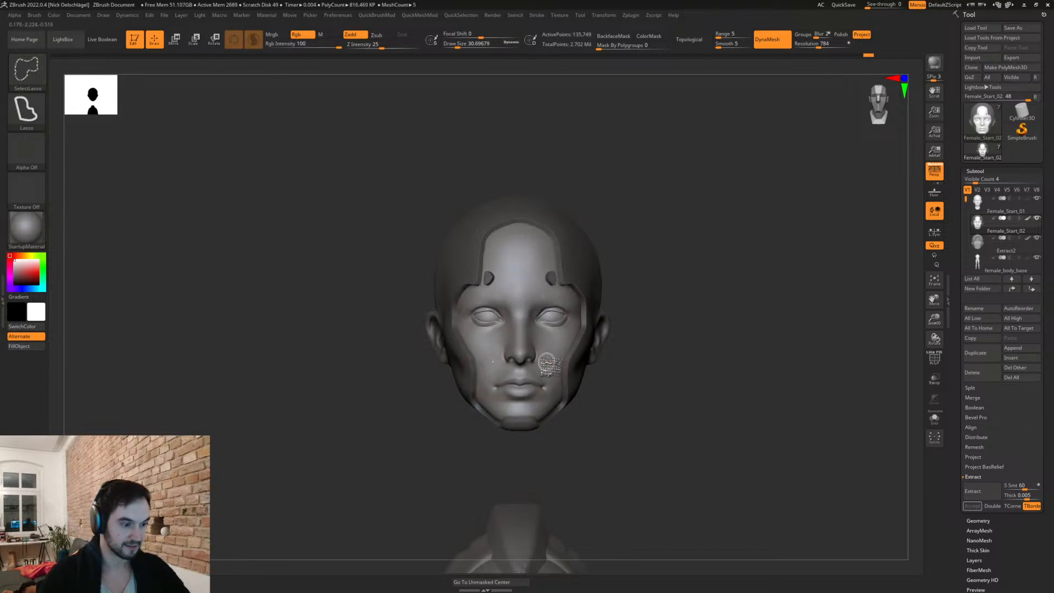
pyautogui.hotkey('shift', 'f')
pyautogui.press('space')
pyautogui.moveTo(619, 360); pyautogui.dragTo(541, 247)
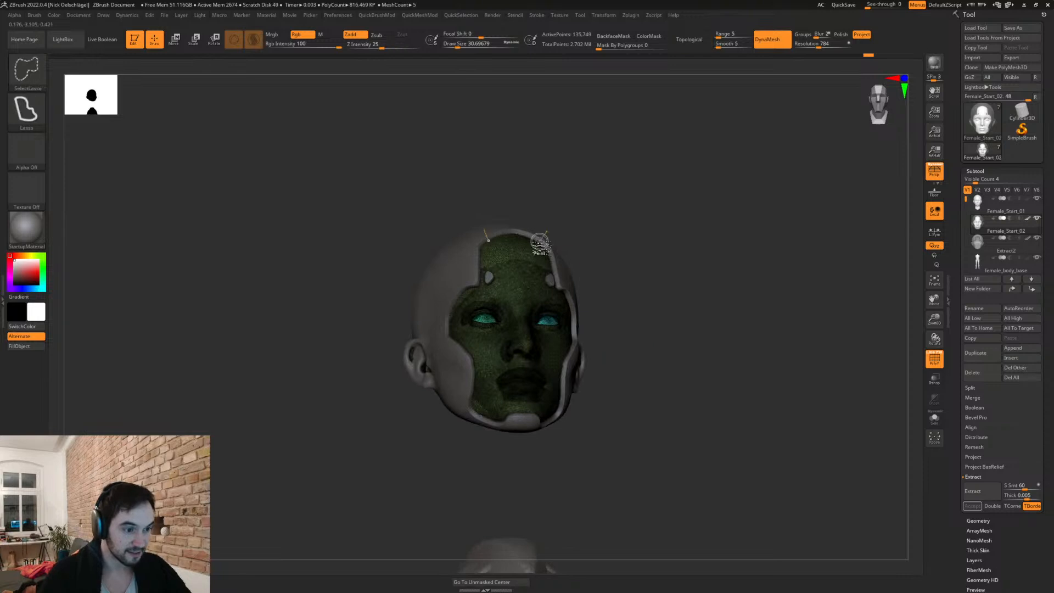
pyautogui.keyDown('ctrl'); pyautogui.keyDown('shift'); pyautogui.click(519, 261); pyautogui.keyUp('shift'); pyautogui.keyUp('ctrl')
pyautogui.moveTo(620, 307)
pyautogui.keyDown('shift'); pyautogui.mouseDown()
pyautogui.moveTo(651, 308)
pyautogui.moveTo(633, 318)
pyautogui.mouseUp(); pyautogui.keyUp('shift')
pyautogui.hotkey('shift', 'f')
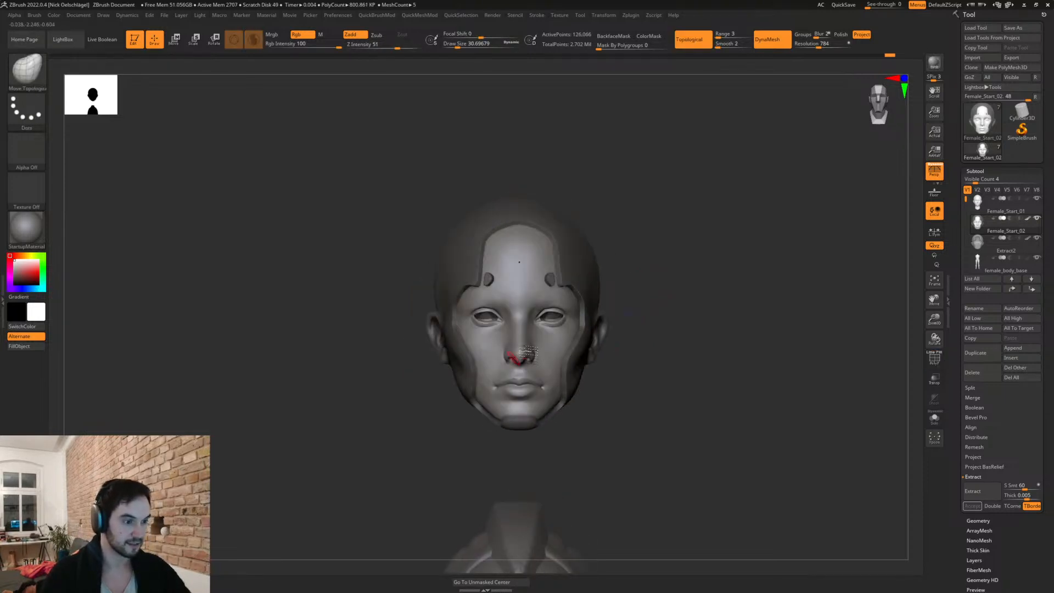
# Step: Isolate the head copy's two eyeballs, fill them with grey, and show the whole head again
pyautogui.keyDown('ctrl'); pyautogui.keyDown('shift'); pyautogui.click(516, 363); pyautogui.keyUp('shift'); pyautogui.keyUp('ctrl')
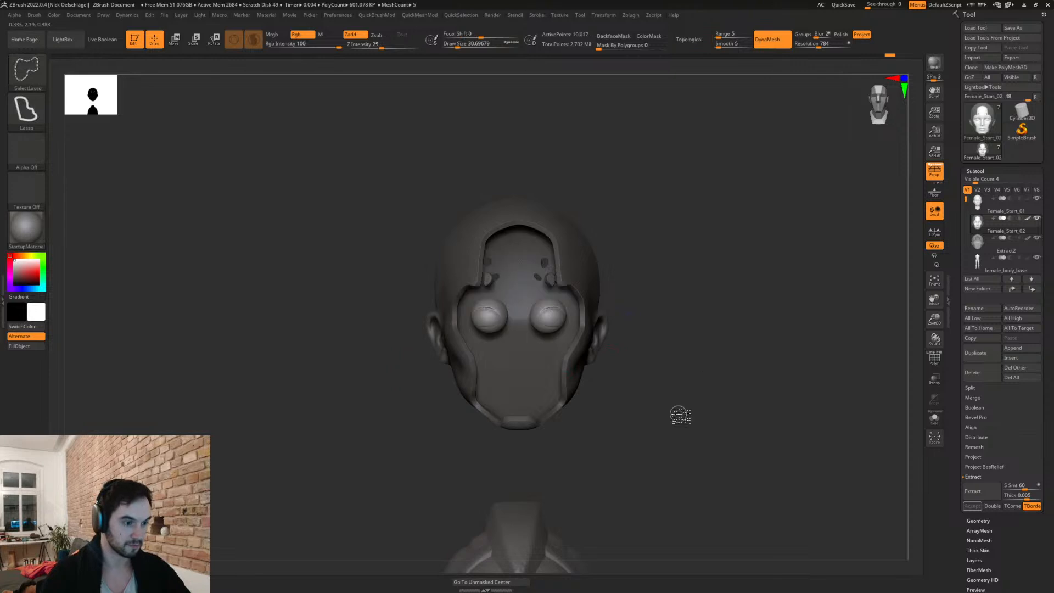
pyautogui.click(11, 268)
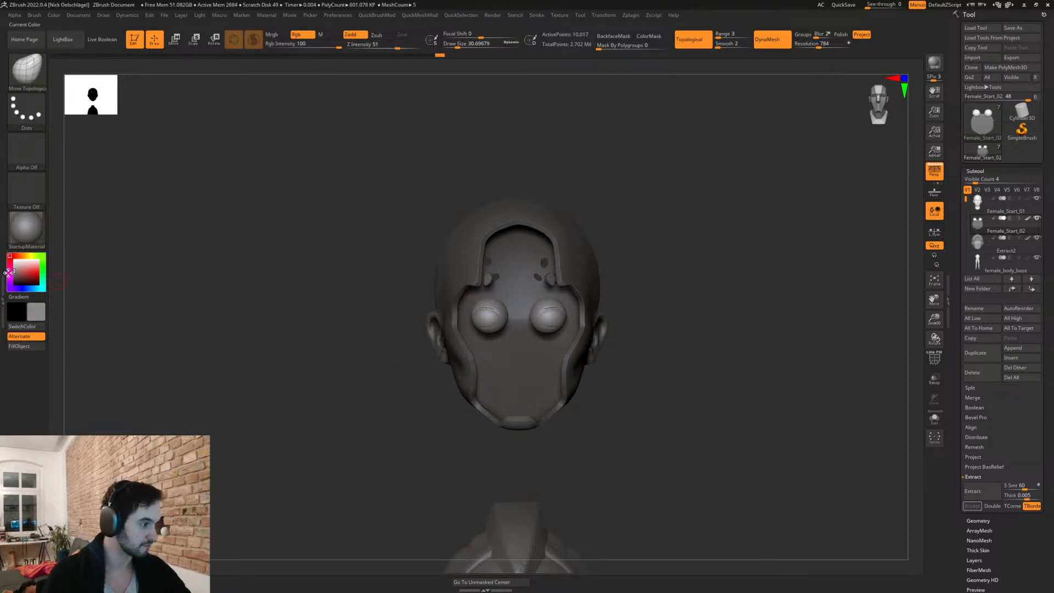
pyautogui.click(20, 346)
pyautogui.hotkey('ctrl', 'shift')
pyautogui.keyDown('ctrl'); pyautogui.keyDown('shift'); pyautogui.click(689, 386); pyautogui.keyUp('shift'); pyautogui.keyUp('ctrl')
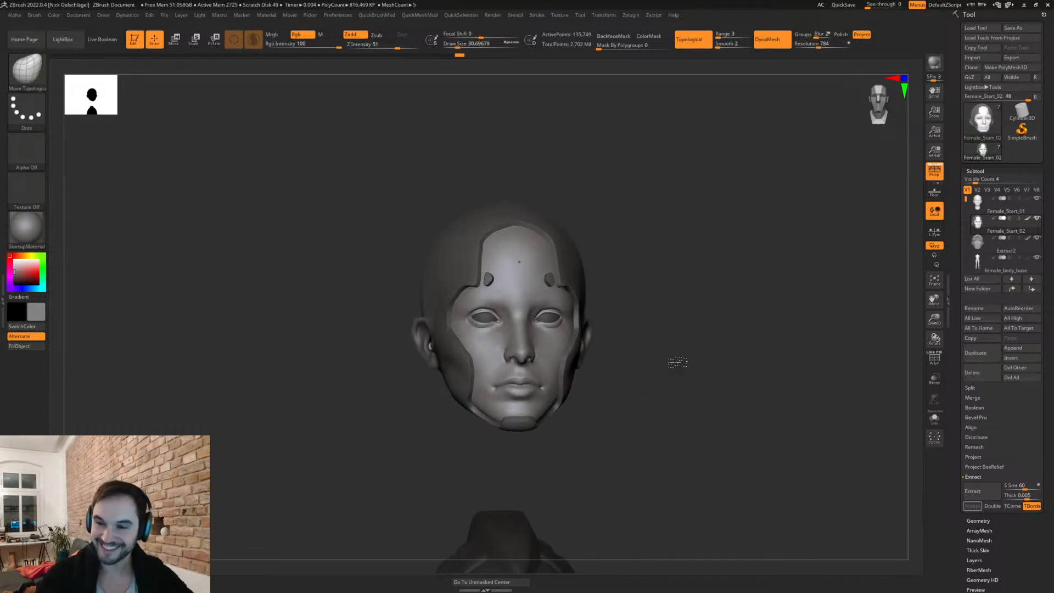
# Step: Select the extracted head shell and smooth its rim around the forehead, cheeks and jaw
pyautogui.moveTo(677, 357); pyautogui.dragTo(720, 360)
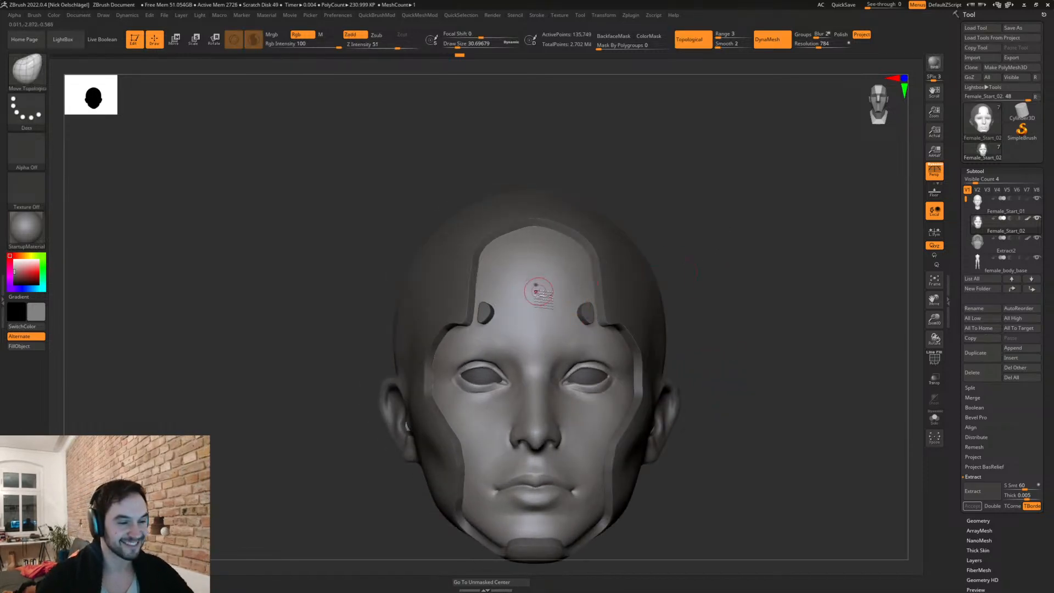
pyautogui.press('shift')
pyautogui.keyDown('alt'); pyautogui.click(590, 314); pyautogui.keyUp('alt')
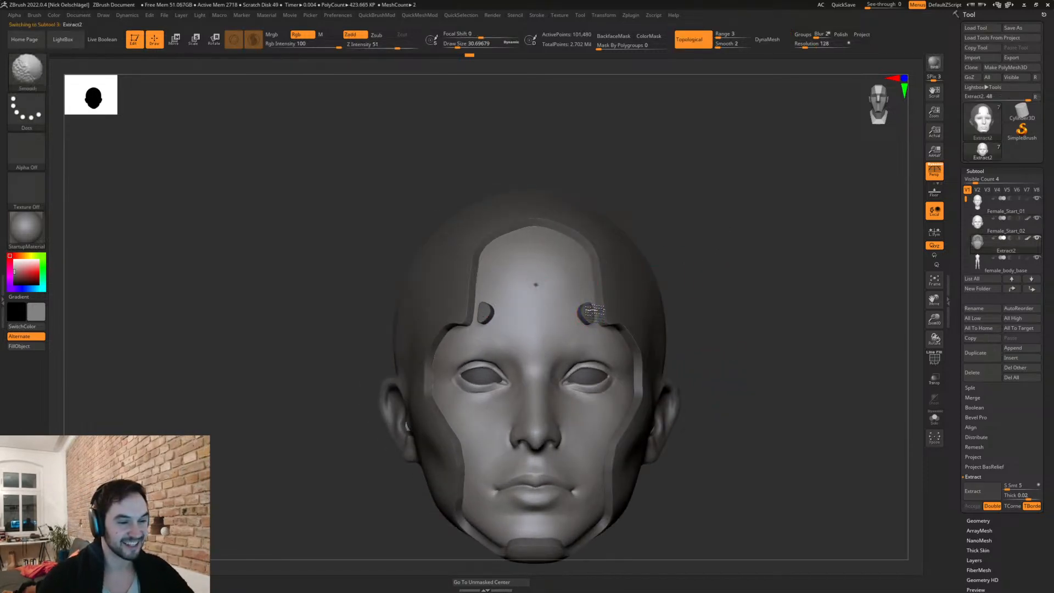
pyautogui.moveTo(603, 315)
pyautogui.keyDown('shift'); pyautogui.mouseDown()
pyautogui.moveTo(597, 258)
pyautogui.moveTo(518, 226)
pyautogui.mouseUp(); pyautogui.keyUp('shift')
pyautogui.keyDown('alt'); pyautogui.moveTo(739, 334); pyautogui.dragTo(722, 220); pyautogui.keyUp('alt')
pyautogui.moveTo(625, 225)
pyautogui.keyDown('shift'); pyautogui.mouseDown()
pyautogui.moveTo(627, 289)
pyautogui.moveTo(599, 348)
pyautogui.moveTo(583, 435)
pyautogui.moveTo(604, 447)
pyautogui.moveTo(489, 473)
pyautogui.mouseUp(); pyautogui.keyUp('shift')
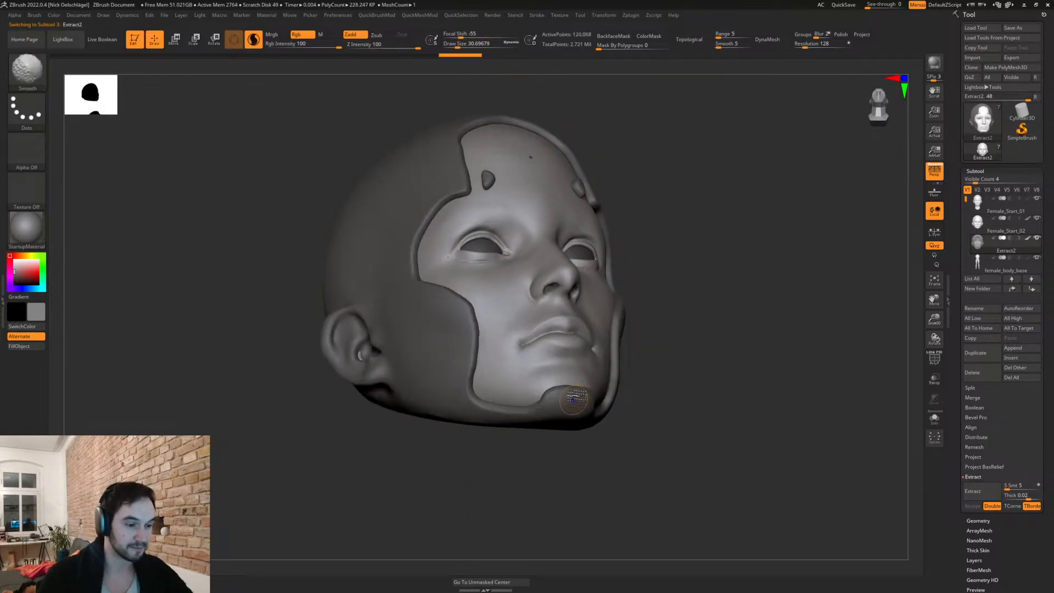
pyautogui.press('b')
pyautogui.press('m')
pyautogui.press('t')
pyautogui.moveTo(706, 411)
pyautogui.keyDown('shift'); pyautogui.mouseDown()
pyautogui.moveTo(694, 407)
pyautogui.moveTo(694, 358)
pyautogui.mouseUp(); pyautogui.keyUp('shift')
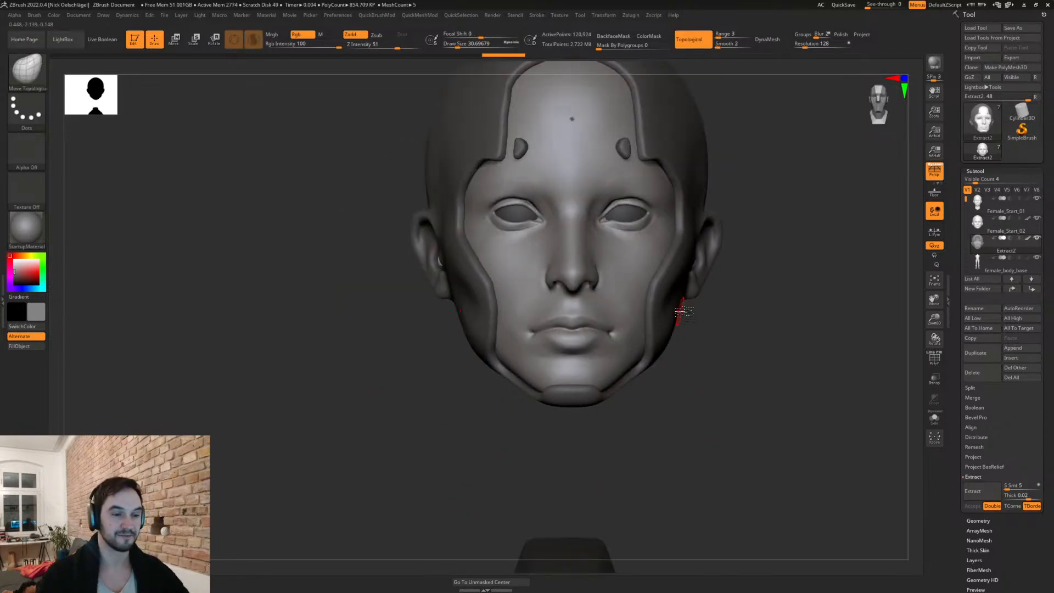
pyautogui.press('b')
pyautogui.press('m')
pyautogui.press('v')
# Step: Flatten the shell's rim along the chin, jaw and cheek with the TrimDynamic brush at a draw size of about 37
pyautogui.press('b')
pyautogui.press('t')
pyautogui.press('d')
pyautogui.press('s')
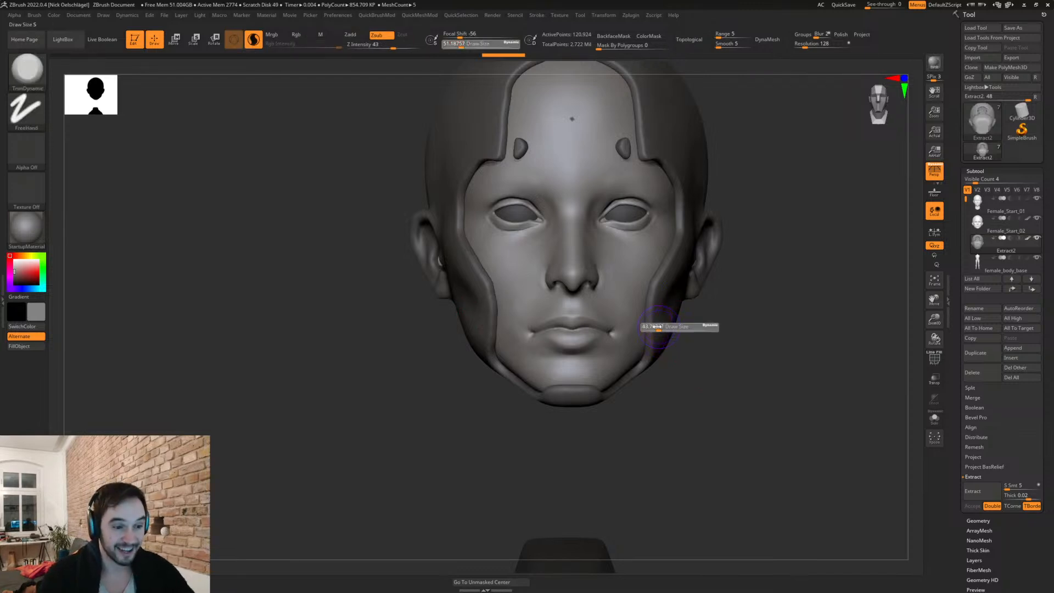
pyautogui.keyDown('ctrl'); pyautogui.moveTo(699, 395); pyautogui.dragTo(699, 329, button='right'); pyautogui.keyUp('ctrl')
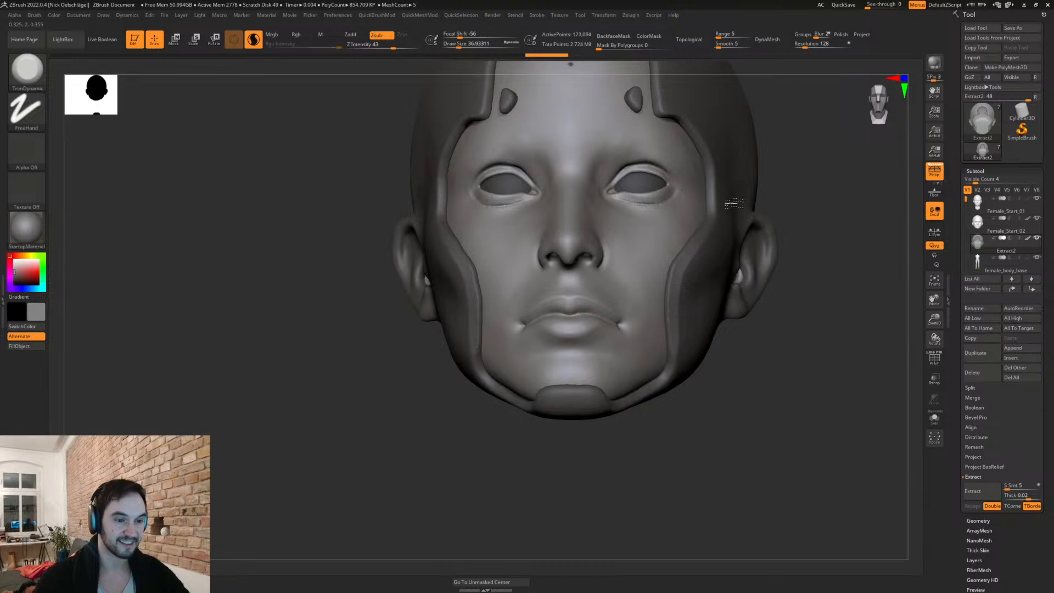
pyautogui.moveTo(717, 441); pyautogui.dragTo(676, 358)
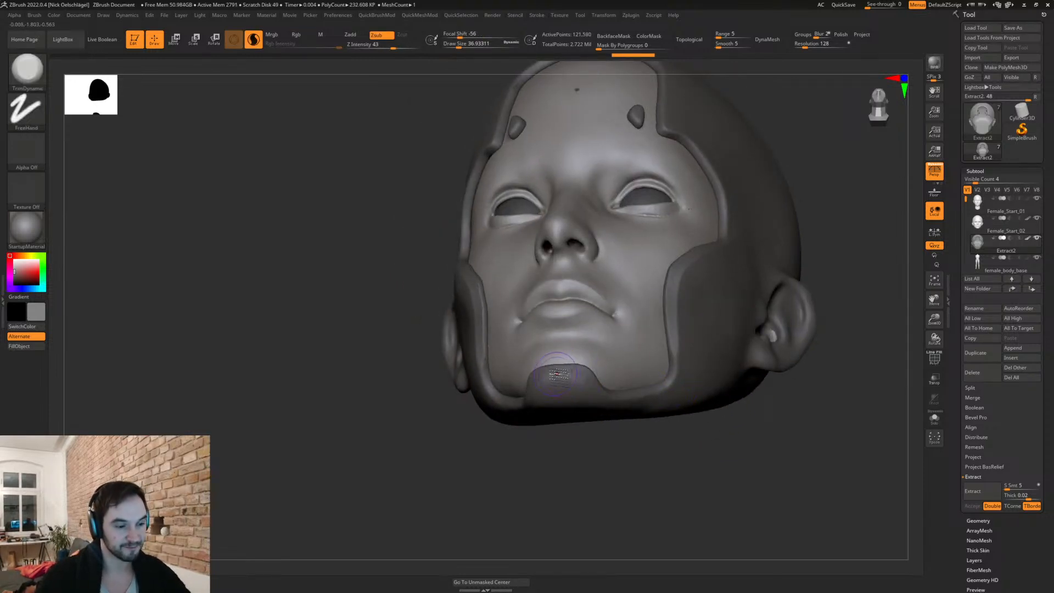
pyautogui.moveTo(591, 378); pyautogui.dragTo(617, 400)
pyautogui.moveTo(659, 459); pyautogui.dragTo(602, 450)
pyautogui.moveTo(610, 394)
pyautogui.mouseDown()
pyautogui.moveTo(673, 390)
pyautogui.moveTo(691, 357)
pyautogui.moveTo(681, 330)
pyautogui.moveTo(689, 340)
pyautogui.mouseUp()
pyautogui.moveTo(693, 285)
pyautogui.mouseDown()
pyautogui.moveTo(686, 340)
pyautogui.moveTo(761, 195)
pyautogui.moveTo(748, 138)
pyautogui.moveTo(784, 185)
pyautogui.moveTo(797, 289)
pyautogui.mouseUp()
pyautogui.moveTo(505, 444); pyautogui.dragTo(530, 458)
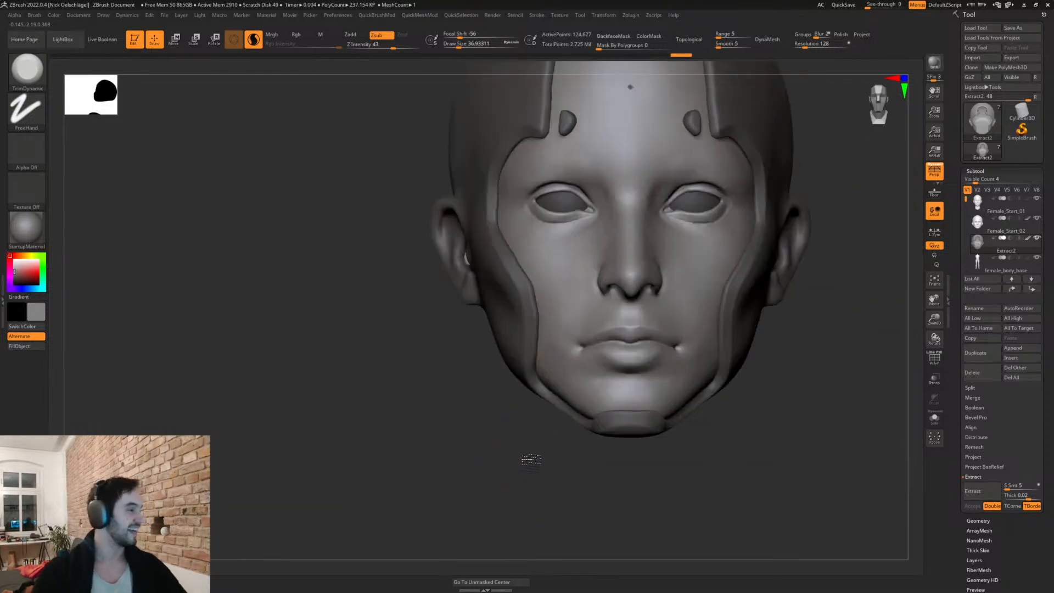
# Step: Flatten the shell's rim beside the forehead and around the temple notch with the TrimDynamic brush
pyautogui.moveTo(845, 358); pyautogui.dragTo(809, 399)
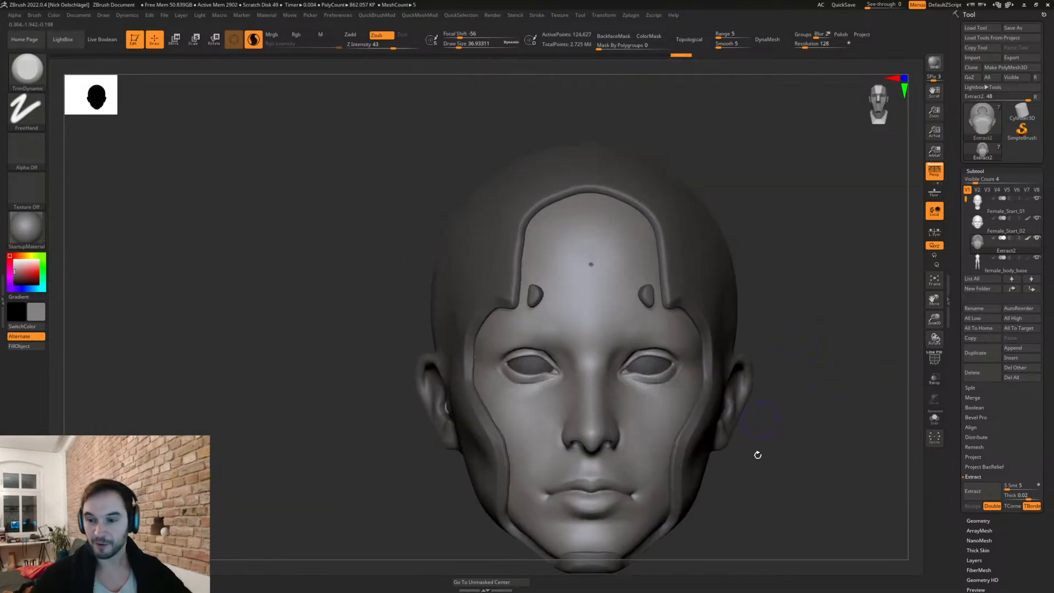
pyautogui.moveTo(805, 283); pyautogui.dragTo(675, 301)
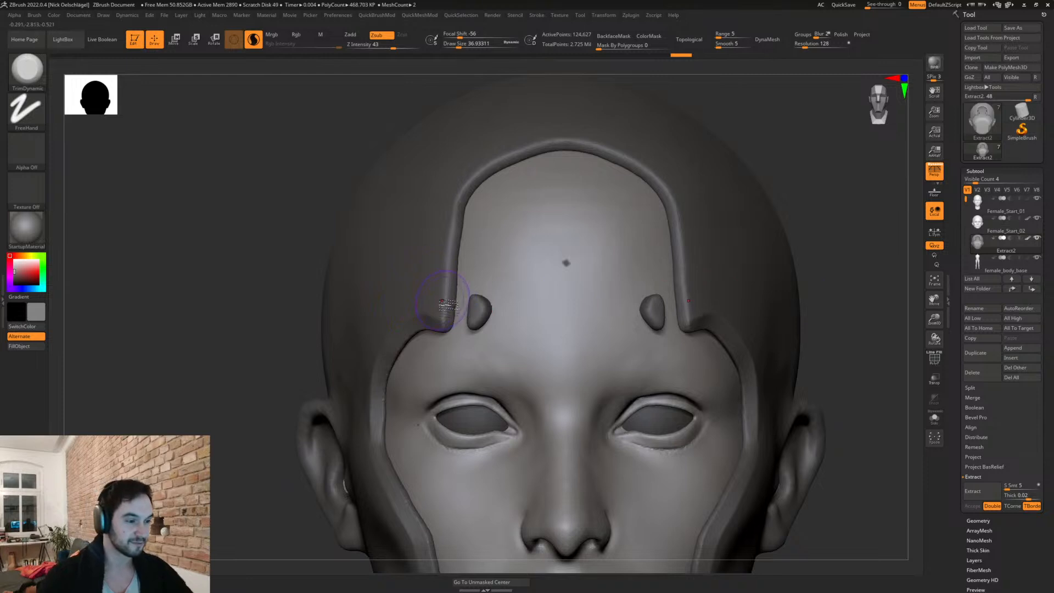
pyautogui.moveTo(448, 324)
pyautogui.mouseDown()
pyautogui.moveTo(454, 211)
pyautogui.moveTo(486, 171)
pyautogui.moveTo(541, 151)
pyautogui.moveTo(557, 158)
pyautogui.moveTo(549, 146)
pyautogui.moveTo(481, 176)
pyautogui.moveTo(449, 259)
pyautogui.moveTo(445, 324)
pyautogui.mouseUp()
pyautogui.moveTo(835, 306); pyautogui.dragTo(730, 306)
pyautogui.moveTo(661, 319)
pyautogui.mouseDown()
pyautogui.moveTo(646, 309)
pyautogui.moveTo(671, 313)
pyautogui.moveTo(738, 363)
pyautogui.mouseUp()
pyautogui.moveTo(756, 463); pyautogui.dragTo(709, 333)
pyautogui.moveTo(709, 332); pyautogui.dragTo(525, 325, button='right')
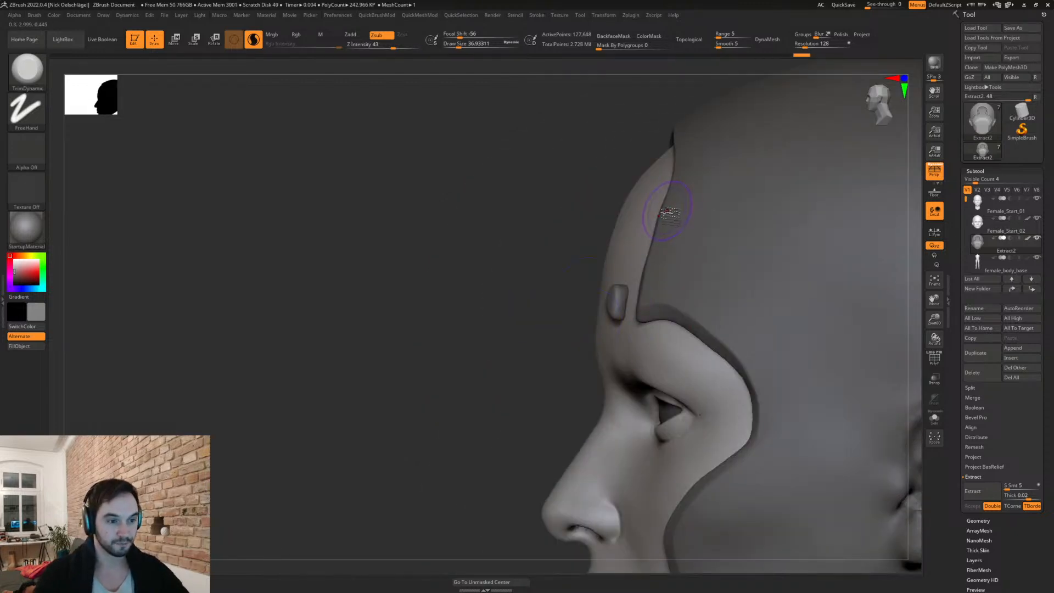
# Step: Reshape the shell's forehead edge in profile with the Move brush at a draw size of about 71
pyautogui.press('b')
pyautogui.press('m')
pyautogui.press('v')
pyautogui.moveTo(682, 173); pyautogui.dragTo(840, 318, button='right')
pyautogui.scroll(-3, 845, 316)
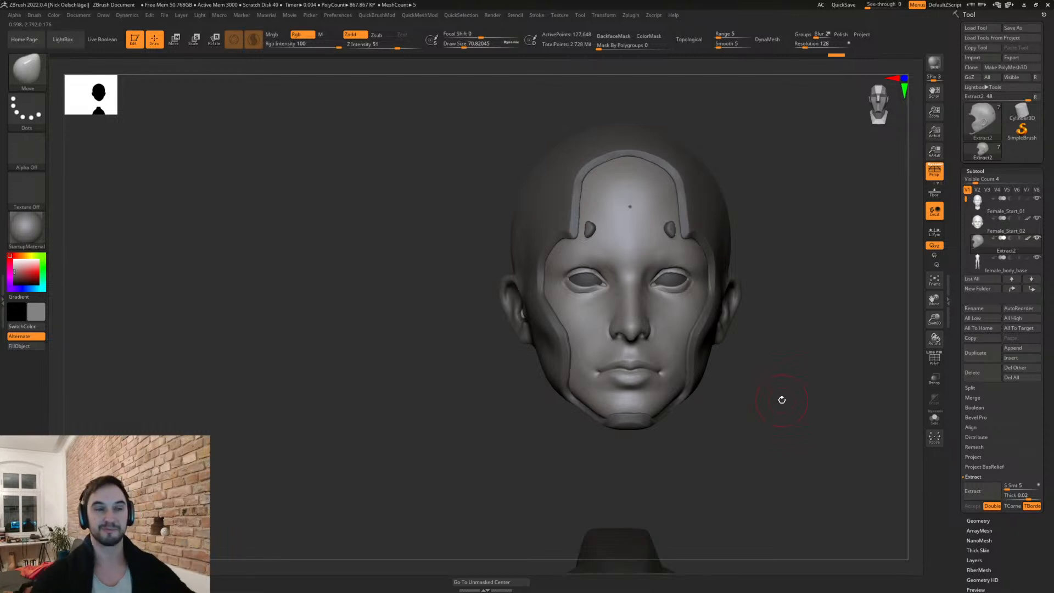
pyautogui.moveTo(779, 195); pyautogui.dragTo(712, 459, button='right')
pyautogui.moveTo(736, 409); pyautogui.dragTo(727, 433, button='right')
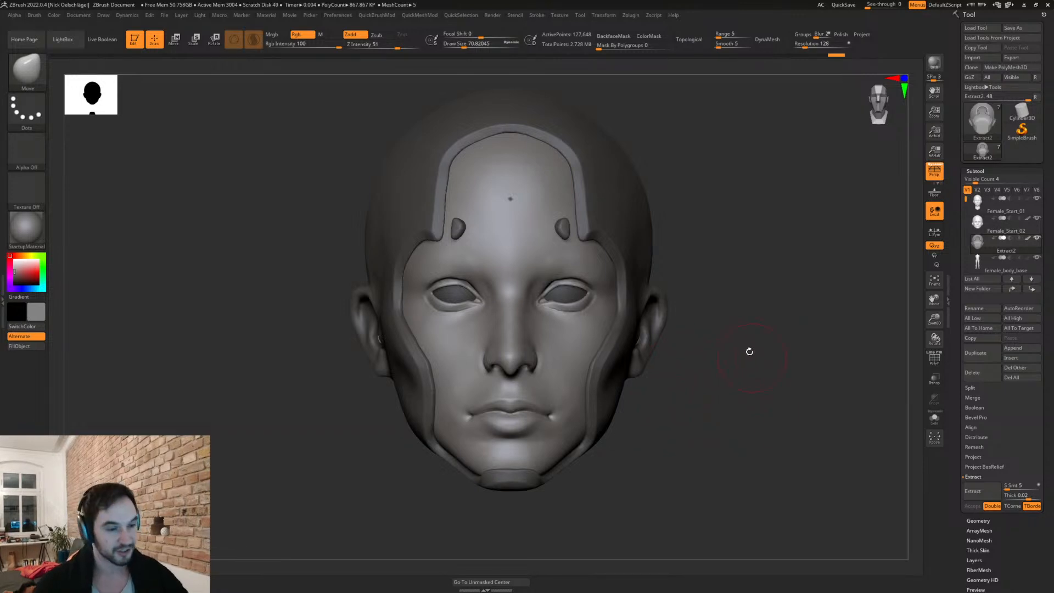
pyautogui.moveTo(666, 388)
pyautogui.mouseDown()
pyautogui.moveTo(686, 440)
pyautogui.moveTo(720, 471)
pyautogui.moveTo(719, 462)
pyautogui.moveTo(736, 492)
pyautogui.moveTo(693, 430)
pyautogui.moveTo(706, 417)
pyautogui.mouseUp()
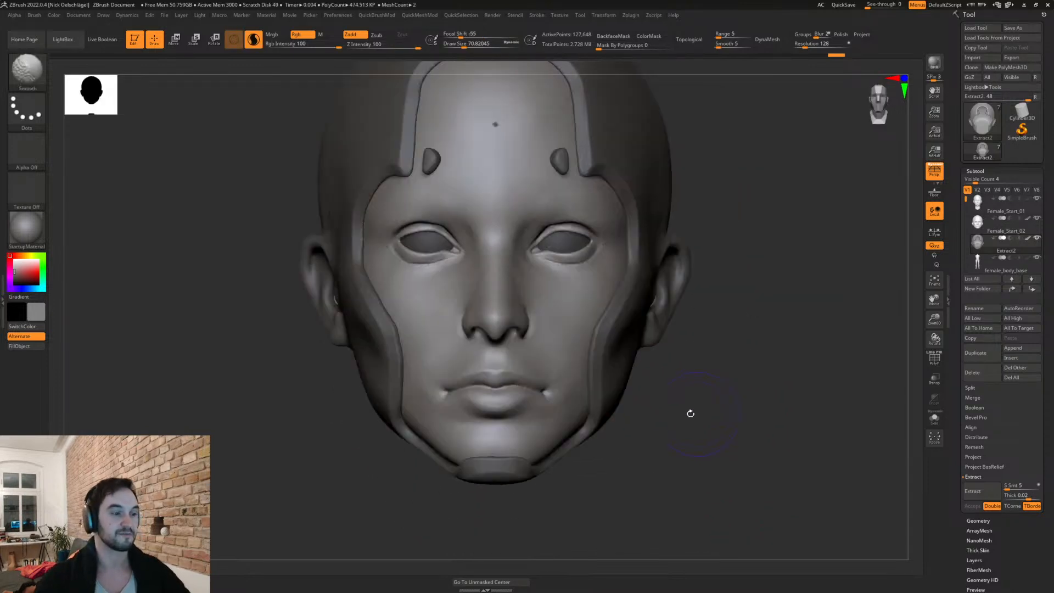
# Step: Refine the corner of the shell's notch above the brow with the Move brush at a draw size of about 51
pyautogui.press('s')
pyautogui.moveTo(565, 330); pyautogui.dragTo(546, 329)
pyautogui.moveTo(666, 371)
pyautogui.mouseDown()
pyautogui.moveTo(695, 466)
pyautogui.moveTo(661, 430)
pyautogui.mouseUp()
pyautogui.keyDown('alt'); pyautogui.moveTo(679, 354); pyautogui.dragTo(699, 412); pyautogui.keyUp('alt')
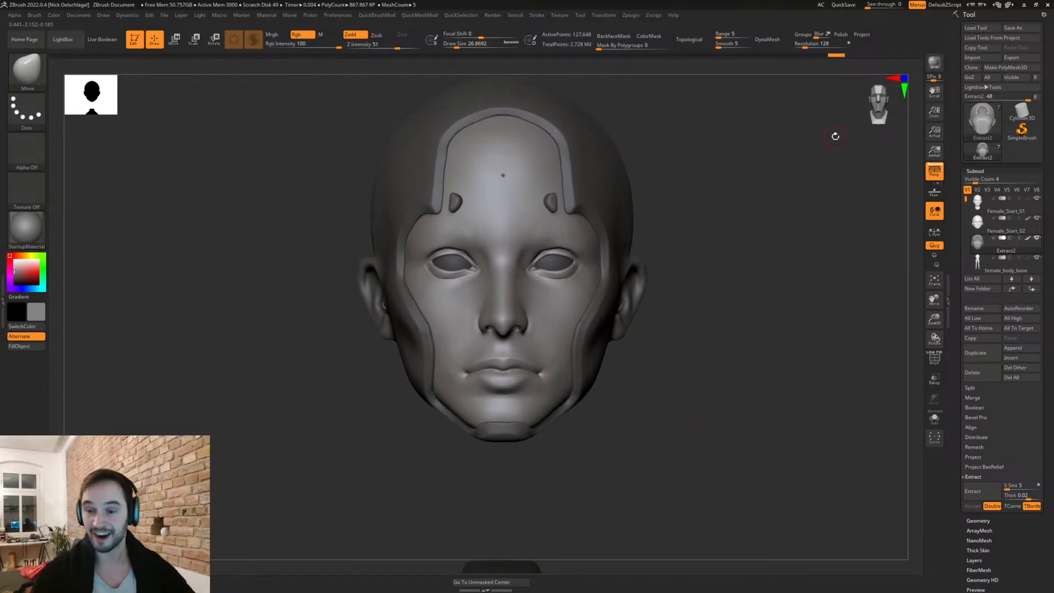
pyautogui.moveTo(630, 344)
pyautogui.mouseDown()
pyautogui.moveTo(661, 378)
pyautogui.moveTo(621, 389)
pyautogui.moveTo(661, 423)
pyautogui.moveTo(668, 417)
pyautogui.mouseUp()
pyautogui.press('s')
pyautogui.moveTo(729, 307); pyautogui.dragTo(653, 308)
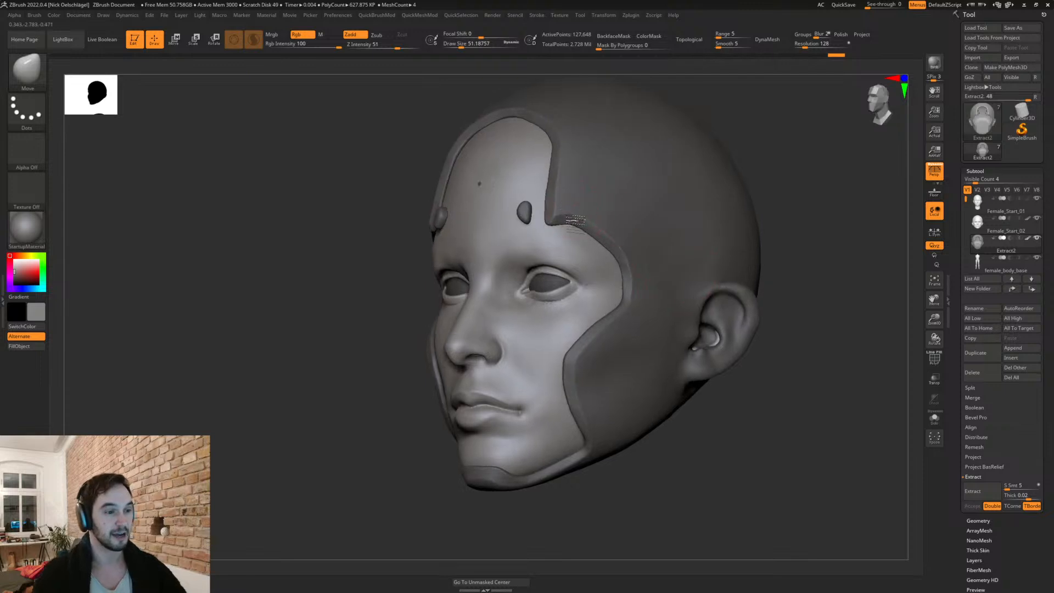
pyautogui.scroll(5, 543, 218)
pyautogui.moveTo(538, 218); pyautogui.dragTo(541, 191)
pyautogui.moveTo(584, 242)
pyautogui.mouseDown(button='right')
pyautogui.moveTo(602, 242)
pyautogui.moveTo(580, 203)
pyautogui.mouseUp(button='right')
pyautogui.moveTo(605, 259)
pyautogui.keyDown('ctrl'); pyautogui.mouseDown(button='right')
pyautogui.moveTo(675, 376)
pyautogui.moveTo(652, 381)
pyautogui.mouseUp(button='right'); pyautogui.keyUp('ctrl')
# Step: Select the head copy, paint its lips grey with the Paint brush at a draw size of about 18, and clean their outline with white
pyautogui.press('s')
pyautogui.moveTo(504, 387); pyautogui.dragTo(498, 388)
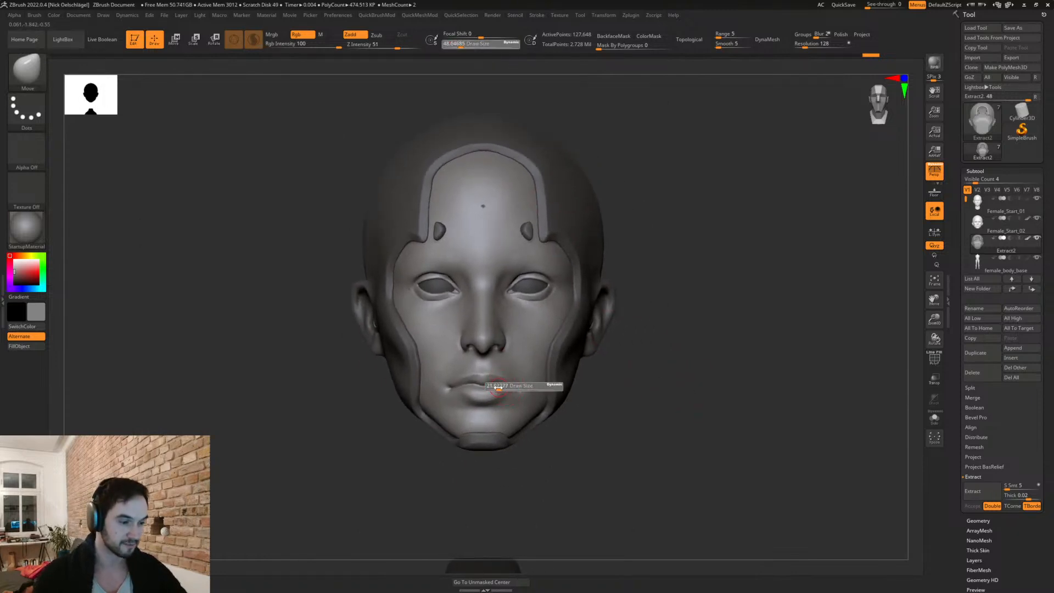
pyautogui.press('b')
pyautogui.press('p')
pyautogui.press('a')
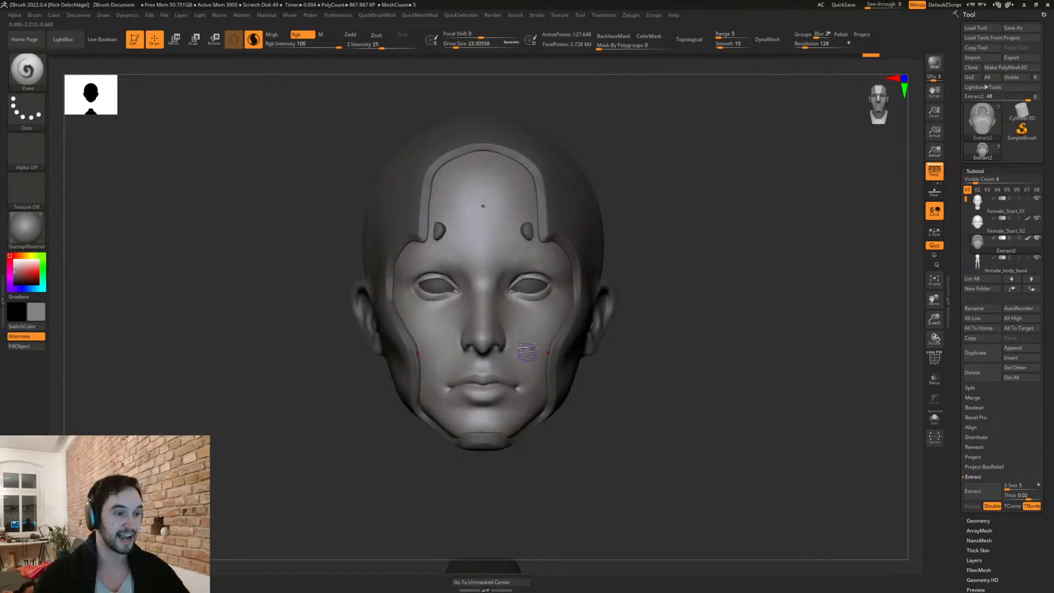
pyautogui.moveTo(604, 376); pyautogui.dragTo(635, 460, button='right')
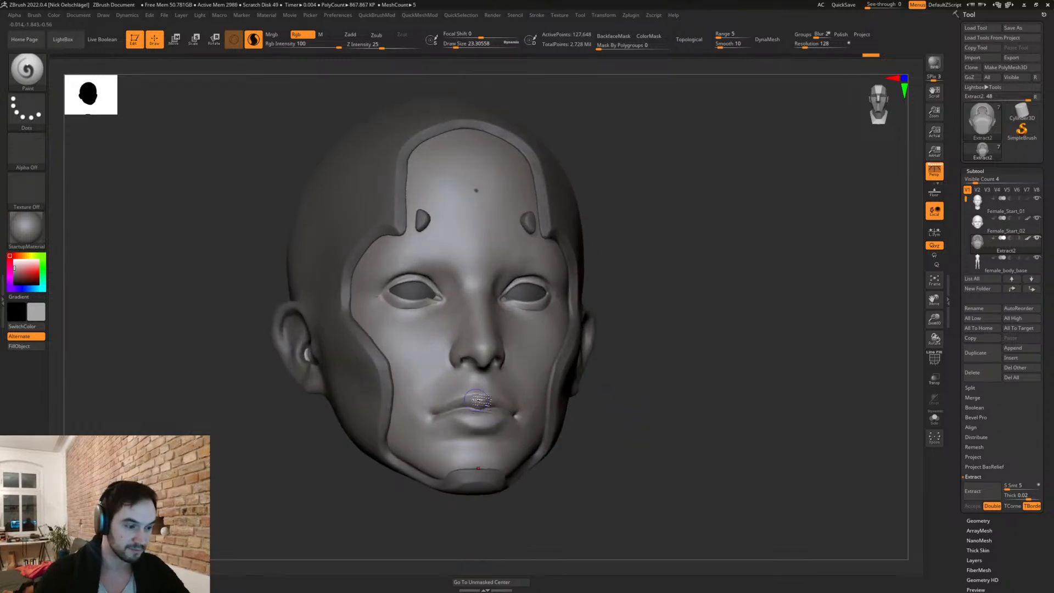
pyautogui.keyDown('alt'); pyautogui.click(535, 437); pyautogui.keyUp('alt')
pyautogui.moveTo(535, 438)
pyautogui.keyDown('ctrl'); pyautogui.mouseDown(button='right')
pyautogui.moveTo(619, 519)
pyautogui.moveTo(624, 541)
pyautogui.mouseUp(button='right'); pyautogui.keyUp('ctrl')
pyautogui.keyDown('alt'); pyautogui.moveTo(769, 406); pyautogui.dragTo(826, 307, button='right'); pyautogui.keyUp('alt')
pyautogui.press('s')
pyautogui.moveTo(567, 308); pyautogui.dragTo(565, 310)
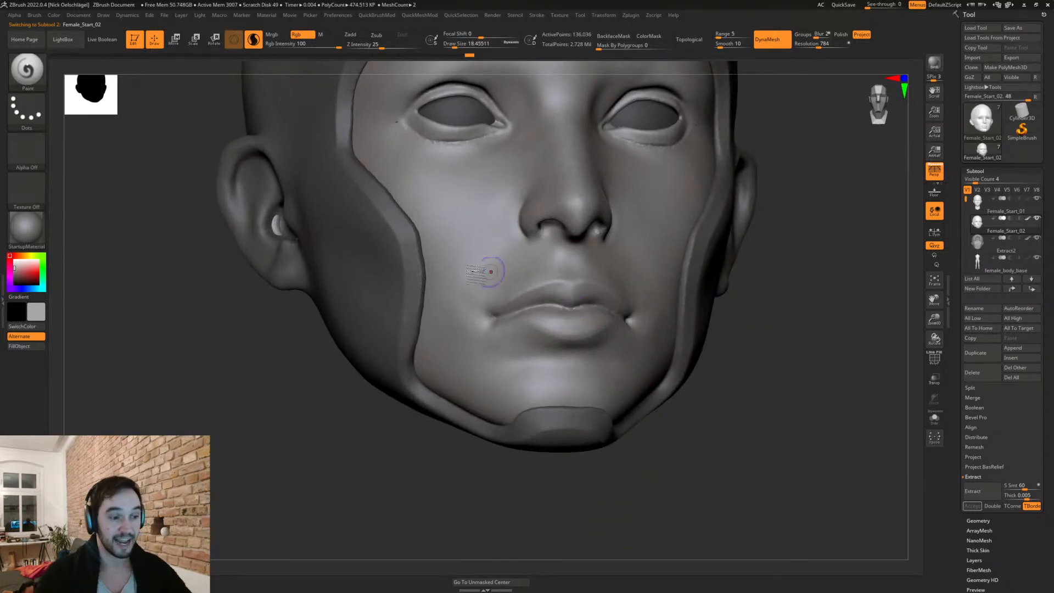
pyautogui.moveTo(497, 313)
pyautogui.mouseDown()
pyautogui.moveTo(563, 288)
pyautogui.moveTo(569, 297)
pyautogui.moveTo(535, 316)
pyautogui.moveTo(596, 313)
pyautogui.mouseUp()
pyautogui.press('c')
pyautogui.moveTo(484, 301)
pyautogui.mouseDown()
pyautogui.moveTo(536, 272)
pyautogui.moveTo(587, 277)
pyautogui.mouseUp()
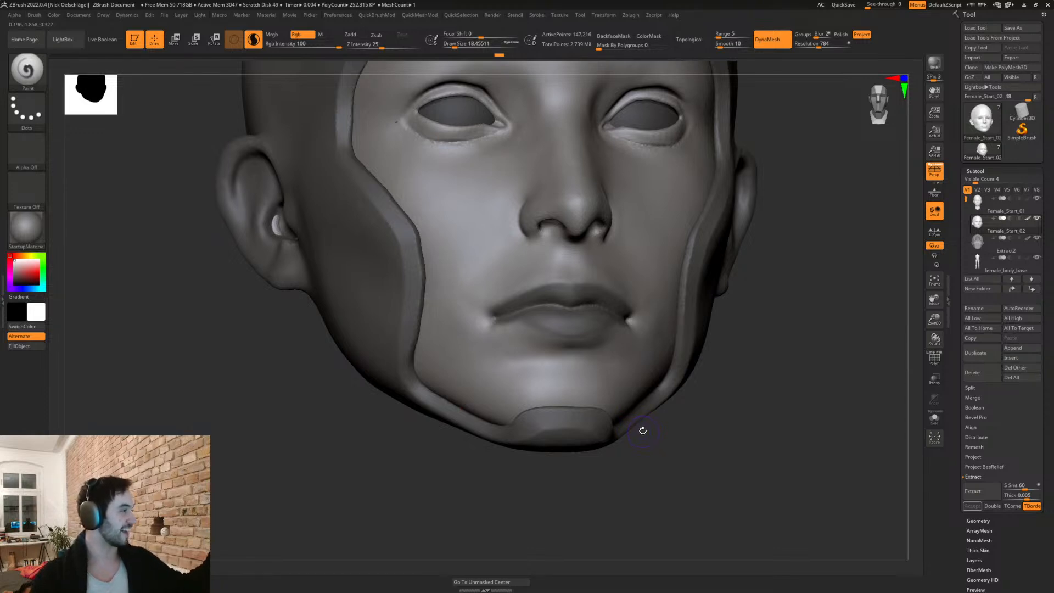
# Step: Sample the grey and paint a vertical stripe on the forehead's centre with a short mirrored mark on each side, undoing stray strokes
pyautogui.moveTo(723, 360)
pyautogui.mouseDown()
pyautogui.moveTo(769, 405)
pyautogui.moveTo(763, 434)
pyautogui.mouseUp()
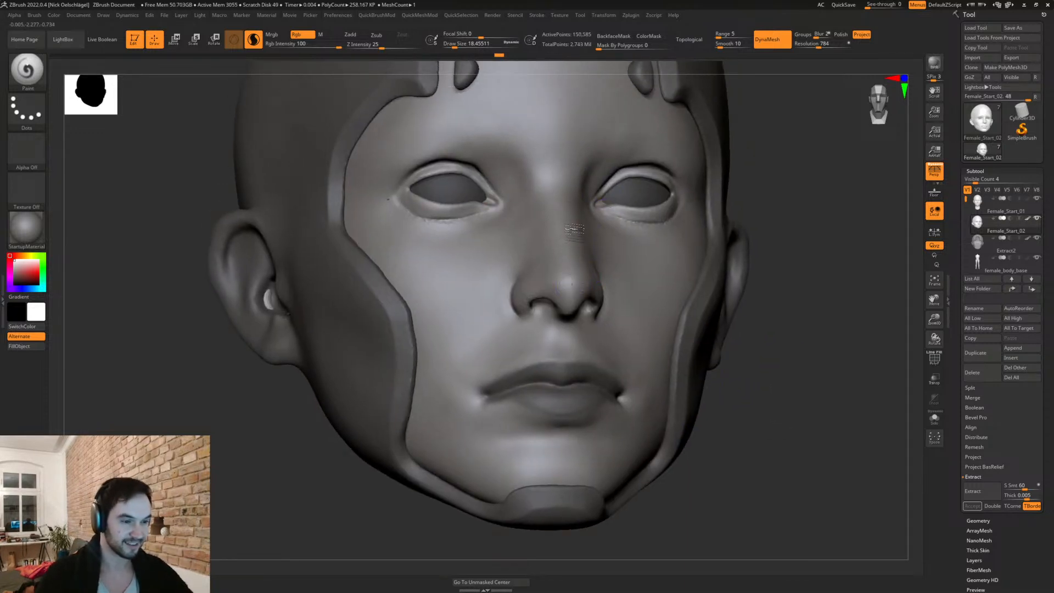
pyautogui.press('c')
pyautogui.keyDown('shift'); pyautogui.moveTo(729, 384); pyautogui.dragTo(786, 407); pyautogui.keyUp('shift')
pyautogui.keyDown('alt'); pyautogui.moveTo(808, 441); pyautogui.dragTo(761, 361); pyautogui.keyUp('alt')
pyautogui.moveTo(535, 192)
pyautogui.mouseDown()
pyautogui.moveTo(534, 144)
pyautogui.moveTo(557, 206)
pyautogui.moveTo(561, 186)
pyautogui.moveTo(536, 222)
pyautogui.moveTo(549, 203)
pyautogui.mouseUp()
pyautogui.hotkey('ctrl', 'z')
pyautogui.hotkey('ctrl', 'z')
pyautogui.moveTo(536, 126)
pyautogui.mouseDown()
pyautogui.moveTo(556, 134)
pyautogui.moveTo(560, 167)
pyautogui.moveTo(571, 163)
pyautogui.mouseUp()
pyautogui.hotkey('ctrl', 'z')
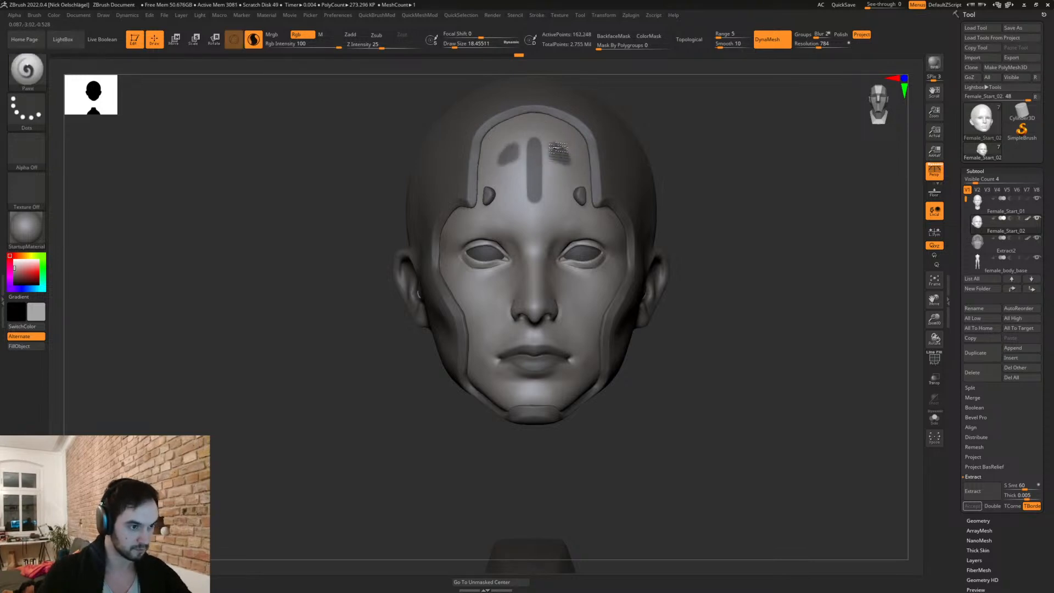
# Step: Sample white and trim the forehead markings into angular shapes, tapering the central stripe to points
pyautogui.press('c')
pyautogui.moveTo(542, 128); pyautogui.dragTo(552, 170)
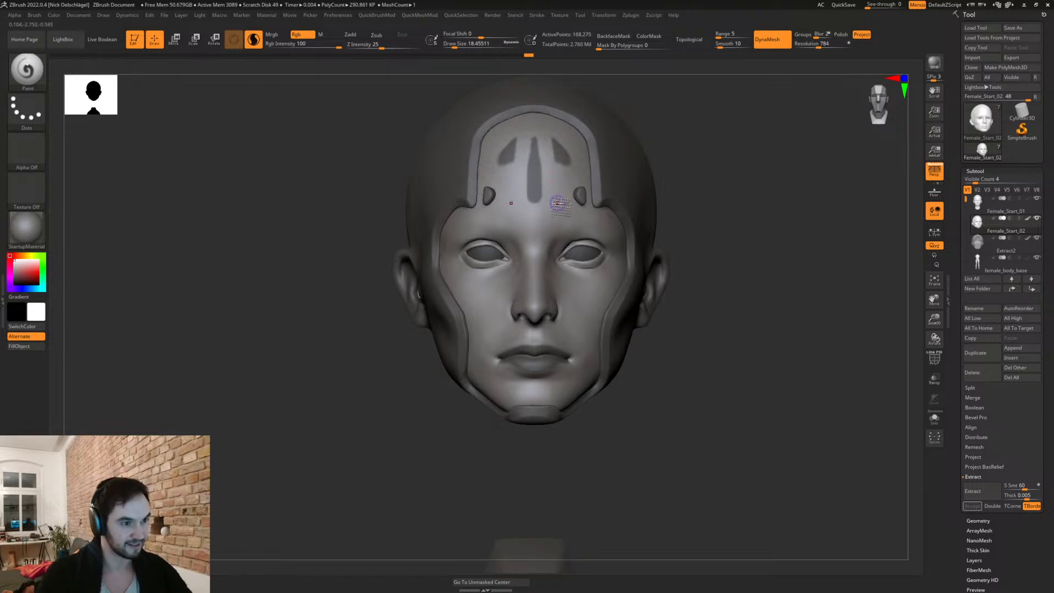
pyautogui.moveTo(740, 339)
pyautogui.keyDown('alt'); pyautogui.mouseDown()
pyautogui.moveTo(737, 388)
pyautogui.moveTo(692, 184)
pyautogui.mouseUp(); pyautogui.keyUp('alt')
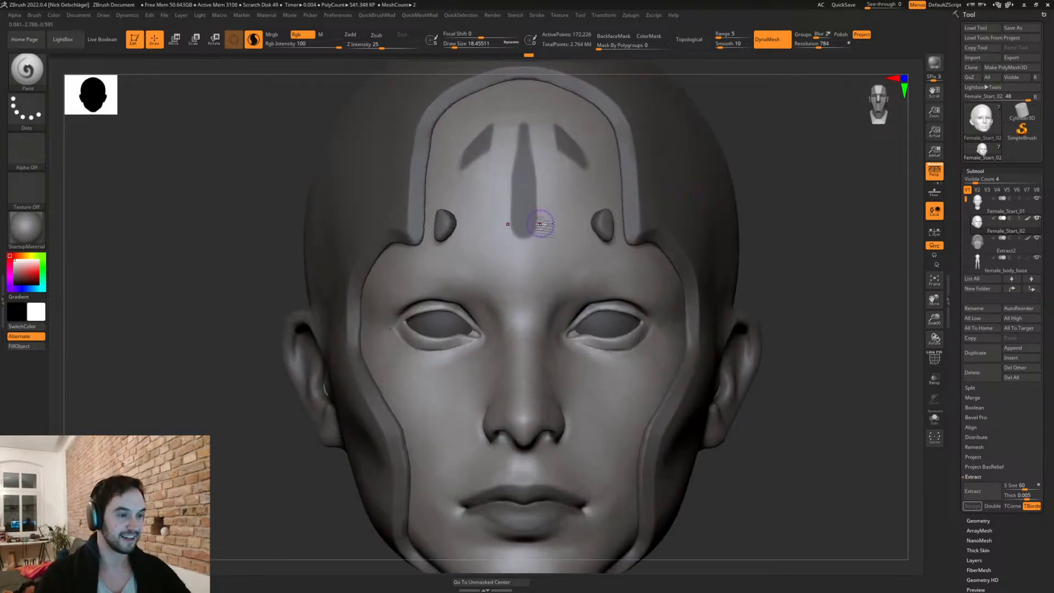
pyautogui.moveTo(553, 204); pyautogui.dragTo(541, 217)
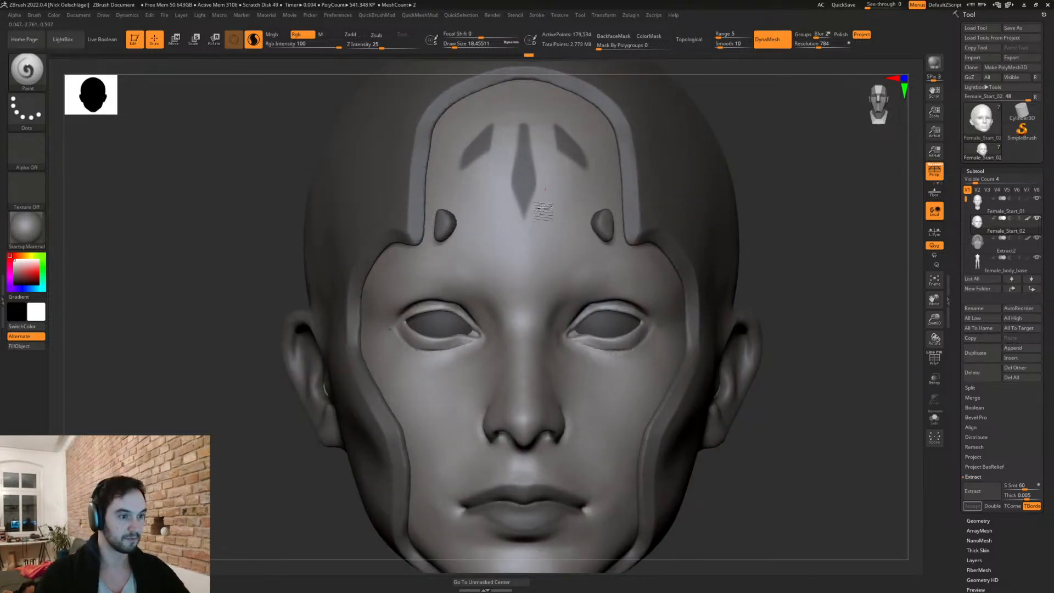
pyautogui.keyDown('alt'); pyautogui.moveTo(777, 411); pyautogui.dragTo(697, 289); pyautogui.keyUp('alt')
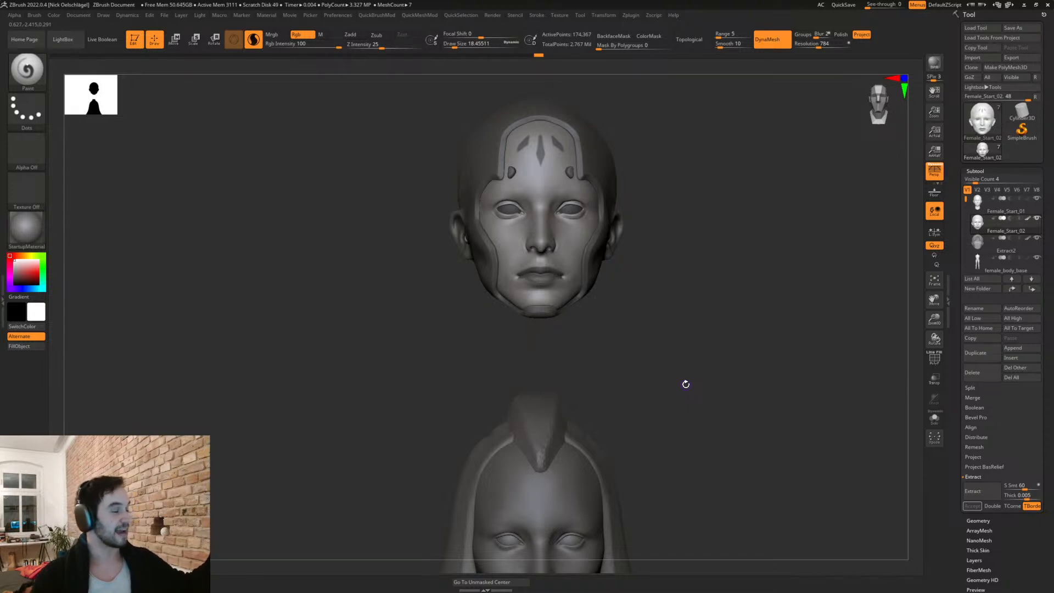
# Step: Select the extracted shell and adjust its rim above the forehead with the Move brush at a draw size of 112
pyautogui.keyDown('alt'); pyautogui.moveTo(680, 365); pyautogui.dragTo(730, 248); pyautogui.keyUp('alt')
pyautogui.press('b')
pyautogui.press('m')
pyautogui.press('v')
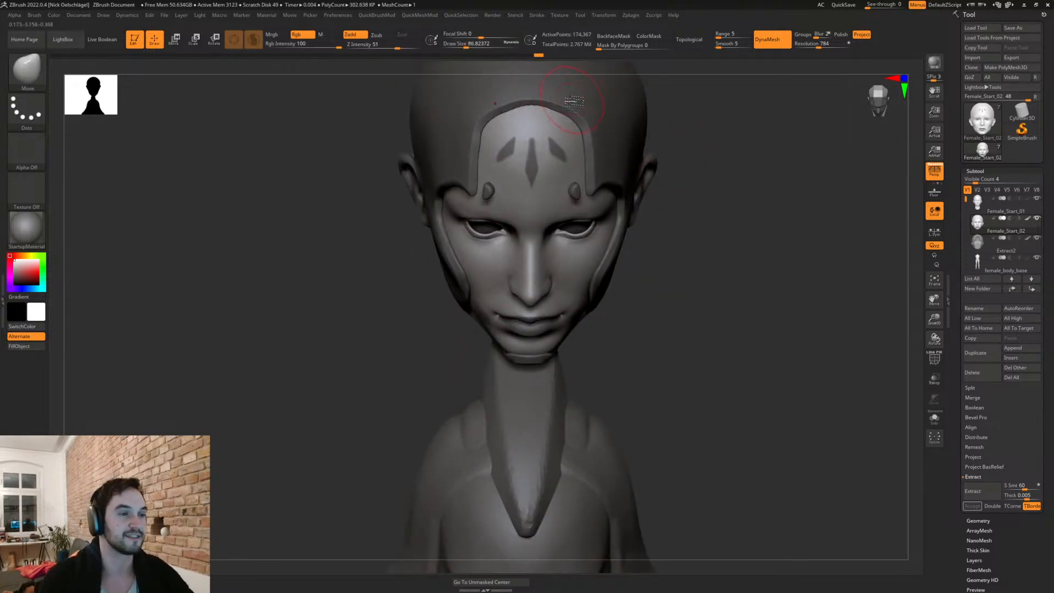
pyautogui.keyDown('alt'); pyautogui.click(540, 106); pyautogui.keyUp('alt')
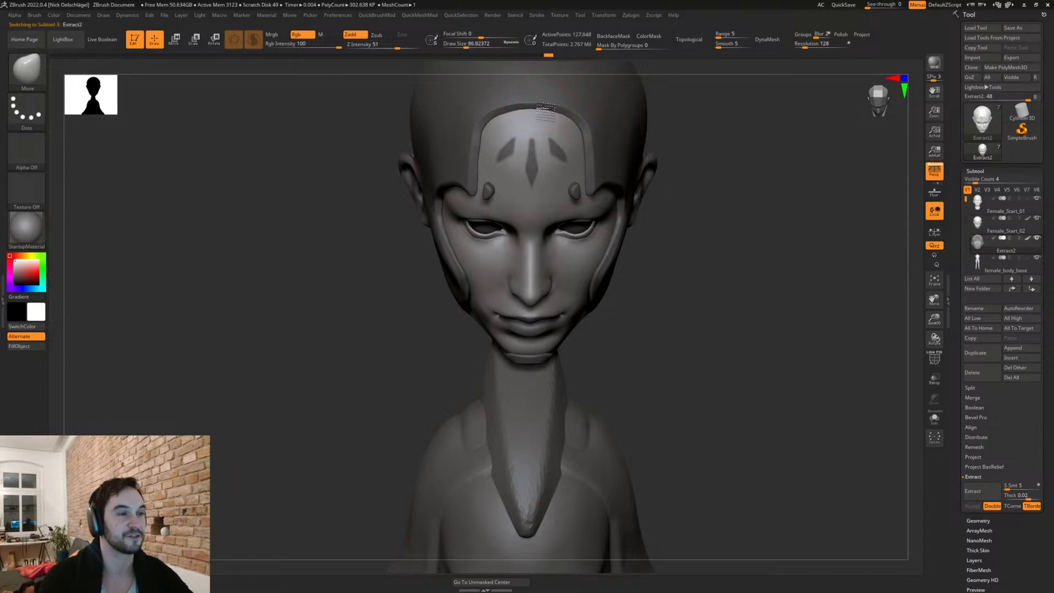
pyautogui.keyDown('shift'); pyautogui.moveTo(696, 284); pyautogui.dragTo(635, 172); pyautogui.keyUp('shift')
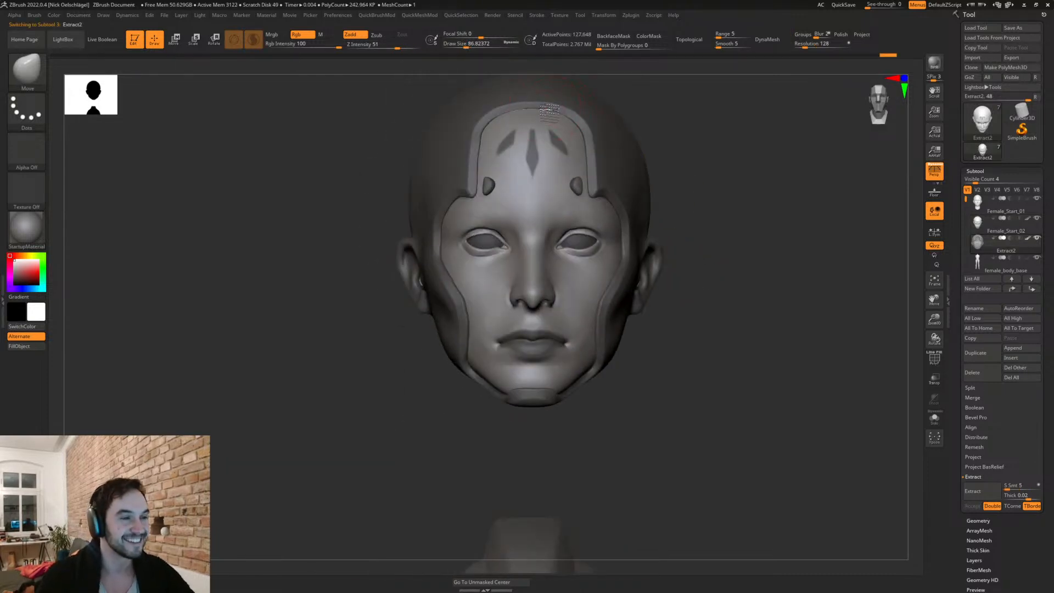
pyautogui.press('ctrl')
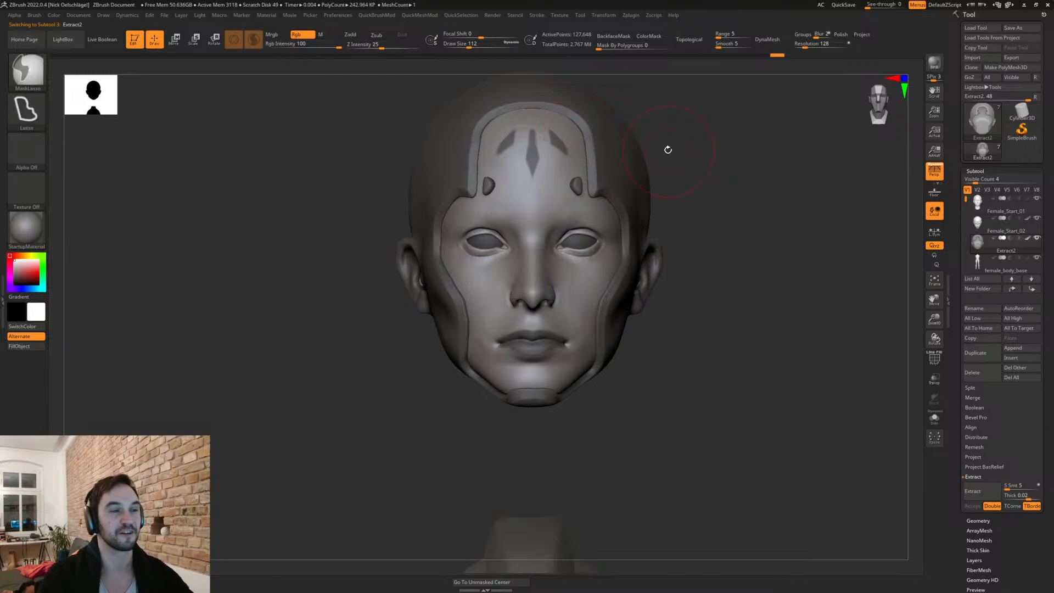
pyautogui.moveTo(687, 169)
pyautogui.mouseDown()
pyautogui.moveTo(635, 146)
pyautogui.moveTo(598, 181)
pyautogui.mouseUp()
# Step: Adjust the shell's rim at the side of the forehead with the Move Topological brush at a draw size of about 80
pyautogui.moveTo(600, 162)
pyautogui.mouseDown(button='right')
pyautogui.moveTo(635, 188)
pyautogui.moveTo(755, 192)
pyautogui.mouseUp(button='right')
pyautogui.press('b')
pyautogui.press('m')
pyautogui.press('t')
pyautogui.moveTo(590, 185); pyautogui.dragTo(601, 202, button='right')
pyautogui.moveTo(606, 183); pyautogui.dragTo(610, 185)
pyautogui.moveTo(621, 207)
pyautogui.mouseDown(button='right')
pyautogui.moveTo(732, 389)
pyautogui.moveTo(671, 378)
pyautogui.mouseUp(button='right')
pyautogui.moveTo(733, 295); pyautogui.dragTo(675, 357, button='right')
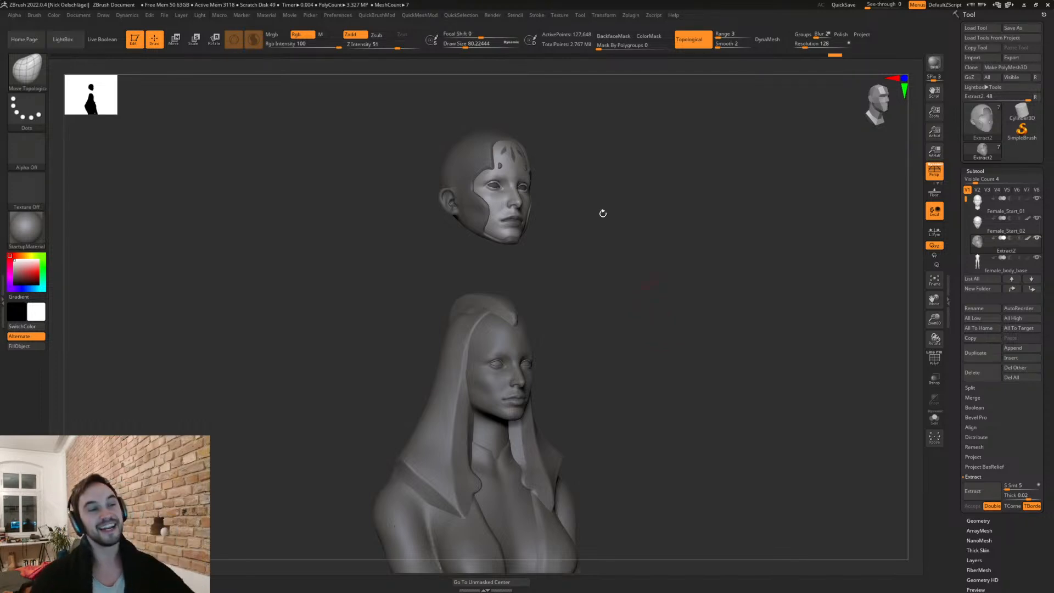
# Step: Try to reshape the shell's ear with the Move brush at a draw size of about 187
pyautogui.moveTo(570, 232)
pyautogui.mouseDown()
pyautogui.moveTo(570, 252)
pyautogui.moveTo(555, 252)
pyautogui.moveTo(600, 236)
pyautogui.moveTo(626, 316)
pyautogui.moveTo(626, 306)
pyautogui.mouseUp()
pyautogui.press('s')
pyautogui.click(631, 306)
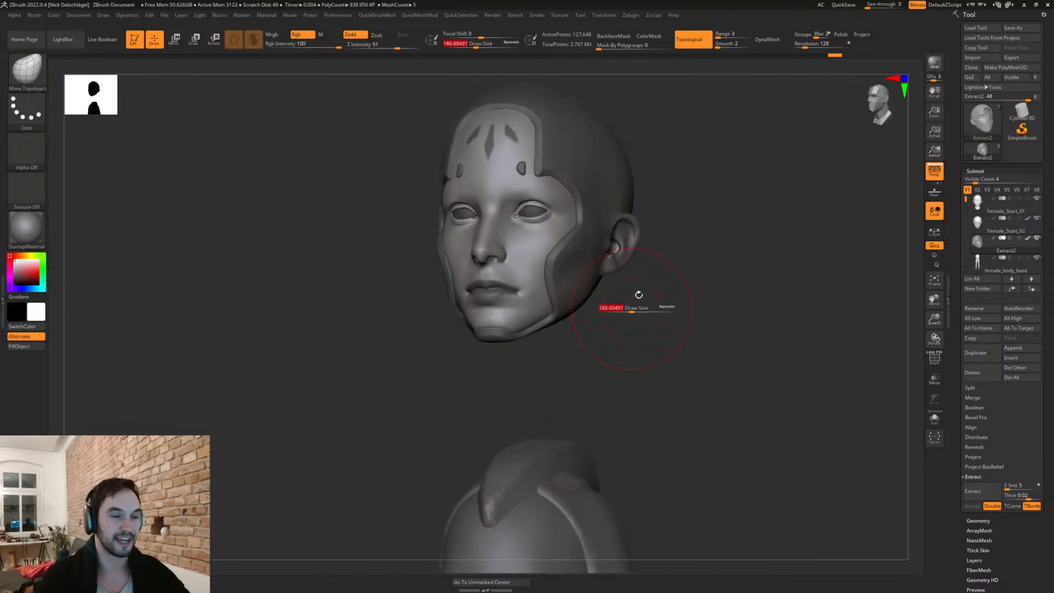
pyautogui.press('b')
pyautogui.press('m')
pyautogui.press('v')
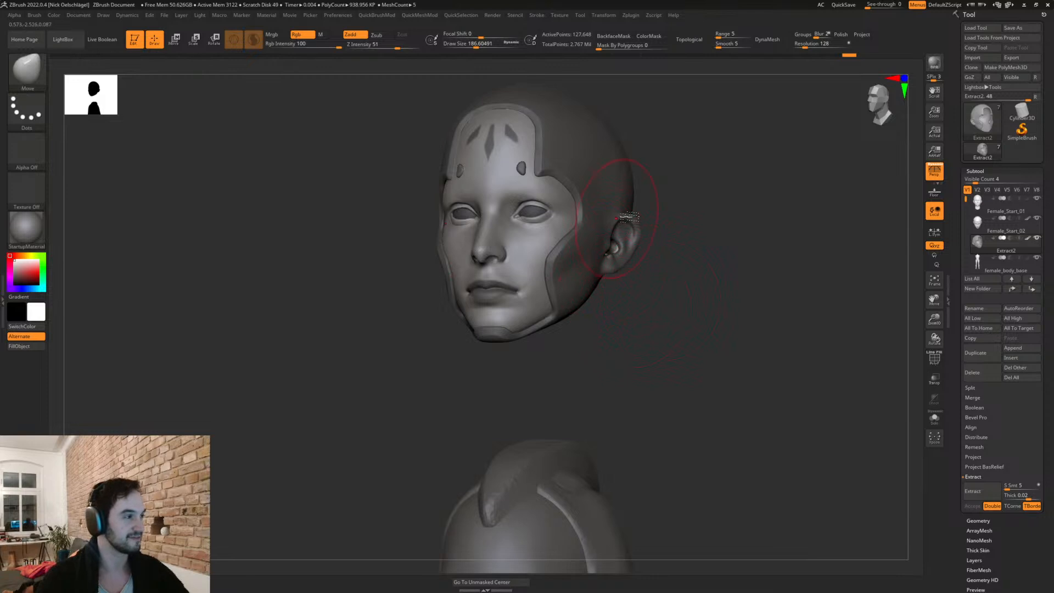
pyautogui.moveTo(627, 251)
pyautogui.mouseDown()
pyautogui.moveTo(589, 283)
pyautogui.moveTo(622, 261)
pyautogui.mouseUp()
pyautogui.hotkey('ctrl', 'z')
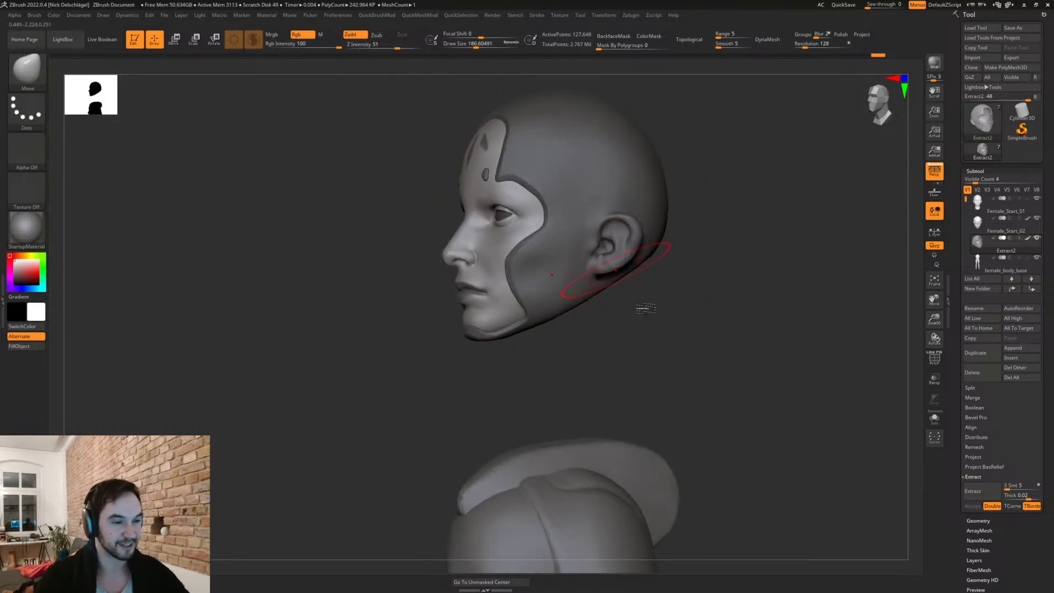
# Step: Fill in the shell ear's inner detail with the Clay brush at a draw size of about 59 and smooth it
pyautogui.moveTo(604, 316); pyautogui.dragTo(649, 320)
pyautogui.press('s')
pyautogui.moveTo(624, 253)
pyautogui.mouseDown()
pyautogui.moveTo(605, 253)
pyautogui.moveTo(612, 229)
pyautogui.moveTo(607, 251)
pyautogui.mouseUp()
pyautogui.press('s')
pyautogui.press('b')
pyautogui.press('c')
pyautogui.press('l')
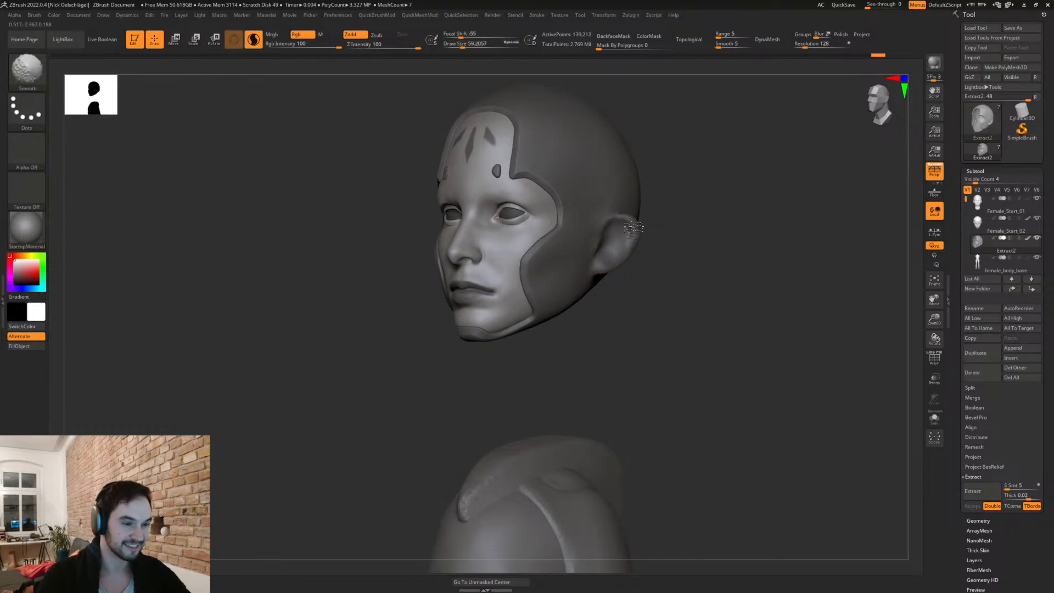
# Step: Inflate the ear into a plain rounded cover, refine it with the Clay brush, and switch off colour painting
pyautogui.press('b')
pyautogui.press('i')
pyautogui.press('n')
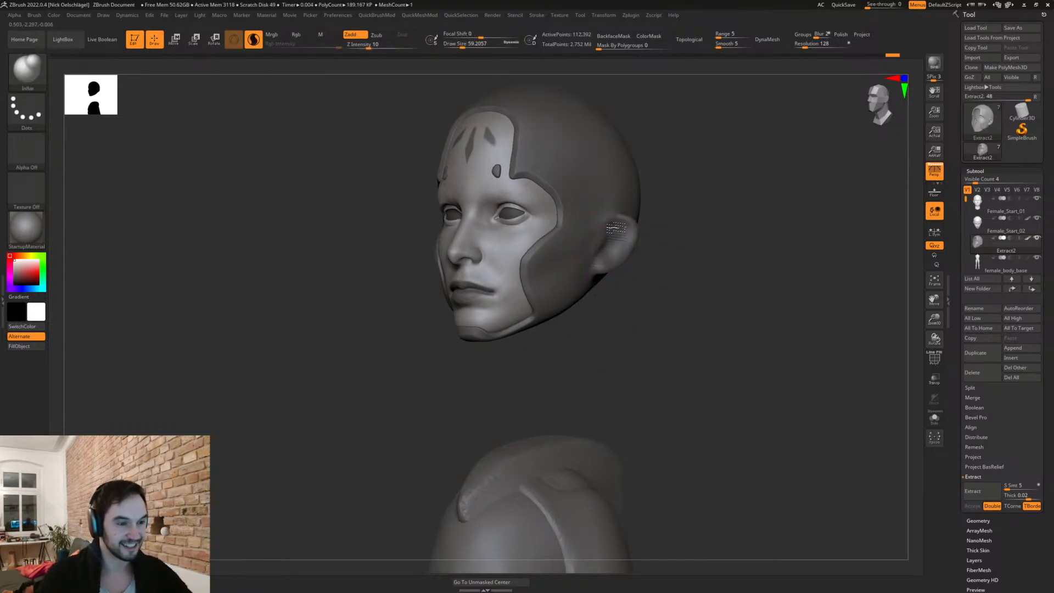
pyautogui.moveTo(613, 254); pyautogui.dragTo(618, 230)
pyautogui.moveTo(642, 272)
pyautogui.mouseDown()
pyautogui.moveTo(593, 263)
pyautogui.moveTo(622, 244)
pyautogui.moveTo(582, 275)
pyautogui.mouseUp()
pyautogui.press('b')
pyautogui.press('c')
pyautogui.press('l')
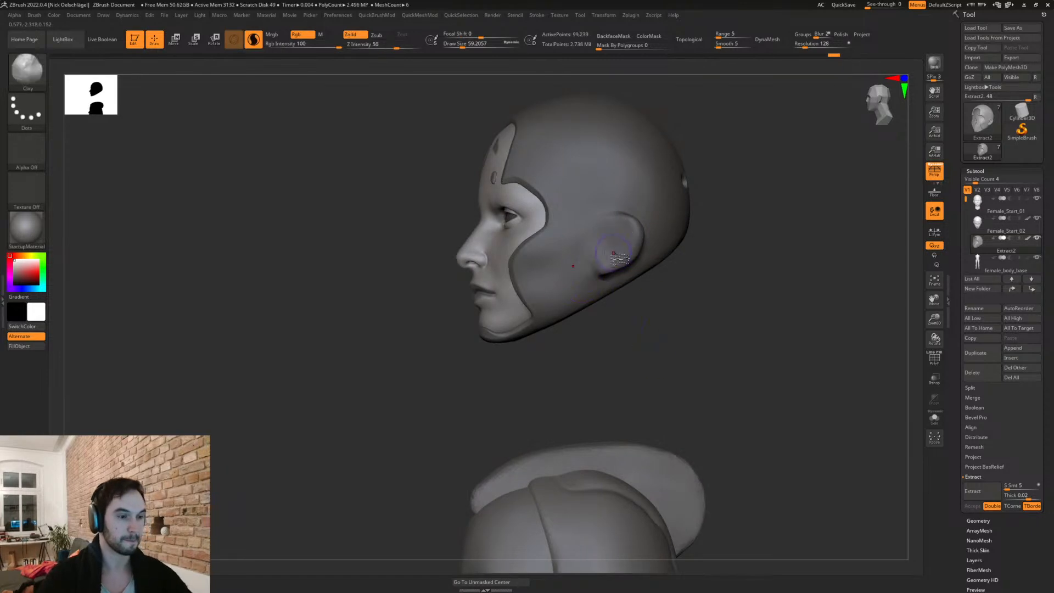
pyautogui.moveTo(657, 351); pyautogui.dragTo(669, 346)
pyautogui.click(312, 35)
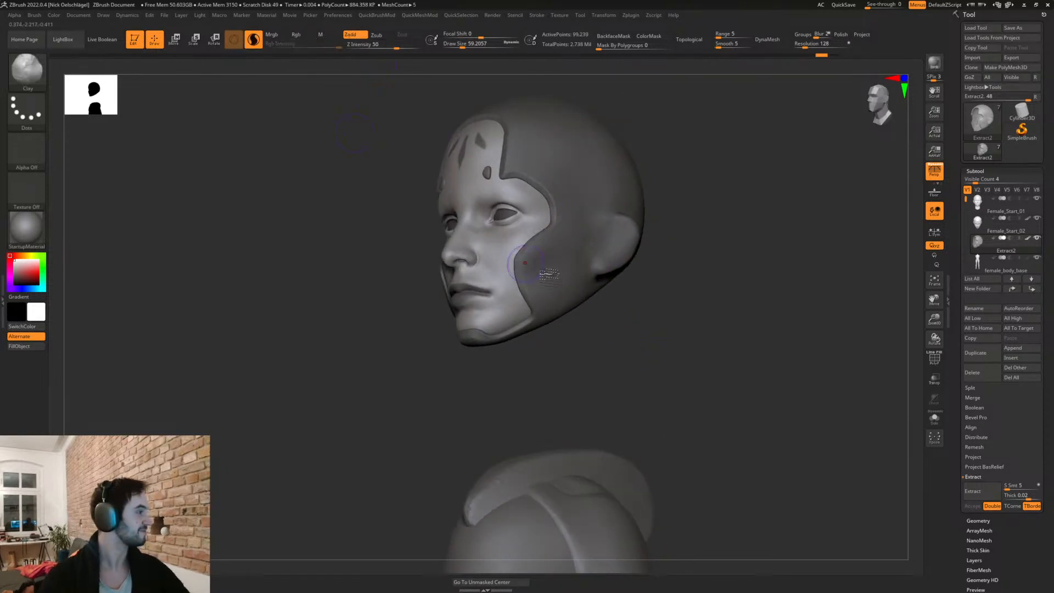
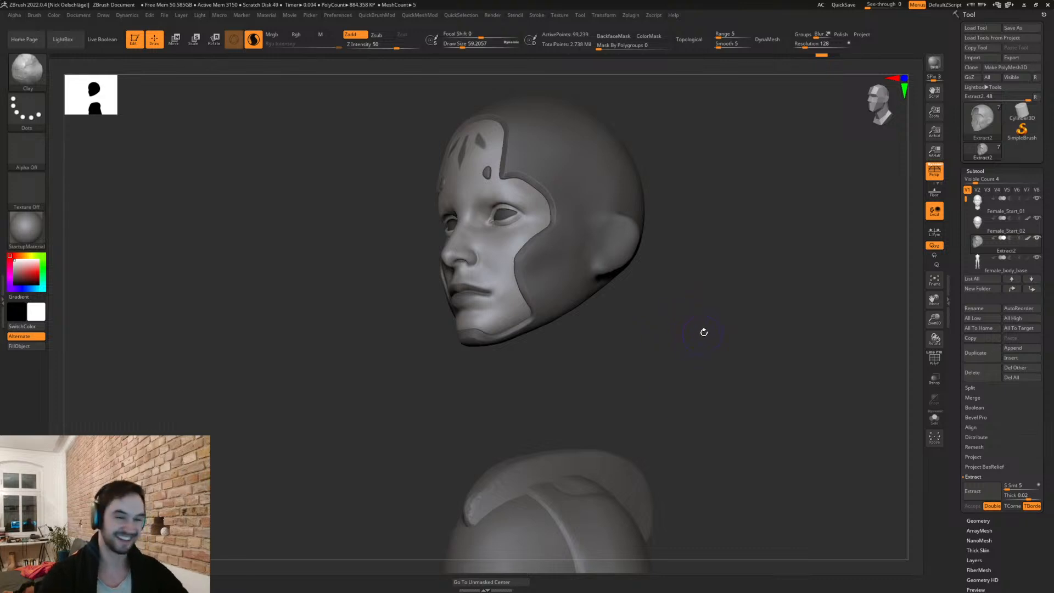
# Step: Carve a curved seam from the shell's jaw up past the ear with DamStandard at a draw size of about 31, undoing stray strokes
pyautogui.moveTo(695, 301)
pyautogui.mouseDown()
pyautogui.moveTo(689, 348)
pyautogui.moveTo(614, 380)
pyautogui.moveTo(595, 322)
pyautogui.moveTo(621, 327)
pyautogui.moveTo(652, 300)
pyautogui.moveTo(626, 304)
pyautogui.moveTo(659, 317)
pyautogui.mouseUp()
pyautogui.press('b')
pyautogui.press('d')
pyautogui.press('s')
pyautogui.moveTo(548, 426); pyautogui.dragTo(522, 393)
pyautogui.press('s')
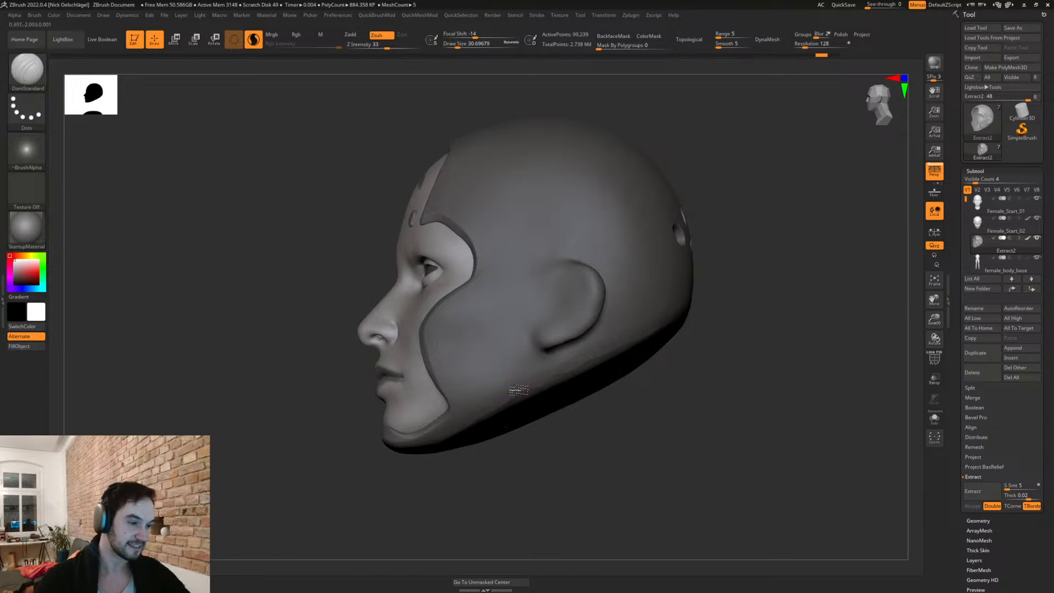
pyautogui.moveTo(546, 252); pyautogui.dragTo(618, 222)
pyautogui.moveTo(619, 223); pyautogui.dragTo(622, 273, button='right')
pyautogui.hotkey('ctrl', 'z')
pyautogui.moveTo(479, 335)
pyautogui.mouseDown()
pyautogui.moveTo(501, 302)
pyautogui.moveTo(493, 244)
pyautogui.mouseUp()
pyautogui.hotkey('ctrl', 'z')
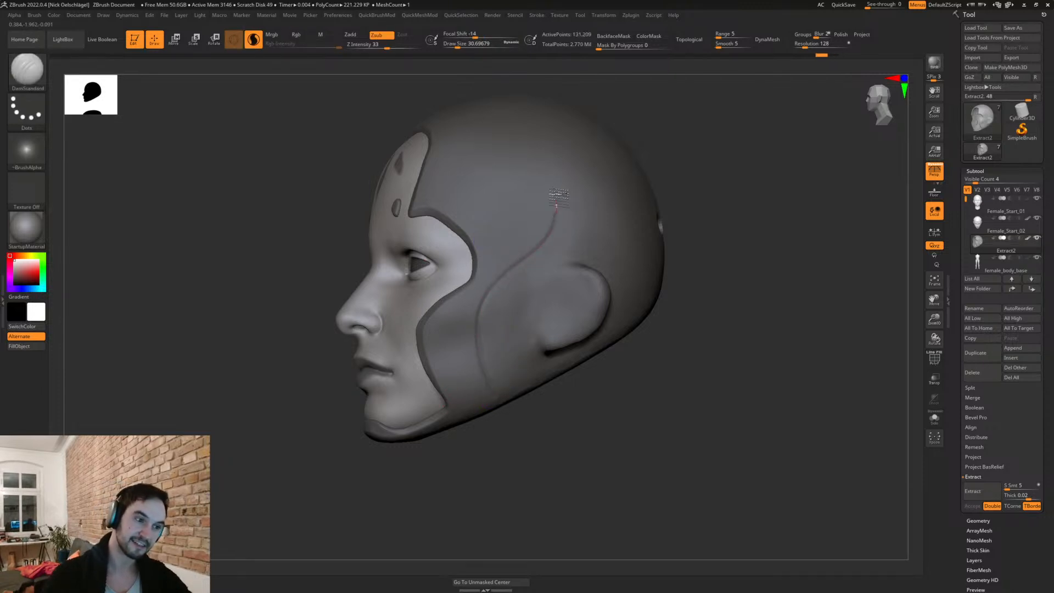
# Step: Extend the carved seam from above the ear over the crown of the shell
pyautogui.moveTo(548, 167); pyautogui.dragTo(549, 167)
pyautogui.moveTo(682, 130); pyautogui.dragTo(555, 208, button='right')
pyautogui.moveTo(548, 186); pyautogui.dragTo(648, 113)
pyautogui.keyDown('alt'); pyautogui.moveTo(733, 80); pyautogui.dragTo(626, 271, button='right'); pyautogui.keyUp('alt')
pyautogui.moveTo(586, 290); pyautogui.dragTo(616, 181)
pyautogui.moveTo(631, 324); pyautogui.dragTo(674, 328, button='right')
# Step: Inflate the details on the shell's back at a draw size of about 62 and set the DynaMesh resolution to 552
pyautogui.press('s')
pyautogui.moveTo(674, 324)
pyautogui.mouseDown()
pyautogui.moveTo(661, 351)
pyautogui.moveTo(690, 327)
pyautogui.moveTo(665, 321)
pyautogui.moveTo(661, 357)
pyautogui.moveTo(692, 329)
pyautogui.moveTo(696, 351)
pyautogui.mouseUp()
pyautogui.keyDown('ctrl'); pyautogui.keyDown('shift'); pyautogui.click(673, 319); pyautogui.keyUp('shift'); pyautogui.keyUp('ctrl')
pyautogui.press('b')
pyautogui.press('i')
pyautogui.press('n')
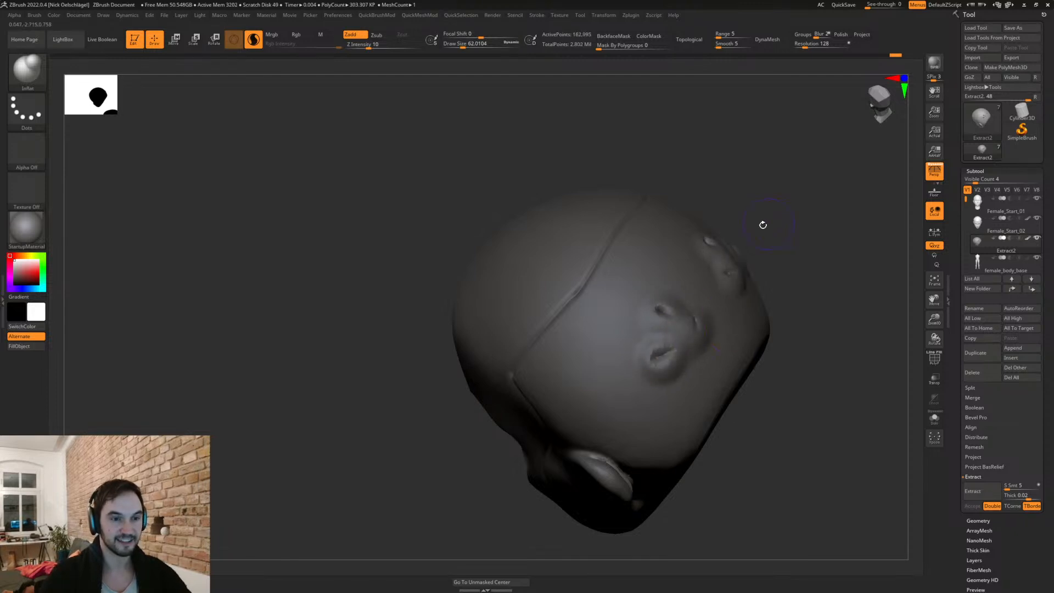
pyautogui.click(813, 45)
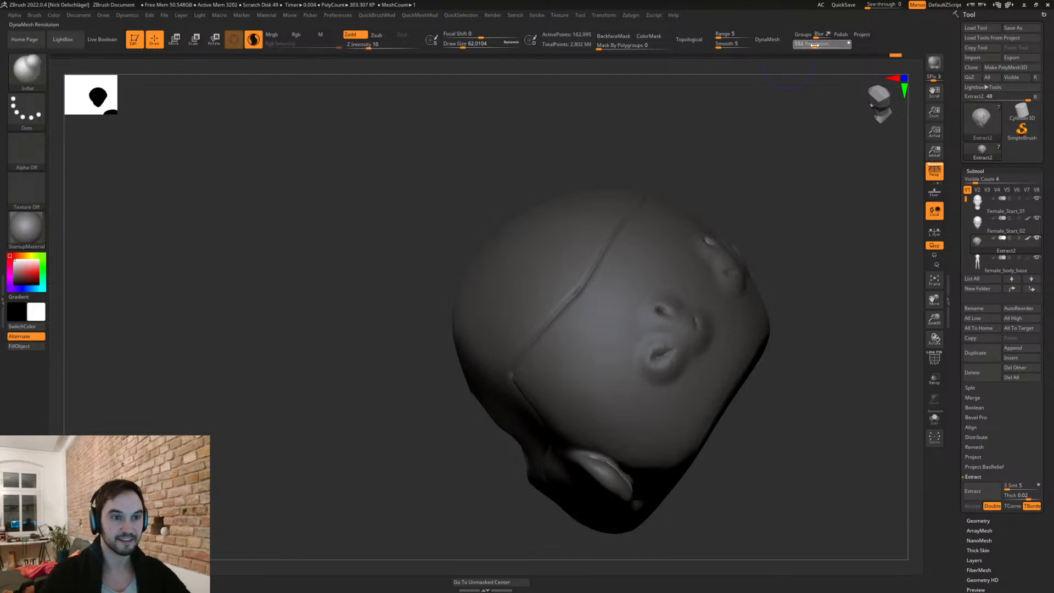
# Step: Remesh the shell with DynaMesh and flatten the surfaces at the back of the head with the TrimDynamic brush
pyautogui.moveTo(793, 183)
pyautogui.mouseDown()
pyautogui.moveTo(748, 318)
pyautogui.moveTo(667, 346)
pyautogui.moveTo(682, 326)
pyautogui.moveTo(671, 362)
pyautogui.moveTo(681, 268)
pyautogui.moveTo(796, 203)
pyautogui.mouseUp()
pyautogui.press('b')
pyautogui.press('t')
pyautogui.press('d')
pyautogui.moveTo(796, 219); pyautogui.dragTo(768, 264)
pyautogui.moveTo(690, 345)
pyautogui.mouseDown()
pyautogui.moveTo(666, 390)
pyautogui.moveTo(704, 306)
pyautogui.moveTo(666, 423)
pyautogui.mouseUp()
pyautogui.moveTo(769, 510)
pyautogui.mouseDown()
pyautogui.moveTo(824, 432)
pyautogui.moveTo(864, 303)
pyautogui.mouseUp()
pyautogui.keyDown('alt'); pyautogui.moveTo(849, 225); pyautogui.dragTo(633, 392); pyautogui.keyUp('alt')
pyautogui.moveTo(734, 246); pyautogui.dragTo(652, 381)
# Step: Try to move the shell vertically with the transform gizmo
pyautogui.press('w')
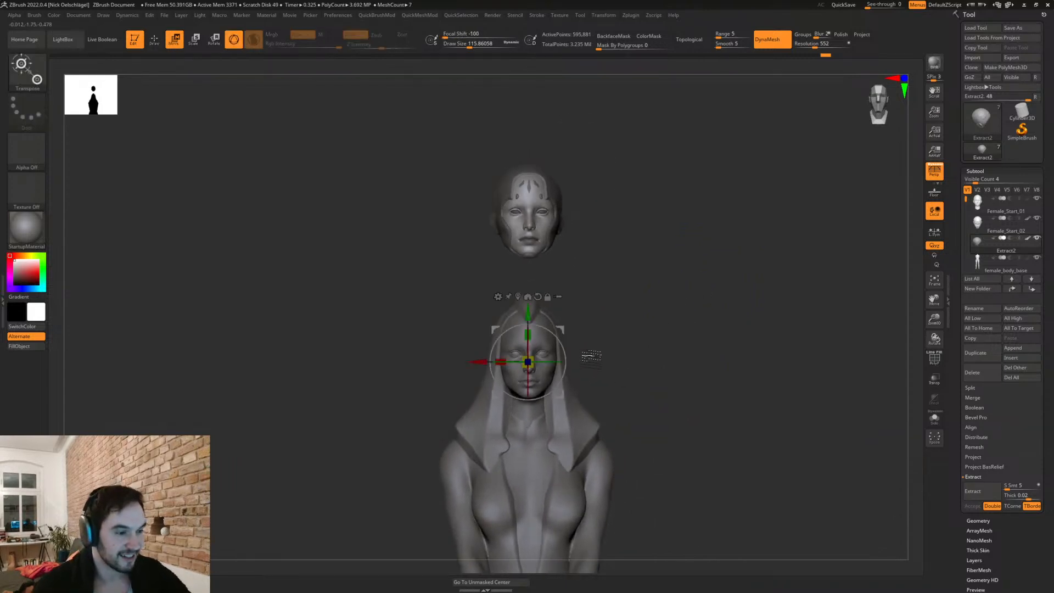
pyautogui.keyDown('alt'); pyautogui.moveTo(633, 342); pyautogui.dragTo(602, 325); pyautogui.keyUp('alt')
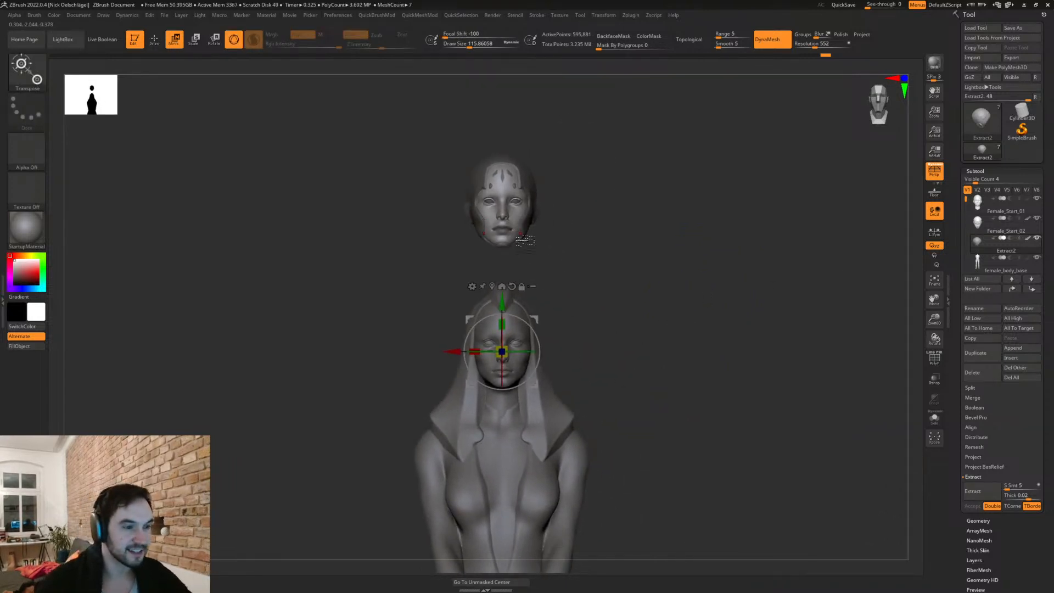
pyautogui.moveTo(502, 300); pyautogui.dragTo(503, 154)
pyautogui.keyDown('alt'); pyautogui.moveTo(586, 210); pyautogui.dragTo(900, 304); pyautogui.keyUp('alt')
pyautogui.moveTo(667, 311)
pyautogui.mouseDown()
pyautogui.moveTo(684, 315)
pyautogui.moveTo(653, 311)
pyautogui.mouseUp()
pyautogui.moveTo(502, 157); pyautogui.dragTo(502, 215)
pyautogui.hotkey('ctrl', 'z')
# Step: Select the separate head copy Female_Start_02 and merge it down with the extracted shell
pyautogui.click(979, 225)
pyautogui.hotkey('ctrl', 'z')
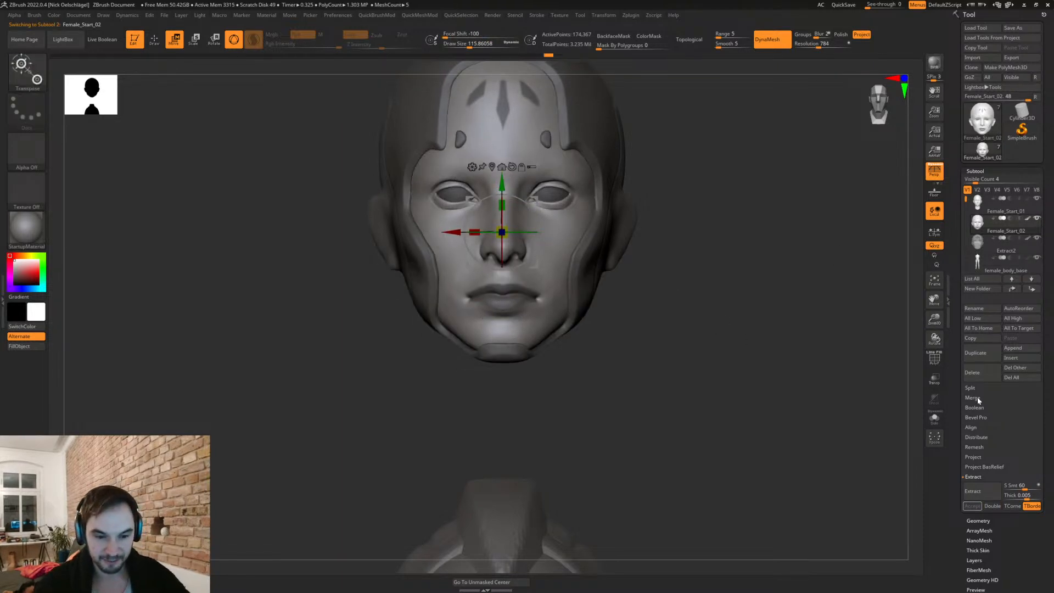
pyautogui.click(978, 399)
pyautogui.click(980, 408)
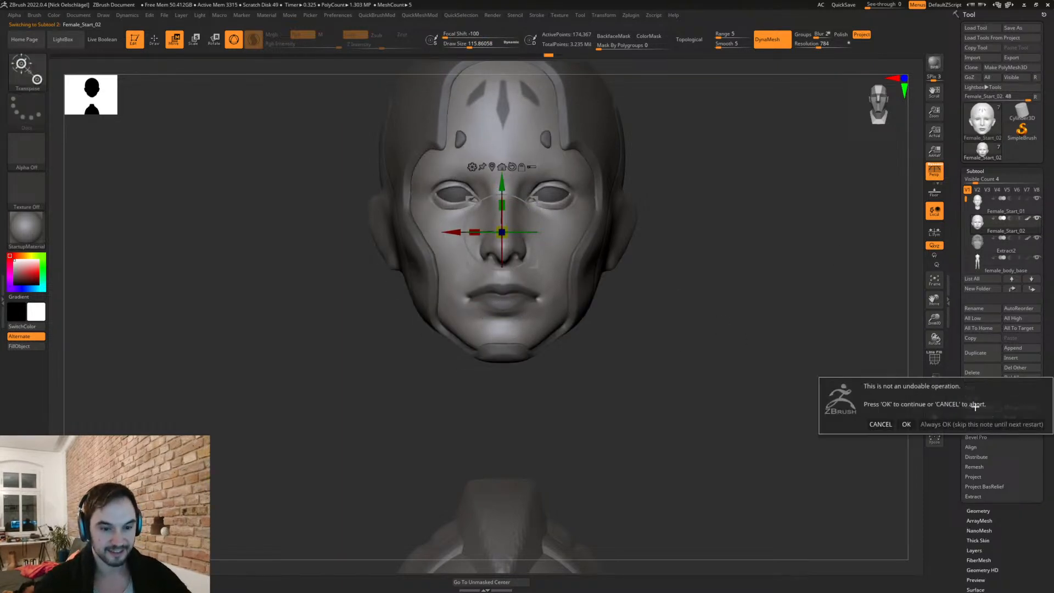
pyautogui.click(908, 425)
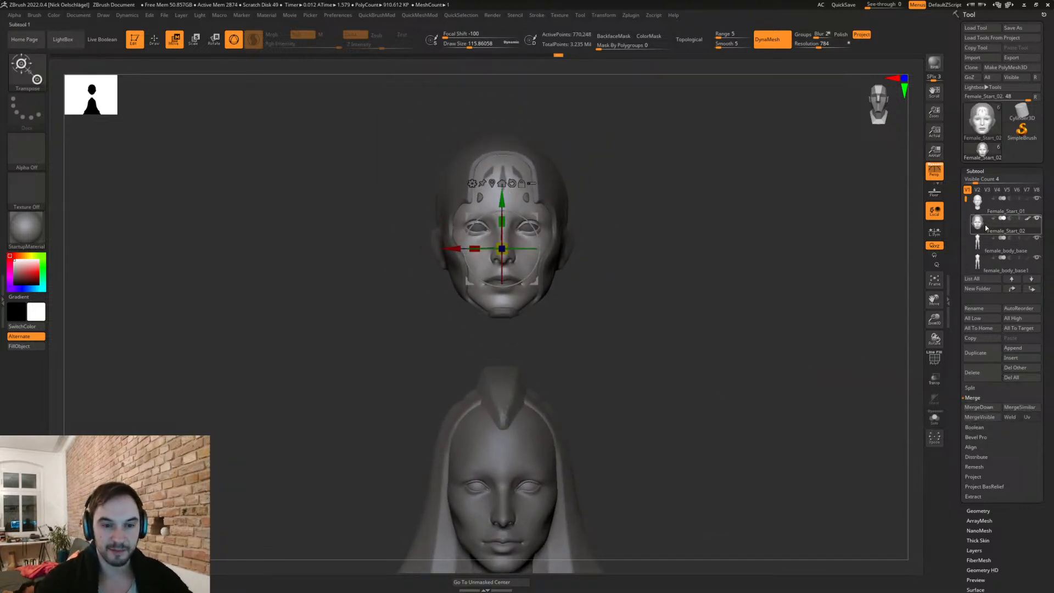
pyautogui.moveTo(643, 357)
pyautogui.mouseDown()
pyautogui.moveTo(651, 356)
pyautogui.moveTo(637, 356)
pyautogui.mouseUp()
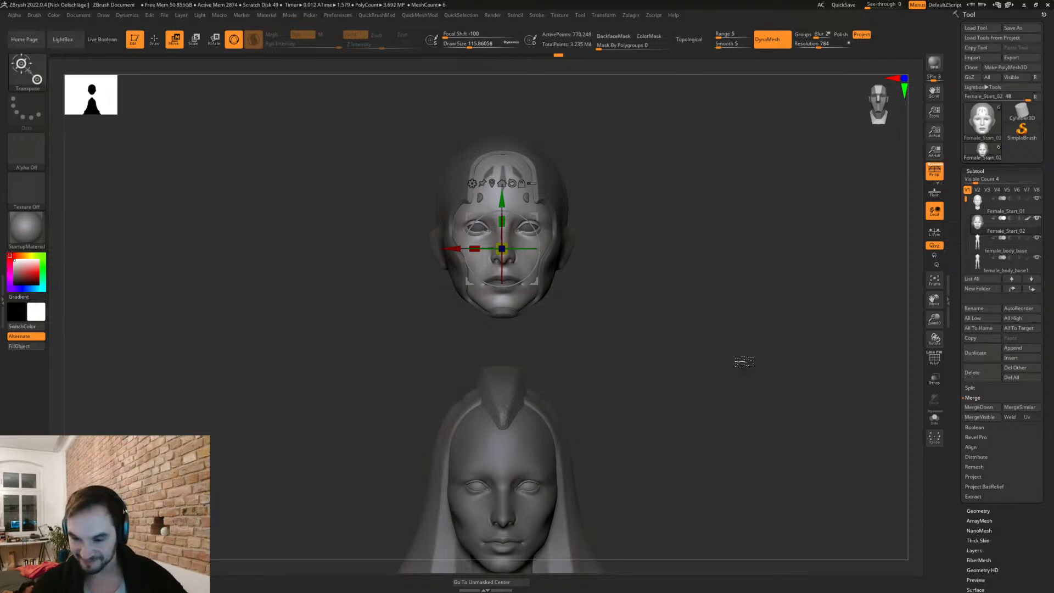
# Step: Lower the merged head slightly toward the bust and undo the sideways move
pyautogui.keyDown('alt'); pyautogui.moveTo(612, 341); pyautogui.dragTo(593, 308); pyautogui.keyUp('alt')
pyautogui.moveTo(506, 197); pyautogui.dragTo(506, 204)
pyautogui.moveTo(565, 294); pyautogui.dragTo(590, 322)
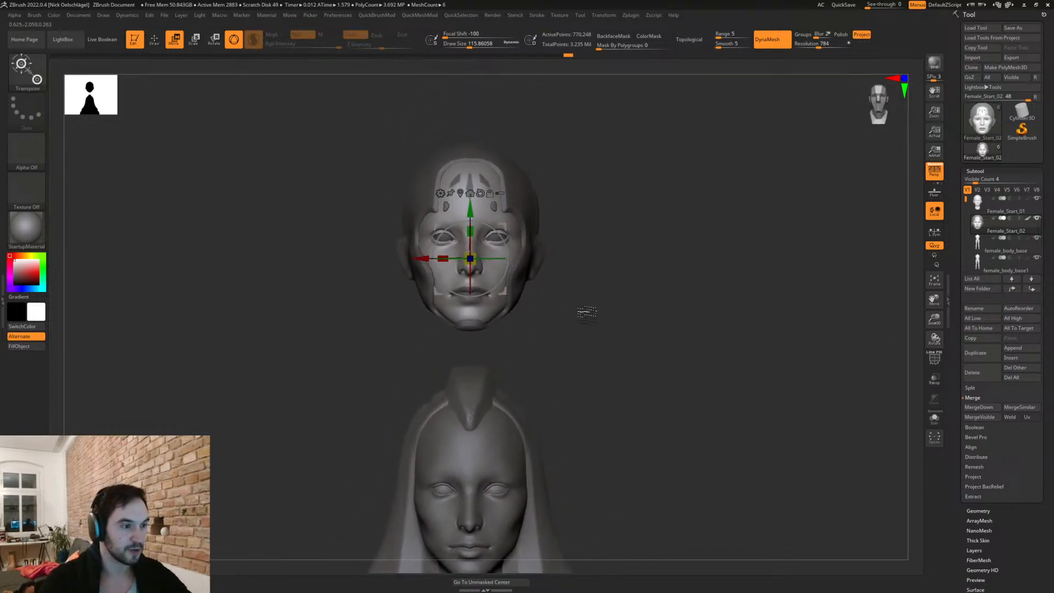
pyautogui.moveTo(437, 271); pyautogui.dragTo(551, 283)
pyautogui.hotkey('ctrl', 'z')
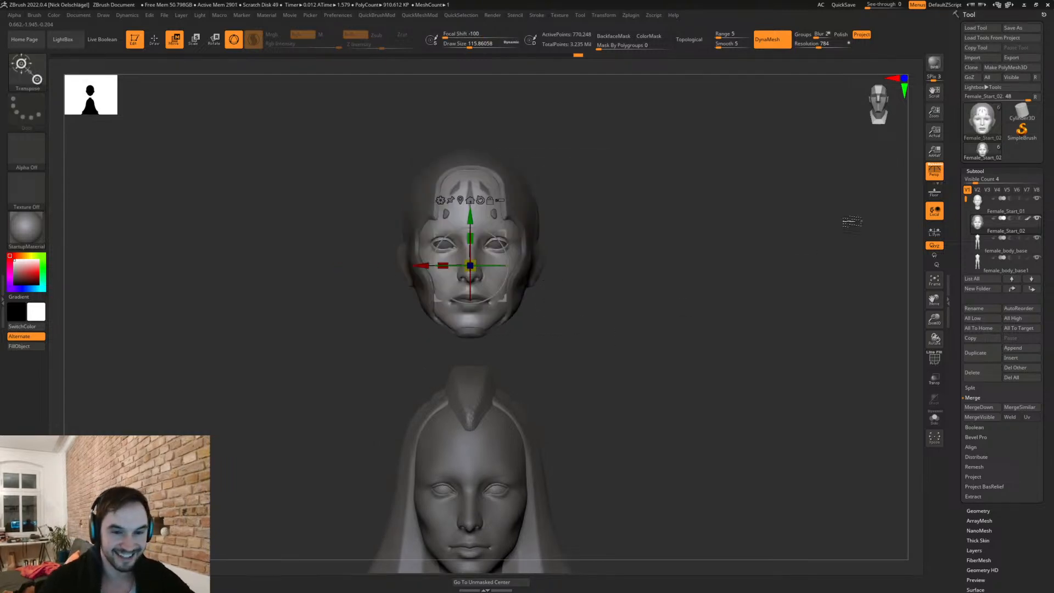
# Step: Try to copy the merged head upward within its own subtool
pyautogui.keyDown('alt'); pyautogui.moveTo(591, 313); pyautogui.dragTo(599, 380); pyautogui.keyUp('alt')
pyautogui.keyDown('ctrl'); pyautogui.moveTo(482, 283); pyautogui.dragTo(483, 152); pyautogui.keyUp('ctrl')
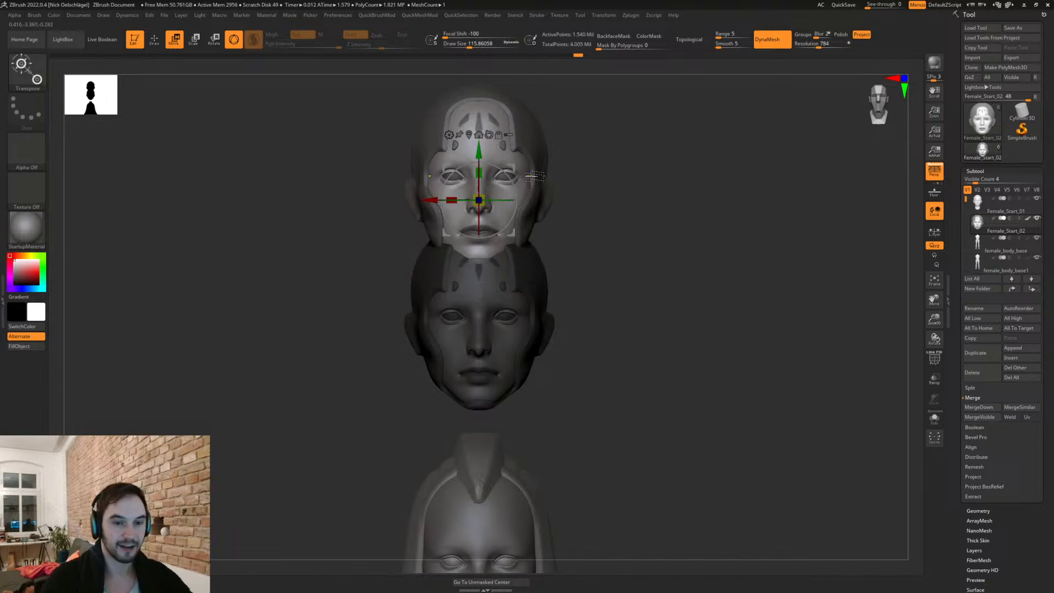
pyautogui.hotkey('ctrl', 'z')
# Step: Duplicate the merged head as a new subtool and move the duplicate above the original
pyautogui.click(970, 356)
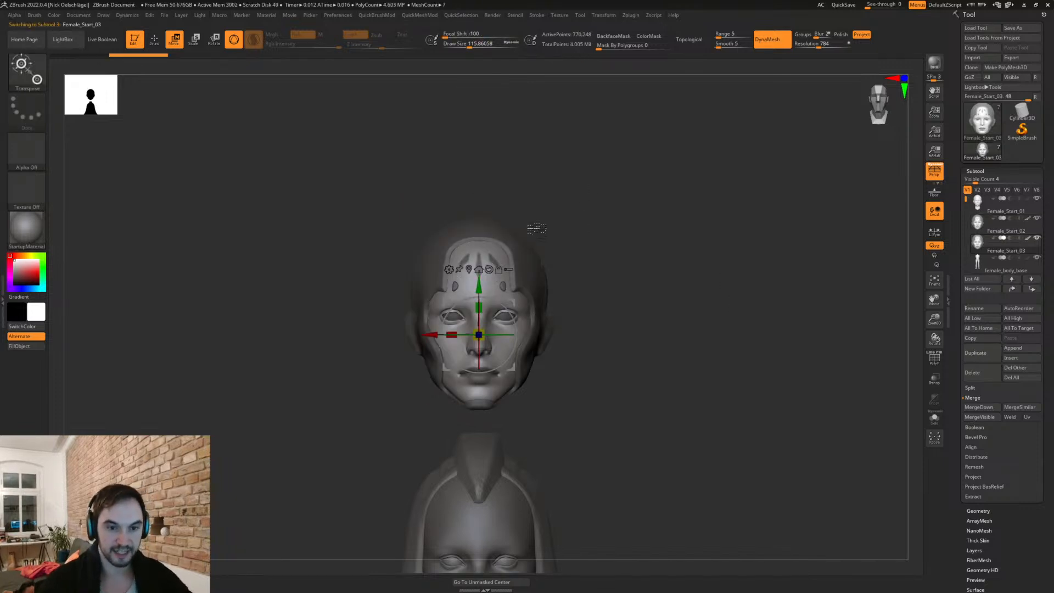
pyautogui.moveTo(479, 284); pyautogui.dragTo(479, 77)
pyautogui.keyDown('alt'); pyautogui.moveTo(479, 165); pyautogui.dragTo(494, 293); pyautogui.keyUp('alt')
pyautogui.press('q')
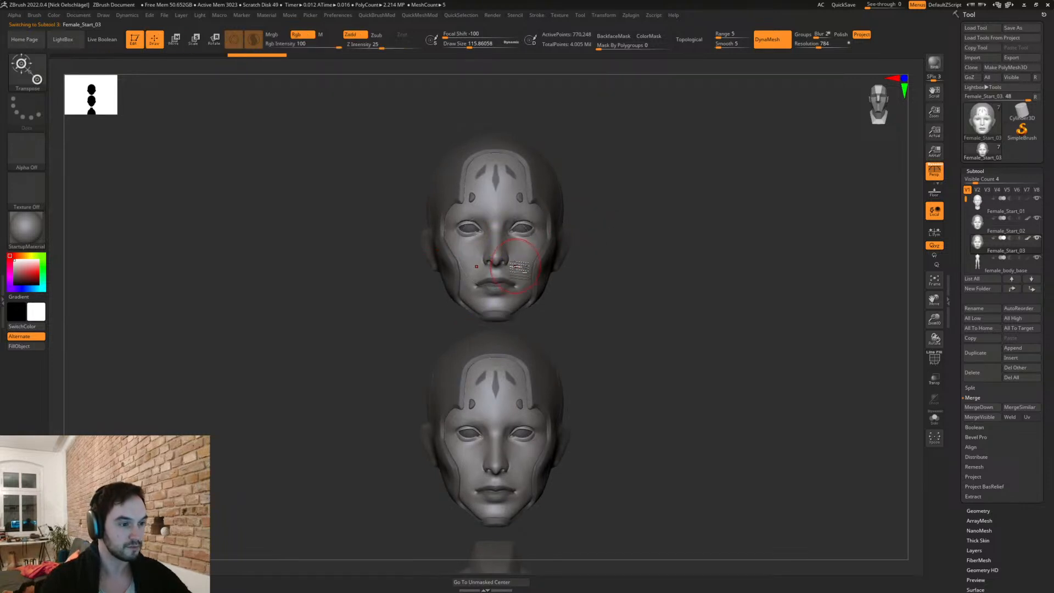
# Step: Display the upper head's polygroups to examine how the face, eyes and shell are separated, and adjust the brush size for sculpting
pyautogui.keyDown('alt'); pyautogui.moveTo(564, 306); pyautogui.dragTo(605, 363); pyautogui.keyUp('alt')
pyautogui.press('w')
pyautogui.press('s')
pyautogui.moveTo(513, 263); pyautogui.dragTo(505, 262)
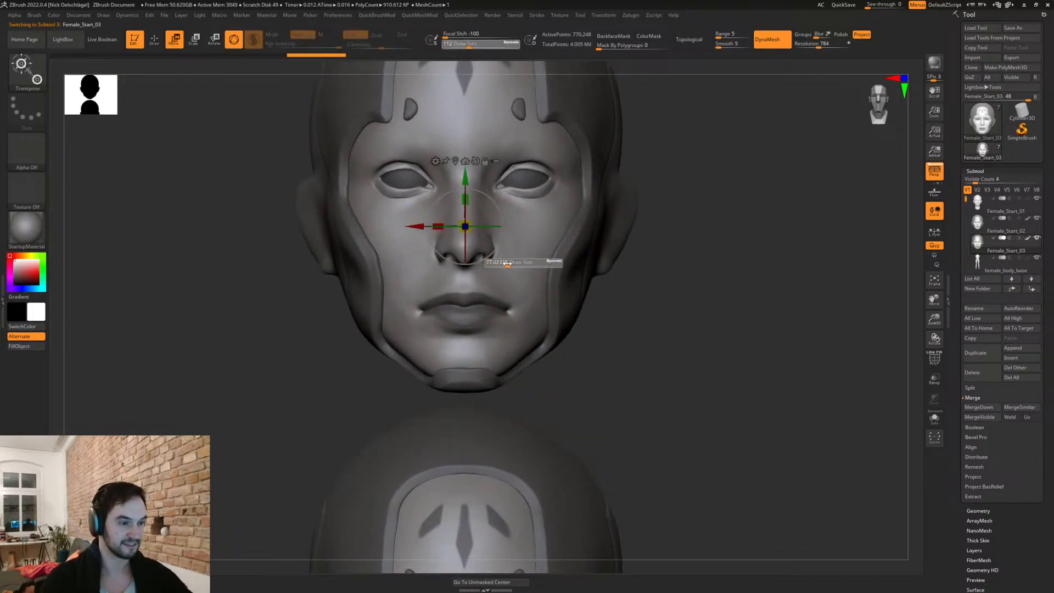
pyautogui.press('q')
pyautogui.press('b')
pyautogui.press('s')
pyautogui.press('t')
pyautogui.hotkey('shift', 'f')
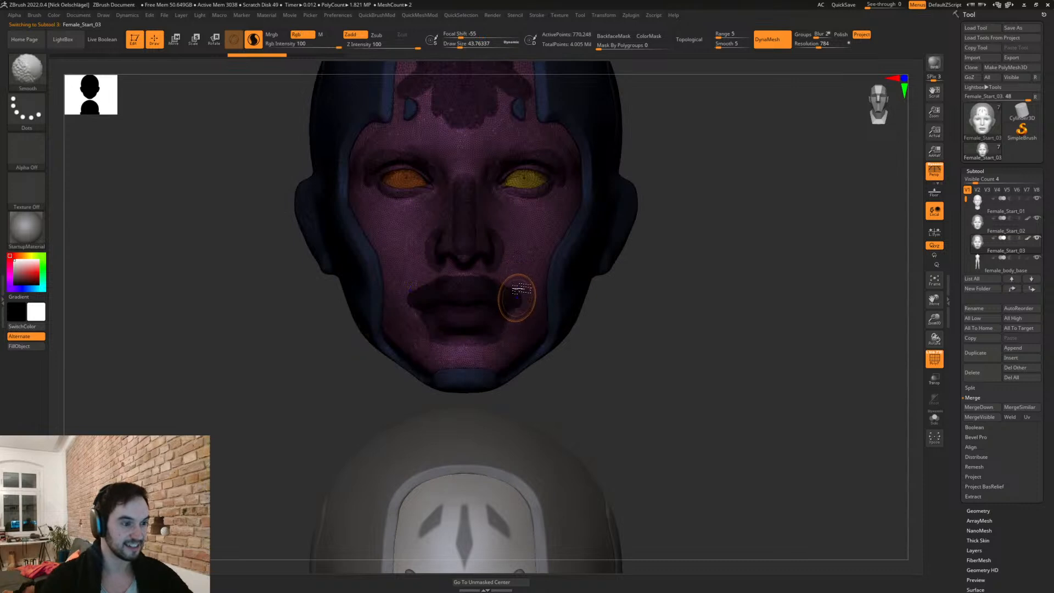
pyautogui.hotkey('shift', 'f')
pyautogui.moveTo(593, 308)
pyautogui.mouseDown()
pyautogui.moveTo(612, 324)
pyautogui.moveTo(640, 299)
pyautogui.moveTo(631, 305)
pyautogui.moveTo(662, 330)
pyautogui.moveTo(664, 364)
pyautogui.moveTo(635, 364)
pyautogui.moveTo(648, 356)
pyautogui.moveTo(623, 348)
pyautogui.moveTo(643, 377)
pyautogui.moveTo(607, 327)
pyautogui.moveTo(635, 376)
pyautogui.moveTo(650, 370)
pyautogui.moveTo(540, 280)
pyautogui.mouseUp()
pyautogui.press('s')
pyautogui.moveTo(449, 309); pyautogui.dragTo(494, 311)
# Step: Isolate the inner head of the upper copy and split its hidden shell into a separate subtool
pyautogui.keyDown('ctrl'); pyautogui.keyDown('shift'); pyautogui.click(568, 278); pyautogui.keyUp('shift'); pyautogui.keyUp('ctrl')
pyautogui.keyDown('ctrl'); pyautogui.keyDown('shift'); pyautogui.moveTo(631, 277); pyautogui.dragTo(642, 283); pyautogui.keyUp('shift'); pyautogui.keyUp('ctrl')
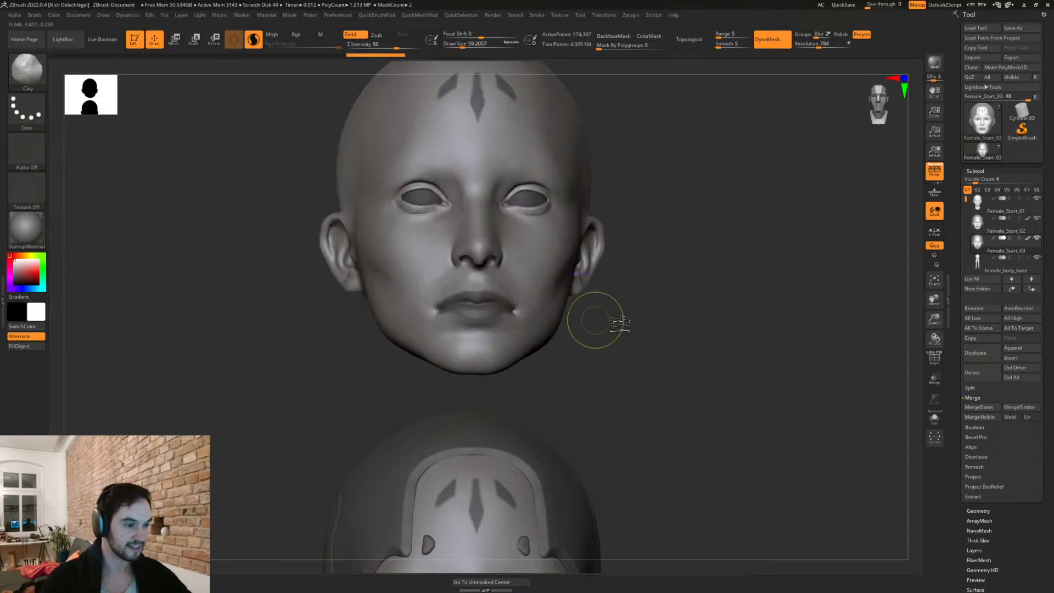
pyautogui.keyDown('ctrl'); pyautogui.keyDown('shift'); pyautogui.click(623, 318); pyautogui.keyUp('shift'); pyautogui.keyUp('ctrl')
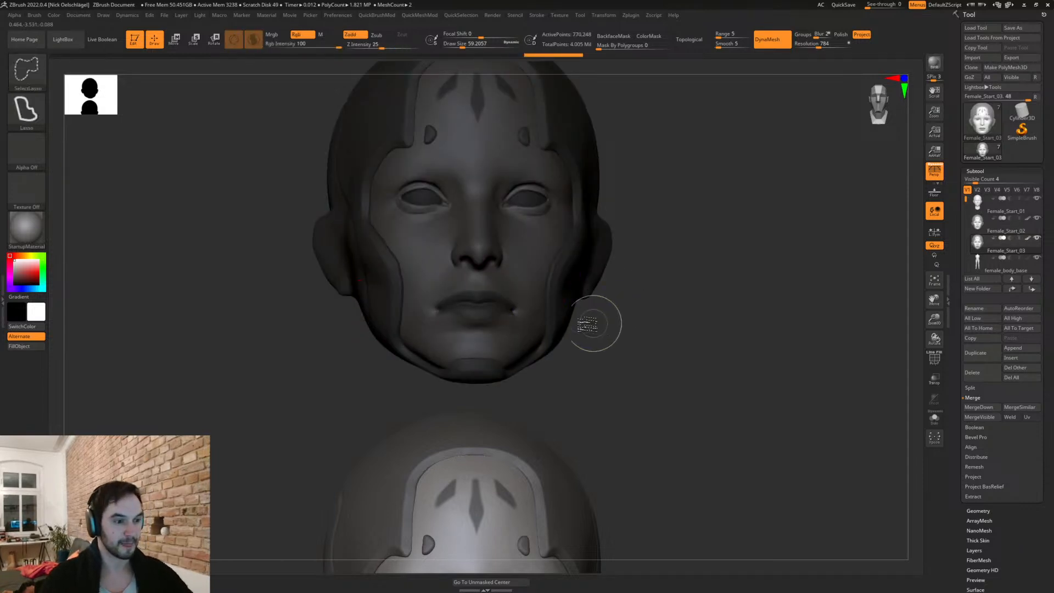
pyautogui.keyDown('ctrl'); pyautogui.keyDown('shift'); pyautogui.click(565, 303); pyautogui.keyUp('shift'); pyautogui.keyUp('ctrl')
pyautogui.moveTo(618, 314)
pyautogui.keyDown('ctrl'); pyautogui.keyDown('shift'); pyautogui.mouseDown()
pyautogui.moveTo(621, 344)
pyautogui.moveTo(607, 325)
pyautogui.moveTo(625, 345)
pyautogui.moveTo(618, 360)
pyautogui.mouseUp(); pyautogui.keyUp('shift'); pyautogui.keyUp('ctrl')
pyautogui.keyDown('ctrl'); pyautogui.keyDown('shift'); pyautogui.click(616, 317); pyautogui.keyUp('shift'); pyautogui.keyUp('ctrl')
pyautogui.keyDown('ctrl'); pyautogui.keyDown('shift'); pyautogui.click(586, 320); pyautogui.keyUp('shift'); pyautogui.keyUp('ctrl')
pyautogui.press('space')
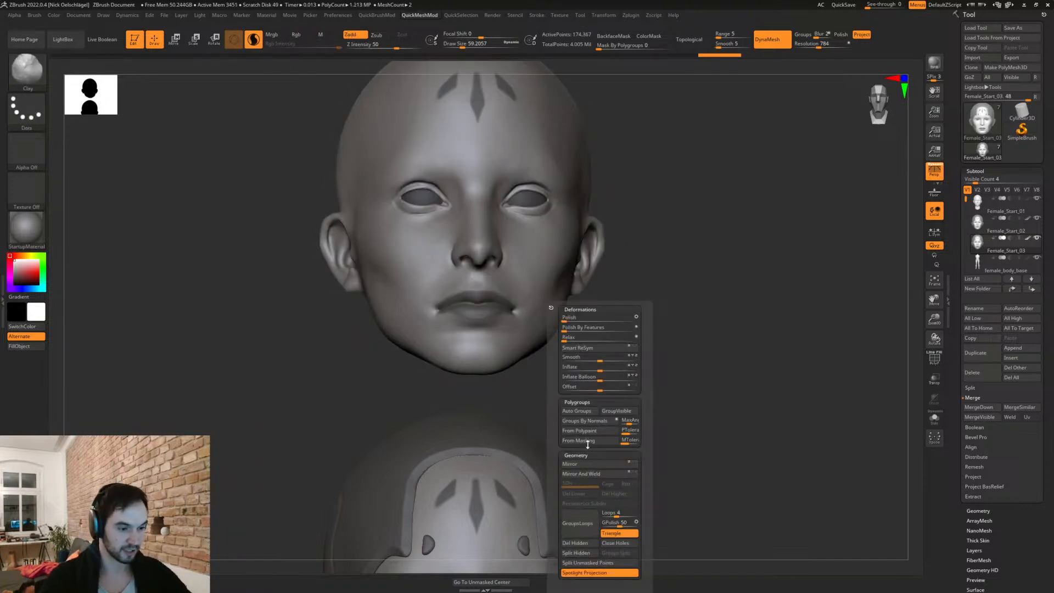
pyautogui.click(584, 553)
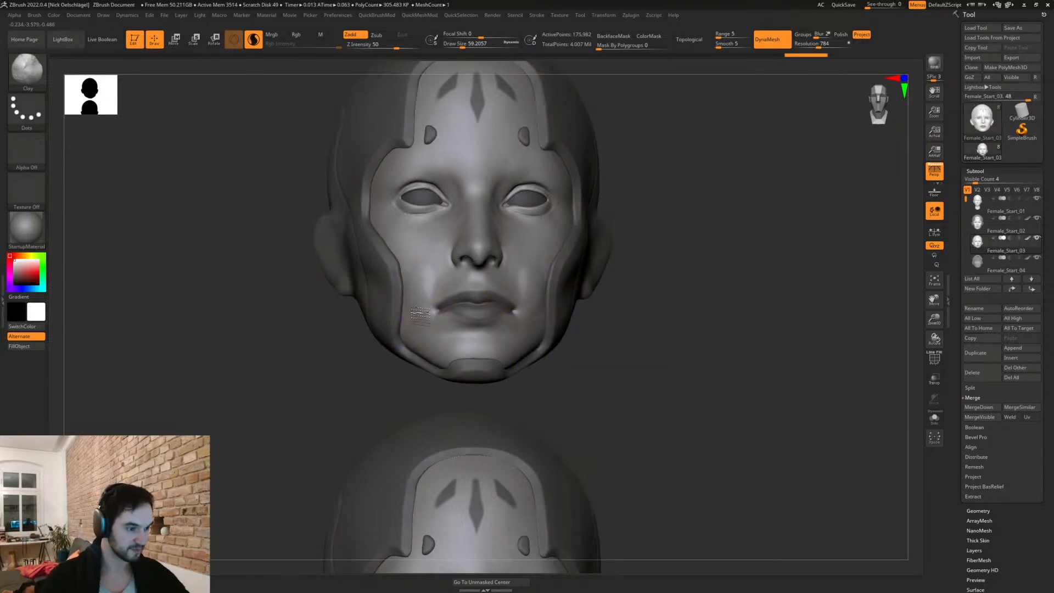
# Step: Build up the upper head's cheeks, jaw and mouth area with Clay at a draw size of about 59, smoothing over the lips
pyautogui.moveTo(424, 272)
pyautogui.mouseDown()
pyautogui.moveTo(403, 241)
pyautogui.moveTo(472, 283)
pyautogui.moveTo(440, 307)
pyautogui.moveTo(483, 313)
pyautogui.moveTo(456, 343)
pyautogui.mouseUp()
pyautogui.moveTo(416, 268); pyautogui.dragTo(422, 296)
pyautogui.moveTo(590, 383); pyautogui.dragTo(671, 379)
pyautogui.moveTo(419, 258)
pyautogui.mouseDown()
pyautogui.moveTo(412, 345)
pyautogui.moveTo(447, 357)
pyautogui.mouseUp()
pyautogui.moveTo(549, 373); pyautogui.dragTo(618, 352)
pyautogui.moveTo(411, 337)
pyautogui.mouseDown()
pyautogui.moveTo(410, 352)
pyautogui.moveTo(439, 365)
pyautogui.moveTo(409, 338)
pyautogui.mouseUp()
pyautogui.moveTo(549, 308)
pyautogui.mouseDown()
pyautogui.moveTo(478, 330)
pyautogui.moveTo(446, 309)
pyautogui.moveTo(447, 294)
pyautogui.moveTo(459, 332)
pyautogui.mouseUp()
pyautogui.moveTo(451, 295)
pyautogui.keyDown('shift'); pyautogui.mouseDown()
pyautogui.moveTo(433, 228)
pyautogui.moveTo(453, 294)
pyautogui.moveTo(445, 340)
pyautogui.moveTo(494, 330)
pyautogui.moveTo(486, 299)
pyautogui.moveTo(497, 324)
pyautogui.mouseUp(); pyautogui.keyUp('shift')
# Step: Flatten the covered mouth and lower cheeks into mask-like planes with TrimDynamic and smooth the cheek transitions
pyautogui.press('b')
pyautogui.press('t')
pyautogui.press('d')
pyautogui.moveTo(472, 269)
pyautogui.mouseDown()
pyautogui.moveTo(483, 307)
pyautogui.moveTo(522, 307)
pyautogui.moveTo(479, 314)
pyautogui.mouseUp()
pyautogui.keyDown('shift'); pyautogui.moveTo(439, 228); pyautogui.dragTo(459, 239); pyautogui.keyUp('shift')
pyautogui.moveTo(662, 309)
pyautogui.mouseDown()
pyautogui.moveTo(679, 309)
pyautogui.moveTo(670, 259)
pyautogui.moveTo(689, 297)
pyautogui.moveTo(647, 338)
pyautogui.mouseUp()
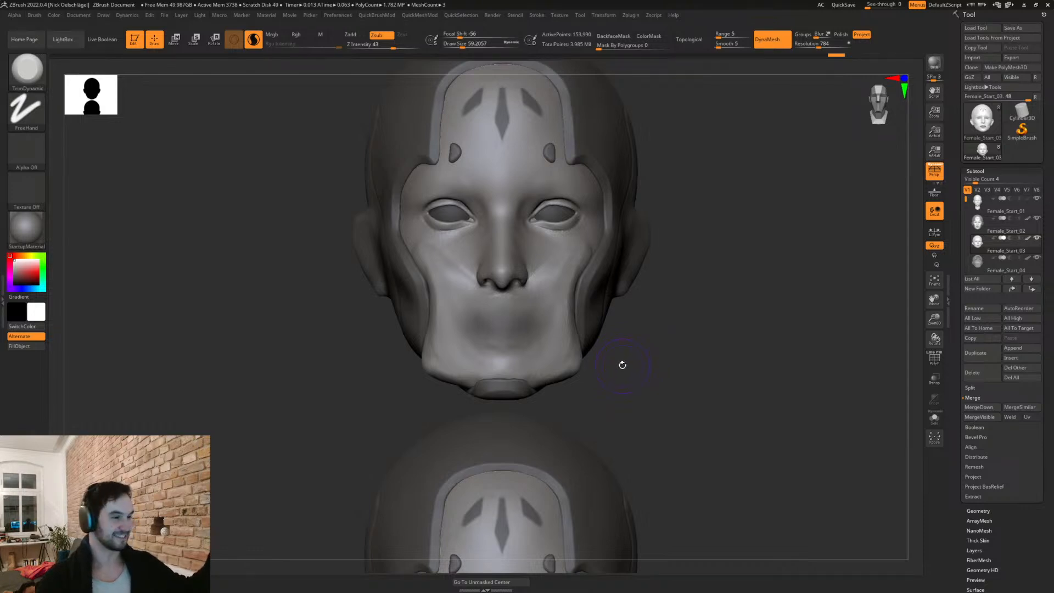
# Step: Carve a mask edge from under the nose across the cheek to the shell's rim with DamStandard at a draw size of about 37
pyautogui.moveTo(636, 296)
pyautogui.mouseDown()
pyautogui.moveTo(648, 370)
pyautogui.moveTo(681, 377)
pyautogui.moveTo(576, 302)
pyautogui.mouseUp()
pyautogui.press('b')
pyautogui.press('d')
pyautogui.press('s')
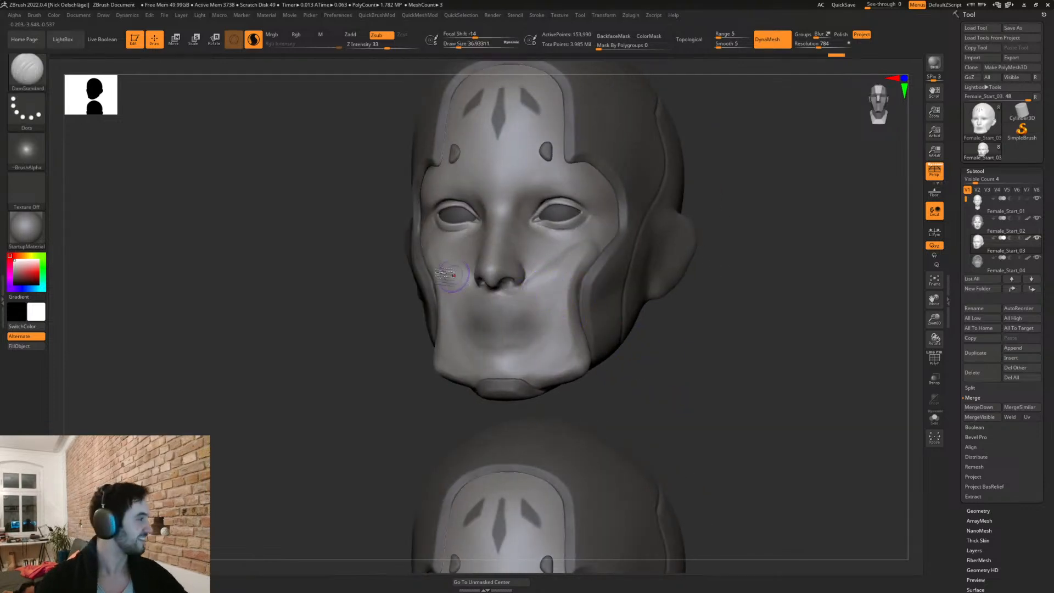
pyautogui.moveTo(492, 295)
pyautogui.mouseDown()
pyautogui.moveTo(526, 292)
pyautogui.moveTo(601, 238)
pyautogui.mouseUp()
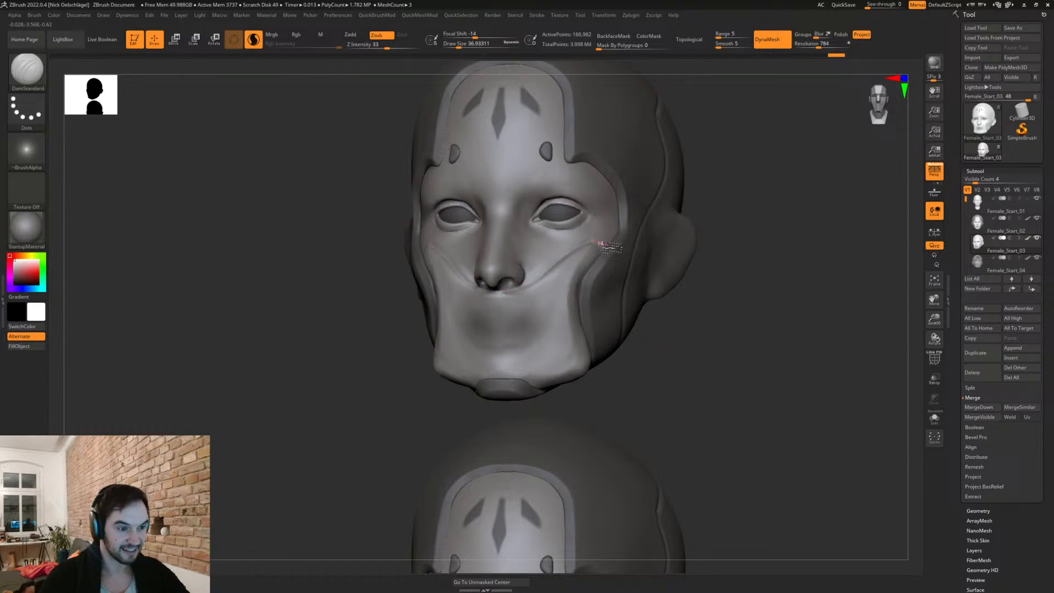
pyautogui.moveTo(604, 251)
pyautogui.mouseDown(button='right')
pyautogui.moveTo(592, 251)
pyautogui.moveTo(604, 249)
pyautogui.mouseUp(button='right')
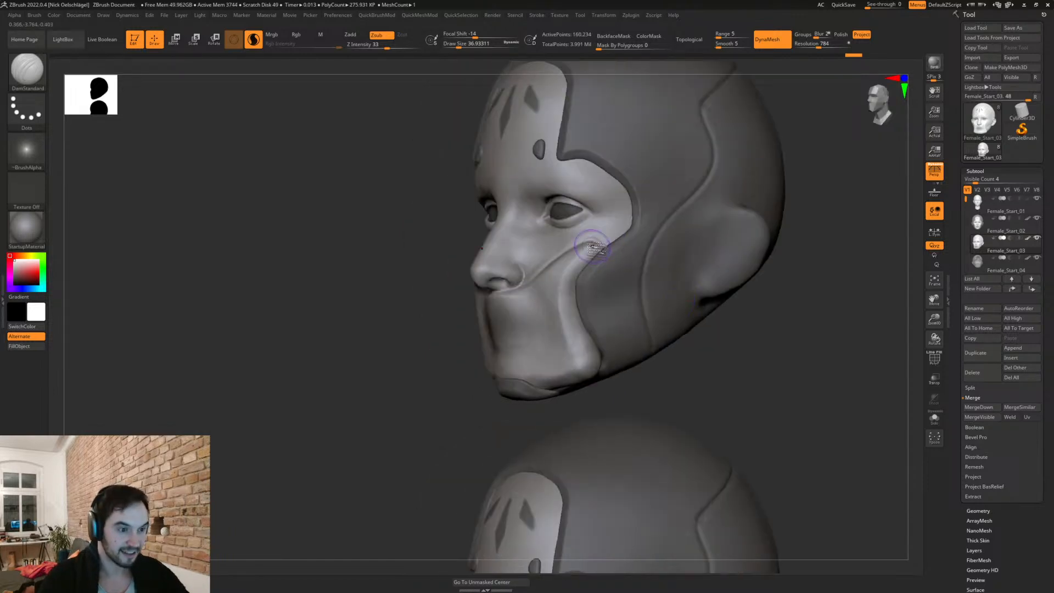
# Step: Flatten the cheek surface below the mask edge and along the shell's rim with the TrimDynamic brush
pyautogui.press('b')
pyautogui.press('t')
pyautogui.press('d')
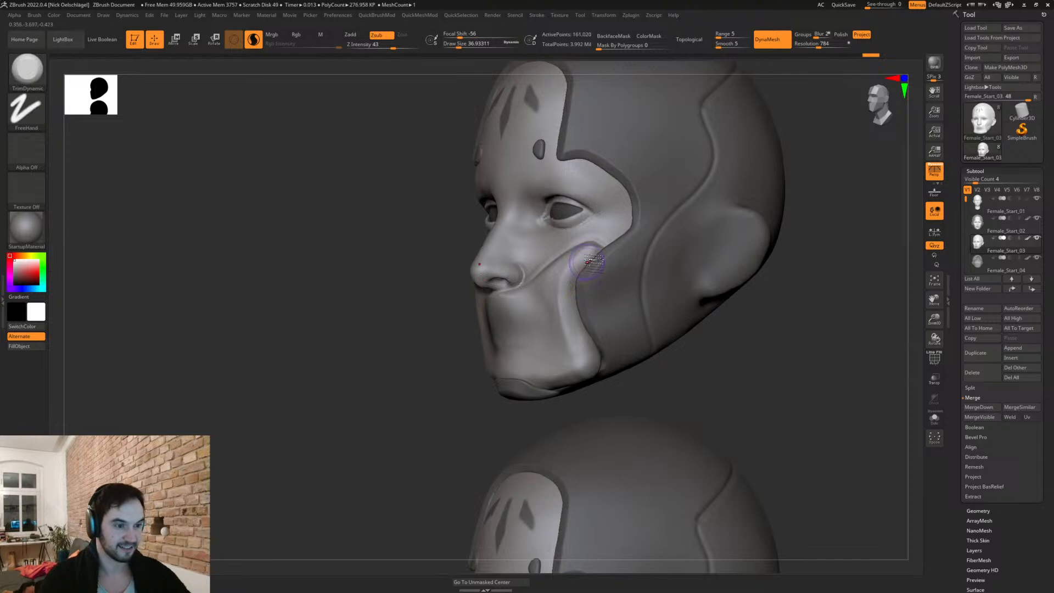
pyautogui.moveTo(603, 274); pyautogui.dragTo(581, 255)
pyautogui.moveTo(598, 356)
pyautogui.mouseDown()
pyautogui.moveTo(578, 330)
pyautogui.moveTo(593, 373)
pyautogui.moveTo(636, 308)
pyautogui.mouseUp()
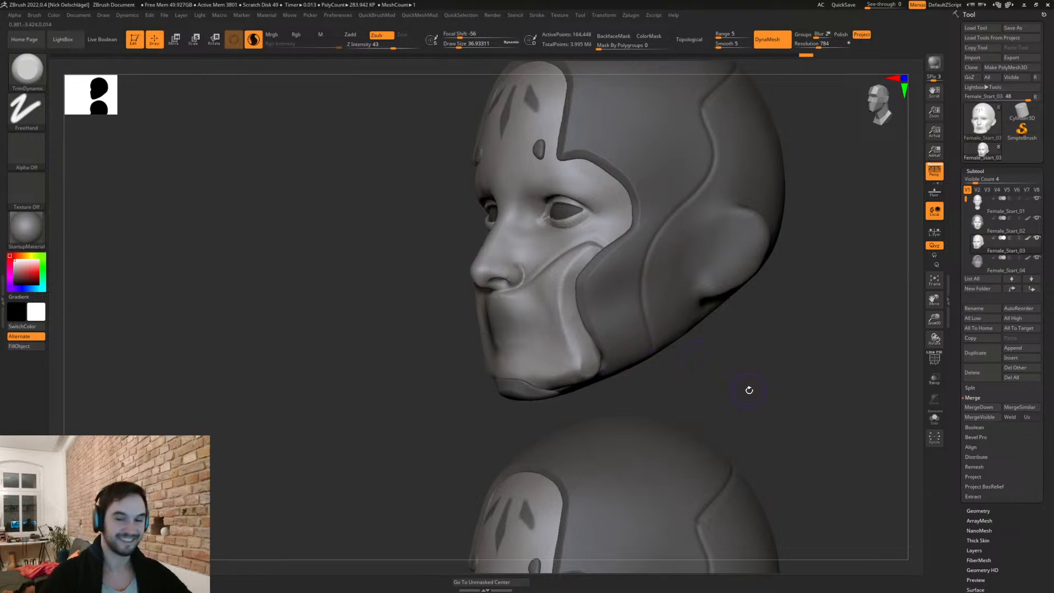
# Step: Paint the front of the mask-like lower face grey with the Paint brush at a draw size of about 33, sampling the colour from the head
pyautogui.keyDown('shift'); pyautogui.moveTo(768, 390); pyautogui.dragTo(776, 377); pyautogui.keyUp('shift')
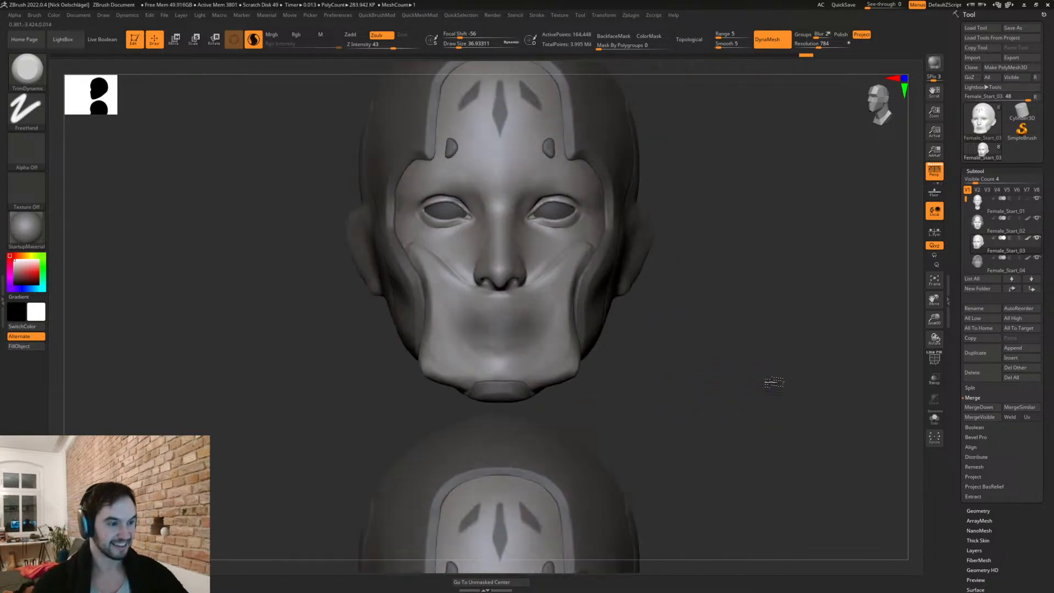
pyautogui.press('b')
pyautogui.press('p')
pyautogui.press('a')
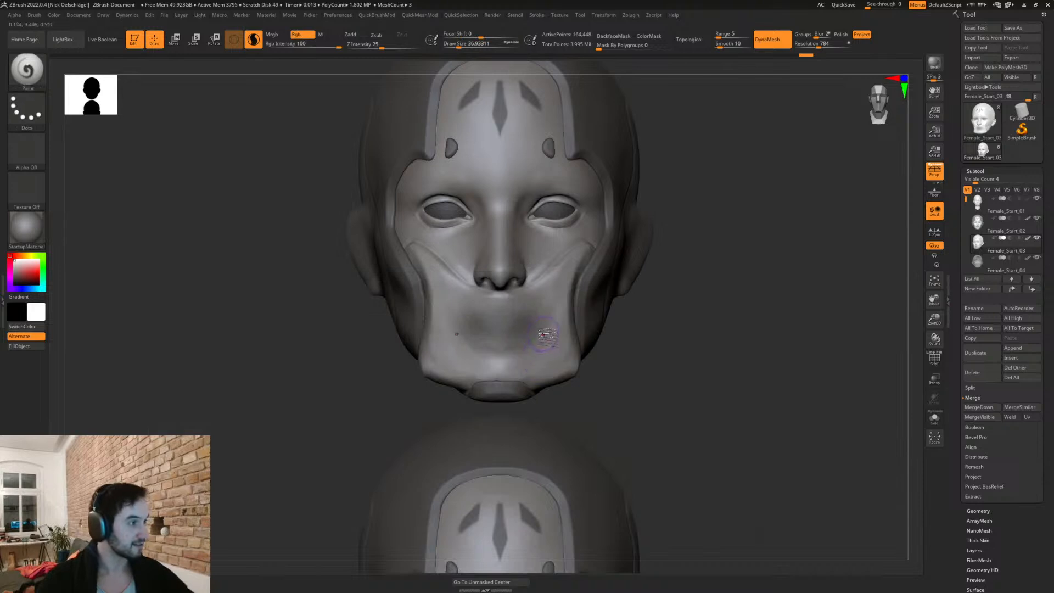
pyautogui.keyDown('alt'); pyautogui.moveTo(622, 363); pyautogui.dragTo(613, 341); pyautogui.keyUp('alt')
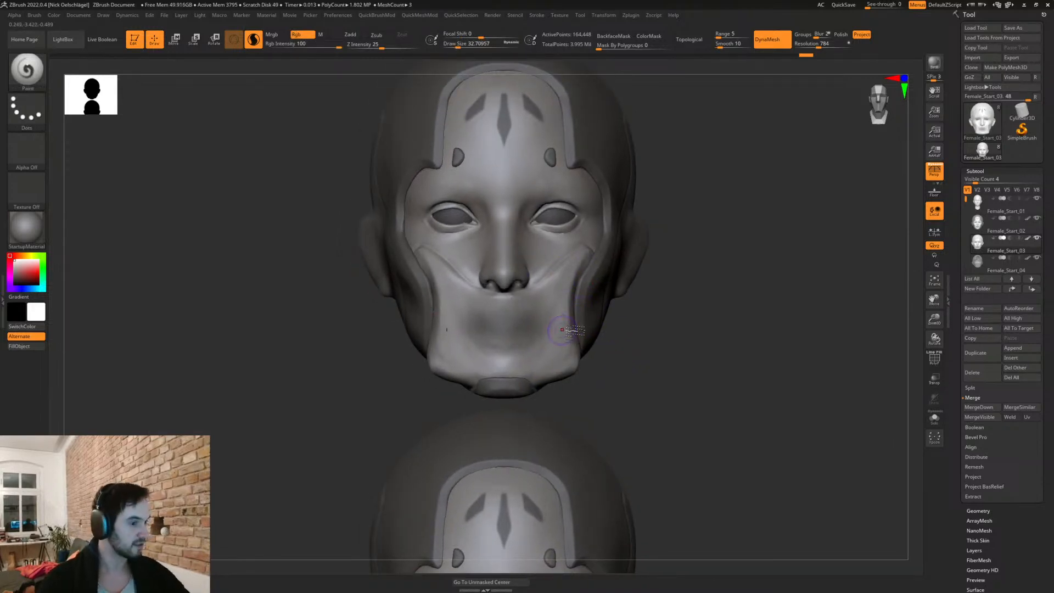
pyautogui.press('c')
pyautogui.moveTo(434, 257)
pyautogui.mouseDown()
pyautogui.moveTo(490, 309)
pyautogui.moveTo(435, 299)
pyautogui.moveTo(439, 374)
pyautogui.moveTo(497, 384)
pyautogui.moveTo(505, 374)
pyautogui.mouseUp()
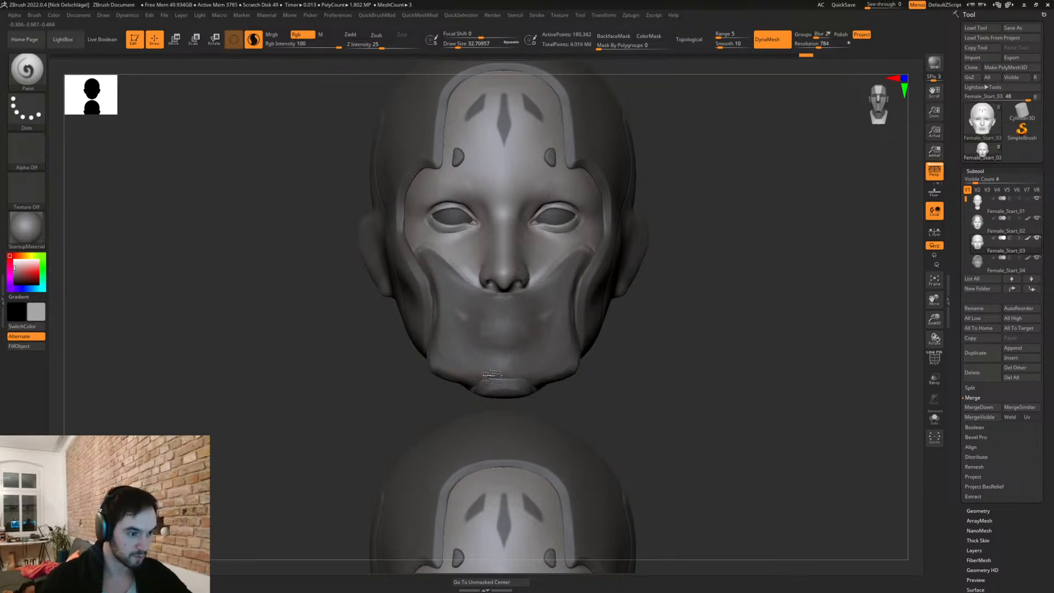
pyautogui.moveTo(456, 318); pyautogui.dragTo(478, 312)
# Step: Extend the grey paint over the mask's cheek strip beside the shell and around the underside of the jaw
pyautogui.moveTo(478, 313); pyautogui.dragTo(620, 362, button='right')
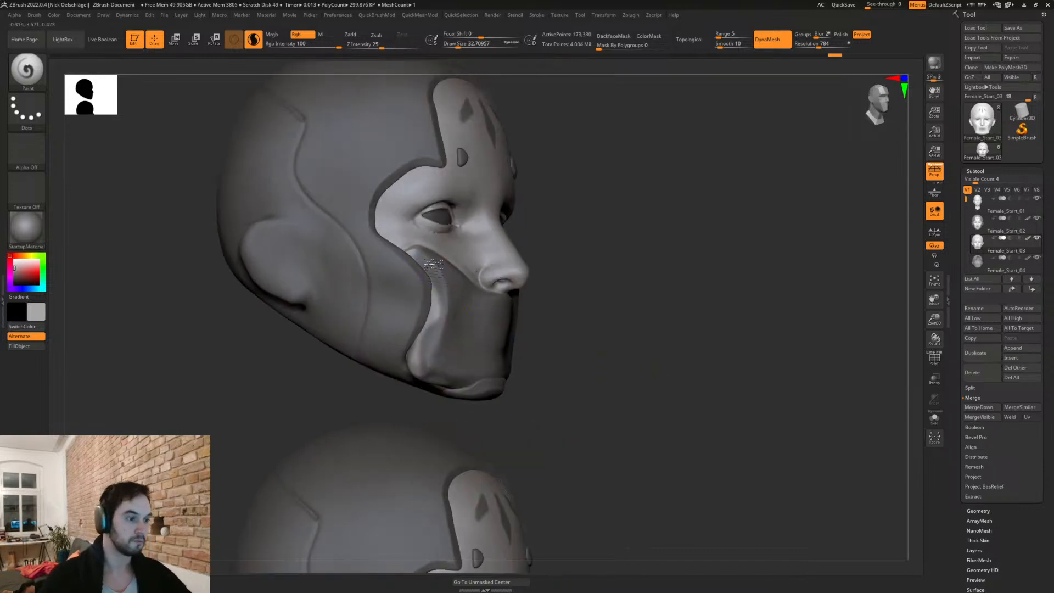
pyautogui.moveTo(425, 258); pyautogui.dragTo(423, 363)
pyautogui.moveTo(456, 380); pyautogui.dragTo(439, 354, button='right')
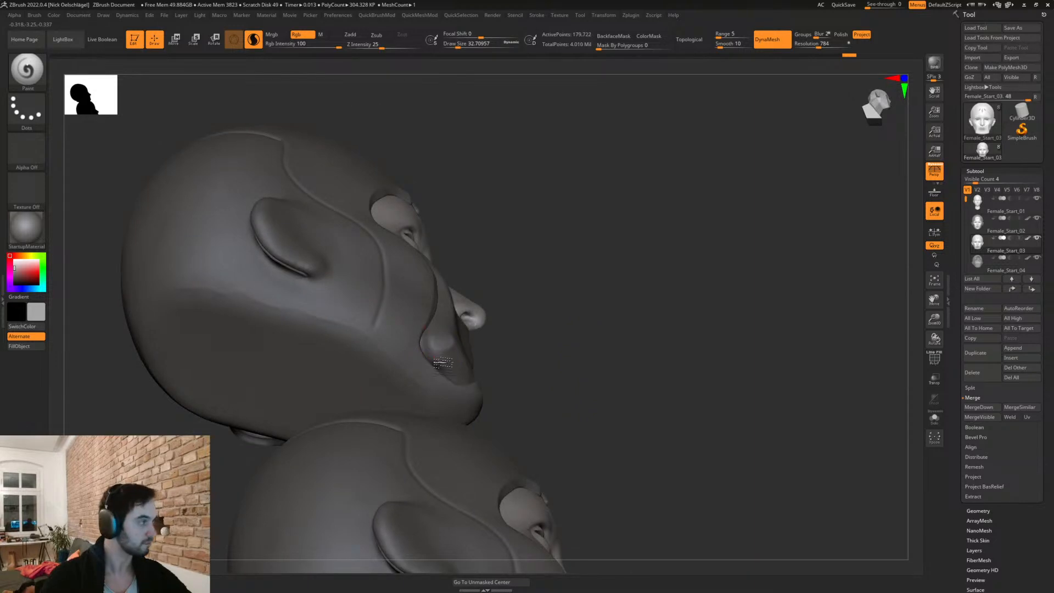
pyautogui.moveTo(619, 275); pyautogui.dragTo(715, 315, button='right')
pyautogui.moveTo(653, 356); pyautogui.dragTo(541, 396, button='right')
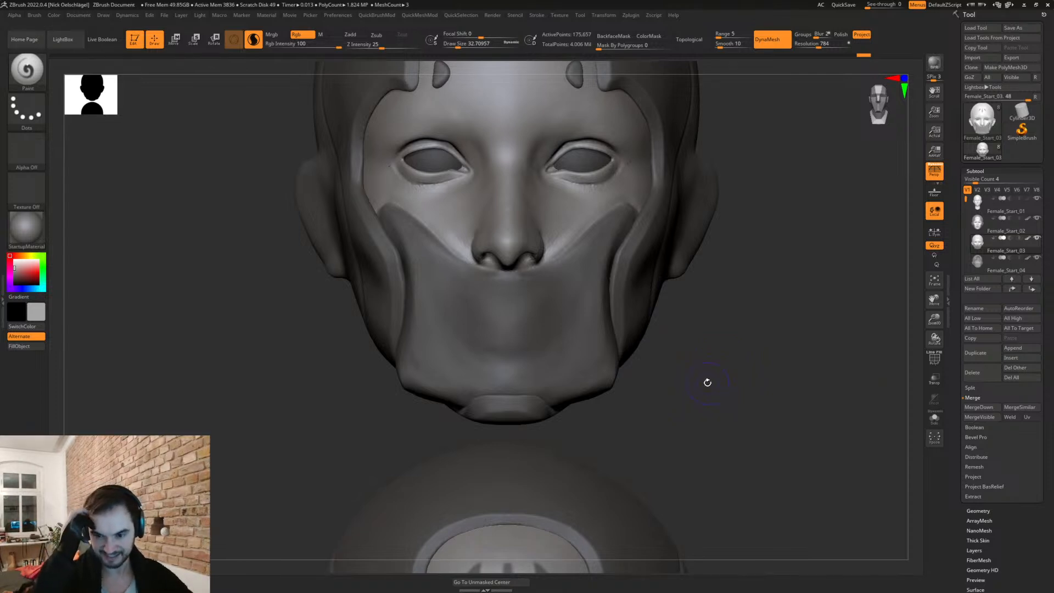
# Step: Carve a curved groove under the nose across the mask's front with DamStandard at a draw size of about 33
pyautogui.moveTo(679, 254)
pyautogui.mouseDown(button='right')
pyautogui.moveTo(737, 313)
pyautogui.moveTo(751, 352)
pyautogui.moveTo(740, 355)
pyautogui.mouseUp(button='right')
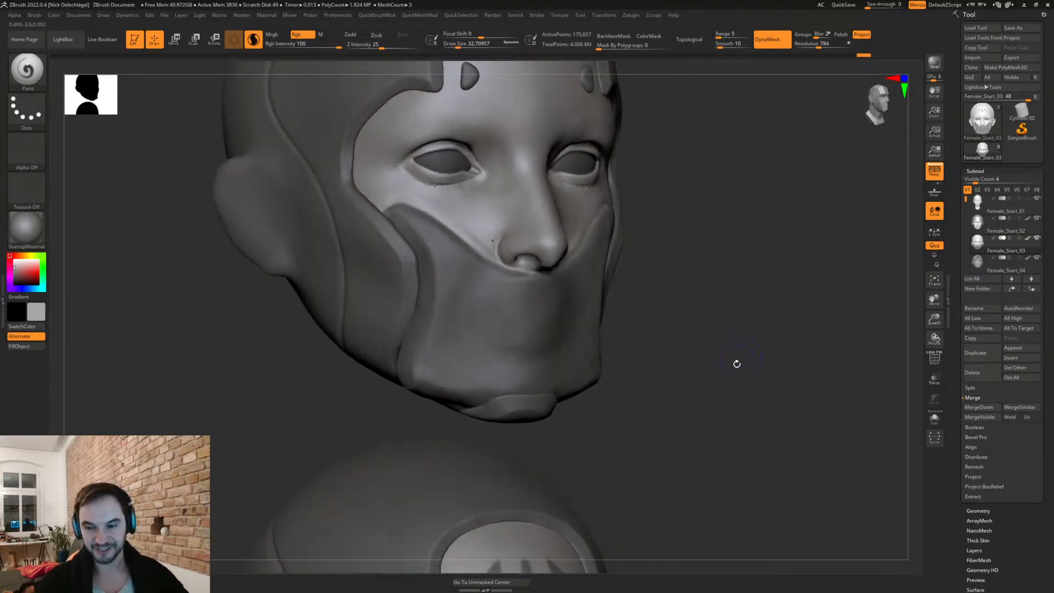
pyautogui.keyDown('shift'); pyautogui.moveTo(725, 311); pyautogui.dragTo(732, 313, button='right'); pyautogui.keyUp('shift')
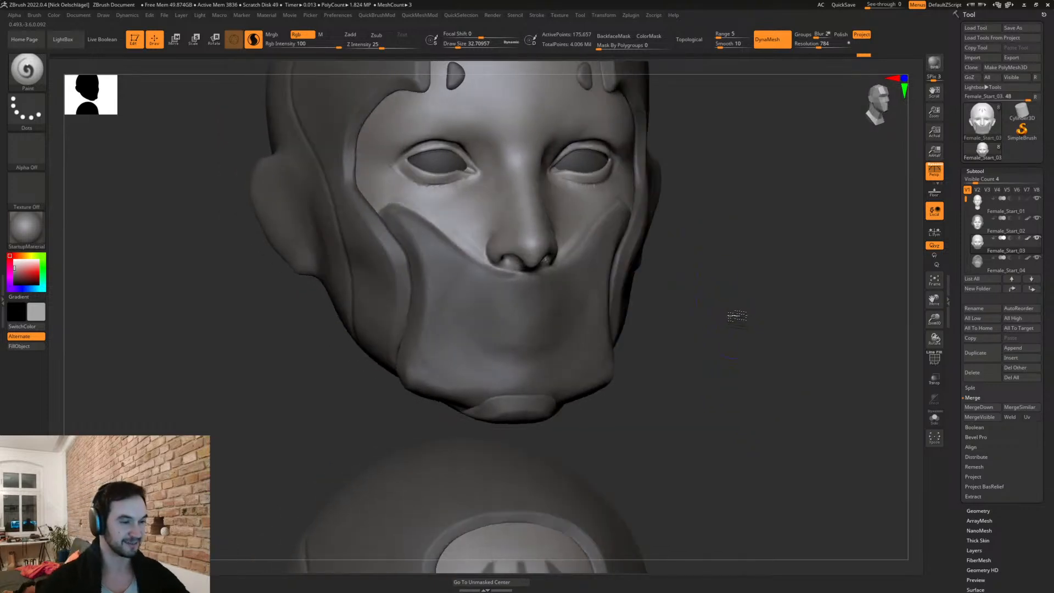
pyautogui.press('b')
pyautogui.press('c')
pyautogui.press('l')
pyautogui.press('b')
pyautogui.press('d')
pyautogui.press('s')
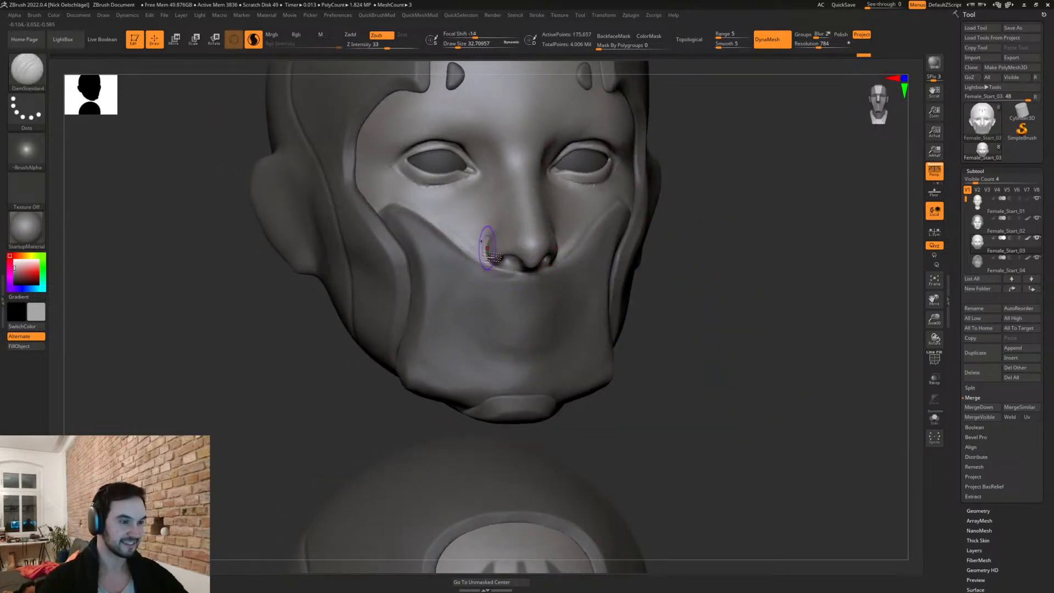
pyautogui.moveTo(480, 277)
pyautogui.mouseDown()
pyautogui.moveTo(513, 306)
pyautogui.moveTo(549, 311)
pyautogui.mouseUp()
pyautogui.moveTo(700, 360); pyautogui.dragTo(657, 330, button='right')
pyautogui.moveTo(736, 269); pyautogui.dragTo(693, 250, button='right')
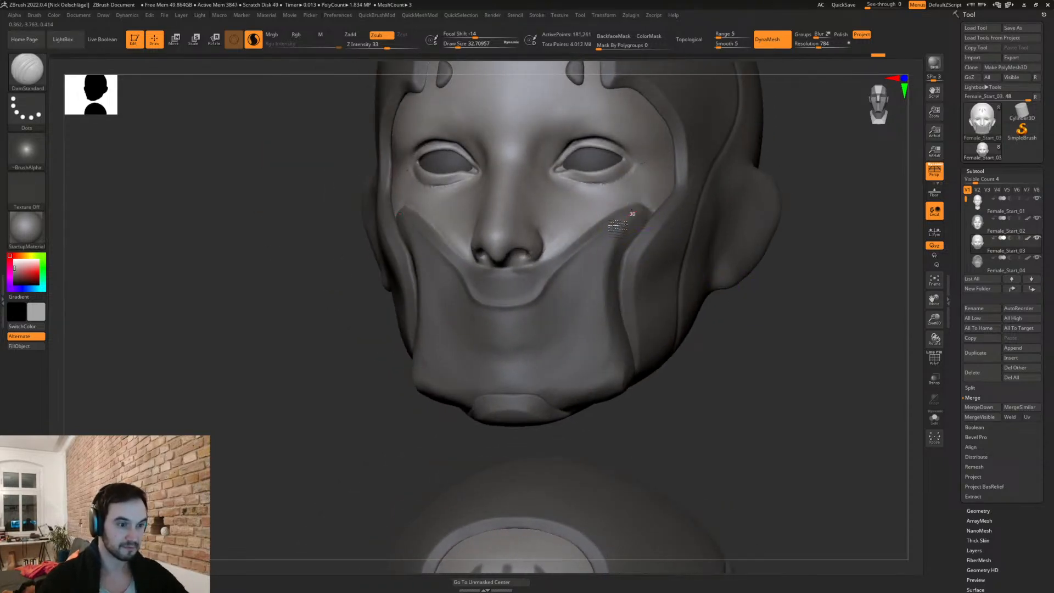
# Step: Try to flatten the mask's upper cheek surface beside the nose groove with the TrimDynamic brush
pyautogui.press('b')
pyautogui.press('t')
pyautogui.press('d')
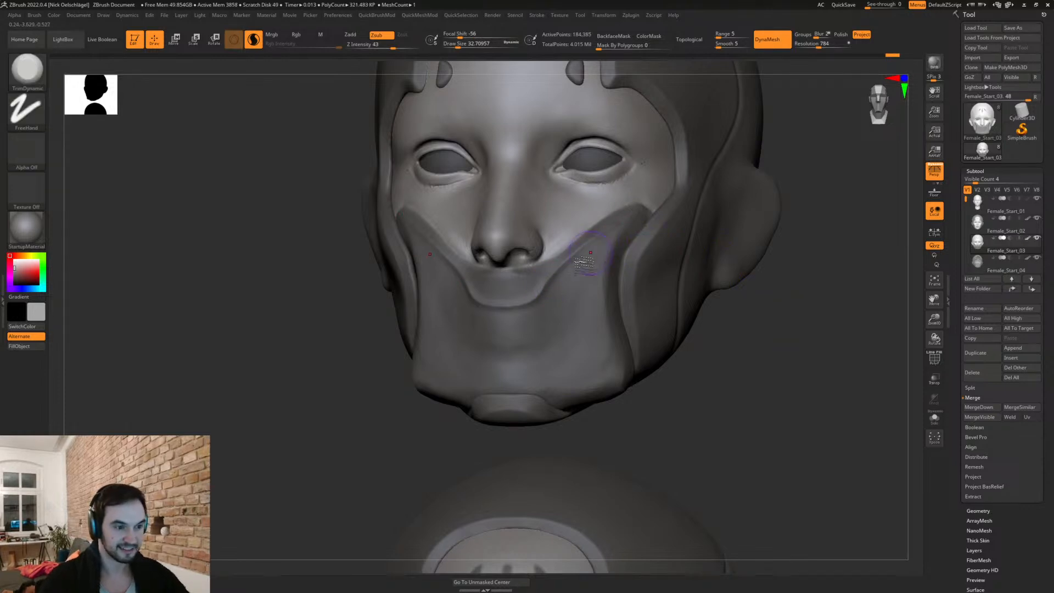
pyautogui.hotkey('ctrl', 'z')
# Step: Raise a thin ridge along the mask's upper edge with the Standard brush at a draw size of about 17 and smooth the adjoining cheek
pyautogui.moveTo(577, 291)
pyautogui.mouseDown(button='right')
pyautogui.moveTo(765, 355)
pyautogui.moveTo(624, 271)
pyautogui.mouseUp(button='right')
pyautogui.press('s')
pyautogui.moveTo(593, 236); pyautogui.dragTo(587, 237)
pyautogui.press('b')
pyautogui.press('s')
pyautogui.press('t')
pyautogui.moveTo(658, 196); pyautogui.dragTo(667, 163)
pyautogui.moveTo(642, 317); pyautogui.dragTo(756, 332, button='right')
pyautogui.keyDown('alt'); pyautogui.moveTo(760, 381); pyautogui.dragTo(623, 179, button='right'); pyautogui.keyUp('alt')
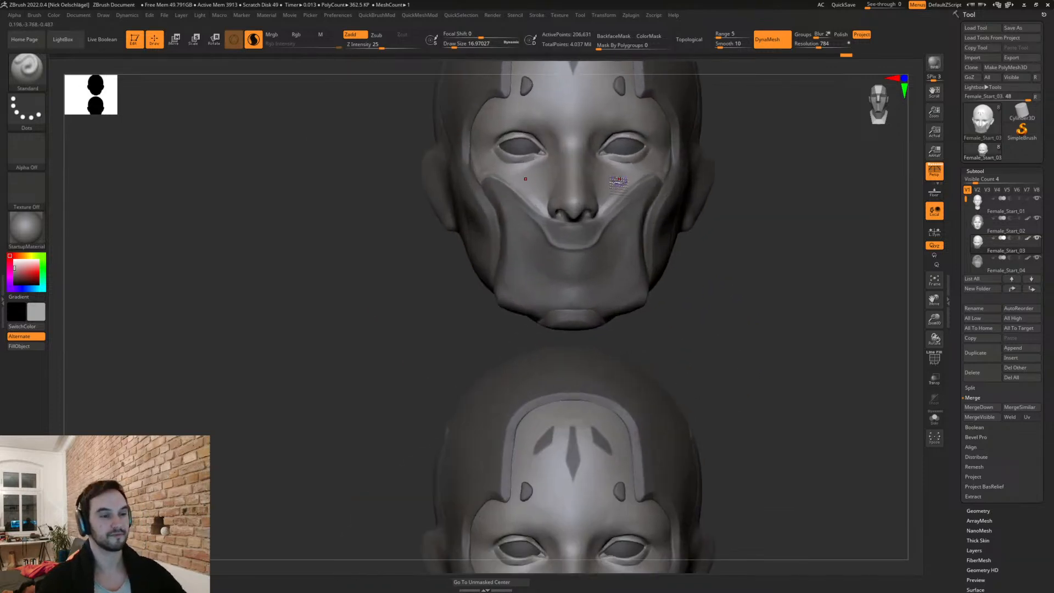
pyautogui.keyDown('shift'); pyautogui.moveTo(630, 182); pyautogui.dragTo(610, 207); pyautogui.keyUp('shift')
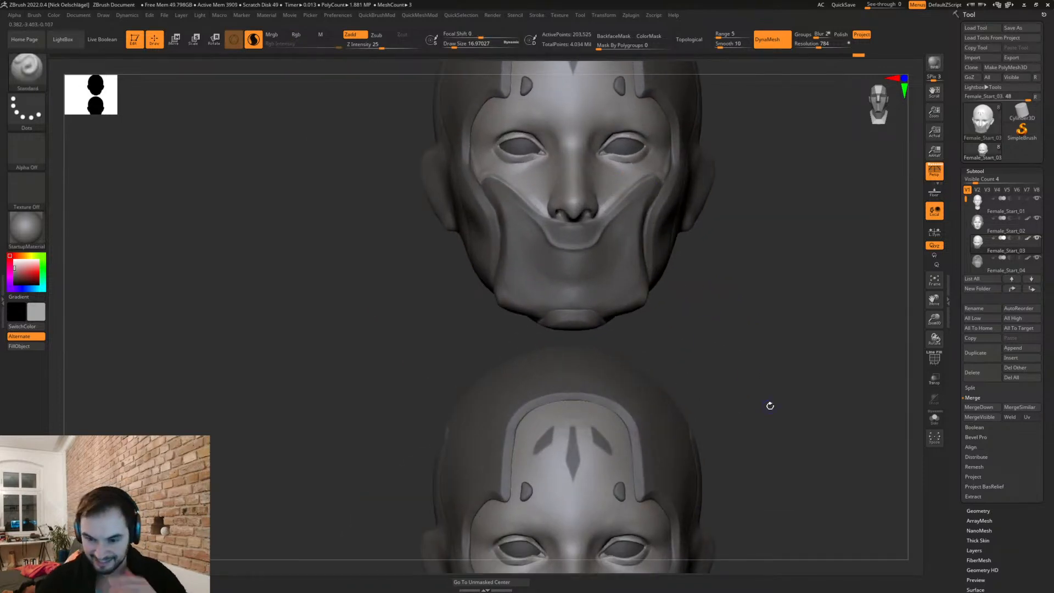
# Step: Try to carve a panel line down the lower cheek and across the chin with DamStandard at a draw size of 28.75
pyautogui.moveTo(725, 296)
pyautogui.mouseDown(button='right')
pyautogui.moveTo(743, 367)
pyautogui.moveTo(717, 362)
pyautogui.moveTo(715, 400)
pyautogui.moveTo(732, 443)
pyautogui.moveTo(742, 402)
pyautogui.mouseUp(button='right')
pyautogui.press('s')
pyautogui.moveTo(470, 378); pyautogui.dragTo(476, 378)
pyautogui.press('b')
pyautogui.press('d')
pyautogui.press('s')
pyautogui.press('s')
pyautogui.moveTo(598, 369); pyautogui.dragTo(582, 369)
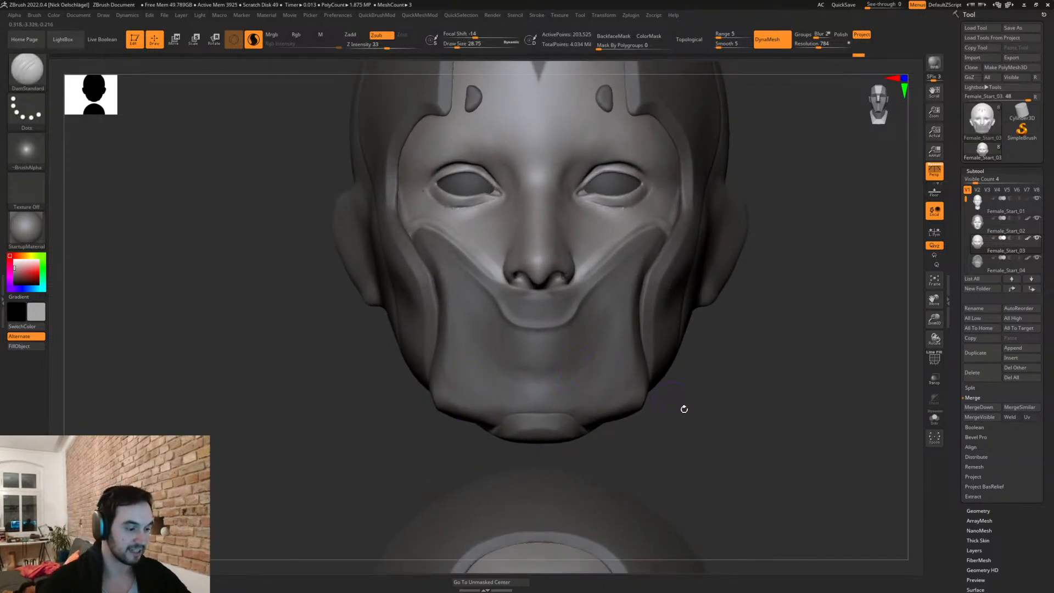
pyautogui.moveTo(675, 403); pyautogui.dragTo(439, 247, button='right')
pyautogui.moveTo(461, 347)
pyautogui.mouseDown()
pyautogui.moveTo(466, 390)
pyautogui.moveTo(497, 408)
pyautogui.mouseUp()
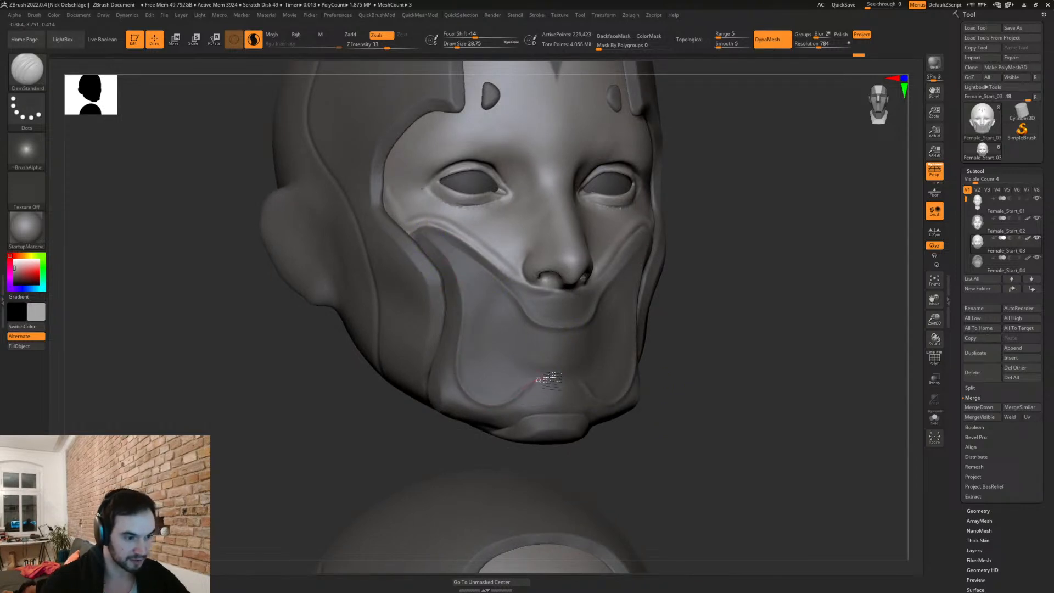
pyautogui.moveTo(776, 423); pyautogui.dragTo(494, 351, button='right')
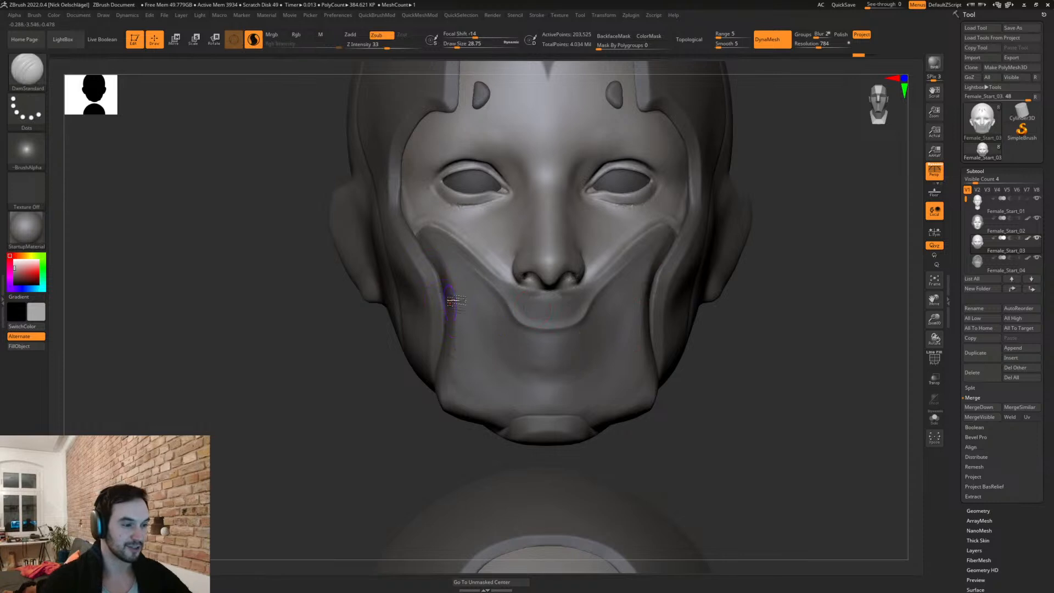
# Step: Try to carve a U-shaped groove across the mask's mouth area with DamStandard
pyautogui.press('shift')
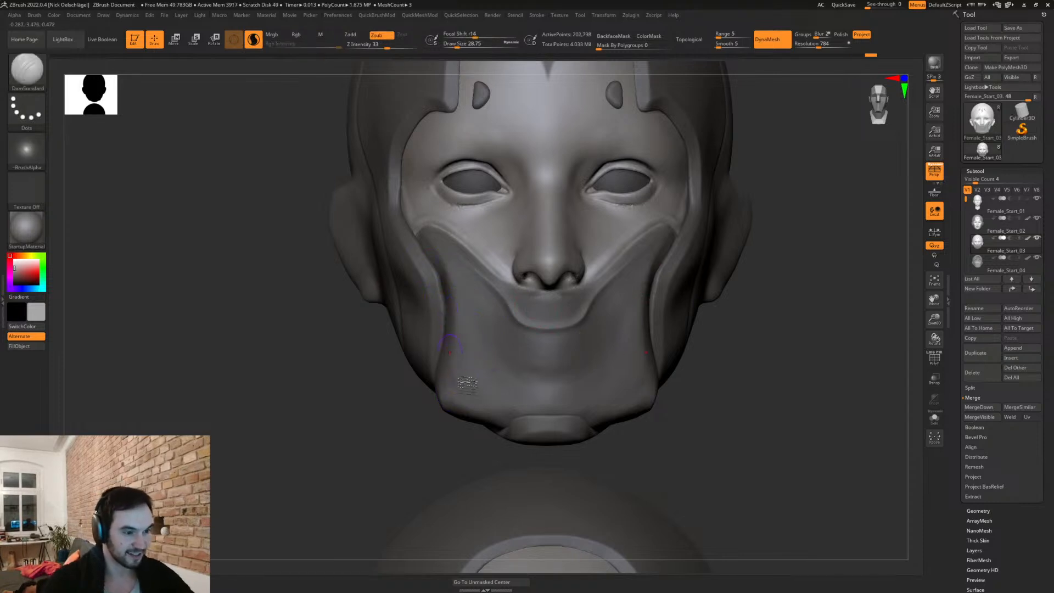
pyautogui.moveTo(491, 319)
pyautogui.mouseDown()
pyautogui.moveTo(497, 360)
pyautogui.moveTo(560, 378)
pyautogui.mouseUp()
pyautogui.moveTo(560, 378); pyautogui.dragTo(665, 425, button='right')
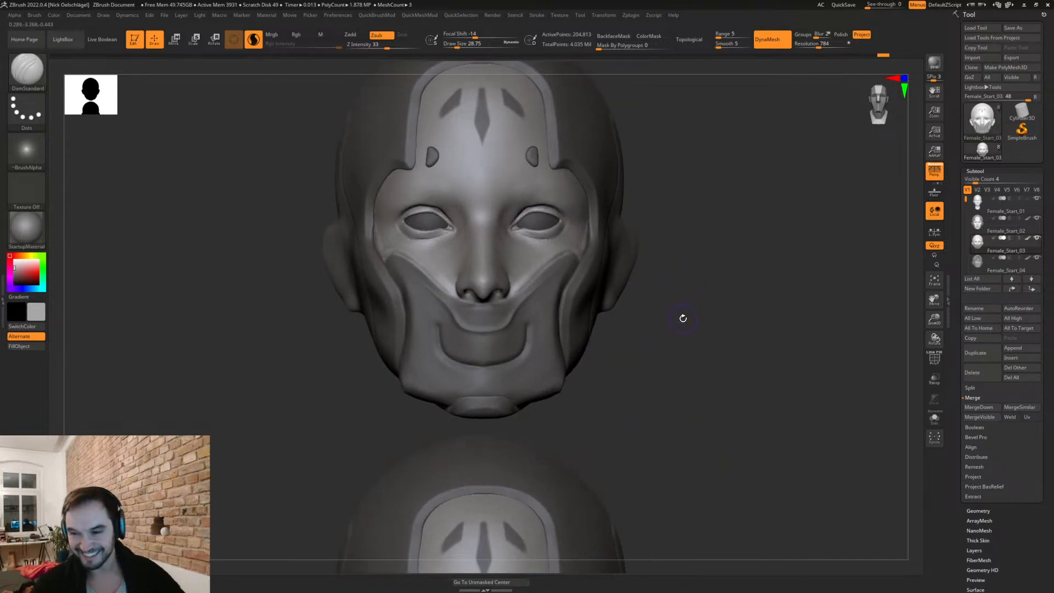
pyautogui.keyDown('ctrl'); pyautogui.moveTo(653, 345); pyautogui.dragTo(643, 352); pyautogui.keyUp('ctrl')
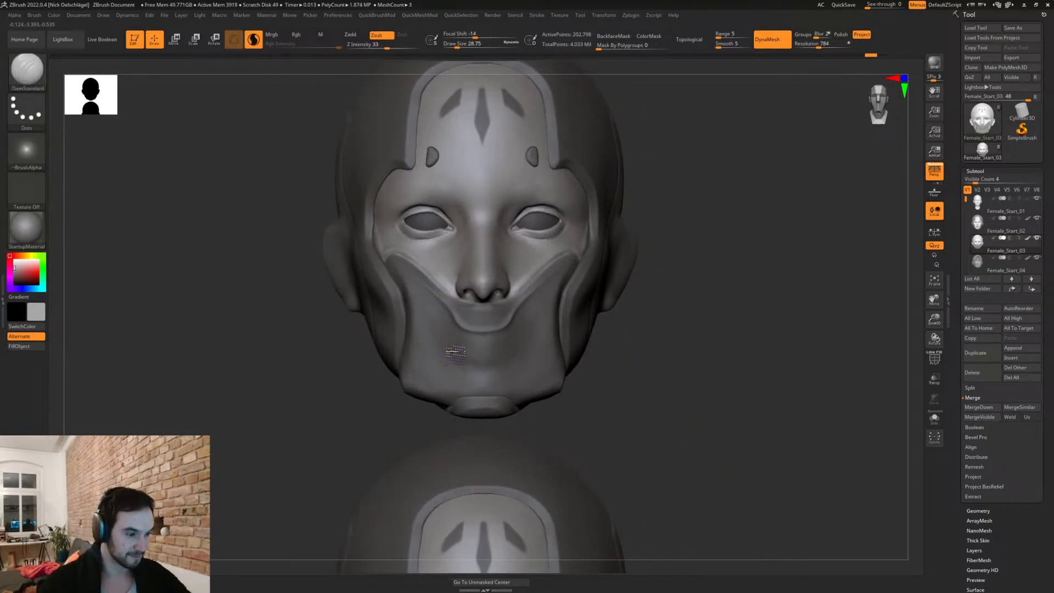
# Step: Try to carve short slanted grooves on both sides of the mask's mouth area, and undo the strokes
pyautogui.moveTo(442, 331); pyautogui.dragTo(425, 362)
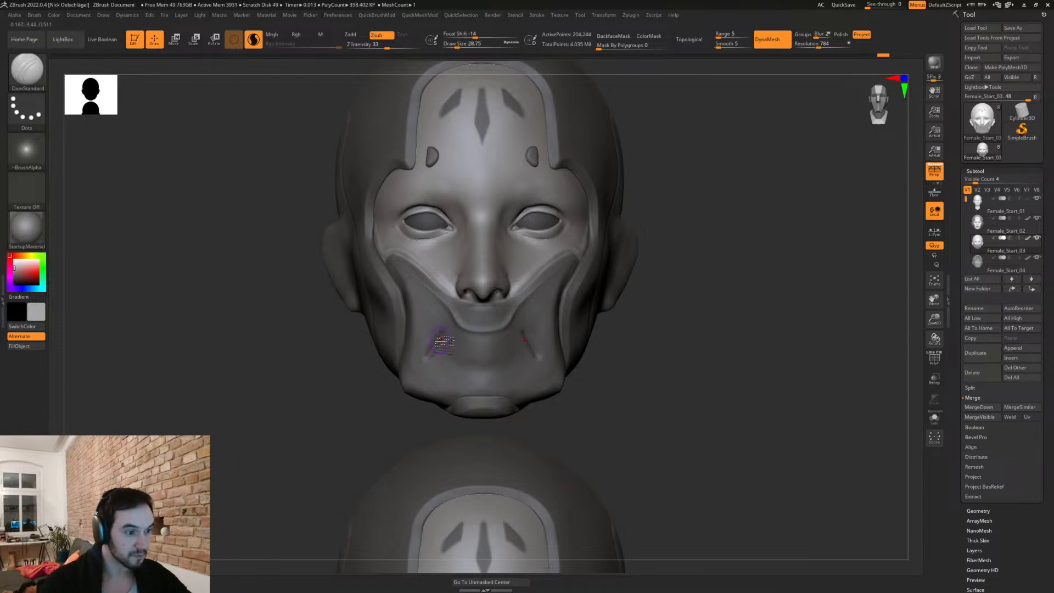
pyautogui.hotkey('ctrl', 'z')
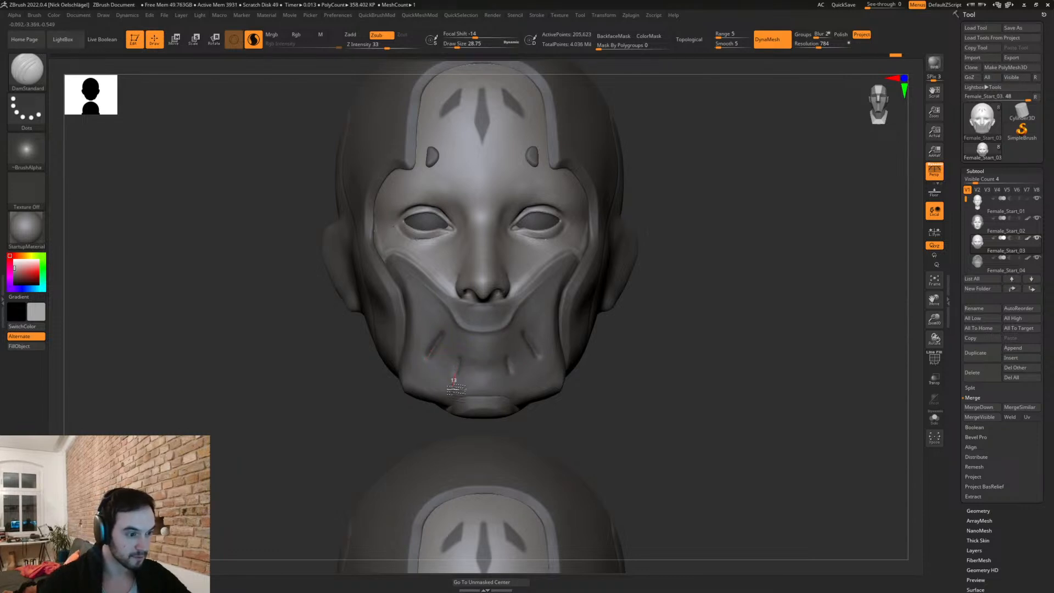
pyautogui.hotkey('ctrl', 'z')
pyautogui.hotkey('ctrl', 'z')
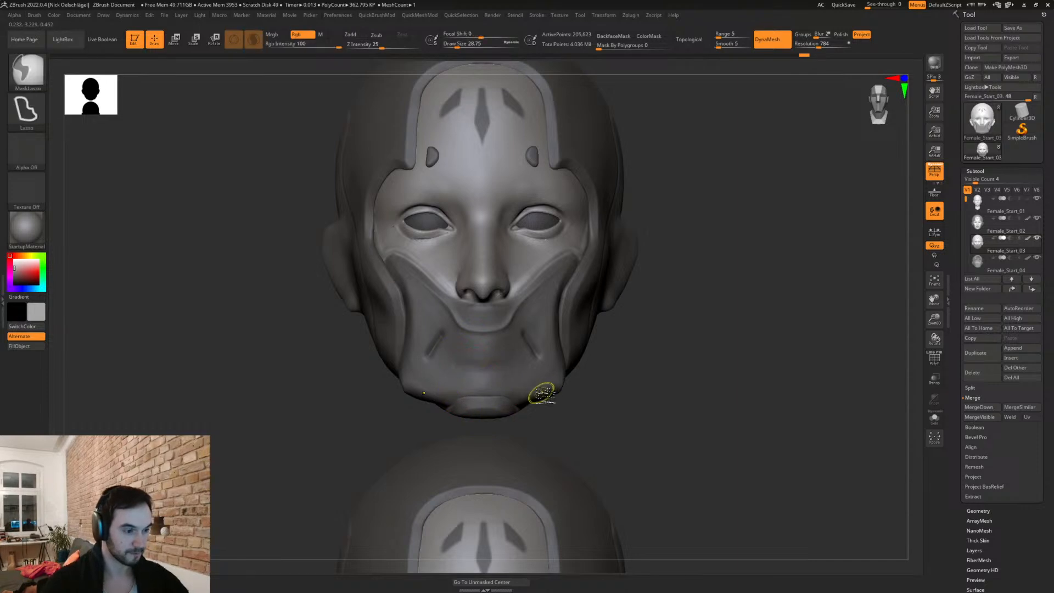
pyautogui.hotkey('ctrl', 'z')
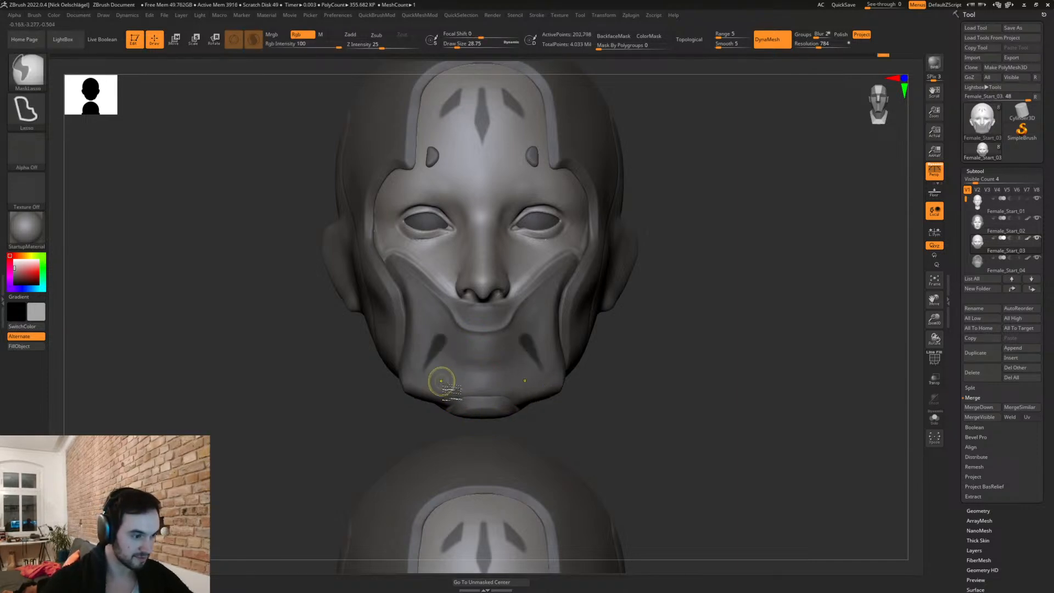
# Step: Mask tapered slots on both sides of the mouth, invert the mask and push the slots inward with Move at a draw size of about 104
pyautogui.hotkey('ctrl', 'shift', 'z')
pyautogui.hotkey('ctrl', 'shift', 'z')
pyautogui.hotkey('ctrl', 'shift', 'z')
pyautogui.hotkey('ctrl', 'shift', 'z')
pyautogui.press('b')
pyautogui.press('m')
pyautogui.press('v')
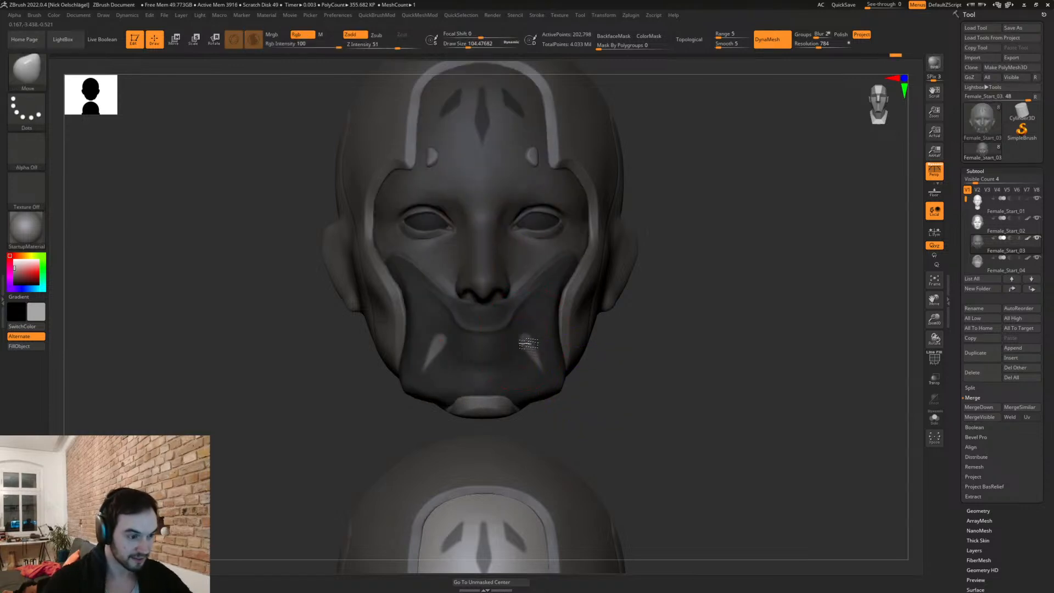
pyautogui.hotkey('ctrl', 'z')
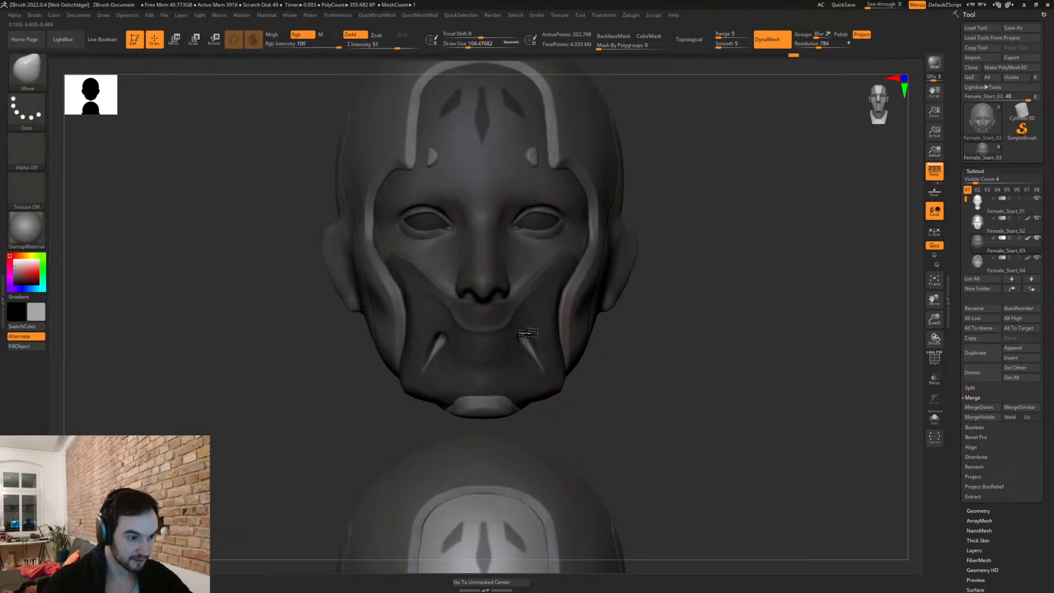
# Step: Adjust the shape of the area around the slots with a smaller Move brush
pyautogui.press('s')
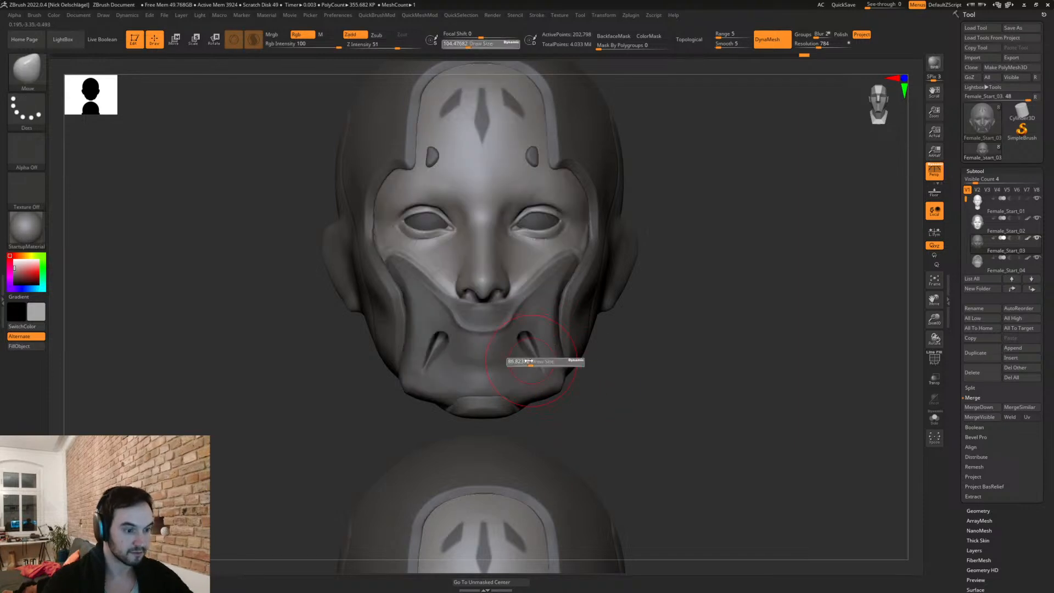
pyautogui.moveTo(523, 361)
pyautogui.mouseDown()
pyautogui.moveTo(539, 356)
pyautogui.moveTo(522, 336)
pyautogui.mouseUp()
pyautogui.press('shift')
pyautogui.keyDown('ctrl'); pyautogui.moveTo(612, 405); pyautogui.dragTo(604, 409); pyautogui.keyUp('ctrl')
# Step: Raise a U-shaped ridge across the mouth between the slots with Standard at a draw size of about 18, and build and smooth the slots' rims
pyautogui.press('b')
pyautogui.press('s')
pyautogui.press('t')
pyautogui.moveTo(459, 352); pyautogui.dragTo(501, 363)
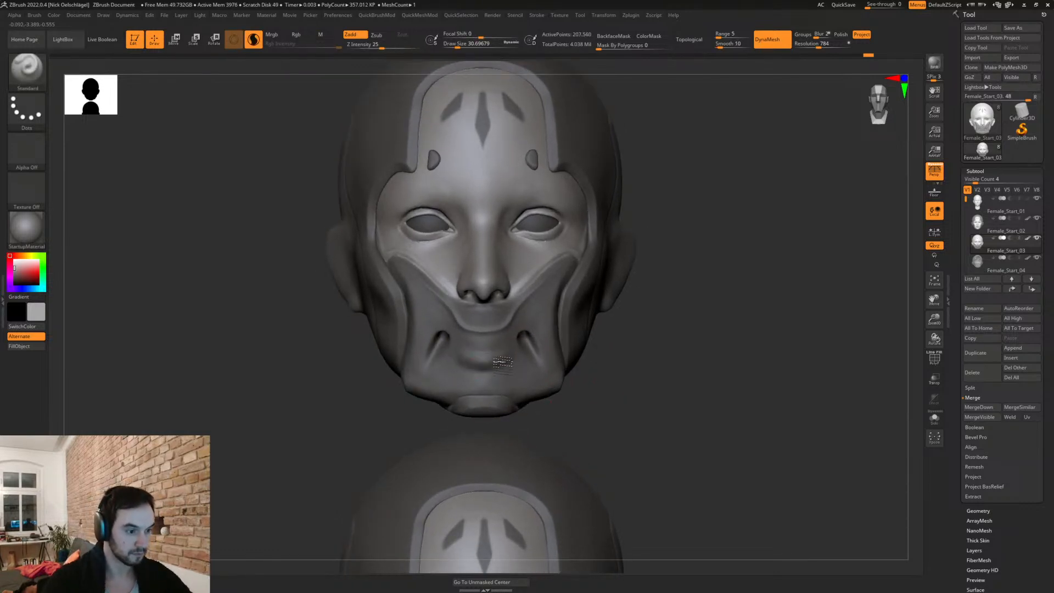
pyautogui.hotkey('ctrl', 'z')
pyautogui.press('[')
pyautogui.press('[')
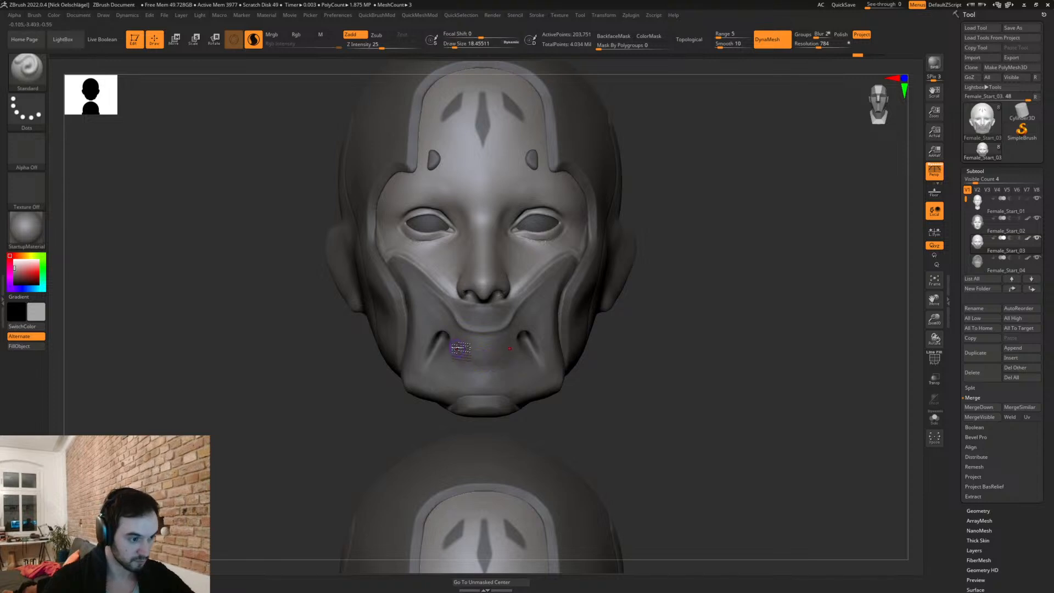
pyautogui.keyDown('shift'); pyautogui.moveTo(464, 362); pyautogui.dragTo(497, 365); pyautogui.keyUp('shift')
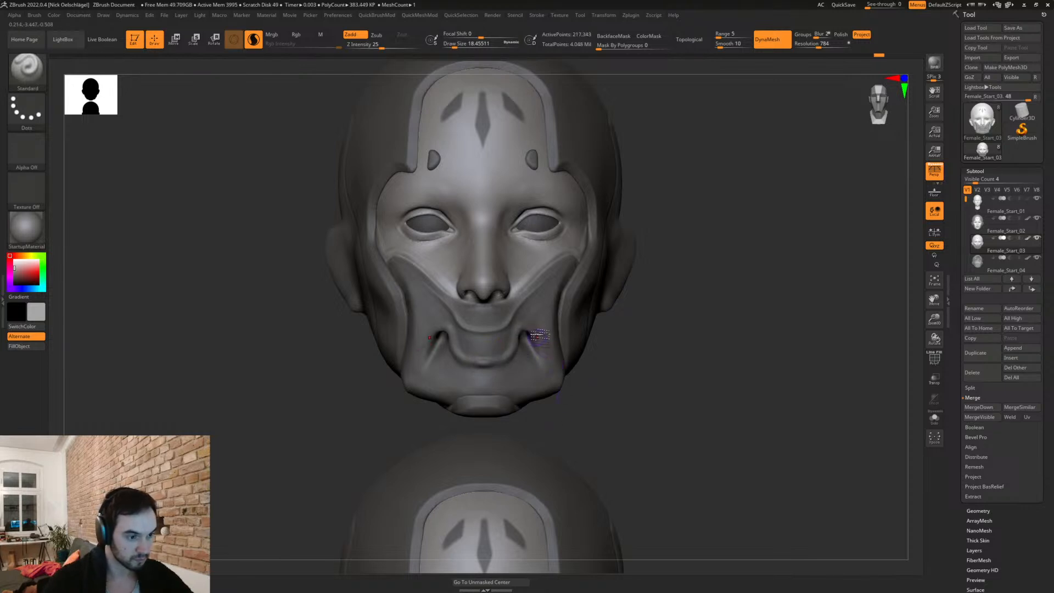
pyautogui.keyDown('shift'); pyautogui.moveTo(544, 337); pyautogui.dragTo(534, 330); pyautogui.keyUp('shift')
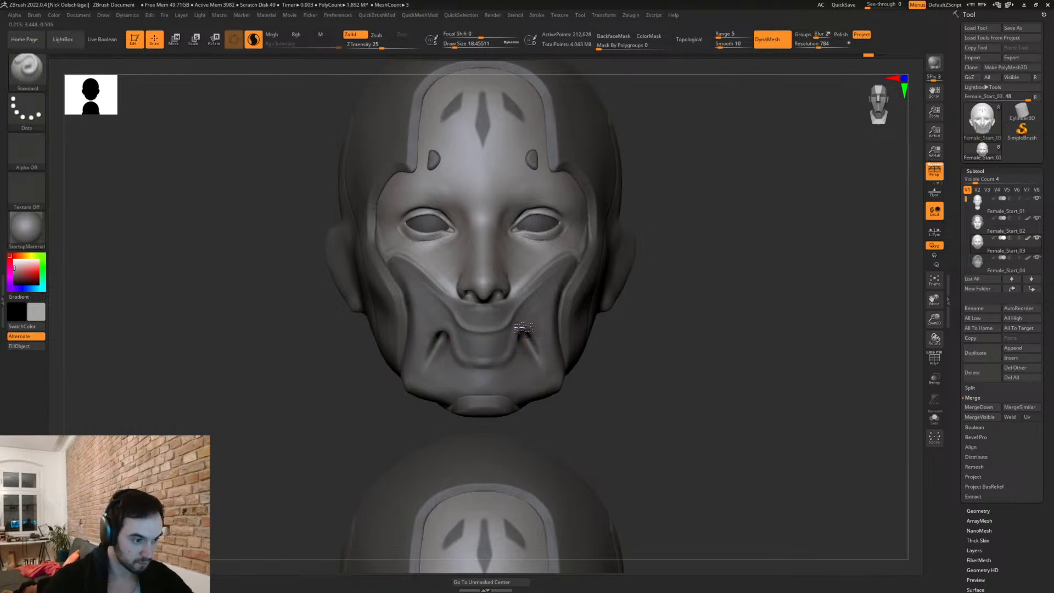
pyautogui.keyDown('ctrl'); pyautogui.moveTo(828, 433); pyautogui.dragTo(831, 435); pyautogui.keyUp('ctrl')
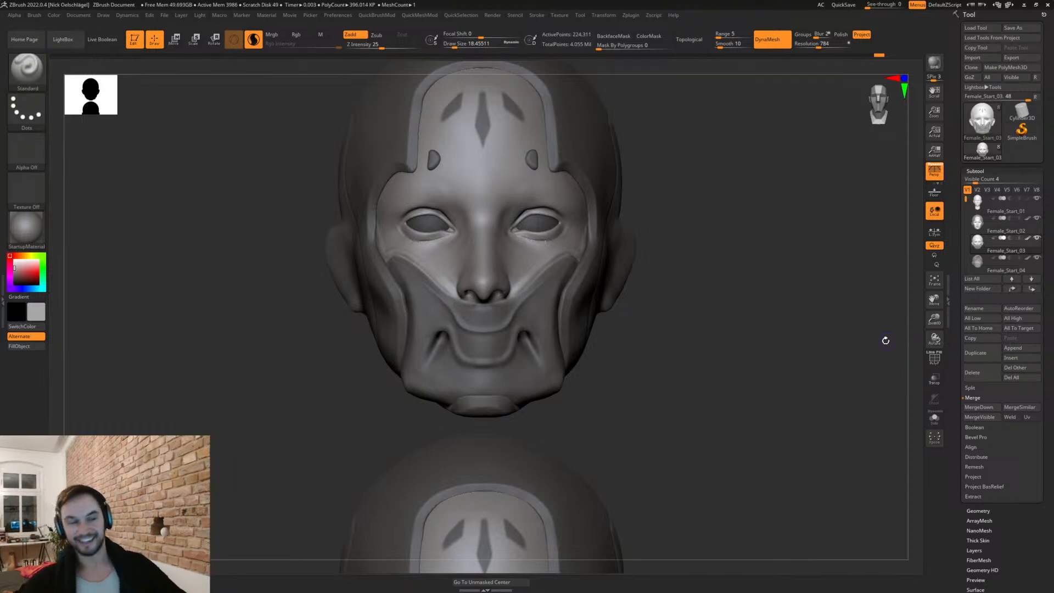
pyautogui.moveTo(651, 367)
pyautogui.mouseDown()
pyautogui.moveTo(661, 369)
pyautogui.moveTo(567, 327)
pyautogui.mouseUp()
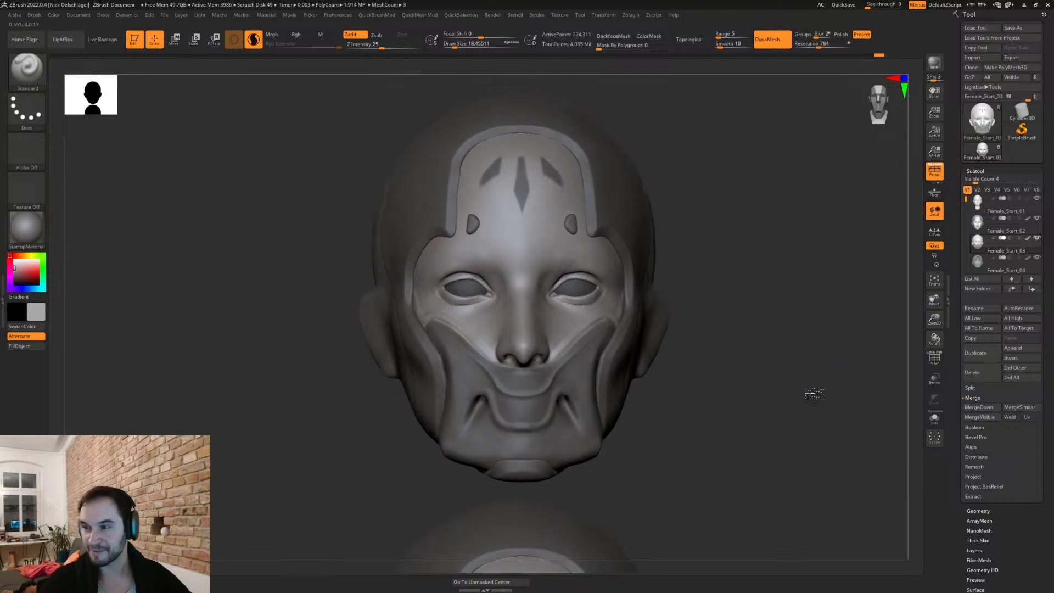
pyautogui.moveTo(814, 395)
pyautogui.mouseDown()
pyautogui.moveTo(750, 449)
pyautogui.moveTo(722, 419)
pyautogui.moveTo(721, 447)
pyautogui.mouseUp()
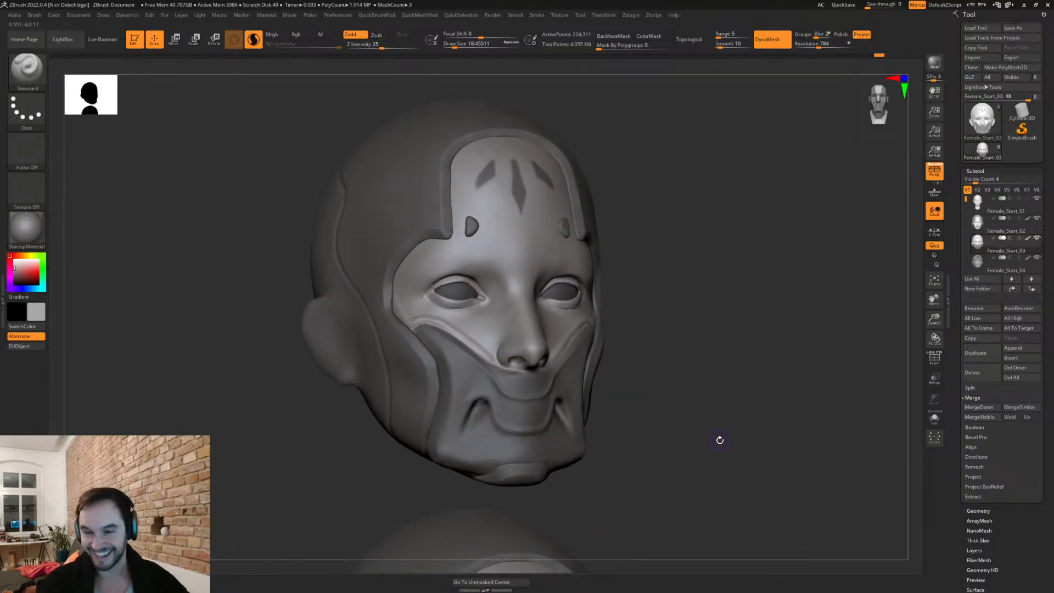
pyautogui.moveTo(707, 386); pyautogui.dragTo(705, 408)
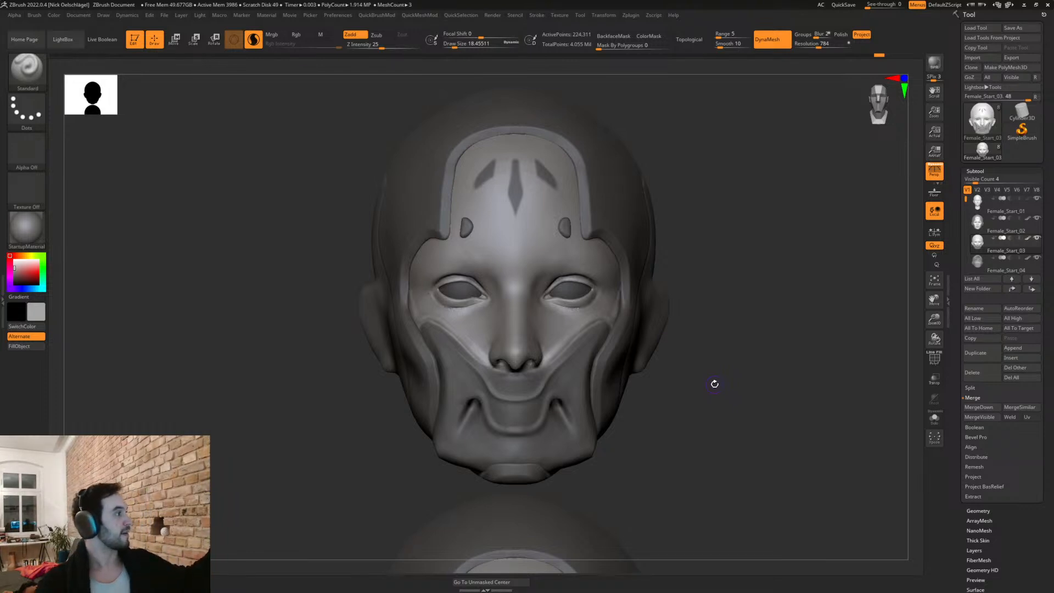
# Step: Examine the slotted-mask head from the front and three-quarter angles, isolated from the other heads and together with them
pyautogui.moveTo(677, 285); pyautogui.dragTo(543, 243)
pyautogui.moveTo(689, 330); pyautogui.dragTo(670, 414)
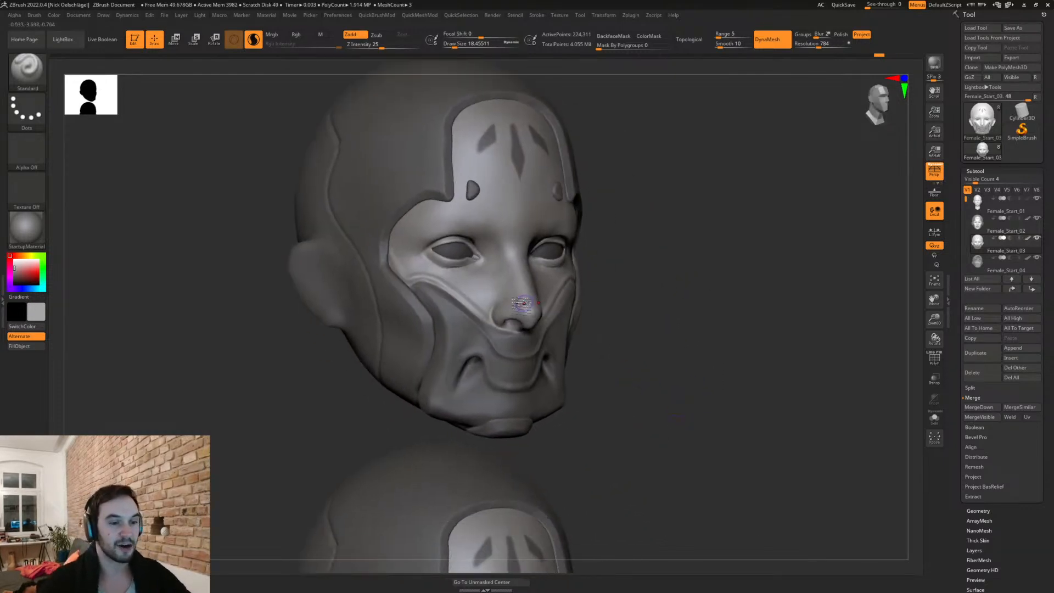
pyautogui.click(935, 418)
pyautogui.moveTo(748, 426); pyautogui.dragTo(550, 321)
pyautogui.moveTo(644, 405); pyautogui.dragTo(628, 464)
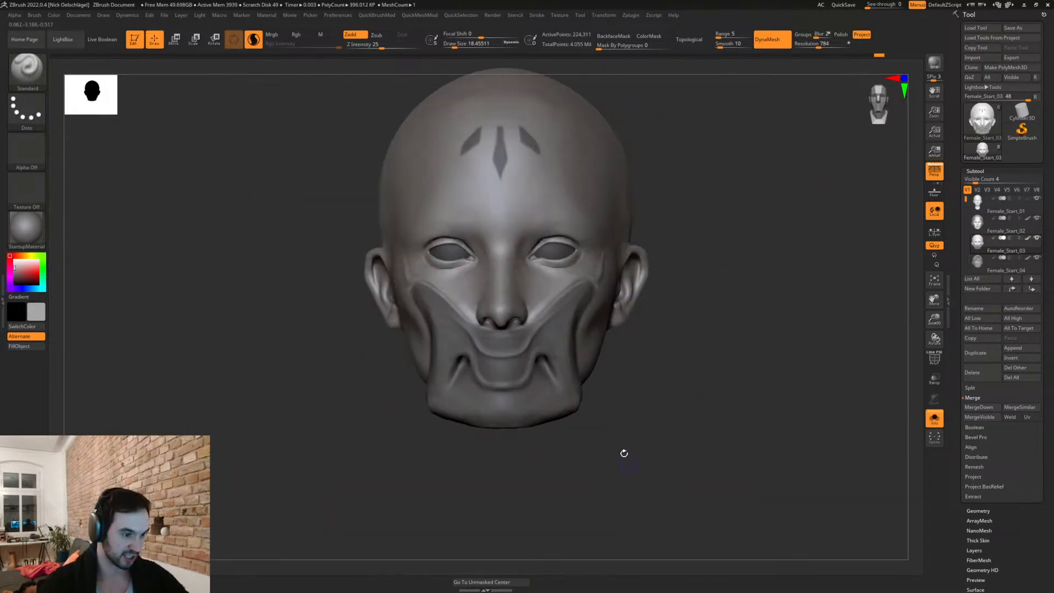
pyautogui.moveTo(654, 378)
pyautogui.mouseDown()
pyautogui.moveTo(699, 400)
pyautogui.moveTo(654, 336)
pyautogui.moveTo(675, 365)
pyautogui.mouseUp()
pyautogui.click(935, 418)
# Step: Try to reshape the mask's upper cheek edges with Move at a draw size of about 80, and undo the strokes
pyautogui.press('b')
pyautogui.press('m')
pyautogui.press('v')
pyautogui.press('s')
pyautogui.moveTo(591, 329)
pyautogui.mouseDown()
pyautogui.moveTo(617, 355)
pyautogui.moveTo(591, 353)
pyautogui.mouseUp()
pyautogui.moveTo(584, 304); pyautogui.dragTo(582, 301)
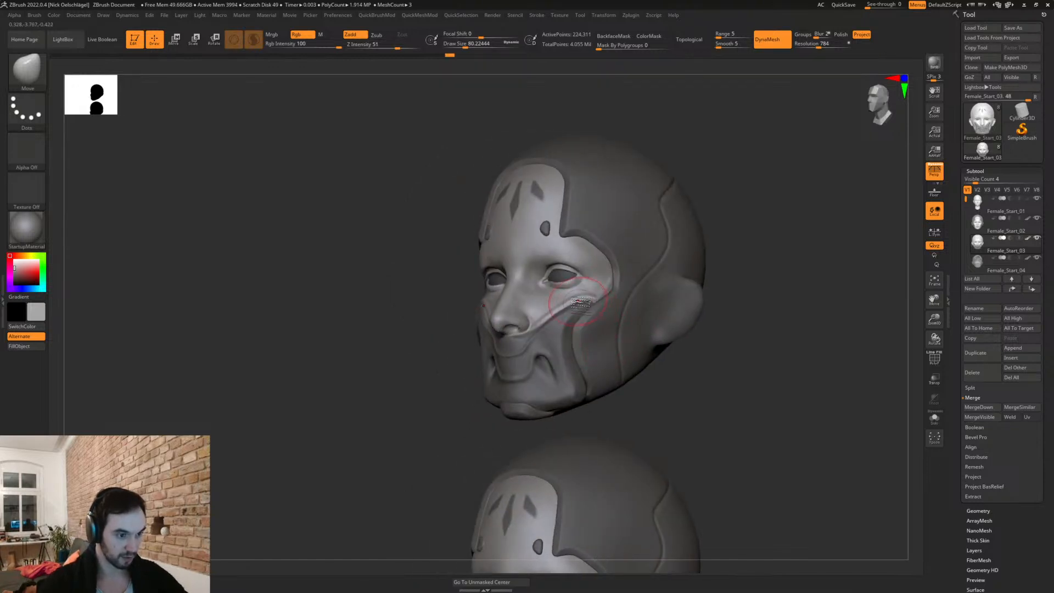
pyautogui.hotkey('ctrl', 'z')
pyautogui.hotkey('ctrl', 'z')
pyautogui.hotkey('ctrl', 'z')
pyautogui.hotkey('ctrl', 'z')
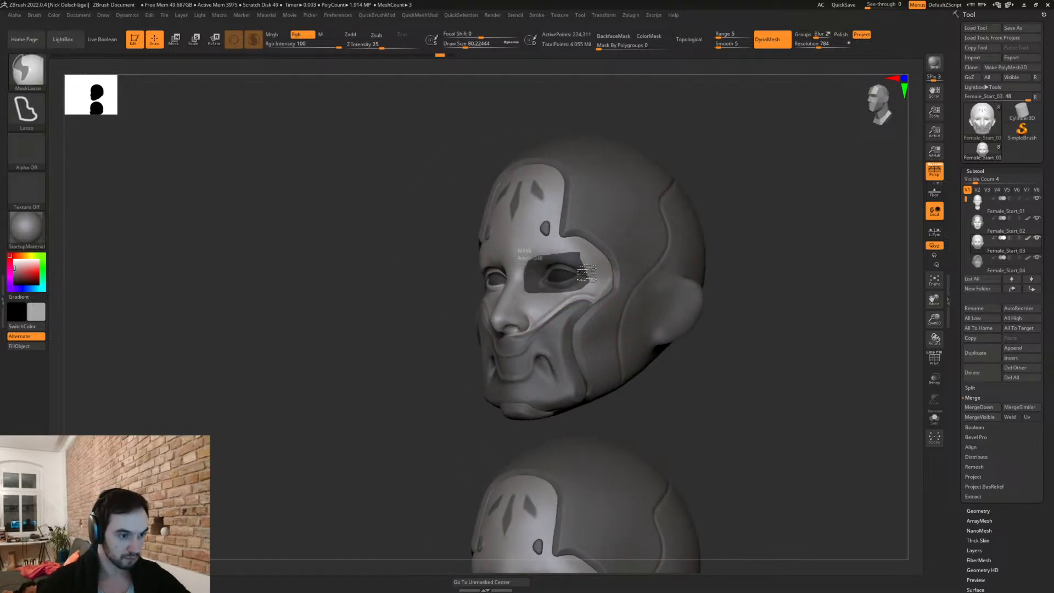
# Step: Adjust the mask's cheek edges and the area beside the nose with Move at a draw size of about 80, keeping the eyes masked
pyautogui.moveTo(583, 304); pyautogui.dragTo(580, 300)
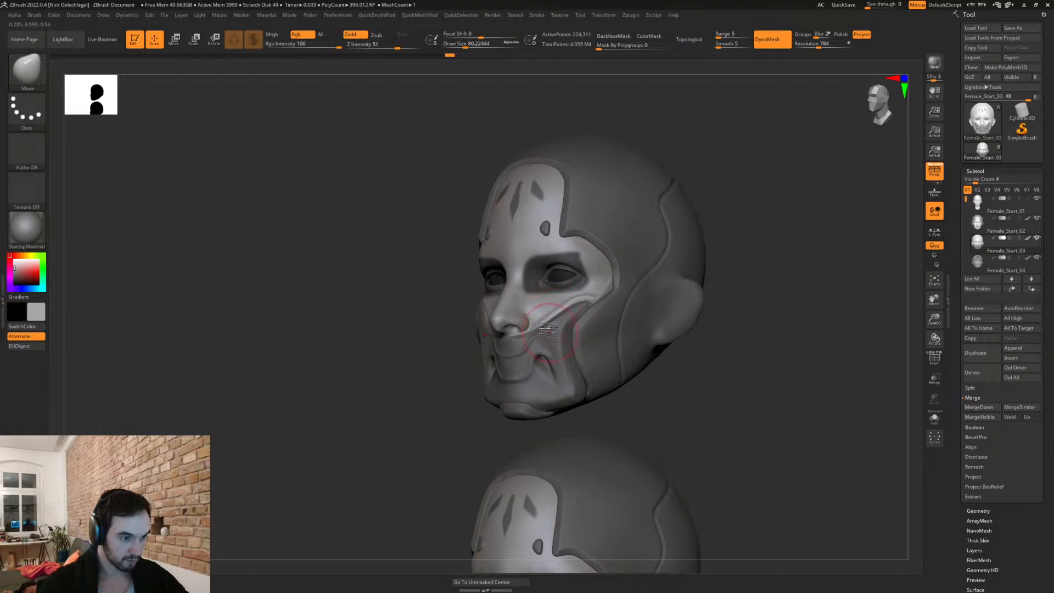
pyautogui.moveTo(542, 330); pyautogui.dragTo(551, 329)
pyautogui.moveTo(670, 379); pyautogui.dragTo(649, 390)
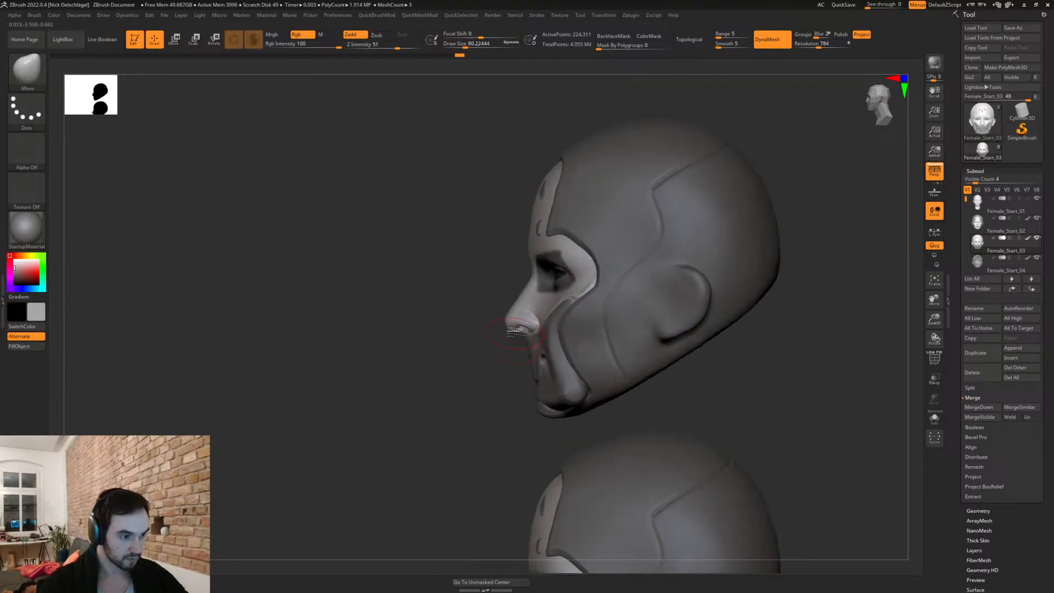
pyautogui.moveTo(526, 295)
pyautogui.mouseDown()
pyautogui.moveTo(522, 310)
pyautogui.moveTo(649, 365)
pyautogui.moveTo(642, 350)
pyautogui.mouseUp()
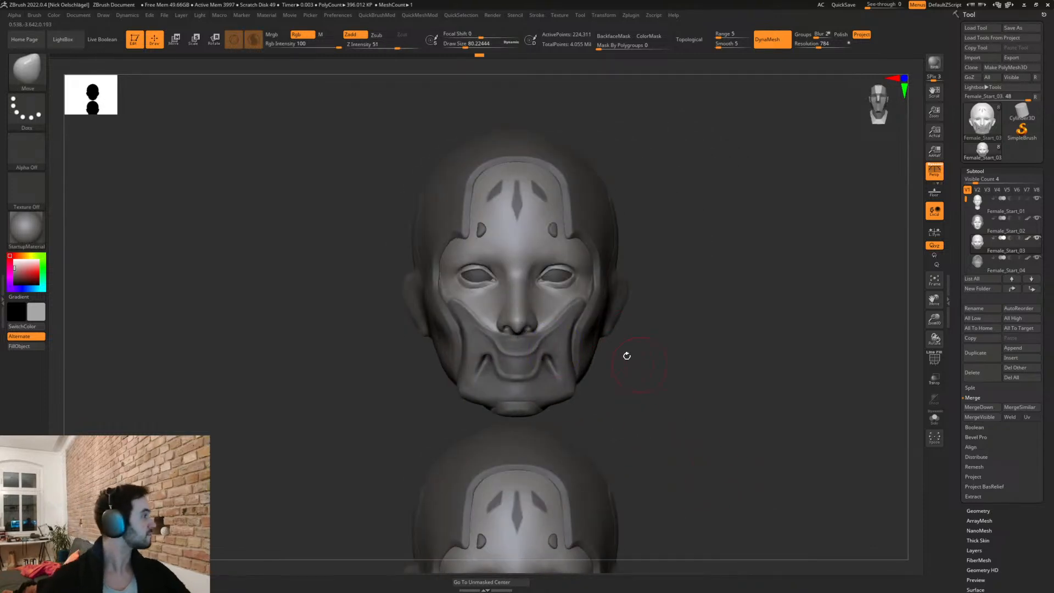
# Step: Paint the areas around the eyes of the slotted-mask head dark grey with Paint at a draw size of about 12
pyautogui.moveTo(662, 352)
pyautogui.keyDown('ctrl'); pyautogui.mouseDown(button='right')
pyautogui.moveTo(666, 376)
pyautogui.moveTo(754, 405)
pyautogui.moveTo(683, 368)
pyautogui.mouseUp(button='right'); pyautogui.keyUp('ctrl')
pyautogui.press('s')
pyautogui.moveTo(683, 367); pyautogui.dragTo(676, 366)
pyautogui.moveTo(689, 348)
pyautogui.mouseDown(button='right')
pyautogui.moveTo(800, 348)
pyautogui.moveTo(717, 278)
pyautogui.mouseUp(button='right')
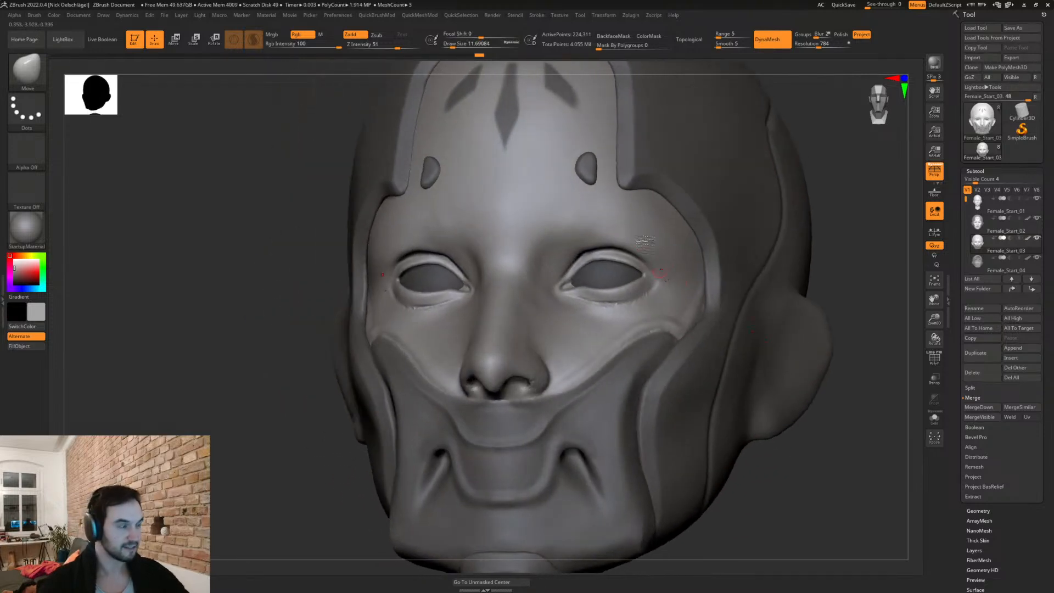
pyautogui.press('b')
pyautogui.press('p')
pyautogui.press('a')
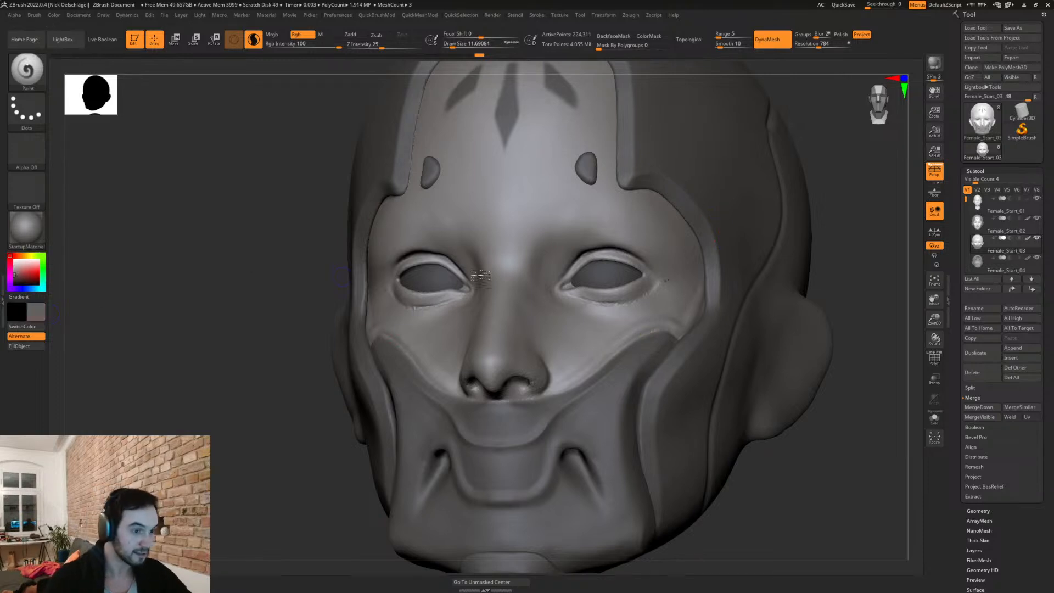
pyautogui.moveTo(563, 286)
pyautogui.mouseDown()
pyautogui.moveTo(610, 257)
pyautogui.moveTo(641, 266)
pyautogui.moveTo(643, 291)
pyautogui.moveTo(556, 291)
pyautogui.moveTo(603, 256)
pyautogui.moveTo(639, 264)
pyautogui.moveTo(637, 285)
pyautogui.moveTo(648, 268)
pyautogui.moveTo(626, 258)
pyautogui.moveTo(654, 279)
pyautogui.moveTo(645, 301)
pyautogui.mouseUp()
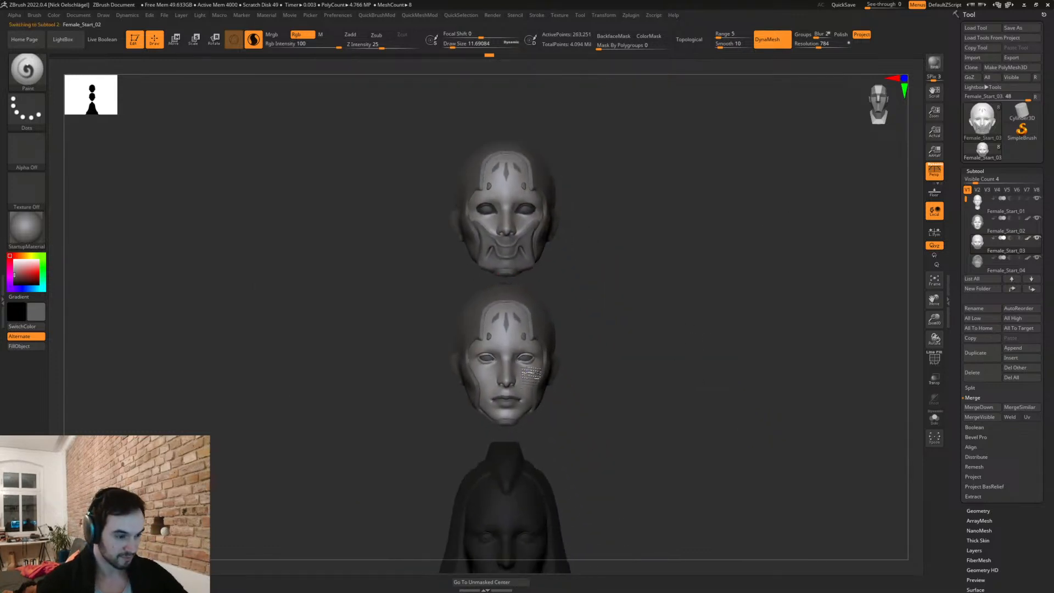
# Step: Paint the eye surrounds of the uncovered-face head below in the same dark grey
pyautogui.press('f')
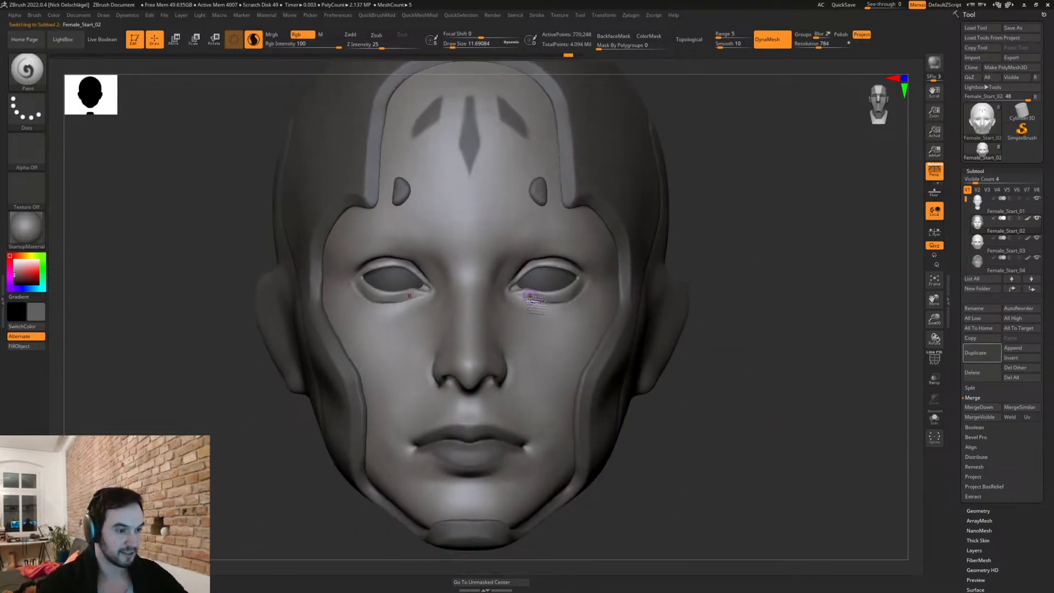
pyautogui.moveTo(511, 289)
pyautogui.mouseDown()
pyautogui.moveTo(530, 265)
pyautogui.moveTo(568, 261)
pyautogui.moveTo(587, 281)
pyautogui.moveTo(510, 294)
pyautogui.moveTo(567, 299)
pyautogui.moveTo(584, 283)
pyautogui.moveTo(563, 301)
pyautogui.mouseUp()
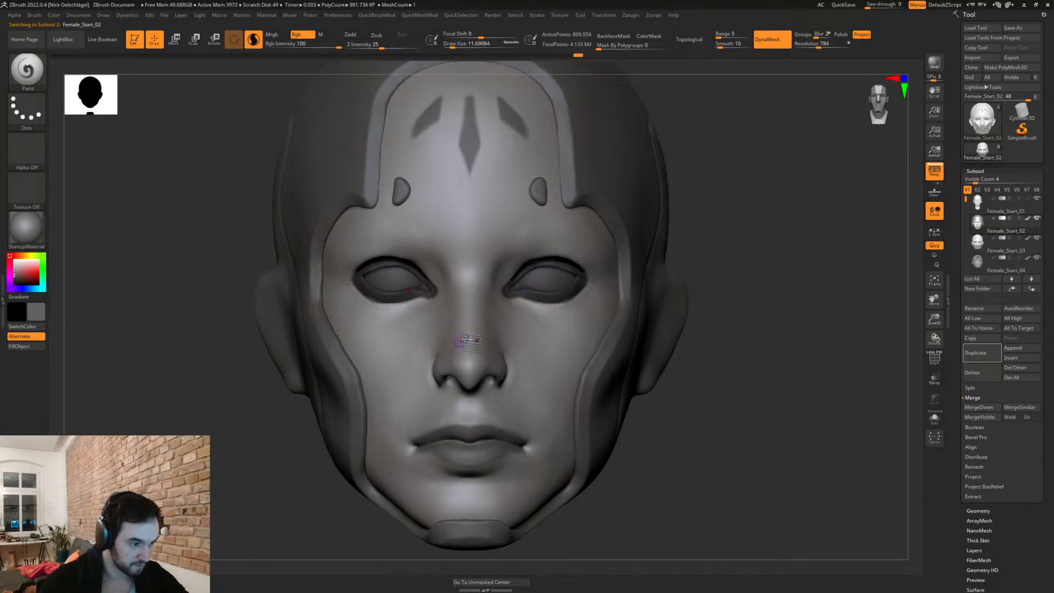
# Step: Try to paint a dark stripe along the nose of the uncovered-face head, and undo it
pyautogui.moveTo(468, 363)
pyautogui.mouseDown()
pyautogui.moveTo(478, 351)
pyautogui.moveTo(470, 325)
pyautogui.mouseUp()
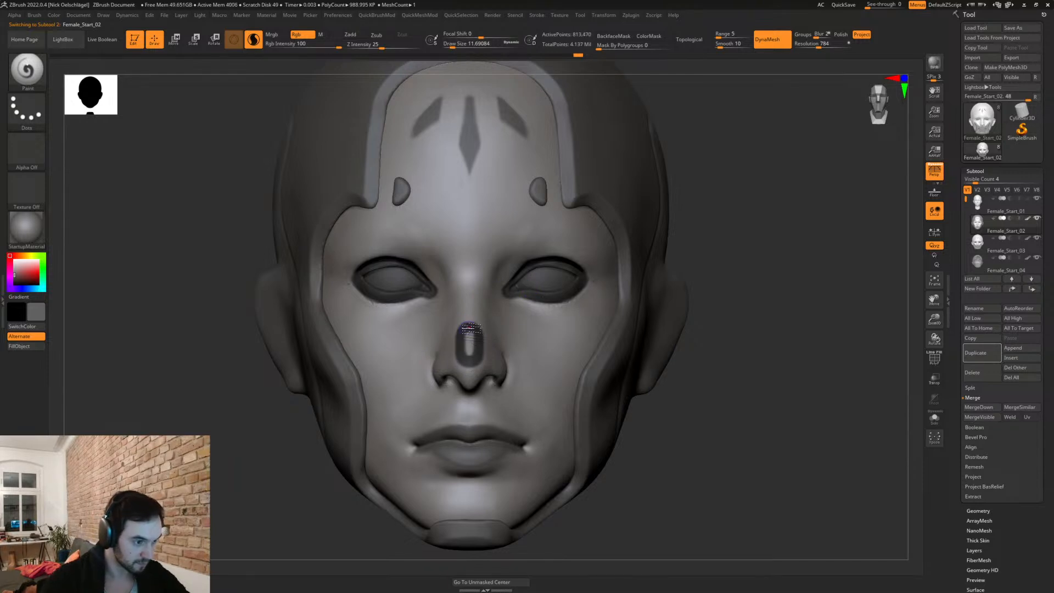
pyautogui.moveTo(665, 424); pyautogui.dragTo(688, 450)
pyautogui.hotkey('ctrl', 'z')
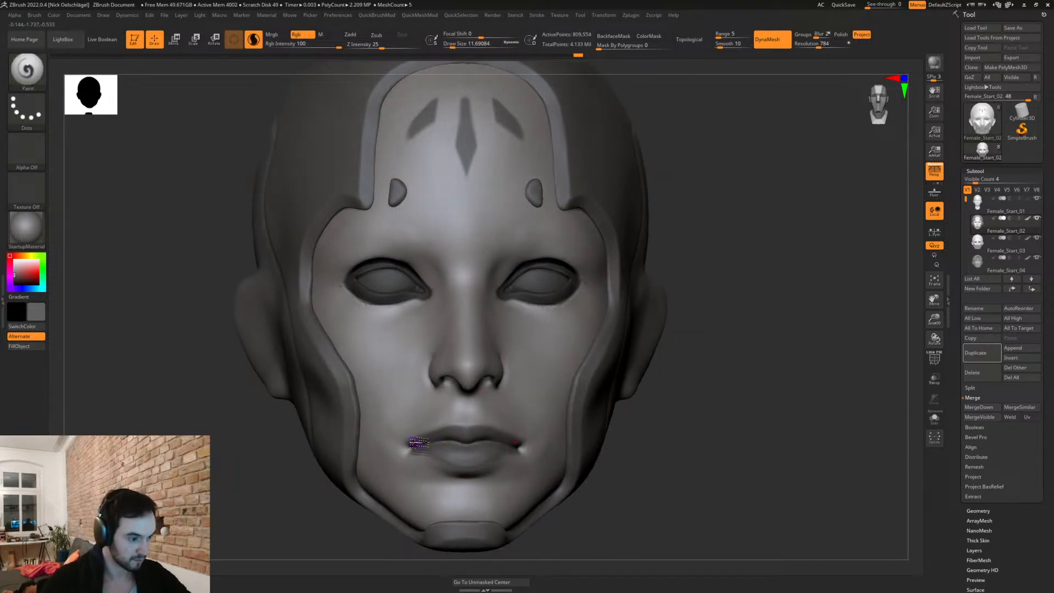
# Step: Paint the lips of the uncovered-face head darker and add small dark markings on both cheeks
pyautogui.moveTo(439, 437); pyautogui.dragTo(475, 439)
pyautogui.moveTo(677, 458)
pyautogui.mouseDown()
pyautogui.moveTo(558, 359)
pyautogui.moveTo(572, 354)
pyautogui.moveTo(568, 379)
pyautogui.moveTo(581, 348)
pyautogui.moveTo(592, 349)
pyautogui.moveTo(578, 343)
pyautogui.moveTo(568, 384)
pyautogui.moveTo(586, 362)
pyautogui.moveTo(571, 388)
pyautogui.moveTo(614, 350)
pyautogui.moveTo(591, 381)
pyautogui.mouseUp()
pyautogui.press('c')
pyautogui.keyDown('alt'); pyautogui.moveTo(722, 454); pyautogui.dragTo(747, 379); pyautogui.keyUp('alt')
pyautogui.moveTo(746, 379)
pyautogui.keyDown('shift'); pyautogui.mouseDown()
pyautogui.moveTo(766, 339)
pyautogui.moveTo(710, 368)
pyautogui.moveTo(669, 339)
pyautogui.moveTo(661, 398)
pyautogui.moveTo(627, 329)
pyautogui.mouseUp(); pyautogui.keyUp('shift')
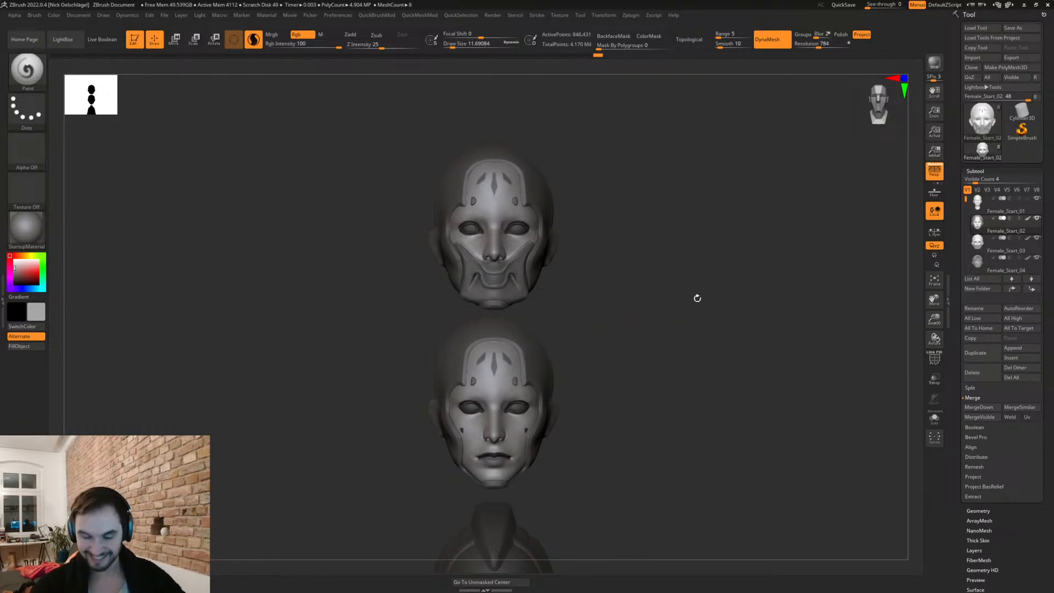
# Step: Select the slotted-mask head and mask round areas around its eyes at a draw size of about 51
pyautogui.keyDown('alt'); pyautogui.click(530, 258); pyautogui.keyUp('alt')
pyautogui.moveTo(576, 286)
pyautogui.keyDown('alt'); pyautogui.mouseDown()
pyautogui.moveTo(617, 230)
pyautogui.moveTo(631, 330)
pyautogui.mouseUp(); pyautogui.keyUp('alt')
pyautogui.press('s')
pyautogui.moveTo(572, 316); pyautogui.dragTo(580, 316)
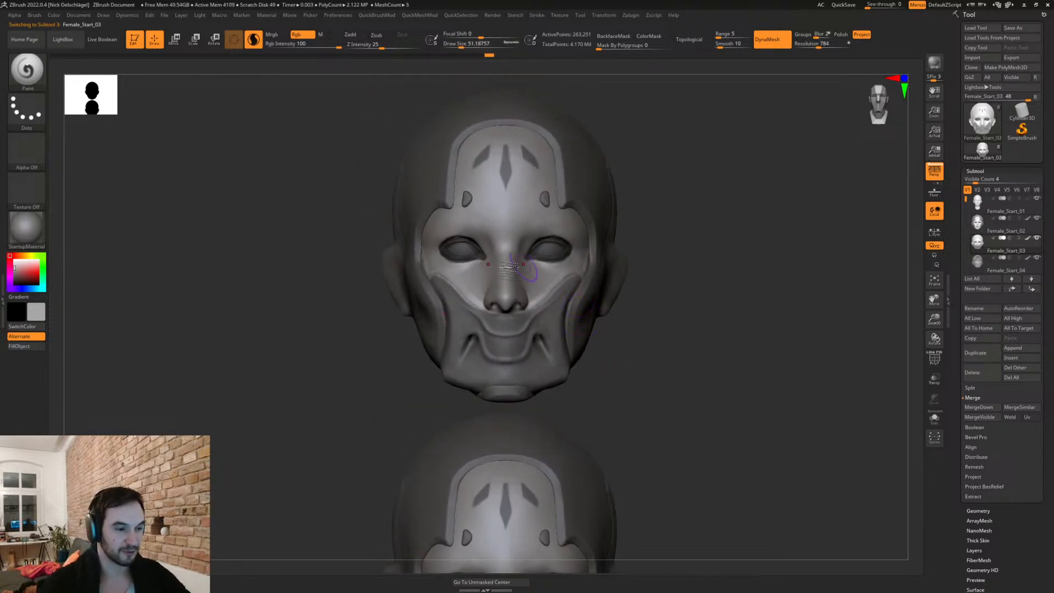
pyautogui.moveTo(652, 315)
pyautogui.keyDown('alt'); pyautogui.mouseDown()
pyautogui.moveTo(656, 329)
pyautogui.moveTo(637, 286)
pyautogui.mouseUp(); pyautogui.keyUp('alt')
pyautogui.moveTo(603, 166)
pyautogui.keyDown('ctrl'); pyautogui.mouseDown()
pyautogui.moveTo(571, 184)
pyautogui.moveTo(576, 105)
pyautogui.moveTo(604, 164)
pyautogui.moveTo(570, 189)
pyautogui.moveTo(578, 107)
pyautogui.moveTo(609, 159)
pyautogui.moveTo(593, 189)
pyautogui.moveTo(600, 111)
pyautogui.moveTo(575, 109)
pyautogui.mouseUp(); pyautogui.keyUp('ctrl')
pyautogui.moveTo(675, 276); pyautogui.dragTo(659, 273)
pyautogui.press('ctrl')
pyautogui.keyDown('ctrl'); pyautogui.moveTo(580, 204); pyautogui.dragTo(559, 224); pyautogui.keyUp('ctrl')
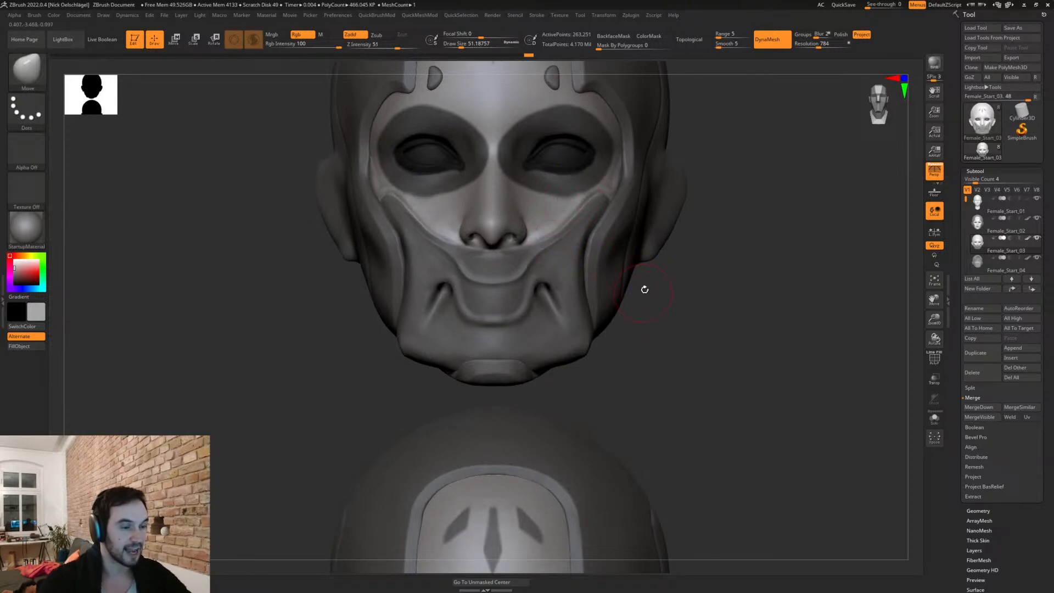
# Step: Replace the mask with a straight-edged one across the eyes and shape the cheek tips with Move, using draw sizes of about 71 and 39
pyautogui.moveTo(642, 291); pyautogui.dragTo(596, 290)
pyautogui.keyDown('ctrl'); pyautogui.moveTo(672, 241); pyautogui.dragTo(684, 252); pyautogui.keyUp('ctrl')
pyautogui.moveTo(594, 183)
pyautogui.keyDown('ctrl'); pyautogui.mouseDown()
pyautogui.moveTo(637, 131)
pyautogui.moveTo(592, 182)
pyautogui.mouseUp(); pyautogui.keyUp('ctrl')
pyautogui.press(']')
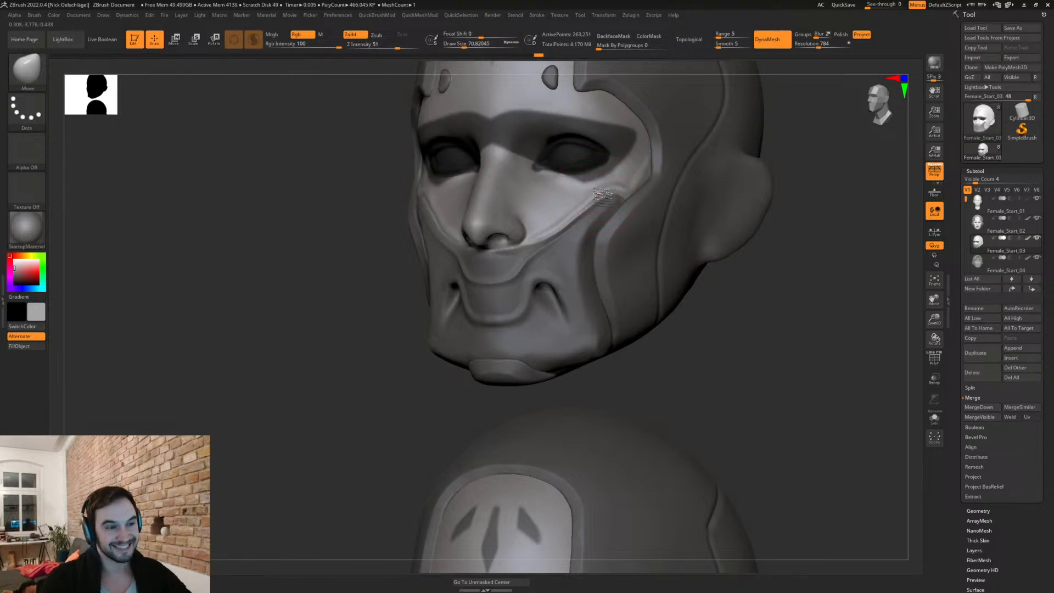
pyautogui.press('[')
pyautogui.press('[')
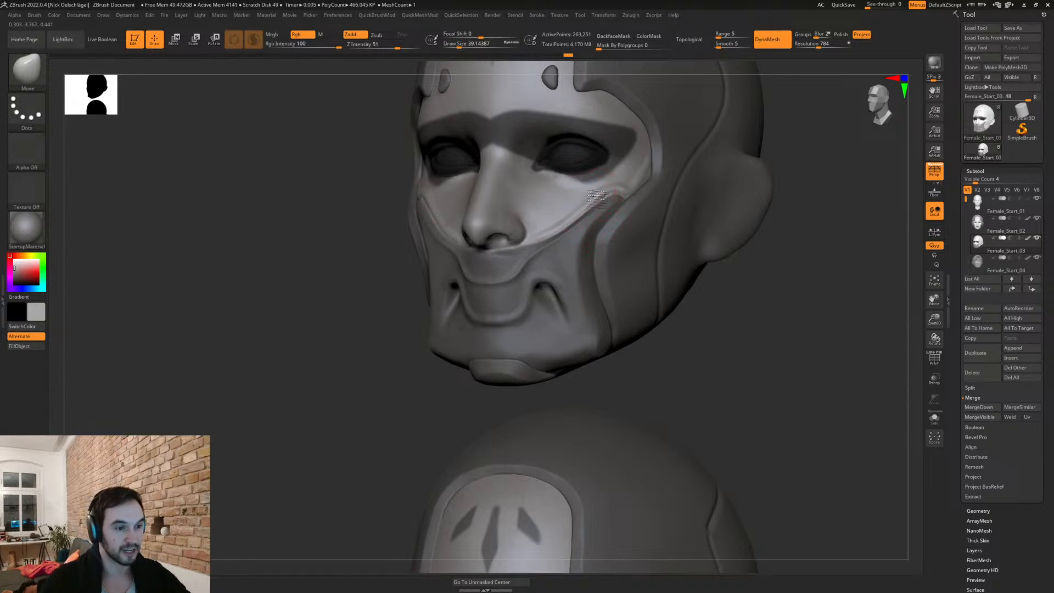
pyautogui.moveTo(700, 328); pyautogui.dragTo(743, 341)
pyautogui.moveTo(685, 289); pyautogui.dragTo(632, 235)
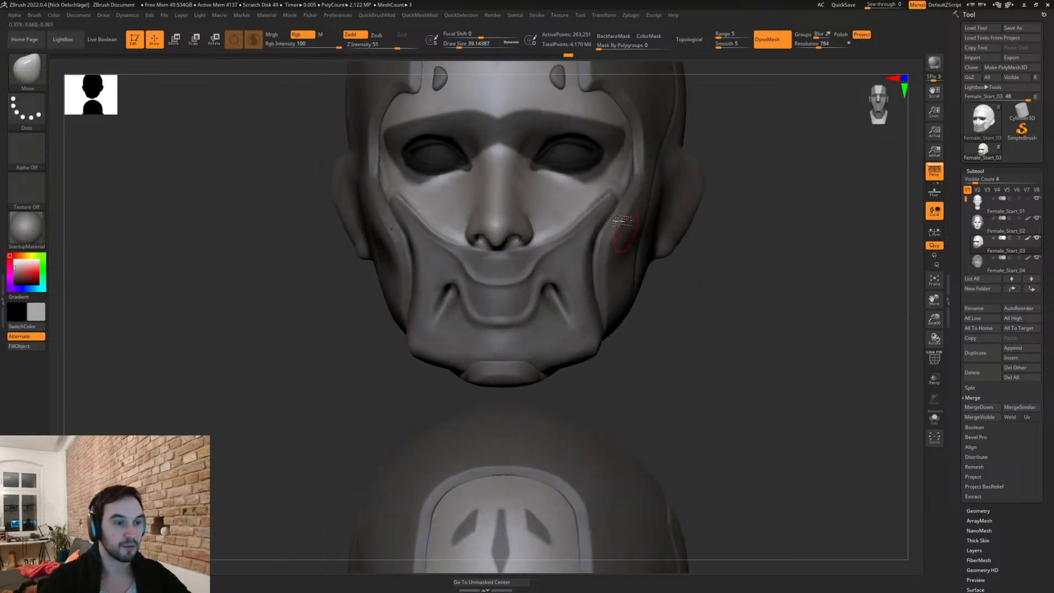
# Step: Clear the mask and touch up and smooth the cheek below the eye at a draw size of about 29
pyautogui.keyDown('ctrl'); pyautogui.moveTo(728, 226); pyautogui.dragTo(742, 239); pyautogui.keyUp('ctrl')
pyautogui.press('s')
pyautogui.click(572, 186)
pyautogui.press('shift')
pyautogui.moveTo(584, 186)
pyautogui.keyDown('shift'); pyautogui.mouseDown()
pyautogui.moveTo(609, 175)
pyautogui.moveTo(579, 188)
pyautogui.mouseUp(); pyautogui.keyUp('shift')
pyautogui.moveTo(704, 318)
pyautogui.mouseDown()
pyautogui.moveTo(730, 320)
pyautogui.moveTo(738, 338)
pyautogui.mouseUp()
pyautogui.moveTo(710, 386)
pyautogui.keyDown('alt'); pyautogui.mouseDown()
pyautogui.moveTo(663, 348)
pyautogui.moveTo(666, 369)
pyautogui.moveTo(608, 410)
pyautogui.moveTo(544, 308)
pyautogui.moveTo(592, 407)
pyautogui.moveTo(720, 335)
pyautogui.moveTo(516, 333)
pyautogui.mouseUp(); pyautogui.keyUp('alt')
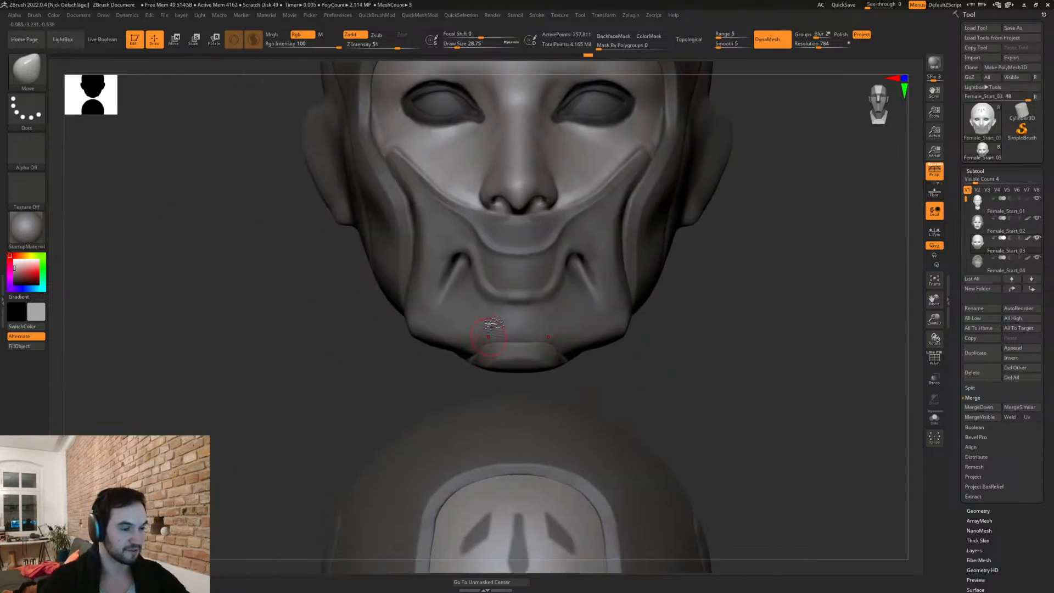
# Step: Carve small slanted notches on both sides above the chin plate with DamStandard, at a draw size of about 16
pyautogui.press('b')
pyautogui.press('d')
pyautogui.press('s')
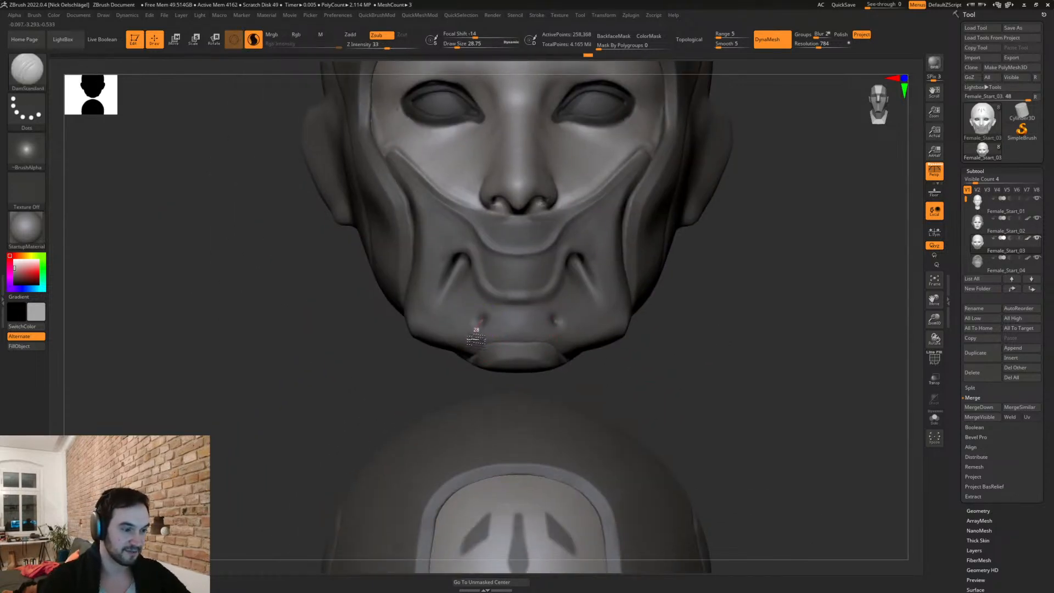
pyautogui.press('s')
pyautogui.moveTo(483, 317)
pyautogui.mouseDown()
pyautogui.moveTo(471, 317)
pyautogui.moveTo(494, 312)
pyautogui.mouseUp()
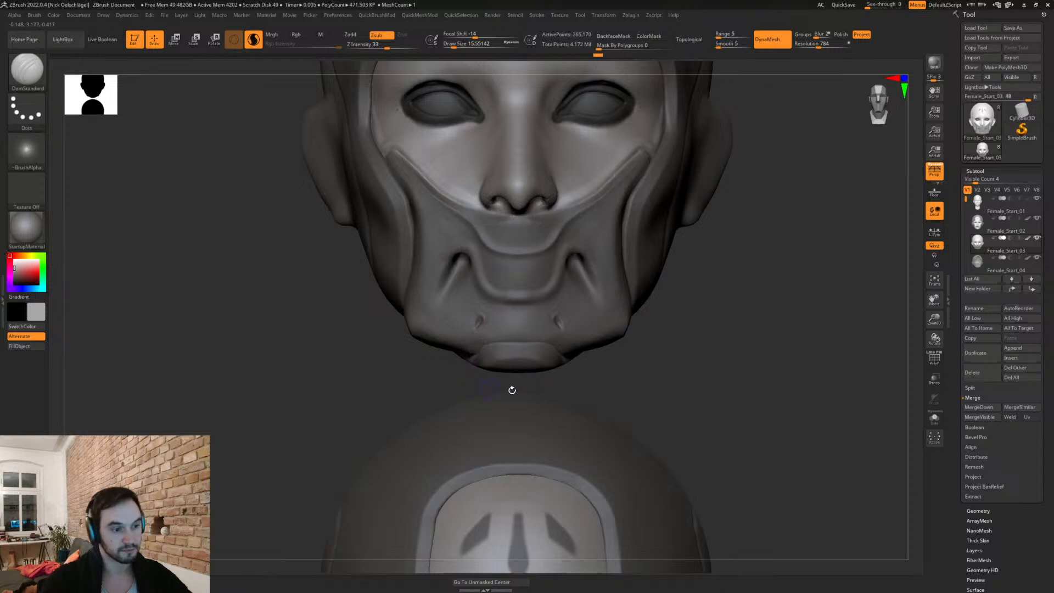
# Step: Refine the small chin notches with Move and smooth around them, reducing the draw size from about 33 to 20
pyautogui.press('b')
pyautogui.press('m')
pyautogui.press('v')
pyautogui.moveTo(584, 364)
pyautogui.mouseDown()
pyautogui.moveTo(640, 385)
pyautogui.moveTo(481, 345)
pyautogui.mouseUp()
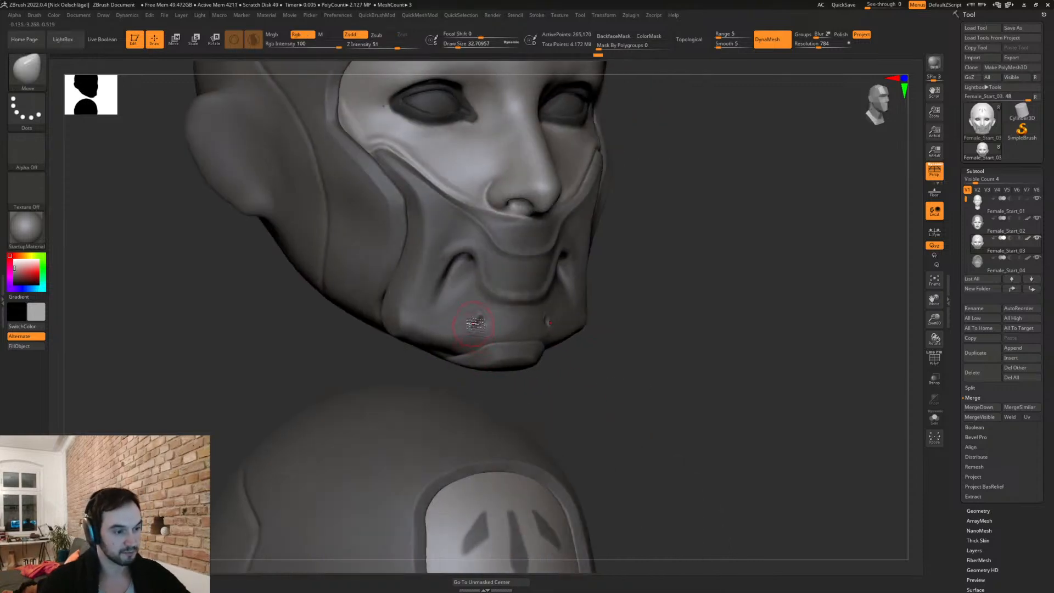
pyautogui.moveTo(555, 376); pyautogui.dragTo(478, 346)
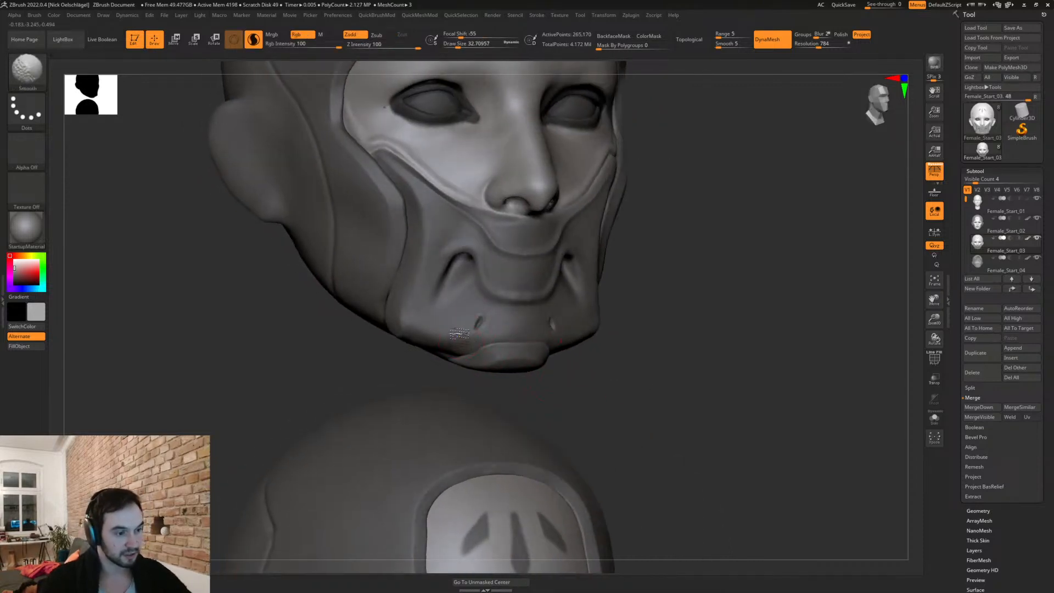
pyautogui.press('s')
pyautogui.press('shift')
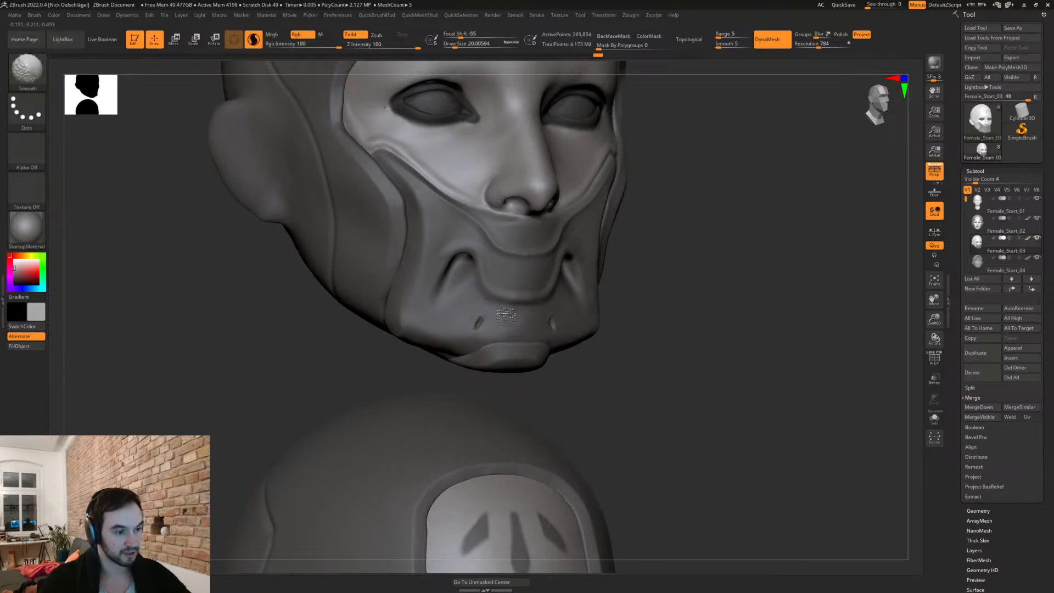
pyautogui.press('ctrl')
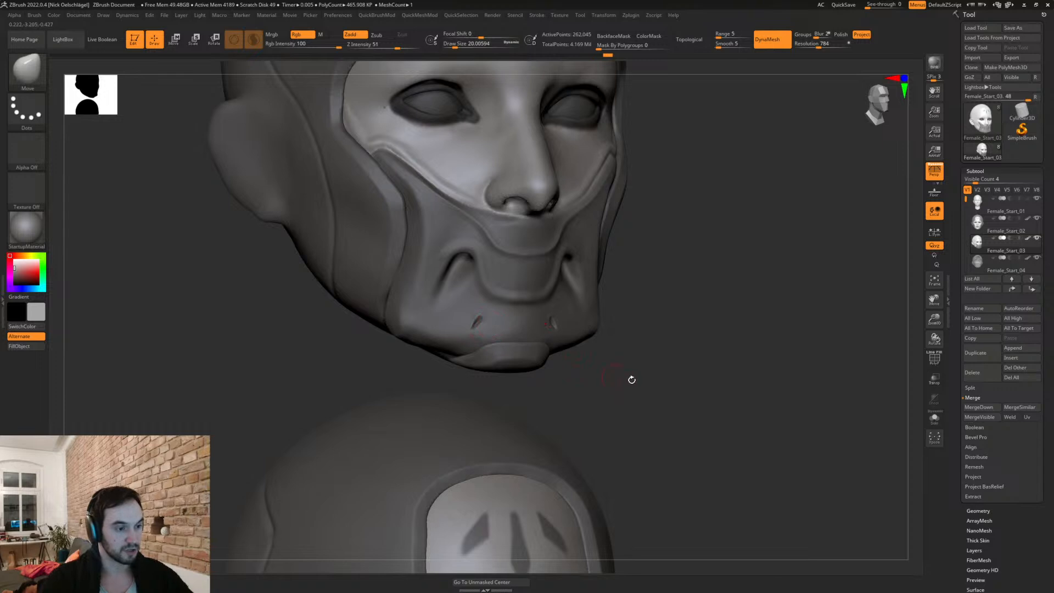
pyautogui.keyDown('shift'); pyautogui.moveTo(606, 372); pyautogui.dragTo(636, 362); pyautogui.keyUp('shift')
# Step: Mask everything around the mask's lower corners, pull the corners out into points with Move at a draw size of about 68, and clear the mask
pyautogui.press('f')
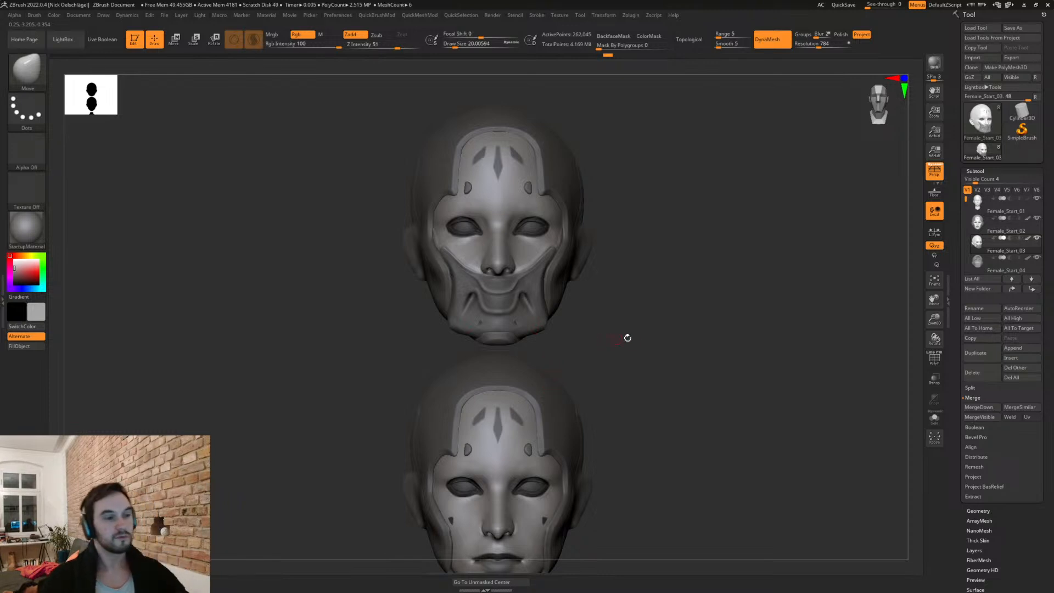
pyautogui.moveTo(600, 346)
pyautogui.keyDown('ctrl'); pyautogui.mouseDown(button='right')
pyautogui.moveTo(621, 372)
pyautogui.moveTo(536, 318)
pyautogui.moveTo(590, 372)
pyautogui.moveTo(522, 344)
pyautogui.mouseUp(button='right'); pyautogui.keyUp('ctrl')
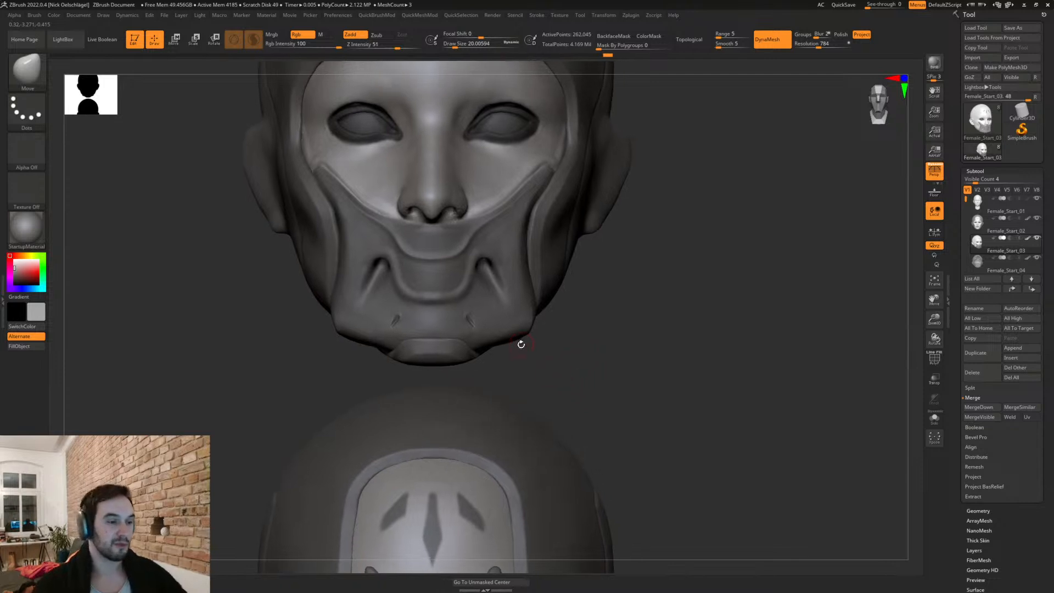
pyautogui.keyDown('ctrl'); pyautogui.click(563, 348); pyautogui.keyUp('ctrl')
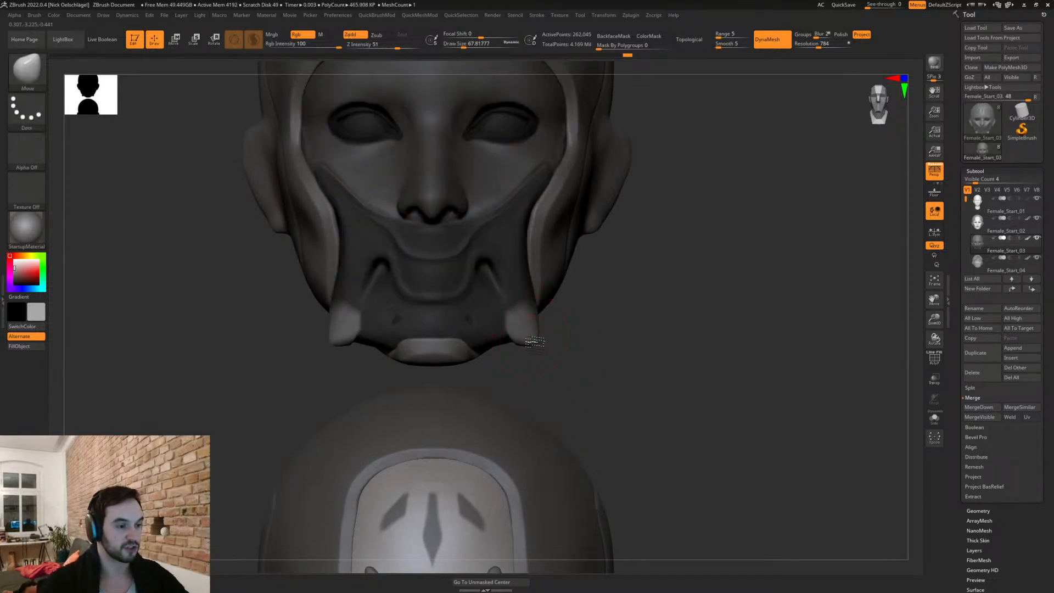
pyautogui.keyDown('ctrl'); pyautogui.moveTo(580, 353); pyautogui.dragTo(605, 391); pyautogui.keyUp('ctrl')
# Step: Smooth the transition from the pointed lower corners up along the mask's cheeks at a draw size of about 35
pyautogui.press('s')
pyautogui.moveTo(566, 346)
pyautogui.mouseDown()
pyautogui.moveTo(536, 344)
pyautogui.moveTo(551, 345)
pyautogui.moveTo(526, 320)
pyautogui.moveTo(552, 345)
pyautogui.moveTo(571, 346)
pyautogui.mouseUp()
pyautogui.press('s')
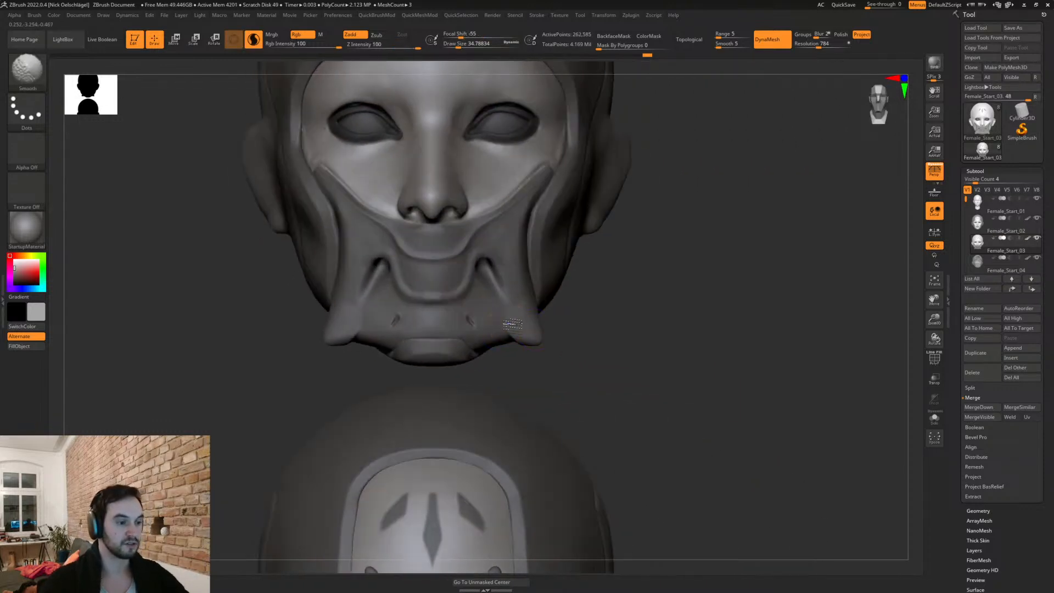
pyautogui.moveTo(522, 297)
pyautogui.keyDown('shift'); pyautogui.mouseDown()
pyautogui.moveTo(526, 307)
pyautogui.moveTo(509, 238)
pyautogui.mouseUp(); pyautogui.keyUp('shift')
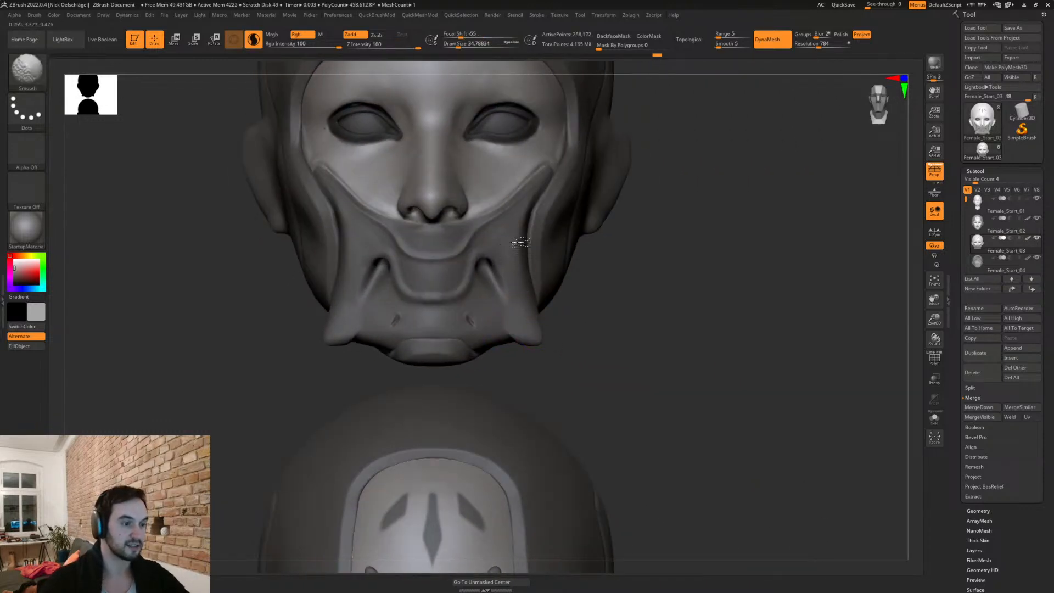
# Step: Flatten the mask's cheek surfaces beside the slots with TrimDynamic at a draw size of about 35
pyautogui.press('b')
pyautogui.press('t')
pyautogui.press('d')
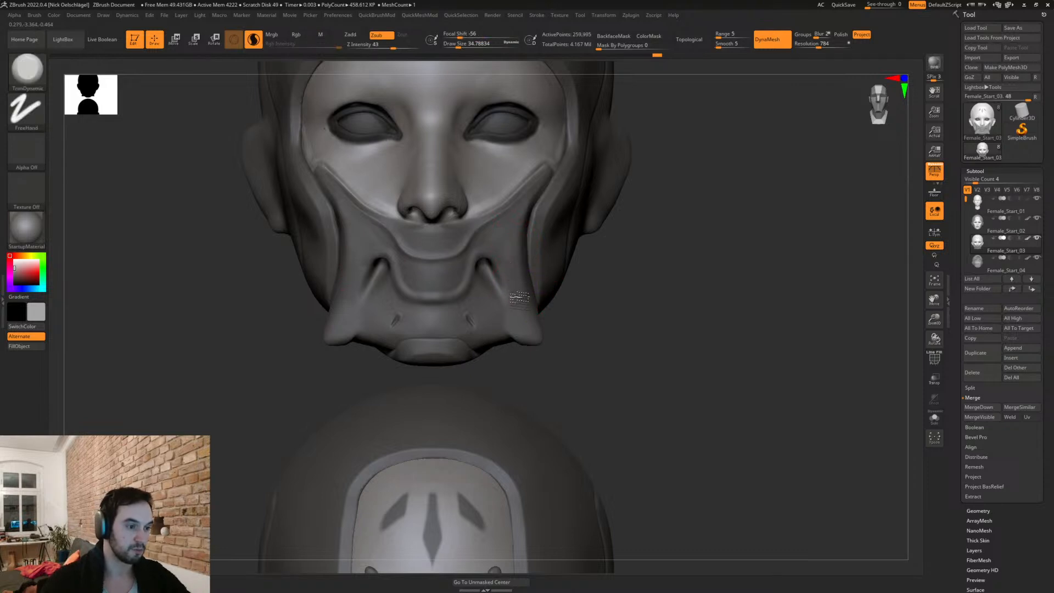
pyautogui.moveTo(507, 248)
pyautogui.mouseDown()
pyautogui.moveTo(519, 281)
pyautogui.moveTo(505, 245)
pyautogui.moveTo(515, 273)
pyautogui.moveTo(527, 221)
pyautogui.moveTo(555, 195)
pyautogui.mouseUp()
pyautogui.moveTo(590, 268); pyautogui.dragTo(568, 281)
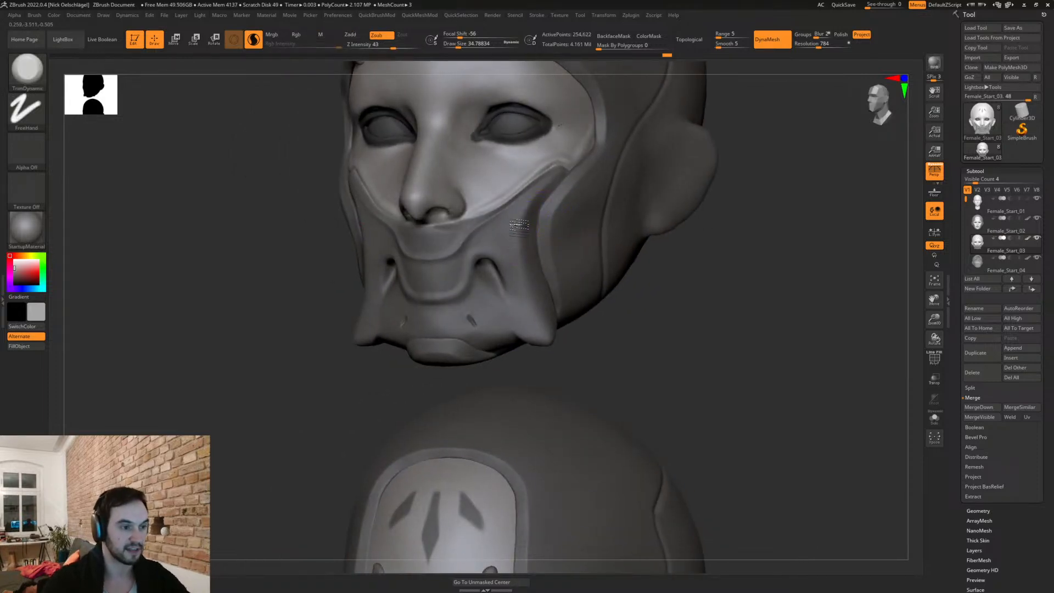
pyautogui.moveTo(552, 181)
pyautogui.mouseDown()
pyautogui.moveTo(528, 213)
pyautogui.moveTo(539, 198)
pyautogui.mouseUp()
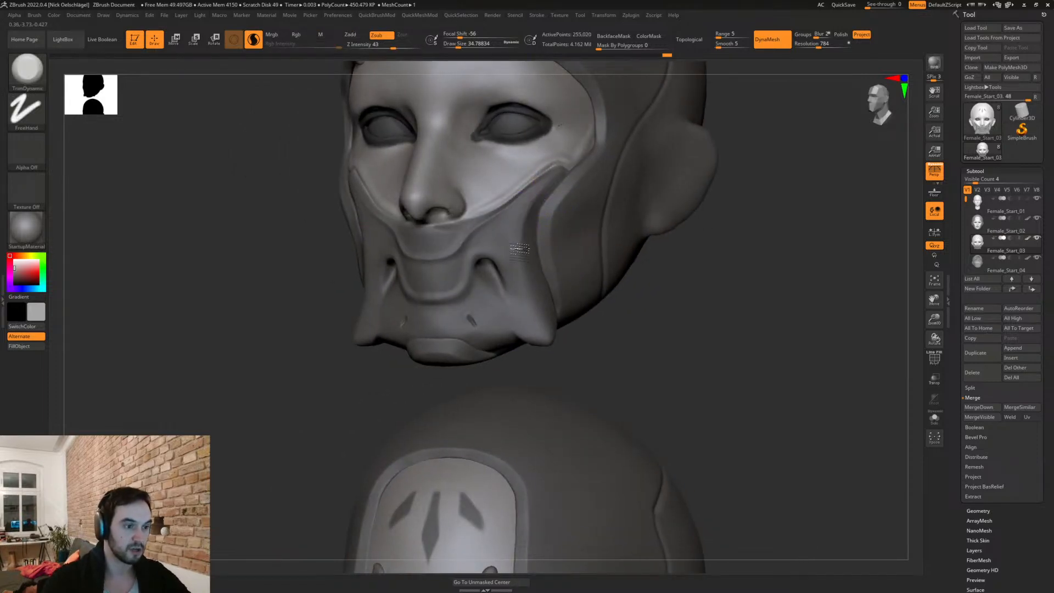
# Step: Flatten the mask's cheek surfaces from beside the slots up to the upper tips with TrimDynamic at a draw size of about 35
pyautogui.moveTo(518, 264); pyautogui.dragTo(547, 186)
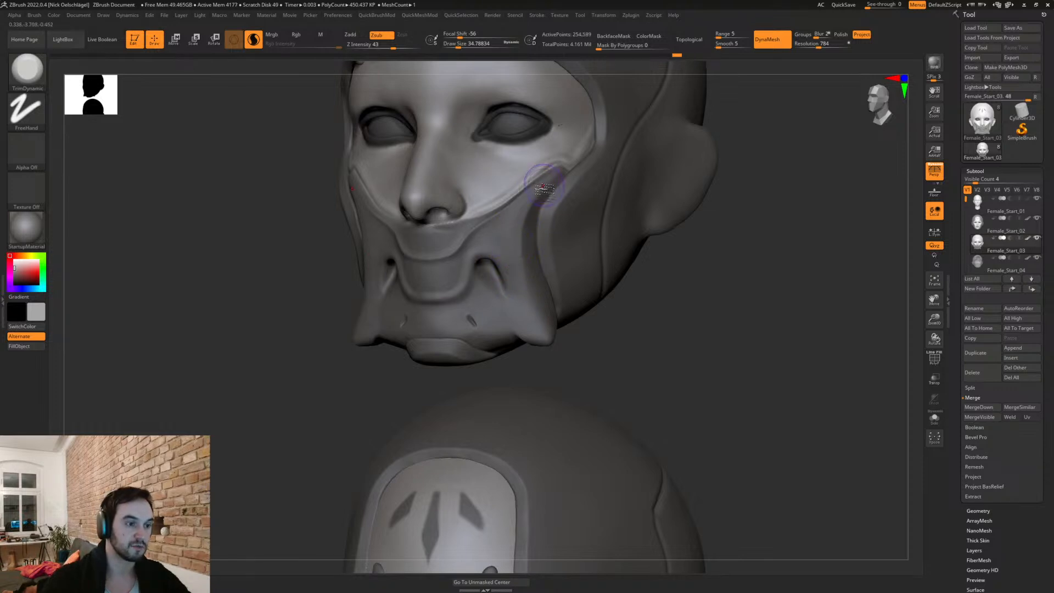
pyautogui.keyDown('shift'); pyautogui.moveTo(616, 343); pyautogui.dragTo(493, 212); pyautogui.keyUp('shift')
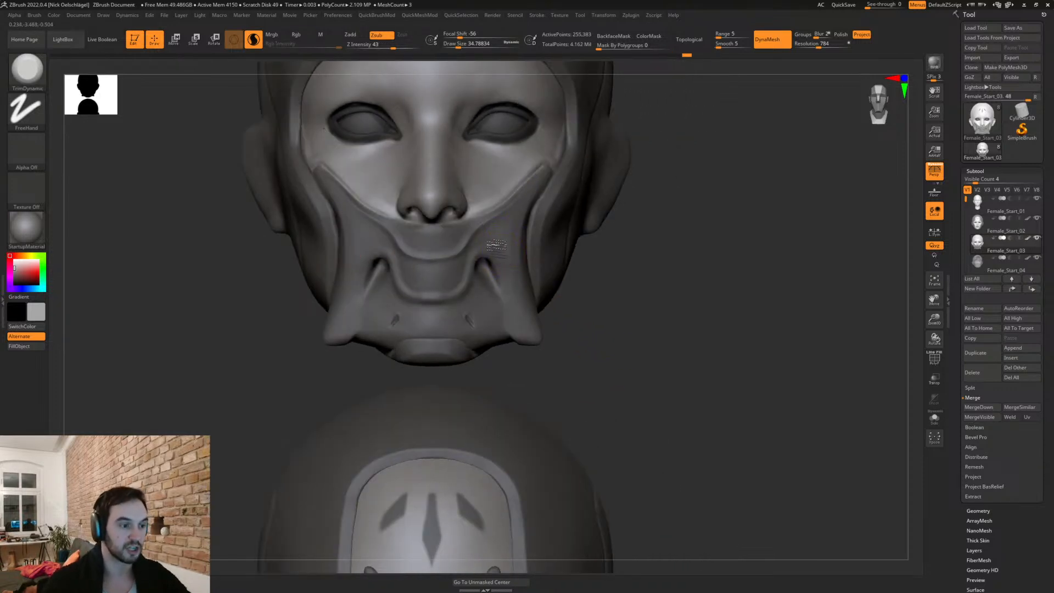
pyautogui.moveTo(510, 307); pyautogui.dragTo(497, 271)
# Step: Adjust the outer edges of the mask's cheek slots with Move at a draw size of about 35
pyautogui.press('b')
pyautogui.press('m')
pyautogui.press('v')
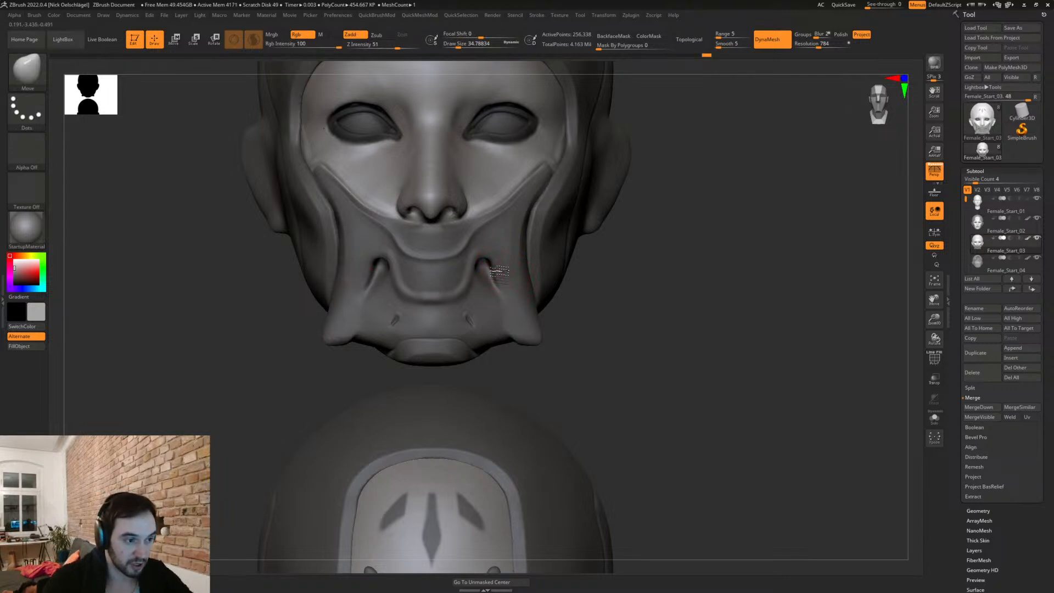
pyautogui.moveTo(497, 273); pyautogui.dragTo(521, 314, button='right')
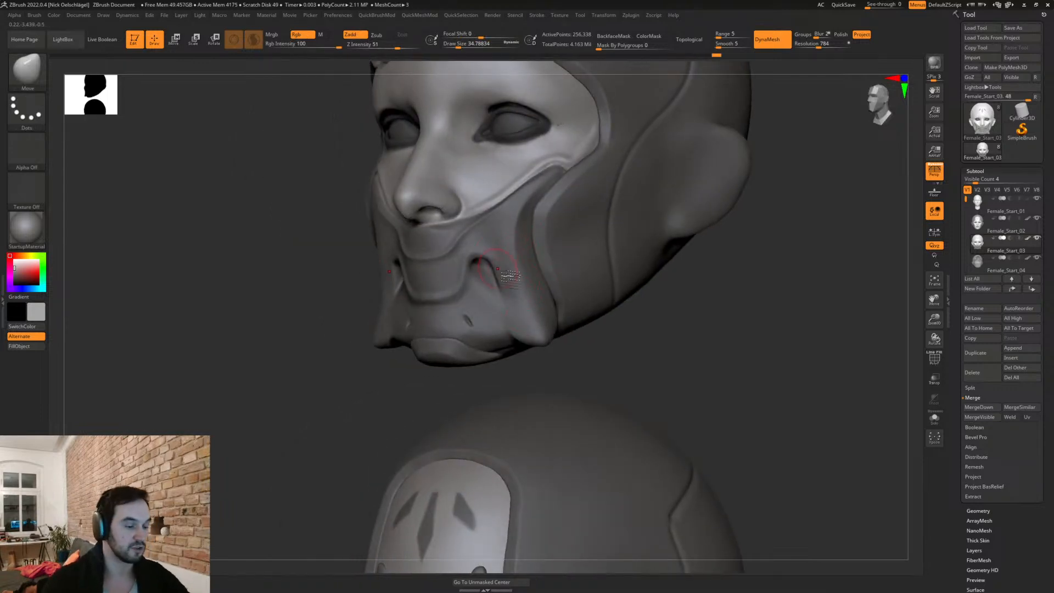
pyautogui.keyDown('shift'); pyautogui.moveTo(654, 351); pyautogui.dragTo(543, 222); pyautogui.keyUp('shift')
pyautogui.keyDown('shift'); pyautogui.moveTo(608, 341); pyautogui.dragTo(636, 345); pyautogui.keyUp('shift')
# Step: Trim the planes between the cheek slots and the mask's outer edges with TrimDynamic at a draw size of about 35
pyautogui.press('b')
pyautogui.press('t')
pyautogui.press('d')
pyautogui.moveTo(513, 252); pyautogui.dragTo(503, 232)
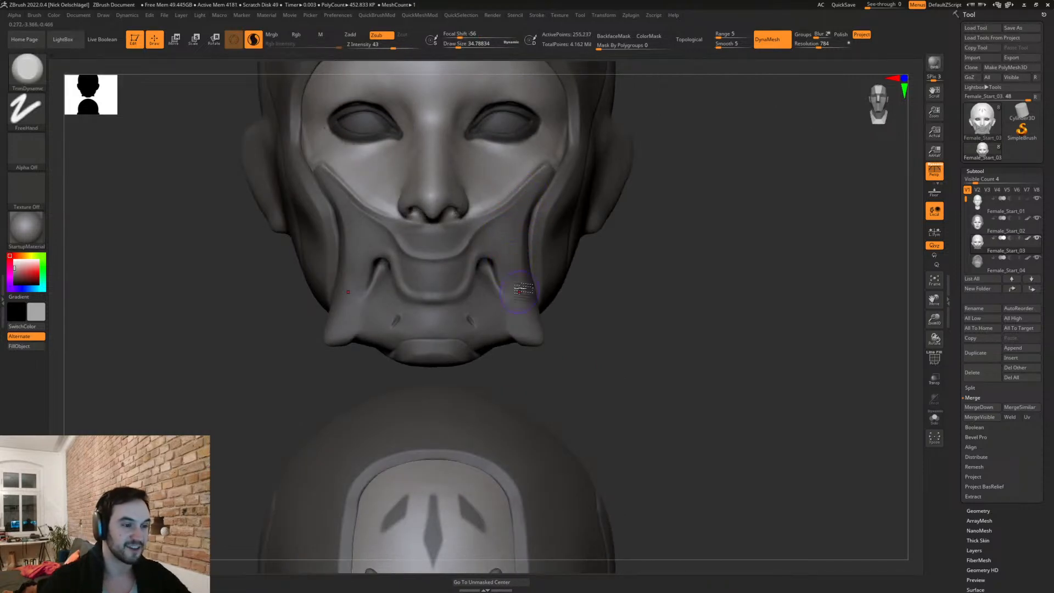
pyautogui.moveTo(549, 343); pyautogui.dragTo(611, 458)
# Step: Mask everything except a small rectangle at the mask's lower centre and shape it into a notch with Move at a draw size of about 90
pyautogui.moveTo(428, 323); pyautogui.dragTo(439, 349)
pyautogui.hotkey('shift', 'f')
pyautogui.hotkey('shift', 'f')
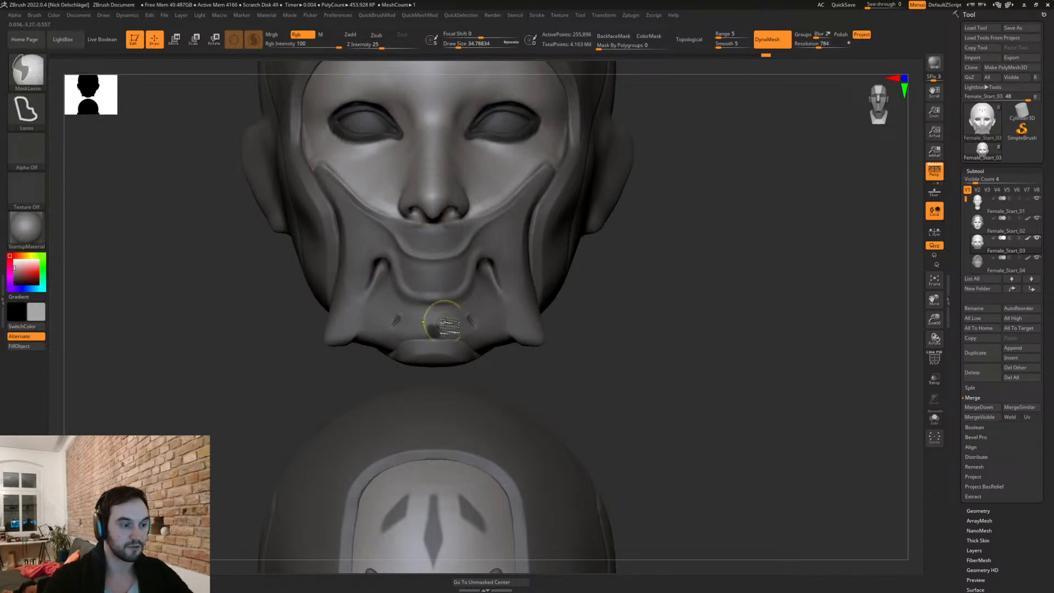
pyautogui.keyDown('ctrl'); pyautogui.click(531, 398); pyautogui.keyUp('ctrl')
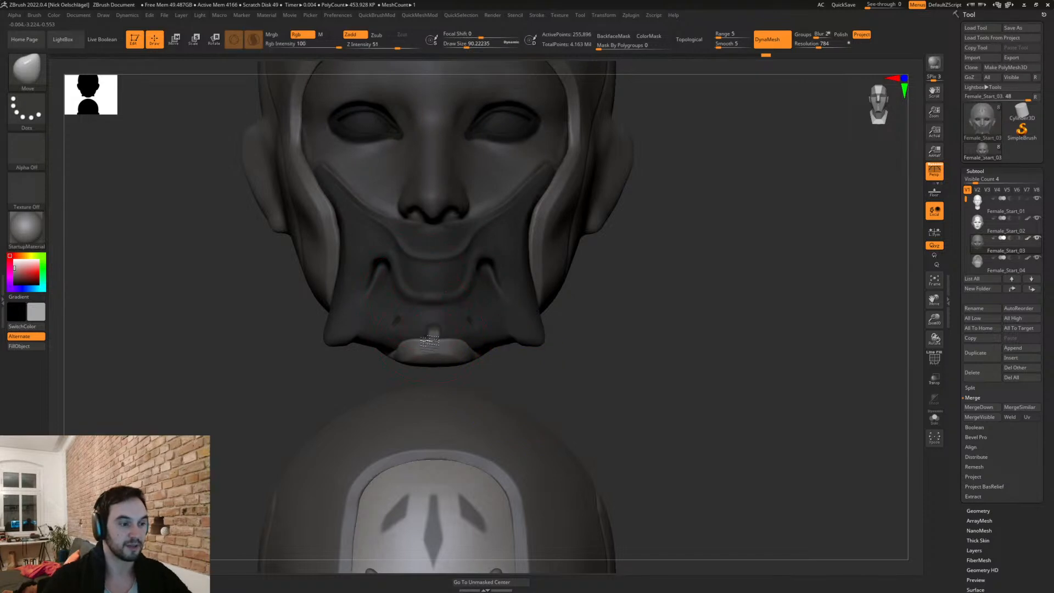
pyautogui.keyDown('ctrl'); pyautogui.moveTo(583, 391); pyautogui.dragTo(556, 352); pyautogui.keyUp('ctrl')
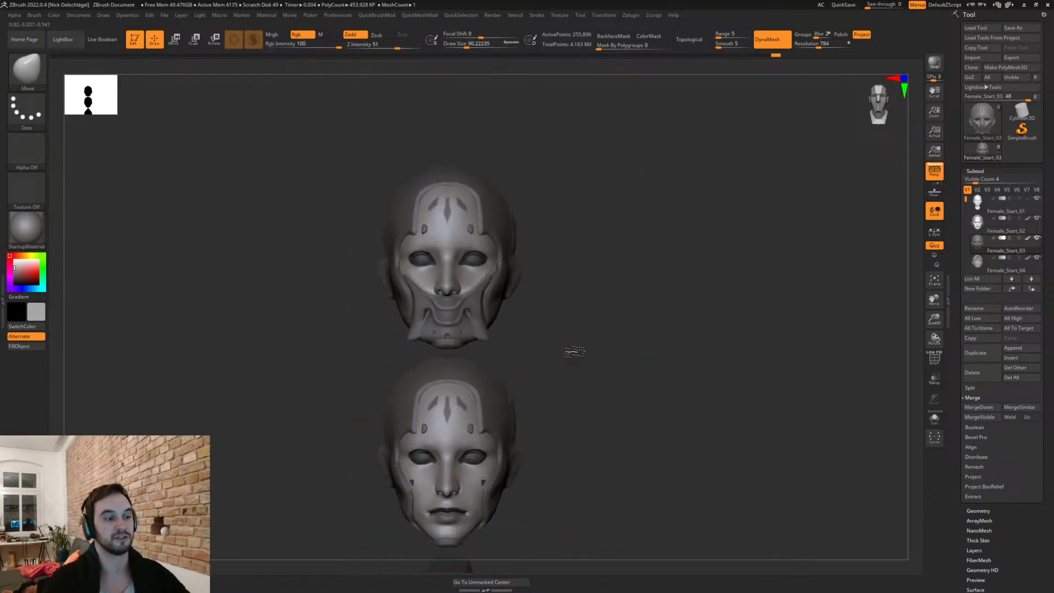
pyautogui.keyDown('alt'); pyautogui.moveTo(593, 390); pyautogui.dragTo(528, 297); pyautogui.keyUp('alt')
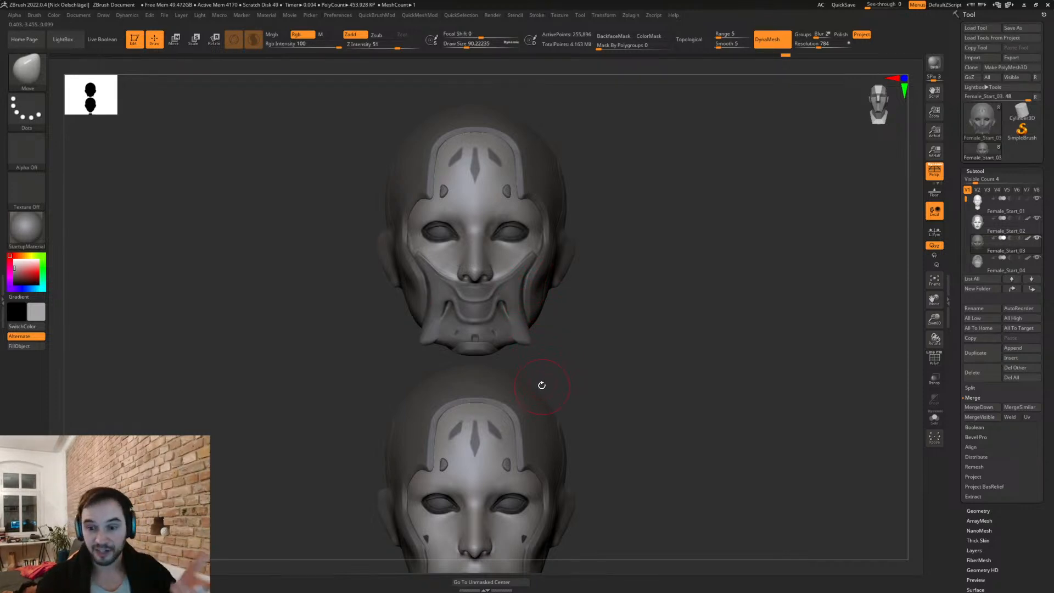
# Step: Clear the mask, reduce the draw size to about 44 and refine the face mask's upper cheek edges with Move
pyautogui.press('s')
pyautogui.moveTo(551, 323); pyautogui.dragTo(518, 313)
pyautogui.moveTo(521, 313)
pyautogui.mouseDown(button='right')
pyautogui.moveTo(698, 364)
pyautogui.moveTo(597, 332)
pyautogui.mouseUp(button='right')
pyautogui.press('s')
pyautogui.moveTo(538, 257); pyautogui.dragTo(532, 256)
pyautogui.keyDown('ctrl'); pyautogui.moveTo(521, 300); pyautogui.dragTo(590, 345, button='right'); pyautogui.keyUp('ctrl')
pyautogui.press('s')
pyautogui.moveTo(524, 218); pyautogui.dragTo(518, 218)
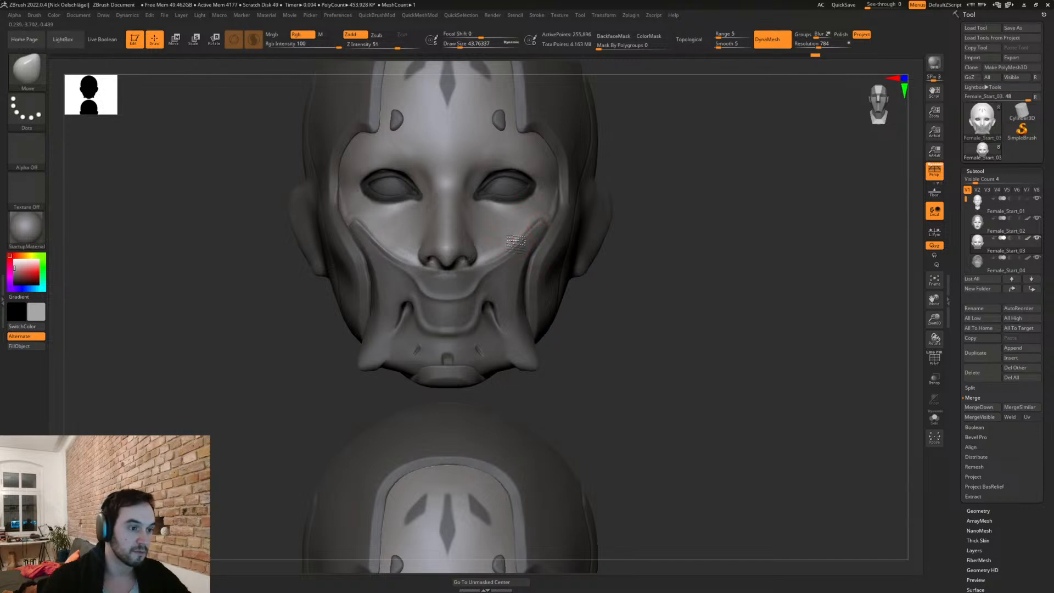
pyautogui.moveTo(611, 273)
pyautogui.mouseDown()
pyautogui.moveTo(624, 302)
pyautogui.moveTo(607, 287)
pyautogui.mouseUp()
pyautogui.moveTo(444, 361); pyautogui.dragTo(554, 225)
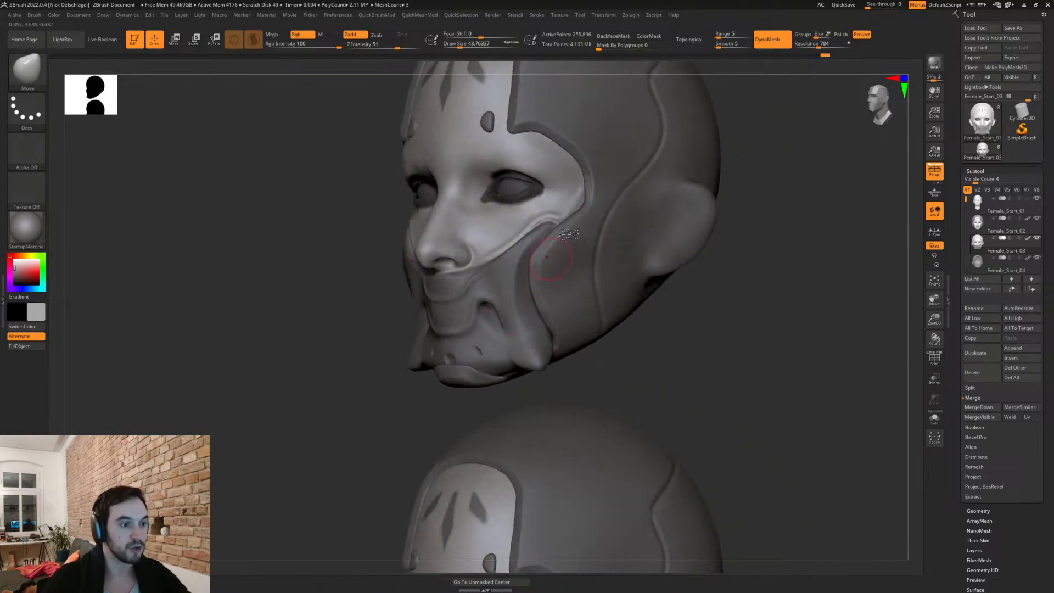
# Step: Select the hooded figure's head subtool and fill it with white
pyautogui.keyDown('shift'); pyautogui.moveTo(644, 332); pyautogui.dragTo(657, 348); pyautogui.keyUp('shift')
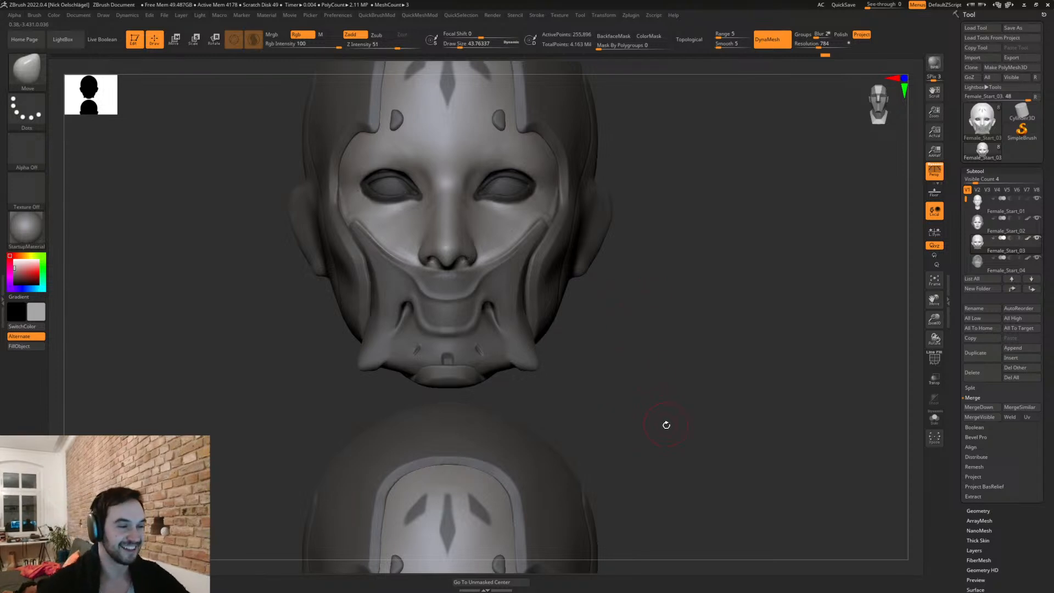
pyautogui.moveTo(645, 364); pyautogui.dragTo(468, 235)
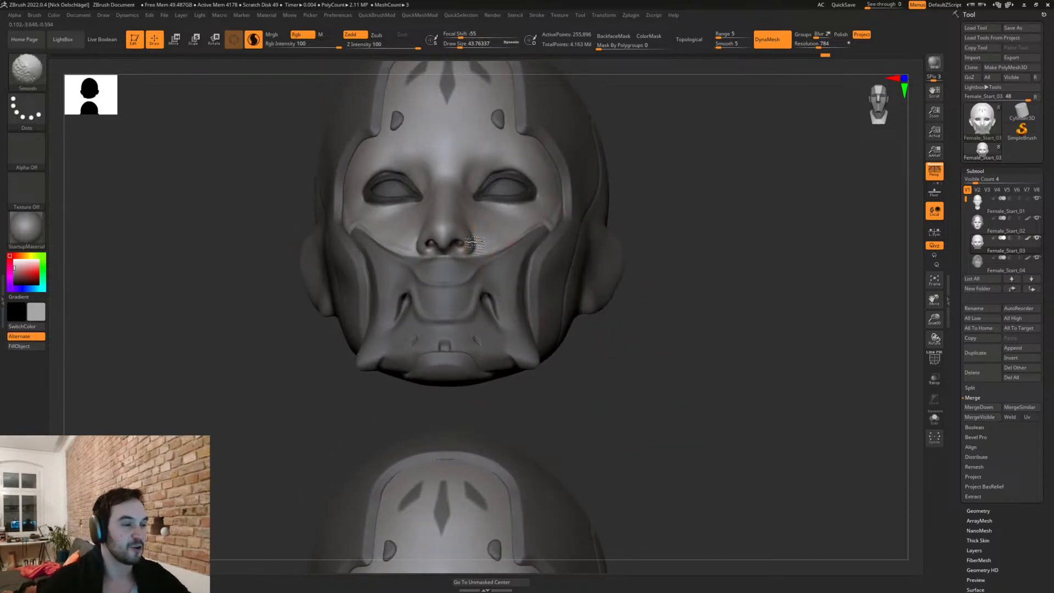
pyautogui.keyDown('alt'); pyautogui.moveTo(663, 415); pyautogui.dragTo(566, 285); pyautogui.keyUp('alt')
pyautogui.keyDown('alt'); pyautogui.moveTo(608, 393); pyautogui.dragTo(630, 391); pyautogui.keyUp('alt')
pyautogui.keyDown('alt'); pyautogui.click(494, 332); pyautogui.keyUp('alt')
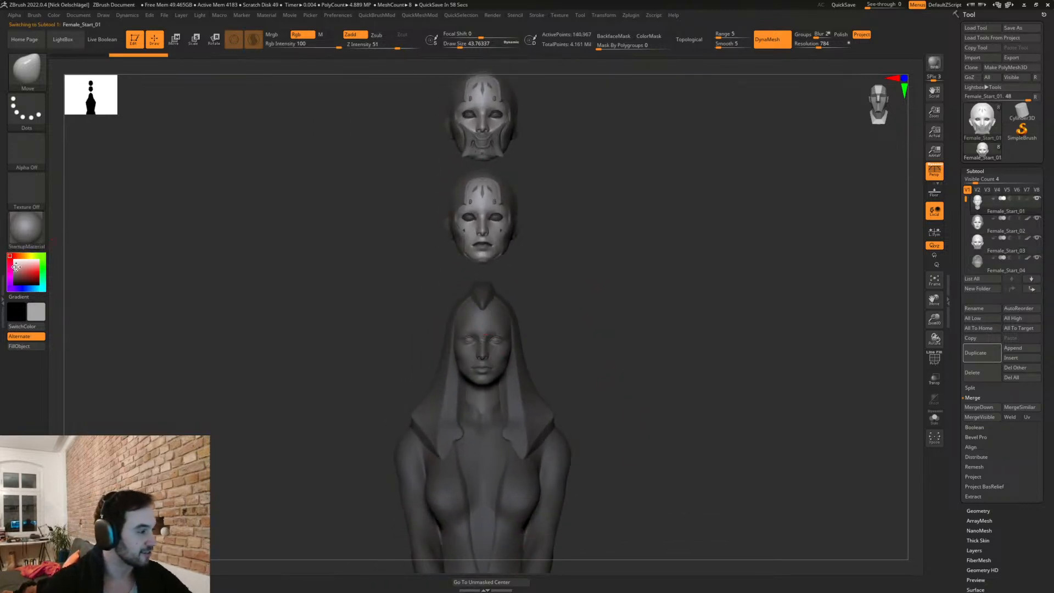
pyautogui.moveTo(599, 352)
pyautogui.keyDown('alt'); pyautogui.mouseDown()
pyautogui.moveTo(621, 407)
pyautogui.moveTo(576, 278)
pyautogui.moveTo(595, 278)
pyautogui.moveTo(591, 360)
pyautogui.moveTo(615, 361)
pyautogui.moveTo(619, 341)
pyautogui.moveTo(602, 367)
pyautogui.moveTo(638, 372)
pyautogui.moveTo(608, 368)
pyautogui.mouseUp(); pyautogui.keyUp('alt')
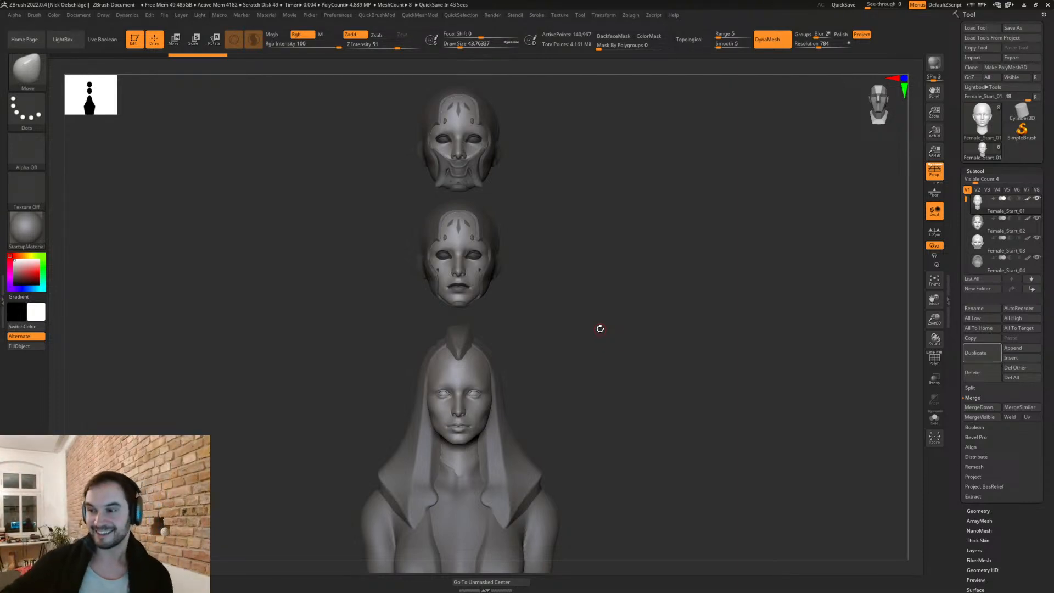
# Step: Select the hood subtool and fill it with light grey
pyautogui.moveTo(527, 175); pyautogui.dragTo(582, 339)
pyautogui.keyDown('alt'); pyautogui.click(582, 339); pyautogui.keyUp('alt')
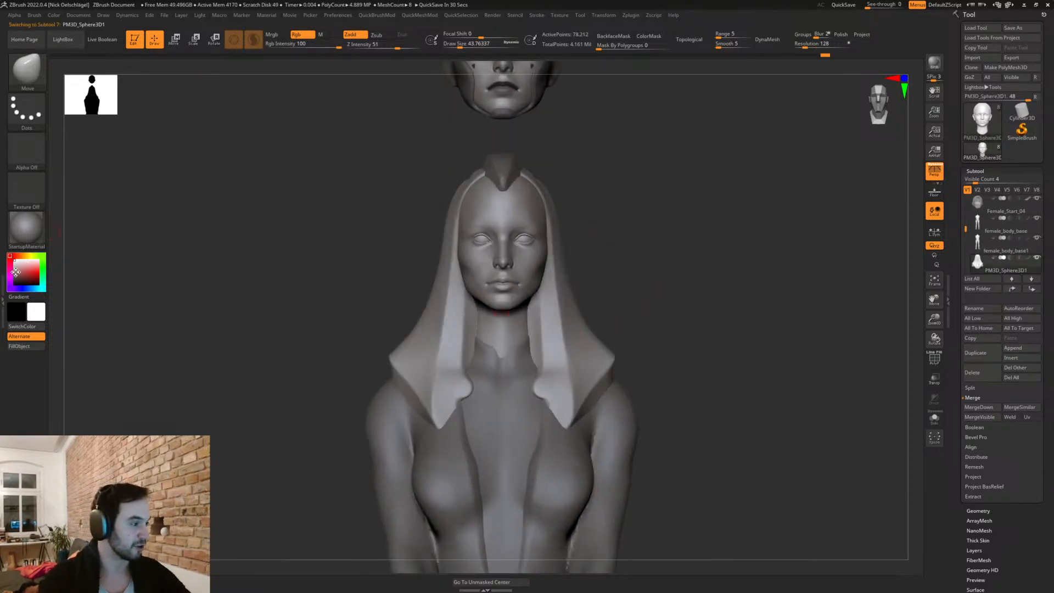
pyautogui.click(14, 272)
pyautogui.keyDown('alt'); pyautogui.moveTo(611, 171); pyautogui.dragTo(611, 231); pyautogui.keyUp('alt')
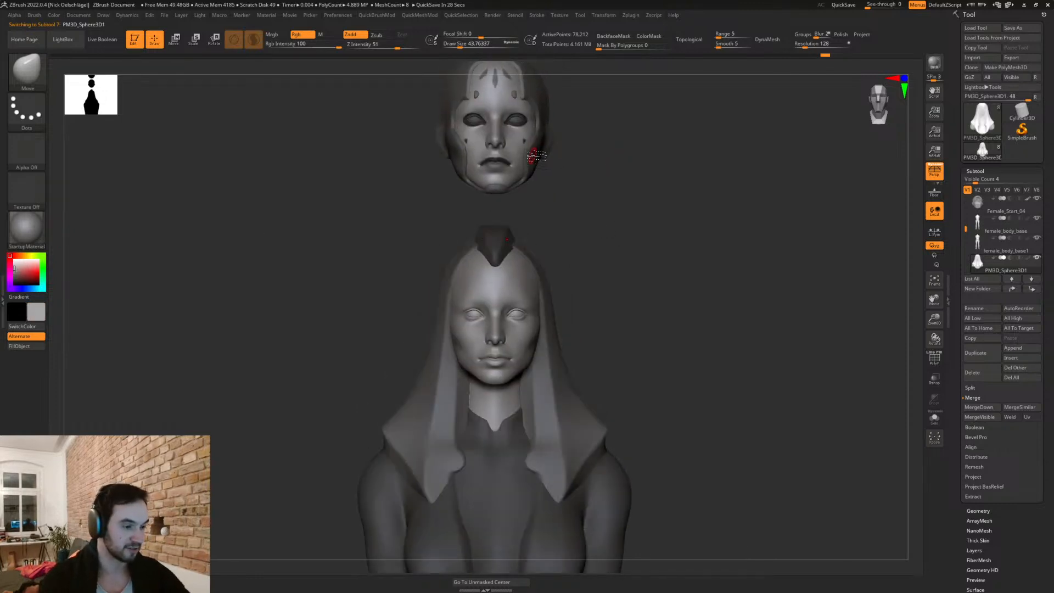
pyautogui.moveTo(612, 320); pyautogui.dragTo(560, 358)
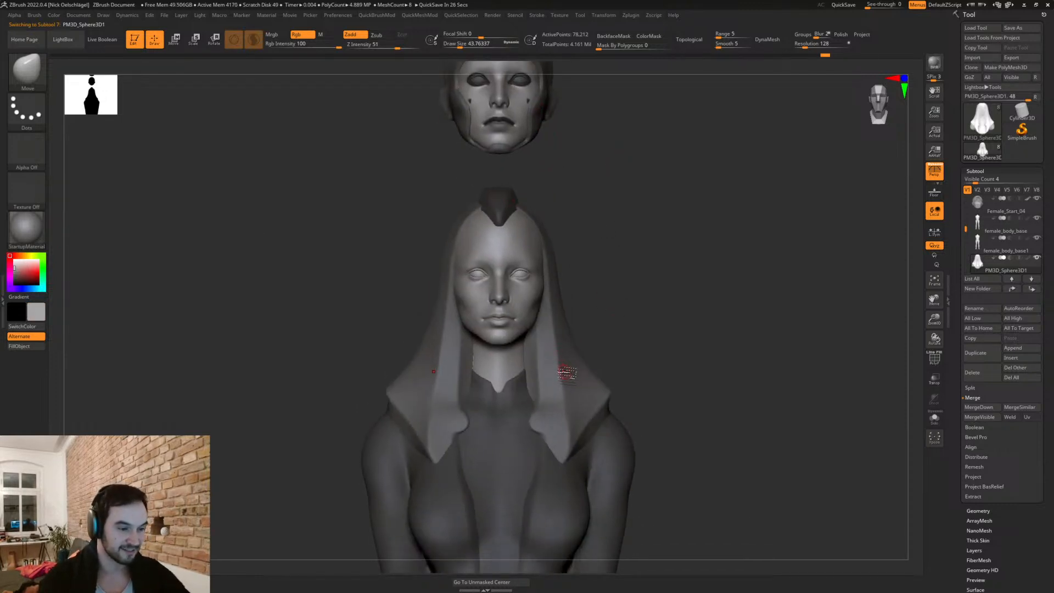
# Step: Mask the hooded figure's face, fill the exposed eyeballs with light grey, and clear the mask
pyautogui.keyDown('alt'); pyautogui.click(499, 252); pyautogui.keyUp('alt')
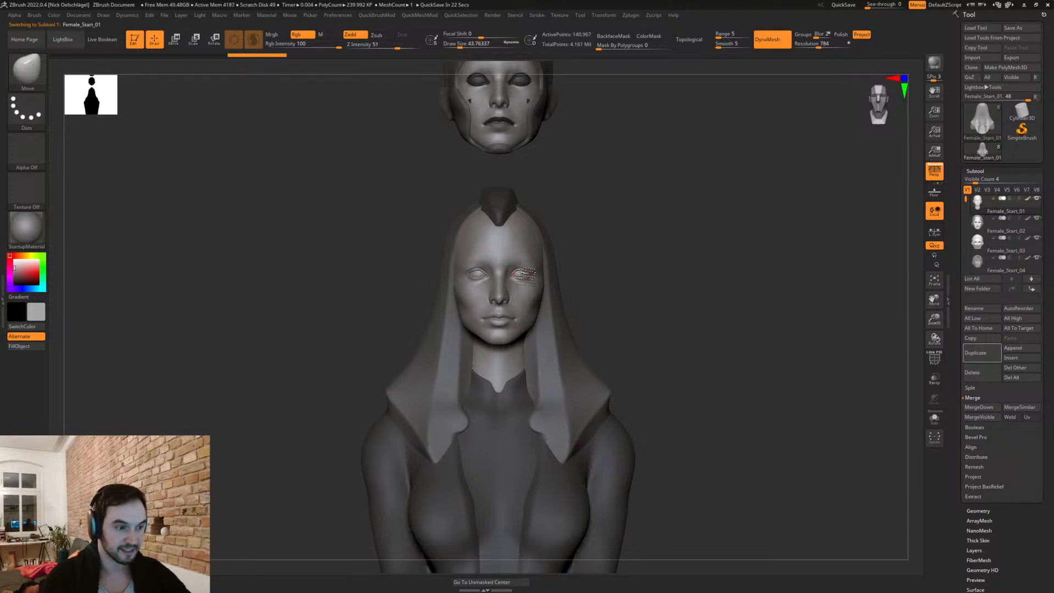
pyautogui.hotkey('shift', 'f')
pyautogui.hotkey('shift', 'f')
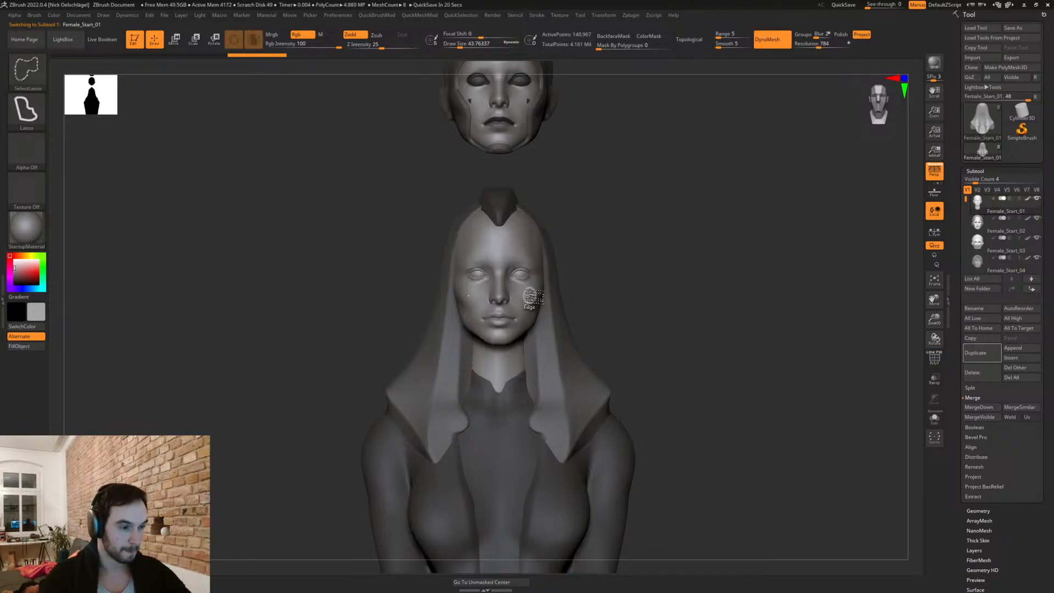
pyautogui.keyDown('ctrl'); pyautogui.keyDown('shift'); pyautogui.click(531, 296); pyautogui.keyUp('shift'); pyautogui.keyUp('ctrl')
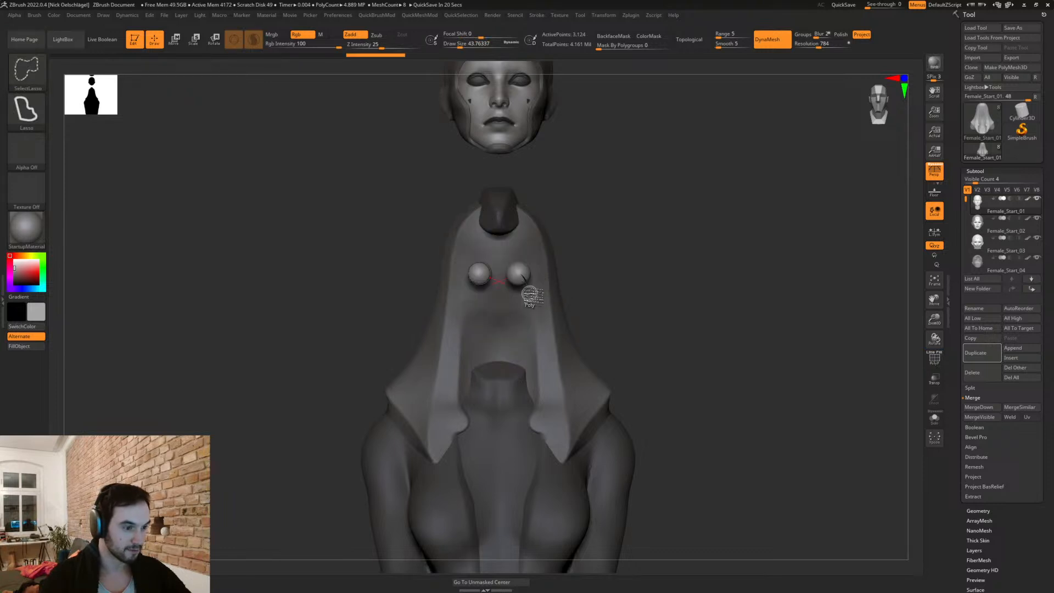
pyautogui.keyDown('ctrl'); pyautogui.keyDown('shift'); pyautogui.click(592, 253); pyautogui.keyUp('shift'); pyautogui.keyUp('ctrl')
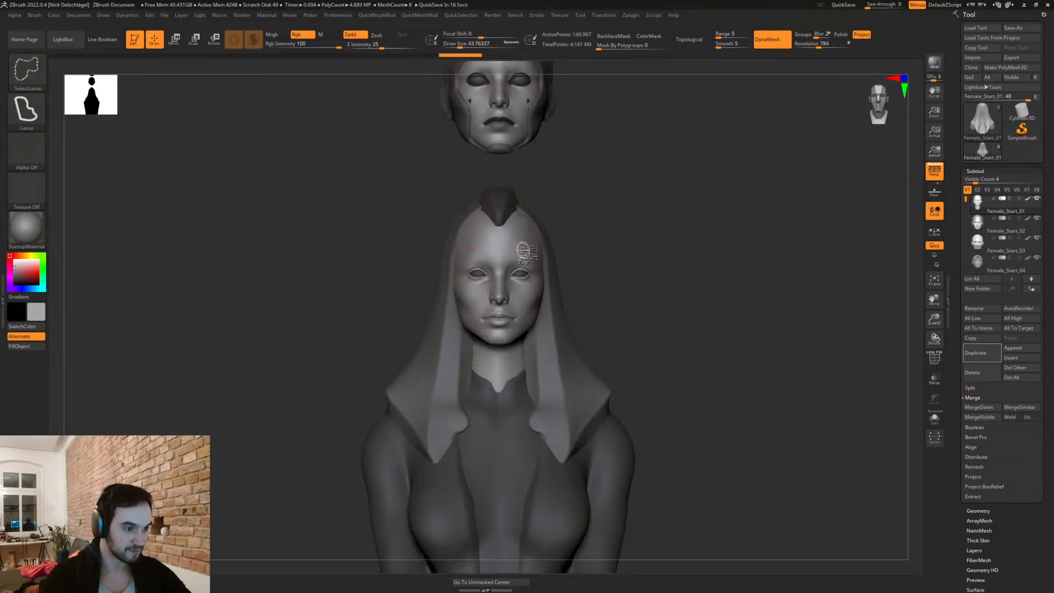
pyautogui.keyDown('ctrl'); pyautogui.click(593, 220); pyautogui.keyUp('ctrl')
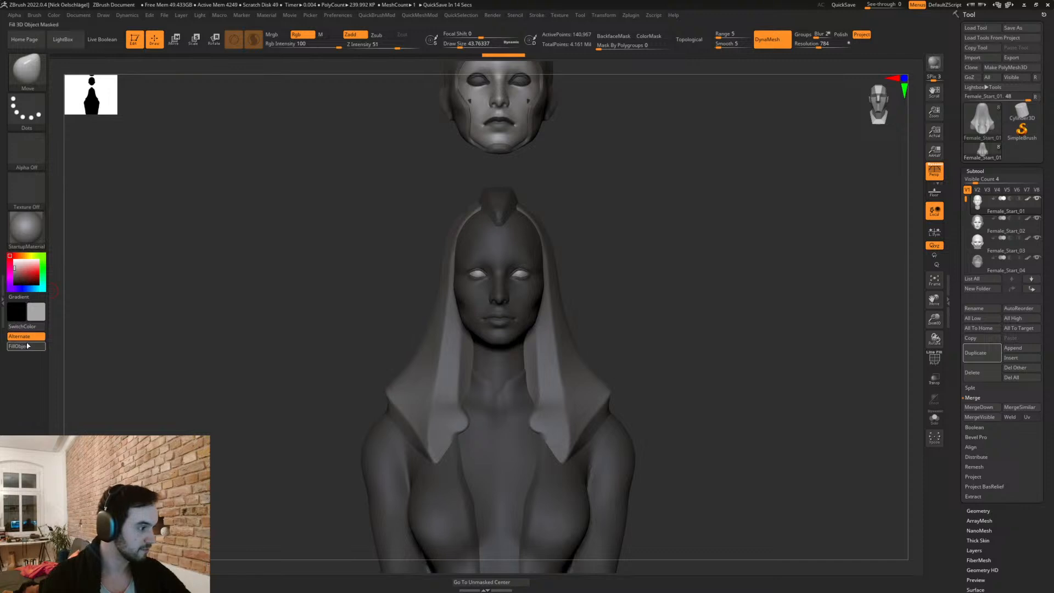
pyautogui.keyDown('ctrl'); pyautogui.click(648, 319); pyautogui.keyUp('ctrl')
pyautogui.keyDown('alt'); pyautogui.moveTo(648, 319); pyautogui.dragTo(616, 337); pyautogui.keyUp('alt')
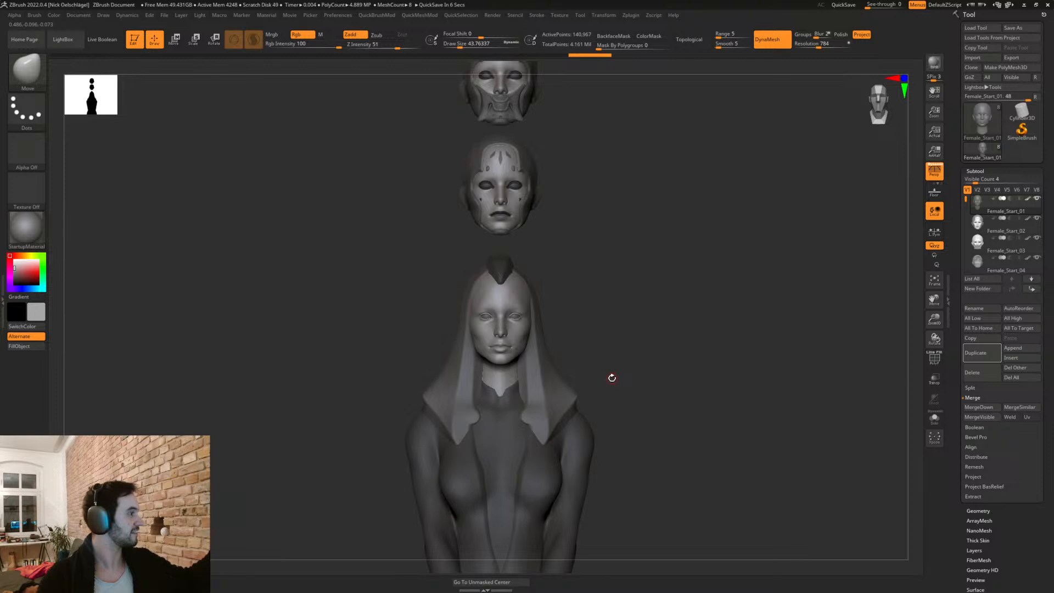
# Step: Append a sphere as a new subtool and make it the active one
pyautogui.moveTo(610, 328); pyautogui.dragTo(663, 355)
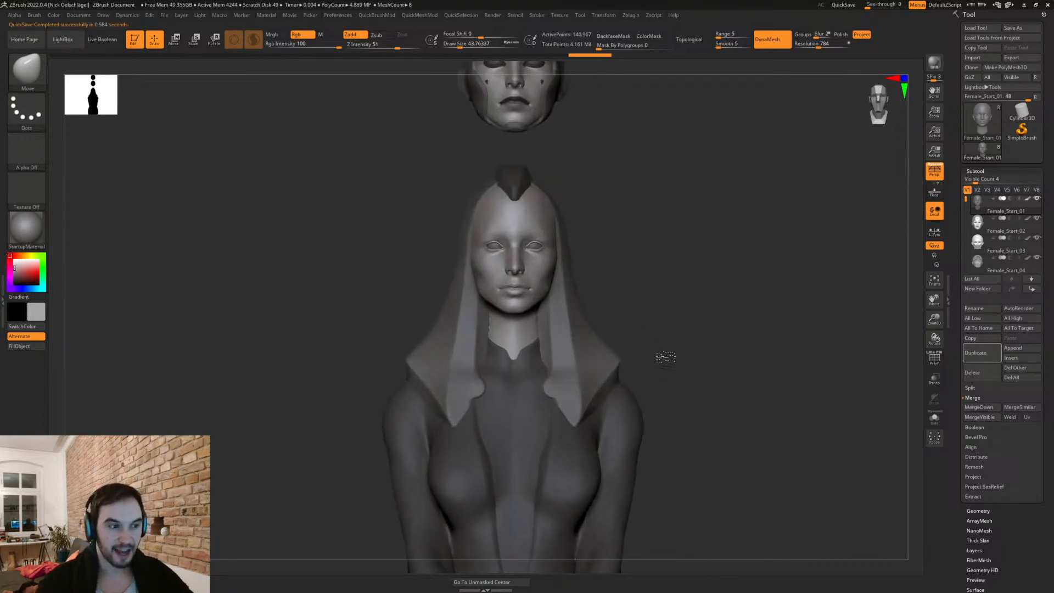
pyautogui.click(1013, 348)
pyautogui.click(737, 398)
pyautogui.moveTo(715, 376); pyautogui.dragTo(85, 248)
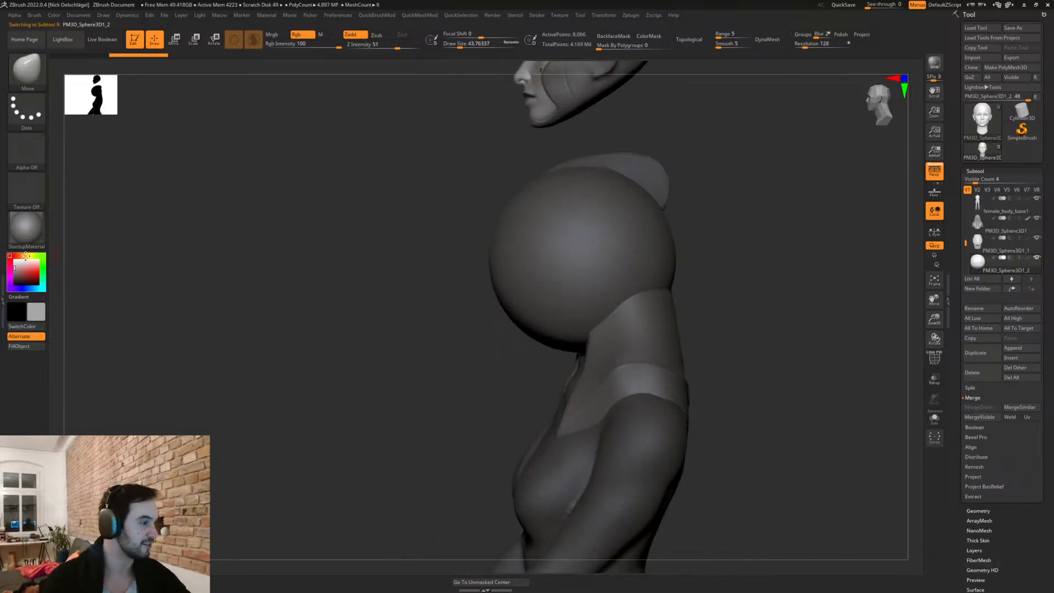
# Step: Fill the new sphere with orange-yellow, red 255, green 179, blue 0
pyautogui.click(25, 255)
pyautogui.click(25, 256)
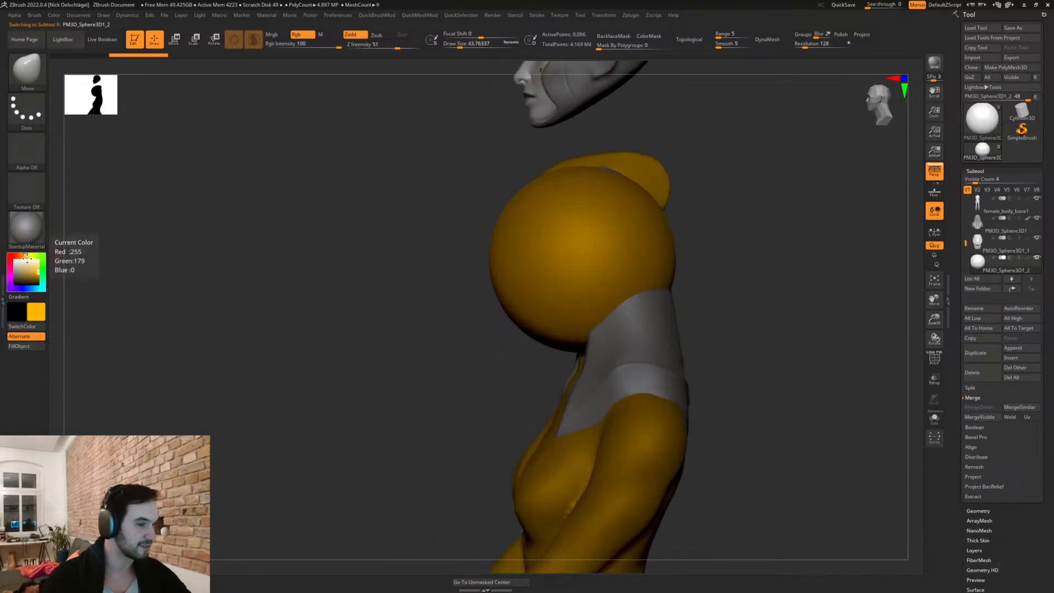
pyautogui.click(20, 347)
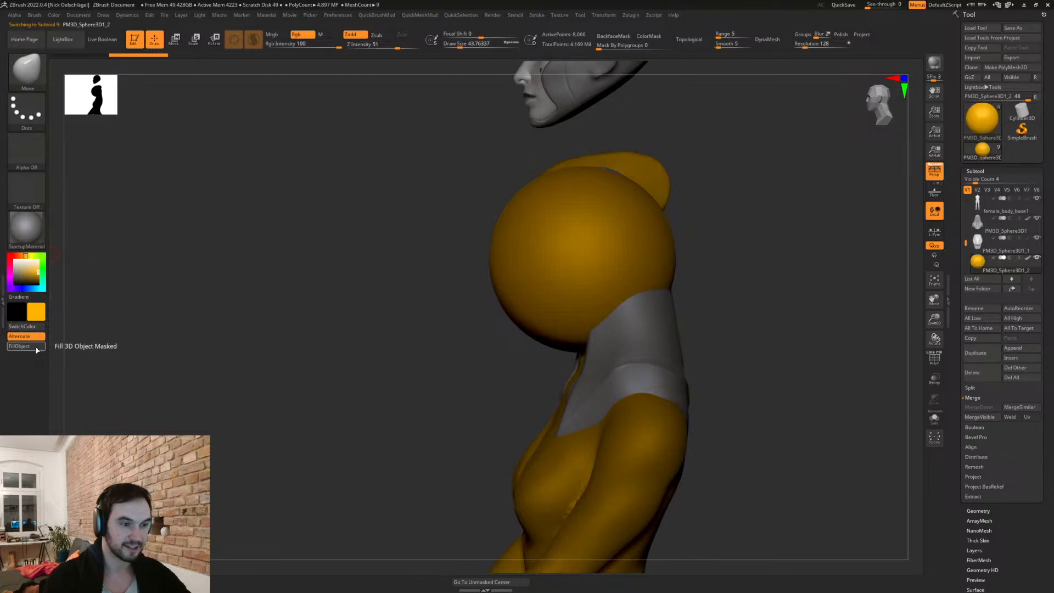
pyautogui.keyDown('shift'); pyautogui.moveTo(717, 313); pyautogui.dragTo(759, 327); pyautogui.keyUp('shift')
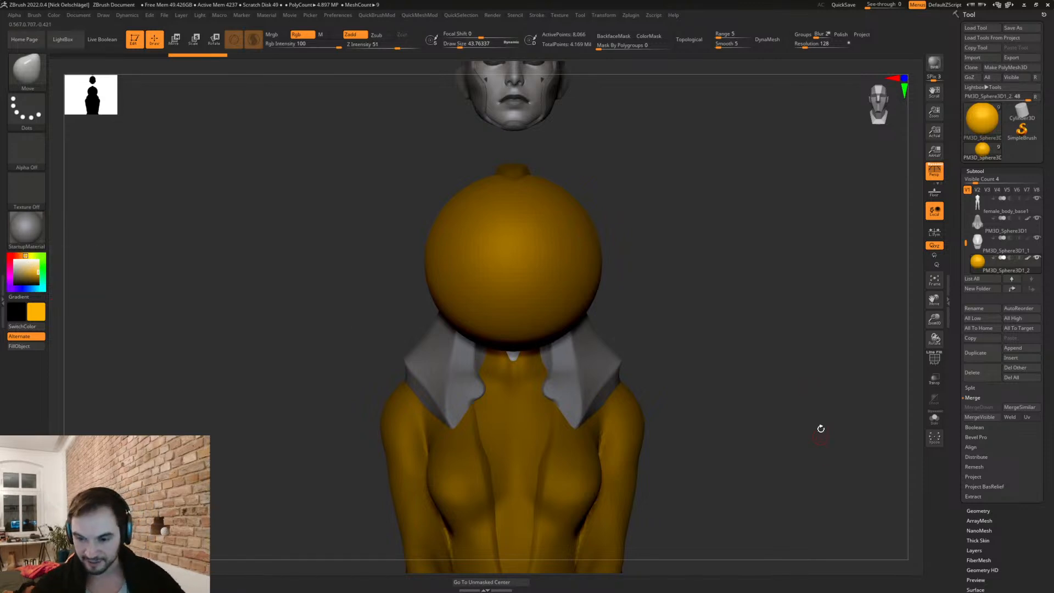
# Step: Fill the base body with white and the open suit over it with light grey
pyautogui.click(13, 259)
pyautogui.keyDown('alt'); pyautogui.click(521, 327); pyautogui.keyUp('alt')
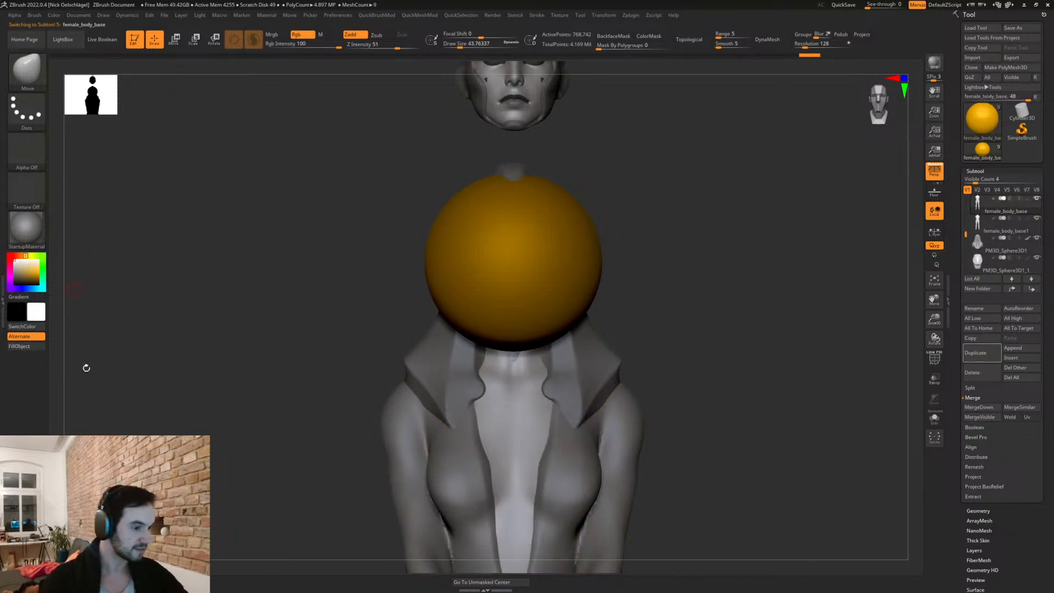
pyautogui.keyDown('alt'); pyautogui.click(416, 427); pyautogui.keyUp('alt')
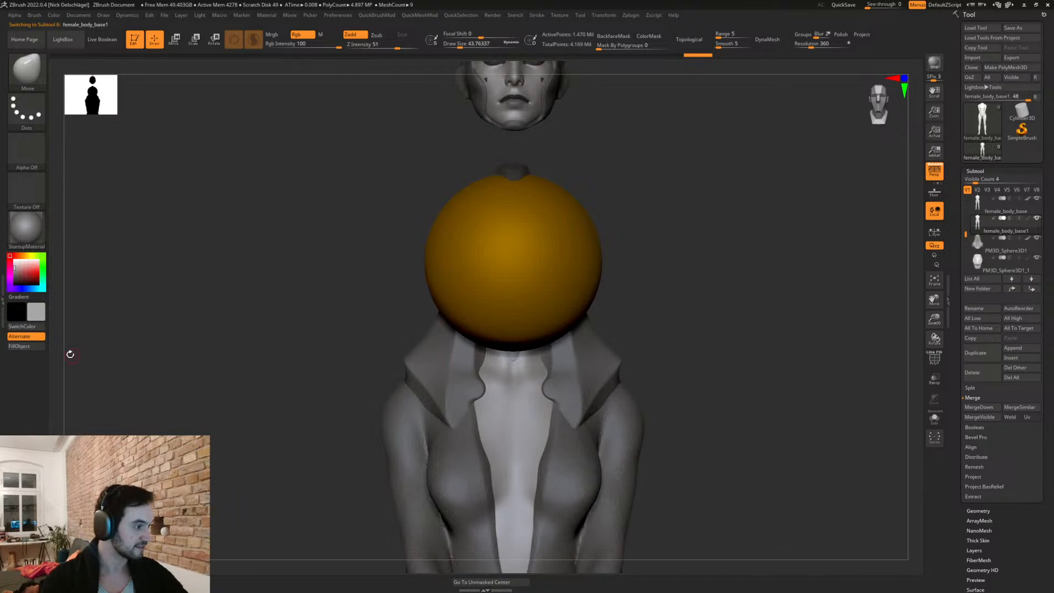
# Step: Shrink the yellow sphere and position it at the top of the forehead beside the dark crest
pyautogui.keyDown('alt'); pyautogui.click(560, 233); pyautogui.keyUp('alt')
pyautogui.keyDown('shift'); pyautogui.moveTo(631, 285); pyautogui.dragTo(691, 289); pyautogui.keyUp('shift')
pyautogui.press('w')
pyautogui.moveTo(516, 265); pyautogui.dragTo(490, 291)
pyautogui.moveTo(549, 229); pyautogui.dragTo(492, 180)
pyautogui.keyDown('shift'); pyautogui.moveTo(667, 225); pyautogui.dragTo(622, 224); pyautogui.keyUp('shift')
pyautogui.moveTo(496, 182); pyautogui.dragTo(492, 203)
pyautogui.moveTo(531, 162); pyautogui.dragTo(512, 177)
pyautogui.keyDown('shift'); pyautogui.moveTo(598, 181); pyautogui.dragTo(522, 184); pyautogui.keyUp('shift')
pyautogui.moveTo(511, 172); pyautogui.dragTo(564, 165)
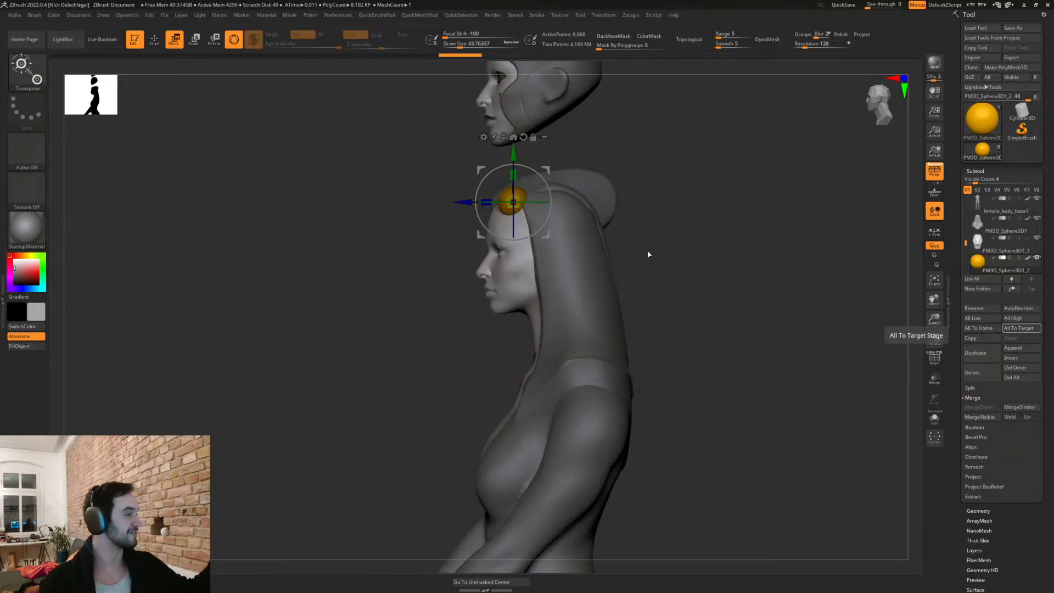
# Step: Reshape the yellow sphere with an enlarged Move brush so that it follows the skull beside the crest
pyautogui.moveTo(657, 223)
pyautogui.mouseDown()
pyautogui.moveTo(694, 229)
pyautogui.moveTo(666, 259)
pyautogui.moveTo(666, 329)
pyautogui.moveTo(686, 410)
pyautogui.moveTo(675, 421)
pyautogui.moveTo(629, 364)
pyautogui.mouseUp()
pyautogui.press('q')
pyautogui.press('s')
pyautogui.moveTo(638, 369); pyautogui.dragTo(582, 360)
pyautogui.press('s')
pyautogui.moveTo(574, 358); pyautogui.dragTo(592, 357)
pyautogui.moveTo(619, 363)
pyautogui.mouseDown()
pyautogui.moveTo(574, 354)
pyautogui.moveTo(583, 338)
pyautogui.mouseUp()
pyautogui.moveTo(516, 357); pyautogui.dragTo(527, 349)
pyautogui.moveTo(594, 314)
pyautogui.mouseDown()
pyautogui.moveTo(610, 351)
pyautogui.moveTo(596, 330)
pyautogui.moveTo(689, 329)
pyautogui.moveTo(609, 344)
pyautogui.moveTo(574, 321)
pyautogui.moveTo(640, 350)
pyautogui.mouseUp()
pyautogui.moveTo(597, 336)
pyautogui.mouseDown()
pyautogui.moveTo(609, 343)
pyautogui.moveTo(593, 335)
pyautogui.moveTo(655, 324)
pyautogui.mouseUp()
pyautogui.moveTo(544, 335); pyautogui.dragTo(550, 333)
# Step: Mirror and weld the yellow piece to the other side of the crest
pyautogui.moveTo(600, 299)
pyautogui.mouseDown()
pyautogui.moveTo(612, 300)
pyautogui.moveTo(560, 313)
pyautogui.moveTo(616, 341)
pyautogui.moveTo(588, 368)
pyautogui.mouseUp()
pyautogui.press('space')
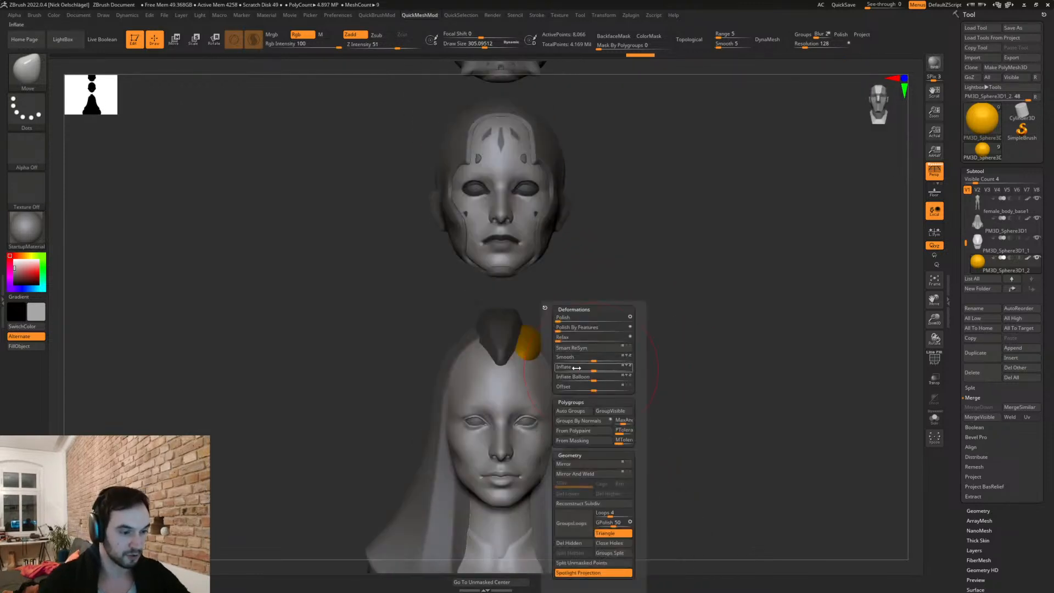
pyautogui.click(575, 473)
pyautogui.keyDown('alt'); pyautogui.moveTo(619, 380); pyautogui.dragTo(607, 319); pyautogui.keyUp('alt')
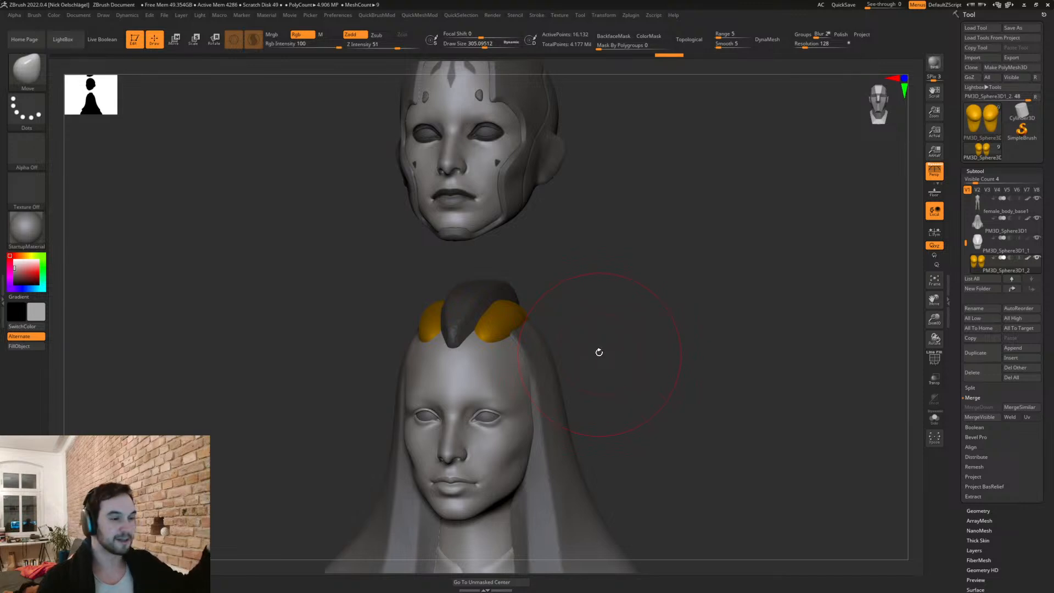
# Step: Carve a lengthwise groove along the yellow pieces with the DamStandard brush at a draw size of about 87
pyautogui.moveTo(539, 371)
pyautogui.mouseDown(button='right')
pyautogui.moveTo(598, 341)
pyautogui.moveTo(617, 372)
pyautogui.moveTo(583, 376)
pyautogui.mouseUp(button='right')
pyautogui.press('s')
pyautogui.moveTo(608, 343); pyautogui.dragTo(591, 343)
pyautogui.moveTo(626, 295); pyautogui.dragTo(596, 330, button='right')
pyautogui.press('b')
pyautogui.press('d')
pyautogui.press('s')
pyautogui.moveTo(430, 399)
pyautogui.mouseDown()
pyautogui.moveTo(500, 304)
pyautogui.moveTo(630, 276)
pyautogui.mouseUp()
pyautogui.hotkey('ctrl', 'z')
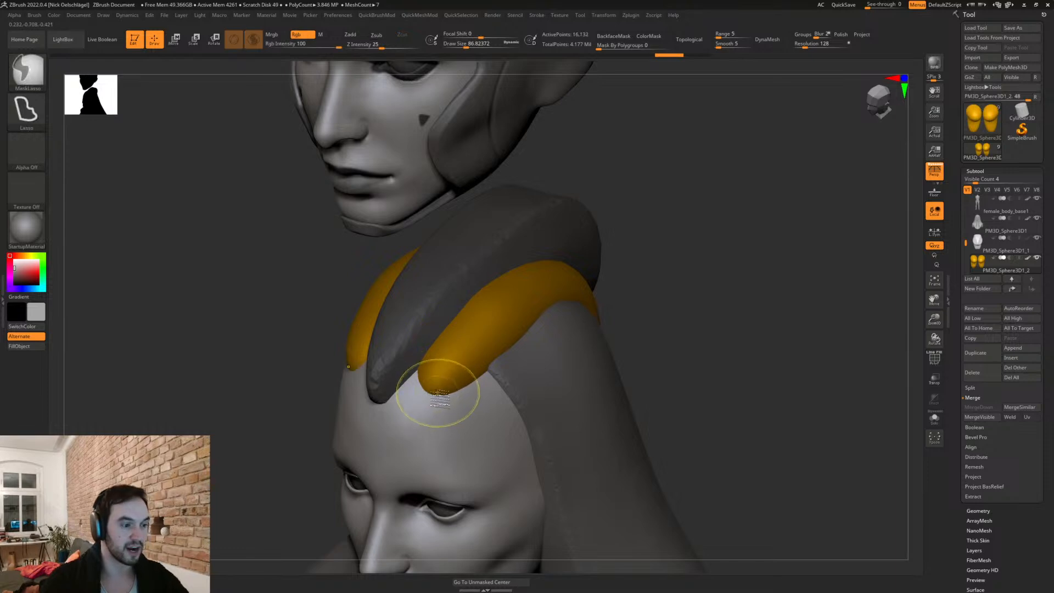
pyautogui.moveTo(434, 396)
pyautogui.mouseDown()
pyautogui.moveTo(491, 323)
pyautogui.moveTo(654, 316)
pyautogui.mouseUp()
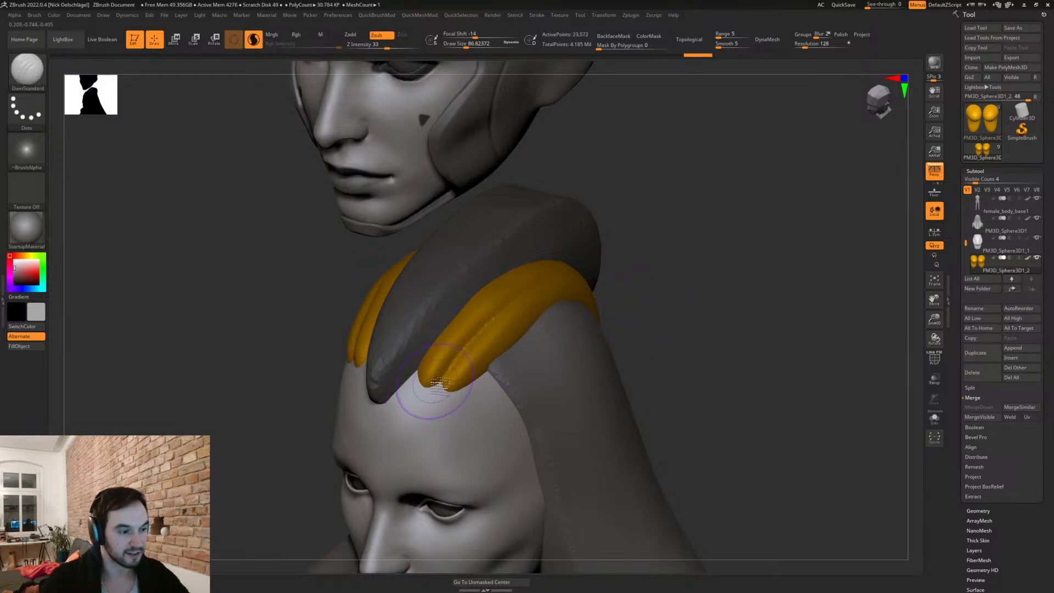
# Step: Deepen and add lengthwise grooves with DamStandard to divide the yellow pieces into separate hair strands
pyautogui.moveTo(431, 391); pyautogui.dragTo(608, 242)
pyautogui.moveTo(453, 393)
pyautogui.mouseDown()
pyautogui.moveTo(649, 317)
pyautogui.moveTo(630, 336)
pyautogui.mouseUp()
pyautogui.moveTo(457, 393)
pyautogui.mouseDown()
pyautogui.moveTo(560, 298)
pyautogui.moveTo(686, 309)
pyautogui.mouseUp()
pyautogui.moveTo(769, 332)
pyautogui.mouseDown()
pyautogui.moveTo(760, 341)
pyautogui.moveTo(747, 290)
pyautogui.moveTo(585, 285)
pyautogui.mouseUp()
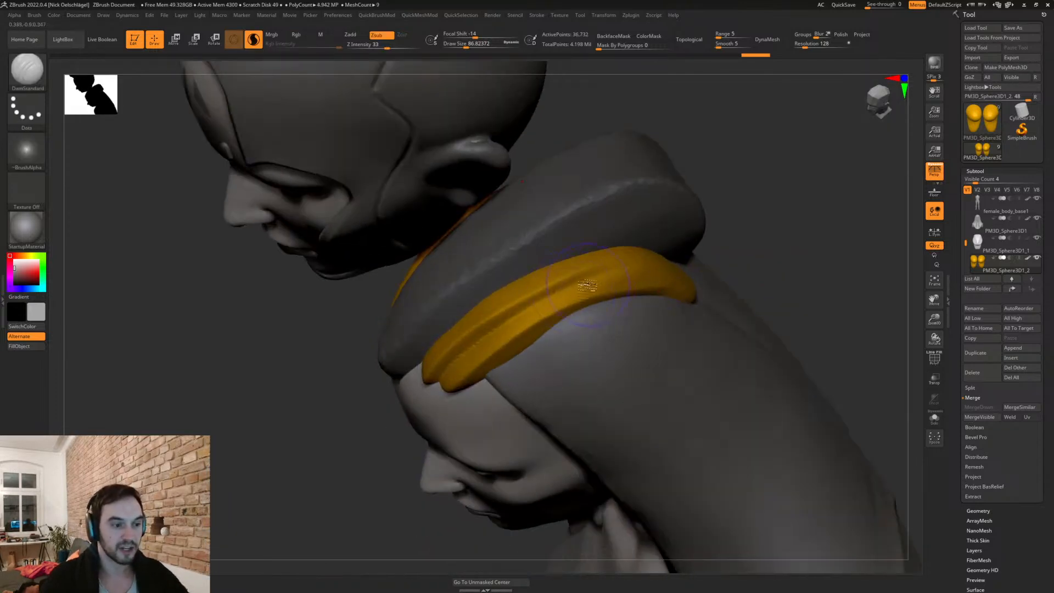
pyautogui.moveTo(779, 305)
pyautogui.mouseDown()
pyautogui.moveTo(723, 276)
pyautogui.moveTo(687, 299)
pyautogui.moveTo(583, 278)
pyautogui.moveTo(458, 360)
pyautogui.mouseUp()
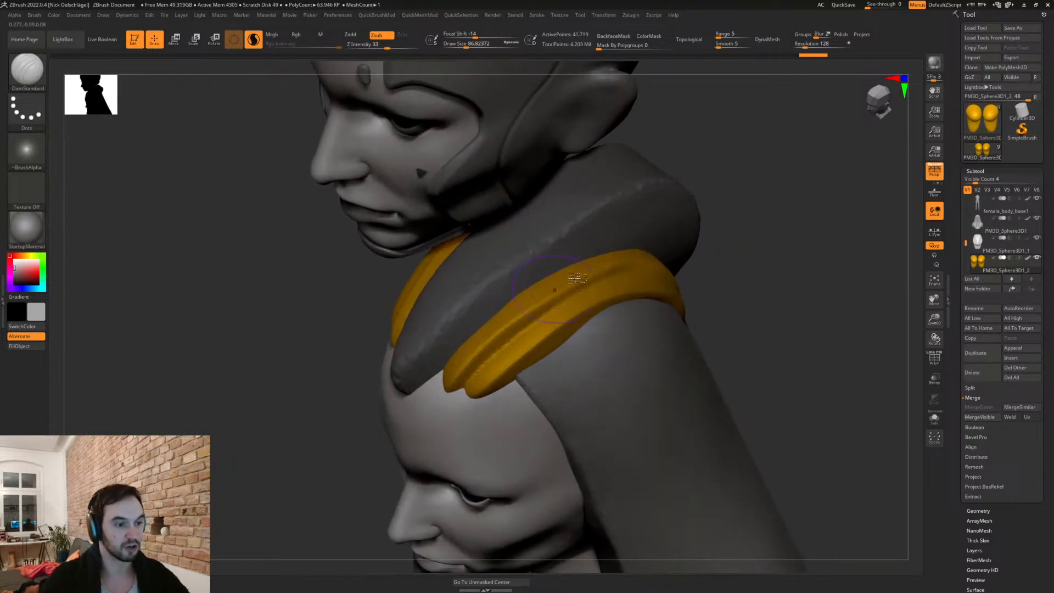
# Step: Pull the front ends of the yellow strands into pointed tips on the forehead with a smaller Move brush
pyautogui.moveTo(703, 278)
pyautogui.mouseDown()
pyautogui.moveTo(758, 238)
pyautogui.moveTo(780, 258)
pyautogui.mouseUp()
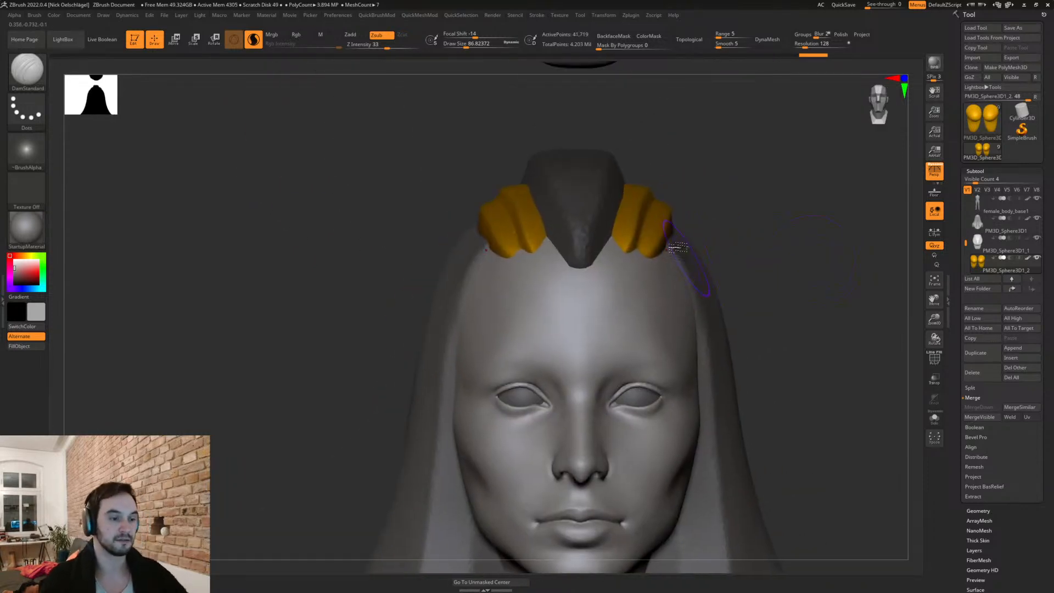
pyautogui.moveTo(738, 250)
pyautogui.mouseDown()
pyautogui.moveTo(433, 299)
pyautogui.moveTo(435, 283)
pyautogui.mouseUp()
pyautogui.press('s')
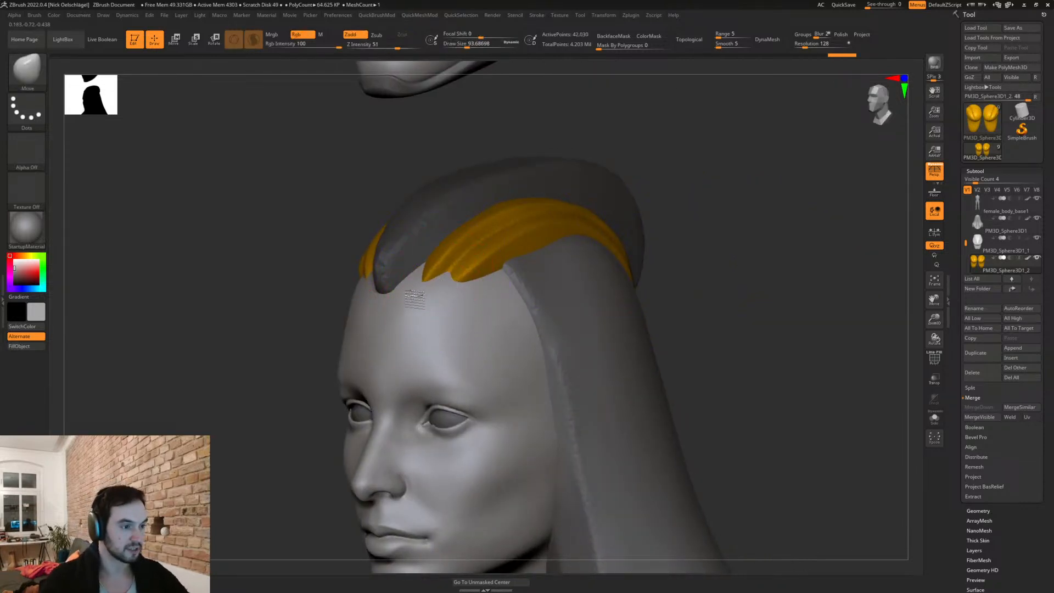
pyautogui.moveTo(415, 293); pyautogui.dragTo(407, 297)
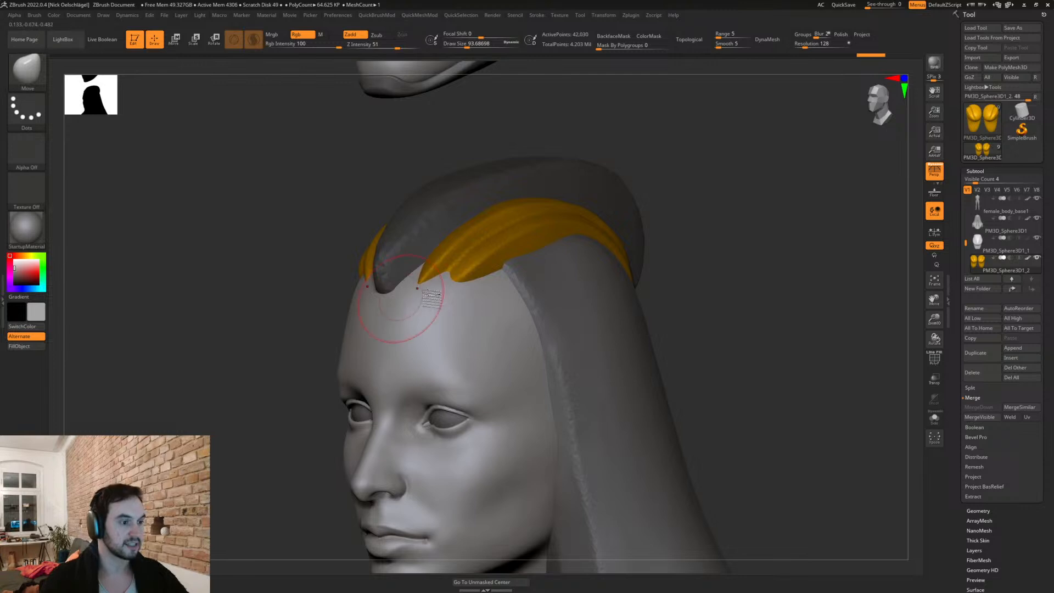
pyautogui.moveTo(467, 290); pyautogui.dragTo(463, 312, button='right')
pyautogui.press('space')
pyautogui.moveTo(457, 281); pyautogui.dragTo(438, 282)
pyautogui.moveTo(438, 282)
pyautogui.mouseDown(button='right')
pyautogui.moveTo(508, 275)
pyautogui.moveTo(460, 287)
pyautogui.mouseUp(button='right')
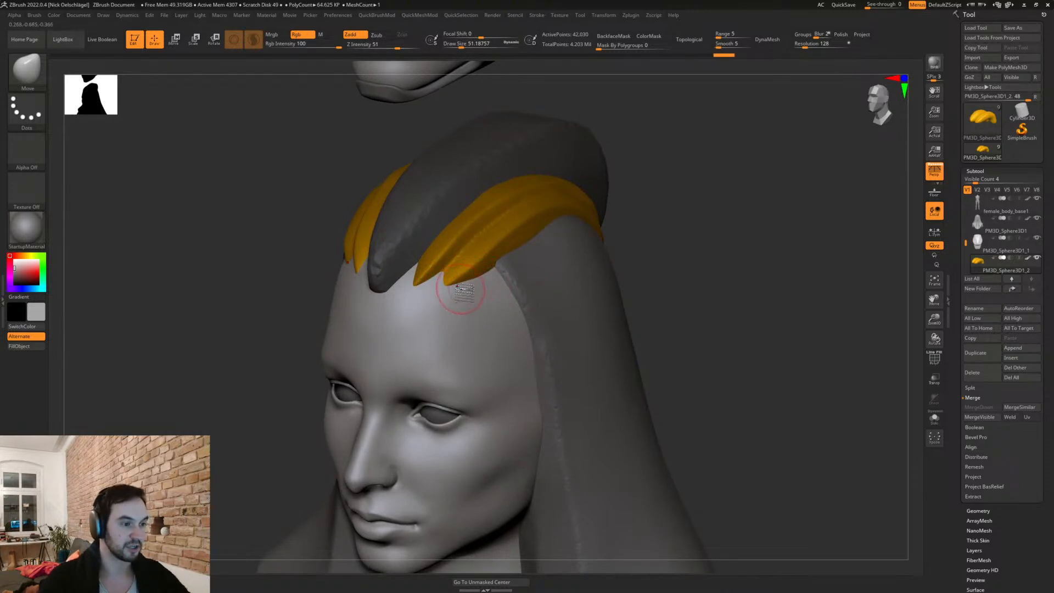
pyautogui.moveTo(461, 289); pyautogui.dragTo(654, 348, button='right')
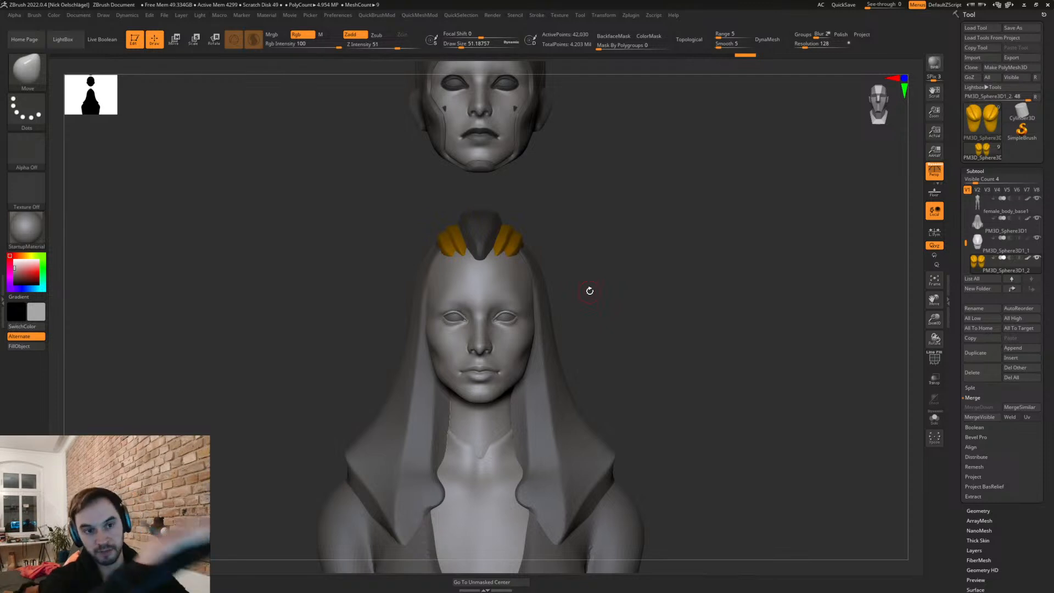
# Step: Examine the yellow strands and the crest from the front and from a three-quarter angle
pyautogui.moveTo(604, 303); pyautogui.dragTo(618, 312)
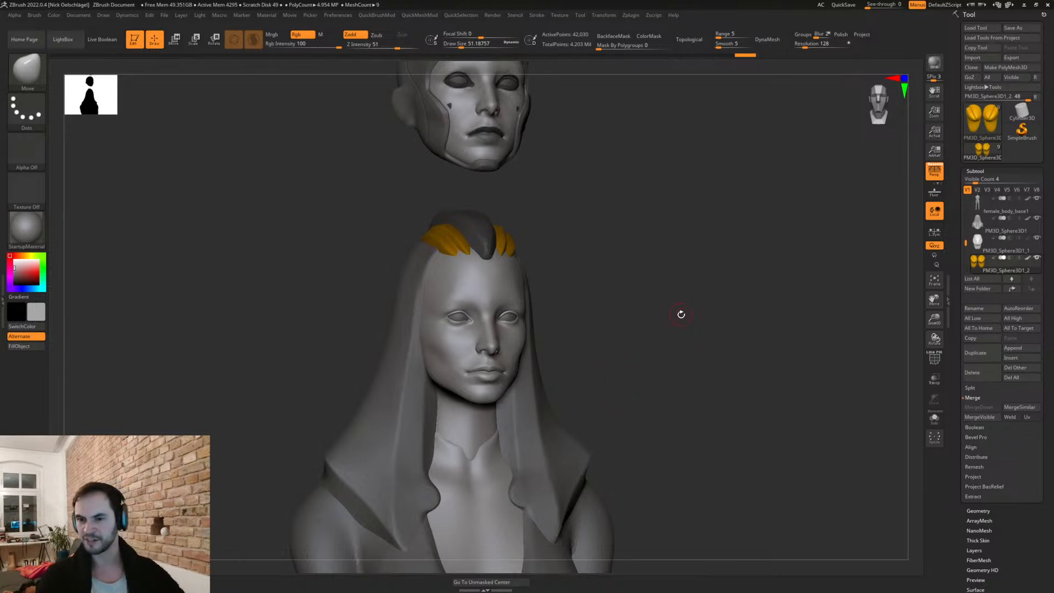
pyautogui.moveTo(628, 337)
pyautogui.mouseDown()
pyautogui.moveTo(636, 303)
pyautogui.moveTo(607, 298)
pyautogui.moveTo(620, 282)
pyautogui.mouseUp()
pyautogui.press('s')
pyautogui.press('s')
pyautogui.moveTo(534, 231); pyautogui.dragTo(582, 225)
pyautogui.keyDown('shift'); pyautogui.moveTo(580, 222); pyautogui.dragTo(656, 256, button='right'); pyautogui.keyUp('shift')
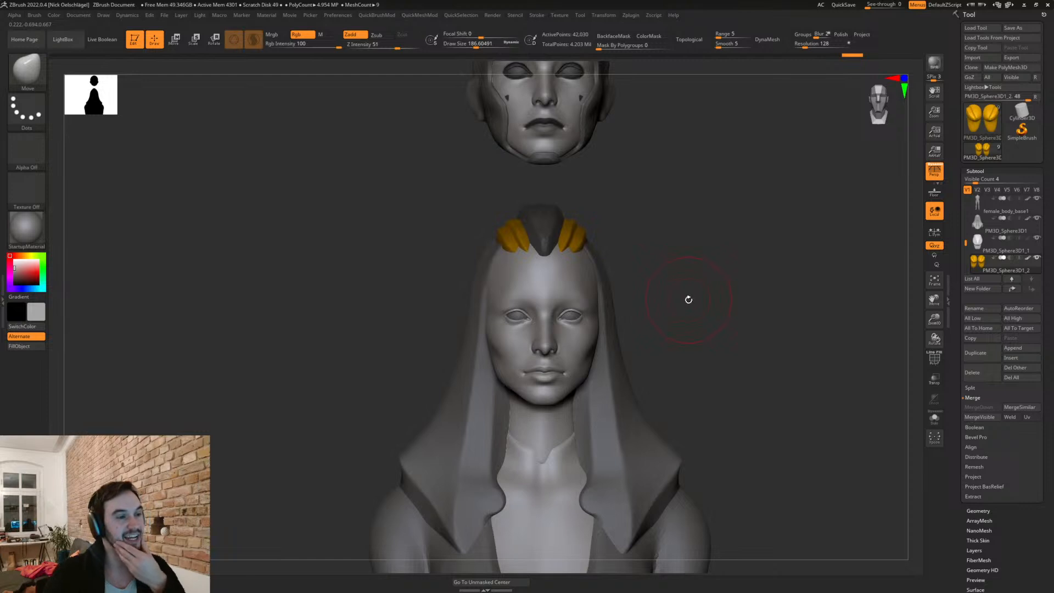
pyautogui.moveTo(610, 241)
pyautogui.keyDown('ctrl'); pyautogui.mouseDown(button='right')
pyautogui.moveTo(628, 235)
pyautogui.moveTo(609, 253)
pyautogui.mouseUp(button='right'); pyautogui.keyUp('ctrl')
pyautogui.press('s')
pyautogui.moveTo(605, 251); pyautogui.dragTo(592, 251)
pyautogui.moveTo(667, 221); pyautogui.dragTo(615, 238, button='right')
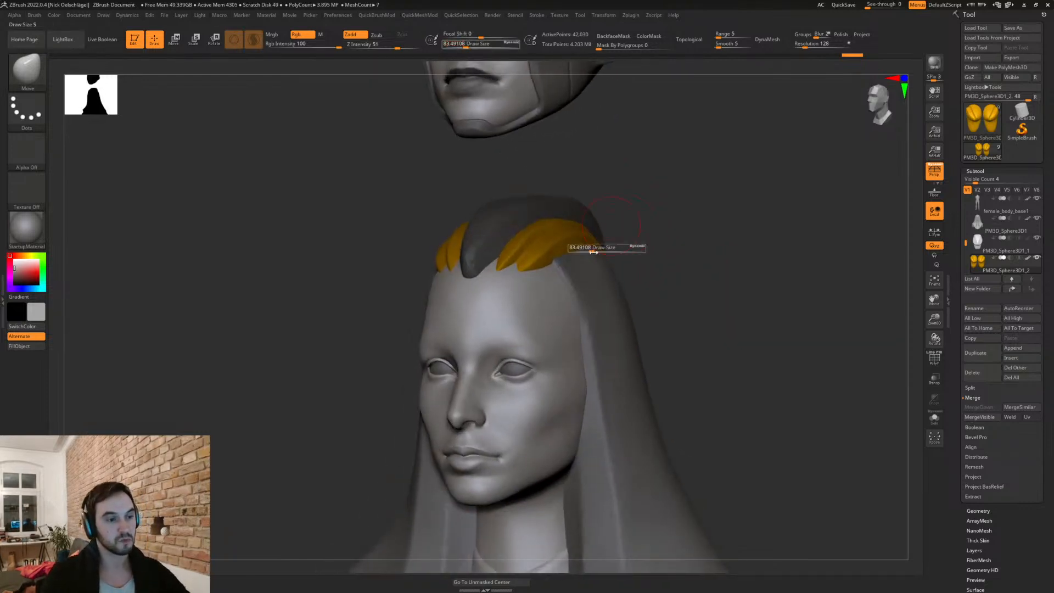
# Step: Flatten the yellow strands beside the crest with the TrimDynamic brush at a draw size of about 65, and smooth their surface
pyautogui.moveTo(678, 230); pyautogui.dragTo(639, 224, button='right')
pyautogui.moveTo(716, 206)
pyautogui.mouseDown(button='right')
pyautogui.moveTo(750, 262)
pyautogui.moveTo(537, 329)
pyautogui.mouseUp(button='right')
pyautogui.press('b')
pyautogui.press('t')
pyautogui.press('d')
pyautogui.press('s')
pyautogui.moveTo(490, 337); pyautogui.dragTo(479, 337)
pyautogui.moveTo(472, 286); pyautogui.dragTo(458, 308)
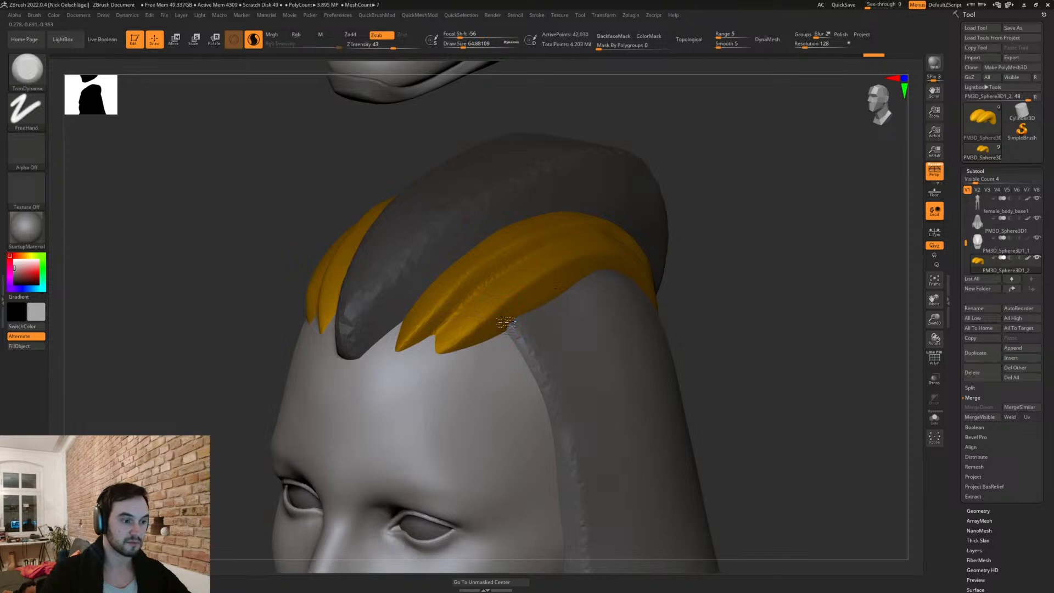
pyautogui.moveTo(464, 351); pyautogui.dragTo(476, 347)
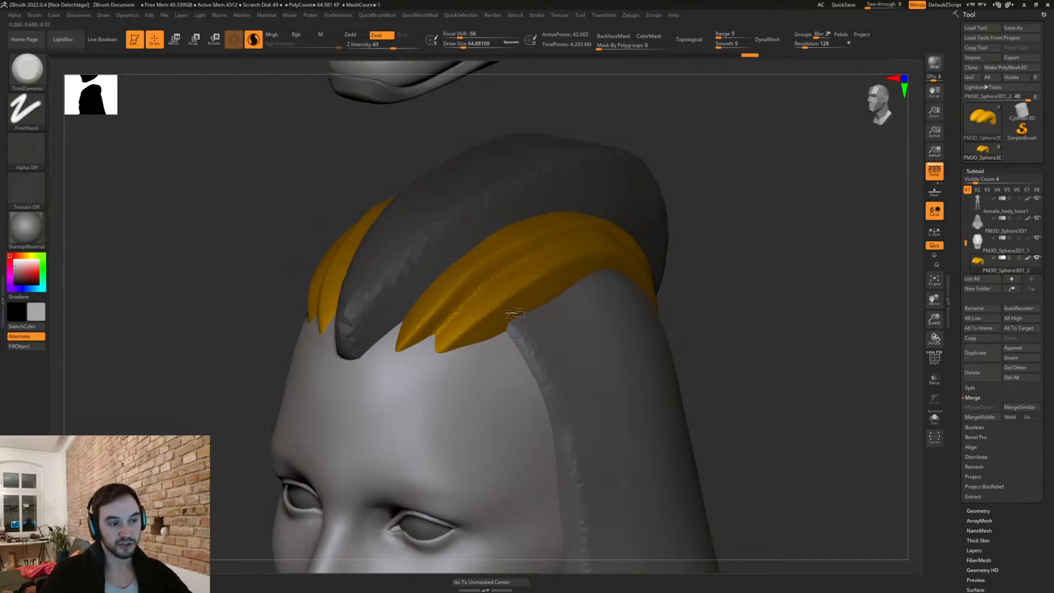
pyautogui.moveTo(728, 277); pyautogui.dragTo(707, 307)
pyautogui.moveTo(477, 324); pyautogui.dragTo(615, 226)
pyautogui.keyDown('shift'); pyautogui.moveTo(554, 263); pyautogui.dragTo(497, 289); pyautogui.keyUp('shift')
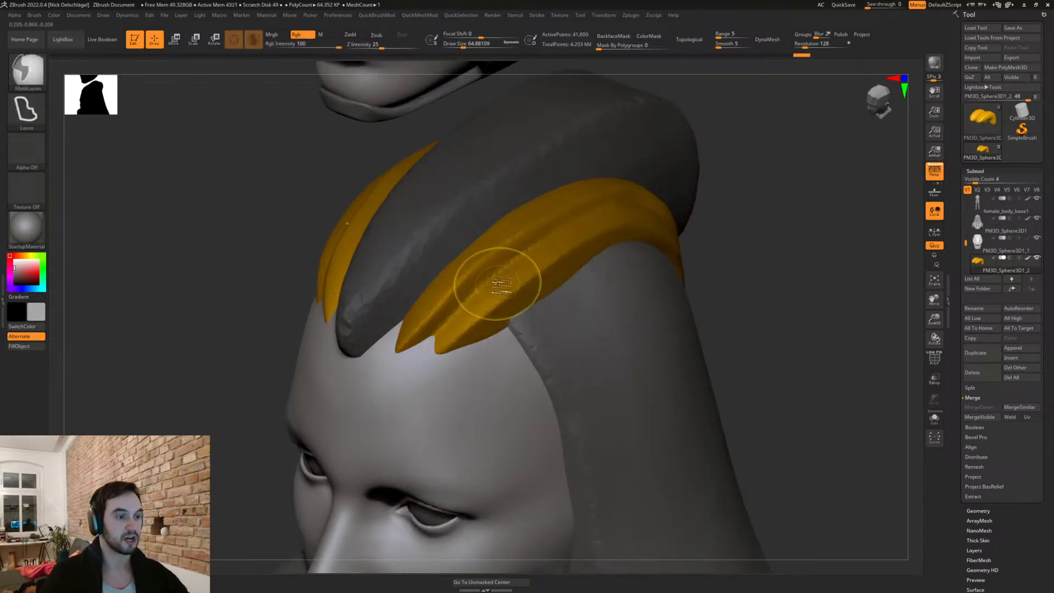
# Step: Polish the ridges of the yellow strands into cleaner planes along their length with the hPolish brush at a draw size of about 49
pyautogui.press('b')
pyautogui.press('h')
pyautogui.press('p')
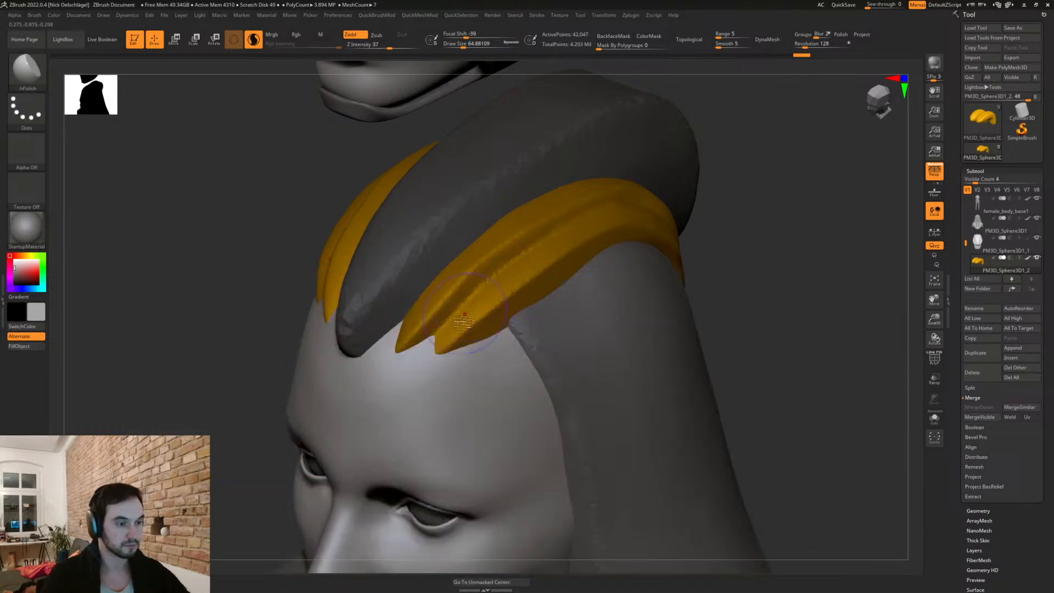
pyautogui.moveTo(535, 265); pyautogui.dragTo(466, 295)
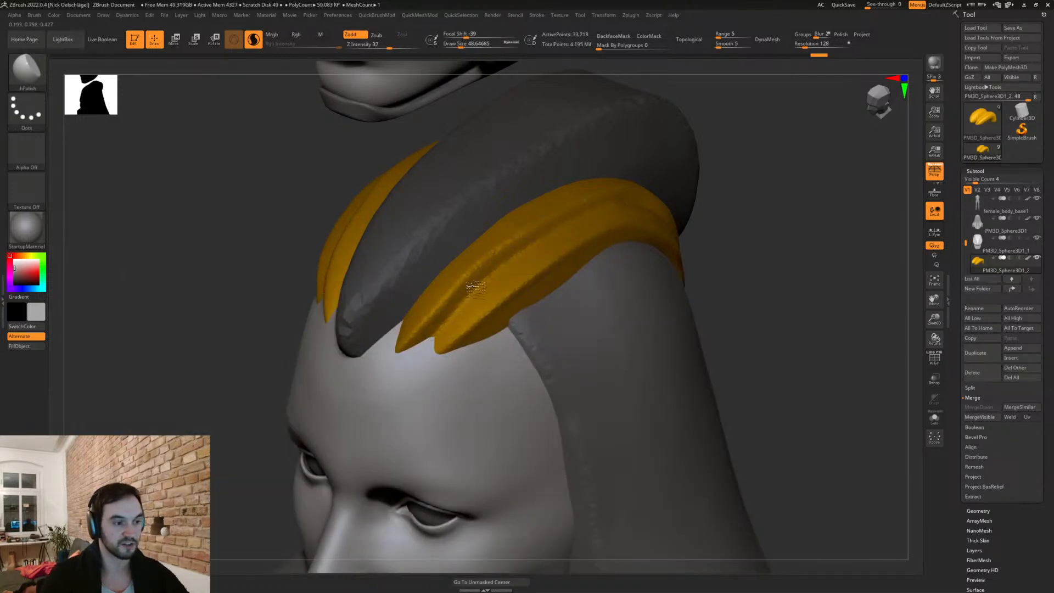
pyautogui.moveTo(514, 265); pyautogui.dragTo(456, 276)
pyautogui.moveTo(769, 235); pyautogui.dragTo(551, 235)
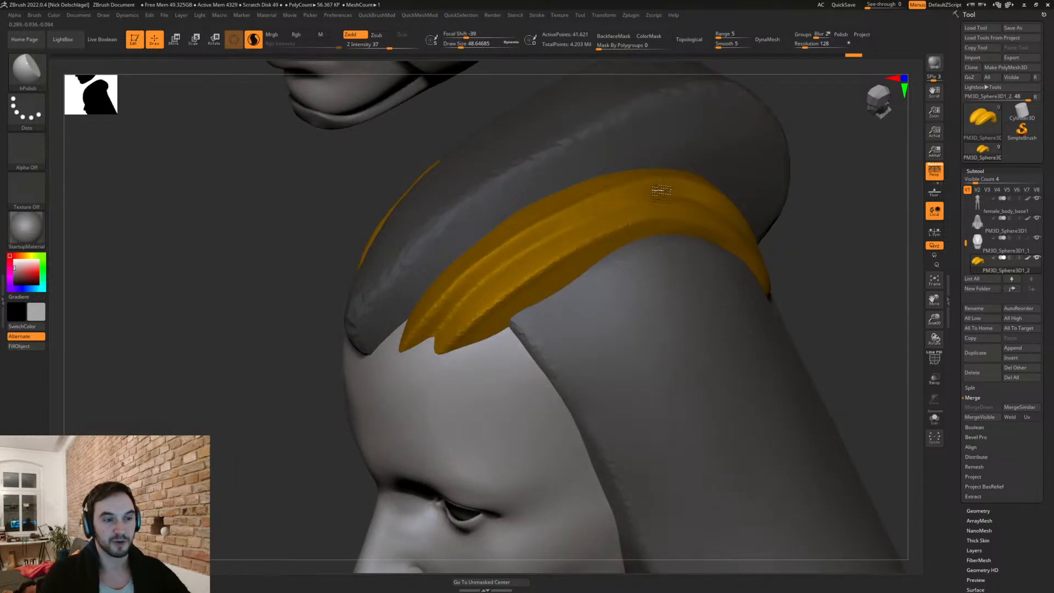
pyautogui.moveTo(841, 223); pyautogui.dragTo(572, 207)
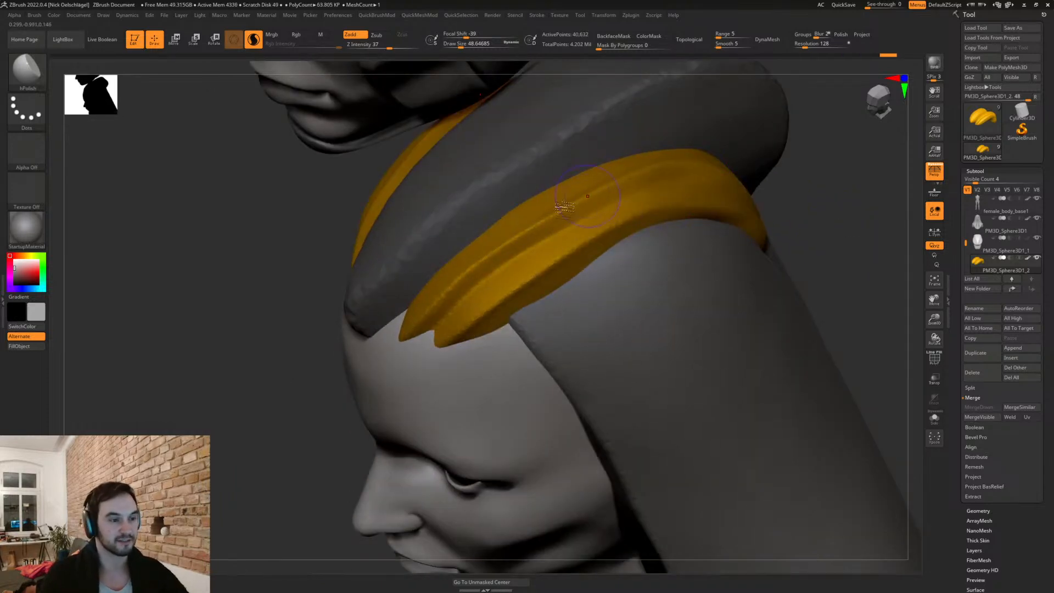
pyautogui.moveTo(654, 163); pyautogui.dragTo(614, 168)
# Step: Refine the shape of the yellow strands along the crest with the Move brush at a draw size of about 108
pyautogui.moveTo(826, 203)
pyautogui.mouseDown()
pyautogui.moveTo(739, 186)
pyautogui.moveTo(737, 261)
pyautogui.moveTo(791, 230)
pyautogui.mouseUp()
pyautogui.press('b')
pyautogui.press('m')
pyautogui.press('v')
pyautogui.press('s')
pyautogui.press('s')
pyautogui.moveTo(708, 227); pyautogui.dragTo(724, 228)
pyautogui.press('s')
pyautogui.moveTo(676, 175); pyautogui.dragTo(666, 175)
pyautogui.moveTo(785, 193)
pyautogui.mouseDown()
pyautogui.moveTo(752, 184)
pyautogui.moveTo(780, 200)
pyautogui.mouseUp()
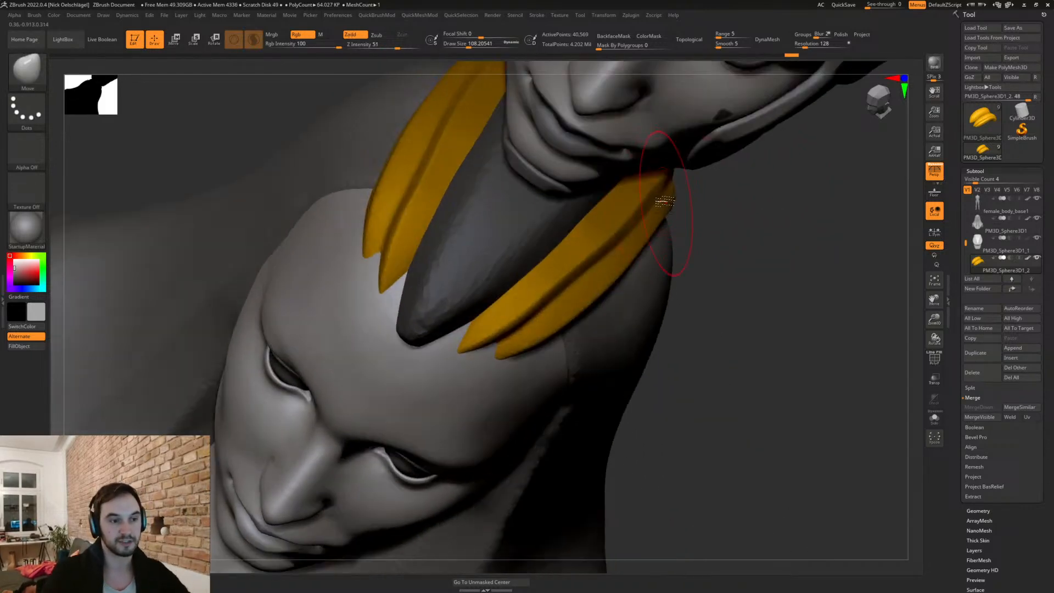
pyautogui.moveTo(681, 141); pyautogui.dragTo(749, 303)
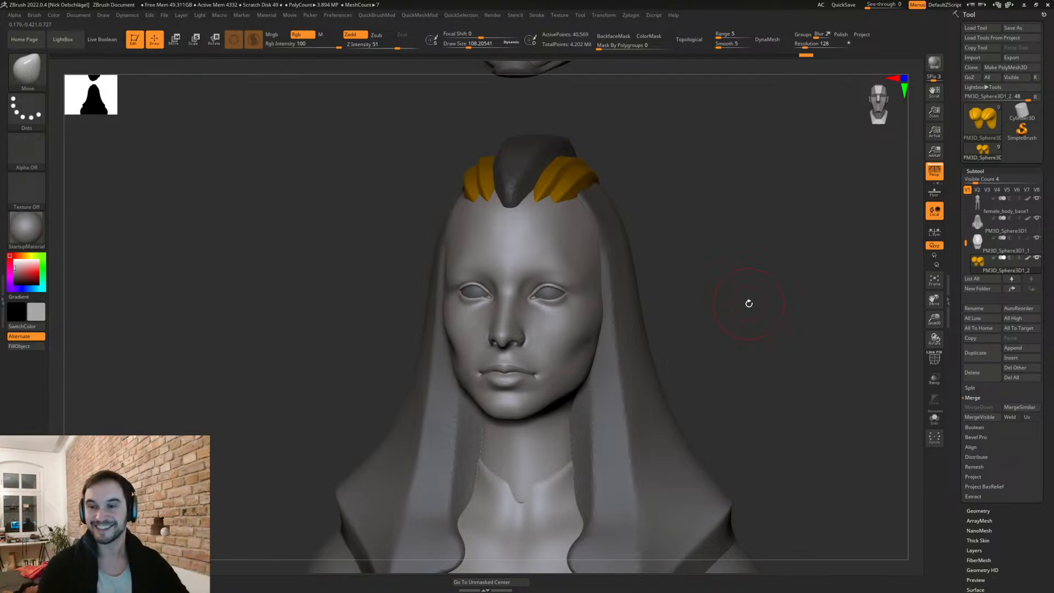
pyautogui.moveTo(652, 165); pyautogui.dragTo(558, 195)
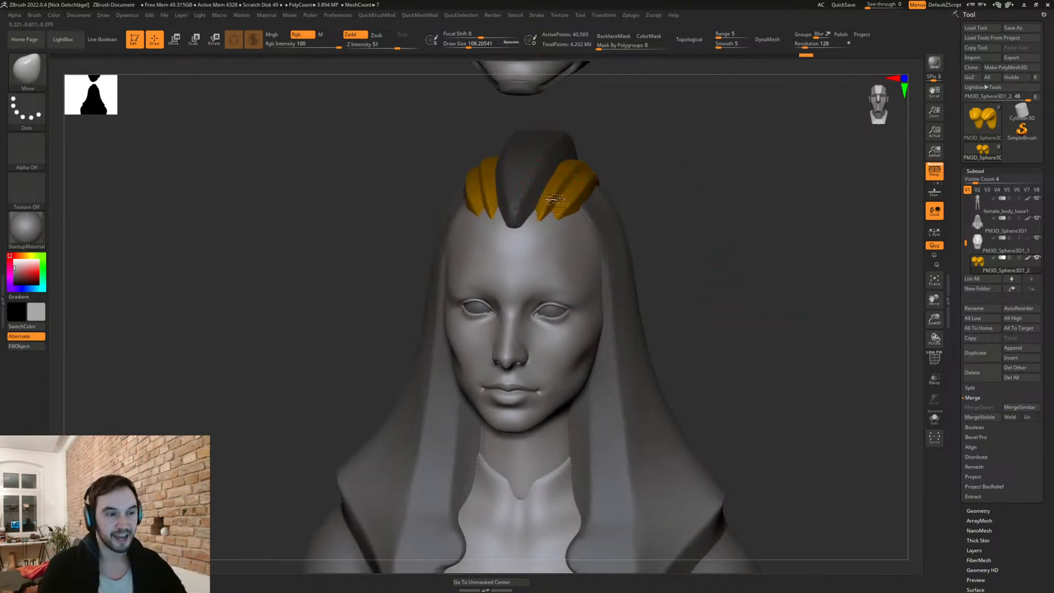
pyautogui.moveTo(553, 204); pyautogui.dragTo(686, 202, button='right')
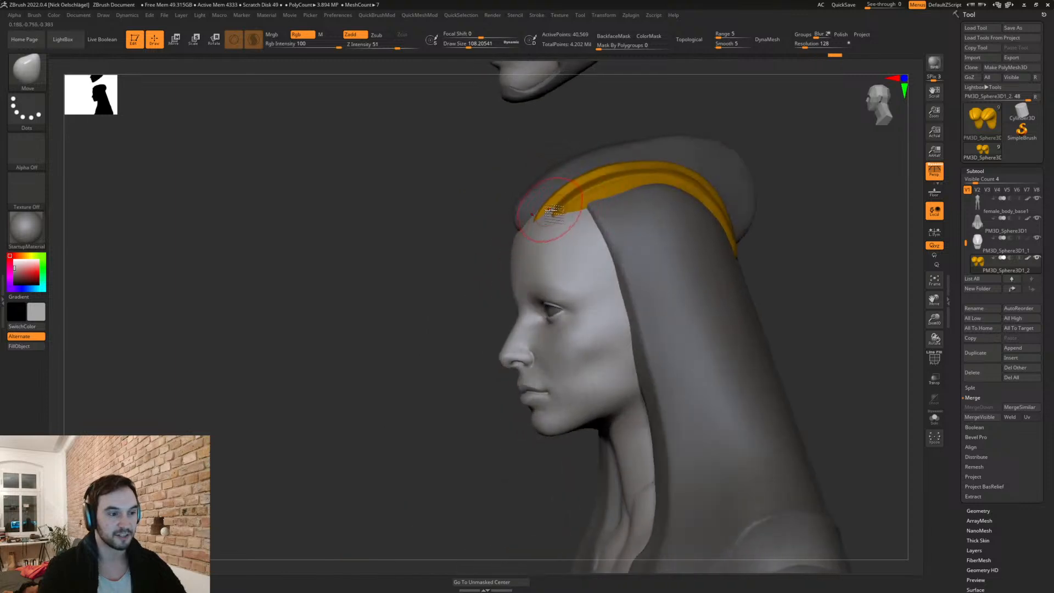
# Step: Duplicate the yellow strand subtool and reposition the copy beside the original strands with the gizmo
pyautogui.keyDown('shift'); pyautogui.moveTo(812, 235); pyautogui.dragTo(848, 301, button='right'); pyautogui.keyUp('shift')
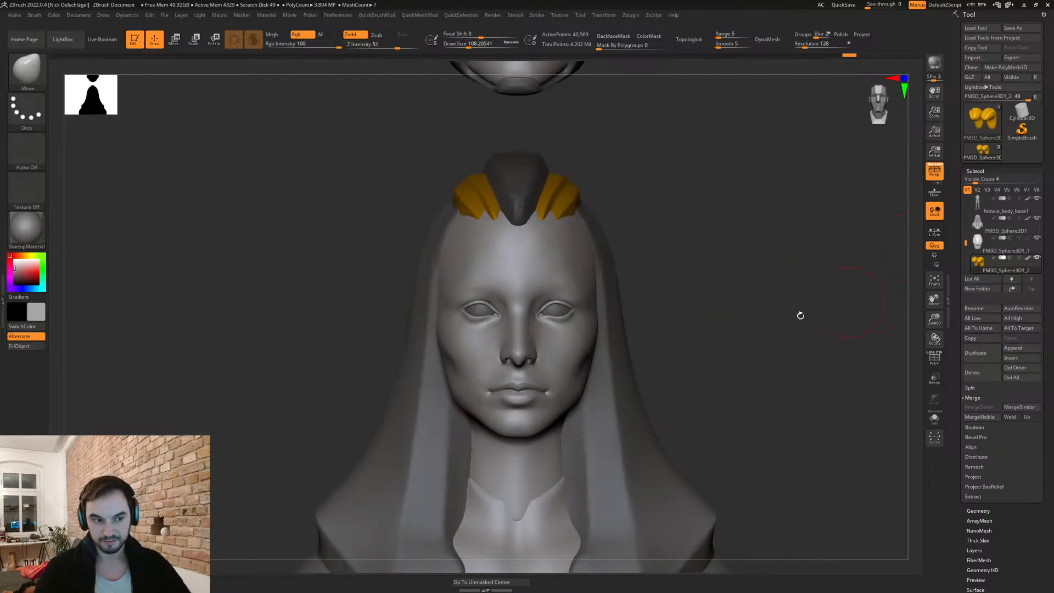
pyautogui.click(976, 352)
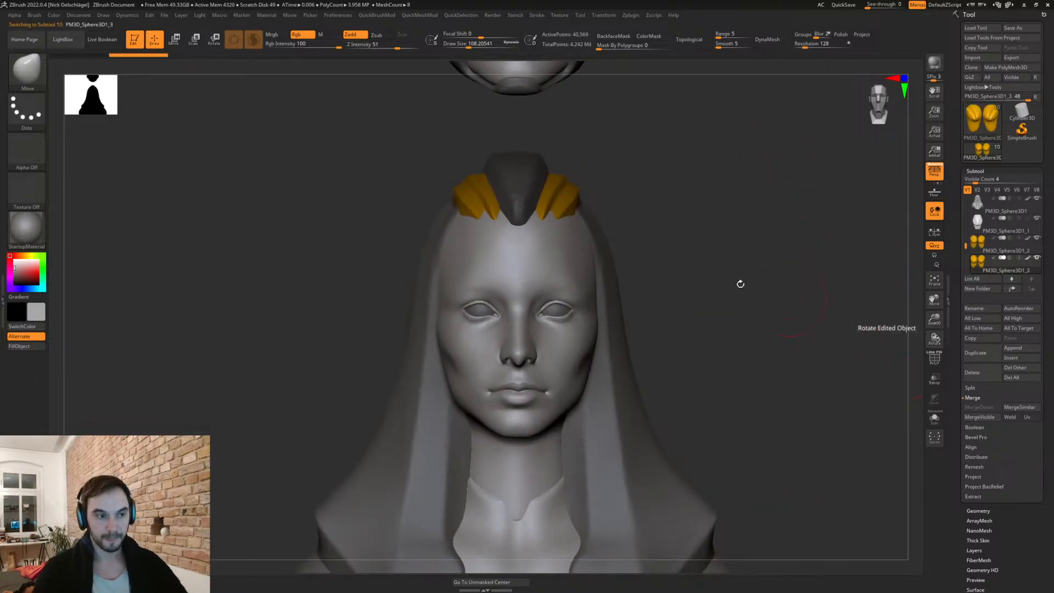
pyautogui.press('w')
pyautogui.moveTo(563, 212)
pyautogui.mouseDown()
pyautogui.moveTo(653, 230)
pyautogui.moveTo(566, 246)
pyautogui.mouseUp()
pyautogui.press('q')
# Step: Pull the duplicated strands outward into larger curved forms over the hood with the Move brush at a draw size of about 484
pyautogui.press('s')
pyautogui.moveTo(730, 269)
pyautogui.mouseDown()
pyautogui.moveTo(618, 267)
pyautogui.moveTo(621, 240)
pyautogui.mouseUp()
pyautogui.moveTo(524, 255); pyautogui.dragTo(562, 228)
pyautogui.press('s')
pyautogui.moveTo(667, 220); pyautogui.dragTo(682, 220)
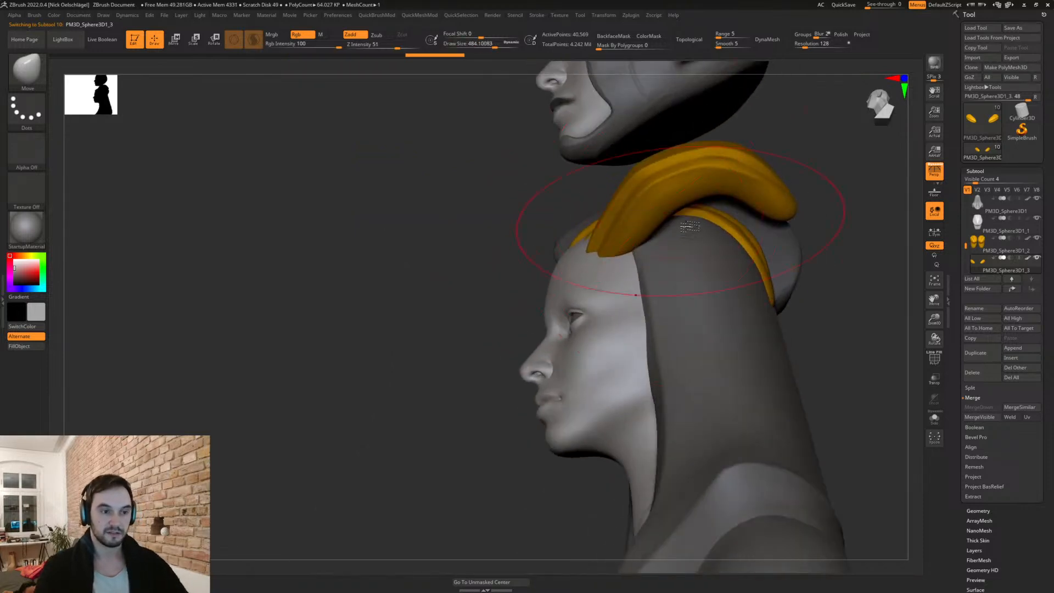
pyautogui.moveTo(755, 211); pyautogui.dragTo(712, 267)
pyautogui.moveTo(753, 207)
pyautogui.mouseDown()
pyautogui.moveTo(788, 255)
pyautogui.moveTo(768, 236)
pyautogui.mouseUp()
pyautogui.moveTo(856, 274); pyautogui.dragTo(769, 213)
# Step: Refine the outer edge and rear end of the large yellow pieces with the Move brush at draw sizes of about 257 and 177
pyautogui.press('s')
pyautogui.moveTo(715, 195)
pyautogui.mouseDown()
pyautogui.moveTo(700, 195)
pyautogui.moveTo(731, 190)
pyautogui.mouseUp()
pyautogui.moveTo(777, 262); pyautogui.dragTo(760, 304)
pyautogui.moveTo(785, 226); pyautogui.dragTo(818, 221)
pyautogui.moveTo(767, 295); pyautogui.dragTo(770, 313)
pyautogui.moveTo(794, 268); pyautogui.dragTo(811, 277)
pyautogui.moveTo(713, 253); pyautogui.dragTo(713, 266)
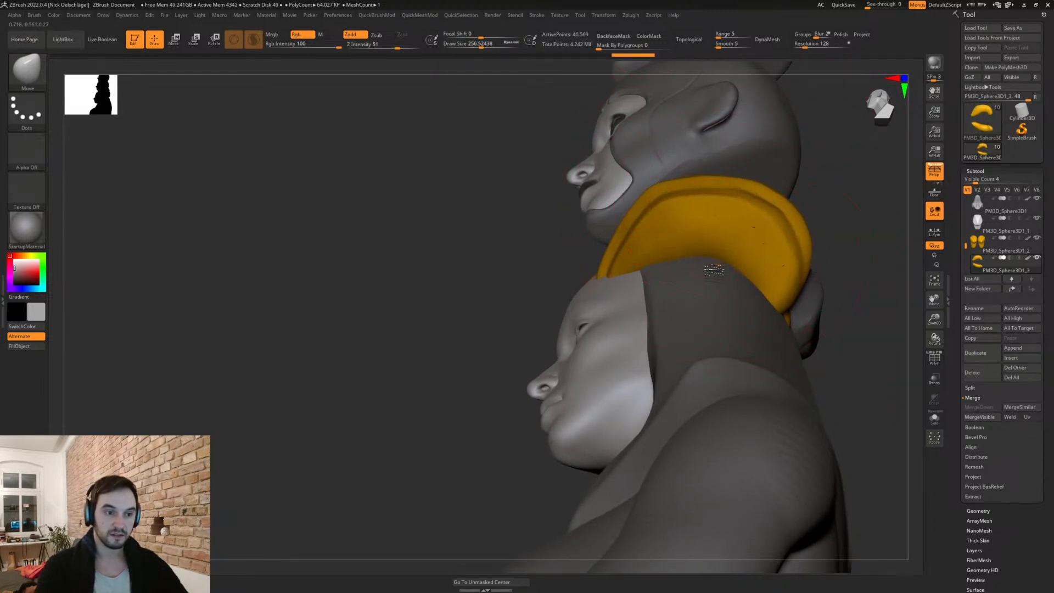
pyautogui.press('[')
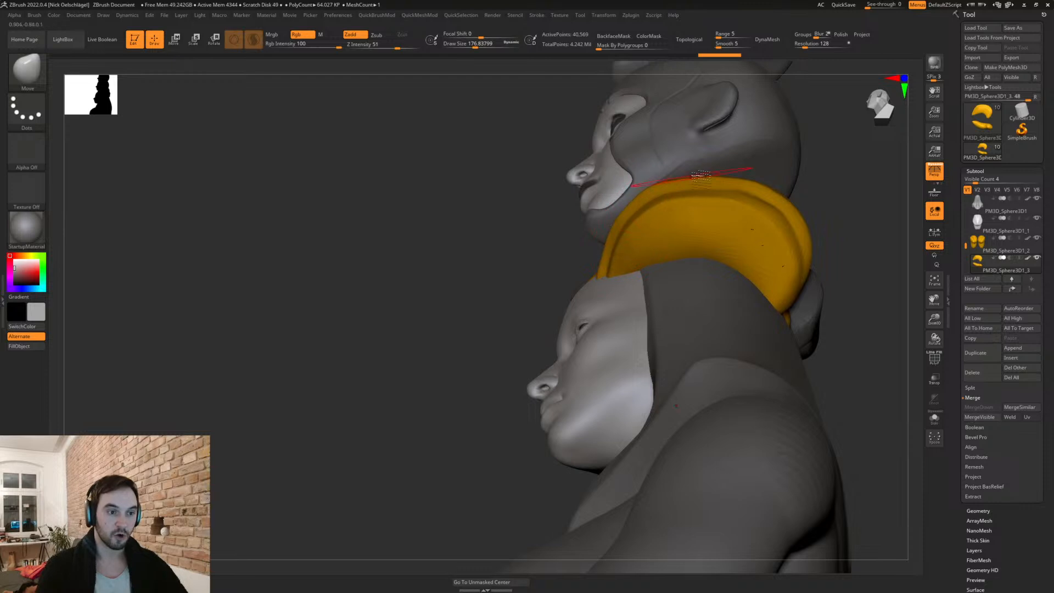
pyautogui.moveTo(697, 196); pyautogui.dragTo(699, 204)
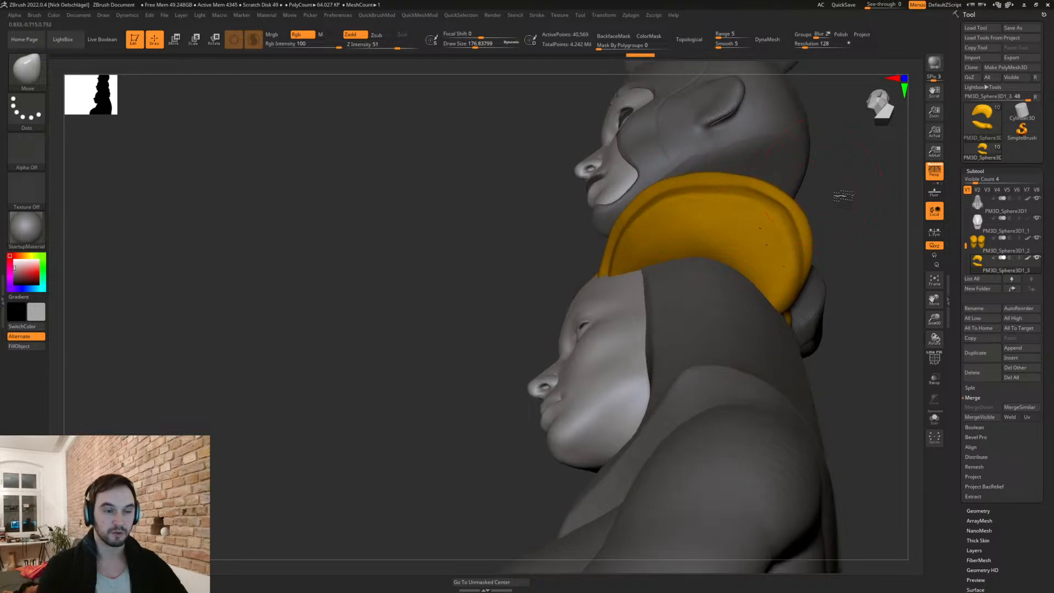
# Step: Rotate and position the large yellow pieces with the gizmo so they fan out from the sides of the head
pyautogui.keyDown('shift'); pyautogui.moveTo(833, 192); pyautogui.dragTo(854, 219); pyautogui.keyUp('shift')
pyautogui.press('w')
pyautogui.keyDown('alt'); pyautogui.moveTo(807, 278); pyautogui.dragTo(740, 317); pyautogui.keyUp('alt')
pyautogui.moveTo(690, 212); pyautogui.dragTo(681, 211)
pyautogui.moveTo(796, 242); pyautogui.dragTo(724, 244)
pyautogui.moveTo(708, 279); pyautogui.dragTo(727, 220)
pyautogui.moveTo(860, 301); pyautogui.dragTo(768, 219)
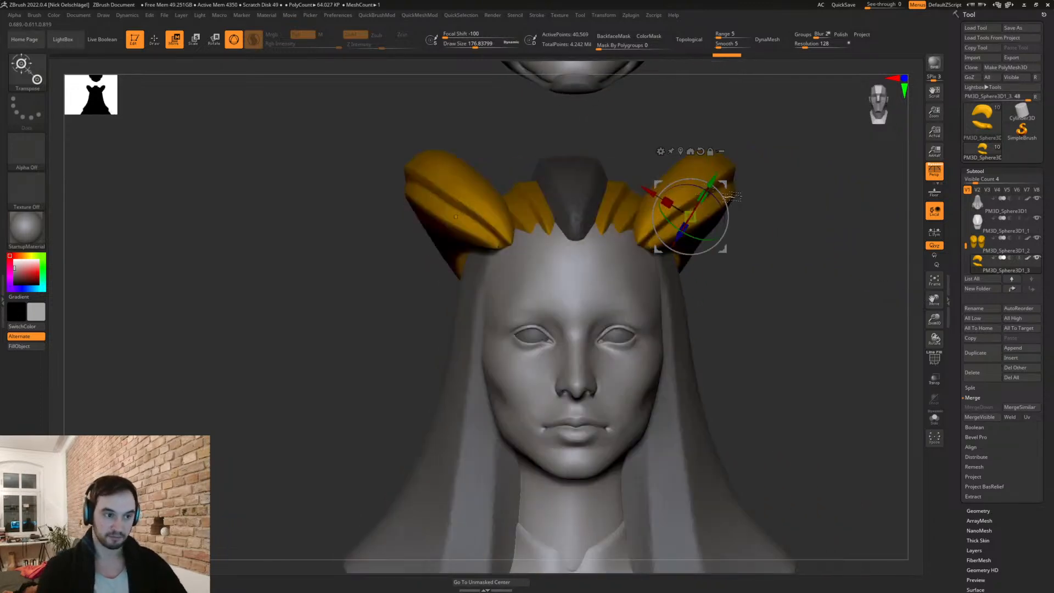
pyautogui.moveTo(763, 298); pyautogui.dragTo(758, 305)
pyautogui.moveTo(723, 250); pyautogui.dragTo(712, 257)
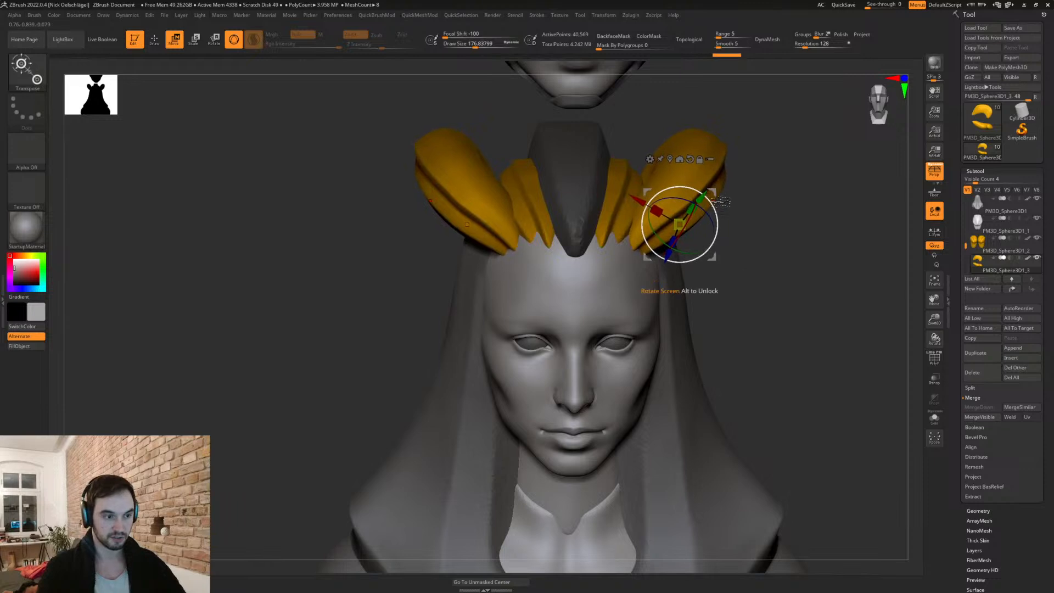
# Step: Copy the large yellow pieces within their subtool and place the copy below them at temple height
pyautogui.keyDown('shift'); pyautogui.moveTo(758, 294); pyautogui.dragTo(753, 263); pyautogui.keyUp('shift')
pyautogui.moveTo(717, 233); pyautogui.dragTo(730, 244)
pyautogui.moveTo(721, 281); pyautogui.dragTo(728, 301)
pyautogui.moveTo(733, 263); pyautogui.dragTo(731, 254)
# Step: Adjust the shape of the temple-height yellow pieces with the Move brush at a draw size of about 324
pyautogui.moveTo(824, 307)
pyautogui.mouseDown()
pyautogui.moveTo(706, 313)
pyautogui.moveTo(724, 296)
pyautogui.mouseUp()
pyautogui.press('q')
pyautogui.press('s')
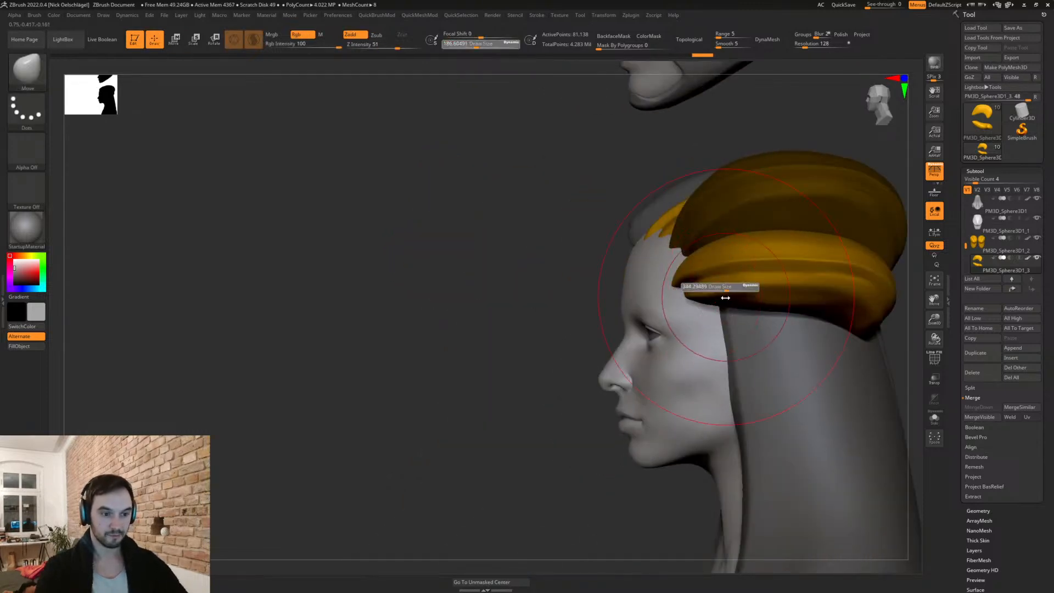
pyautogui.moveTo(764, 324); pyautogui.dragTo(666, 356)
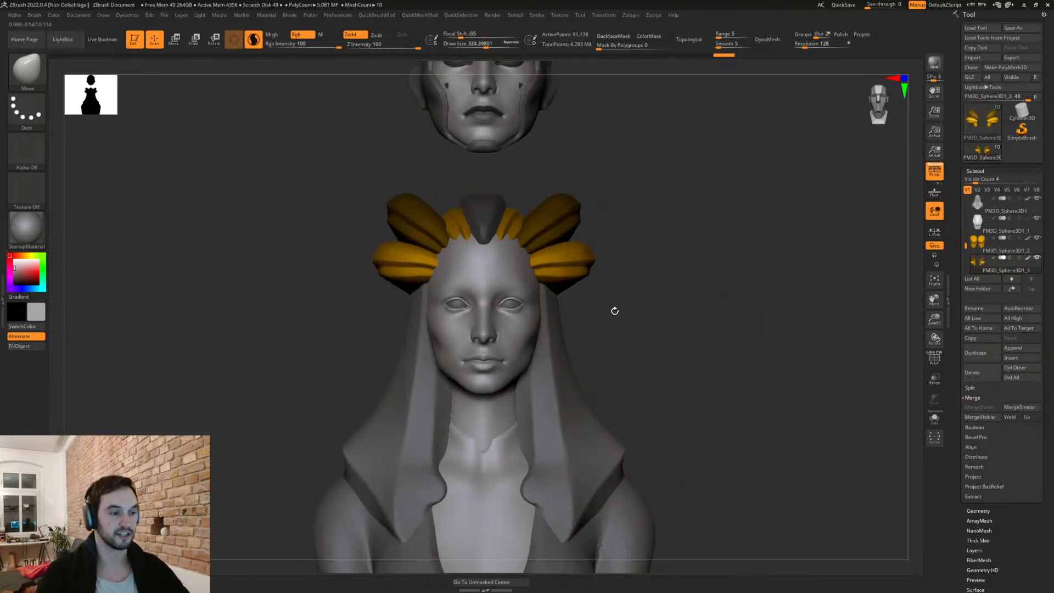
# Step: Copy the temple-height yellow pieces again and rotate the new pair downward beside the eyes
pyautogui.press('w')
pyautogui.keyDown('ctrl'); pyautogui.moveTo(593, 241); pyautogui.dragTo(599, 305); pyautogui.keyUp('ctrl')
pyautogui.moveTo(595, 269)
pyautogui.mouseDown()
pyautogui.moveTo(604, 291)
pyautogui.moveTo(580, 302)
pyautogui.mouseUp()
pyautogui.press('q')
# Step: Shape the lowest yellow pieces around the sides of the hood with the Move brush at a draw size of about 533
pyautogui.moveTo(708, 332)
pyautogui.mouseDown()
pyautogui.moveTo(672, 321)
pyautogui.moveTo(693, 289)
pyautogui.mouseUp()
pyautogui.moveTo(645, 324); pyautogui.dragTo(633, 342)
pyautogui.moveTo(684, 308); pyautogui.dragTo(684, 293)
pyautogui.keyDown('shift'); pyautogui.moveTo(565, 332); pyautogui.dragTo(621, 348); pyautogui.keyUp('shift')
pyautogui.moveTo(760, 351)
pyautogui.keyDown('alt'); pyautogui.mouseDown()
pyautogui.moveTo(703, 327)
pyautogui.moveTo(604, 324)
pyautogui.mouseUp(); pyautogui.keyUp('alt')
pyautogui.keyDown('alt'); pyautogui.moveTo(693, 348); pyautogui.dragTo(685, 412); pyautogui.keyUp('alt')
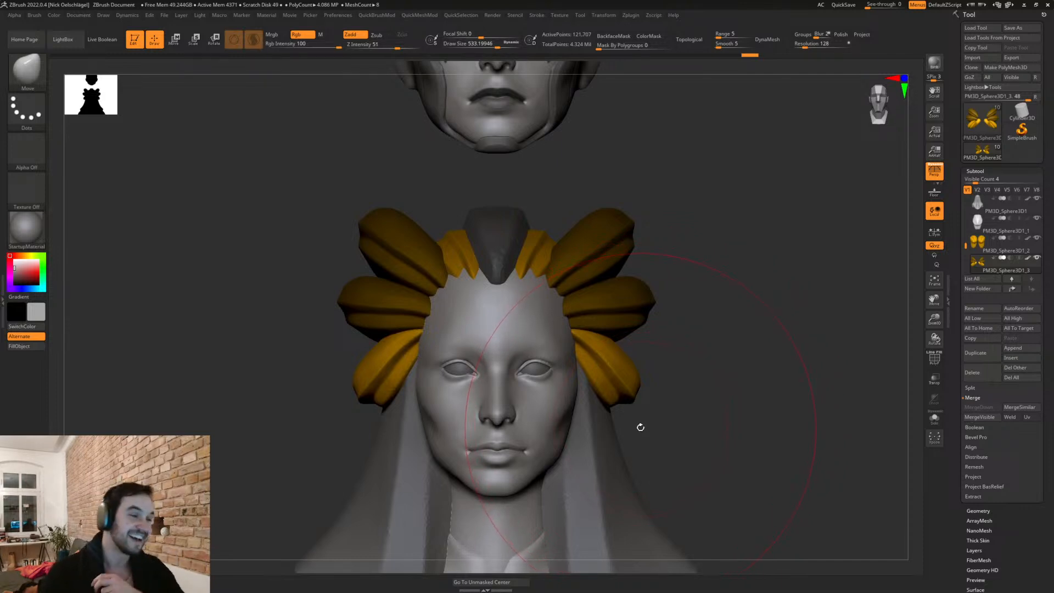
pyautogui.moveTo(695, 365); pyautogui.dragTo(658, 367)
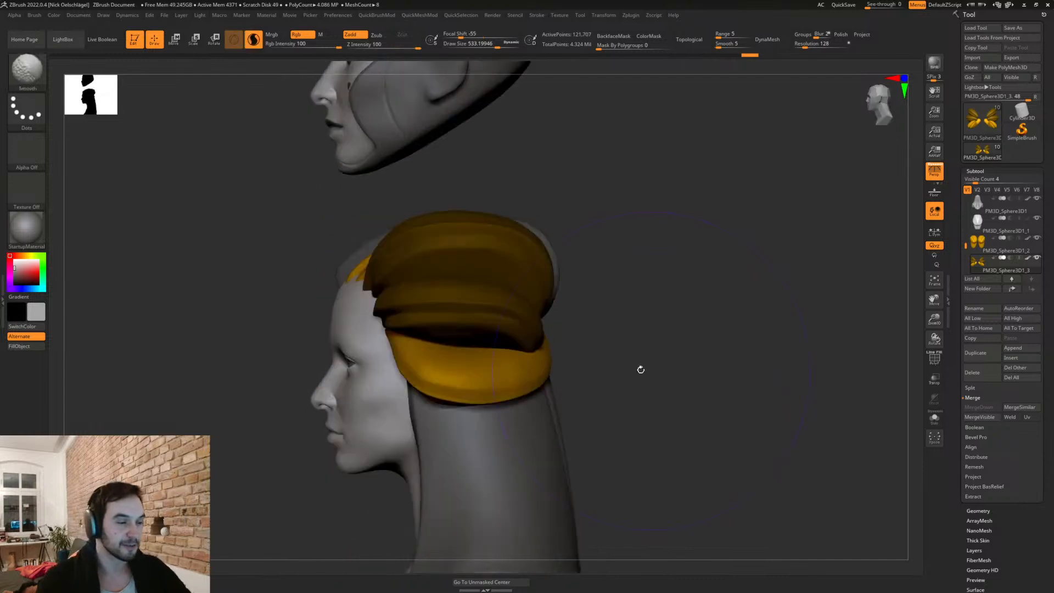
pyautogui.moveTo(307, 363); pyautogui.dragTo(470, 289)
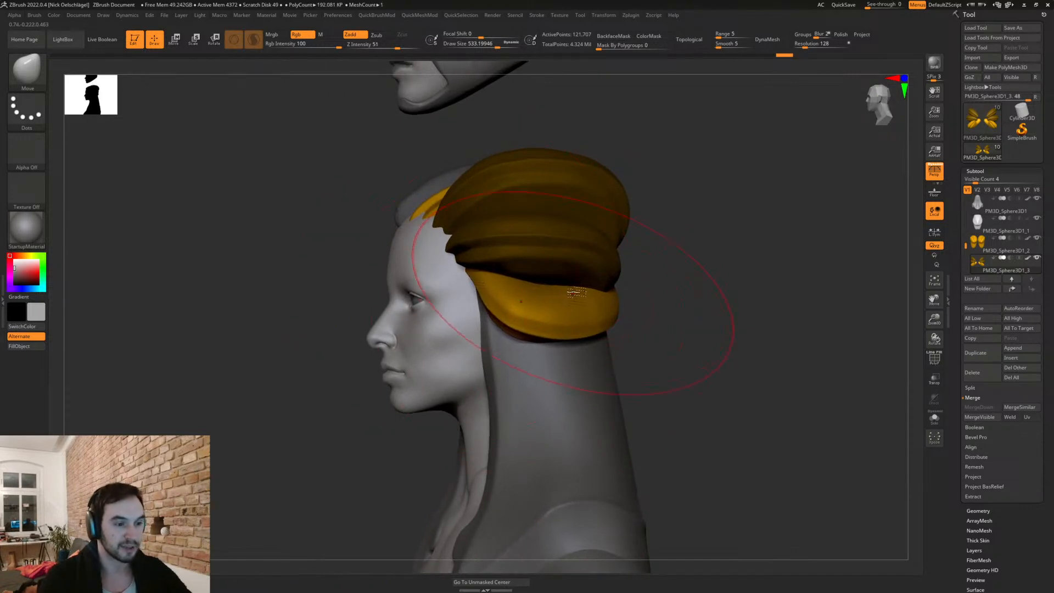
pyautogui.moveTo(663, 315)
pyautogui.keyDown('shift'); pyautogui.mouseDown()
pyautogui.moveTo(640, 343)
pyautogui.moveTo(571, 320)
pyautogui.moveTo(688, 393)
pyautogui.moveTo(663, 382)
pyautogui.mouseUp(); pyautogui.keyUp('shift')
# Step: Carve lengthwise grooves into the lowest yellow pieces with DamStandard at a draw size of about 104, and clear the mask from the upper pieces
pyautogui.press('s')
pyautogui.click(565, 329)
pyautogui.press('s')
pyautogui.click(629, 388)
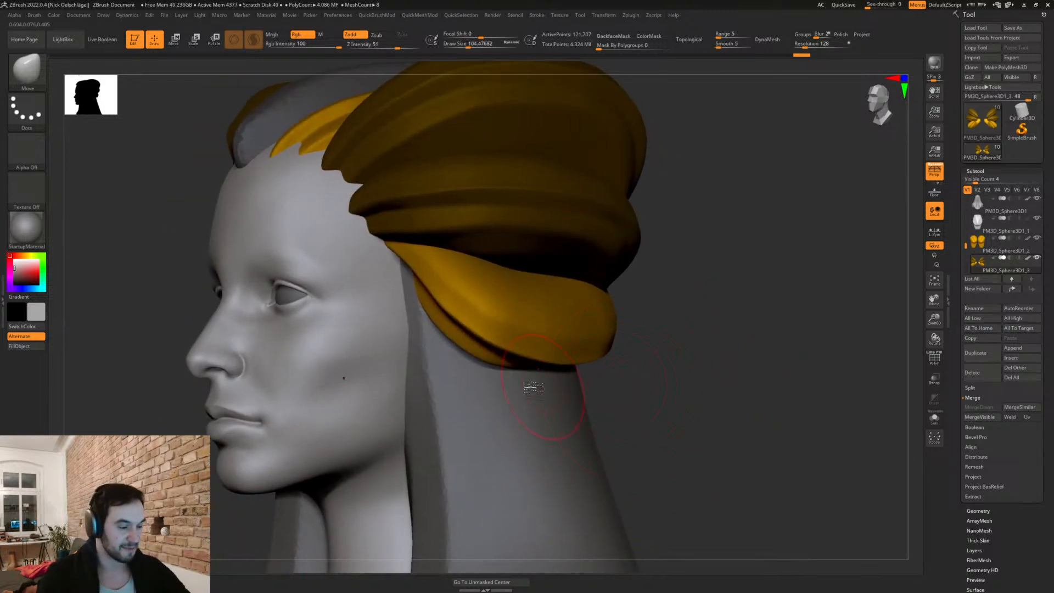
pyautogui.press('b')
pyautogui.press('d')
pyautogui.press('s')
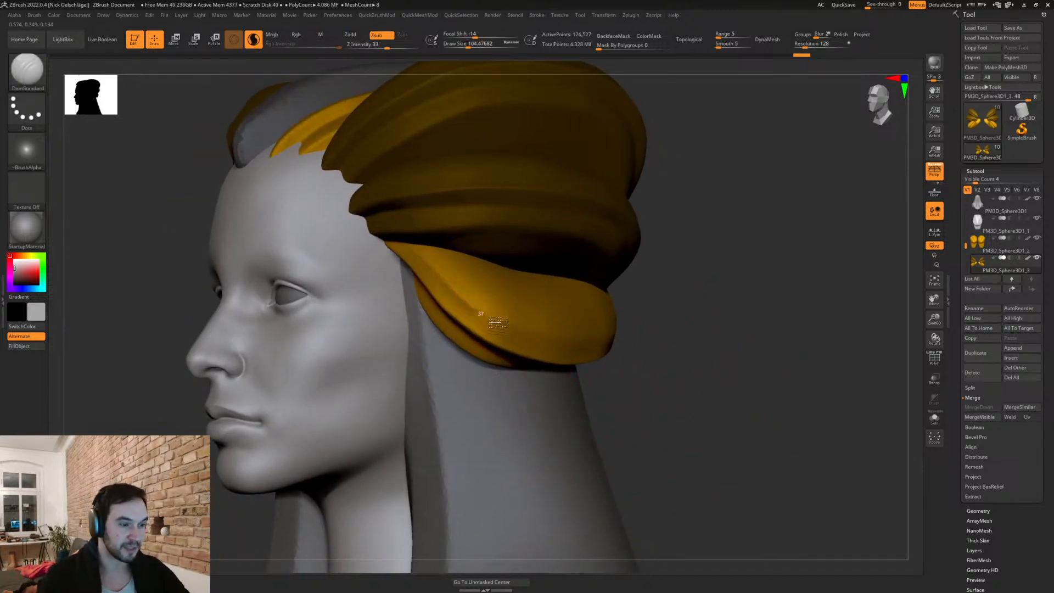
pyautogui.moveTo(615, 343); pyautogui.dragTo(653, 354)
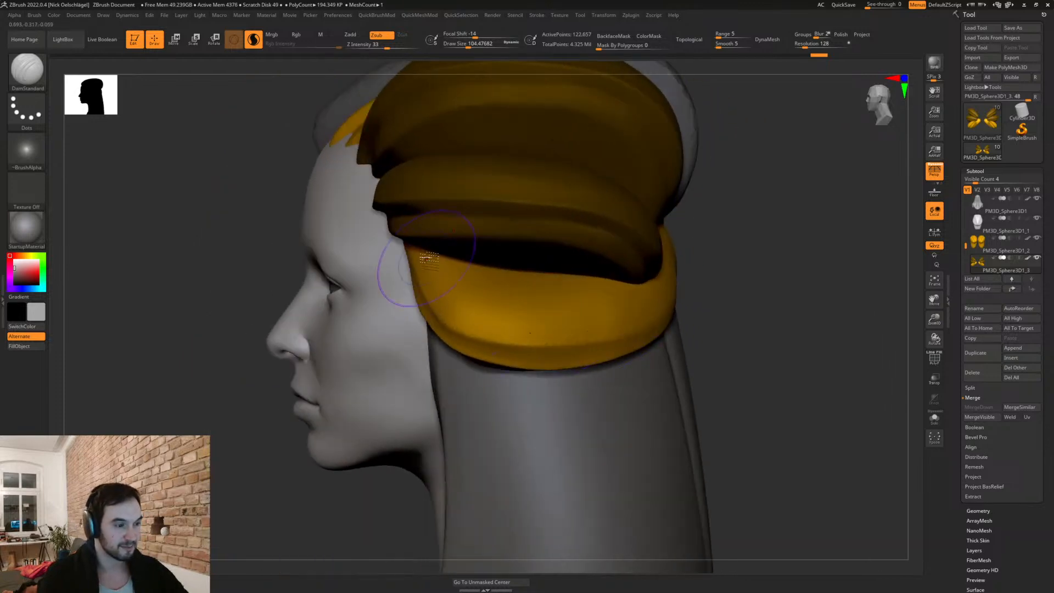
pyautogui.moveTo(457, 310)
pyautogui.mouseDown()
pyautogui.moveTo(549, 326)
pyautogui.moveTo(710, 298)
pyautogui.mouseUp()
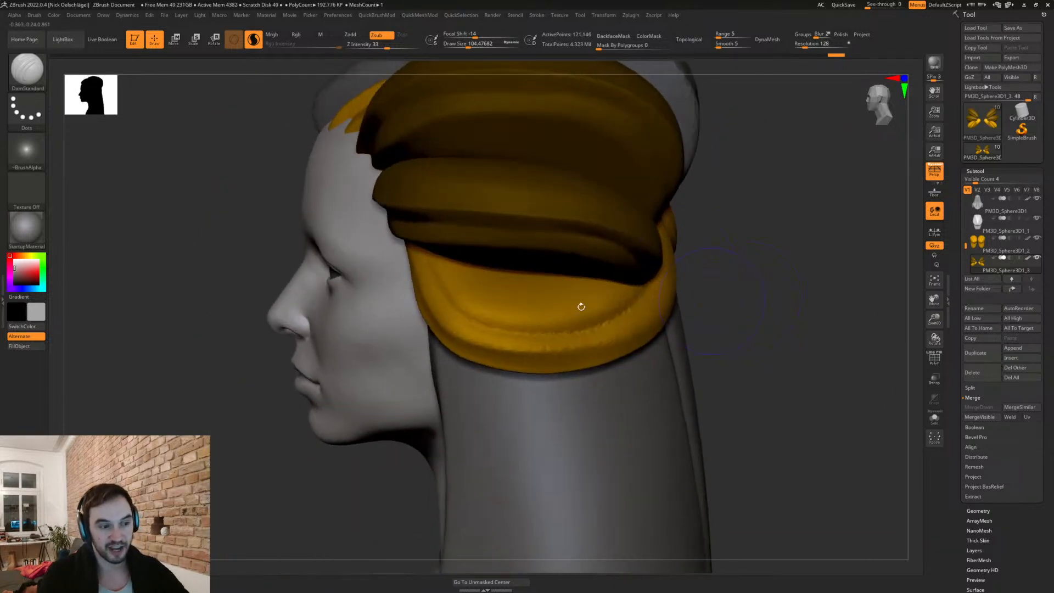
pyautogui.moveTo(456, 279); pyautogui.dragTo(665, 279)
pyautogui.moveTo(749, 348); pyautogui.dragTo(774, 332)
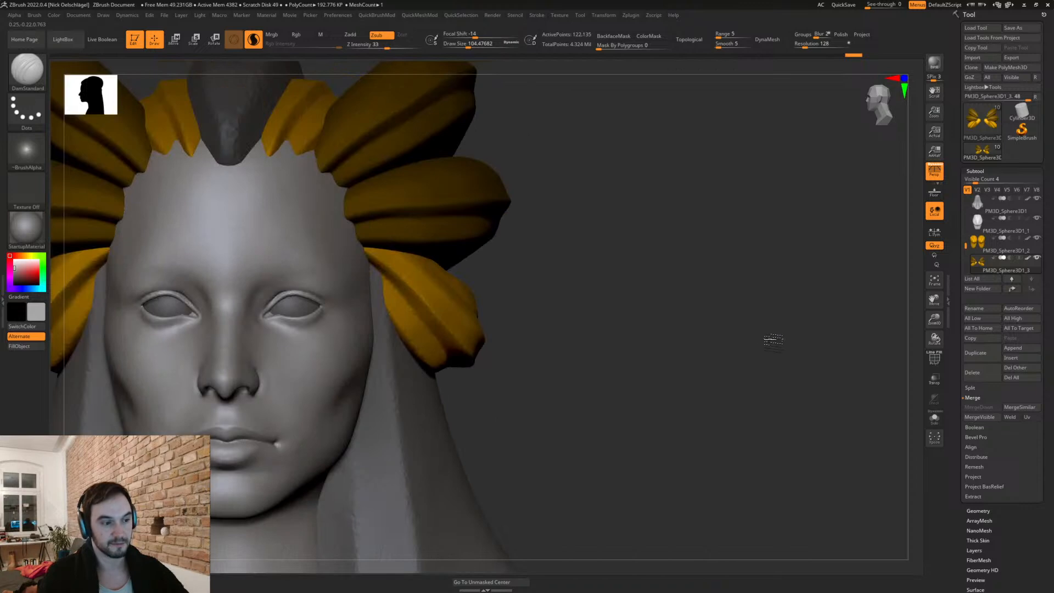
pyautogui.moveTo(580, 268); pyautogui.dragTo(643, 247)
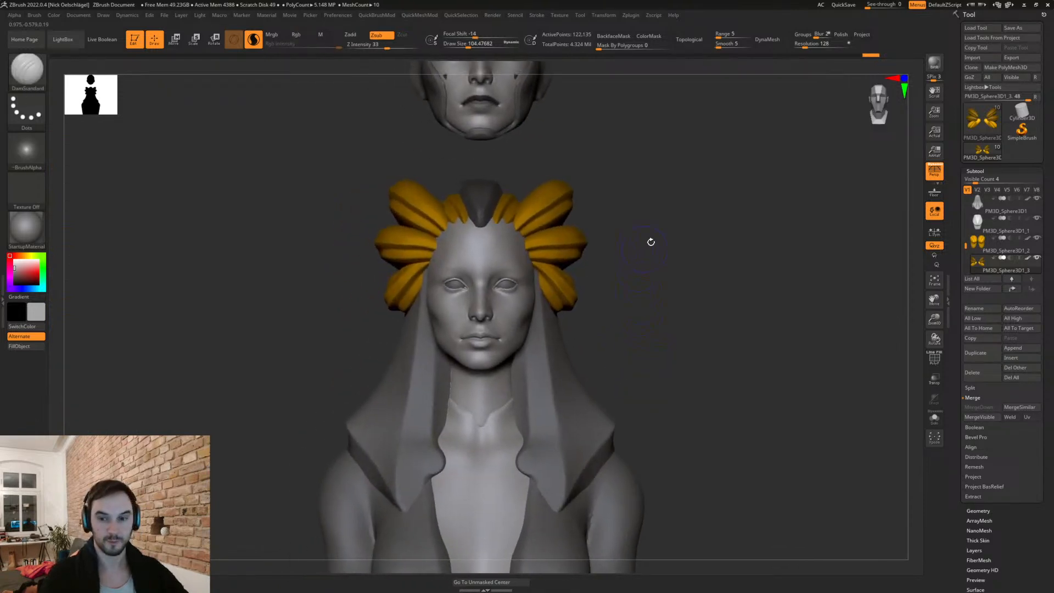
# Step: Select the crest subtool and examine the complete headdress from the front, three-quarter and side views
pyautogui.moveTo(689, 301); pyautogui.dragTo(708, 307)
pyautogui.keyDown('alt'); pyautogui.click(513, 184); pyautogui.keyUp('alt')
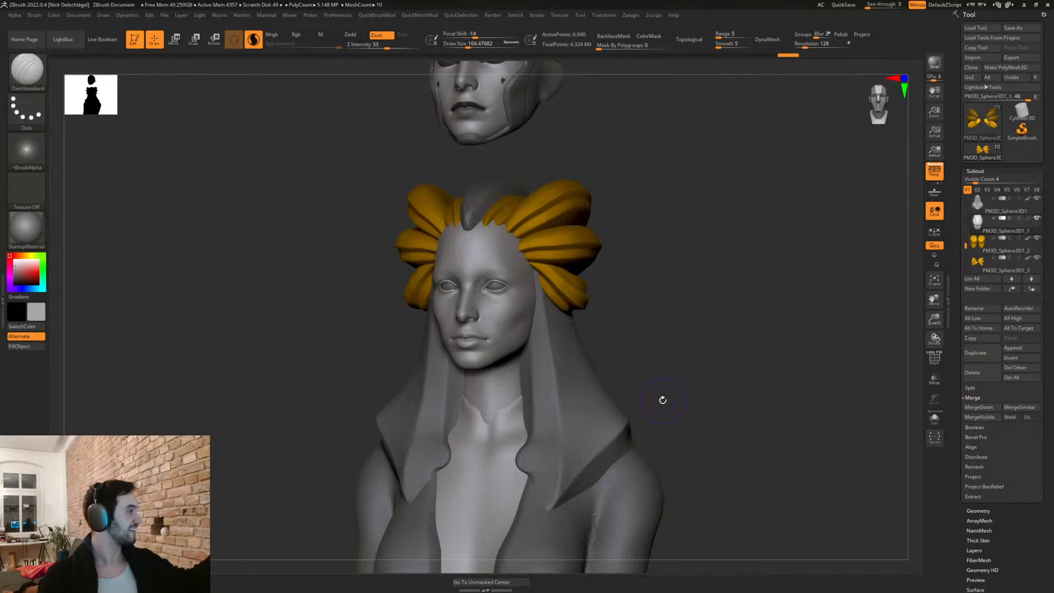
pyautogui.moveTo(687, 317)
pyautogui.mouseDown()
pyautogui.moveTo(668, 322)
pyautogui.moveTo(658, 348)
pyautogui.moveTo(668, 275)
pyautogui.moveTo(686, 393)
pyautogui.mouseUp()
pyautogui.keyDown('alt'); pyautogui.moveTo(668, 344); pyautogui.dragTo(698, 360); pyautogui.keyUp('alt')
pyautogui.keyDown('alt'); pyautogui.moveTo(685, 459); pyautogui.dragTo(668, 320); pyautogui.keyUp('alt')
pyautogui.moveTo(674, 409)
pyautogui.keyDown('alt'); pyautogui.mouseDown()
pyautogui.moveTo(683, 454)
pyautogui.moveTo(670, 301)
pyautogui.moveTo(690, 379)
pyautogui.moveTo(706, 337)
pyautogui.moveTo(690, 341)
pyautogui.moveTo(678, 325)
pyautogui.moveTo(714, 328)
pyautogui.mouseUp(); pyautogui.keyUp('alt')
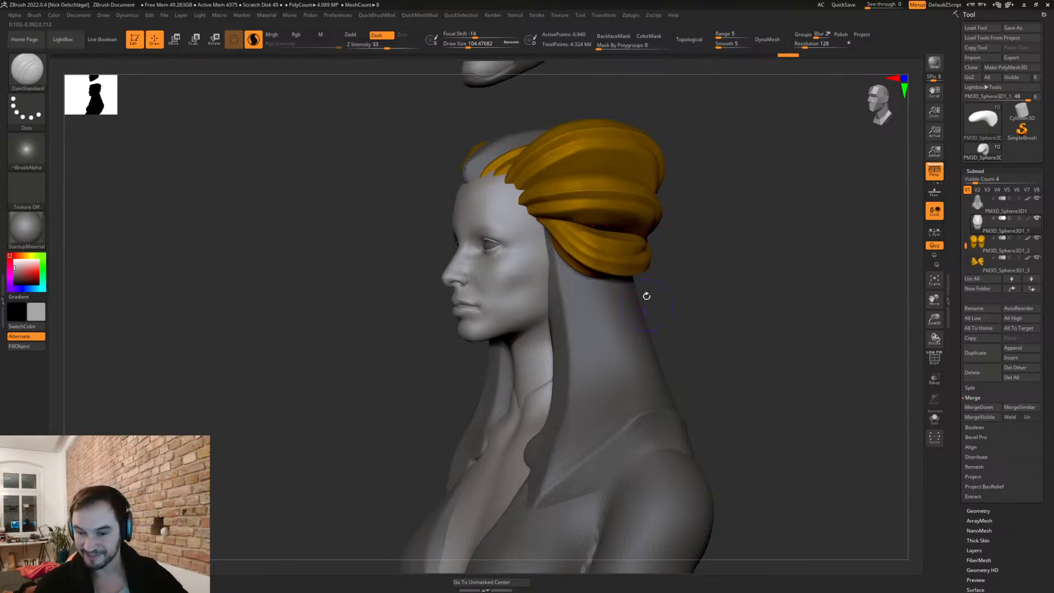
# Step: Duplicate the crest subtool on top of the head and move the copy upward above the original
pyautogui.keyDown('shift'); pyautogui.moveTo(716, 276); pyautogui.dragTo(667, 286); pyautogui.keyUp('shift')
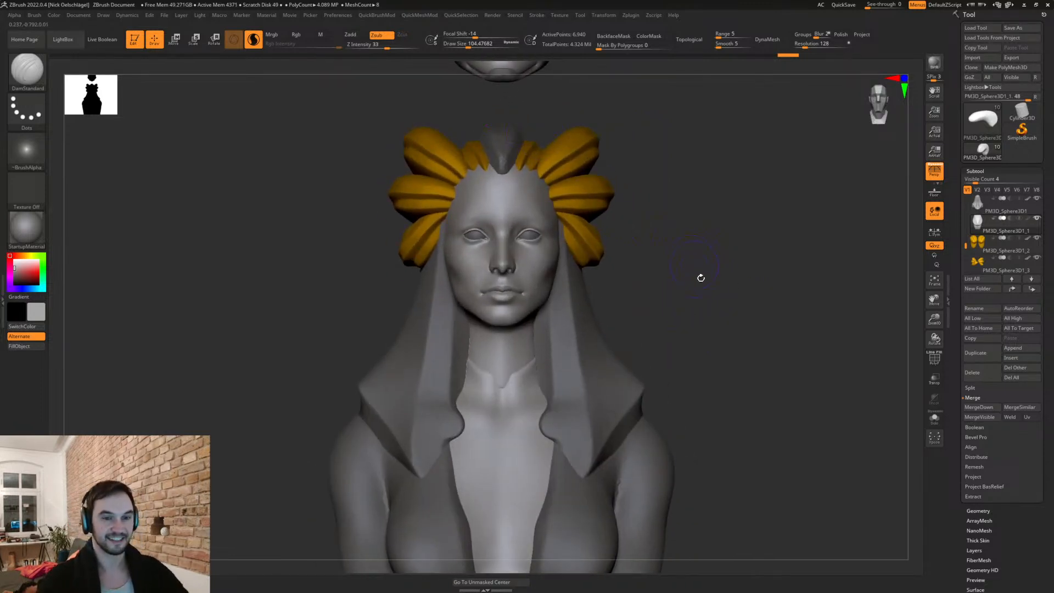
pyautogui.keyDown('alt'); pyautogui.moveTo(559, 101); pyautogui.dragTo(567, 153); pyautogui.keyUp('alt')
pyautogui.press('shift')
pyautogui.hotkey('shift', 'f')
pyautogui.moveTo(736, 324)
pyautogui.mouseDown()
pyautogui.moveTo(676, 332)
pyautogui.moveTo(736, 368)
pyautogui.moveTo(707, 347)
pyautogui.moveTo(771, 408)
pyautogui.moveTo(706, 376)
pyautogui.moveTo(858, 371)
pyautogui.mouseUp()
pyautogui.click(935, 358)
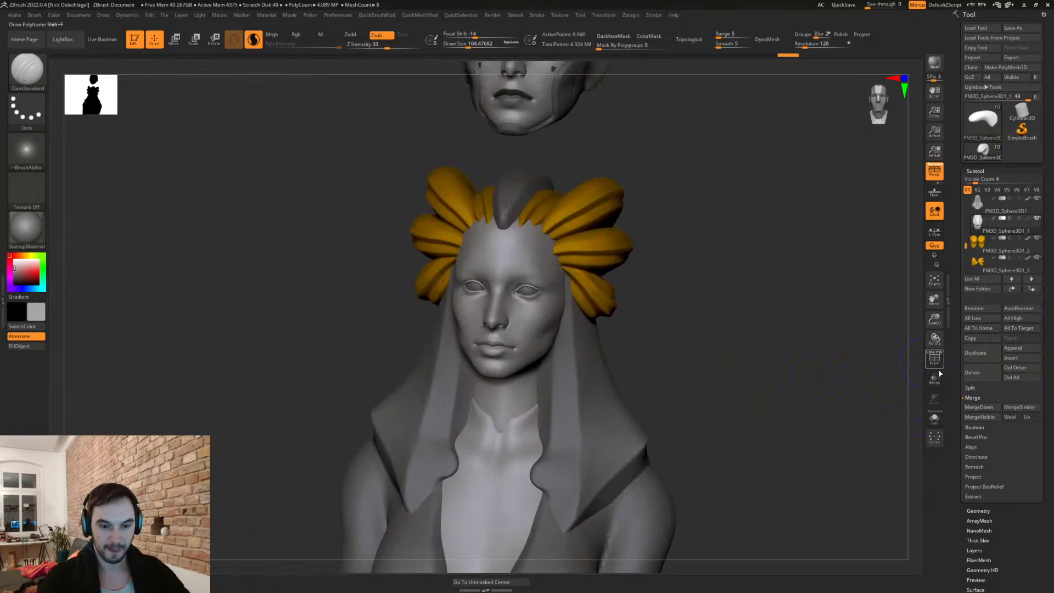
pyautogui.click(981, 357)
pyautogui.press('w')
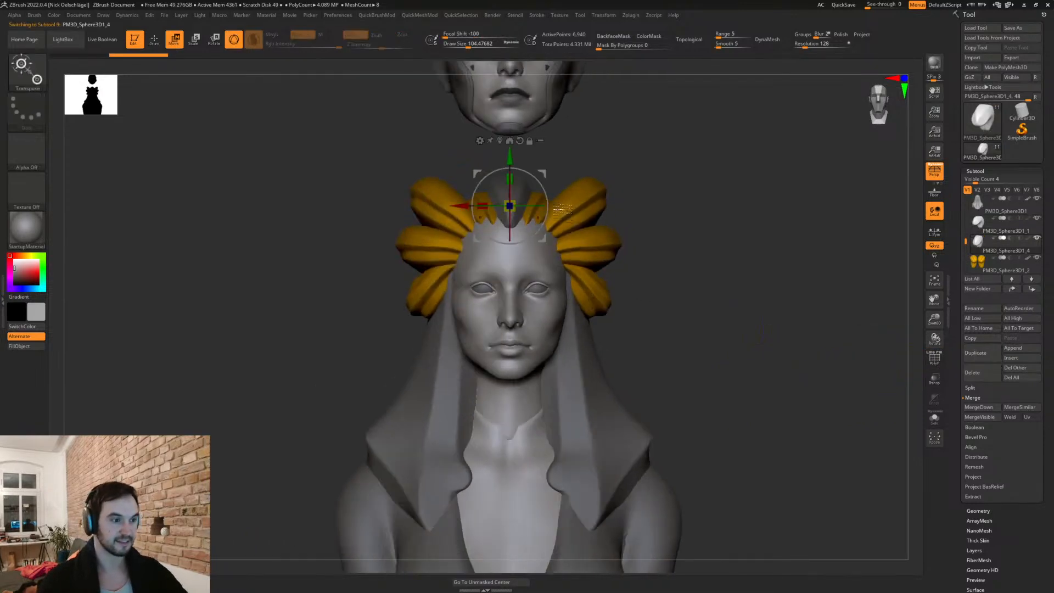
pyautogui.moveTo(529, 199); pyautogui.dragTo(533, 154)
pyautogui.moveTo(708, 159); pyautogui.dragTo(599, 162)
# Step: Shape the front of the copied crest over the forehead with the Move brush at a draw size of about 430
pyautogui.press('q')
pyautogui.press('s')
pyautogui.moveTo(509, 188); pyautogui.dragTo(515, 196)
pyautogui.moveTo(434, 203)
pyautogui.mouseDown()
pyautogui.moveTo(540, 205)
pyautogui.moveTo(440, 207)
pyautogui.mouseUp()
pyautogui.moveTo(514, 213); pyautogui.dragTo(514, 240)
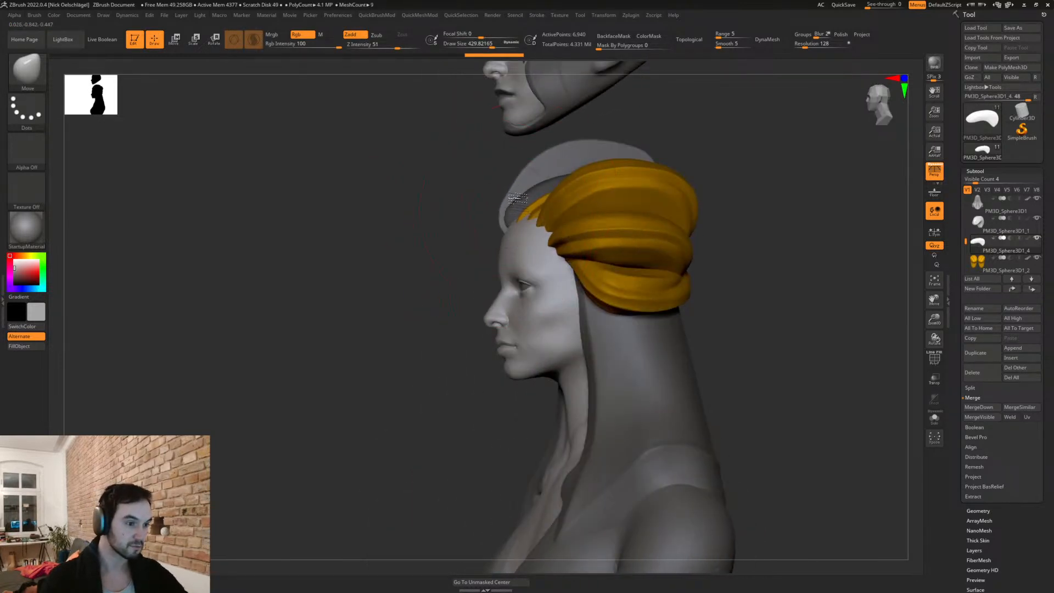
pyautogui.keyDown('shift'); pyautogui.moveTo(417, 247); pyautogui.dragTo(511, 248); pyautogui.keyUp('shift')
pyautogui.moveTo(661, 248); pyautogui.dragTo(580, 329)
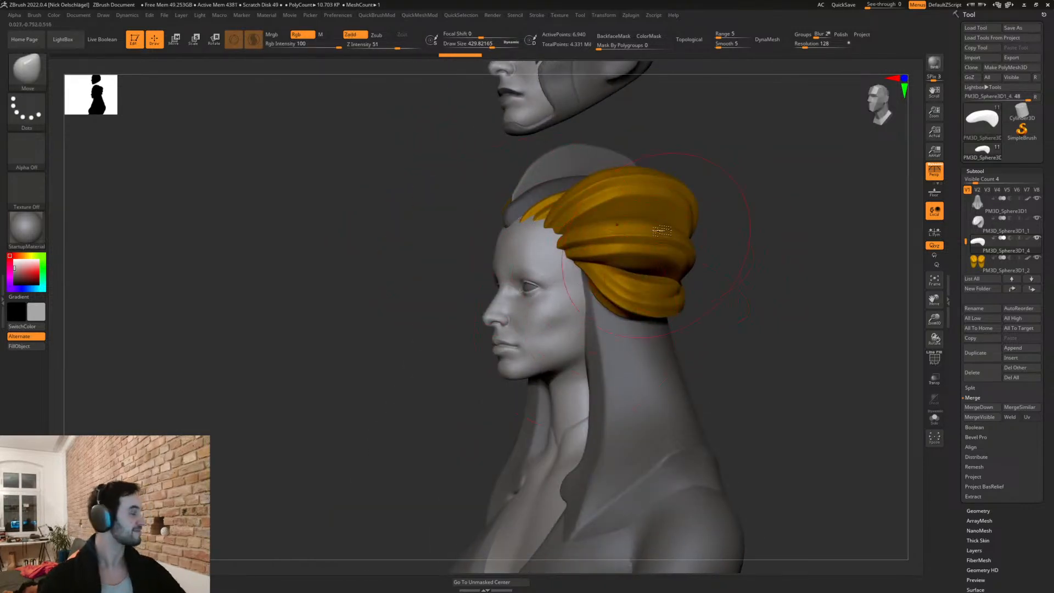
# Step: Pull the copied crest's rear end down behind the head with the Move brush, refining it at a draw size of about 128
pyautogui.moveTo(748, 236); pyautogui.dragTo(758, 236)
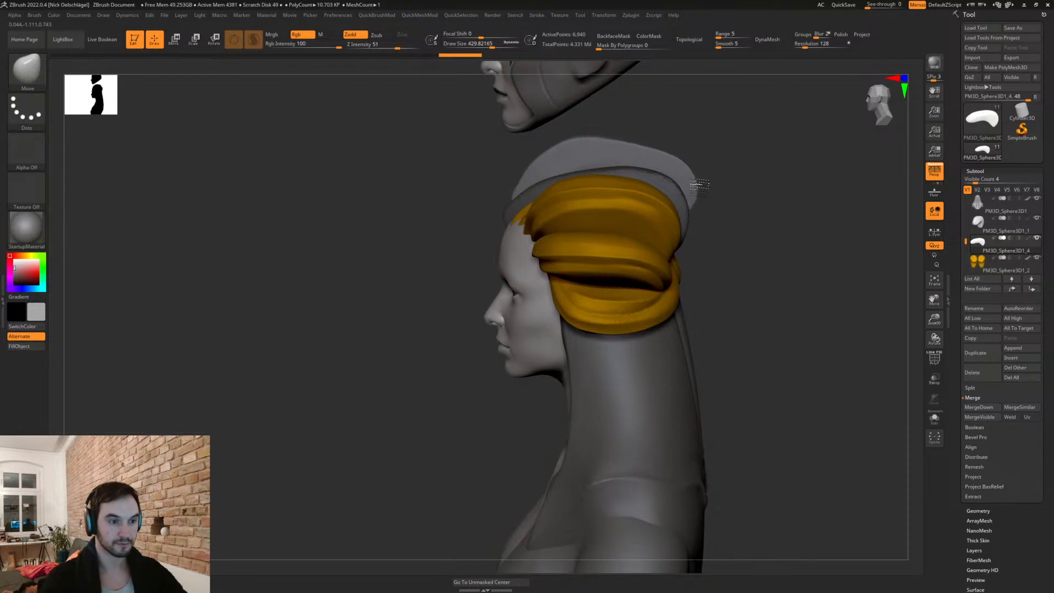
pyautogui.moveTo(698, 183)
pyautogui.mouseDown()
pyautogui.moveTo(721, 253)
pyautogui.moveTo(703, 245)
pyautogui.mouseUp()
pyautogui.press('s')
pyautogui.moveTo(743, 176)
pyautogui.mouseDown()
pyautogui.moveTo(675, 230)
pyautogui.moveTo(700, 230)
pyautogui.moveTo(762, 285)
pyautogui.moveTo(729, 231)
pyautogui.moveTo(708, 230)
pyautogui.moveTo(703, 206)
pyautogui.mouseUp()
pyautogui.press('s')
pyautogui.press('s')
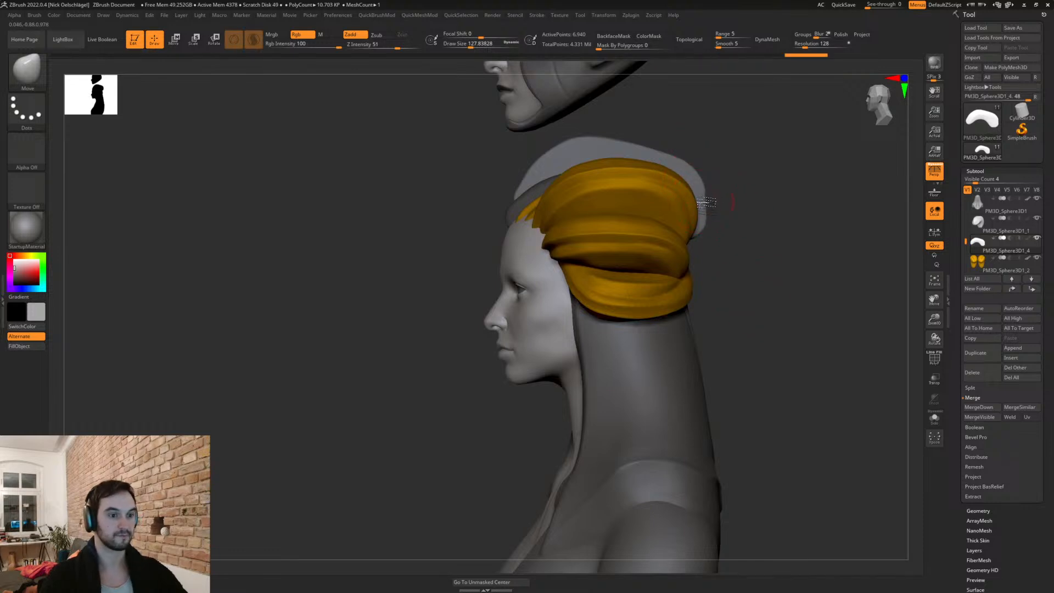
pyautogui.keyDown('shift'); pyautogui.moveTo(734, 332); pyautogui.dragTo(674, 476); pyautogui.keyUp('shift')
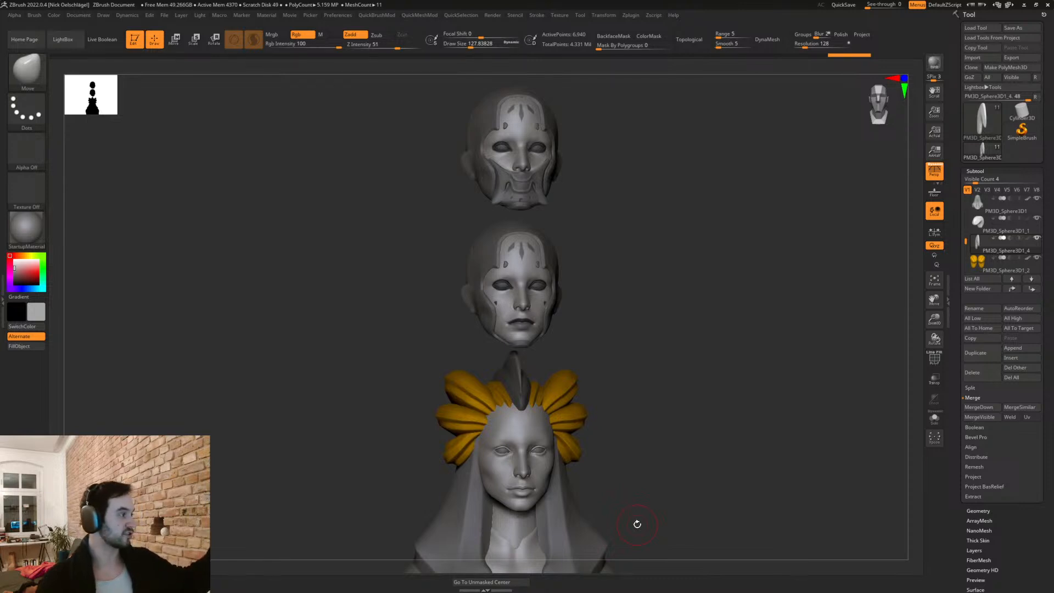
# Step: Select the hooded figure's head subtool and set the brush draw size to about 62
pyautogui.keyDown('alt'); pyautogui.moveTo(619, 445); pyautogui.dragTo(614, 368); pyautogui.keyUp('alt')
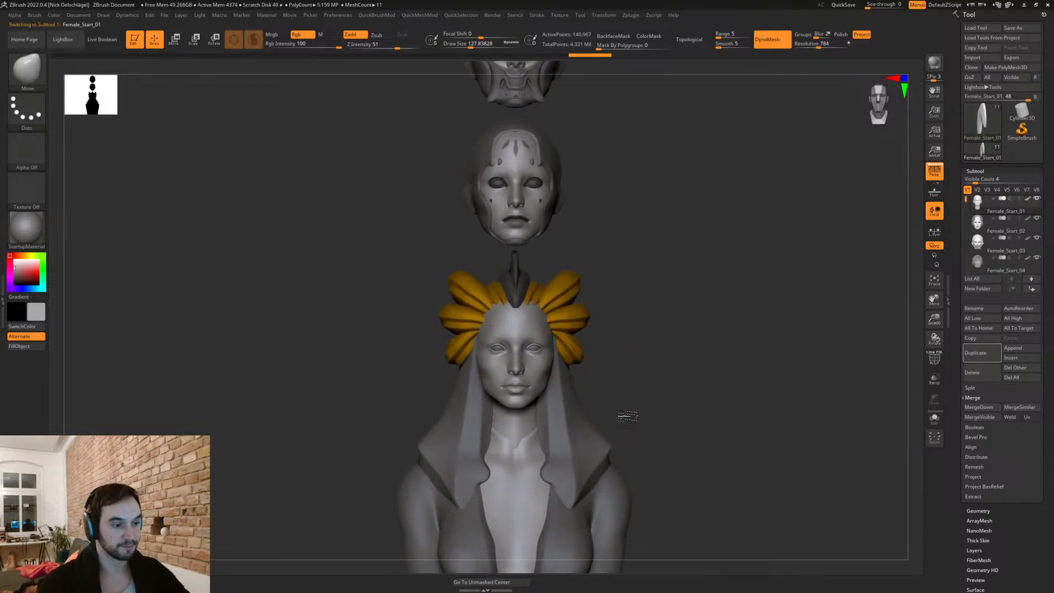
pyautogui.keyDown('alt'); pyautogui.moveTo(623, 412); pyautogui.dragTo(555, 370); pyautogui.keyUp('alt')
pyautogui.keyDown('alt'); pyautogui.moveTo(650, 370); pyautogui.dragTo(641, 367); pyautogui.keyUp('alt')
pyautogui.press('s')
pyautogui.moveTo(533, 327); pyautogui.dragTo(524, 326)
pyautogui.moveTo(706, 316); pyautogui.dragTo(630, 282)
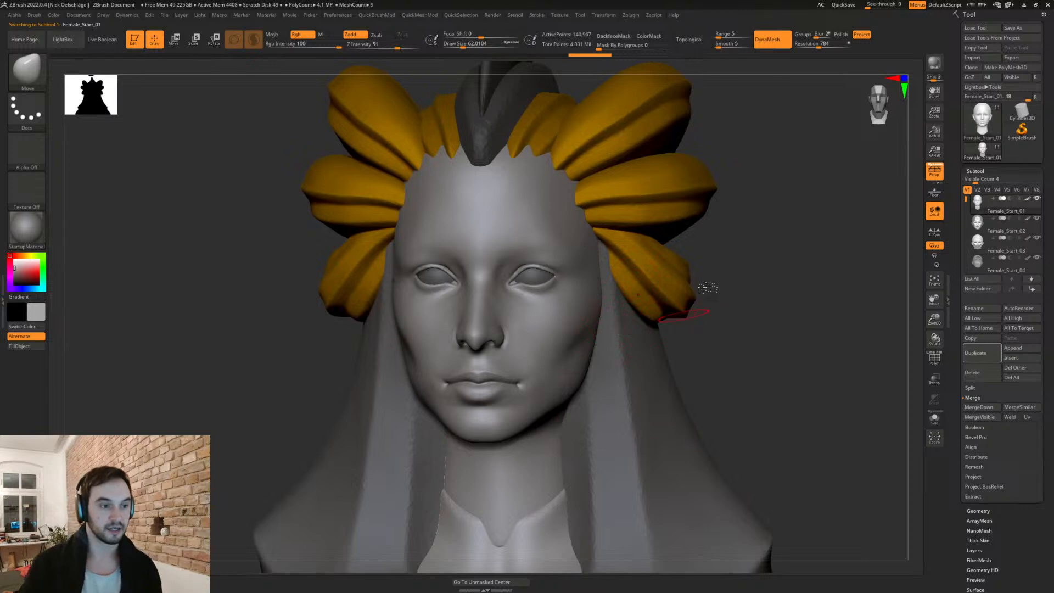
pyautogui.moveTo(739, 277)
pyautogui.mouseDown()
pyautogui.moveTo(758, 282)
pyautogui.moveTo(730, 288)
pyautogui.mouseUp()
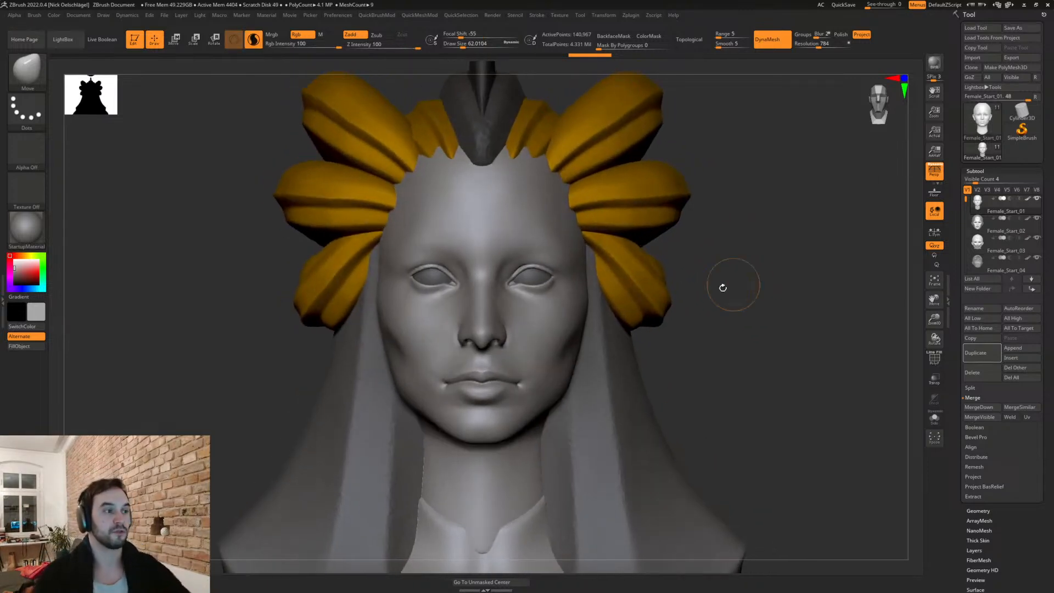
pyautogui.press('b')
pyautogui.press('s')
pyautogui.press('t')
pyautogui.press('b')
pyautogui.press('c')
pyautogui.press('l')
pyautogui.press('b')
pyautogui.press('d')
pyautogui.press('s')
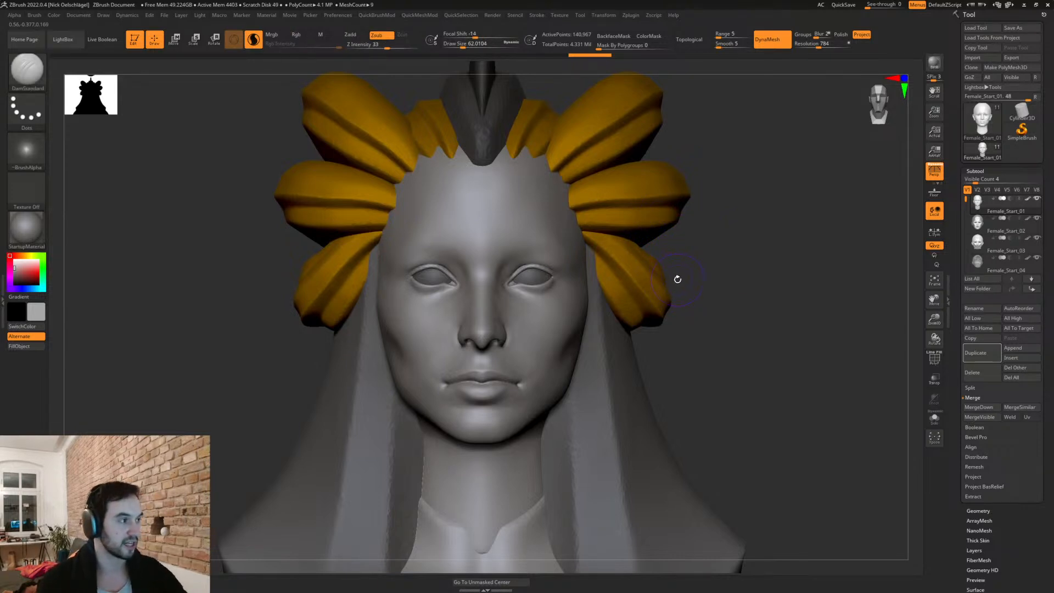
# Step: Paint dark shadow around both eyes with the Paint brush at a draw size of about 22
pyautogui.press('b')
pyautogui.press('p')
pyautogui.press('a')
pyautogui.press('s')
pyautogui.moveTo(530, 282); pyautogui.dragTo(533, 282)
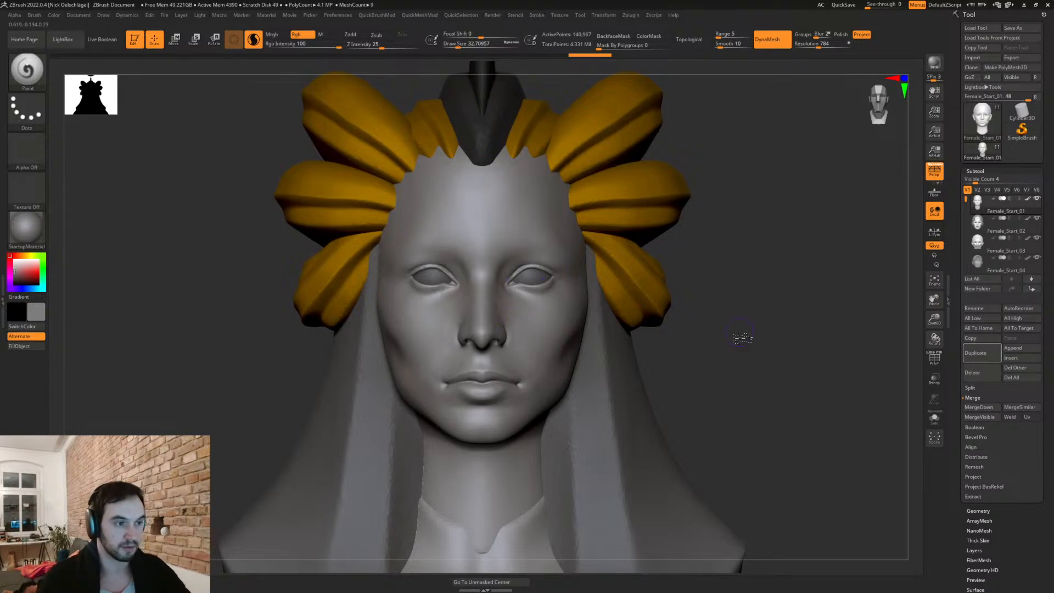
pyautogui.scroll(3, 733, 339)
pyautogui.press('s')
pyautogui.moveTo(526, 253)
pyautogui.mouseDown()
pyautogui.moveTo(518, 236)
pyautogui.moveTo(560, 235)
pyautogui.moveTo(519, 237)
pyautogui.moveTo(560, 252)
pyautogui.moveTo(541, 263)
pyautogui.moveTo(494, 255)
pyautogui.moveTo(565, 252)
pyautogui.moveTo(507, 259)
pyautogui.moveTo(550, 242)
pyautogui.moveTo(505, 251)
pyautogui.moveTo(558, 307)
pyautogui.moveTo(560, 271)
pyautogui.mouseUp()
# Step: Undo the dark trial strokes painted across the cheeks
pyautogui.hotkey('ctrl', 'z')
pyautogui.hotkey('ctrl', 'z')
pyautogui.hotkey('ctrl', 'z')
pyautogui.hotkey('ctrl', 'z')
pyautogui.hotkey('ctrl', 'z')
pyautogui.hotkey('ctrl', 'z')
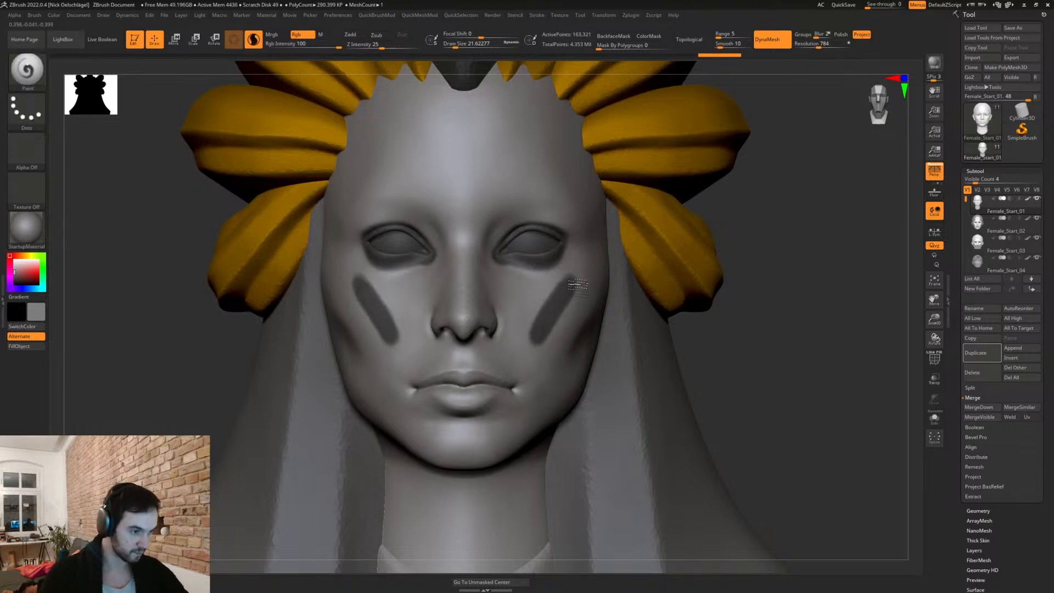
pyautogui.hotkey('ctrl', 'z')
# Step: Extend the dark eye shadow into pointed wings beyond the outer corners of both eyes
pyautogui.moveTo(514, 228)
pyautogui.mouseDown()
pyautogui.moveTo(584, 217)
pyautogui.moveTo(549, 270)
pyautogui.moveTo(580, 230)
pyautogui.mouseUp()
pyautogui.moveTo(732, 288)
pyautogui.mouseDown(button='right')
pyautogui.moveTo(728, 301)
pyautogui.moveTo(571, 188)
pyautogui.mouseUp(button='right')
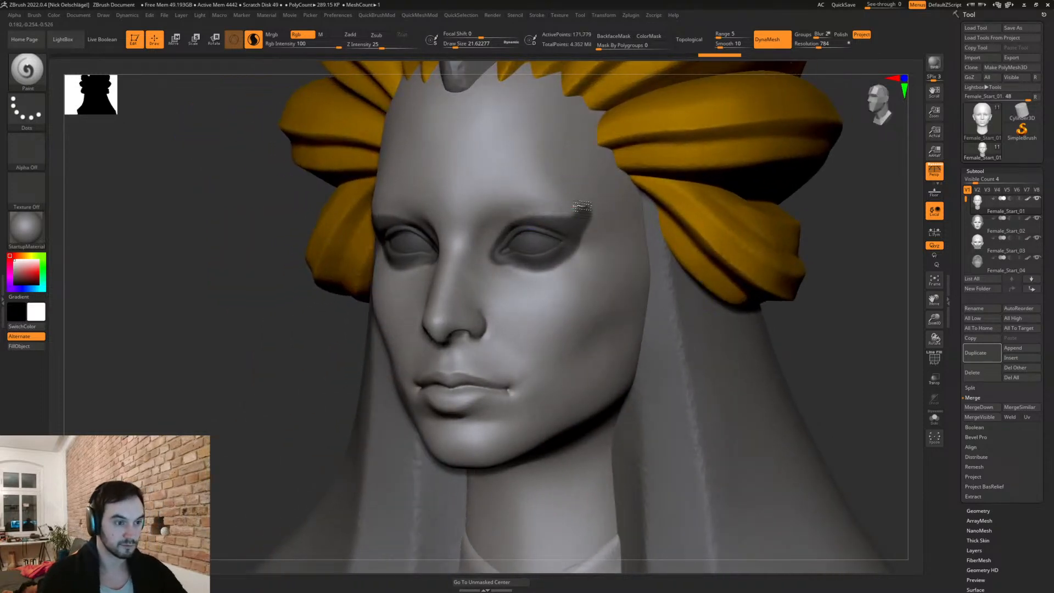
pyautogui.moveTo(595, 249)
pyautogui.mouseDown()
pyautogui.moveTo(527, 285)
pyautogui.moveTo(494, 277)
pyautogui.moveTo(566, 272)
pyautogui.moveTo(590, 248)
pyautogui.mouseUp()
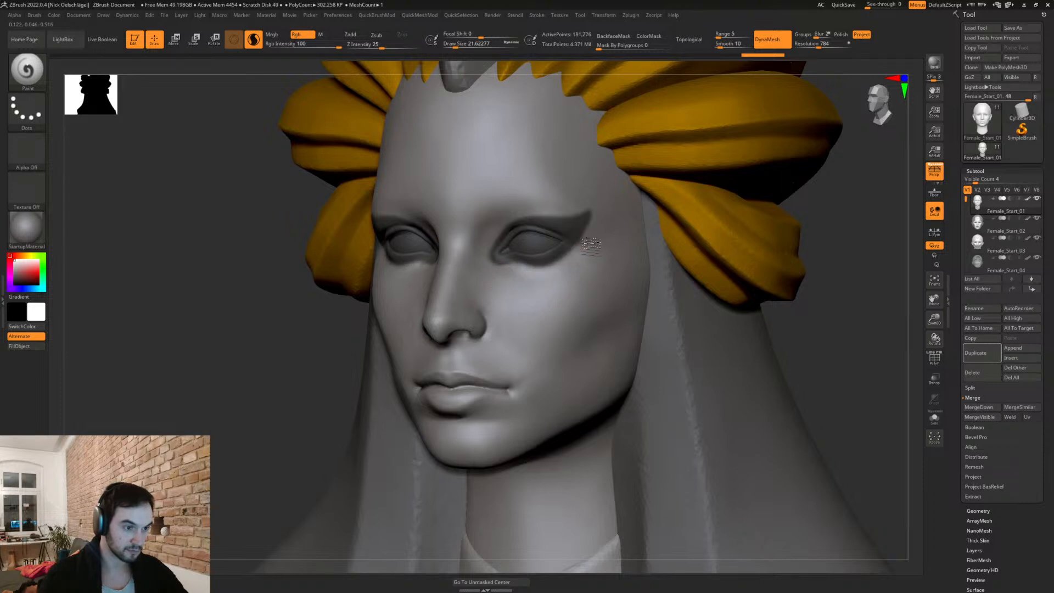
pyautogui.keyDown('shift'); pyautogui.moveTo(798, 328); pyautogui.dragTo(816, 322, button='right'); pyautogui.keyUp('shift')
# Step: Paint light iris rings on both eyeballs at a draw size of about 9.4, undoing the trial marks
pyautogui.press('s')
pyautogui.moveTo(531, 248)
pyautogui.mouseDown()
pyautogui.moveTo(522, 246)
pyautogui.moveTo(533, 245)
pyautogui.mouseUp()
pyautogui.moveTo(750, 383)
pyautogui.keyDown('ctrl'); pyautogui.mouseDown(button='right')
pyautogui.moveTo(652, 320)
pyautogui.moveTo(671, 409)
pyautogui.mouseUp(button='right'); pyautogui.keyUp('ctrl')
pyautogui.hotkey('ctrl', 'z')
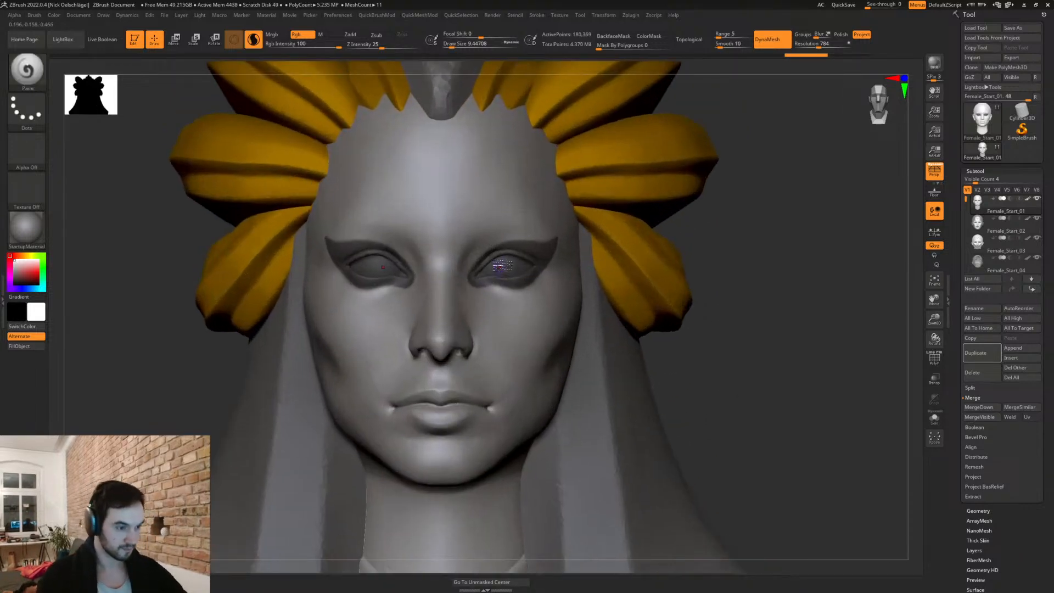
pyautogui.moveTo(526, 263); pyautogui.dragTo(526, 278)
pyautogui.moveTo(692, 348)
pyautogui.mouseDown()
pyautogui.moveTo(714, 382)
pyautogui.moveTo(696, 353)
pyautogui.mouseUp()
pyautogui.moveTo(696, 353)
pyautogui.keyDown('ctrl'); pyautogui.mouseDown(button='right')
pyautogui.moveTo(751, 395)
pyautogui.moveTo(763, 453)
pyautogui.mouseUp(button='right'); pyautogui.keyUp('ctrl')
pyautogui.hotkey('ctrl', 'z')
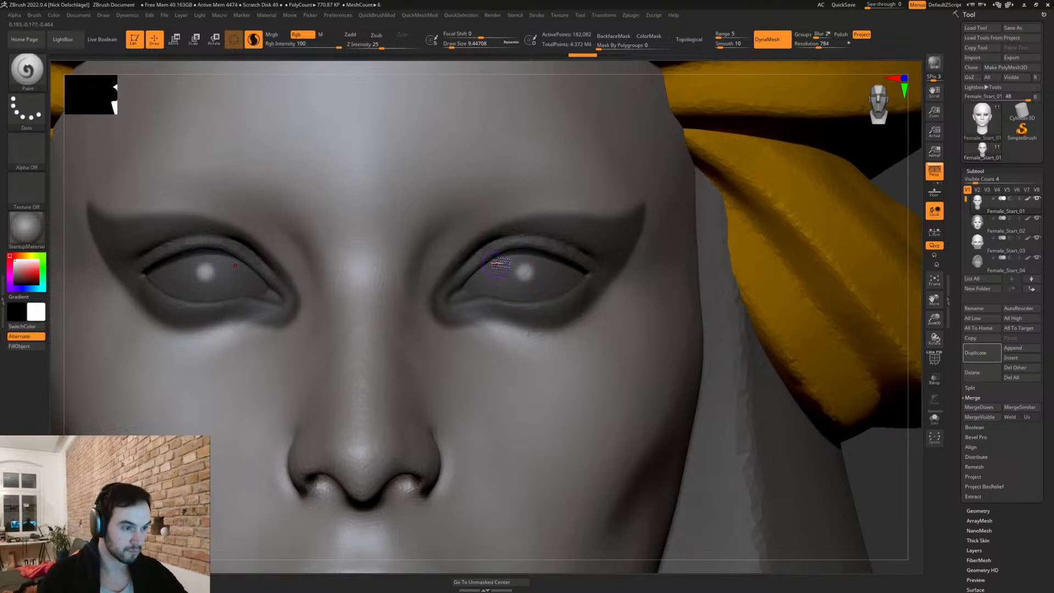
pyautogui.hotkey('ctrl', 'z')
pyautogui.moveTo(524, 296)
pyautogui.mouseDown()
pyautogui.moveTo(553, 259)
pyautogui.moveTo(528, 294)
pyautogui.moveTo(529, 247)
pyautogui.mouseUp()
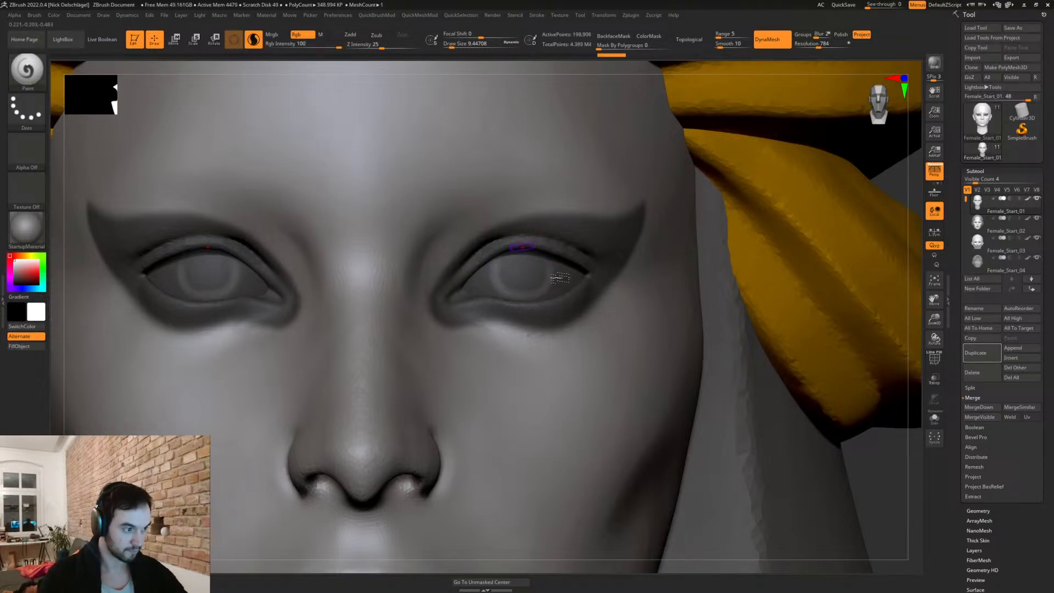
pyautogui.moveTo(581, 315)
pyautogui.mouseDown(button='right')
pyautogui.moveTo(561, 281)
pyautogui.moveTo(635, 272)
pyautogui.moveTo(798, 332)
pyautogui.moveTo(748, 346)
pyautogui.moveTo(658, 322)
pyautogui.mouseUp(button='right')
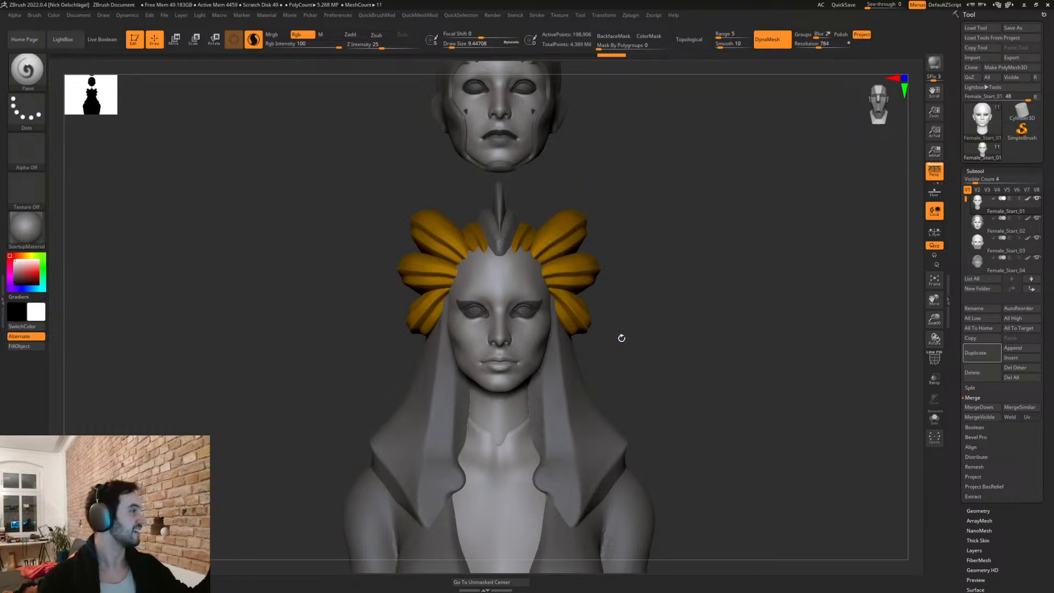
# Step: Select the subtool with the fanned yellow side pieces and give each piece its own polygroup with Auto Groups
pyautogui.keyDown('alt'); pyautogui.click(594, 227); pyautogui.keyUp('alt')
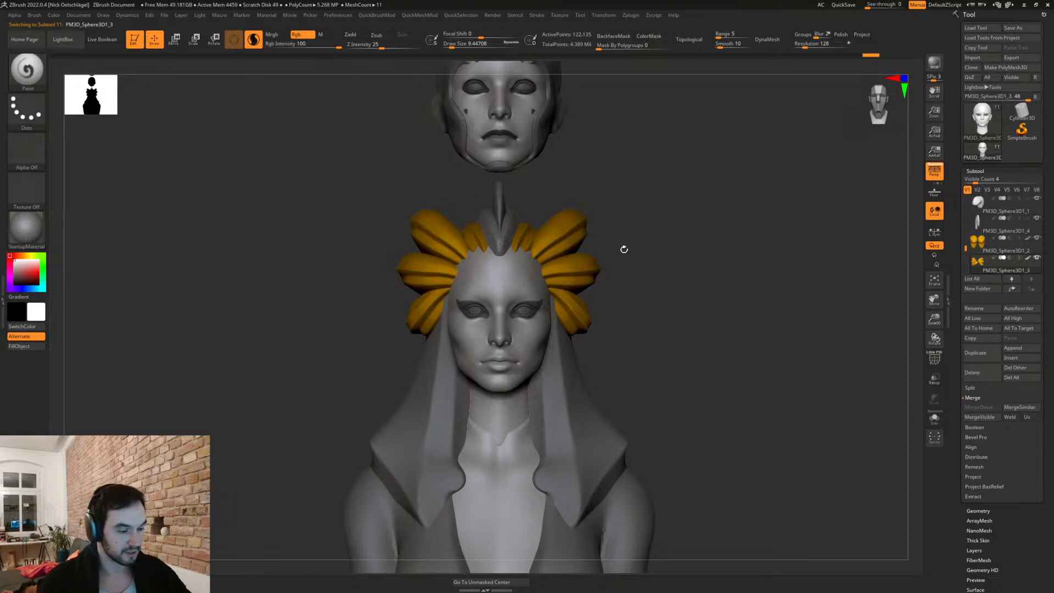
pyautogui.hotkey('ctrl', 'shift')
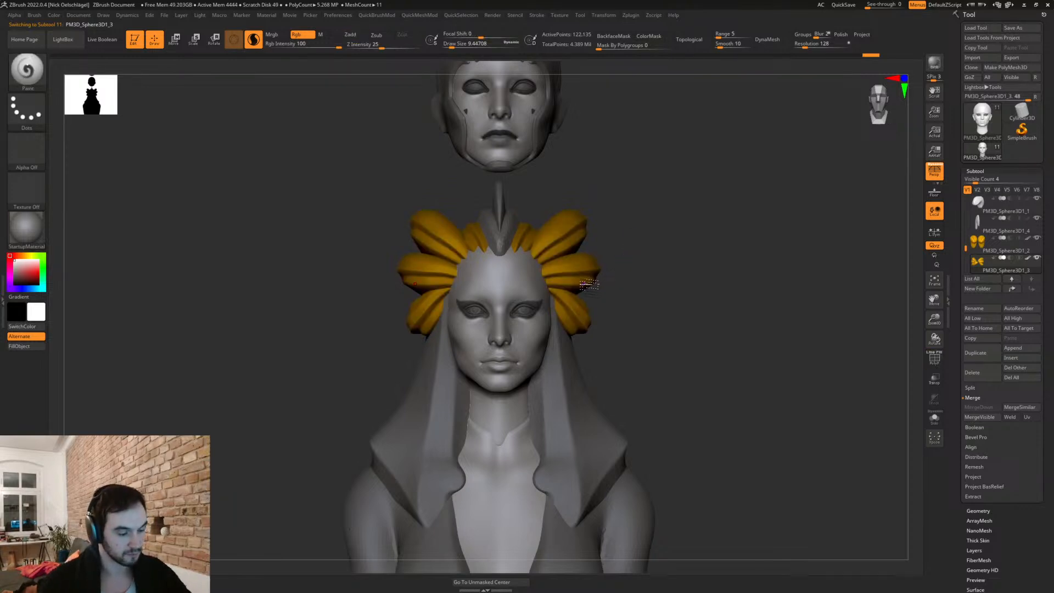
pyautogui.press('space')
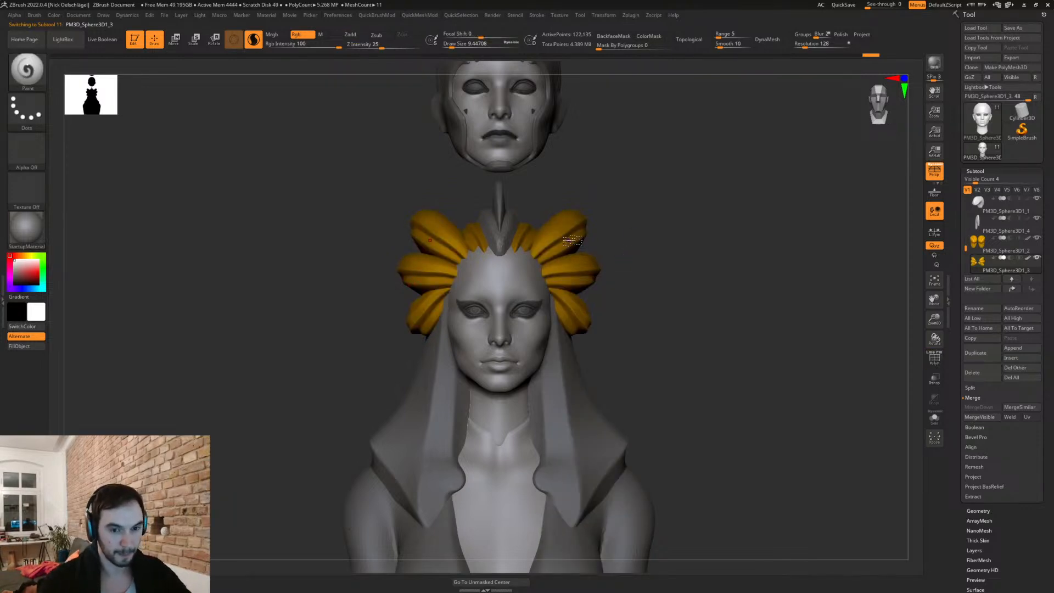
pyautogui.press('2')
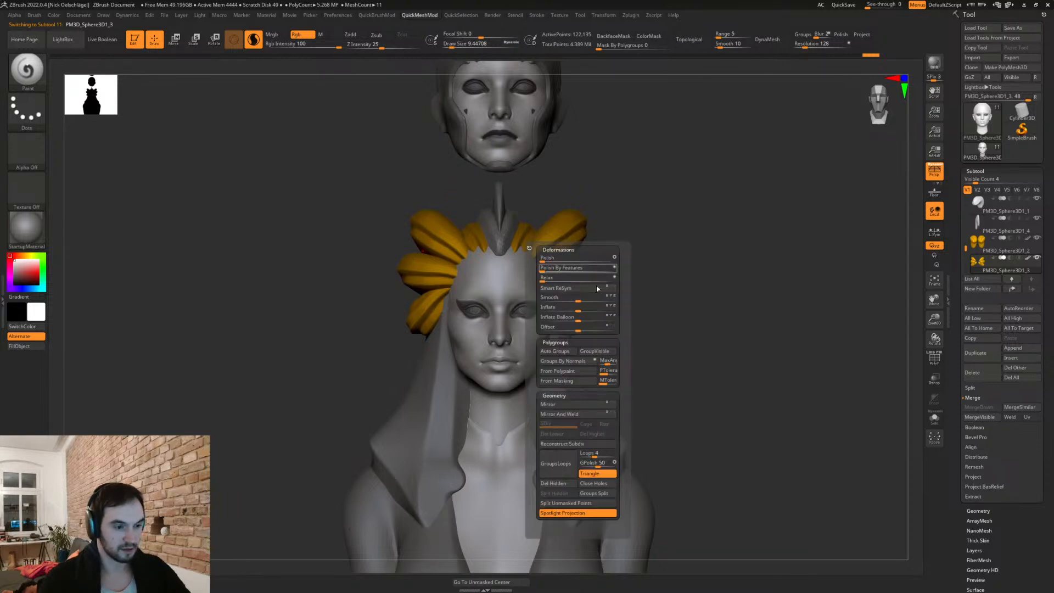
pyautogui.click(565, 353)
pyautogui.hotkey('ctrl', 'shift')
pyautogui.press('space')
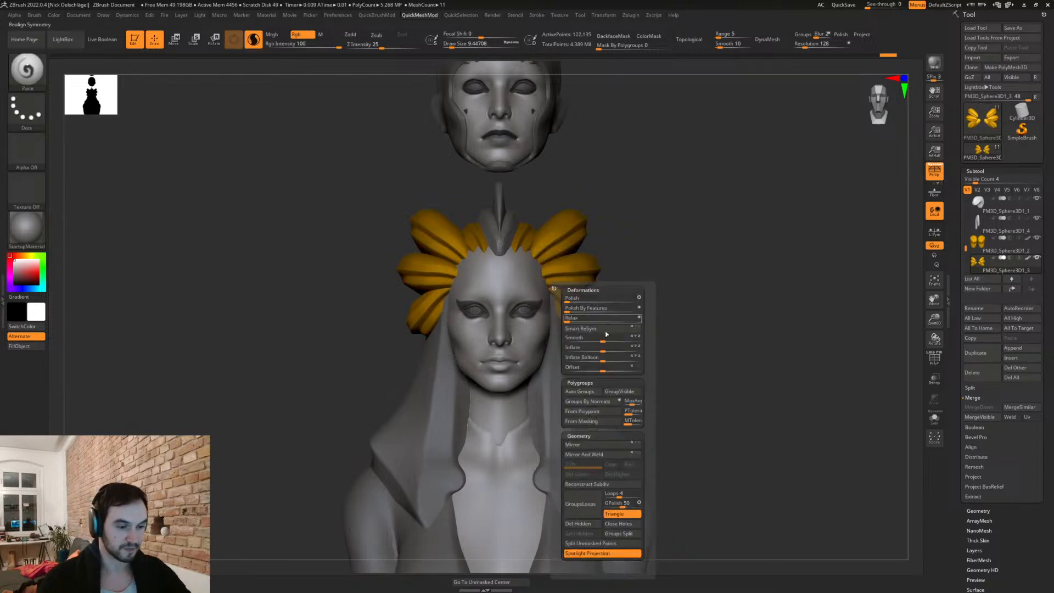
# Step: Hide the middle pair of yellow pieces and separate it into its own subtool with Split Hidden
pyautogui.keyDown('ctrl'); pyautogui.keyDown('shift'); pyautogui.click(585, 269); pyautogui.keyUp('shift'); pyautogui.keyUp('ctrl')
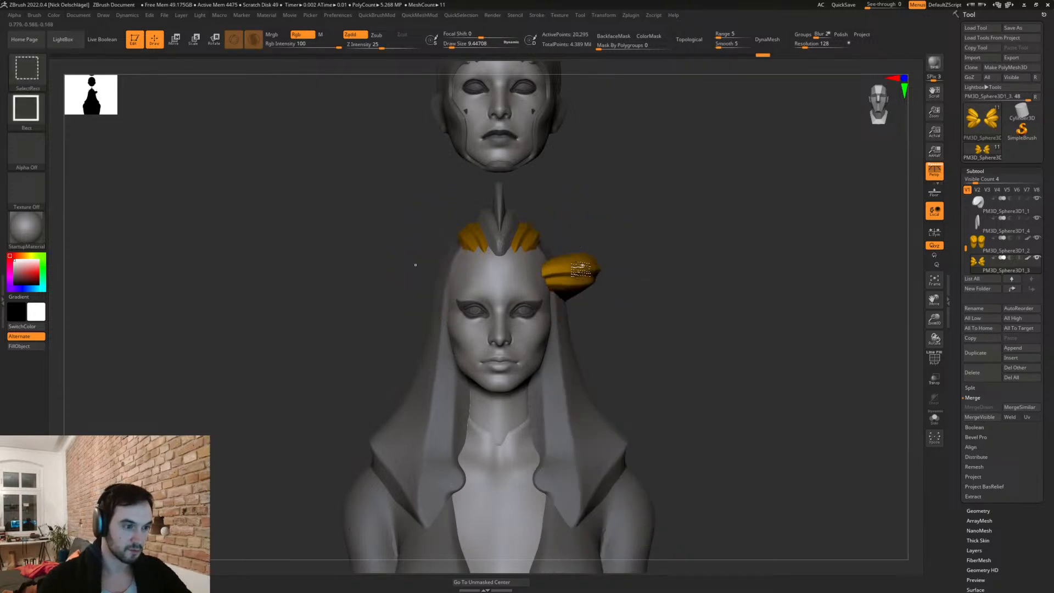
pyautogui.keyDown('ctrl'); pyautogui.keyDown('shift'); pyautogui.moveTo(636, 267); pyautogui.dragTo(612, 313); pyautogui.keyUp('shift'); pyautogui.keyUp('ctrl')
pyautogui.keyDown('ctrl'); pyautogui.keyDown('shift'); pyautogui.click(436, 280); pyautogui.keyUp('shift'); pyautogui.keyUp('ctrl')
pyautogui.press('space')
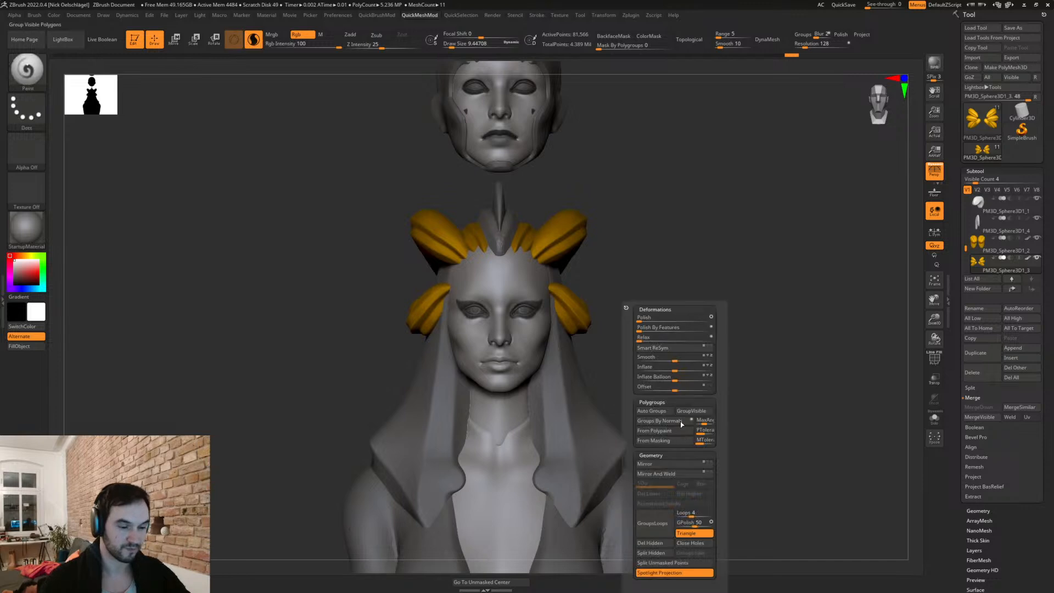
pyautogui.click(655, 553)
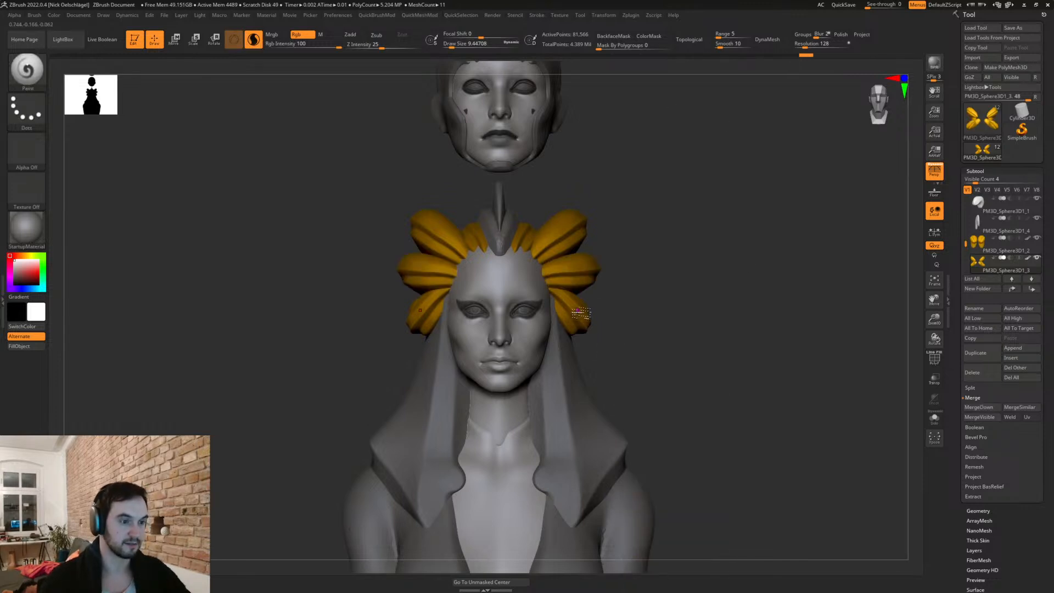
# Step: Hide the lowest pair of yellow pieces and separate it into its own subtool with Split Hidden
pyautogui.keyDown('ctrl'); pyautogui.keyDown('shift'); pyautogui.click(579, 325); pyautogui.keyUp('shift'); pyautogui.keyUp('ctrl')
pyautogui.keyDown('ctrl'); pyautogui.keyDown('shift'); pyautogui.moveTo(631, 317); pyautogui.dragTo(640, 333); pyautogui.keyUp('shift'); pyautogui.keyUp('ctrl')
pyautogui.keyDown('ctrl'); pyautogui.keyDown('shift'); pyautogui.click(420, 328); pyautogui.keyUp('shift'); pyautogui.keyUp('ctrl')
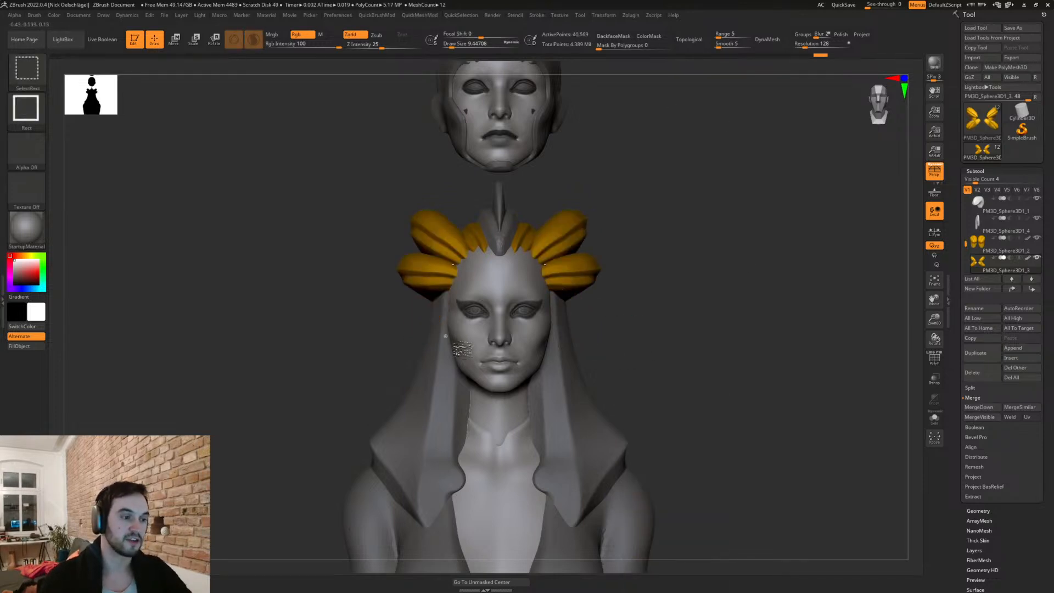
pyautogui.press('space')
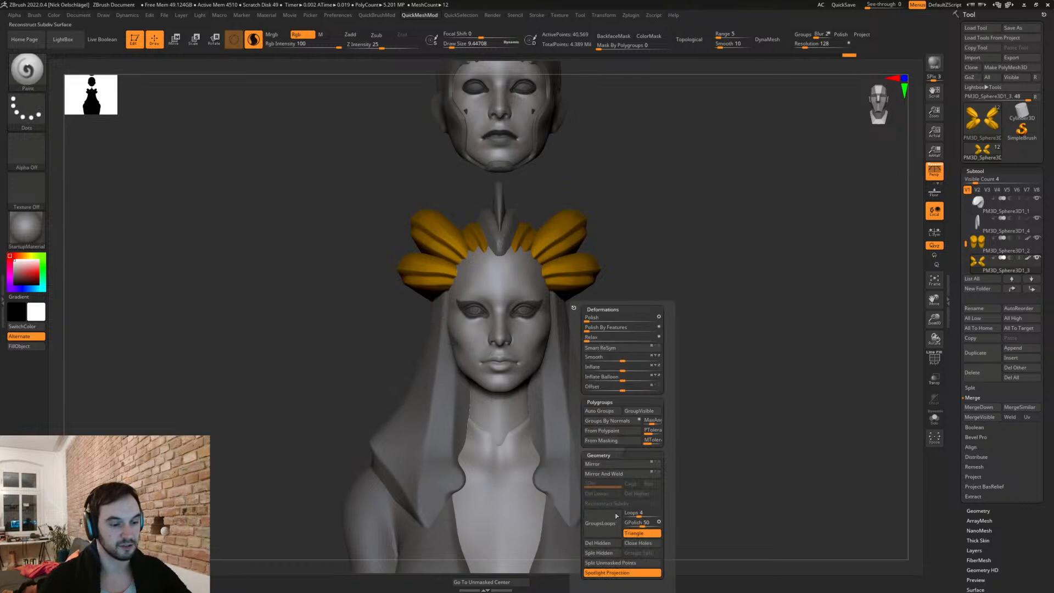
pyautogui.click(603, 554)
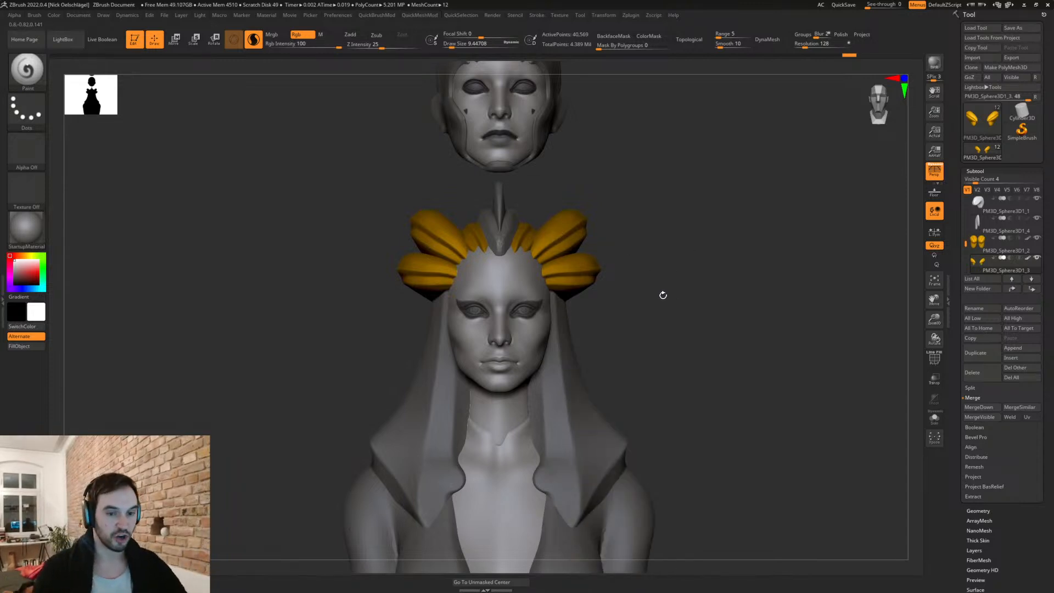
pyautogui.press('space')
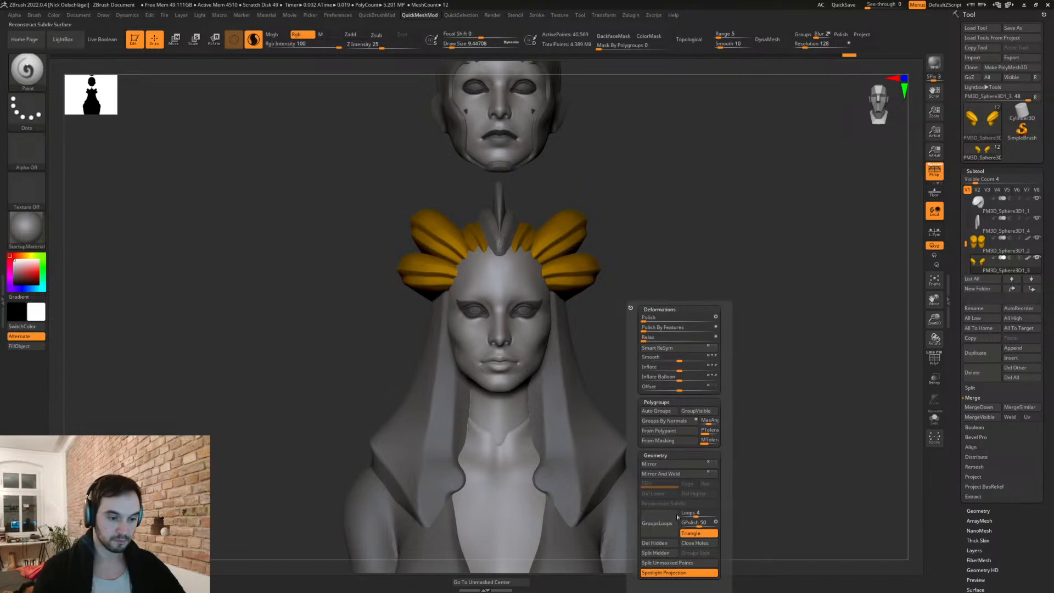
pyautogui.click(658, 556)
# Step: Select the lowest pair of yellow pieces and adjust its shape with the Move brush at a draw size of about 262
pyautogui.keyDown('alt'); pyautogui.click(585, 316); pyautogui.keyUp('alt')
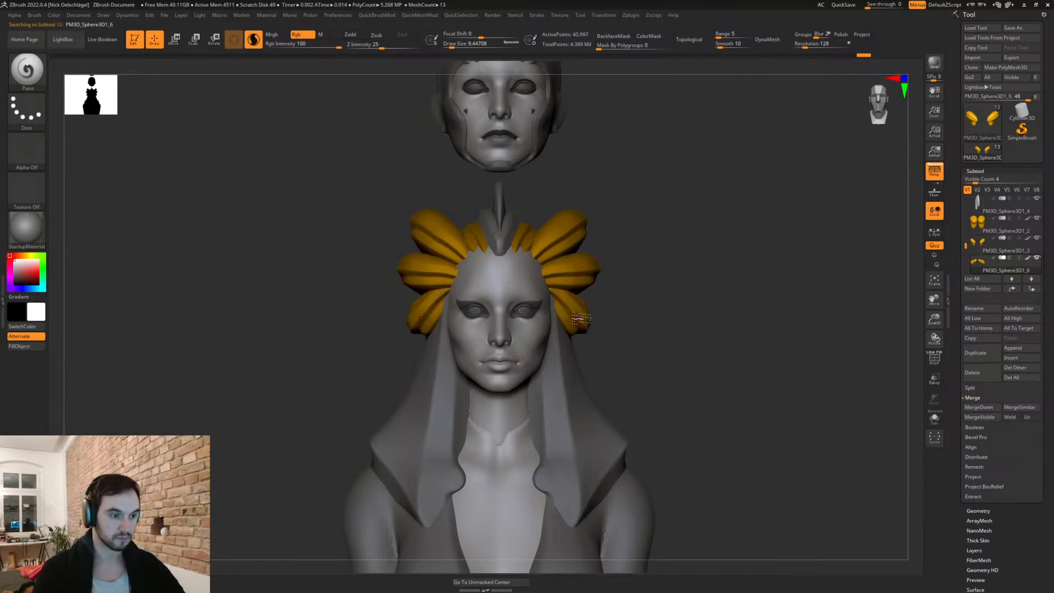
pyautogui.press('b')
pyautogui.press('m')
pyautogui.press('v')
pyautogui.press('s')
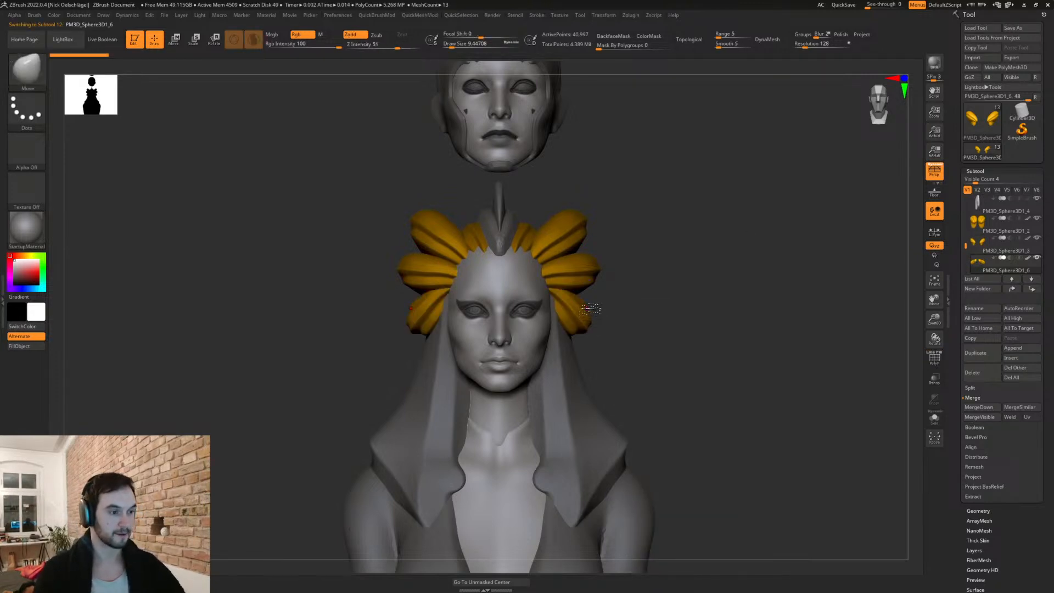
pyautogui.moveTo(588, 308); pyautogui.dragTo(611, 320)
pyautogui.moveTo(661, 287)
pyautogui.mouseDown()
pyautogui.moveTo(631, 314)
pyautogui.moveTo(638, 320)
pyautogui.moveTo(607, 290)
pyautogui.moveTo(724, 289)
pyautogui.moveTo(680, 276)
pyautogui.mouseUp()
# Step: Select the middle pair of yellow pieces and adjust its shape with the Move brush at a draw size of about 262
pyautogui.keyDown('alt'); pyautogui.click(632, 324); pyautogui.keyUp('alt')
pyautogui.moveTo(727, 308); pyautogui.dragTo(578, 284)
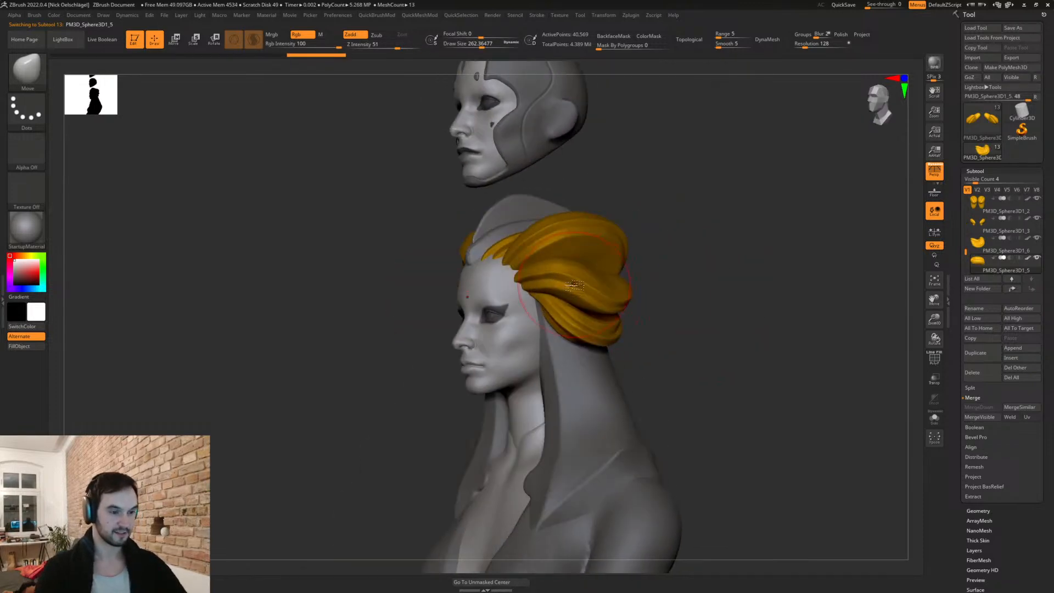
pyautogui.moveTo(611, 321)
pyautogui.keyDown('shift'); pyautogui.mouseDown()
pyautogui.moveTo(653, 303)
pyautogui.moveTo(743, 310)
pyautogui.moveTo(654, 280)
pyautogui.mouseUp(); pyautogui.keyUp('shift')
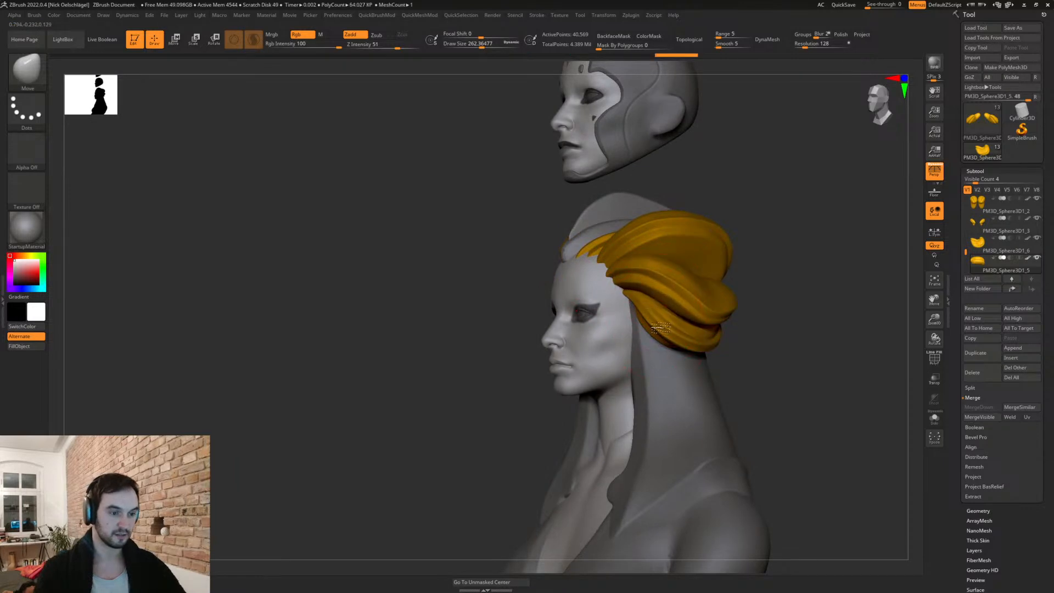
pyautogui.moveTo(746, 335)
pyautogui.mouseDown()
pyautogui.moveTo(779, 341)
pyautogui.moveTo(652, 293)
pyautogui.mouseUp()
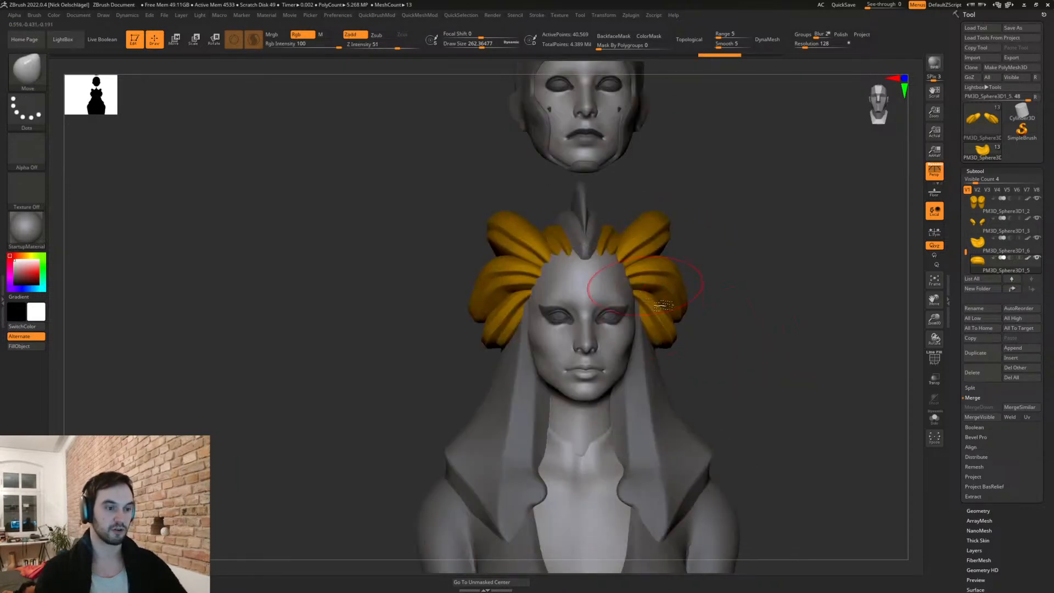
pyautogui.moveTo(720, 313); pyautogui.dragTo(695, 309)
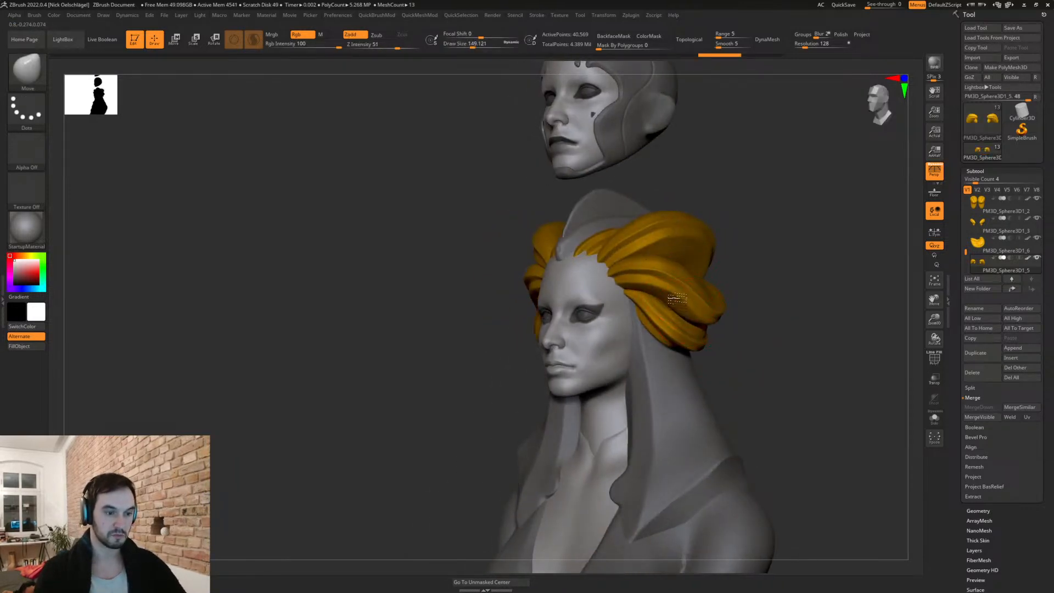
pyautogui.press('ctrl')
# Step: Select the lowest pair of yellow pieces and refine its contour with the Move brush at a draw size of about 149
pyautogui.keyDown('alt'); pyautogui.click(656, 317); pyautogui.keyUp('alt')
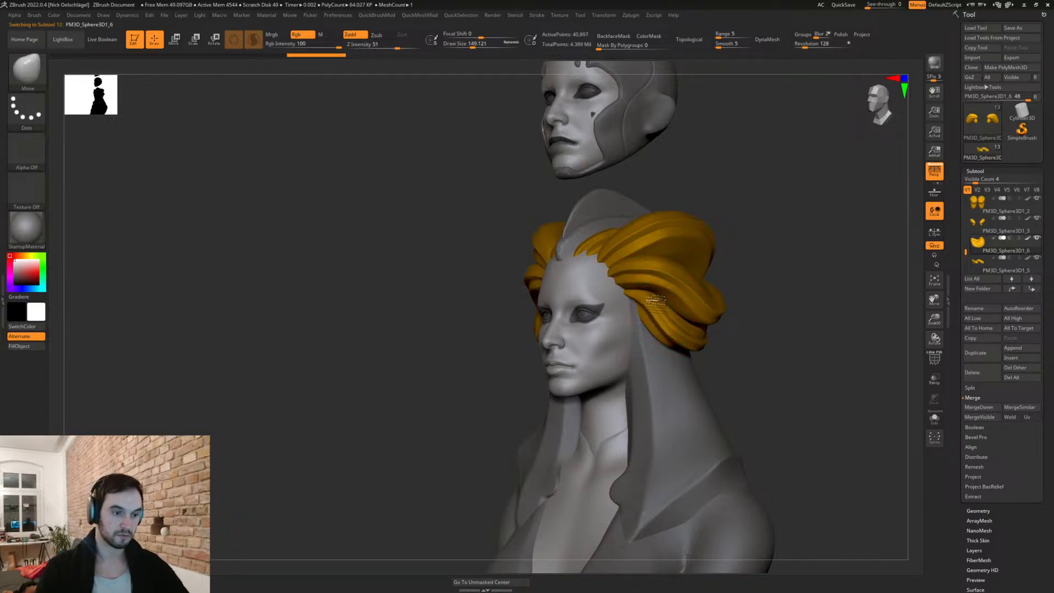
pyautogui.moveTo(727, 365); pyautogui.dragTo(659, 322)
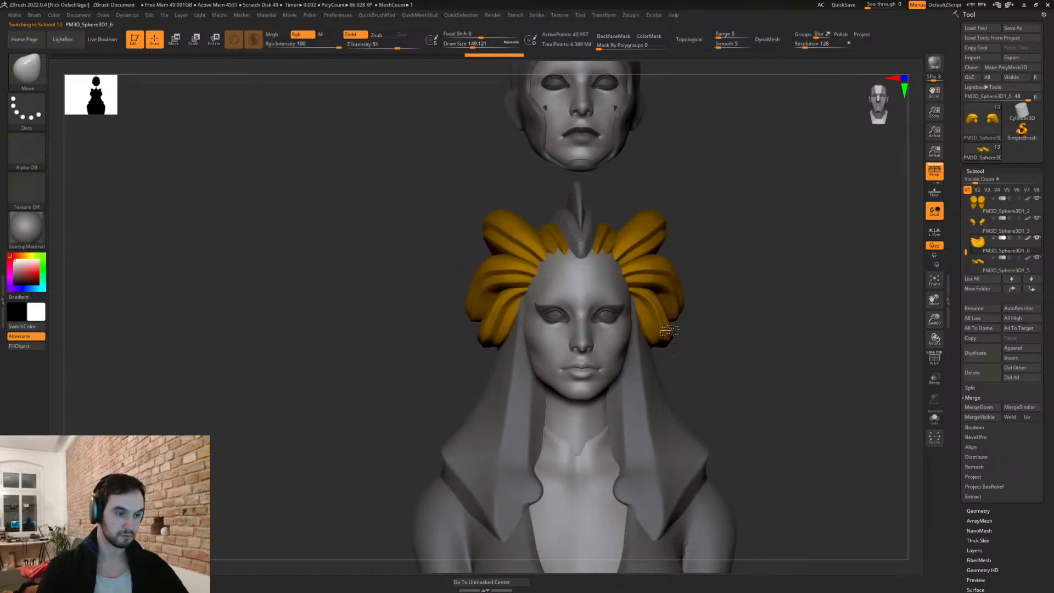
pyautogui.moveTo(682, 369)
pyautogui.mouseDown()
pyautogui.moveTo(648, 363)
pyautogui.moveTo(723, 257)
pyautogui.moveTo(715, 233)
pyautogui.mouseUp()
# Step: Select the top pair of yellow pieces and bring it closer to the middle pair with the Move brush at a draw size of about 324
pyautogui.keyDown('alt'); pyautogui.click(652, 229); pyautogui.keyUp('alt')
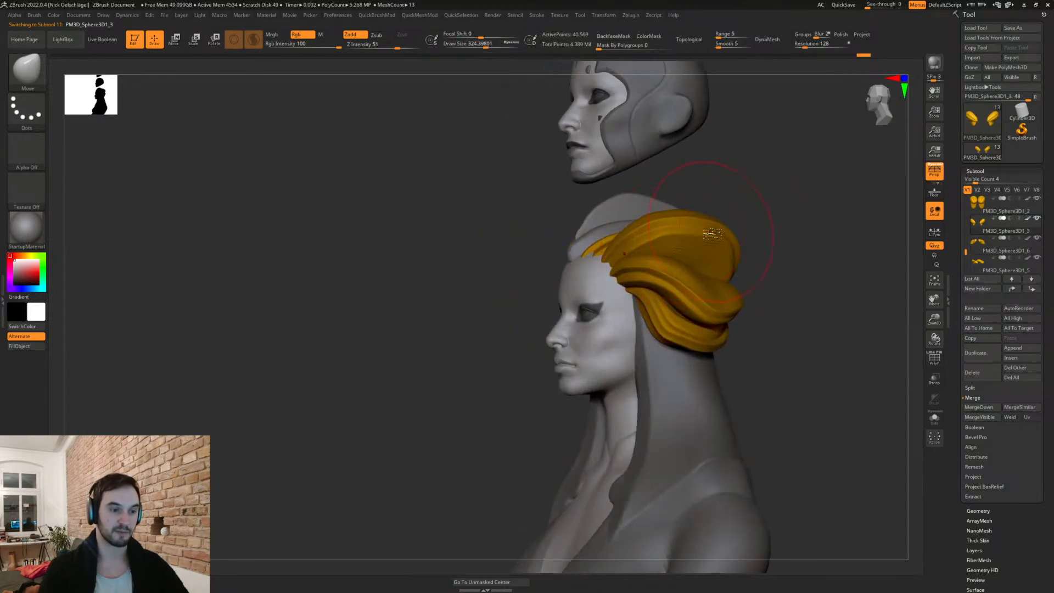
pyautogui.moveTo(791, 287)
pyautogui.mouseDown()
pyautogui.moveTo(724, 252)
pyautogui.moveTo(730, 272)
pyautogui.mouseUp()
pyautogui.moveTo(653, 232); pyautogui.dragTo(636, 235)
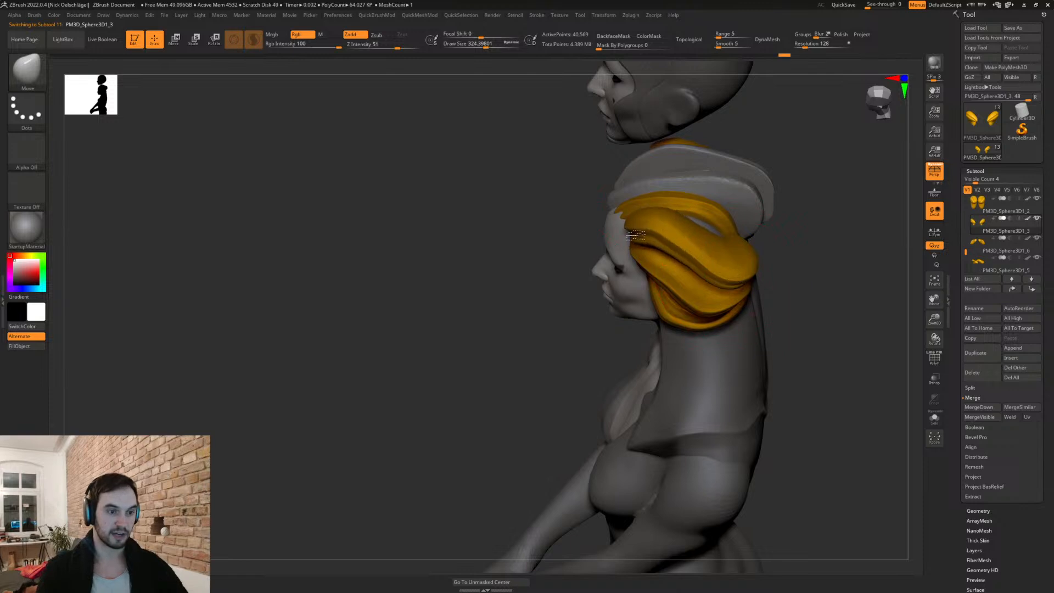
pyautogui.keyDown('shift'); pyautogui.moveTo(783, 298); pyautogui.dragTo(807, 278); pyautogui.keyUp('shift')
pyautogui.moveTo(718, 225)
pyautogui.mouseDown()
pyautogui.moveTo(709, 238)
pyautogui.moveTo(681, 203)
pyautogui.moveTo(715, 237)
pyautogui.moveTo(847, 320)
pyautogui.mouseUp()
pyautogui.moveTo(638, 207); pyautogui.dragTo(646, 198)
pyautogui.moveTo(730, 254); pyautogui.dragTo(739, 227)
pyautogui.moveTo(653, 220); pyautogui.dragTo(650, 213)
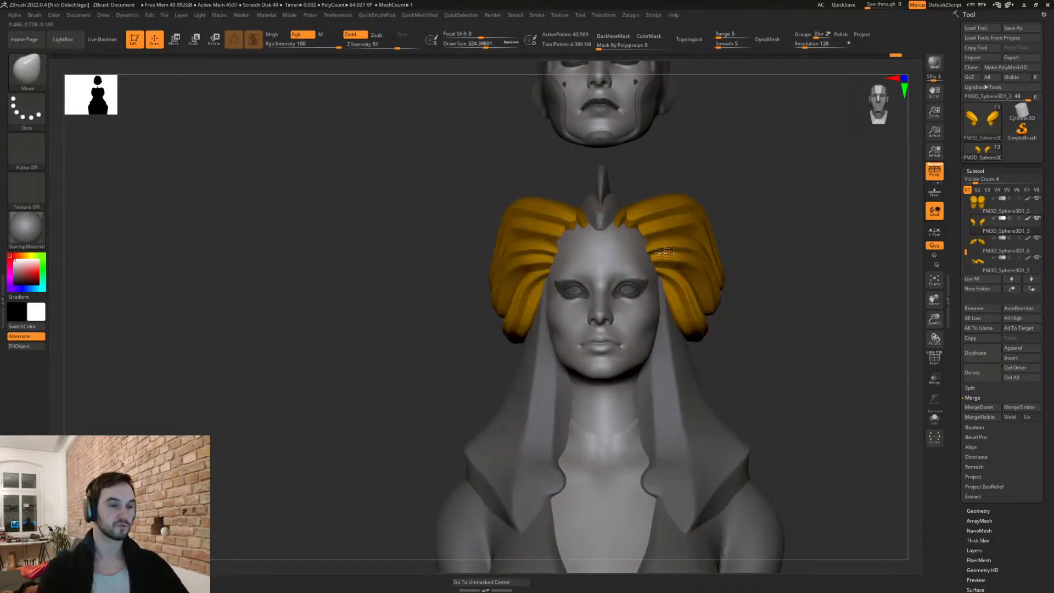
pyautogui.moveTo(752, 242); pyautogui.dragTo(713, 209)
pyautogui.moveTo(640, 226); pyautogui.dragTo(642, 240)
# Step: Reshape the back ends of the top yellow pair with the Move brush at draw sizes of about 365 and 217
pyautogui.moveTo(733, 216); pyautogui.dragTo(673, 212)
pyautogui.press('s')
pyautogui.moveTo(790, 211)
pyautogui.mouseDown()
pyautogui.moveTo(751, 211)
pyautogui.moveTo(682, 184)
pyautogui.mouseUp()
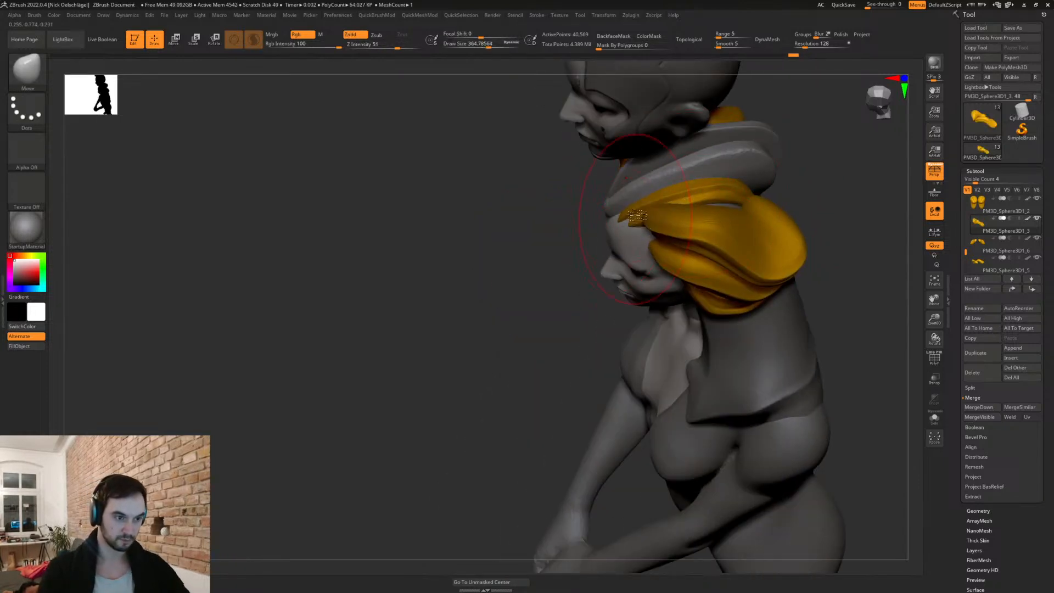
pyautogui.moveTo(763, 187)
pyautogui.mouseDown()
pyautogui.moveTo(812, 183)
pyautogui.moveTo(786, 212)
pyautogui.moveTo(731, 212)
pyautogui.mouseUp()
pyautogui.press('s')
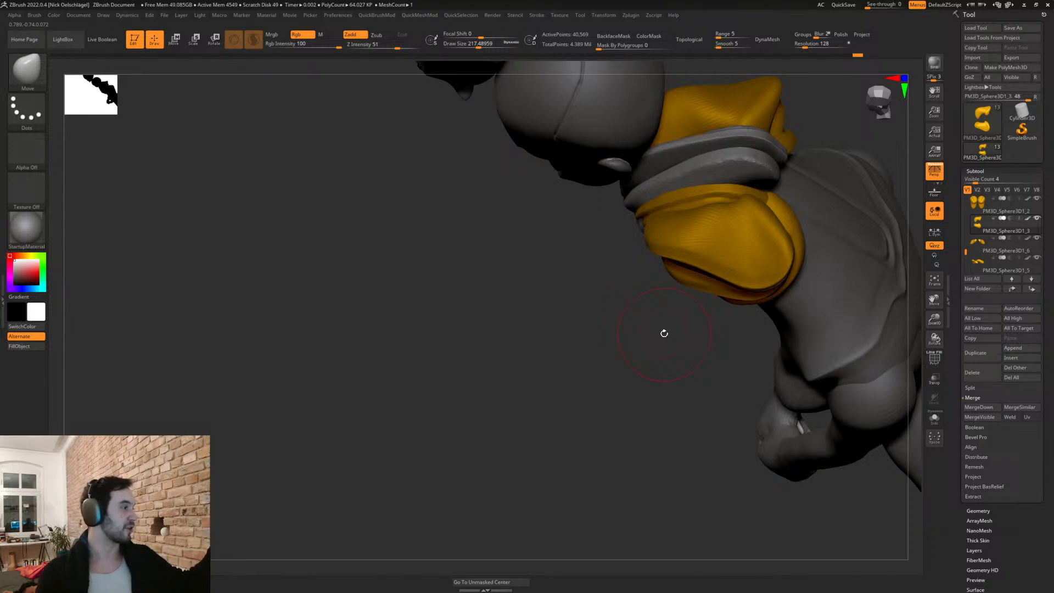
pyautogui.moveTo(669, 288); pyautogui.dragTo(695, 216)
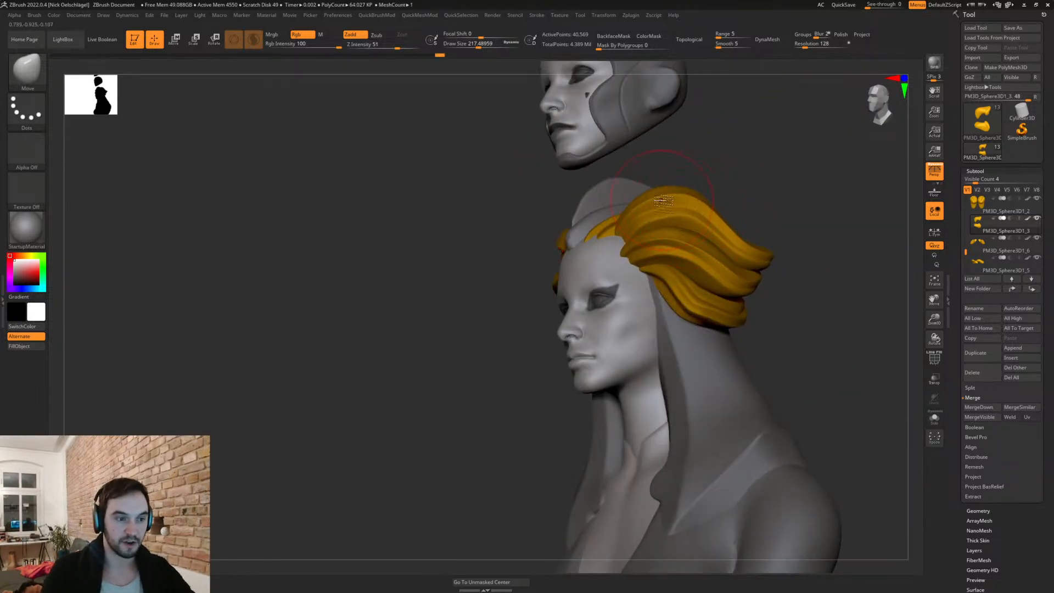
pyautogui.keyDown('shift'); pyautogui.moveTo(761, 190); pyautogui.dragTo(791, 192); pyautogui.keyUp('shift')
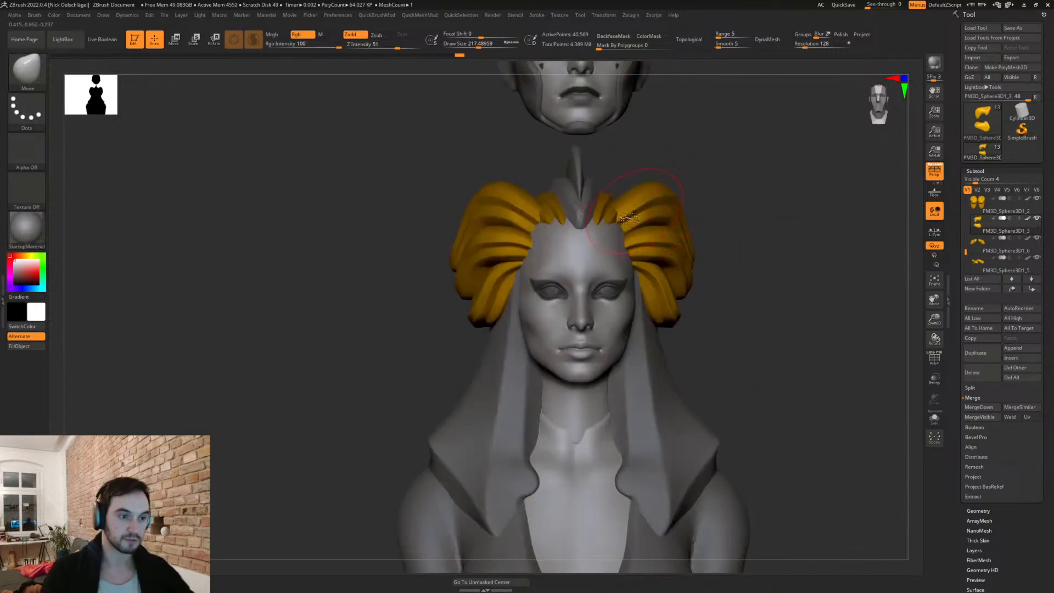
# Step: Adjust the overall volume and front edge of the top yellow pair with the Move brush at a draw size of about 344
pyautogui.press('s')
pyautogui.moveTo(643, 209); pyautogui.dragTo(652, 209)
pyautogui.moveTo(626, 214)
pyautogui.mouseDown(button='right')
pyautogui.moveTo(571, 216)
pyautogui.moveTo(621, 215)
pyautogui.mouseUp(button='right')
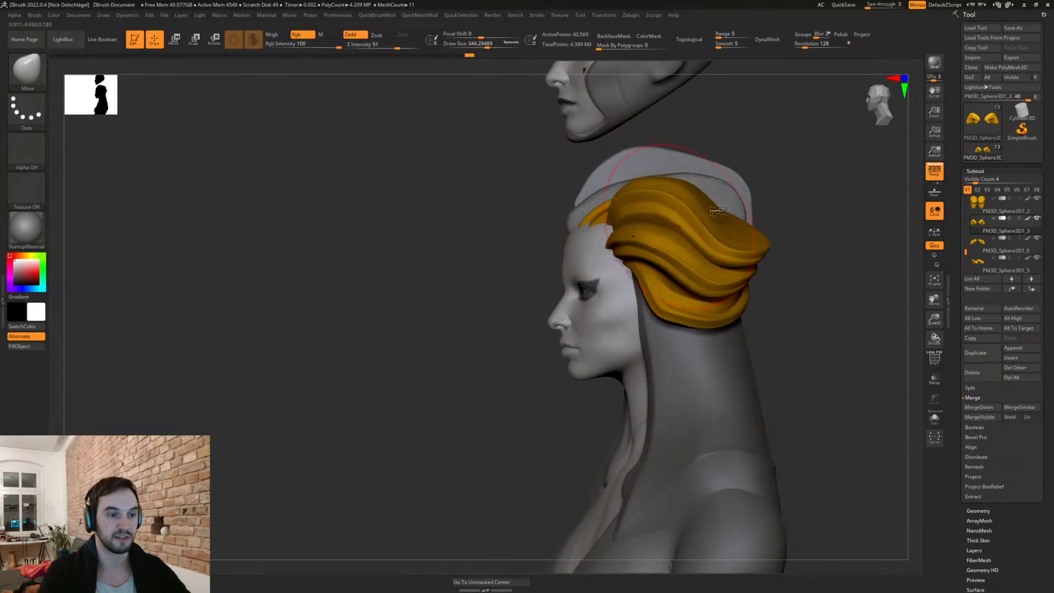
pyautogui.keyDown('ctrl'); pyautogui.keyDown('shift'); pyautogui.click(714, 200); pyautogui.keyUp('shift'); pyautogui.keyUp('ctrl')
pyautogui.moveTo(725, 181); pyautogui.dragTo(779, 182, button='right')
pyautogui.moveTo(639, 187); pyautogui.dragTo(632, 185)
pyautogui.moveTo(737, 181)
pyautogui.mouseDown(button='right')
pyautogui.moveTo(687, 184)
pyautogui.moveTo(714, 208)
pyautogui.moveTo(786, 199)
pyautogui.mouseUp(button='right')
# Step: Smooth the back of the top yellow pair, try a Move stroke on its upper edge at a draw size of about 239, and undo it
pyautogui.moveTo(785, 198)
pyautogui.mouseDown()
pyautogui.moveTo(777, 165)
pyautogui.moveTo(730, 183)
pyautogui.mouseUp()
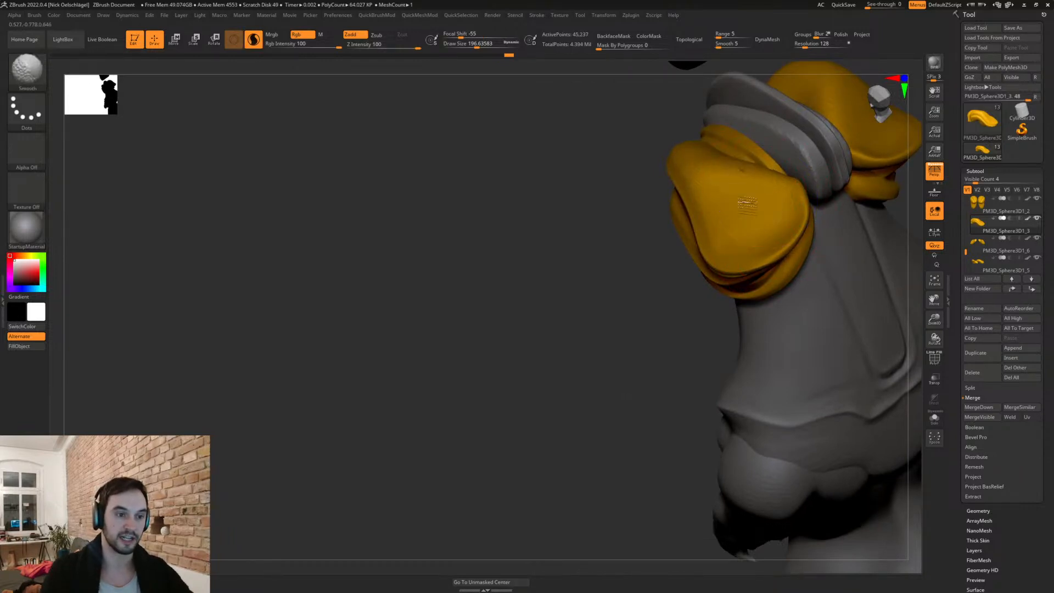
pyautogui.moveTo(657, 207)
pyautogui.mouseDown(button='right')
pyautogui.moveTo(637, 207)
pyautogui.moveTo(643, 220)
pyautogui.moveTo(714, 181)
pyautogui.mouseUp(button='right')
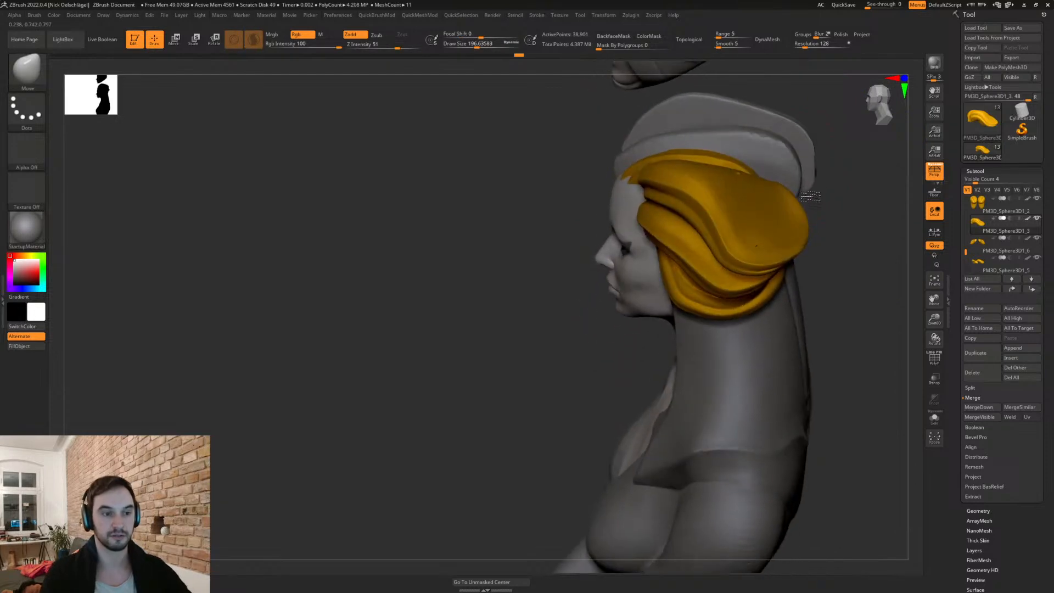
pyautogui.press('shift')
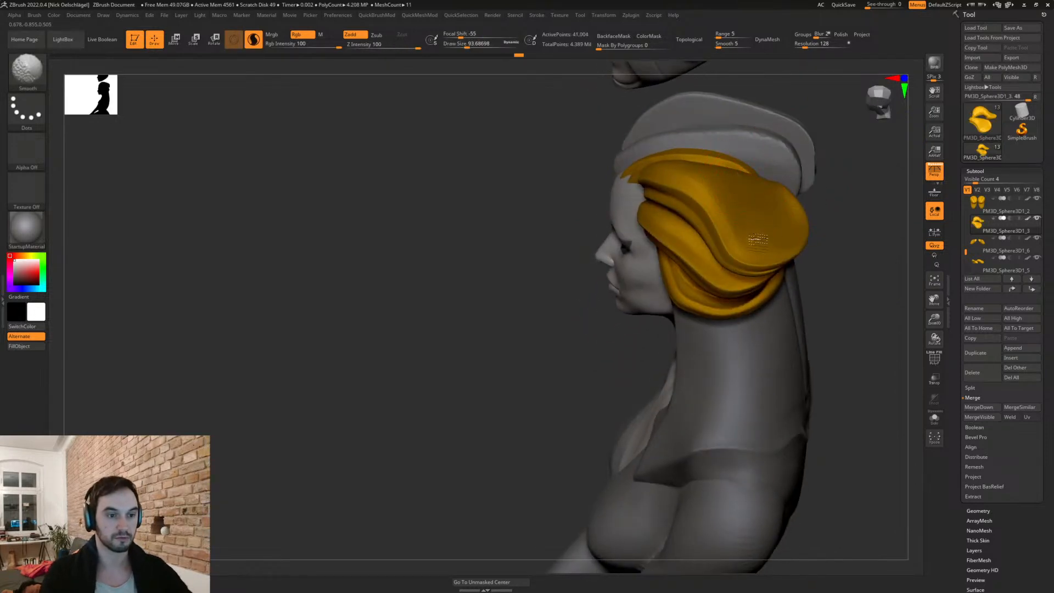
pyautogui.moveTo(736, 204)
pyautogui.mouseDown(button='right')
pyautogui.moveTo(555, 294)
pyautogui.moveTo(809, 214)
pyautogui.moveTo(858, 212)
pyautogui.moveTo(742, 201)
pyautogui.mouseUp(button='right')
pyautogui.press('s')
pyautogui.moveTo(718, 201); pyautogui.dragTo(731, 201)
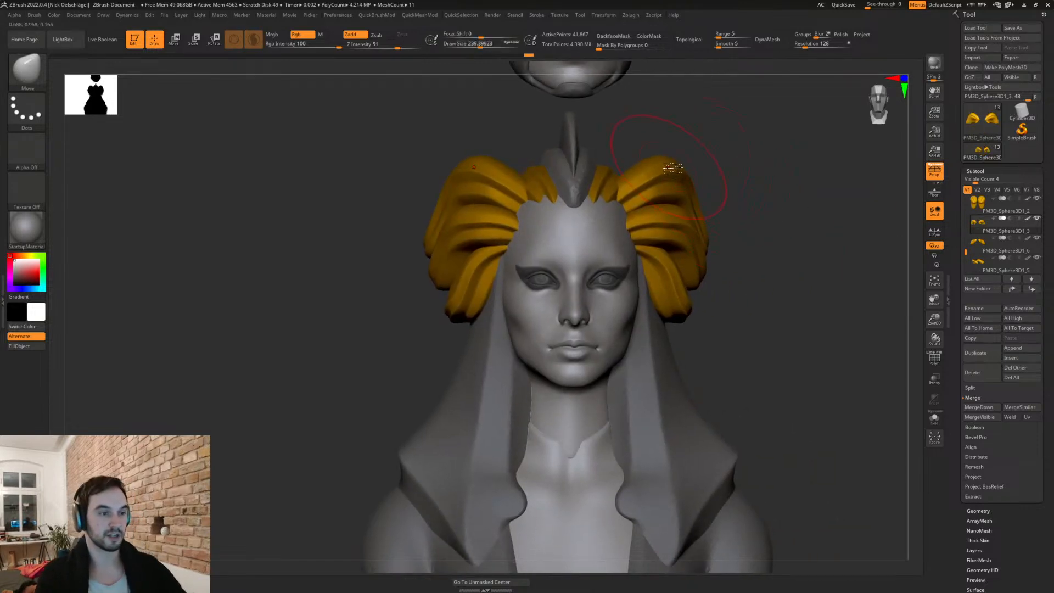
pyautogui.moveTo(678, 165); pyautogui.dragTo(644, 160)
pyautogui.hotkey('ctrl', 'z')
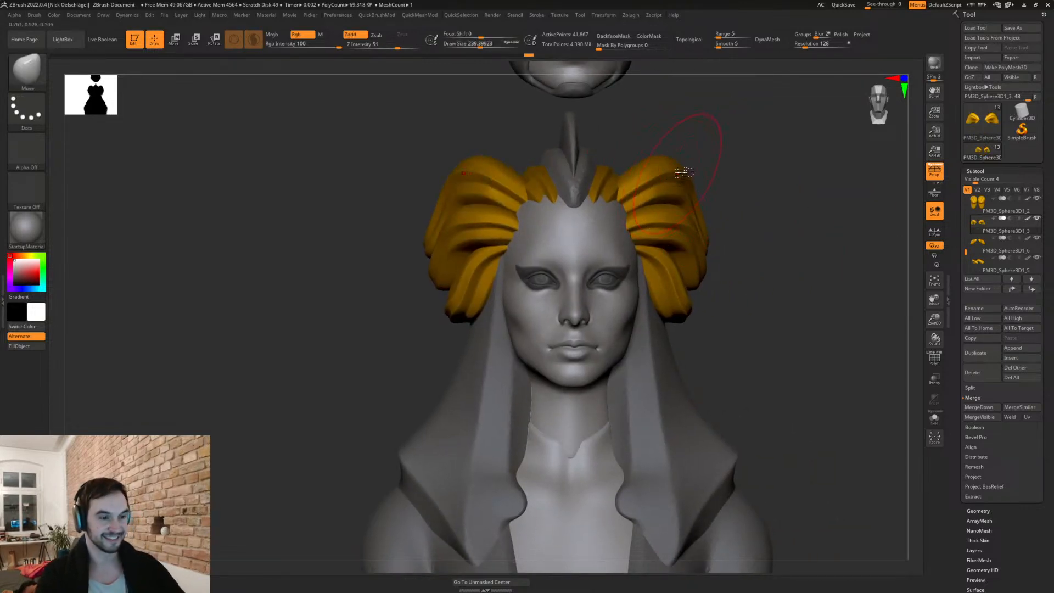
# Step: Fine-tune the outer contour of the top yellow pair with the Move brush at a draw size of about 149
pyautogui.moveTo(727, 184); pyautogui.dragTo(678, 189, button='right')
pyautogui.press('s')
pyautogui.moveTo(671, 188); pyautogui.dragTo(662, 188)
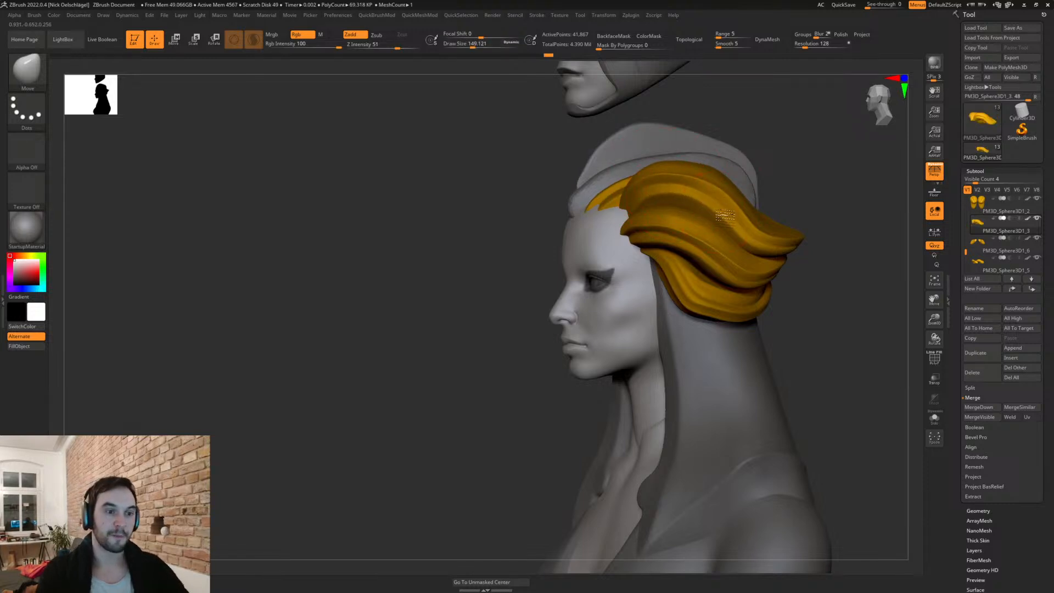
pyautogui.moveTo(730, 214); pyautogui.dragTo(832, 161, button='right')
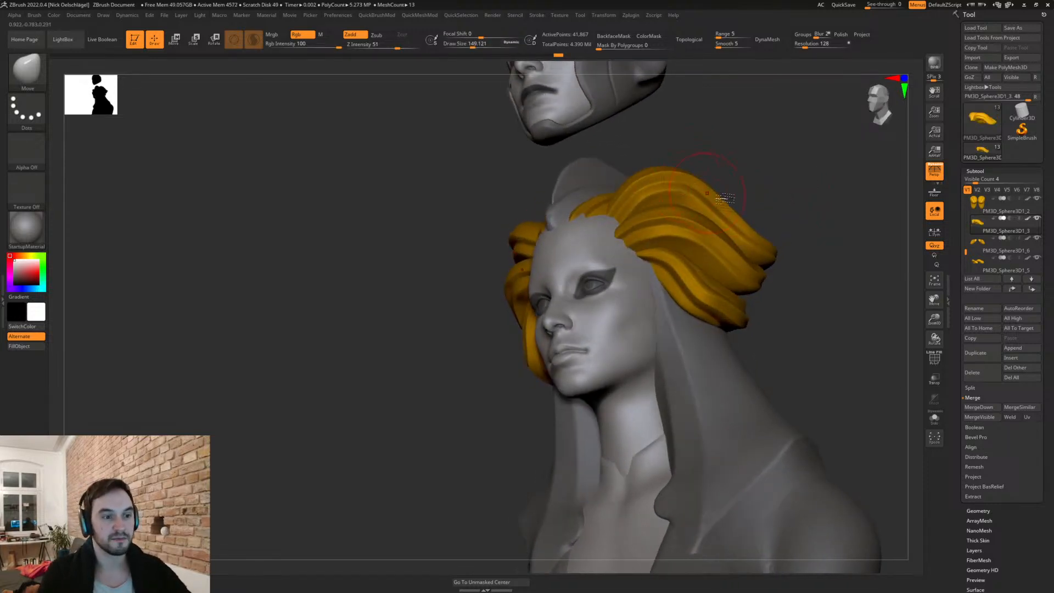
pyautogui.keyDown('shift'); pyautogui.moveTo(791, 235); pyautogui.dragTo(807, 203, button='right'); pyautogui.keyUp('shift')
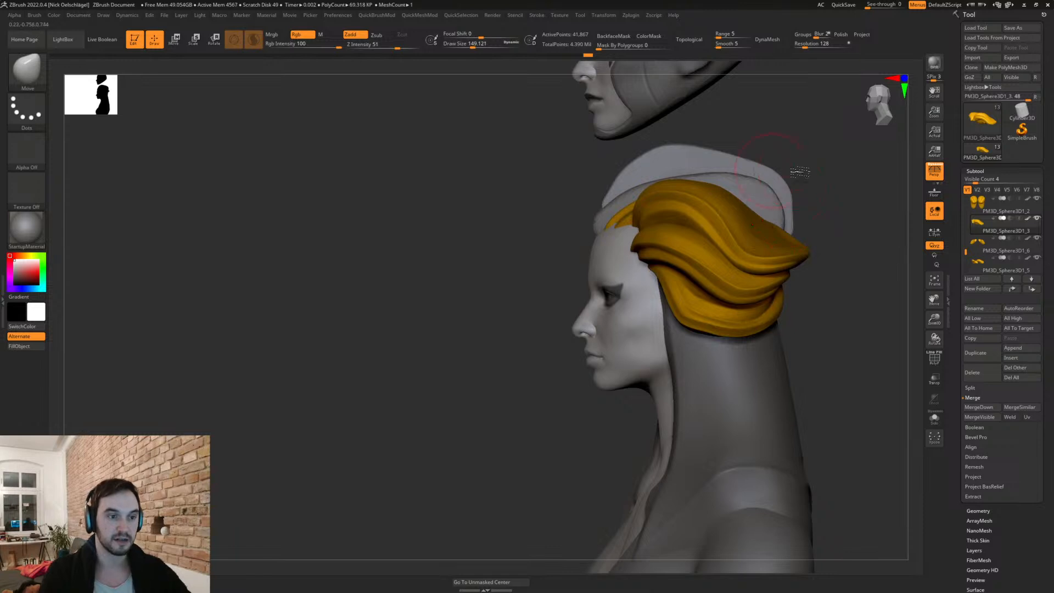
pyautogui.moveTo(769, 170); pyautogui.dragTo(686, 173, button='right')
# Step: Carve long grooves fanning back from the forehead into the top yellow pair with the DamStandard brush at a draw size of about 74
pyautogui.moveTo(745, 159)
pyautogui.mouseDown(button='right')
pyautogui.moveTo(807, 165)
pyautogui.moveTo(784, 166)
pyautogui.moveTo(797, 186)
pyautogui.moveTo(809, 181)
pyautogui.moveTo(829, 241)
pyautogui.mouseUp(button='right')
pyautogui.press('s')
pyautogui.click(742, 214)
pyautogui.press('b')
pyautogui.press('d')
pyautogui.press('s')
pyautogui.press('s')
pyautogui.click(739, 213)
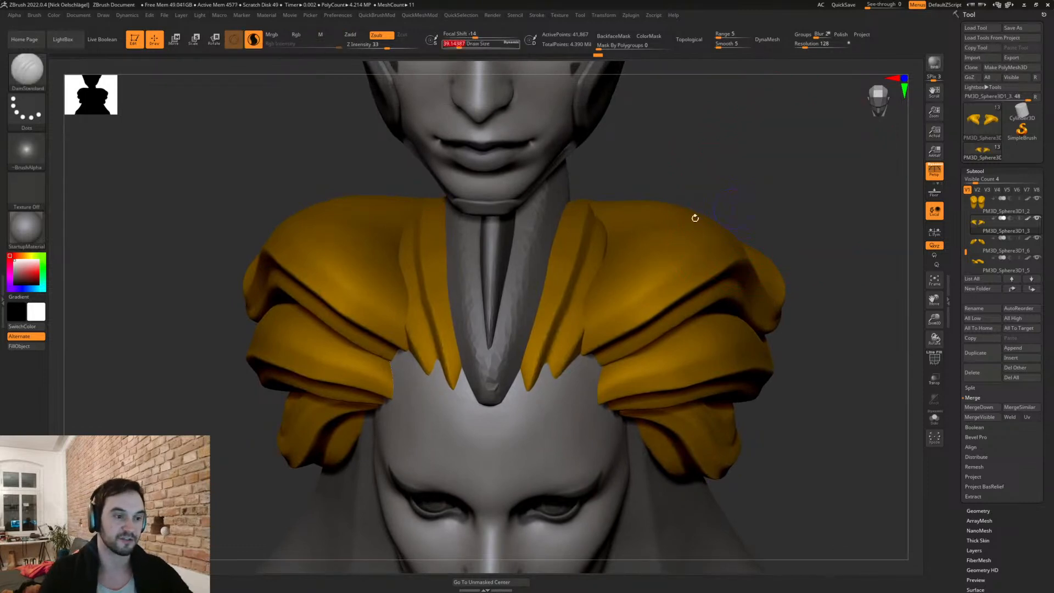
pyautogui.moveTo(755, 179); pyautogui.dragTo(747, 213)
pyautogui.keyDown('shift'); pyautogui.moveTo(738, 228); pyautogui.dragTo(695, 241); pyautogui.keyUp('shift')
pyautogui.moveTo(593, 324)
pyautogui.mouseDown()
pyautogui.moveTo(718, 223)
pyautogui.moveTo(755, 157)
pyautogui.mouseUp()
pyautogui.moveTo(600, 305); pyautogui.dragTo(763, 156)
pyautogui.moveTo(775, 138); pyautogui.dragTo(781, 194, button='right')
pyautogui.moveTo(628, 269); pyautogui.dragTo(714, 107)
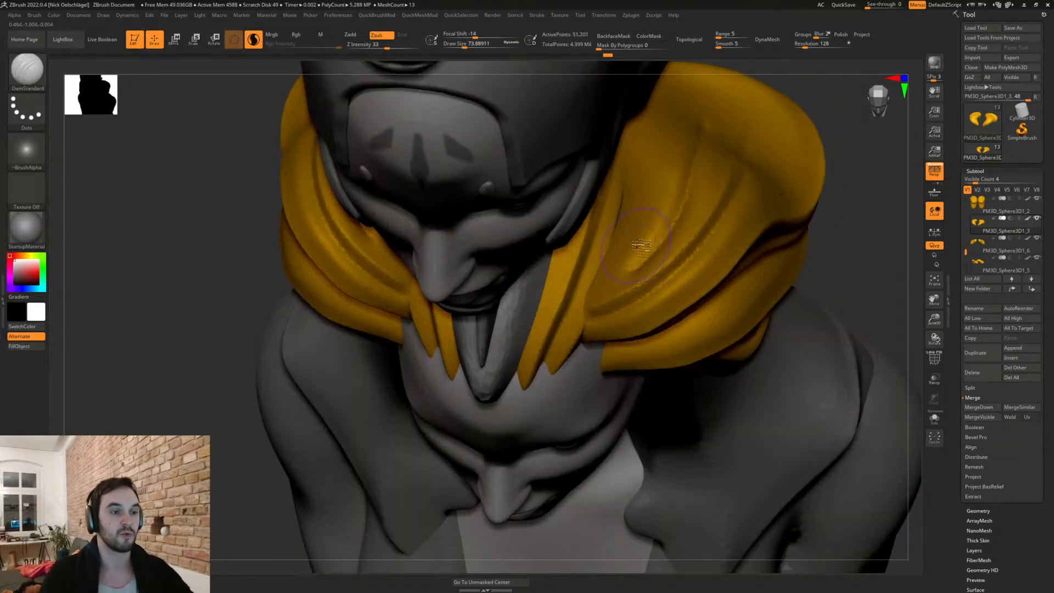
pyautogui.moveTo(641, 247); pyautogui.dragTo(682, 115)
# Step: Flatten the ridges between the new grooves on the top yellow pair with the TrimDynamic brush
pyautogui.press('b')
pyautogui.press('t')
pyautogui.press('d')
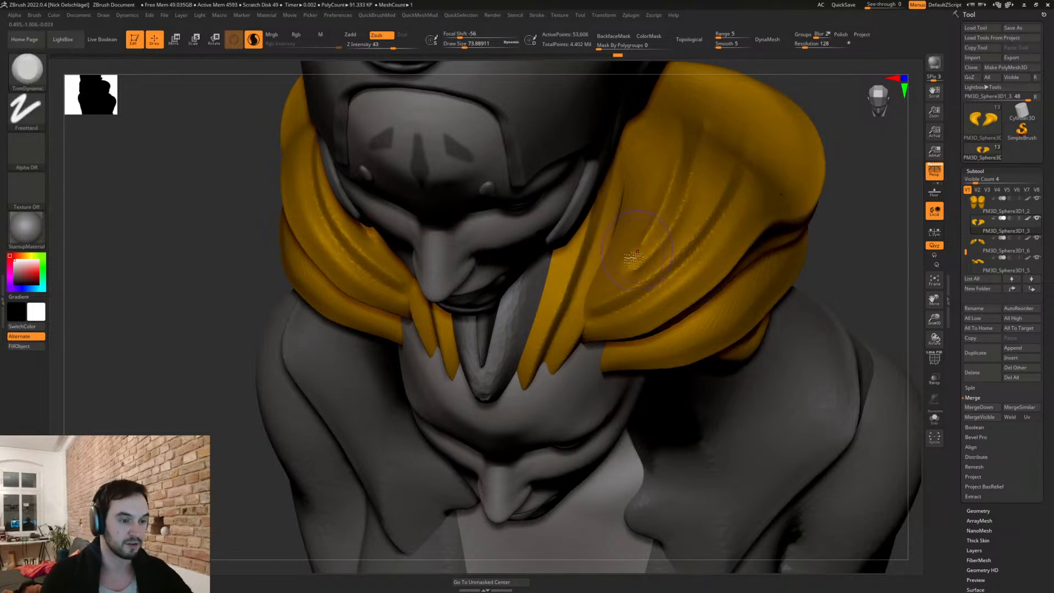
pyautogui.moveTo(642, 223)
pyautogui.mouseDown()
pyautogui.moveTo(664, 131)
pyautogui.moveTo(626, 267)
pyautogui.moveTo(639, 294)
pyautogui.mouseUp()
pyautogui.moveTo(693, 224); pyautogui.dragTo(713, 197)
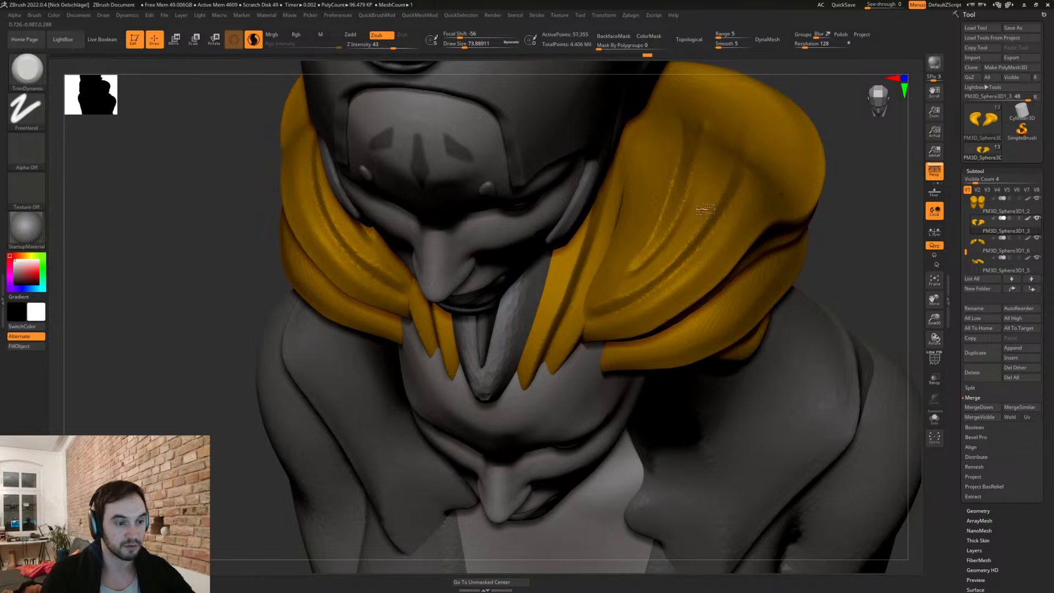
pyautogui.moveTo(597, 306)
pyautogui.mouseDown()
pyautogui.moveTo(620, 229)
pyautogui.moveTo(604, 255)
pyautogui.mouseUp()
pyautogui.keyDown('shift'); pyautogui.moveTo(841, 268); pyautogui.dragTo(850, 227); pyautogui.keyUp('shift')
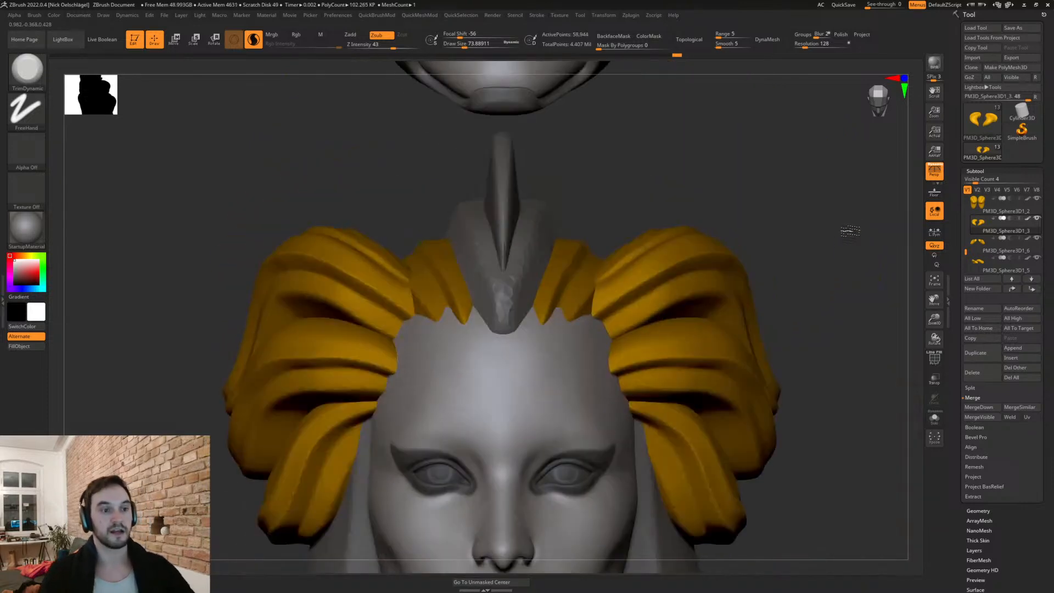
# Step: Pull up the inner part of the top yellow pair beside the crest with the Move brush, making a rounded fold
pyautogui.moveTo(767, 198); pyautogui.dragTo(769, 223)
pyautogui.press('b')
pyautogui.press('m')
pyautogui.press('v')
pyautogui.press('s')
pyautogui.moveTo(680, 192); pyautogui.dragTo(688, 192)
pyautogui.moveTo(652, 217)
pyautogui.mouseDown()
pyautogui.moveTo(628, 203)
pyautogui.moveTo(652, 174)
pyautogui.moveTo(653, 229)
pyautogui.moveTo(577, 219)
pyautogui.mouseUp()
pyautogui.moveTo(649, 181)
pyautogui.mouseDown()
pyautogui.moveTo(618, 213)
pyautogui.moveTo(641, 166)
pyautogui.mouseUp()
pyautogui.moveTo(599, 207); pyautogui.dragTo(630, 150, button='right')
pyautogui.press('s')
pyautogui.moveTo(610, 217)
pyautogui.mouseDown()
pyautogui.moveTo(615, 241)
pyautogui.moveTo(590, 214)
pyautogui.moveTo(626, 184)
pyautogui.moveTo(585, 202)
pyautogui.moveTo(618, 191)
pyautogui.mouseUp()
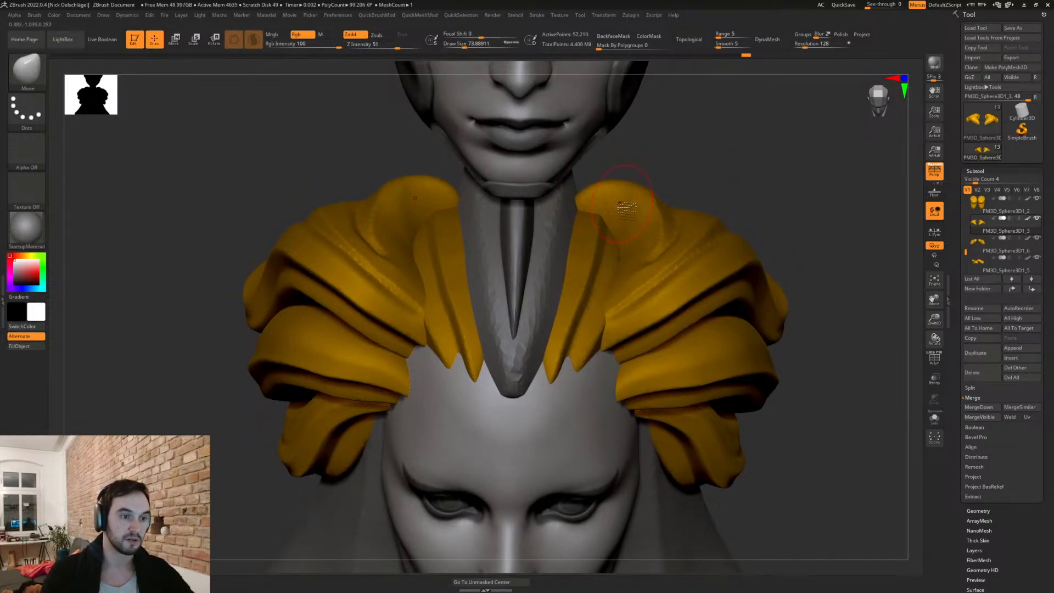
pyautogui.moveTo(679, 175); pyautogui.dragTo(716, 177)
pyautogui.moveTo(610, 213); pyautogui.dragTo(623, 217)
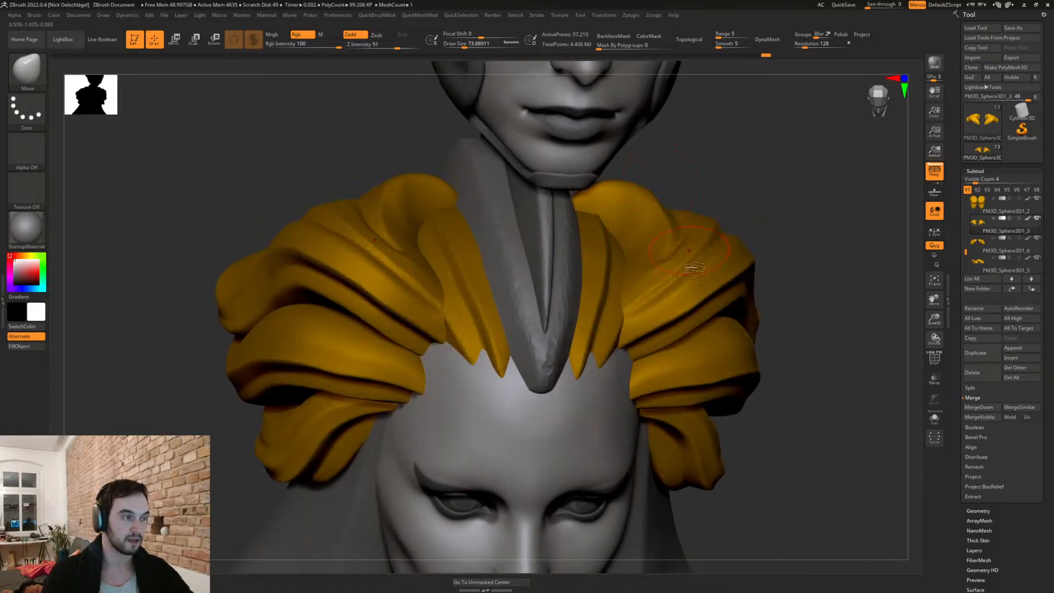
# Step: Build up the raised inner folds of the top yellow pair with the Clay brush
pyautogui.press('b')
pyautogui.press('c')
pyautogui.press('l')
pyautogui.moveTo(670, 231); pyautogui.dragTo(613, 206, button='right')
pyautogui.moveTo(606, 193)
pyautogui.mouseDown()
pyautogui.moveTo(614, 228)
pyautogui.moveTo(624, 199)
pyautogui.mouseUp()
pyautogui.keyDown('shift'); pyautogui.moveTo(675, 140); pyautogui.dragTo(692, 130, button='right'); pyautogui.keyUp('shift')
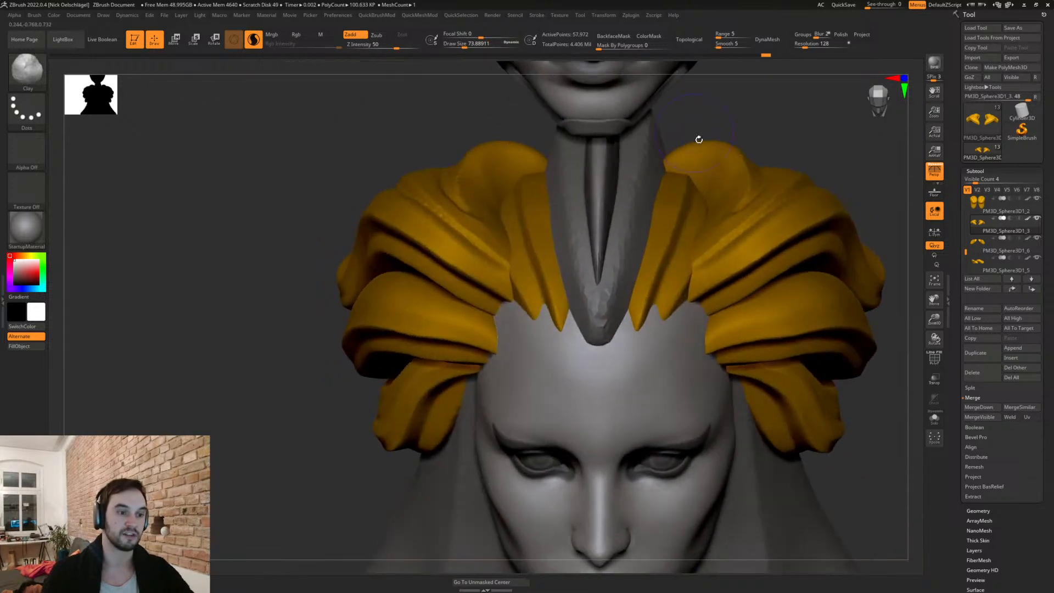
# Step: Sharpen the crease beside the raised inner folds of the top yellow pair with the DamStandard brush
pyautogui.moveTo(774, 125); pyautogui.dragTo(737, 177, button='right')
pyautogui.press('b')
pyautogui.press('d')
pyautogui.press('s')
pyautogui.moveTo(713, 148)
pyautogui.keyDown('shift'); pyautogui.mouseDown()
pyautogui.moveTo(734, 203)
pyautogui.moveTo(736, 160)
pyautogui.moveTo(668, 159)
pyautogui.moveTo(650, 177)
pyautogui.mouseUp(); pyautogui.keyUp('shift')
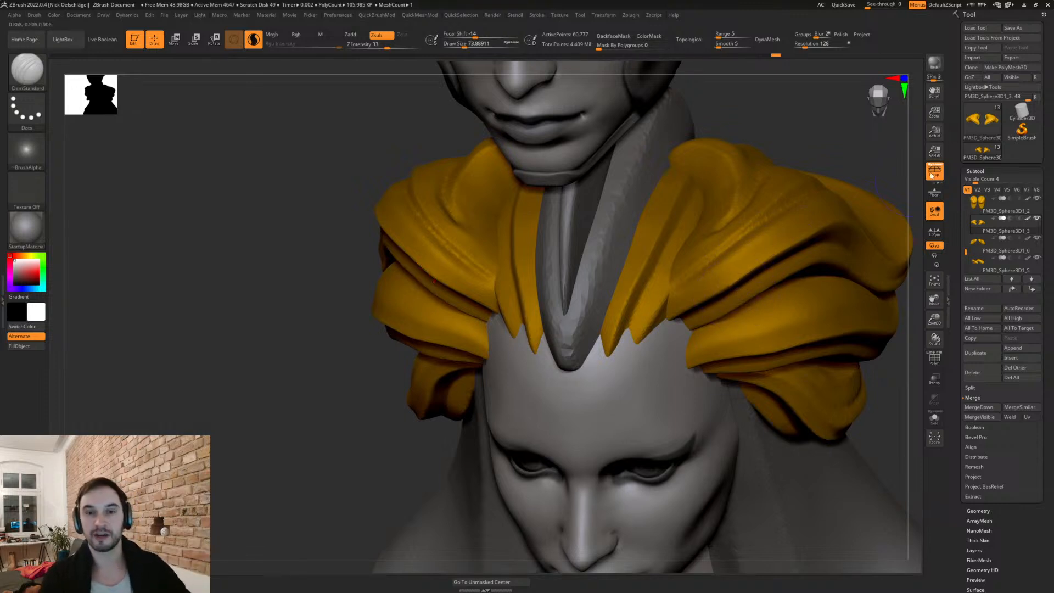
pyautogui.moveTo(777, 132)
pyautogui.mouseDown()
pyautogui.moveTo(786, 113)
pyautogui.moveTo(772, 134)
pyautogui.moveTo(604, 246)
pyautogui.mouseUp()
# Step: Select the grey band at the base of the crest and flatten its surface with the TrimDynamic brush
pyautogui.keyDown('alt'); pyautogui.click(631, 241); pyautogui.keyUp('alt')
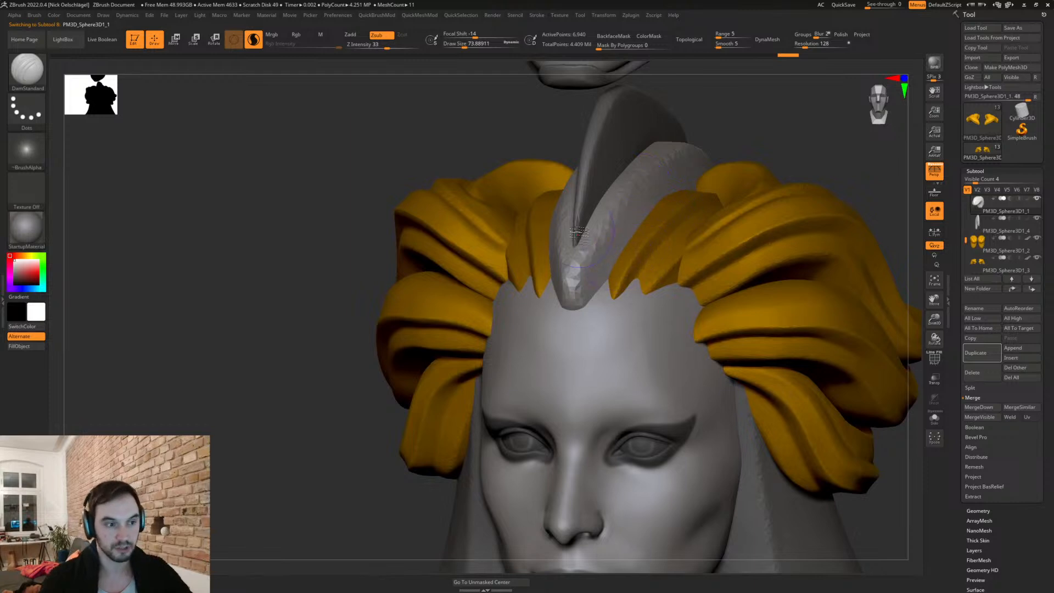
pyautogui.press('b')
pyautogui.press('t')
pyautogui.press('d')
pyautogui.moveTo(603, 263)
pyautogui.mouseDown()
pyautogui.moveTo(582, 291)
pyautogui.moveTo(576, 261)
pyautogui.moveTo(582, 321)
pyautogui.mouseUp()
pyautogui.moveTo(598, 222); pyautogui.dragTo(653, 157)
pyautogui.moveTo(608, 259)
pyautogui.mouseDown()
pyautogui.moveTo(684, 162)
pyautogui.moveTo(663, 193)
pyautogui.mouseUp()
# Step: Select the head subtool, hide the eyeballs and separate them into their own subtool with Split Hidden
pyautogui.moveTo(747, 141)
pyautogui.keyDown('shift'); pyautogui.mouseDown()
pyautogui.moveTo(764, 137)
pyautogui.moveTo(755, 139)
pyautogui.moveTo(738, 267)
pyautogui.moveTo(651, 278)
pyautogui.moveTo(669, 354)
pyautogui.mouseUp(); pyautogui.keyUp('shift')
pyautogui.keyDown('alt'); pyautogui.click(553, 331); pyautogui.keyUp('alt')
pyautogui.press('s')
pyautogui.moveTo(555, 331); pyautogui.dragTo(548, 331)
pyautogui.keyDown('ctrl'); pyautogui.keyDown('alt'); pyautogui.keyDown('shift'); pyautogui.click(615, 373); pyautogui.keyUp('shift'); pyautogui.keyUp('alt'); pyautogui.keyUp('ctrl')
pyautogui.keyDown('ctrl'); pyautogui.keyDown('shift'); pyautogui.click(737, 337); pyautogui.keyUp('shift'); pyautogui.keyUp('ctrl')
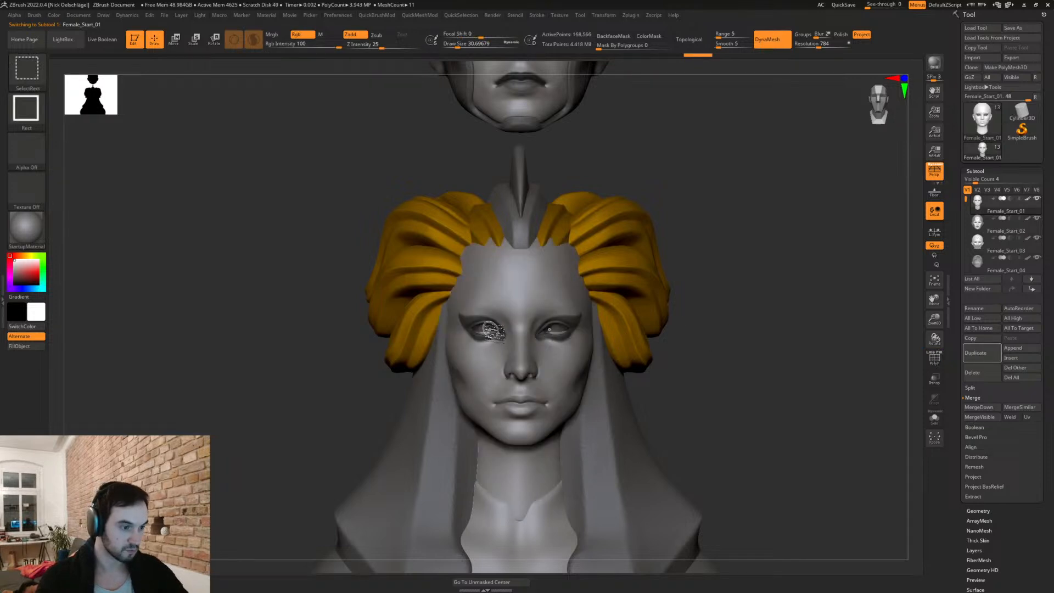
pyautogui.rightClick(389, 470)
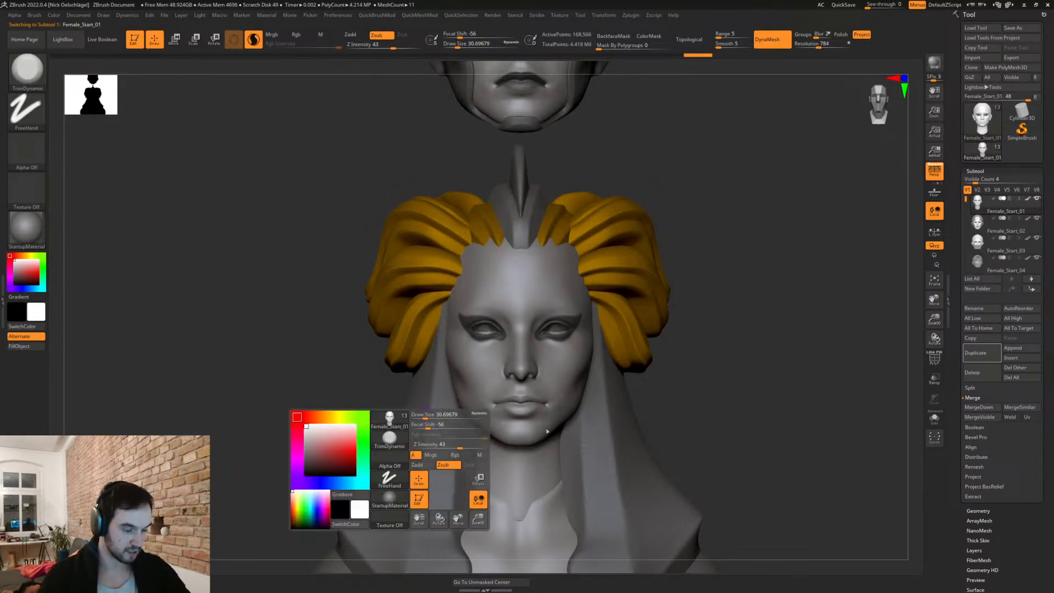
pyautogui.press('2')
pyautogui.click(543, 553)
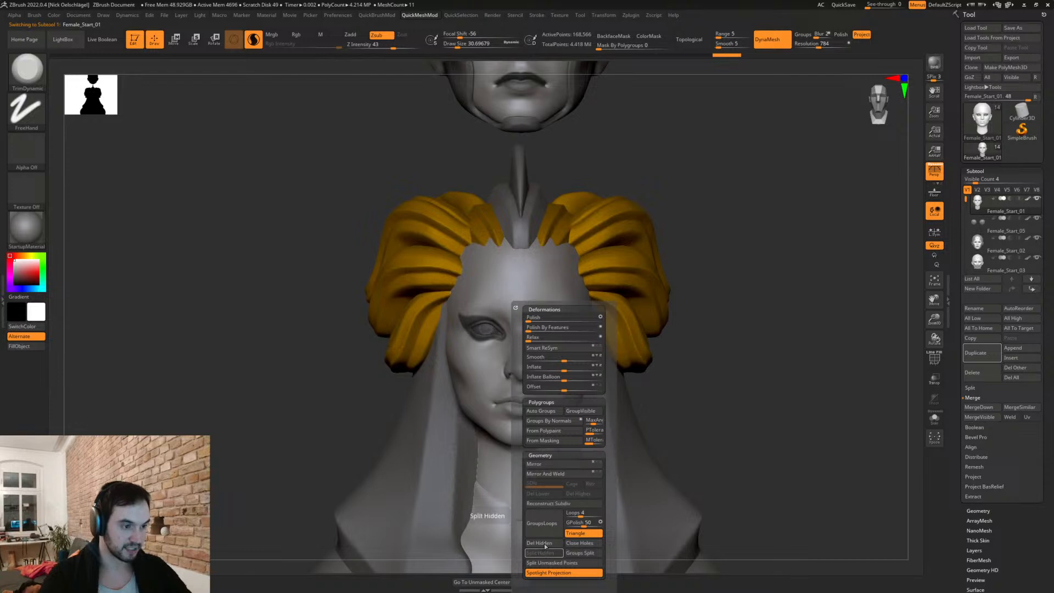
# Step: Fill the separated eyeballs subtool with black, undo the fill made on the wrong subtool, and set the active colour back to white
pyautogui.moveTo(13, 265); pyautogui.dragTo(14, 280)
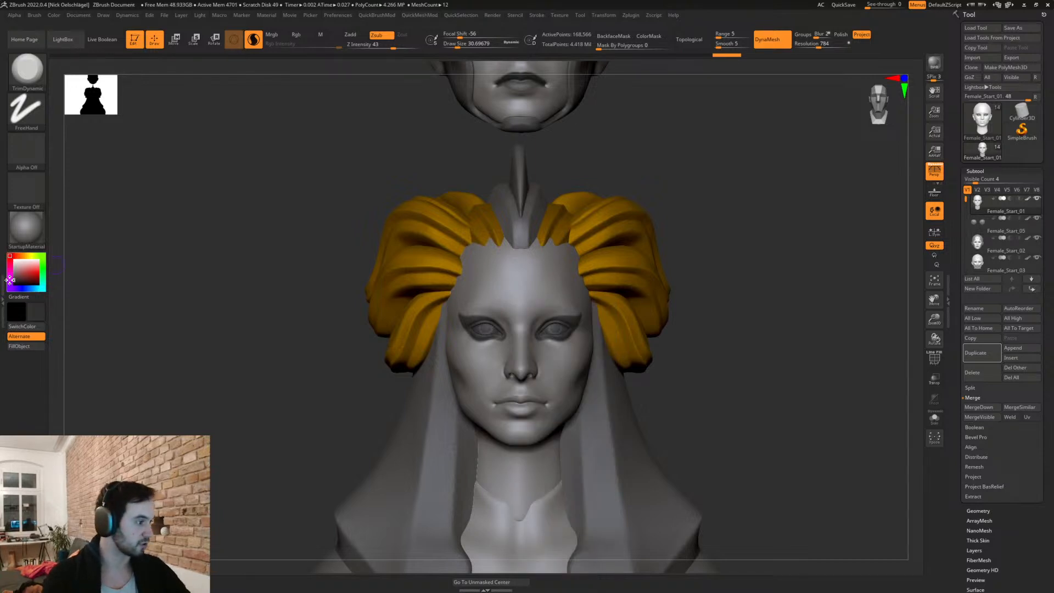
pyautogui.click(26, 346)
pyautogui.hotkey('ctrl', 'z')
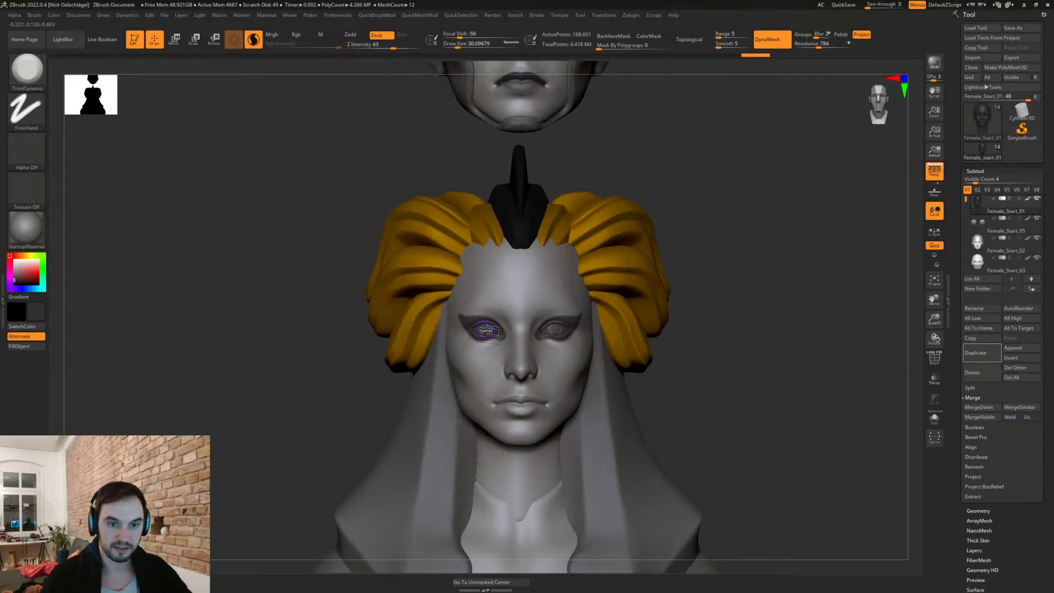
pyautogui.click(999, 224)
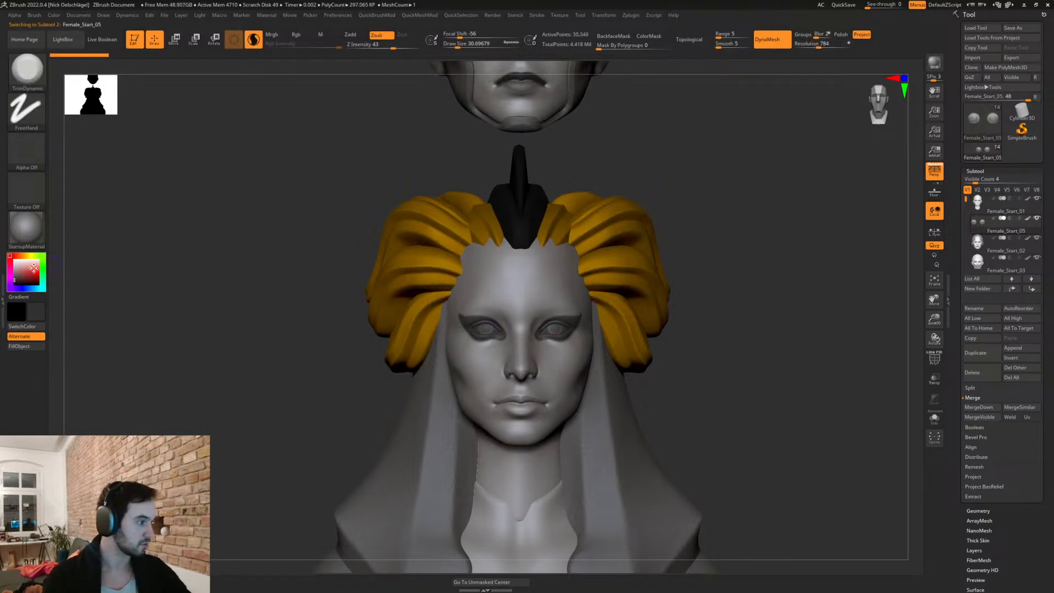
pyautogui.click(31, 347)
pyautogui.keyDown('alt'); pyautogui.moveTo(670, 433); pyautogui.dragTo(714, 461); pyautogui.keyUp('alt')
pyautogui.moveTo(19, 266); pyautogui.dragTo(4, 249)
pyautogui.moveTo(707, 311); pyautogui.dragTo(666, 408)
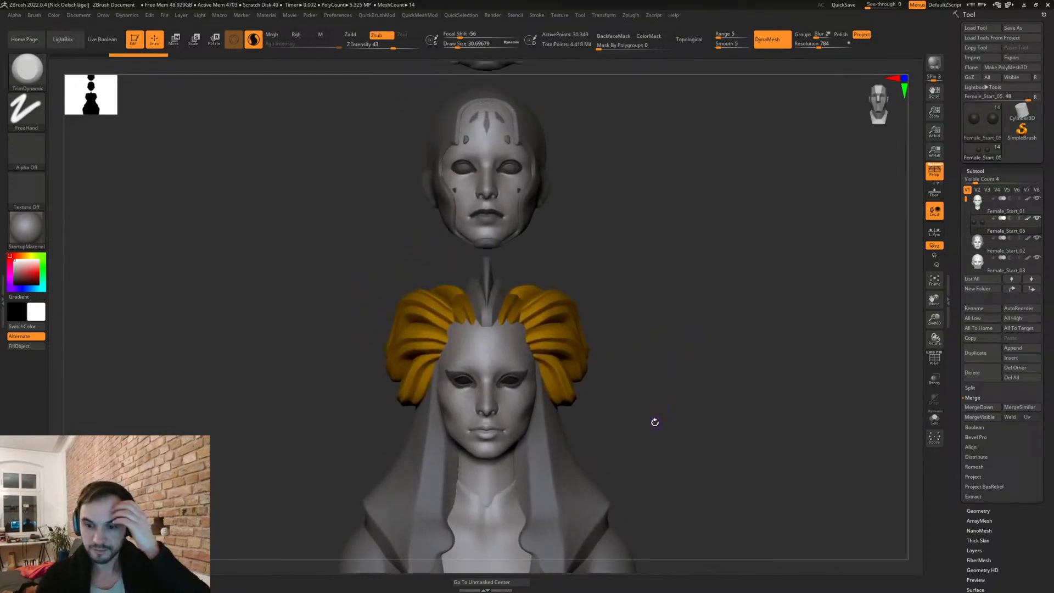
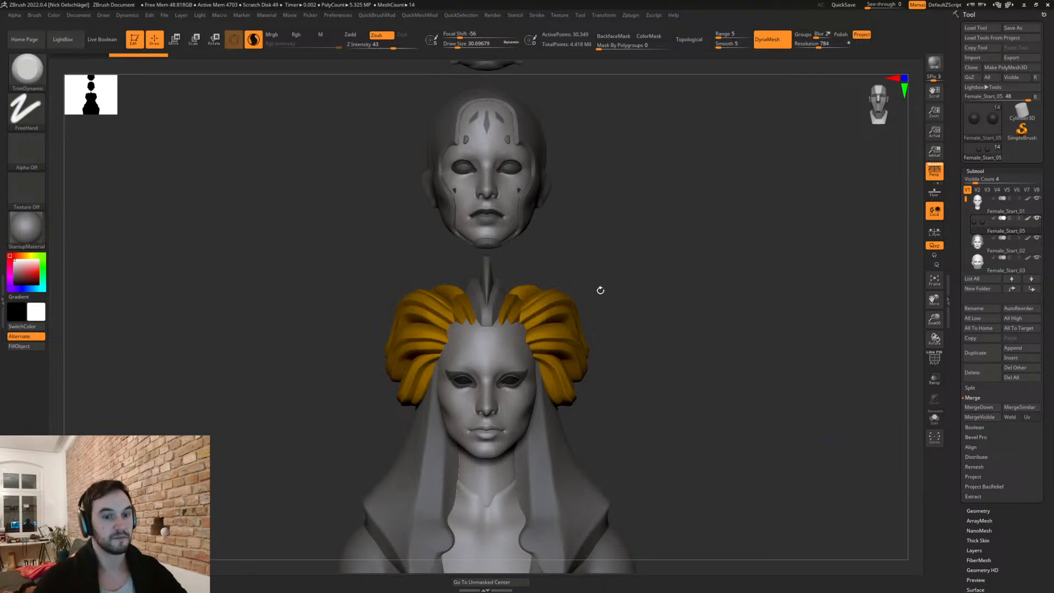
# Step: Adjust the silhouette of the top yellow headdress pair with the Move brush at a draw size of about 286
pyautogui.moveTo(640, 311); pyautogui.dragTo(588, 350)
pyautogui.moveTo(638, 287); pyautogui.dragTo(599, 313)
pyautogui.press('b')
pyautogui.press('m')
pyautogui.press('v')
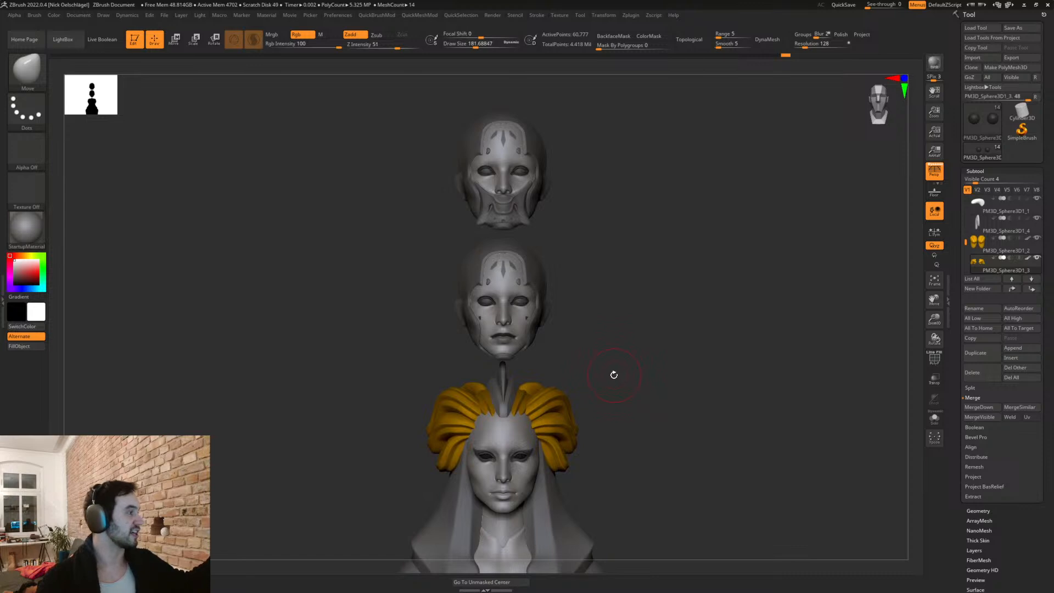
pyautogui.moveTo(623, 337)
pyautogui.keyDown('alt'); pyautogui.mouseDown()
pyautogui.moveTo(624, 290)
pyautogui.moveTo(641, 344)
pyautogui.moveTo(659, 318)
pyautogui.moveTo(626, 321)
pyautogui.moveTo(635, 321)
pyautogui.mouseUp(); pyautogui.keyUp('alt')
pyautogui.press('s')
pyautogui.moveTo(654, 222); pyautogui.dragTo(494, 249)
pyautogui.moveTo(390, 244); pyautogui.dragTo(512, 232)
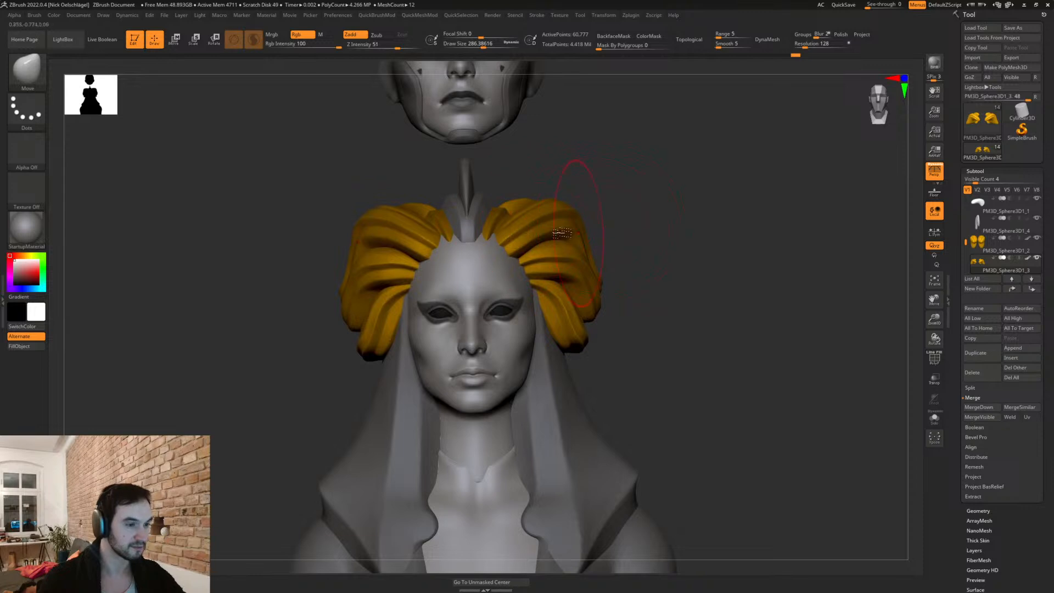
# Step: Select the lower yellow pieces at the temple and nudge their front edge with the Move brush
pyautogui.moveTo(544, 223); pyautogui.dragTo(461, 242, button='right')
pyautogui.keyDown('alt'); pyautogui.click(532, 261); pyautogui.keyUp('alt')
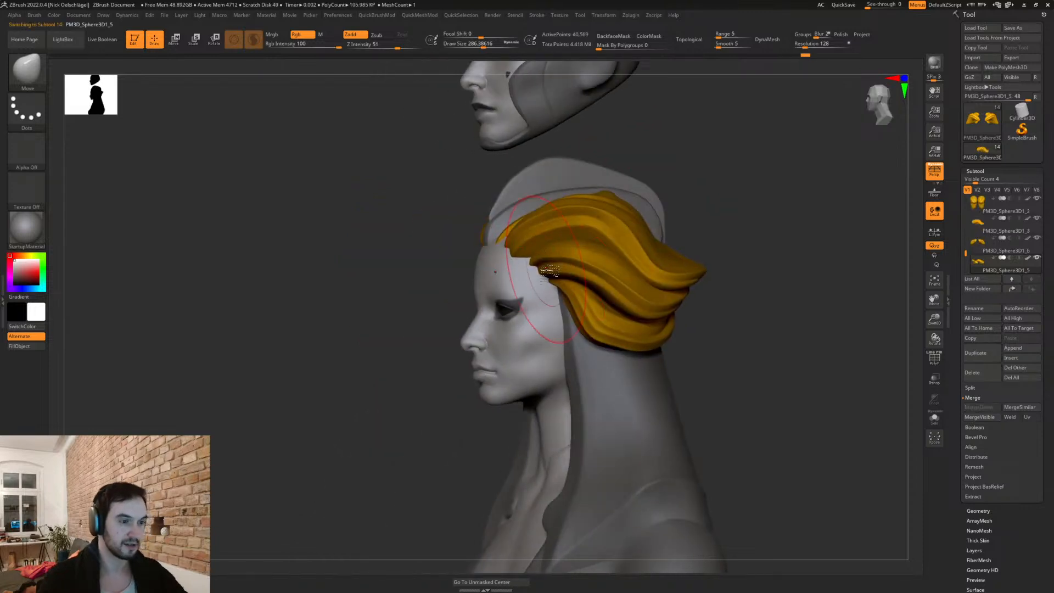
pyautogui.moveTo(532, 262)
pyautogui.mouseDown()
pyautogui.moveTo(520, 266)
pyautogui.moveTo(549, 284)
pyautogui.moveTo(538, 281)
pyautogui.mouseUp()
pyautogui.keyDown('alt'); pyautogui.click(563, 287); pyautogui.keyUp('alt')
pyautogui.moveTo(441, 295); pyautogui.dragTo(587, 287)
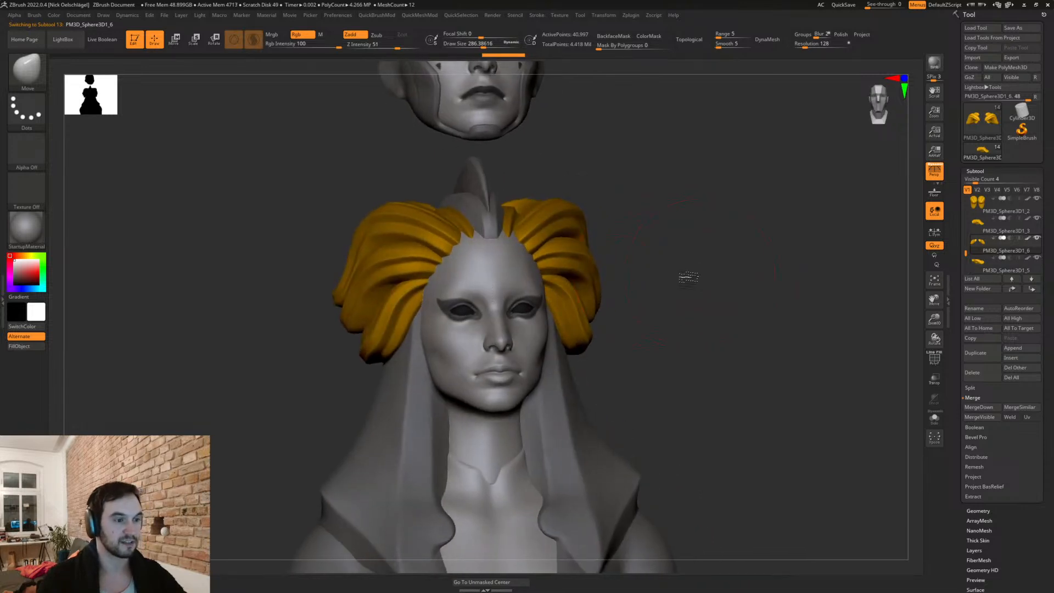
pyautogui.keyDown('shift'); pyautogui.moveTo(694, 276); pyautogui.dragTo(680, 309); pyautogui.keyUp('shift')
pyautogui.moveTo(591, 213)
pyautogui.mouseDown()
pyautogui.moveTo(642, 196)
pyautogui.moveTo(648, 212)
pyautogui.mouseUp()
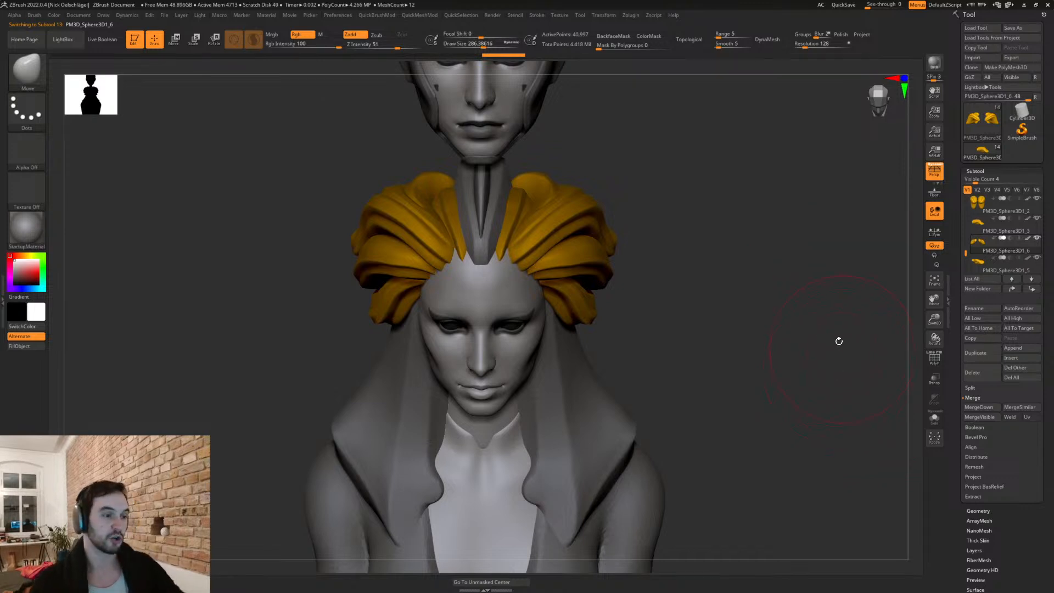
pyautogui.moveTo(696, 301); pyautogui.dragTo(577, 219)
# Step: Duplicate the top yellow headdress pair and ready the copy for moving
pyautogui.keyDown('alt'); pyautogui.click(573, 226); pyautogui.keyUp('alt')
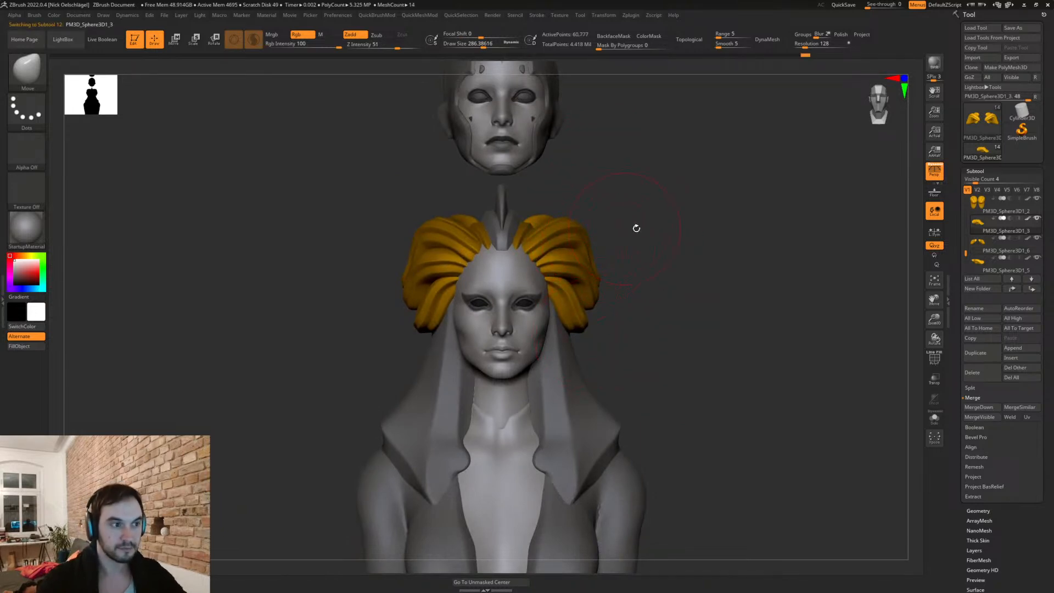
pyautogui.keyDown('alt'); pyautogui.moveTo(628, 228); pyautogui.dragTo(604, 264); pyautogui.keyUp('alt')
pyautogui.click(975, 353)
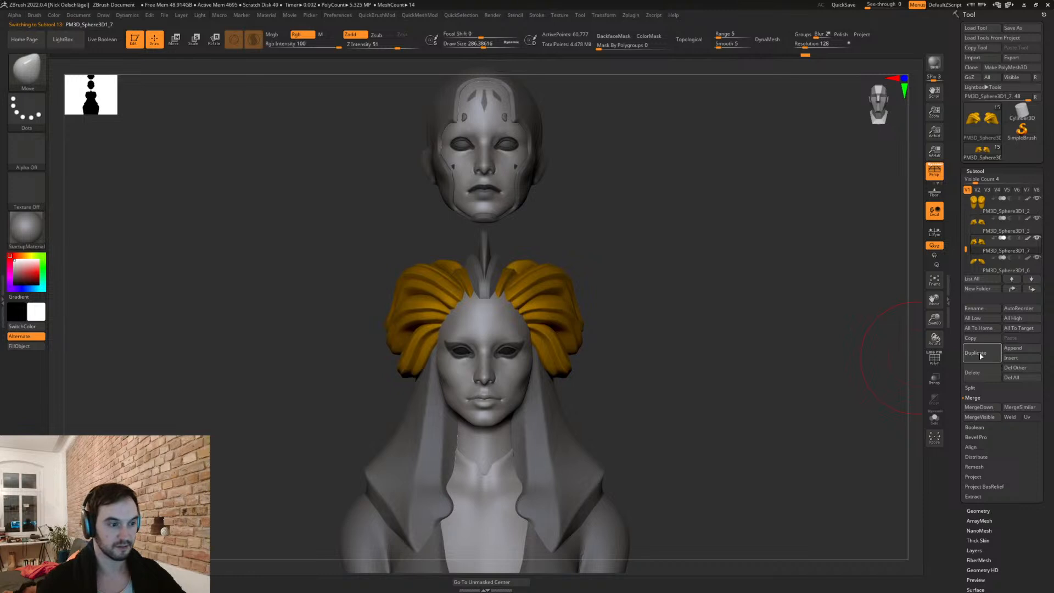
pyautogui.press('w')
pyautogui.keyDown('alt'); pyautogui.moveTo(643, 348); pyautogui.dragTo(645, 309); pyautogui.keyUp('alt')
pyautogui.moveTo(577, 266)
pyautogui.mouseDown()
pyautogui.moveTo(623, 269)
pyautogui.moveTo(621, 417)
pyautogui.moveTo(633, 383)
pyautogui.moveTo(646, 380)
pyautogui.mouseUp()
pyautogui.hotkey('ctrl', 'z')
pyautogui.hotkey('ctrl', 'z')
pyautogui.hotkey('ctrl', 'z')
pyautogui.hotkey('ctrl', 'z')
# Step: Move and rotate the duplicated yellow pair down behind the shoulders with the gizmo
pyautogui.moveTo(768, 378); pyautogui.dragTo(795, 366)
pyautogui.moveTo(724, 361); pyautogui.dragTo(470, 452)
pyautogui.moveTo(760, 328); pyautogui.dragTo(753, 329)
pyautogui.moveTo(472, 439); pyautogui.dragTo(519, 433)
pyautogui.moveTo(617, 414)
pyautogui.keyDown('alt'); pyautogui.mouseDown()
pyautogui.moveTo(753, 407)
pyautogui.moveTo(714, 370)
pyautogui.moveTo(730, 402)
pyautogui.moveTo(694, 411)
pyautogui.moveTo(659, 395)
pyautogui.moveTo(694, 377)
pyautogui.moveTo(664, 377)
pyautogui.mouseUp(); pyautogui.keyUp('alt')
# Step: Pull the duplicated yellow pieces around the backs of the shoulders with the Move brush at a draw size of about 251
pyautogui.press('q')
pyautogui.press('s')
pyautogui.press('s')
pyautogui.moveTo(430, 327); pyautogui.dragTo(428, 328)
pyautogui.press('b')
pyautogui.press('m')
pyautogui.press('v')
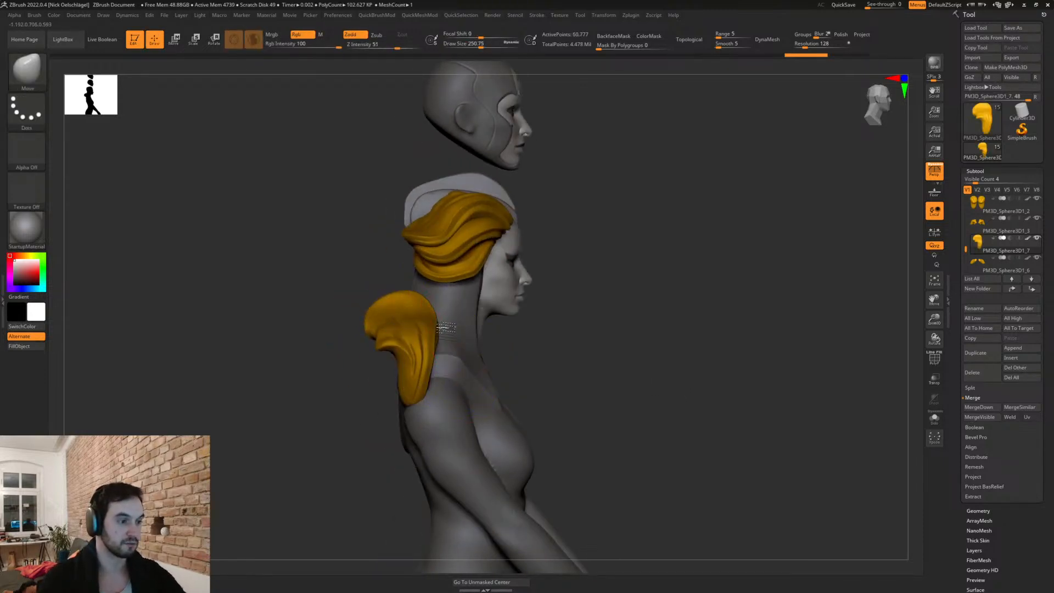
pyautogui.moveTo(546, 360)
pyautogui.mouseDown()
pyautogui.moveTo(431, 329)
pyautogui.moveTo(441, 330)
pyautogui.mouseUp()
pyautogui.moveTo(437, 380); pyautogui.dragTo(426, 391)
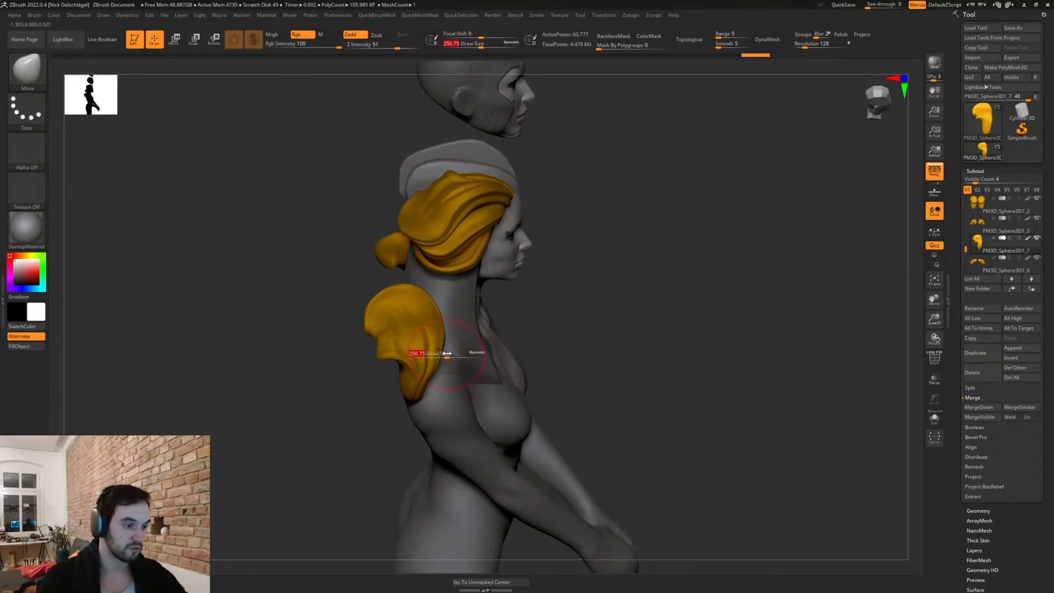
# Step: Reshape the yellow shoulder pieces with a resized Move brush and smooth away their grooves
pyautogui.press('s')
pyautogui.moveTo(445, 353); pyautogui.dragTo(440, 353)
pyautogui.moveTo(555, 340)
pyautogui.mouseDown()
pyautogui.moveTo(558, 305)
pyautogui.moveTo(565, 309)
pyautogui.mouseUp()
pyautogui.press('s')
pyautogui.moveTo(554, 325); pyautogui.dragTo(558, 325)
pyautogui.moveTo(386, 351)
pyautogui.keyDown('shift'); pyautogui.mouseDown()
pyautogui.moveTo(396, 346)
pyautogui.moveTo(383, 311)
pyautogui.mouseUp(); pyautogui.keyUp('shift')
pyautogui.keyDown('shift'); pyautogui.moveTo(553, 343); pyautogui.dragTo(532, 351); pyautogui.keyUp('shift')
pyautogui.press('s')
pyautogui.moveTo(382, 344); pyautogui.dragTo(406, 324)
pyautogui.press('s')
# Step: Form the shoulder pieces into smooth pauldrons that hug the upper arms and taper to upward-pointing tips beside the hood
pyautogui.moveTo(383, 329)
pyautogui.mouseDown()
pyautogui.moveTo(387, 359)
pyautogui.moveTo(362, 357)
pyautogui.moveTo(375, 358)
pyautogui.moveTo(380, 391)
pyautogui.mouseUp()
pyautogui.moveTo(332, 354)
pyautogui.keyDown('shift'); pyautogui.mouseDown()
pyautogui.moveTo(380, 366)
pyautogui.moveTo(406, 359)
pyautogui.moveTo(361, 363)
pyautogui.moveTo(417, 387)
pyautogui.moveTo(350, 390)
pyautogui.mouseUp(); pyautogui.keyUp('shift')
pyautogui.press('s')
pyautogui.moveTo(325, 400); pyautogui.dragTo(382, 396)
pyautogui.moveTo(335, 380); pyautogui.dragTo(319, 382)
pyautogui.moveTo(349, 404); pyautogui.dragTo(341, 415)
pyautogui.moveTo(330, 360); pyautogui.dragTo(323, 361)
pyautogui.moveTo(366, 411); pyautogui.dragTo(364, 432)
pyautogui.moveTo(339, 389); pyautogui.dragTo(331, 389)
pyautogui.moveTo(418, 377)
pyautogui.keyDown('shift'); pyautogui.mouseDown()
pyautogui.moveTo(371, 391)
pyautogui.moveTo(336, 370)
pyautogui.moveTo(358, 346)
pyautogui.mouseUp(); pyautogui.keyUp('shift')
pyautogui.moveTo(337, 384); pyautogui.dragTo(341, 379)
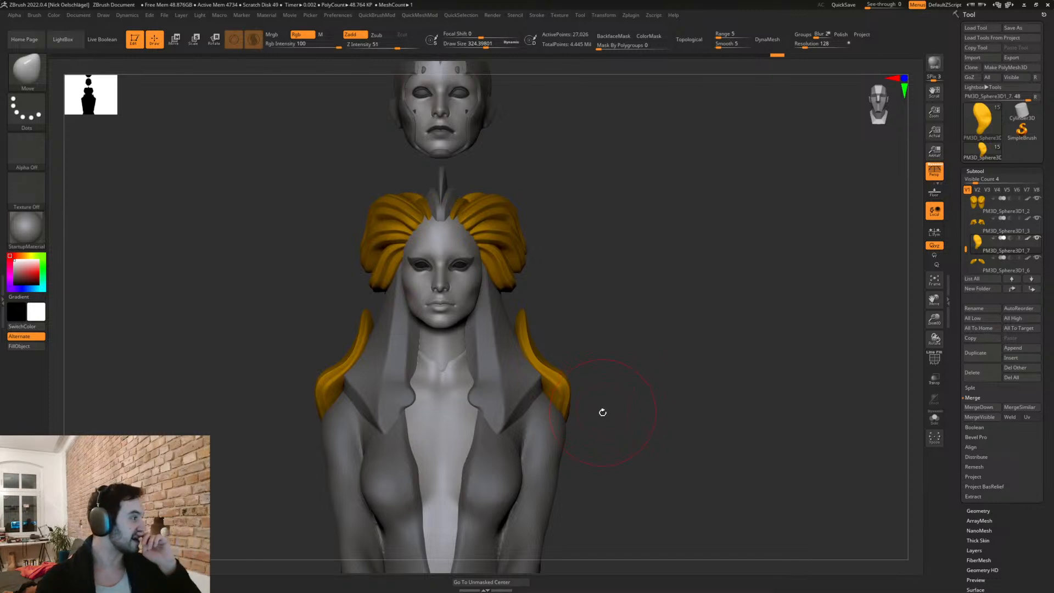
# Step: Select the top yellow headdress pair and raise it with the gizmo onto the crown of the middle head
pyautogui.moveTo(642, 342); pyautogui.dragTo(661, 379)
pyautogui.moveTo(608, 306); pyautogui.dragTo(606, 316)
pyautogui.moveTo(693, 472); pyautogui.dragTo(698, 500)
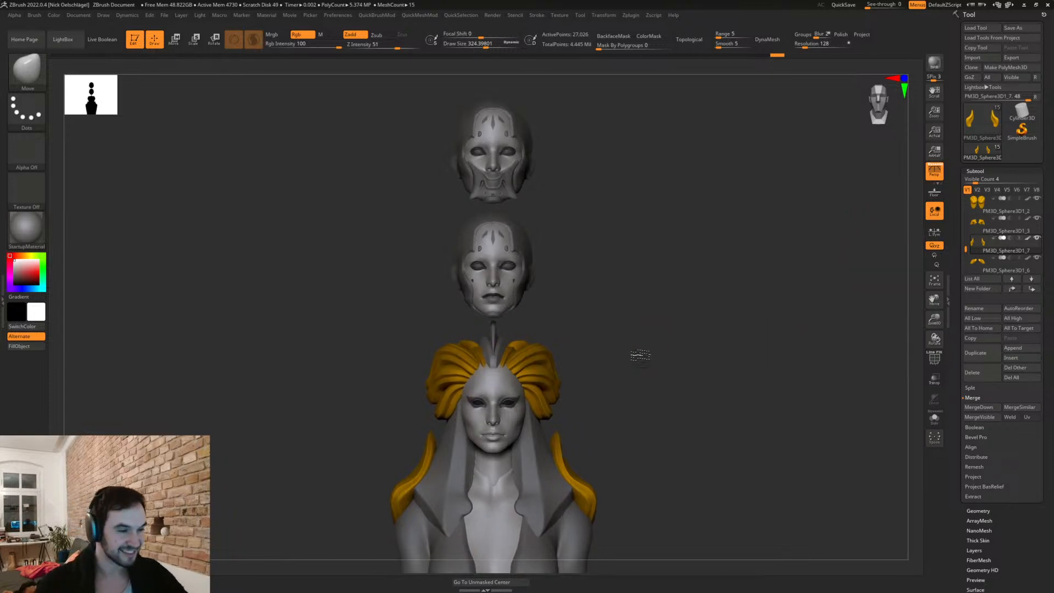
pyautogui.keyDown('alt'); pyautogui.click(551, 381); pyautogui.keyUp('alt')
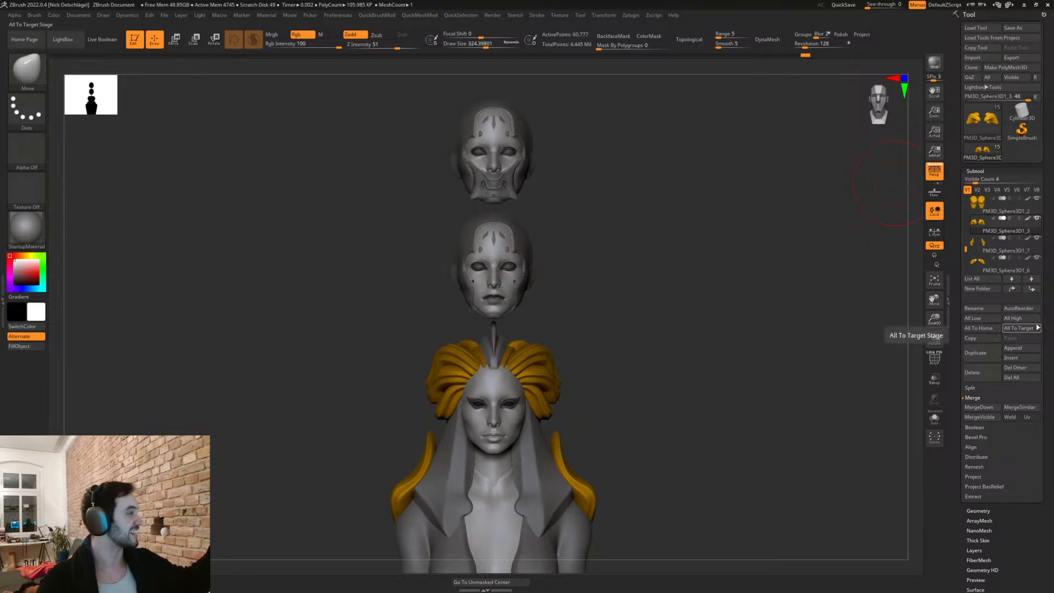
pyautogui.press('w')
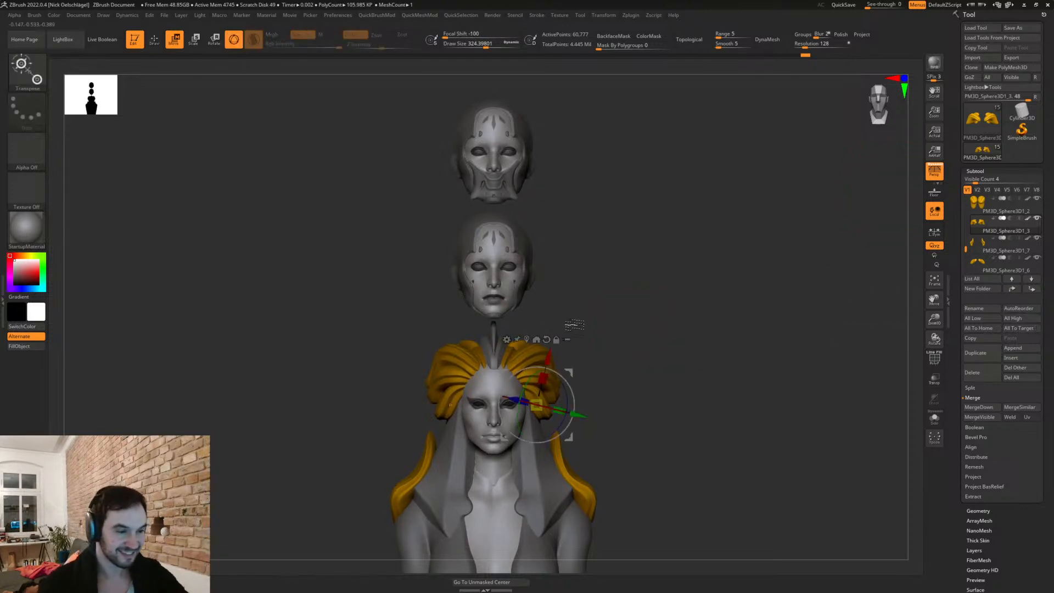
pyautogui.moveTo(579, 351); pyautogui.dragTo(566, 248)
pyautogui.moveTo(632, 249)
pyautogui.keyDown('shift'); pyautogui.mouseDown()
pyautogui.moveTo(589, 257)
pyautogui.moveTo(589, 243)
pyautogui.moveTo(616, 292)
pyautogui.moveTo(605, 244)
pyautogui.moveTo(592, 253)
pyautogui.moveTo(584, 208)
pyautogui.mouseUp(); pyautogui.keyUp('shift')
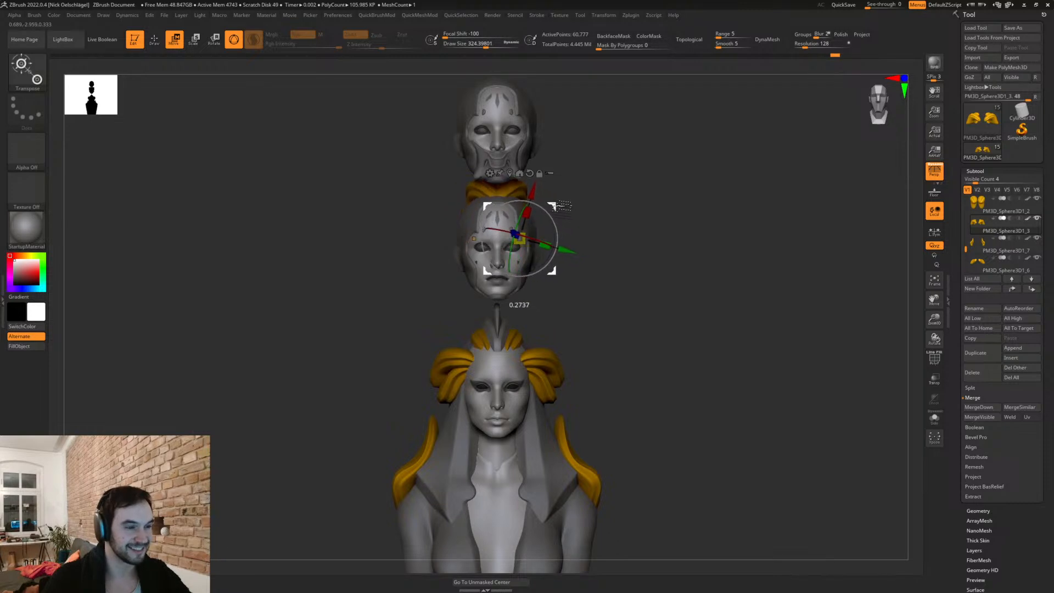
pyautogui.keyDown('shift'); pyautogui.moveTo(560, 205); pyautogui.dragTo(578, 188); pyautogui.keyUp('shift')
pyautogui.moveTo(631, 251); pyautogui.dragTo(628, 286)
pyautogui.moveTo(551, 201); pyautogui.dragTo(552, 200)
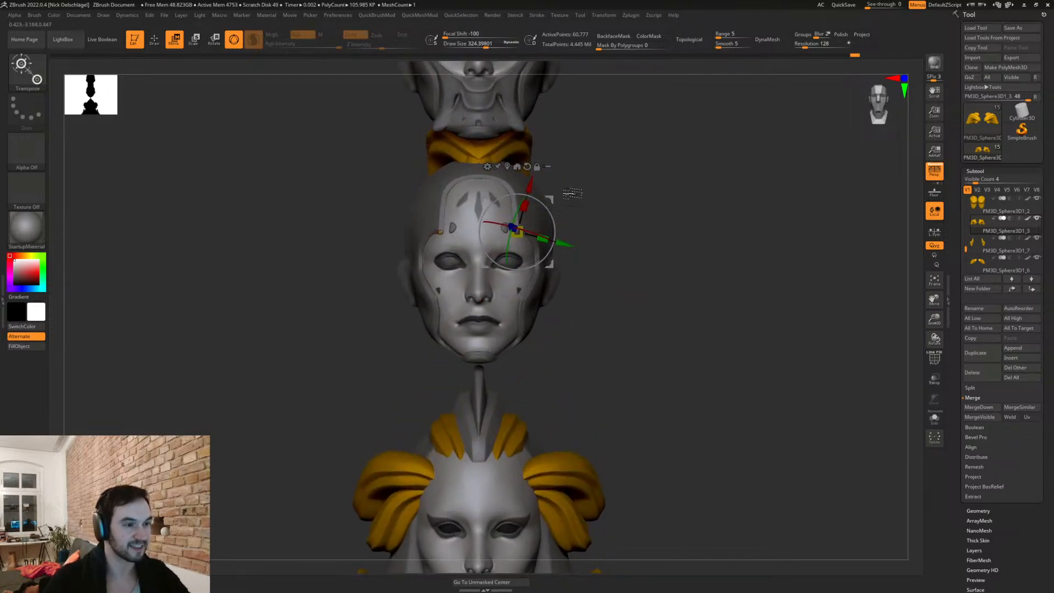
pyautogui.keyDown('alt'); pyautogui.moveTo(735, 238); pyautogui.dragTo(719, 331); pyautogui.keyUp('alt')
# Step: Merge the topmost head with the subtool below it and move the merged head further up
pyautogui.keyDown('alt'); pyautogui.click(490, 205); pyautogui.keyUp('alt')
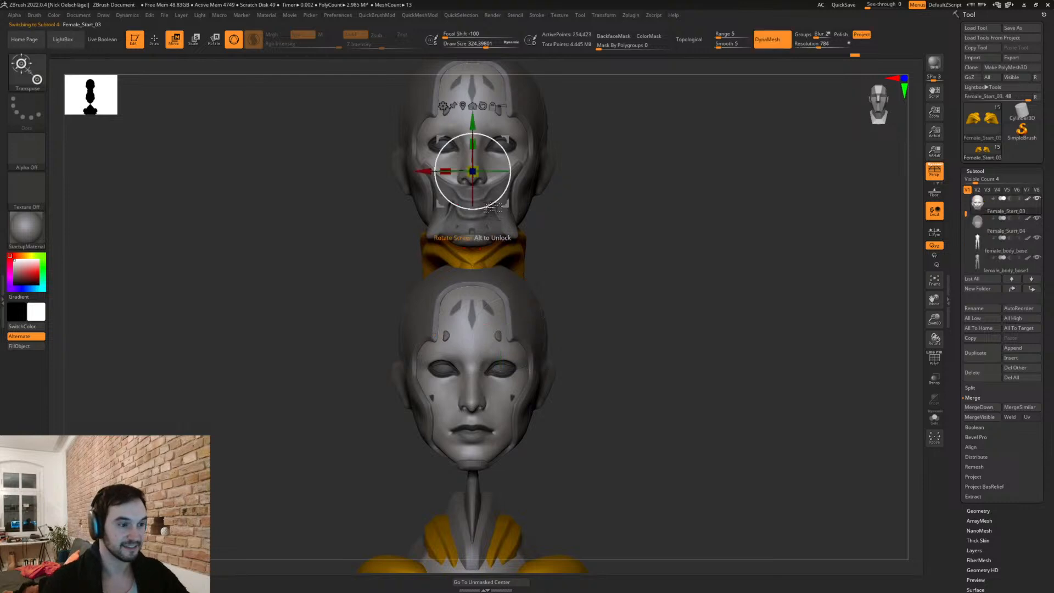
pyautogui.keyDown('alt'); pyautogui.moveTo(552, 168); pyautogui.dragTo(568, 219); pyautogui.keyUp('alt')
pyautogui.moveTo(488, 170); pyautogui.dragTo(488, 143)
pyautogui.hotkey('ctrl', 'z')
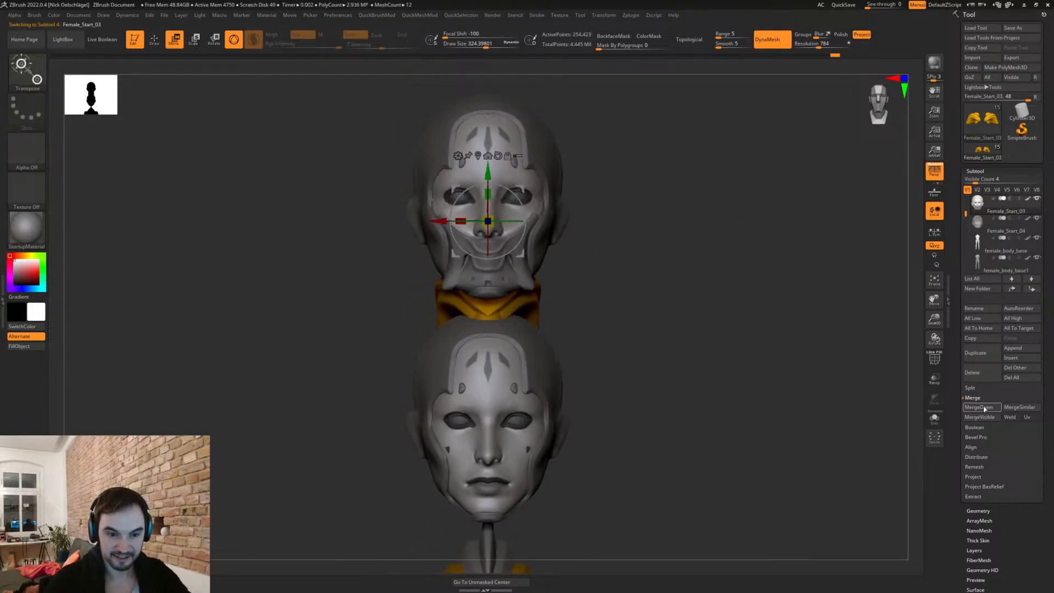
pyautogui.click(968, 408)
pyautogui.click(909, 424)
pyautogui.moveTo(488, 173); pyautogui.dragTo(494, 89)
# Step: Select the yellow crest on the middle head and remesh it with DynaMesh at resolution 272
pyautogui.keyDown('alt'); pyautogui.click(533, 298); pyautogui.keyUp('alt')
pyautogui.moveTo(533, 298); pyautogui.dragTo(550, 305, button='right')
pyautogui.press('shift')
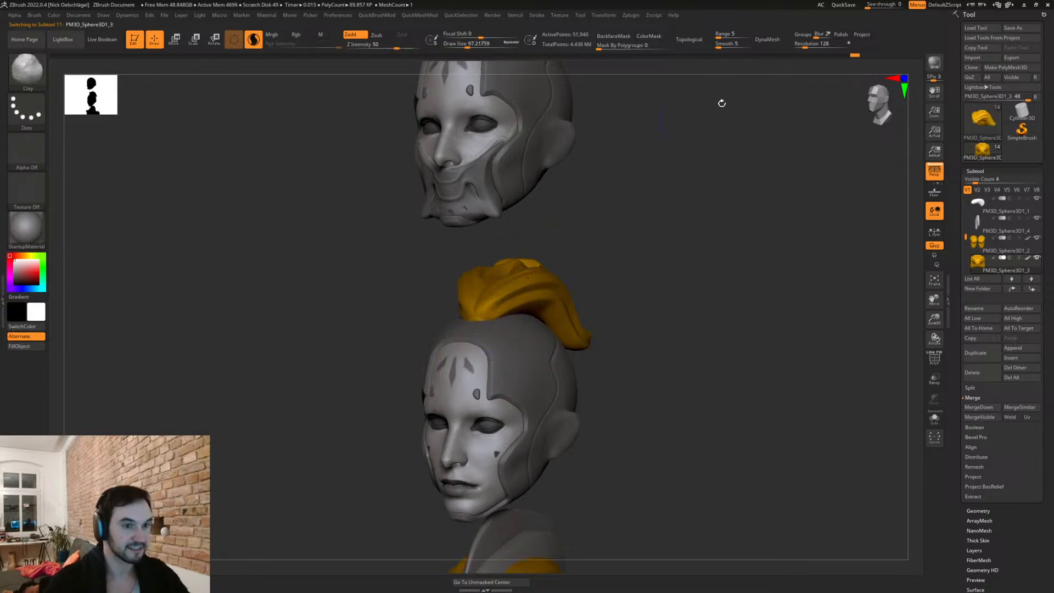
pyautogui.moveTo(807, 46); pyautogui.dragTo(812, 46)
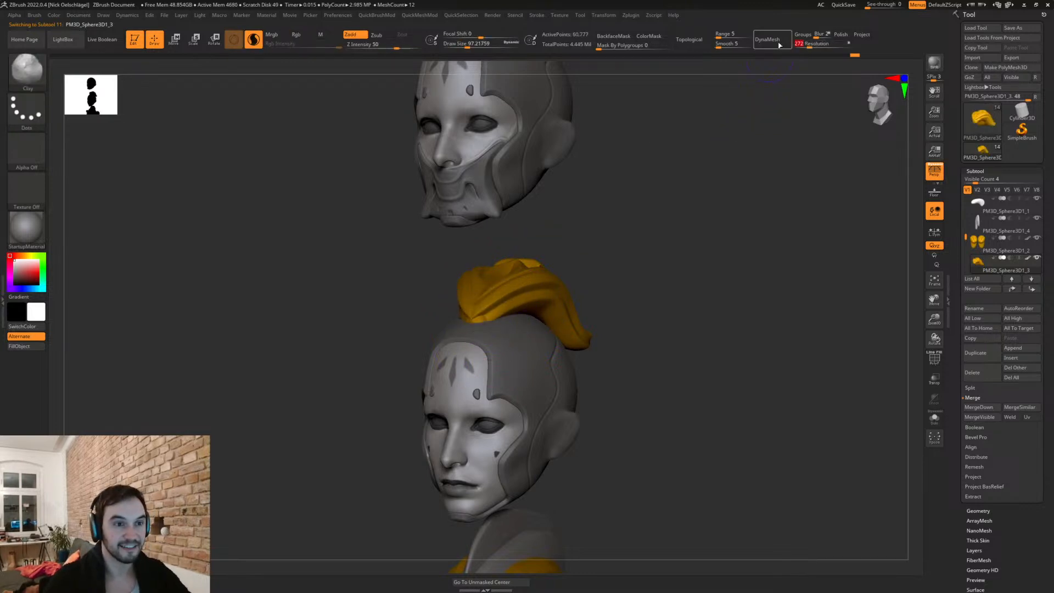
pyautogui.click(771, 39)
pyautogui.moveTo(670, 212)
pyautogui.mouseDown()
pyautogui.moveTo(661, 249)
pyautogui.moveTo(483, 330)
pyautogui.mouseUp()
# Step: Reshape the front and rear of the yellow crest on the middle head with the Move brush
pyautogui.press('b')
pyautogui.press('m')
pyautogui.press('v')
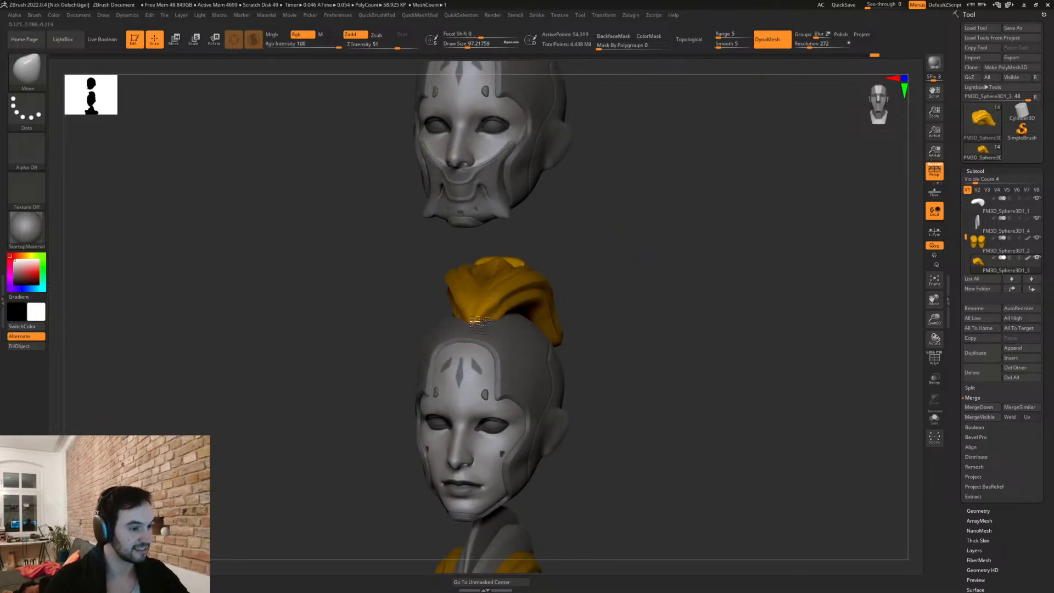
pyautogui.moveTo(573, 261); pyautogui.dragTo(485, 307)
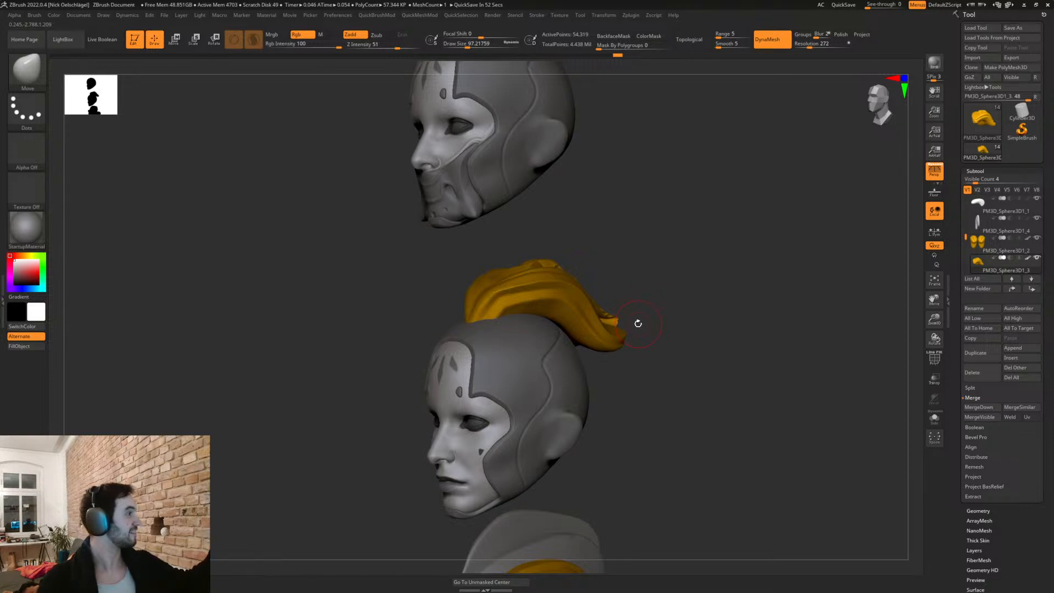
pyautogui.moveTo(617, 277); pyautogui.dragTo(599, 294)
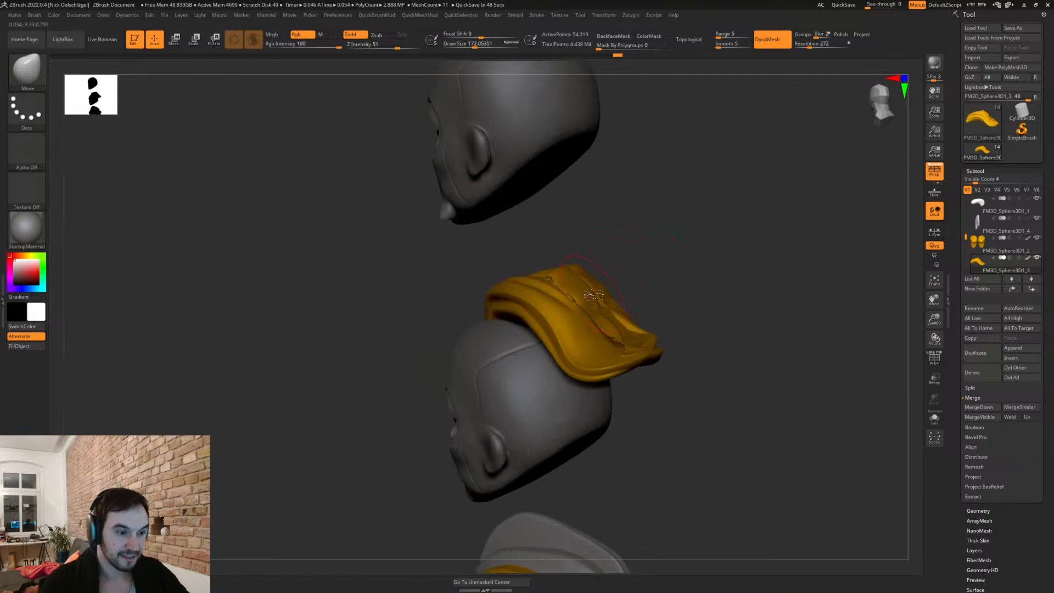
pyautogui.moveTo(677, 348); pyautogui.dragTo(664, 344)
pyautogui.moveTo(587, 302); pyautogui.dragTo(613, 313)
# Step: Pull the yellow crest into an arched plume that curves down behind the middle head
pyautogui.moveTo(565, 283); pyautogui.dragTo(566, 255)
pyautogui.moveTo(638, 274); pyautogui.dragTo(668, 232)
pyautogui.moveTo(511, 285); pyautogui.dragTo(491, 269)
pyautogui.moveTo(563, 325); pyautogui.dragTo(607, 291)
pyautogui.moveTo(485, 275); pyautogui.dragTo(480, 271)
pyautogui.moveTo(571, 326)
pyautogui.mouseDown()
pyautogui.moveTo(541, 328)
pyautogui.moveTo(543, 319)
pyautogui.moveTo(595, 369)
pyautogui.moveTo(563, 393)
pyautogui.moveTo(567, 314)
pyautogui.moveTo(549, 312)
pyautogui.moveTo(572, 313)
pyautogui.moveTo(575, 299)
pyautogui.moveTo(549, 307)
pyautogui.moveTo(534, 279)
pyautogui.mouseUp()
# Step: Undo the last pulls on the plume and set the Move brush's draw size to about 120
pyautogui.press(']')
pyautogui.press(']')
pyautogui.hotkey('ctrl', 'z')
pyautogui.hotkey('ctrl', 'z')
pyautogui.hotkey('ctrl', 'z')
pyautogui.press('s')
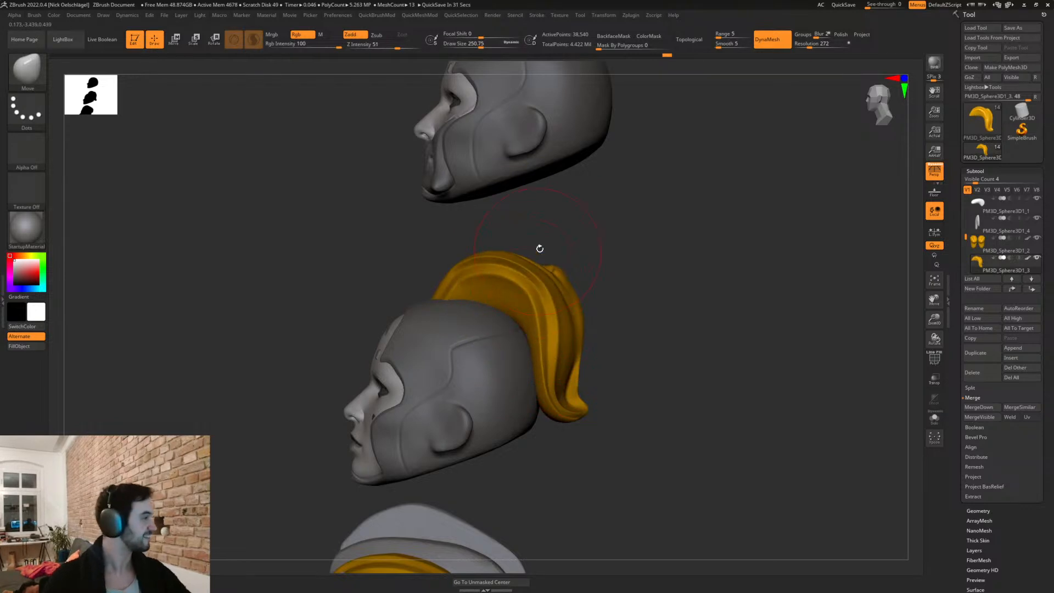
pyautogui.moveTo(629, 363)
pyautogui.mouseDown()
pyautogui.moveTo(599, 365)
pyautogui.moveTo(590, 355)
pyautogui.moveTo(606, 403)
pyautogui.mouseUp()
pyautogui.hotkey('ctrl', 'z')
pyautogui.press('s')
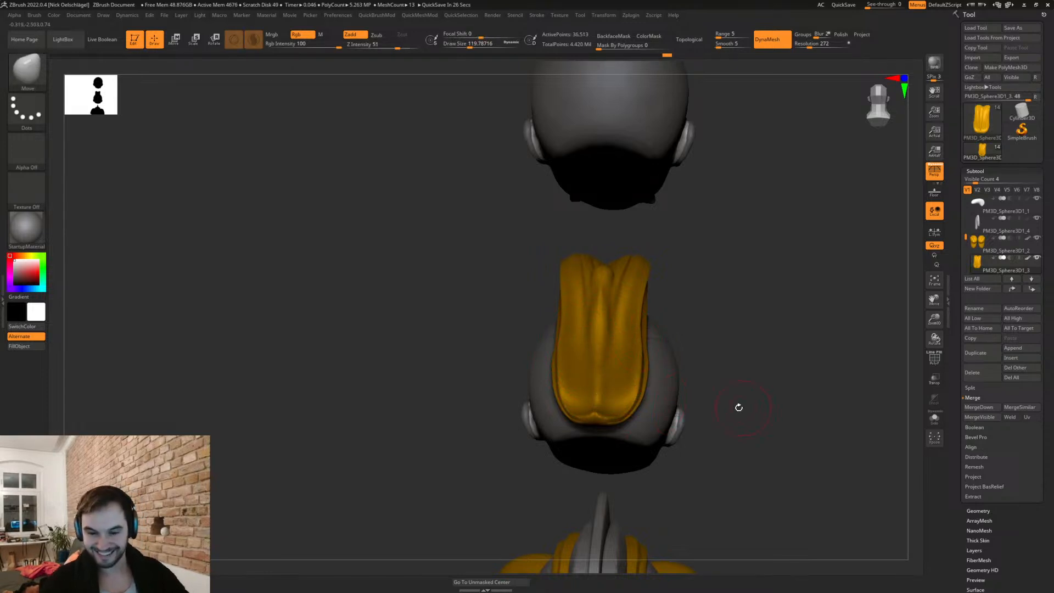
# Step: Nudge and smooth the plume's upper edge with the Move brush at a draw size of about 90
pyautogui.moveTo(744, 339)
pyautogui.mouseDown()
pyautogui.moveTo(778, 324)
pyautogui.moveTo(770, 302)
pyautogui.moveTo(699, 304)
pyautogui.mouseUp()
pyautogui.press('s')
pyautogui.moveTo(561, 267); pyautogui.dragTo(558, 267)
pyautogui.keyDown('shift'); pyautogui.moveTo(559, 267); pyautogui.dragTo(622, 268); pyautogui.keyUp('shift')
pyautogui.moveTo(713, 285)
pyautogui.mouseDown()
pyautogui.moveTo(749, 298)
pyautogui.moveTo(772, 357)
pyautogui.moveTo(608, 325)
pyautogui.mouseUp()
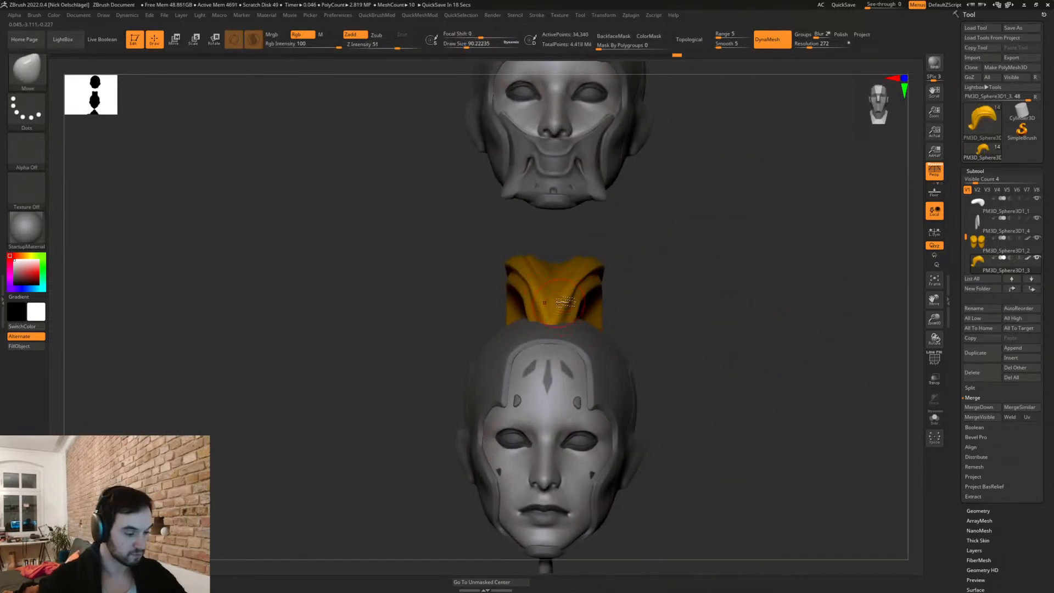
# Step: Carve creases down the front of the yellow plume with the DamStandard brush
pyautogui.press('b')
pyautogui.press('d')
pyautogui.press('s')
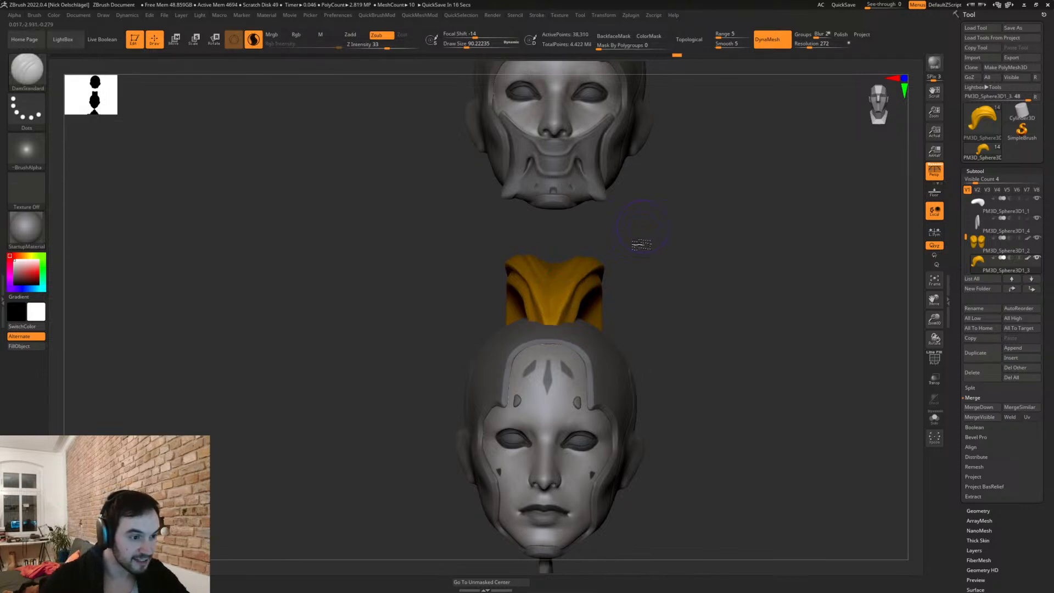
pyautogui.moveTo(638, 234); pyautogui.dragTo(604, 258)
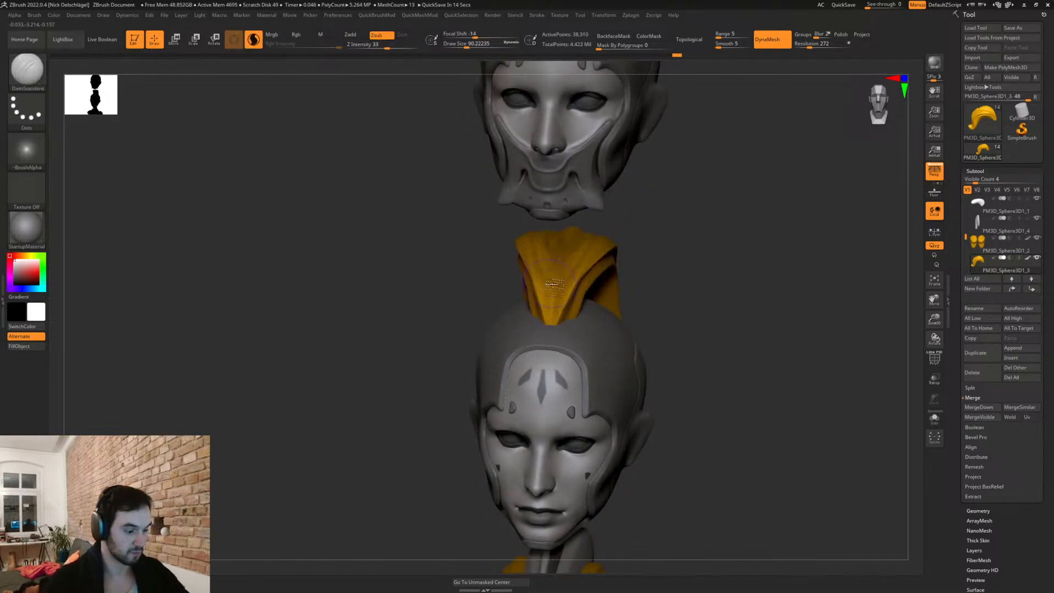
pyautogui.moveTo(556, 301); pyautogui.dragTo(554, 317)
pyautogui.moveTo(561, 258); pyautogui.dragTo(555, 269)
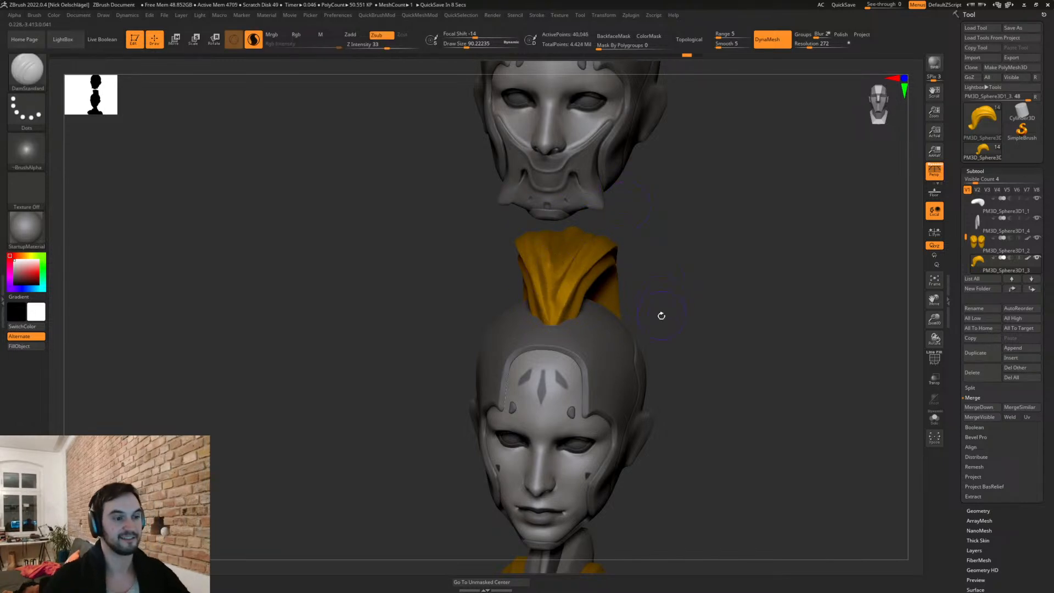
pyautogui.keyDown('shift'); pyautogui.moveTo(679, 322); pyautogui.dragTo(639, 423); pyautogui.keyUp('shift')
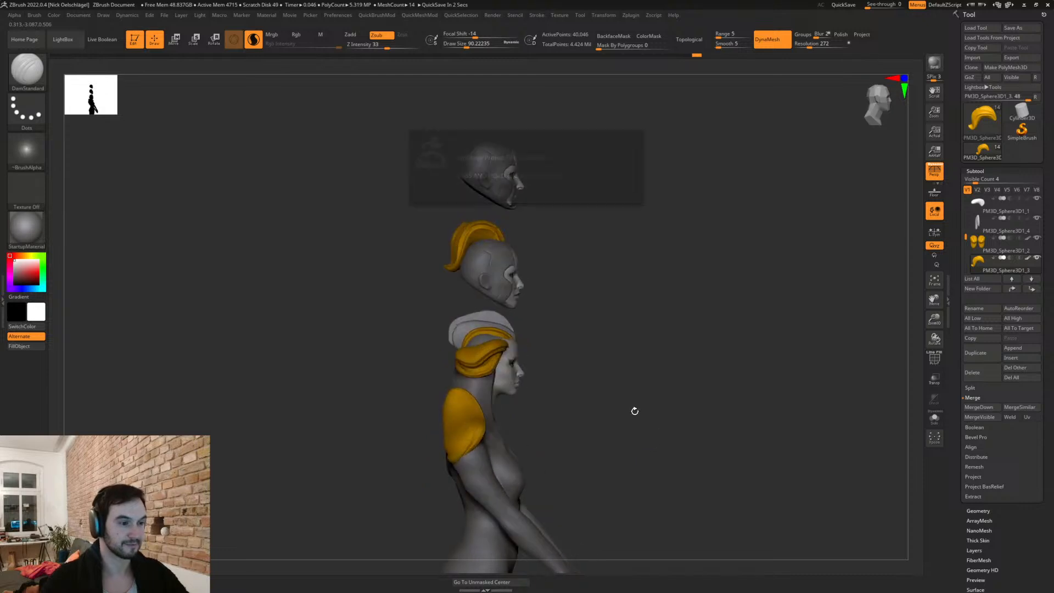
pyautogui.keyDown('alt'); pyautogui.moveTo(556, 224); pyautogui.dragTo(548, 315); pyautogui.keyUp('alt')
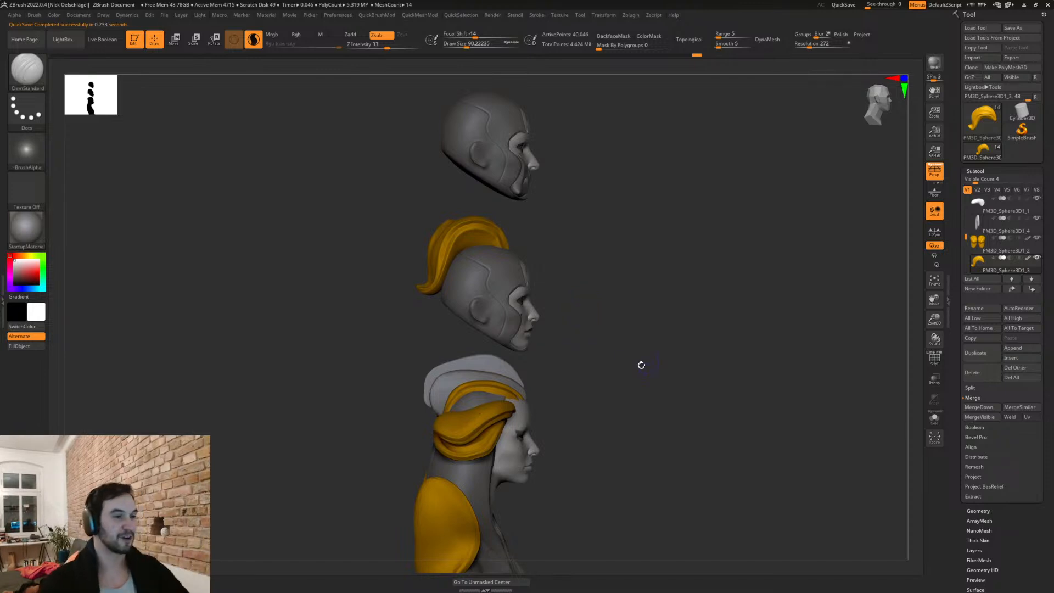
# Step: Reshape the side and lower edge of the middle head's yellow plume with the Move brush at a draw size of about 80
pyautogui.press('b')
pyautogui.press('m')
pyautogui.press('v')
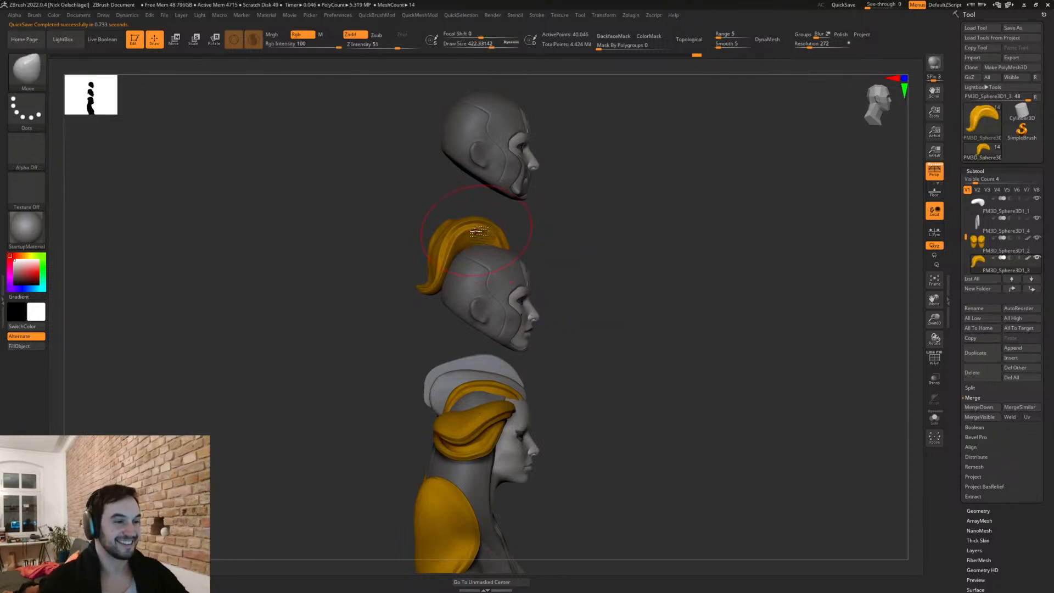
pyautogui.moveTo(476, 234)
pyautogui.mouseDown(button='right')
pyautogui.moveTo(544, 230)
pyautogui.moveTo(507, 234)
pyautogui.moveTo(531, 235)
pyautogui.mouseUp(button='right')
pyautogui.press('[')
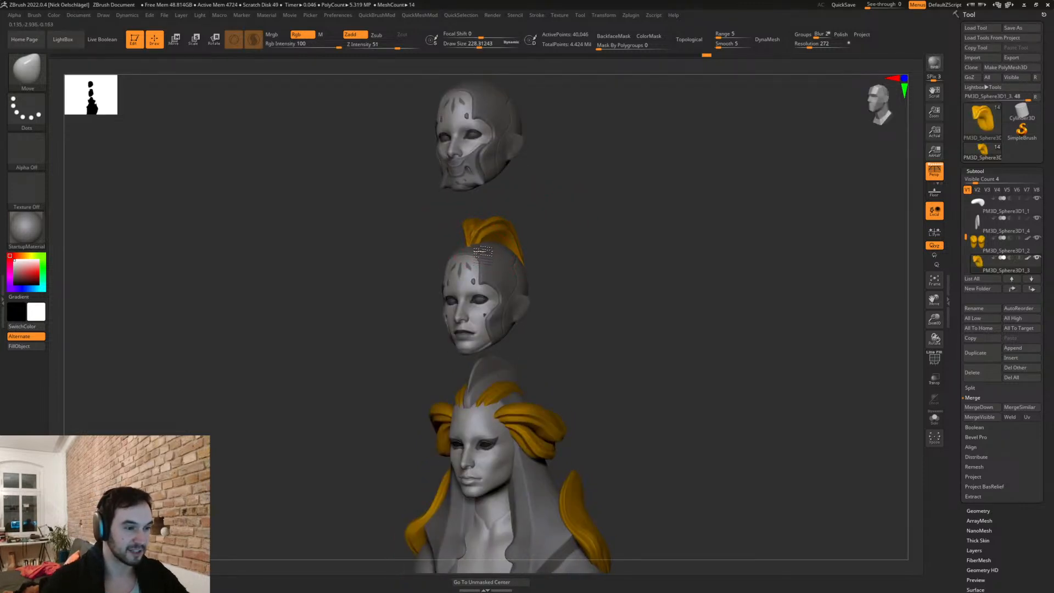
pyautogui.press('[')
pyautogui.keyDown('ctrl'); pyautogui.moveTo(541, 235); pyautogui.dragTo(498, 260, button='right'); pyautogui.keyUp('ctrl')
pyautogui.press('[')
pyautogui.press('[')
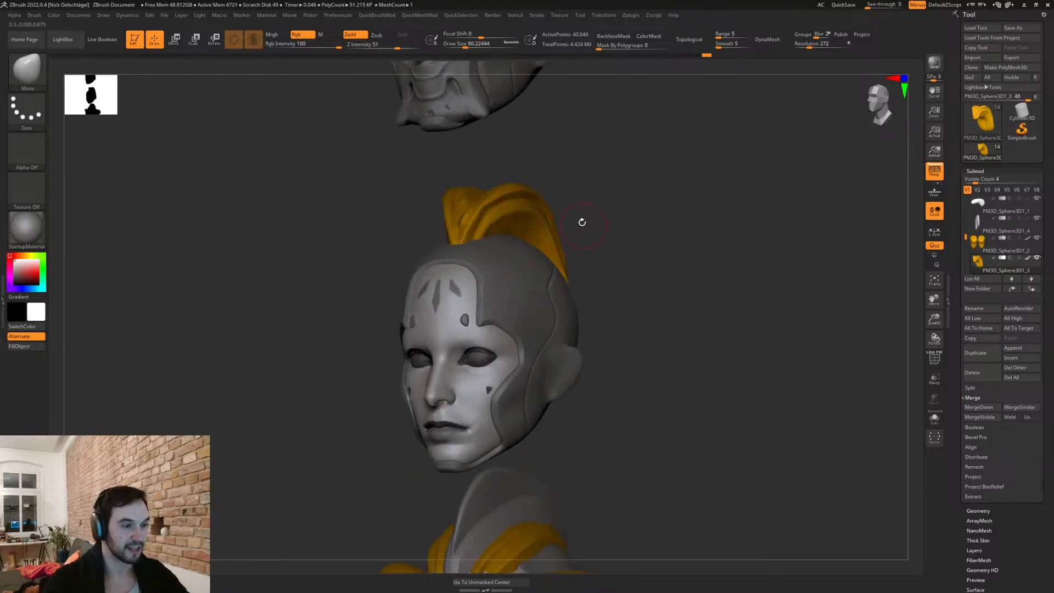
pyautogui.moveTo(581, 224); pyautogui.dragTo(487, 233)
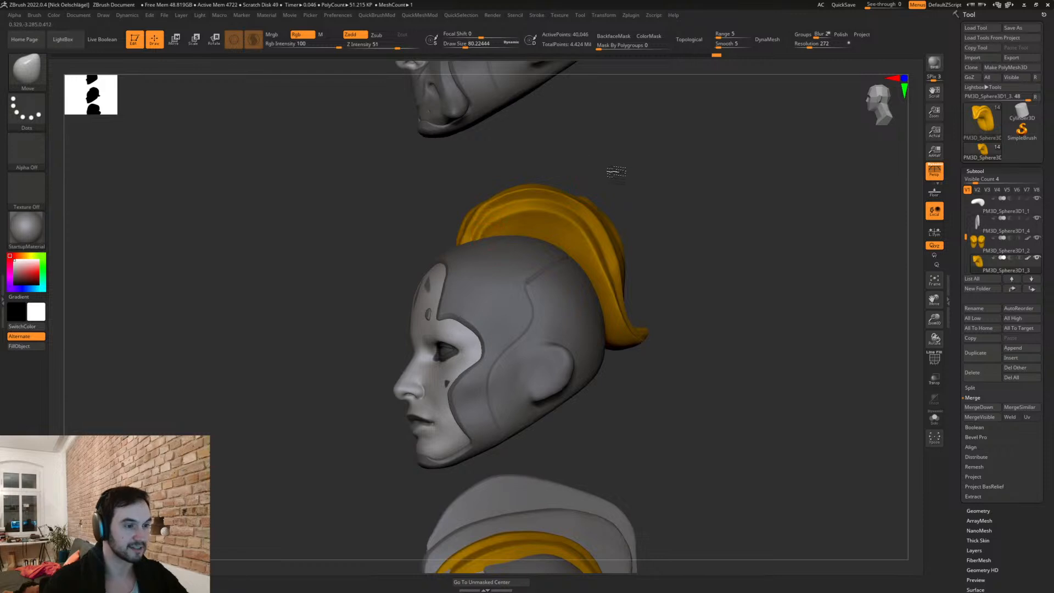
pyautogui.moveTo(604, 166); pyautogui.dragTo(635, 182)
pyautogui.moveTo(522, 230); pyautogui.dragTo(525, 205)
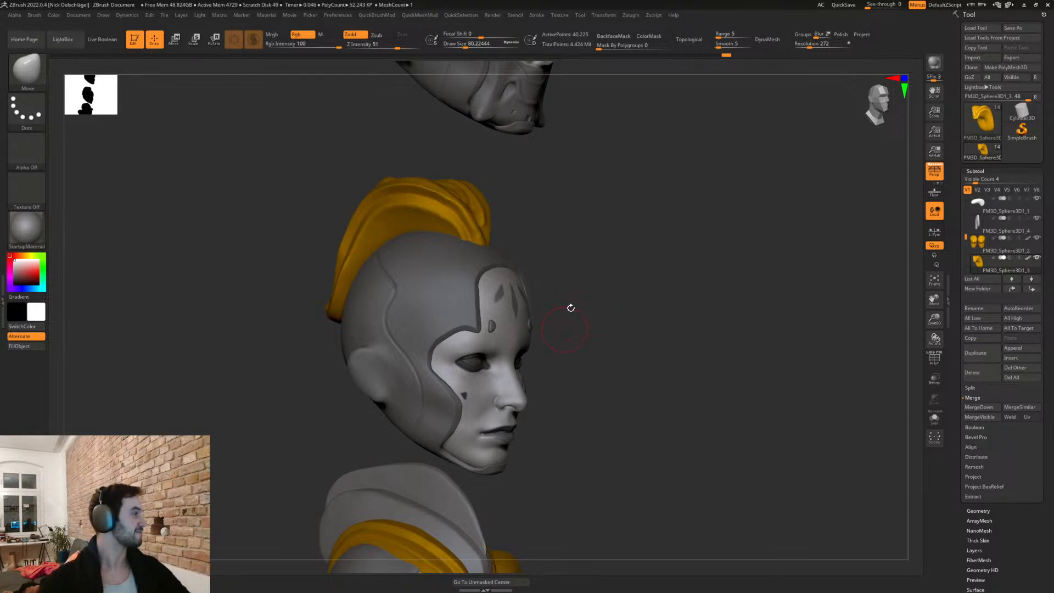
# Step: Flatten the hollow side of the middle head's plume with the TrimDynamic brush and smooth it
pyautogui.moveTo(565, 325)
pyautogui.mouseDown()
pyautogui.moveTo(619, 311)
pyautogui.moveTo(569, 229)
pyautogui.moveTo(607, 274)
pyautogui.mouseUp()
pyautogui.press('b')
pyautogui.press('t')
pyautogui.press('d')
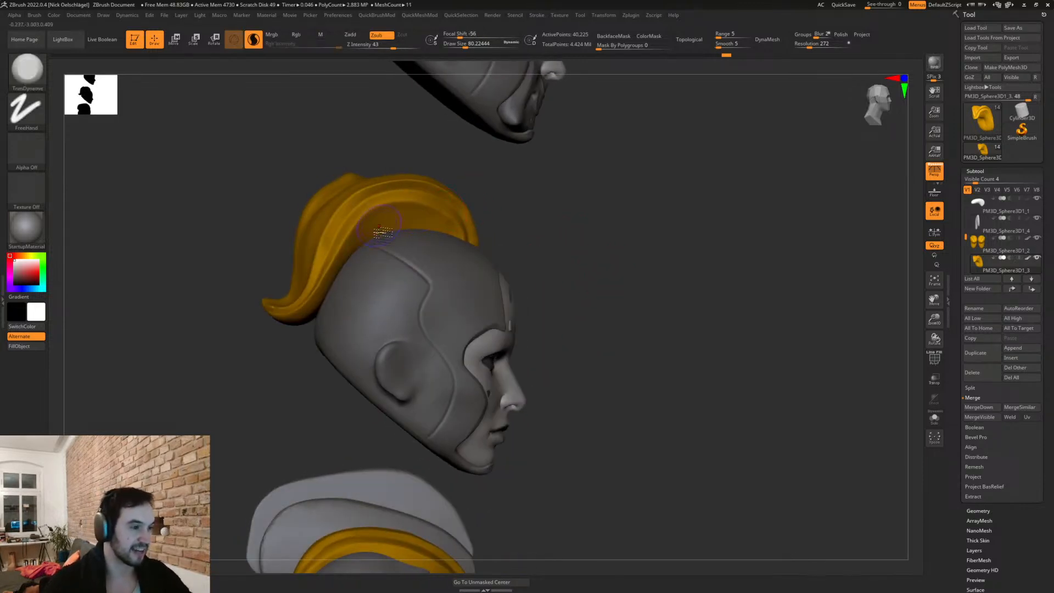
pyautogui.moveTo(437, 231)
pyautogui.mouseDown()
pyautogui.moveTo(380, 240)
pyautogui.moveTo(337, 299)
pyautogui.mouseUp()
pyautogui.moveTo(570, 246); pyautogui.dragTo(529, 244)
pyautogui.moveTo(403, 227)
pyautogui.keyDown('shift'); pyautogui.mouseDown()
pyautogui.moveTo(421, 229)
pyautogui.moveTo(370, 251)
pyautogui.moveTo(351, 277)
pyautogui.mouseUp(); pyautogui.keyUp('shift')
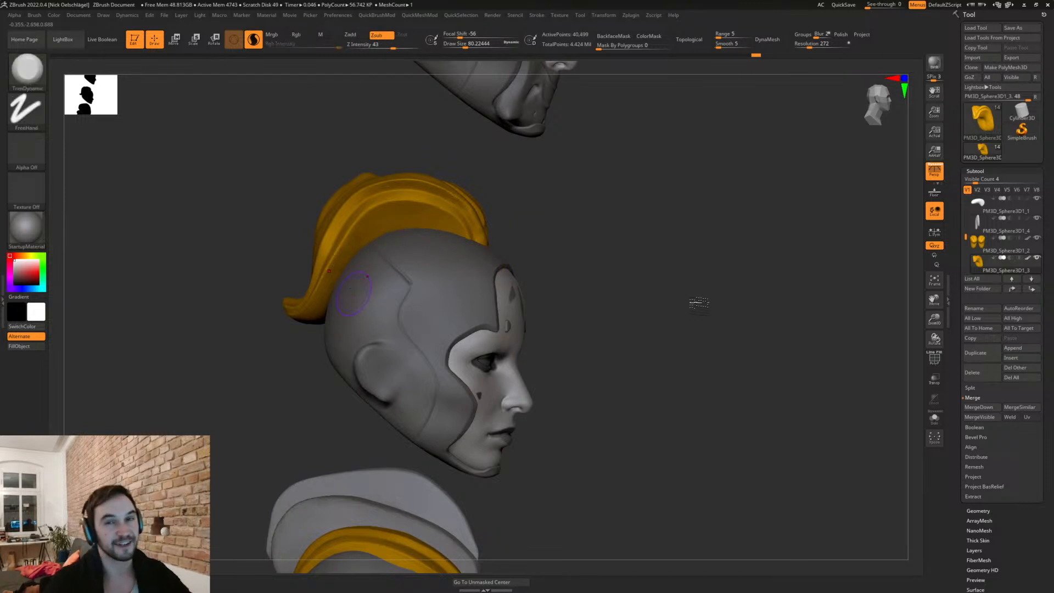
# Step: Adjust the front base of the middle head's plume with the Move brush
pyautogui.moveTo(637, 318); pyautogui.dragTo(563, 247)
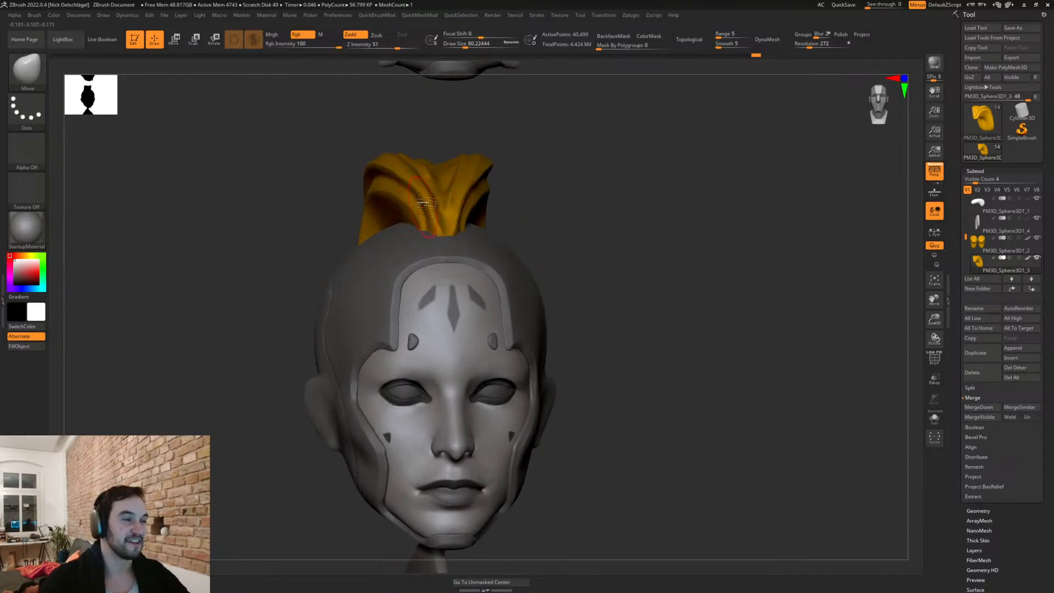
pyautogui.moveTo(546, 224); pyautogui.dragTo(428, 240)
pyautogui.moveTo(516, 230); pyautogui.dragTo(558, 238)
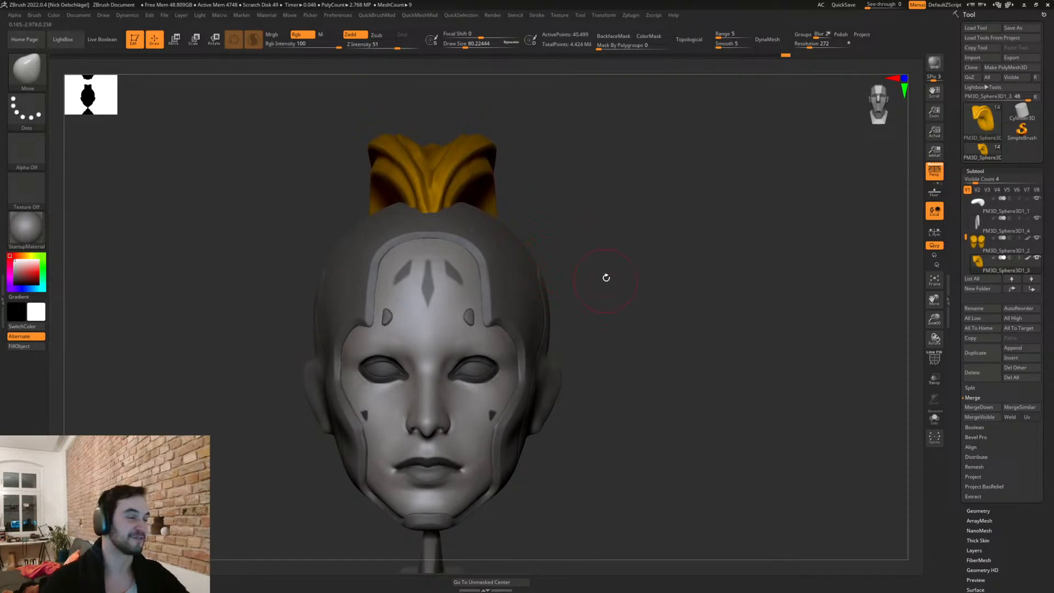
# Step: Reset the gizmo's orientation and duplicate the middle head's plume straight up onto the top head
pyautogui.keyDown('alt'); pyautogui.moveTo(656, 388); pyautogui.dragTo(640, 407); pyautogui.keyUp('alt')
pyautogui.press('w')
pyautogui.moveTo(555, 300); pyautogui.dragTo(611, 276)
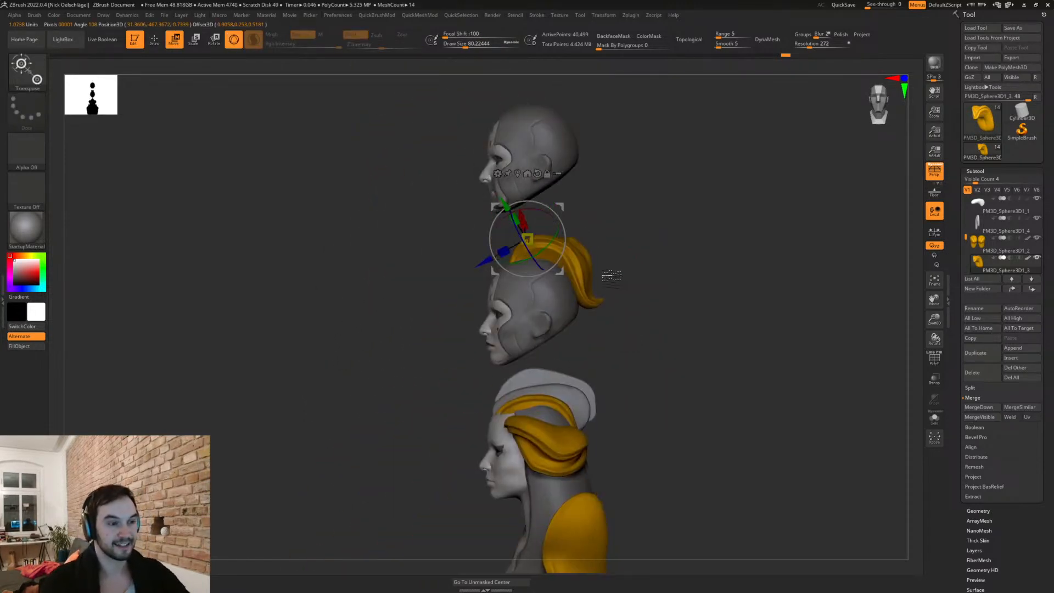
pyautogui.click(538, 174)
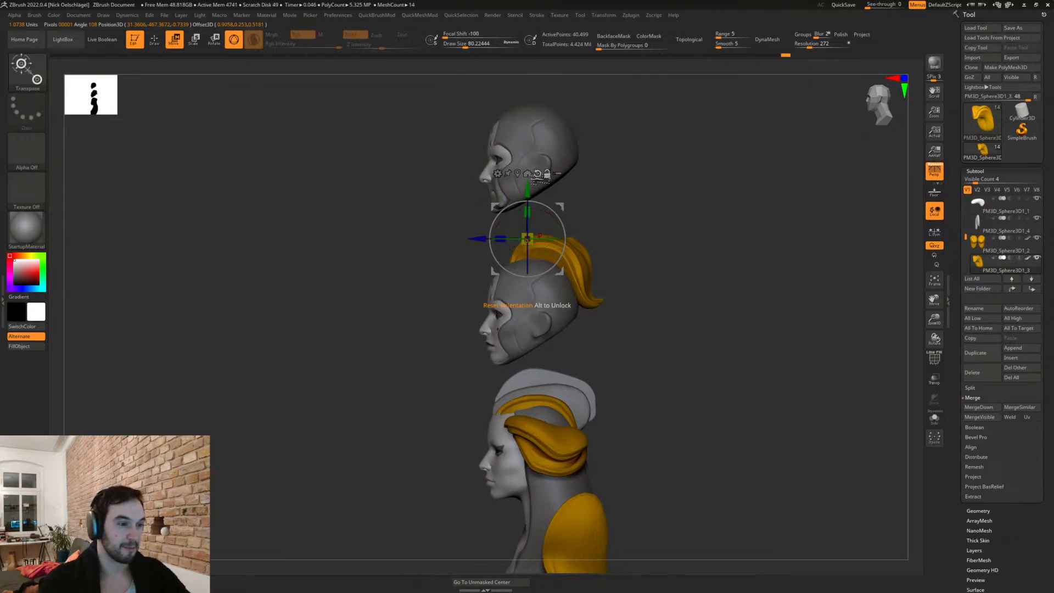
pyautogui.keyDown('ctrl'); pyautogui.moveTo(527, 191); pyautogui.dragTo(527, 51); pyautogui.keyUp('ctrl')
pyautogui.hotkey('ctrl', 'z')
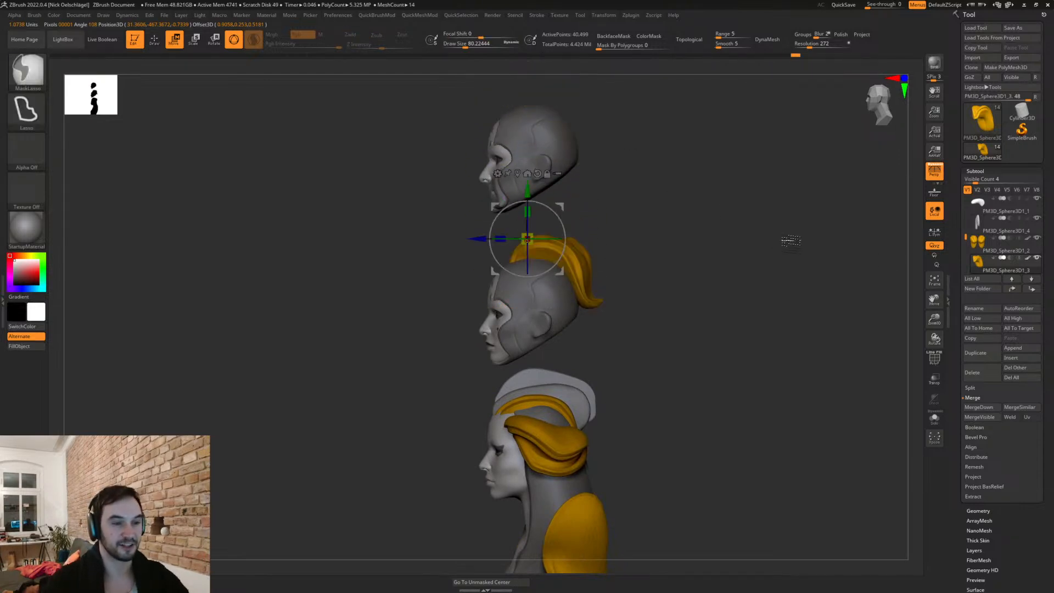
pyautogui.keyDown('ctrl'); pyautogui.moveTo(527, 211); pyautogui.dragTo(528, 72); pyautogui.keyUp('ctrl')
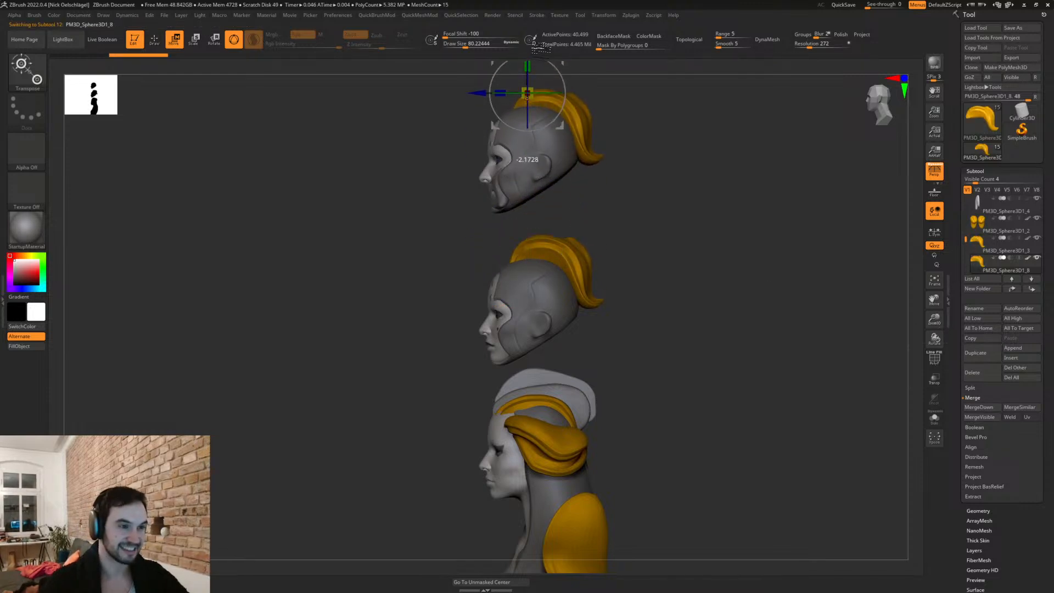
# Step: Pull the copied plume on the top head into a taller crest with the Move brush at a draw size of about 212
pyautogui.keyDown('shift'); pyautogui.moveTo(617, 130); pyautogui.dragTo(684, 160); pyautogui.keyUp('shift')
pyautogui.moveTo(652, 249); pyautogui.dragTo(619, 279)
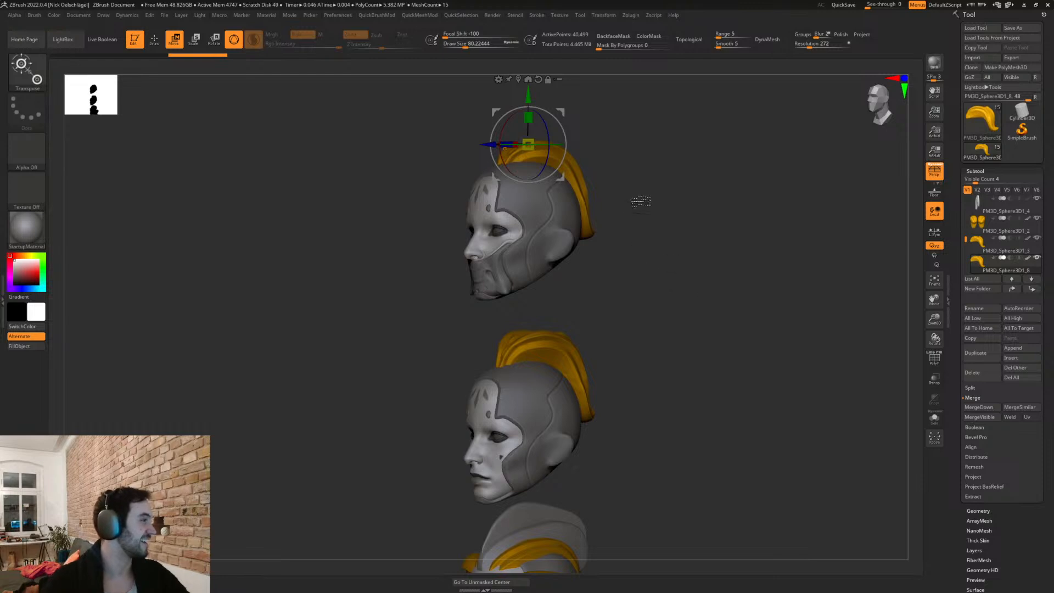
pyautogui.moveTo(642, 239)
pyautogui.mouseDown()
pyautogui.moveTo(624, 181)
pyautogui.moveTo(659, 207)
pyautogui.mouseUp()
pyautogui.press('q')
pyautogui.press('s')
pyautogui.moveTo(569, 195)
pyautogui.mouseDown(button='right')
pyautogui.moveTo(609, 178)
pyautogui.moveTo(542, 199)
pyautogui.mouseUp(button='right')
pyautogui.press('s')
pyautogui.moveTo(546, 201); pyautogui.dragTo(514, 199)
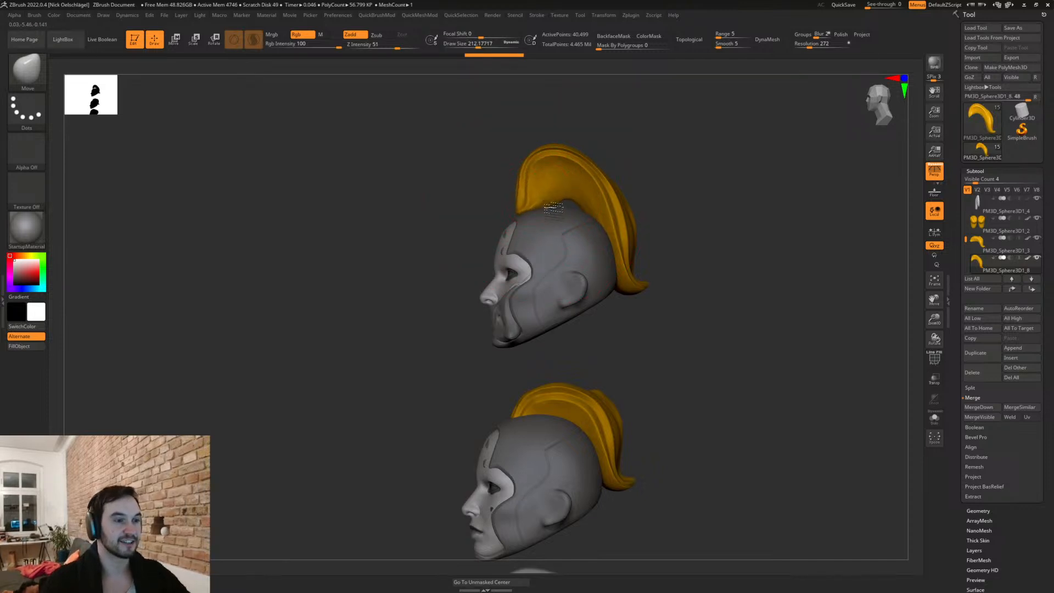
# Step: Shape the front base of the top head's plume with the Move brush, reducing the draw size to about 41
pyautogui.moveTo(574, 212)
pyautogui.mouseDown(button='right')
pyautogui.moveTo(506, 207)
pyautogui.moveTo(567, 206)
pyautogui.mouseUp(button='right')
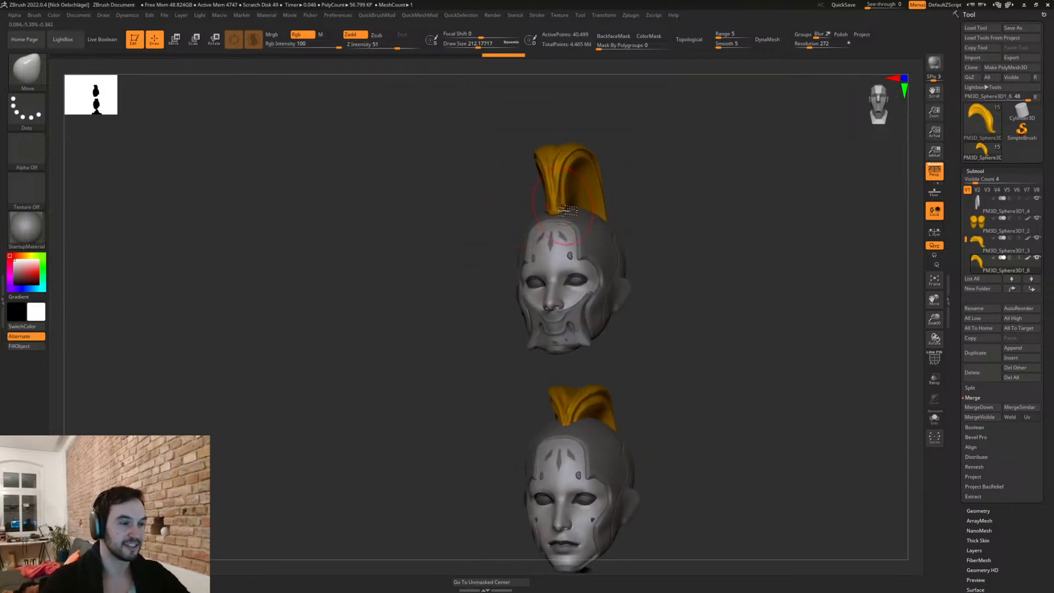
pyautogui.moveTo(626, 183); pyautogui.dragTo(577, 196, button='right')
pyautogui.press('[')
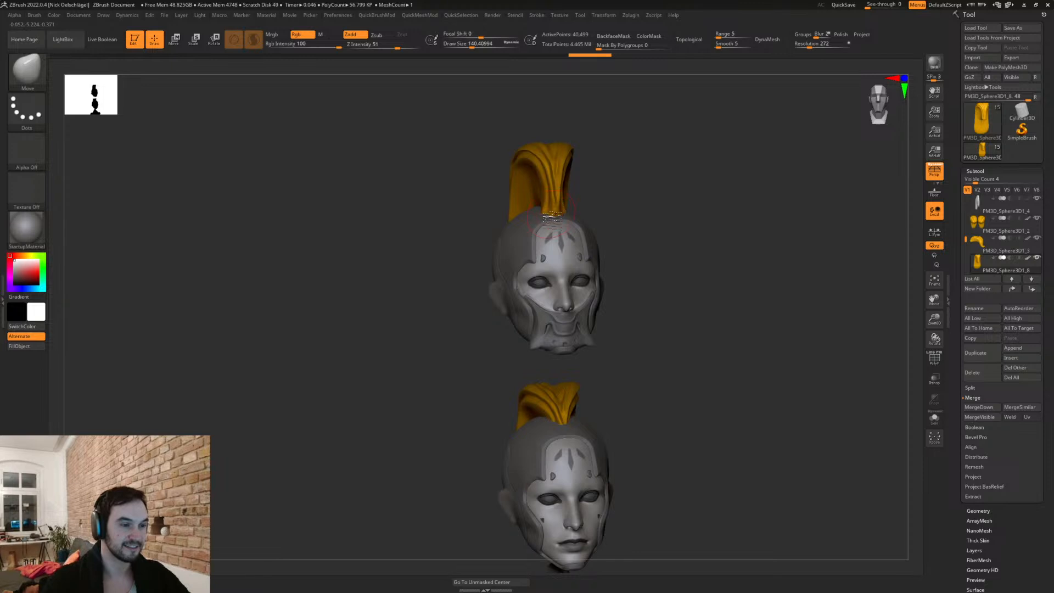
pyautogui.moveTo(552, 214)
pyautogui.mouseDown(button='right')
pyautogui.moveTo(661, 188)
pyautogui.moveTo(680, 252)
pyautogui.moveTo(705, 199)
pyautogui.moveTo(618, 213)
pyautogui.mouseUp(button='right')
pyautogui.press('s')
pyautogui.moveTo(617, 213); pyautogui.dragTo(595, 213)
pyautogui.moveTo(595, 212); pyautogui.dragTo(568, 215, button='right')
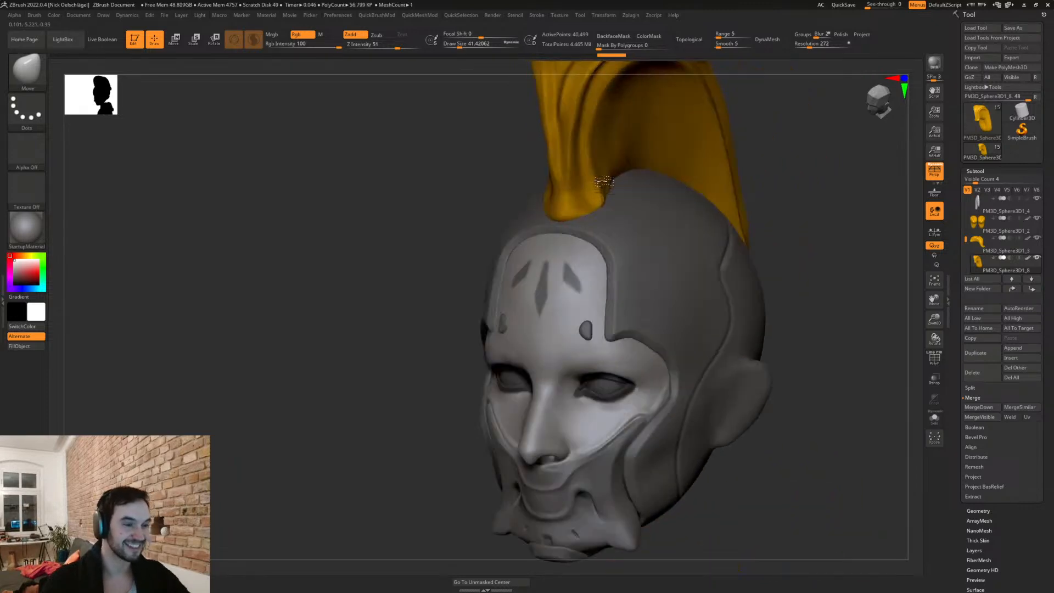
pyautogui.moveTo(603, 181)
pyautogui.mouseDown(button='right')
pyautogui.moveTo(571, 145)
pyautogui.moveTo(588, 172)
pyautogui.moveTo(543, 204)
pyautogui.mouseUp(button='right')
pyautogui.press('shift')
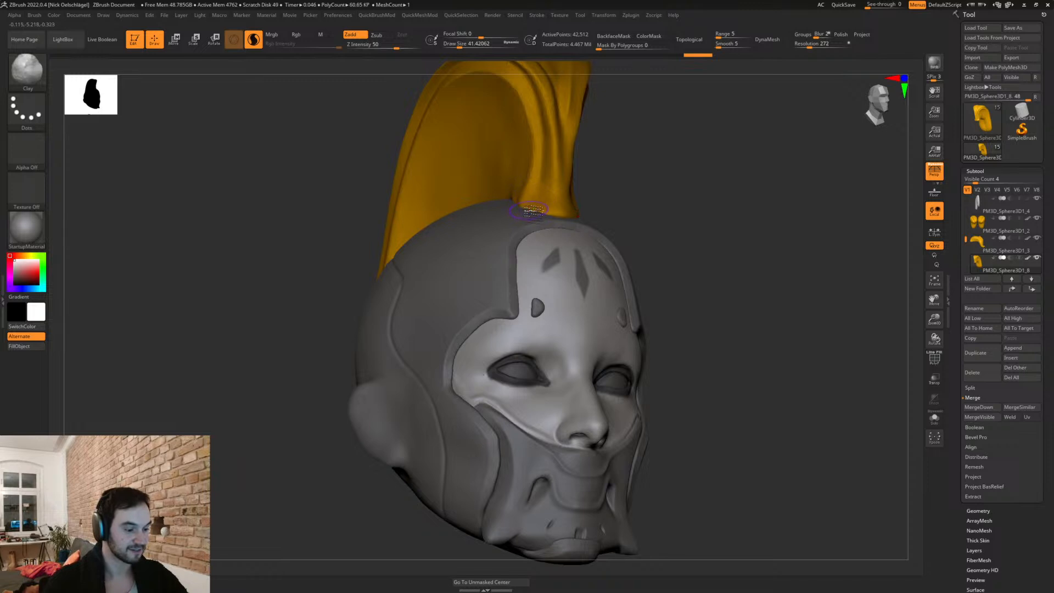
# Step: Thicken the front base of the top plume with the Inflat brush and flatten its surfaces with TrimDynamic
pyautogui.press('b')
pyautogui.press('i')
pyautogui.press('n')
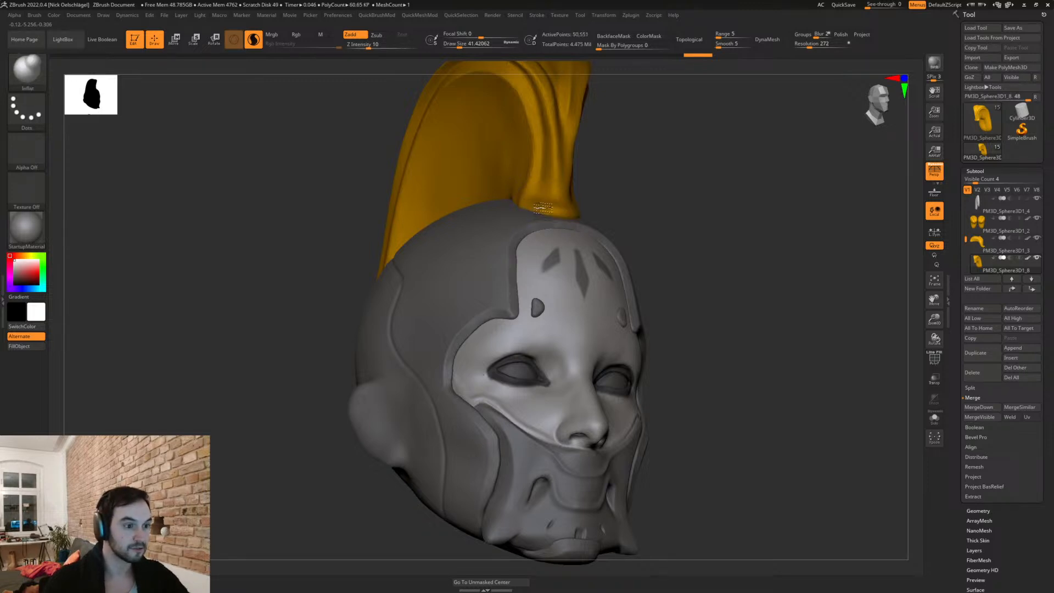
pyautogui.press('b')
pyautogui.press('t')
pyautogui.press('d')
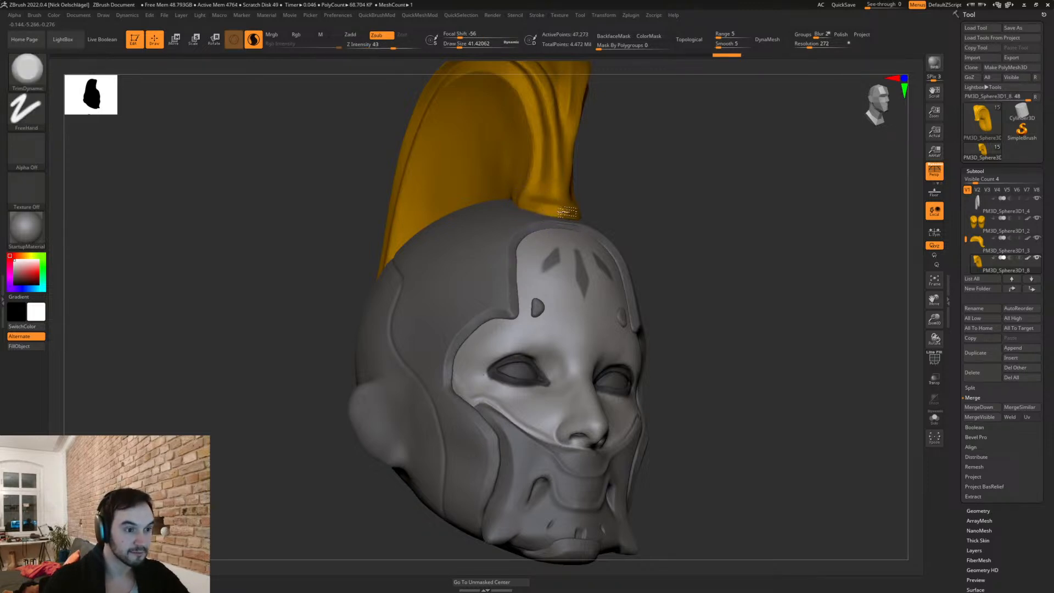
pyautogui.moveTo(655, 200); pyautogui.dragTo(548, 214)
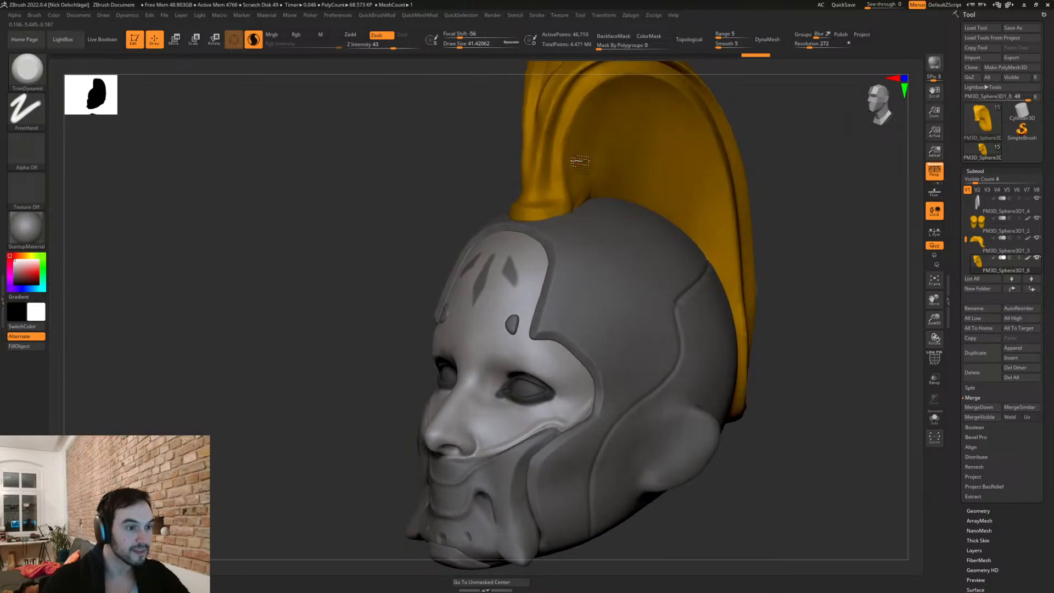
pyautogui.moveTo(582, 165); pyautogui.dragTo(571, 181, button='right')
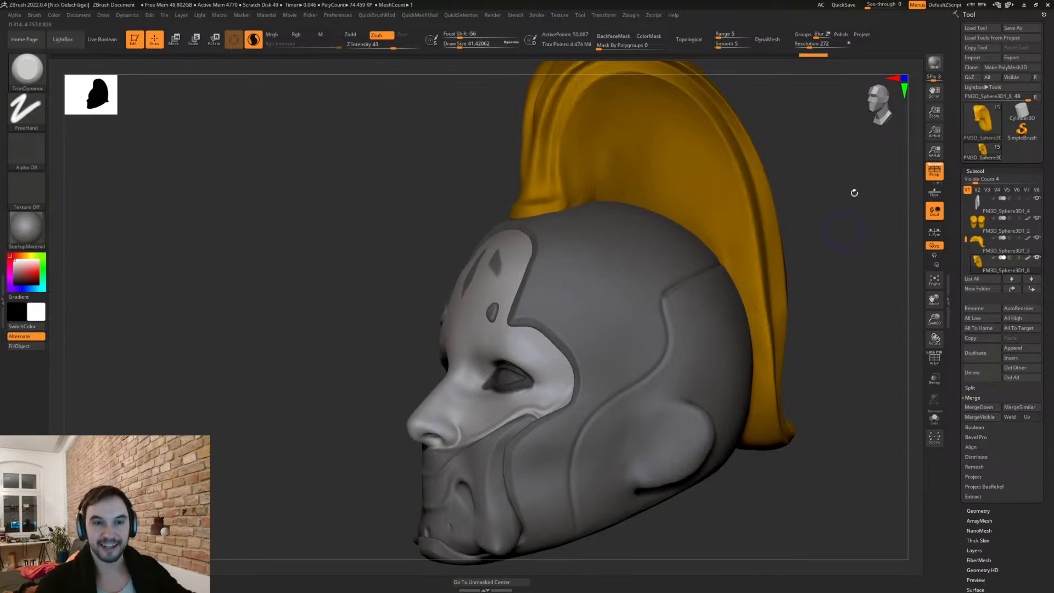
# Step: Nudge the top plume's front rim forward with the Move brush at a draw size of about 74 and smooth its hollow side
pyautogui.keyDown('shift'); pyautogui.moveTo(822, 212); pyautogui.dragTo(843, 214); pyautogui.keyUp('shift')
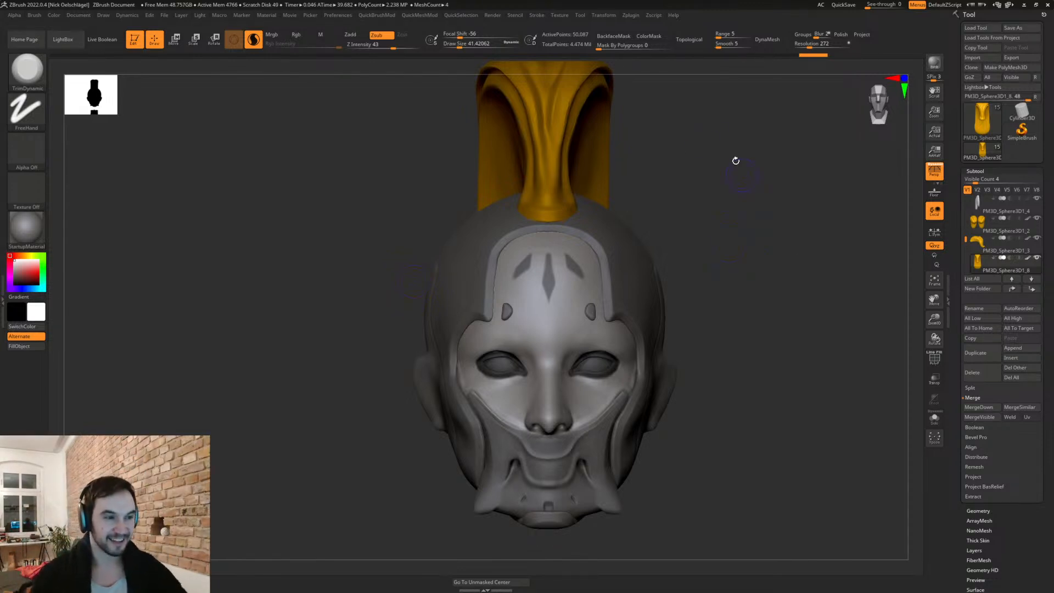
pyautogui.moveTo(670, 148); pyautogui.dragTo(670, 182)
pyautogui.press('b')
pyautogui.press('m')
pyautogui.press('v')
pyautogui.moveTo(535, 144); pyautogui.dragTo(542, 168)
pyautogui.hotkey('ctrl', 'z')
pyautogui.press('s')
pyautogui.moveTo(649, 203); pyautogui.dragTo(621, 195)
pyautogui.press('s')
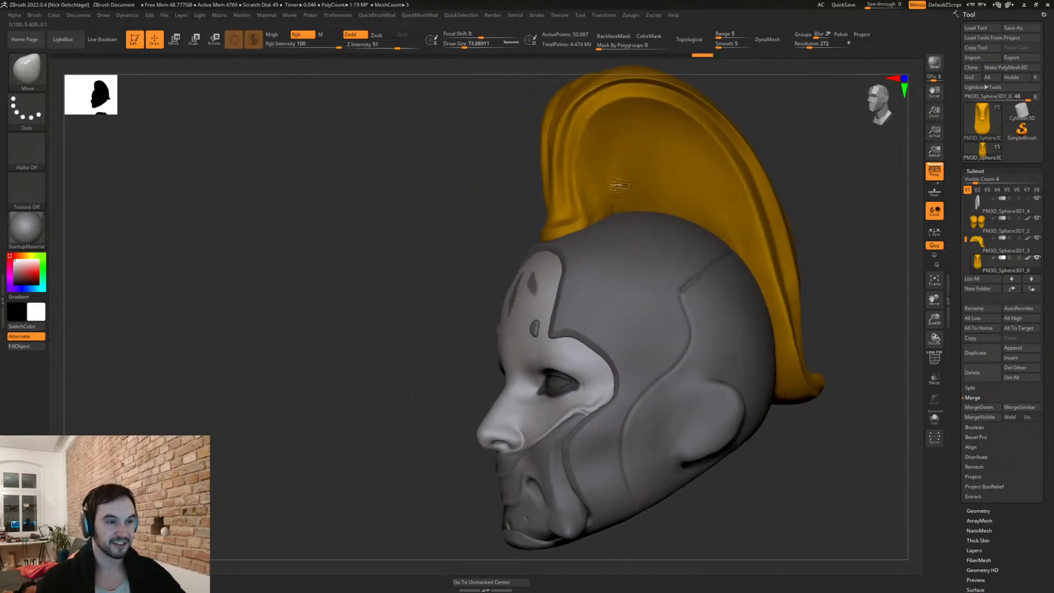
pyautogui.moveTo(604, 138); pyautogui.dragTo(588, 138)
pyautogui.press('shift')
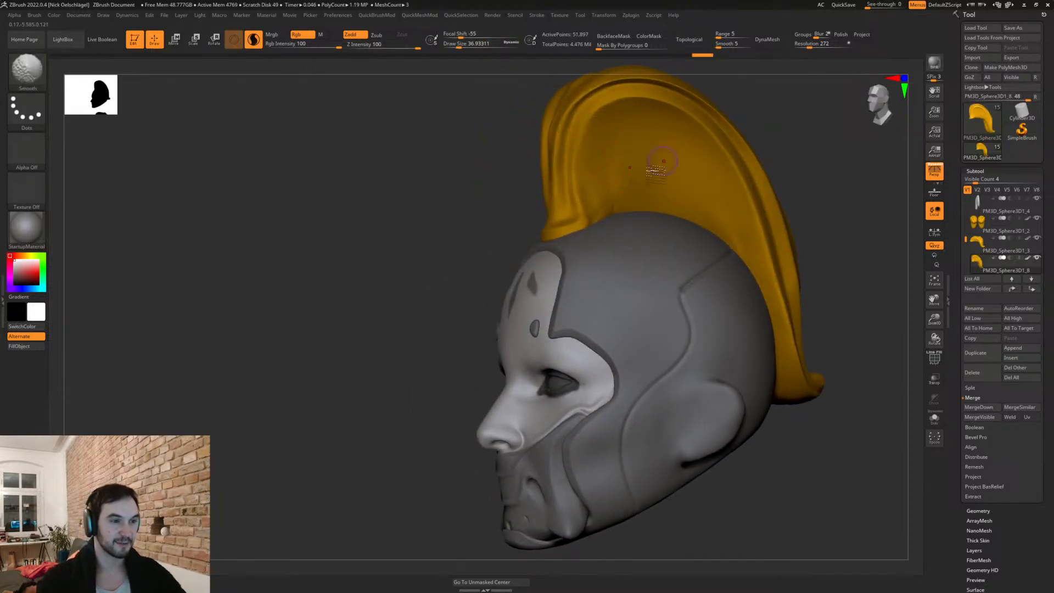
# Step: Carve creases along the front and base of the top head's plume with the DamStandard brush
pyautogui.press('b')
pyautogui.press('d')
pyautogui.press('s')
pyautogui.moveTo(580, 193)
pyautogui.mouseDown()
pyautogui.moveTo(594, 115)
pyautogui.moveTo(615, 98)
pyautogui.moveTo(574, 118)
pyautogui.moveTo(572, 211)
pyautogui.moveTo(562, 224)
pyautogui.moveTo(538, 219)
pyautogui.moveTo(600, 233)
pyautogui.mouseUp()
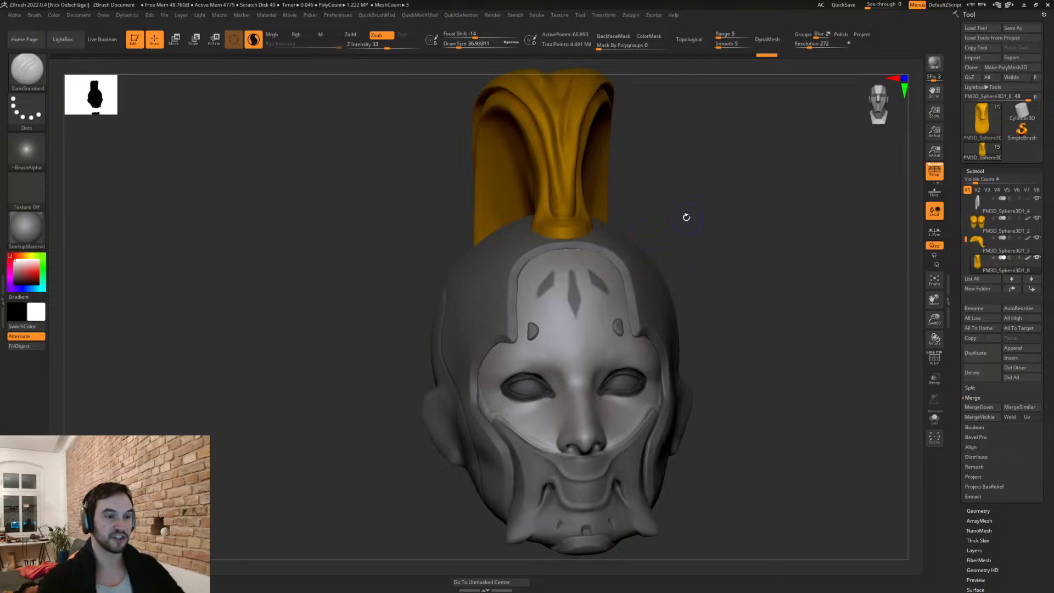
pyautogui.moveTo(687, 268); pyautogui.dragTo(706, 275)
pyautogui.moveTo(742, 332)
pyautogui.mouseDown()
pyautogui.moveTo(716, 292)
pyautogui.moveTo(697, 336)
pyautogui.moveTo(718, 334)
pyautogui.moveTo(693, 332)
pyautogui.moveTo(711, 325)
pyautogui.mouseUp()
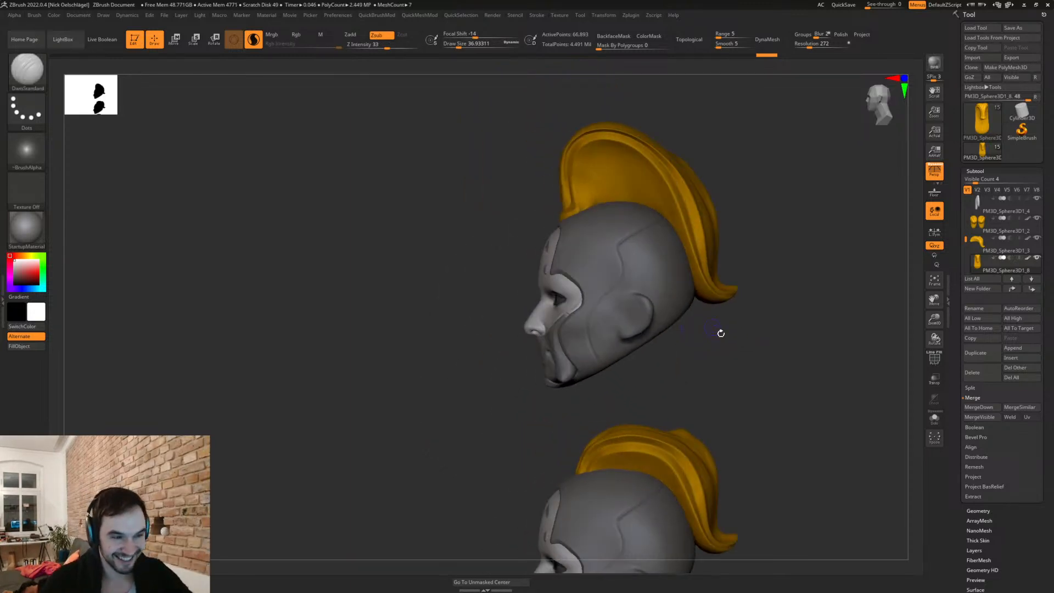
# Step: Nudge the top head's plume with the Move brush at a draw size of about 136
pyautogui.press('b')
pyautogui.press('m')
pyautogui.press('v')
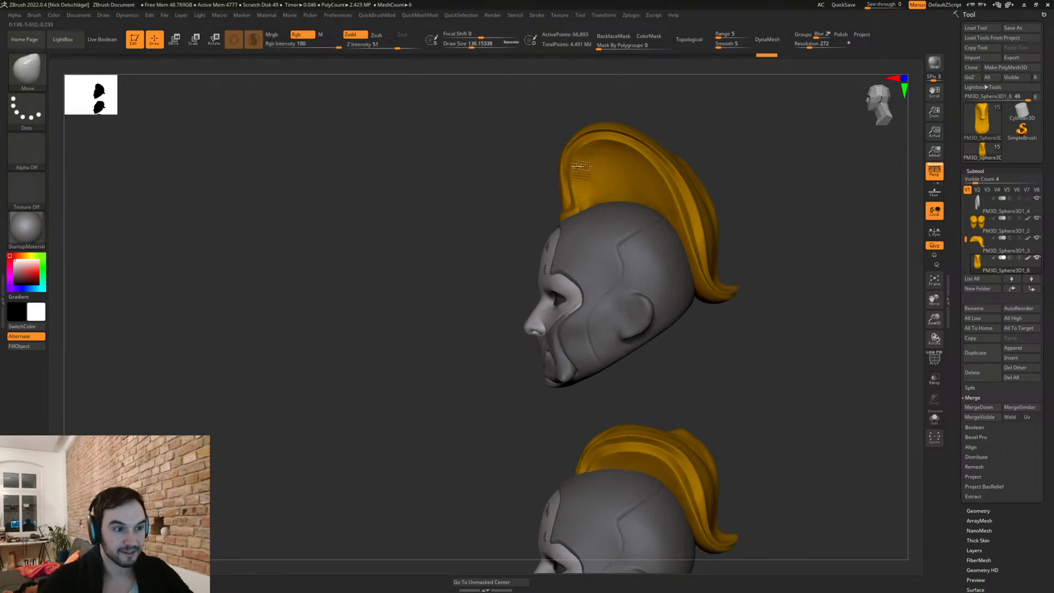
pyautogui.moveTo(776, 212); pyautogui.dragTo(784, 282)
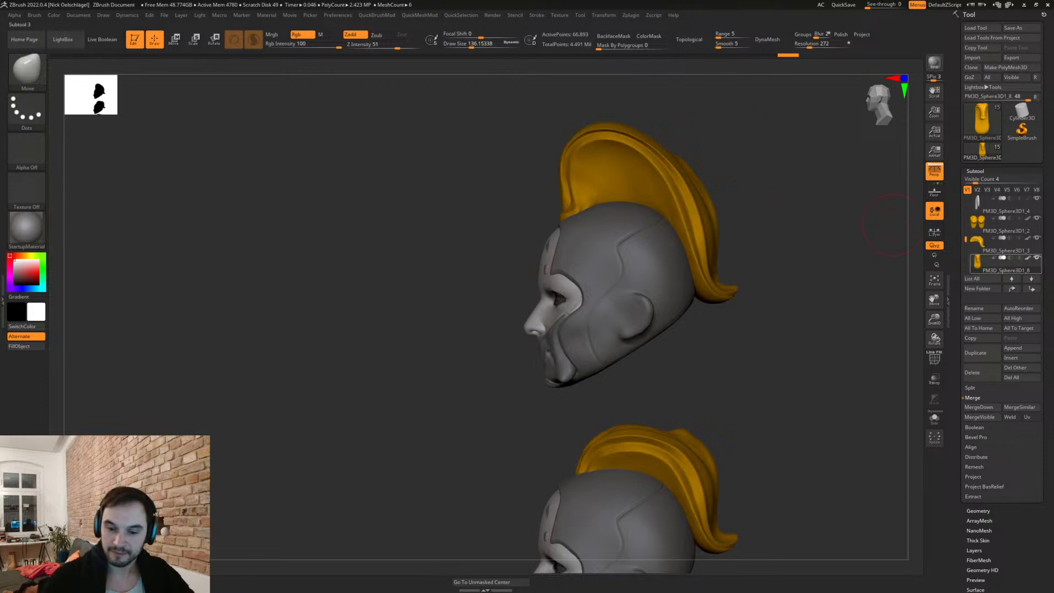
pyautogui.moveTo(996, 262)
# Step: Push the back of the top head's plume outward with the Move brush at a draw size of about 344
pyautogui.moveTo(723, 170); pyautogui.dragTo(685, 258)
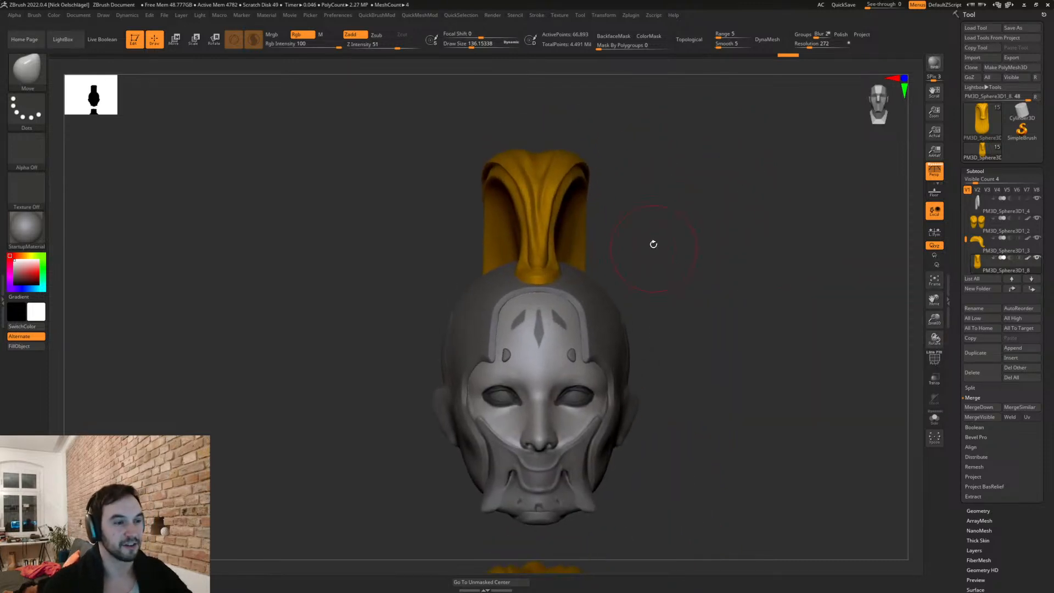
pyautogui.moveTo(655, 171); pyautogui.dragTo(753, 190)
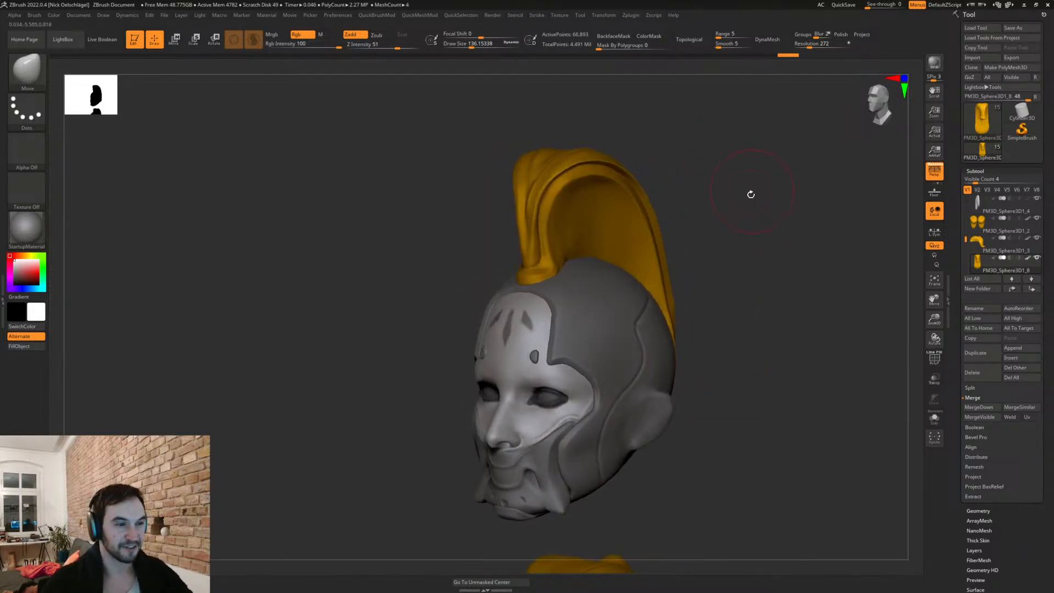
pyautogui.keyDown('shift'); pyautogui.moveTo(718, 226); pyautogui.dragTo(752, 231); pyautogui.keyUp('shift')
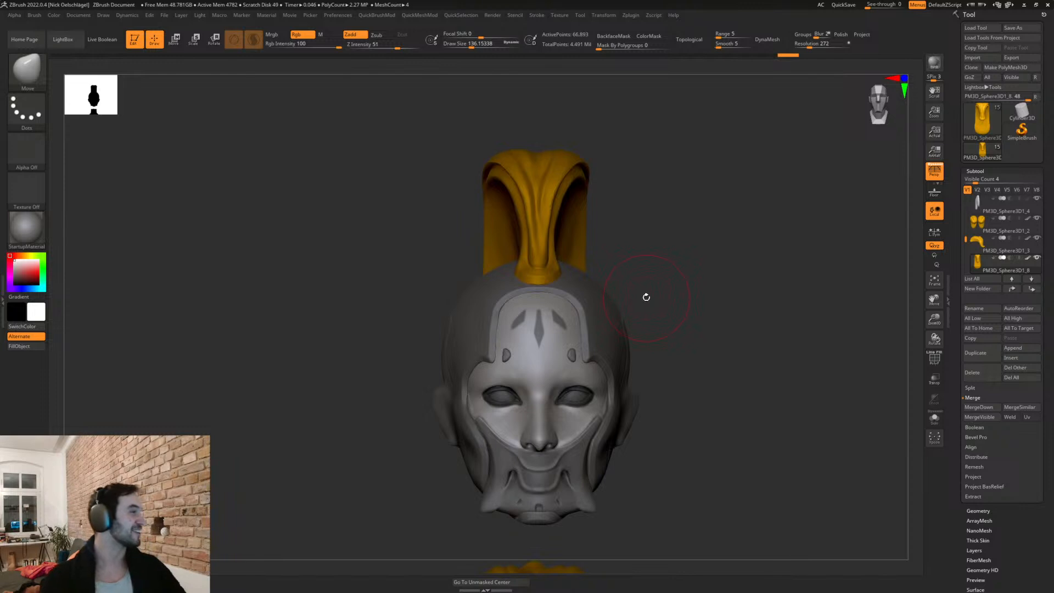
pyautogui.moveTo(630, 292); pyautogui.dragTo(682, 252)
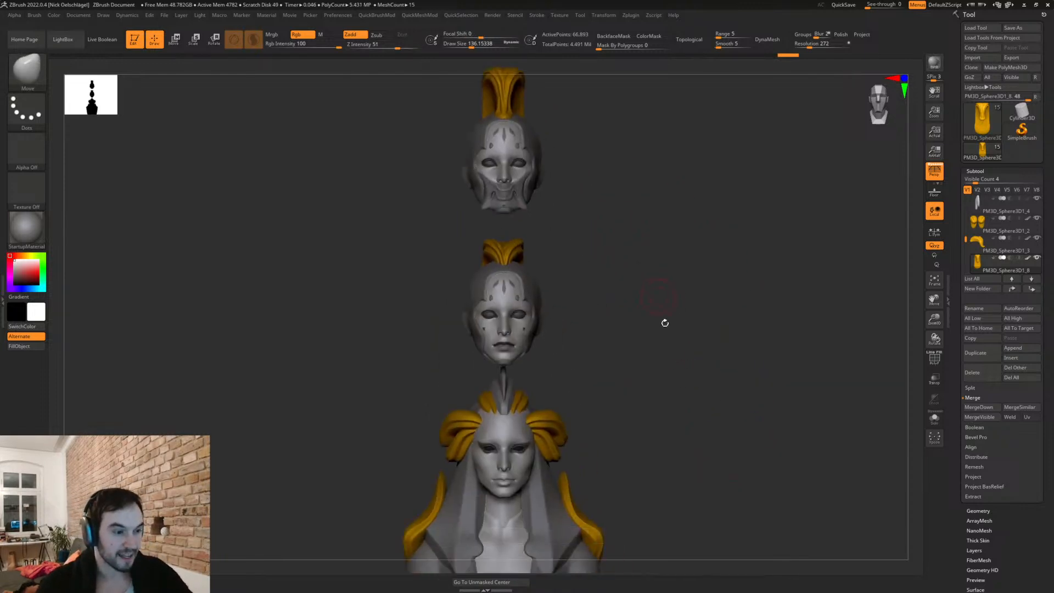
pyautogui.moveTo(655, 312)
pyautogui.mouseDown()
pyautogui.moveTo(628, 313)
pyautogui.moveTo(647, 313)
pyautogui.moveTo(657, 247)
pyautogui.mouseUp()
pyautogui.press('shift')
pyautogui.keyDown('alt'); pyautogui.moveTo(675, 207); pyautogui.dragTo(683, 294); pyautogui.keyUp('alt')
pyautogui.press('s')
pyautogui.press('s')
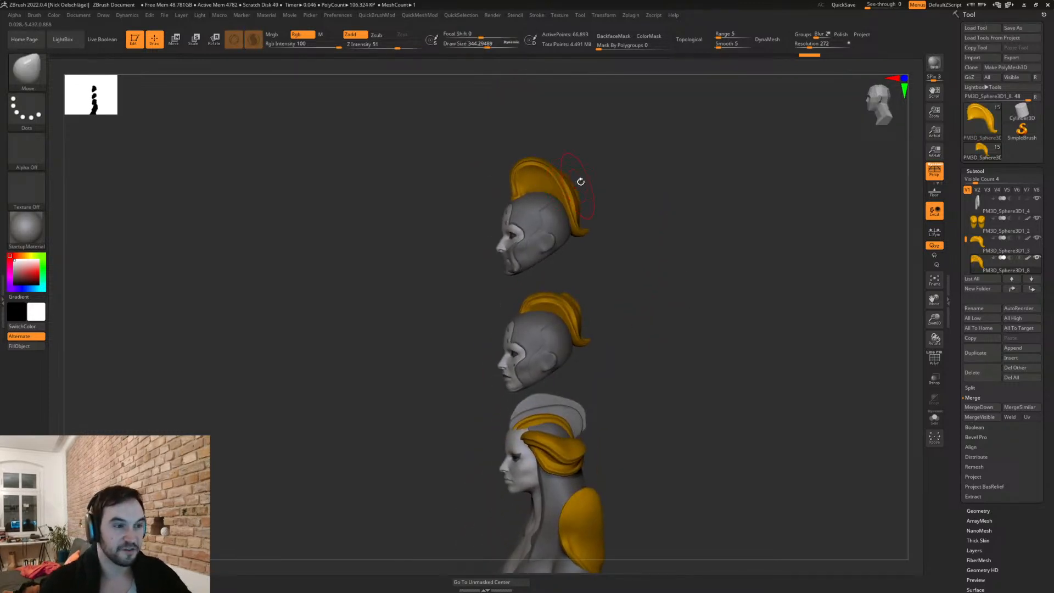
pyautogui.moveTo(581, 181); pyautogui.dragTo(592, 182)
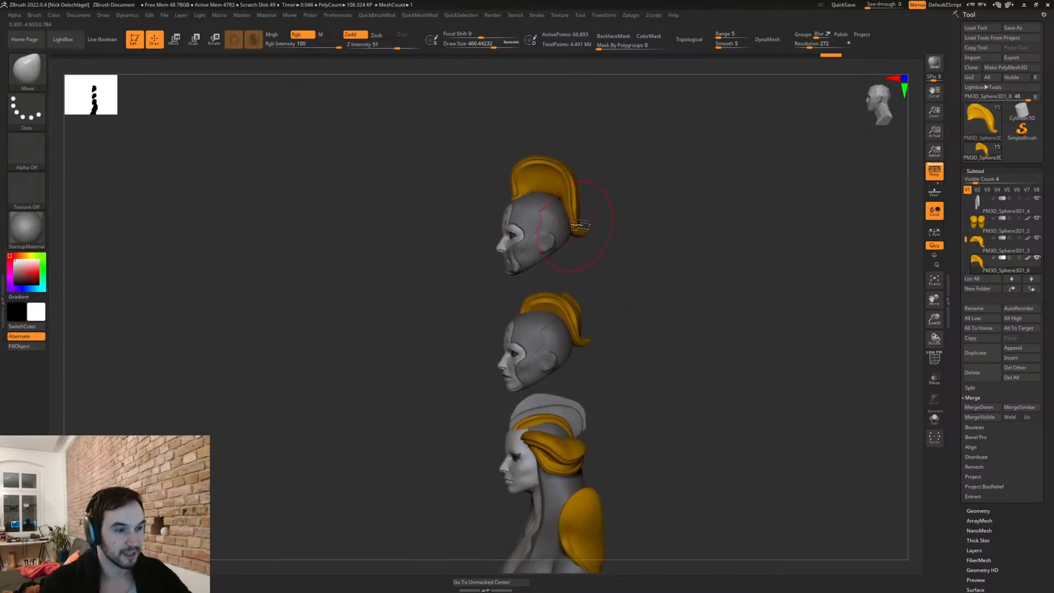
# Step: Pull the top plume's rear end down past the nape and curve it outward, using Move brush draw sizes of about 358 to 559
pyautogui.moveTo(585, 248)
pyautogui.mouseDown()
pyautogui.moveTo(581, 198)
pyautogui.moveTo(594, 210)
pyautogui.mouseUp()
pyautogui.press('s')
pyautogui.moveTo(579, 228)
pyautogui.mouseDown()
pyautogui.moveTo(588, 243)
pyautogui.moveTo(581, 227)
pyautogui.moveTo(571, 258)
pyautogui.mouseUp()
pyautogui.press('s')
pyautogui.moveTo(580, 260)
pyautogui.mouseDown()
pyautogui.moveTo(599, 266)
pyautogui.moveTo(574, 248)
pyautogui.mouseUp()
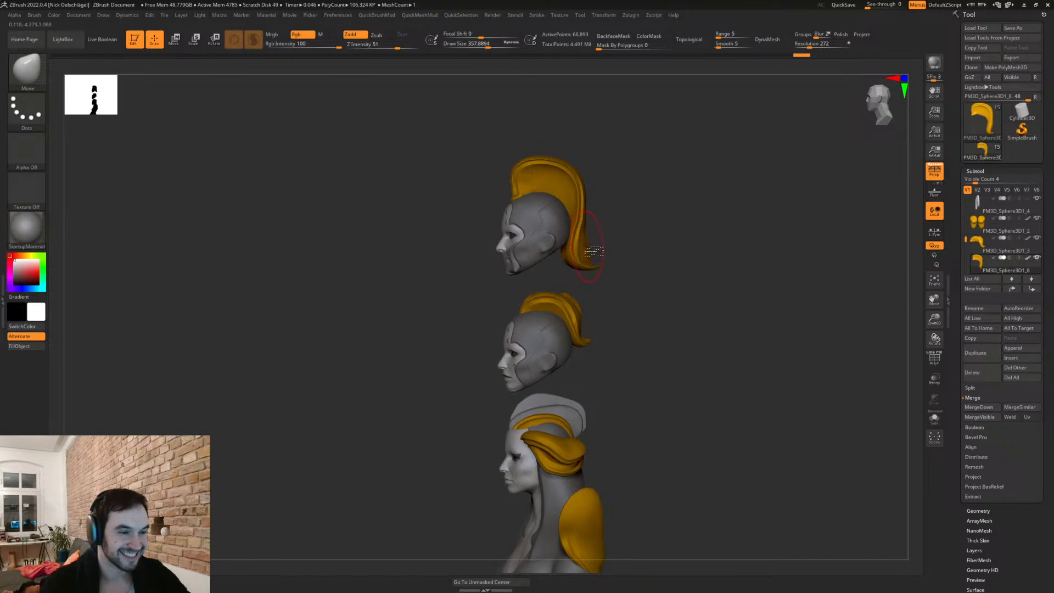
pyautogui.moveTo(591, 247); pyautogui.dragTo(594, 248, button='right')
pyautogui.press('s')
pyautogui.moveTo(590, 245); pyautogui.dragTo(610, 245)
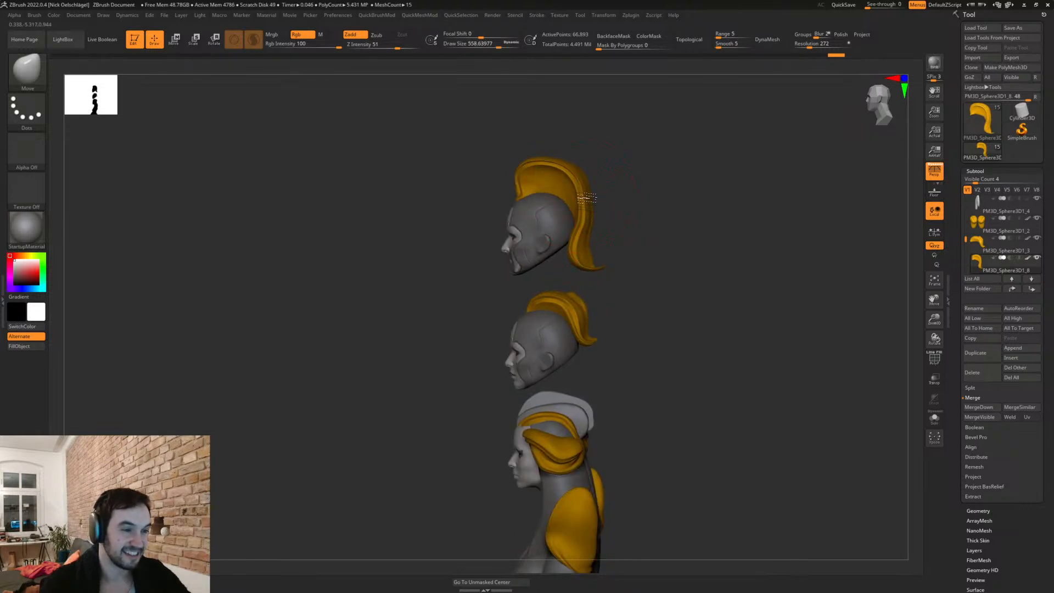
# Step: Examine the three characters' headpieces from the front and side, and make the middle head's plume the active subtool
pyautogui.moveTo(563, 170)
pyautogui.mouseDown(button='right')
pyautogui.moveTo(644, 188)
pyautogui.moveTo(626, 337)
pyautogui.moveTo(634, 331)
pyautogui.moveTo(665, 391)
pyautogui.moveTo(701, 377)
pyautogui.moveTo(711, 356)
pyautogui.moveTo(628, 278)
pyautogui.moveTo(379, 379)
pyautogui.mouseUp(button='right')
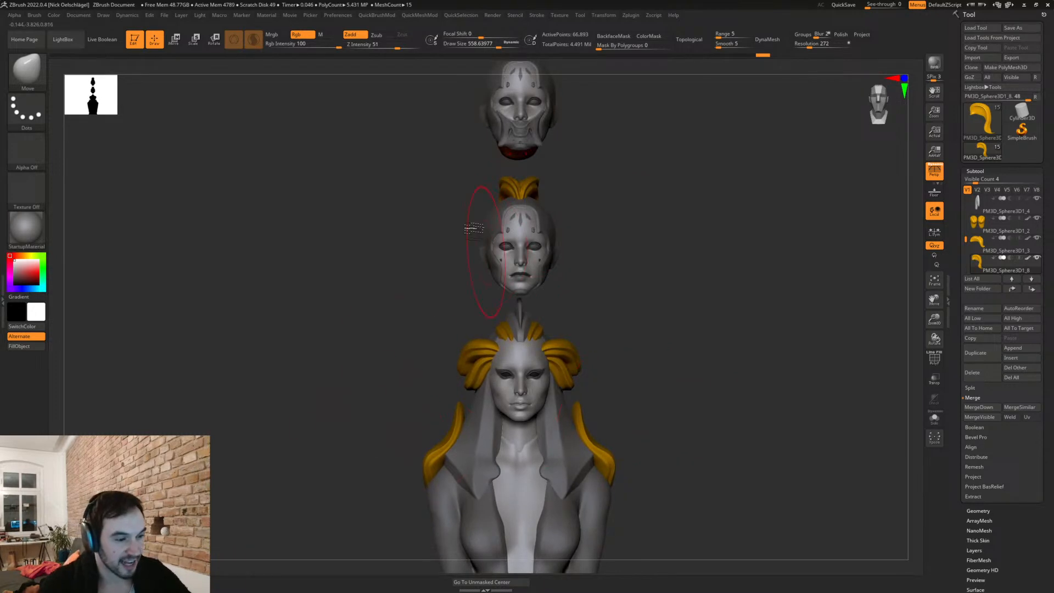
pyautogui.moveTo(666, 308); pyautogui.dragTo(653, 367, button='right')
pyautogui.moveTo(529, 141); pyautogui.dragTo(523, 297, button='right')
pyautogui.keyDown('alt'); pyautogui.click(529, 321); pyautogui.keyUp('alt')
pyautogui.moveTo(631, 336); pyautogui.dragTo(600, 399, button='right')
pyautogui.moveTo(620, 265); pyautogui.dragTo(664, 347, button='right')
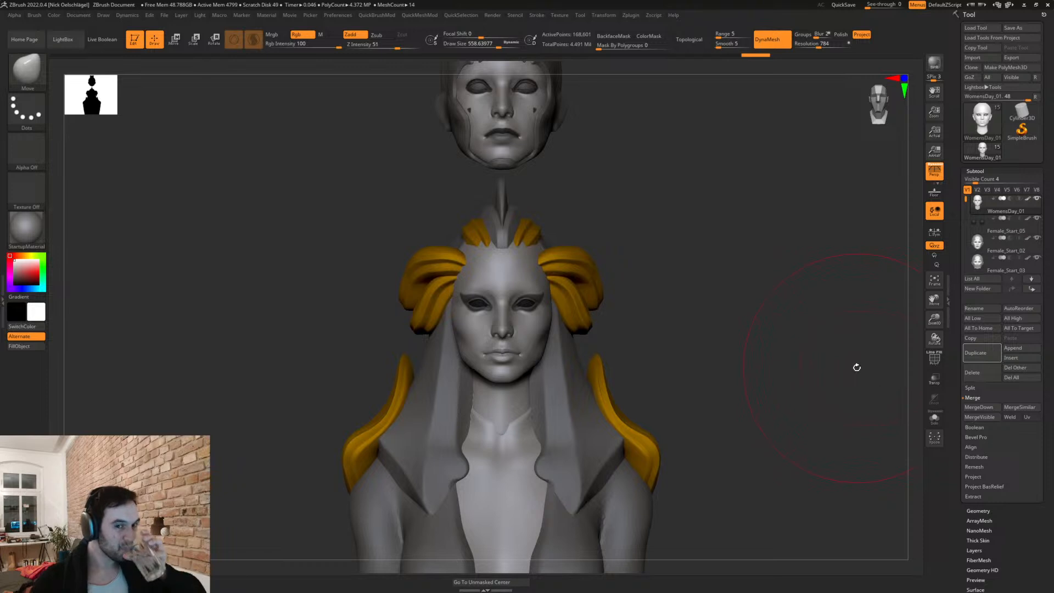
pyautogui.keyDown('alt'); pyautogui.moveTo(672, 283); pyautogui.dragTo(674, 390); pyautogui.keyUp('alt')
pyautogui.moveTo(541, 178)
pyautogui.keyDown('alt'); pyautogui.mouseDown()
pyautogui.moveTo(619, 323)
pyautogui.moveTo(628, 409)
pyautogui.moveTo(609, 492)
pyautogui.moveTo(611, 366)
pyautogui.moveTo(623, 406)
pyautogui.moveTo(652, 381)
pyautogui.moveTo(608, 381)
pyautogui.moveTo(653, 332)
pyautogui.moveTo(656, 280)
pyautogui.moveTo(631, 171)
pyautogui.mouseUp(); pyautogui.keyUp('alt')
pyautogui.press('s')
pyautogui.keyDown('alt'); pyautogui.click(628, 179); pyautogui.keyUp('alt')
pyautogui.moveTo(721, 207); pyautogui.dragTo(704, 276)
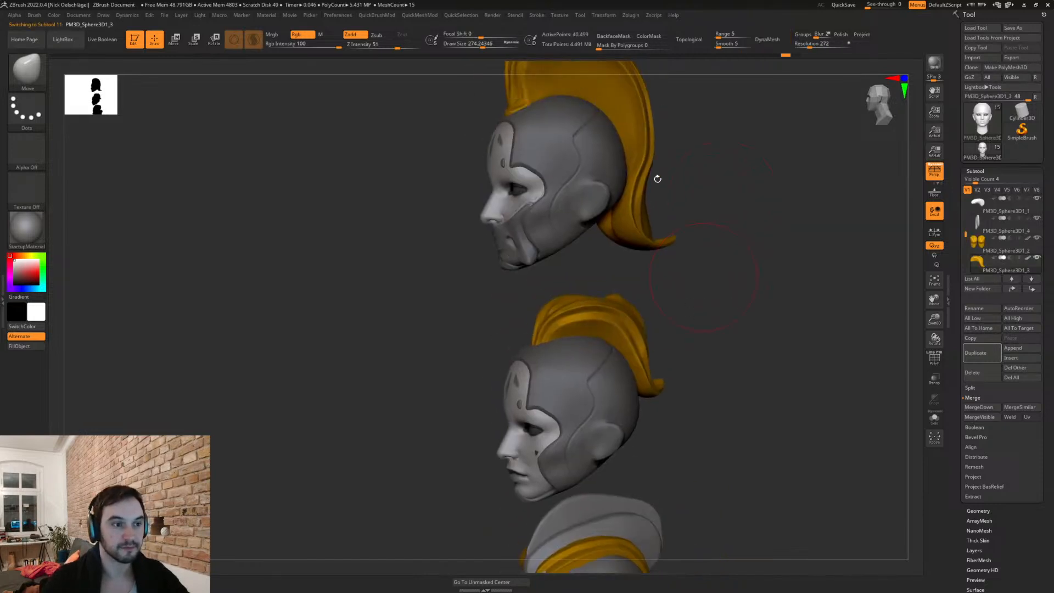
# Step: Scrub the middle plume's undo history back to its earliest state and forward again
pyautogui.moveTo(762, 57)
pyautogui.mouseDown()
pyautogui.moveTo(100, 70)
pyautogui.moveTo(46, 78)
pyautogui.moveTo(480, 49)
pyautogui.moveTo(764, 59)
pyautogui.moveTo(258, 61)
pyautogui.moveTo(45, 107)
pyautogui.mouseUp()
pyautogui.moveTo(348, 364); pyautogui.dragTo(369, 246)
pyautogui.moveTo(57, 55); pyautogui.dragTo(162, 58)
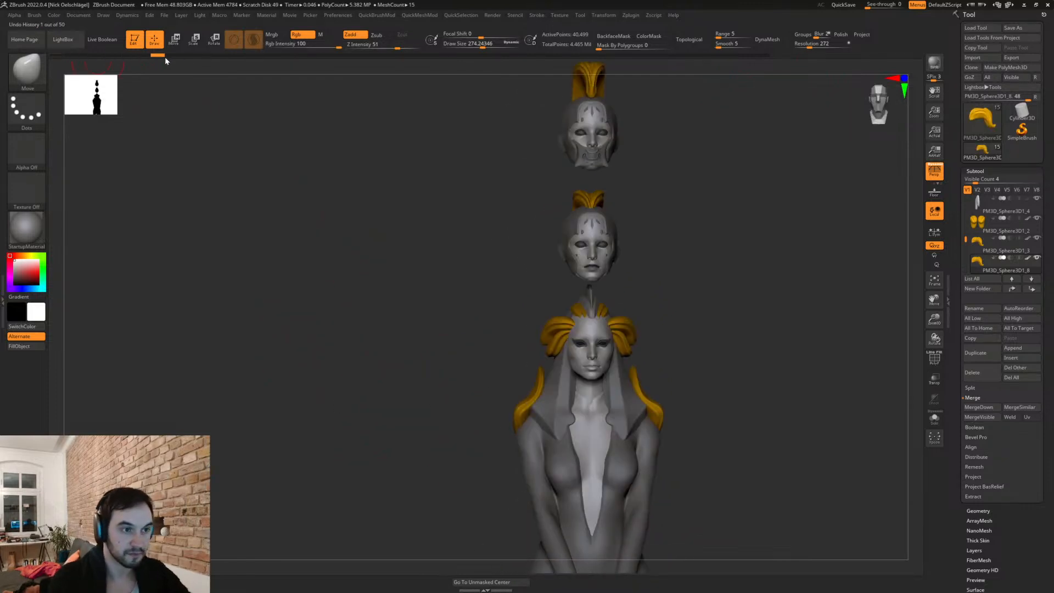
pyautogui.moveTo(402, 57); pyautogui.dragTo(782, 80)
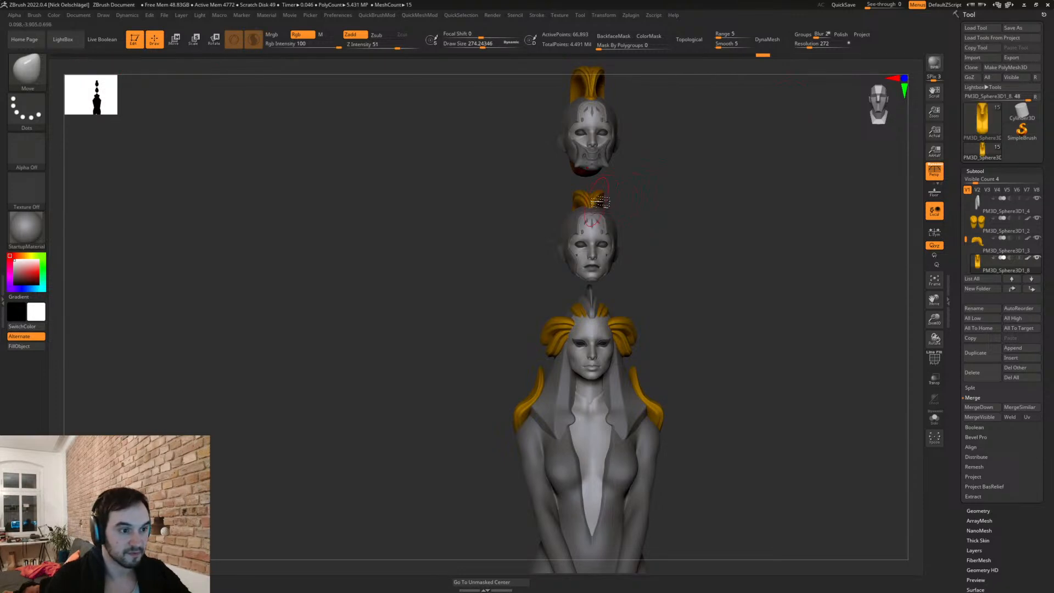
pyautogui.moveTo(708, 63)
pyautogui.mouseDown()
pyautogui.moveTo(173, 120)
pyautogui.moveTo(797, 65)
pyautogui.mouseUp()
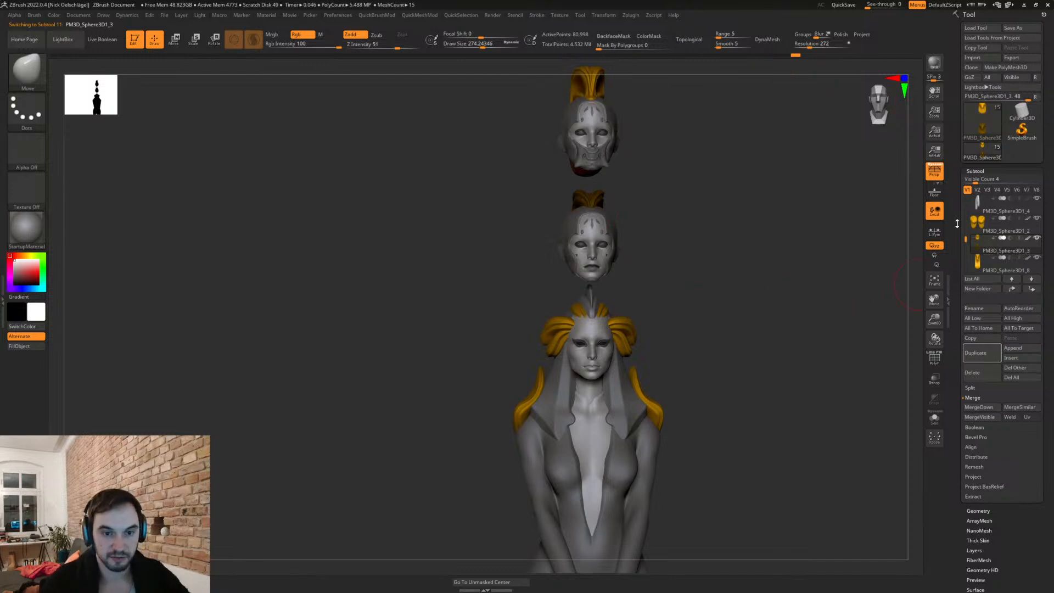
pyautogui.moveTo(716, 269); pyautogui.dragTo(801, 273)
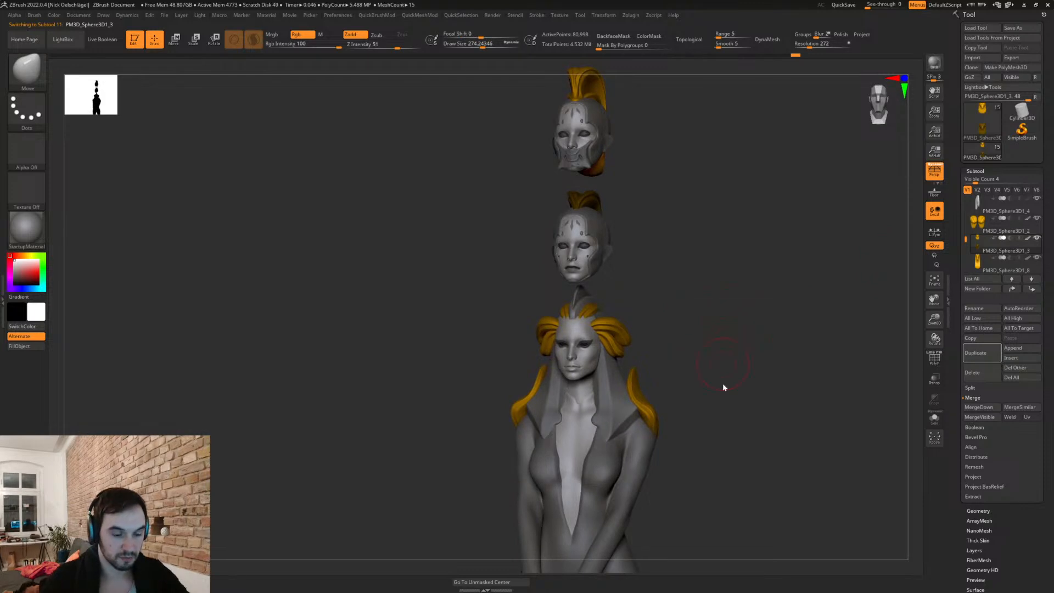
pyautogui.press('2')
pyautogui.click(713, 563)
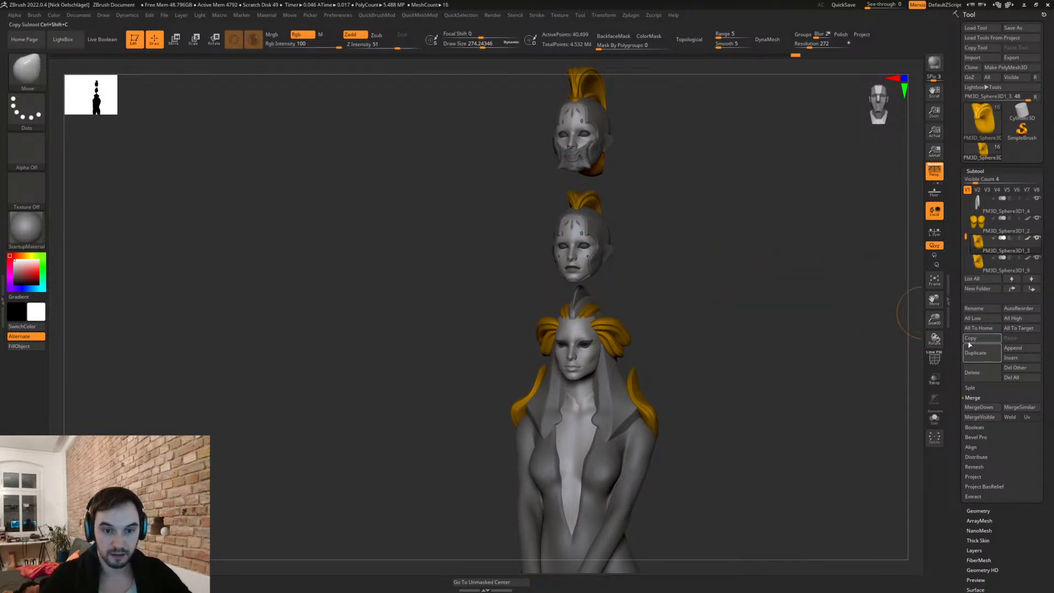
pyautogui.click(974, 265)
pyautogui.hotkey('shift', 'f')
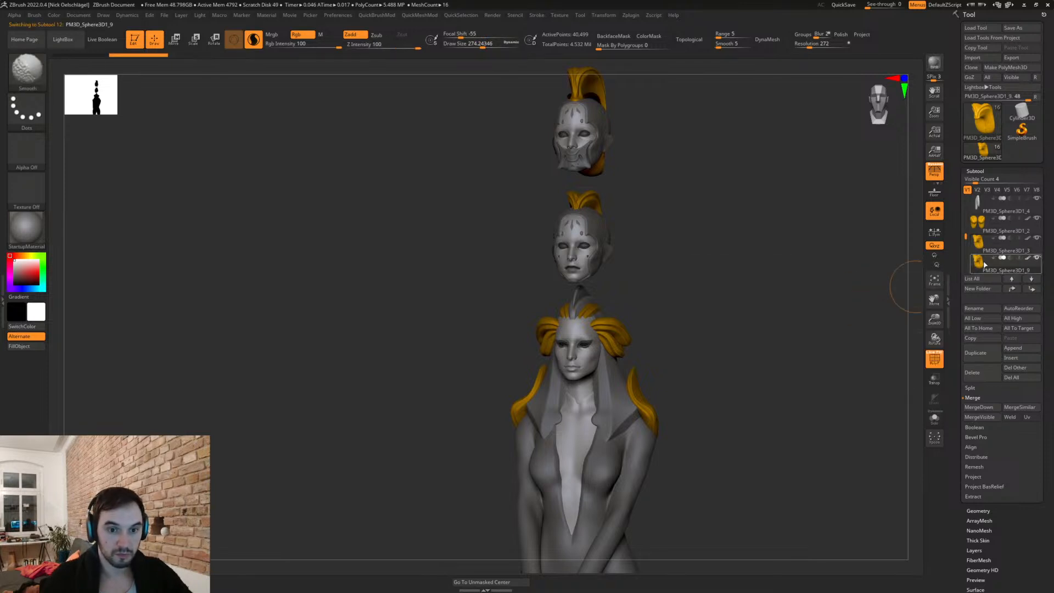
pyautogui.moveTo(800, 254)
pyautogui.mouseDown()
pyautogui.moveTo(699, 268)
pyautogui.moveTo(731, 266)
pyautogui.mouseUp()
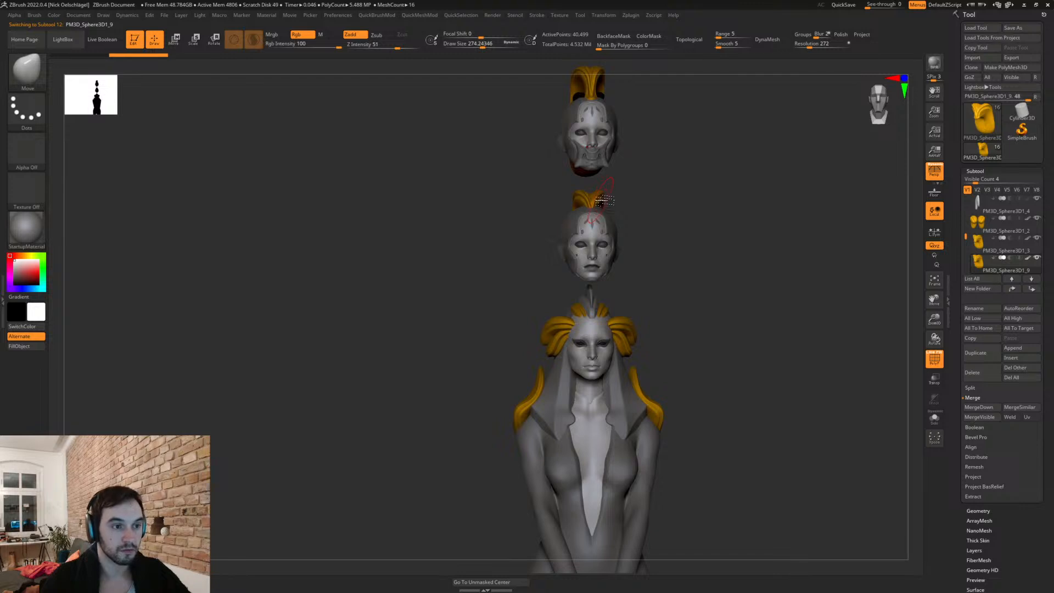
pyautogui.click(980, 376)
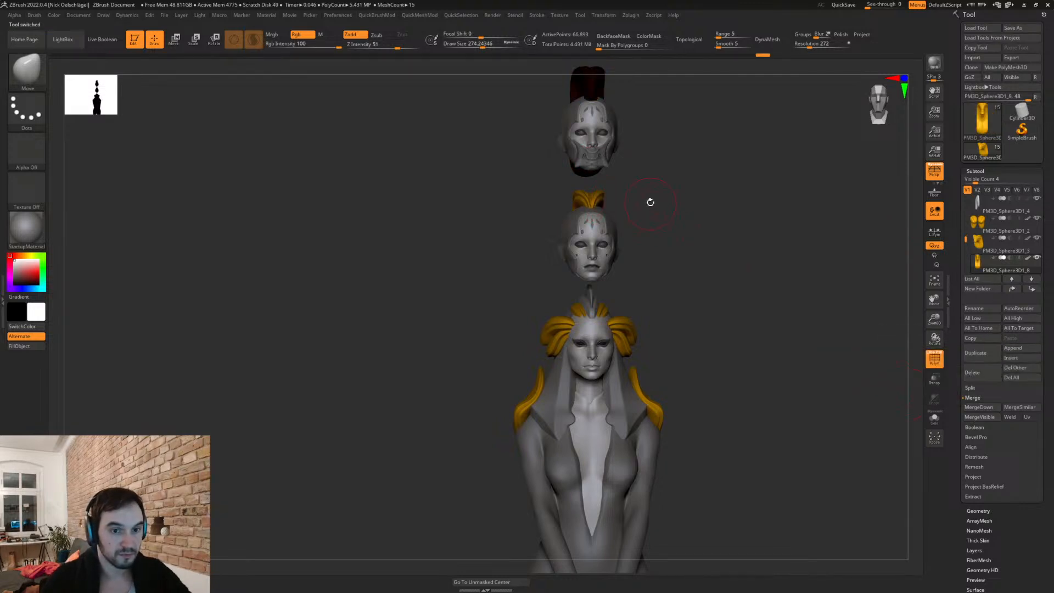
# Step: Duplicate the middle head's plume subtool and rewind the original's undo history to the full side hair pieces on the bottom figure
pyautogui.keyDown('alt'); pyautogui.click(611, 203); pyautogui.keyUp('alt')
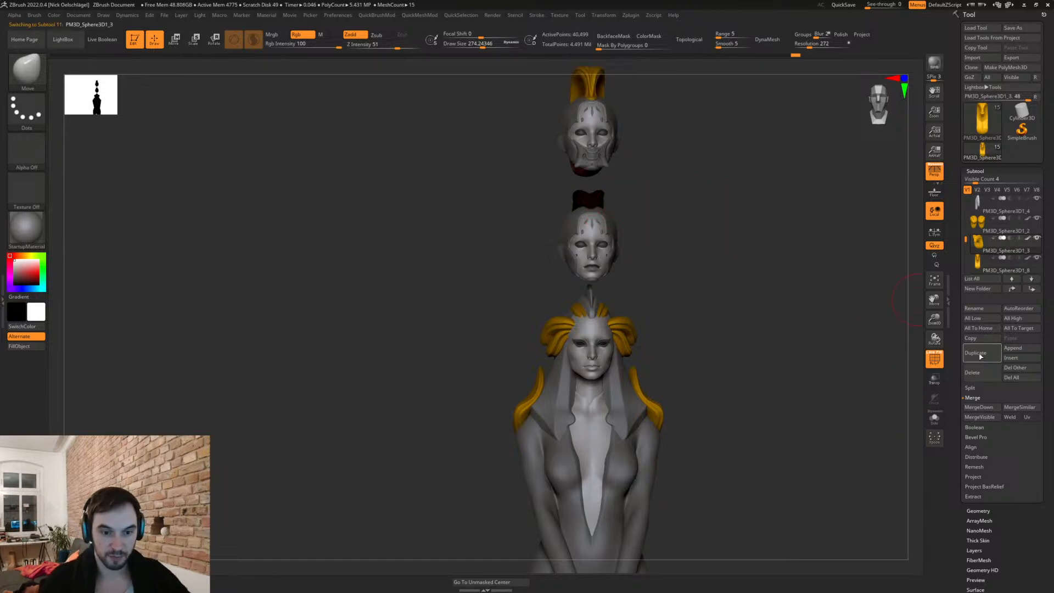
pyautogui.click(981, 358)
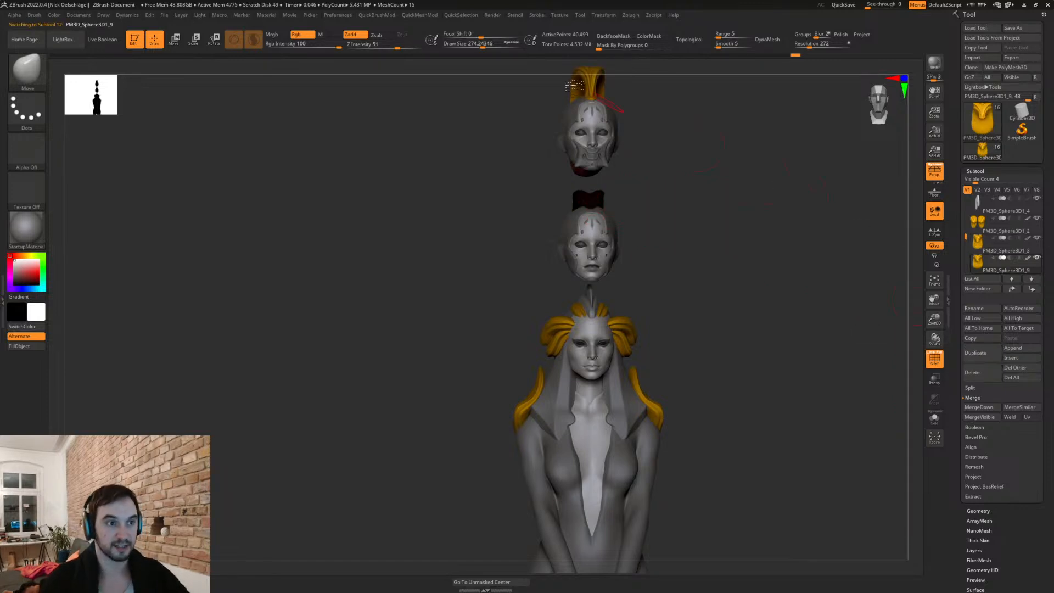
pyautogui.click(980, 244)
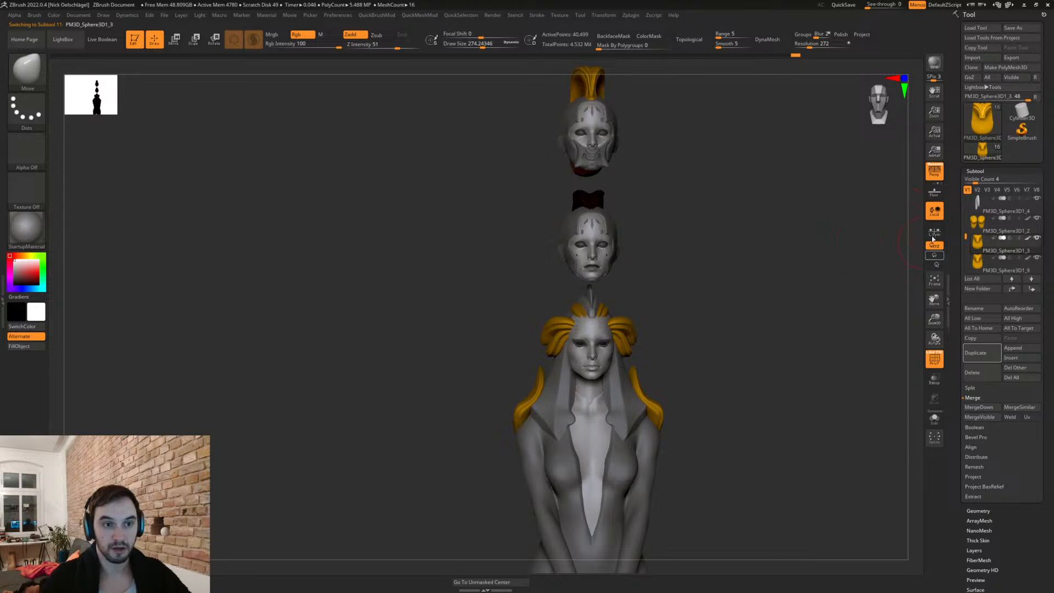
pyautogui.moveTo(781, 56); pyautogui.dragTo(558, 99)
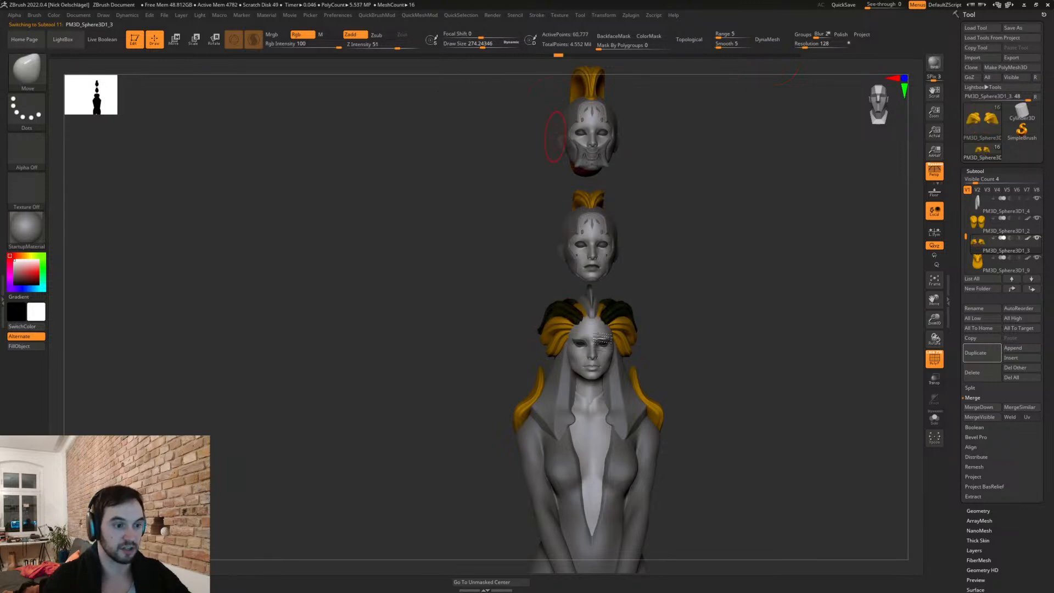
# Step: Nudge the bottom figure's restored side hair with the Move brush at a draw size of about 172, accepting removal of the newer undo history
pyautogui.keyDown('alt'); pyautogui.moveTo(706, 318); pyautogui.dragTo(612, 221); pyautogui.keyUp('alt')
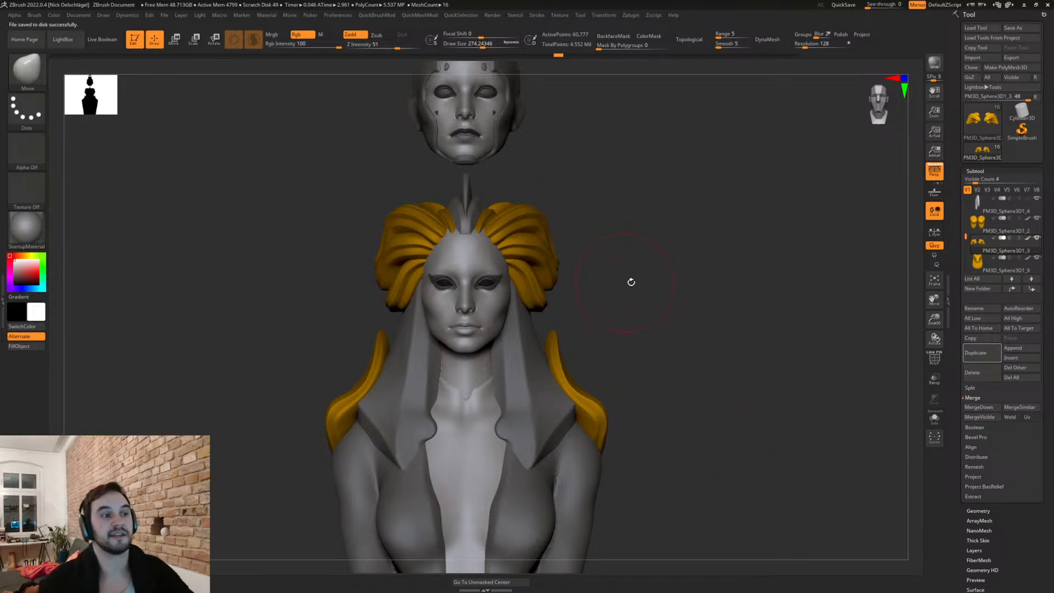
pyautogui.moveTo(652, 299); pyautogui.dragTo(664, 296)
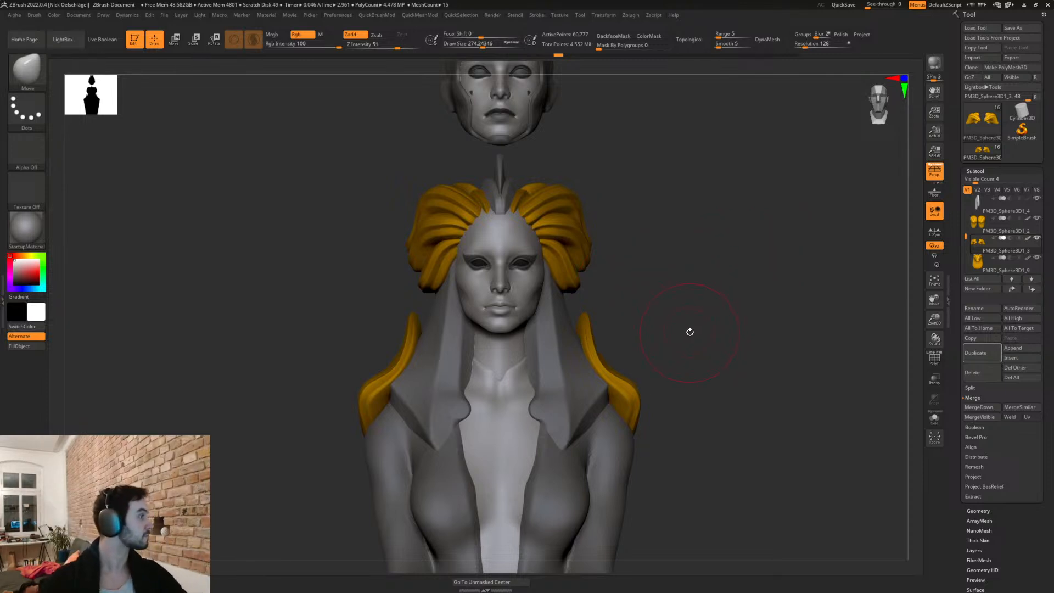
pyautogui.moveTo(683, 280); pyautogui.dragTo(571, 327)
pyautogui.moveTo(595, 247); pyautogui.dragTo(597, 96)
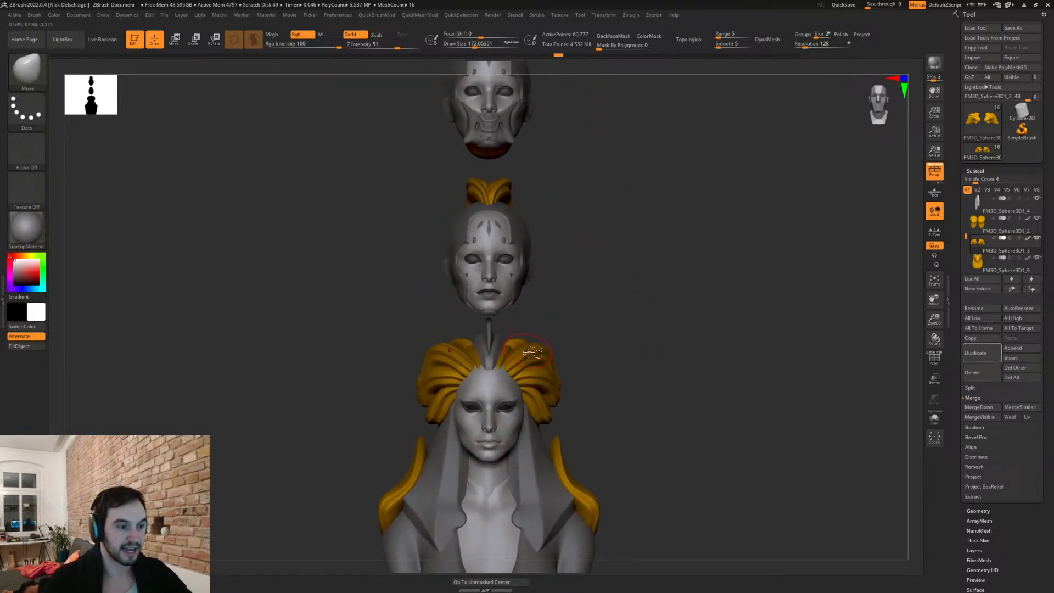
pyautogui.moveTo(551, 360)
pyautogui.mouseDown()
pyautogui.moveTo(600, 377)
pyautogui.moveTo(544, 351)
pyautogui.mouseUp()
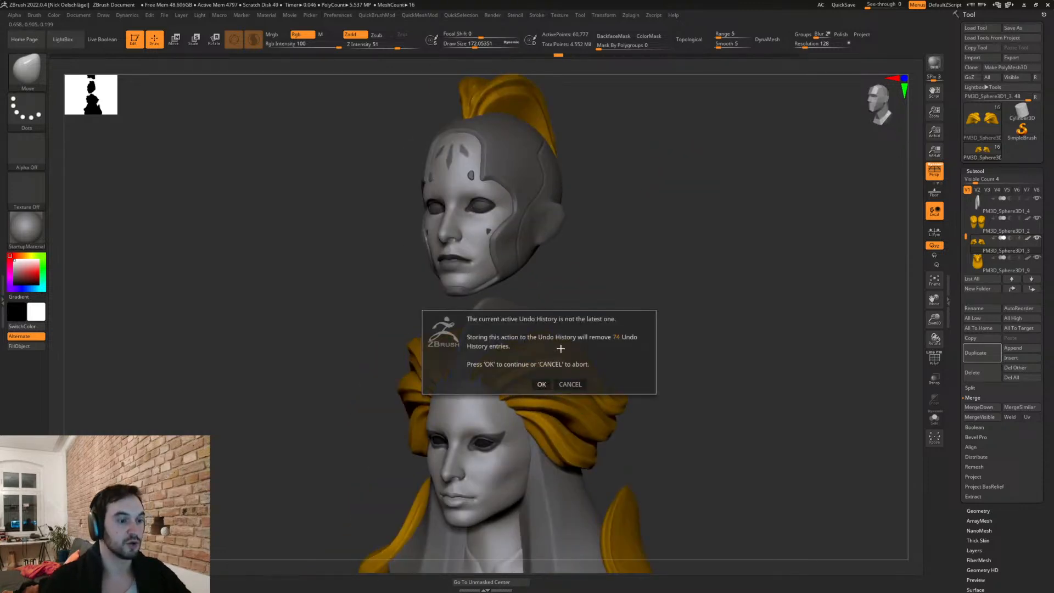
pyautogui.click(541, 384)
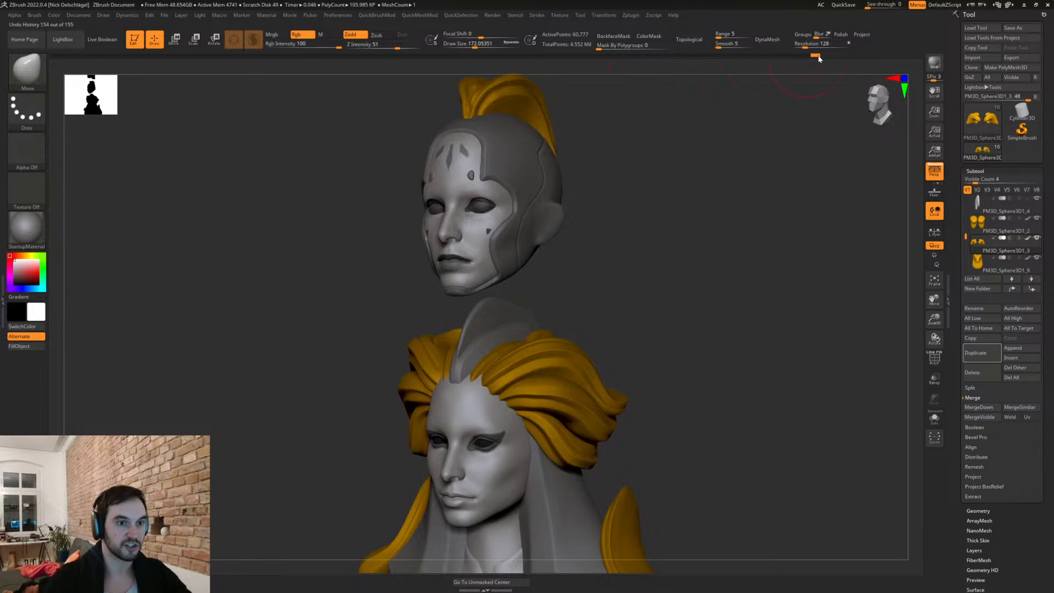
pyautogui.moveTo(718, 287)
pyautogui.keyDown('shift'); pyautogui.mouseDown()
pyautogui.moveTo(673, 303)
pyautogui.moveTo(654, 283)
pyautogui.moveTo(623, 335)
pyautogui.moveTo(641, 355)
pyautogui.moveTo(619, 302)
pyautogui.moveTo(652, 391)
pyautogui.moveTo(675, 403)
pyautogui.moveTo(642, 403)
pyautogui.moveTo(678, 414)
pyautogui.moveTo(656, 419)
pyautogui.moveTo(686, 424)
pyautogui.moveTo(659, 423)
pyautogui.moveTo(664, 441)
pyautogui.mouseUp(); pyautogui.keyUp('shift')
pyautogui.moveTo(617, 374)
pyautogui.mouseDown()
pyautogui.moveTo(635, 377)
pyautogui.moveTo(626, 377)
pyautogui.mouseUp()
pyautogui.keyDown('alt'); pyautogui.moveTo(603, 278); pyautogui.dragTo(662, 323); pyautogui.keyUp('alt')
# Step: Merge the duplicated middle plume with the top head's plume using MergeDown and show their polygroups
pyautogui.keyDown('alt'); pyautogui.click(521, 181); pyautogui.keyUp('alt')
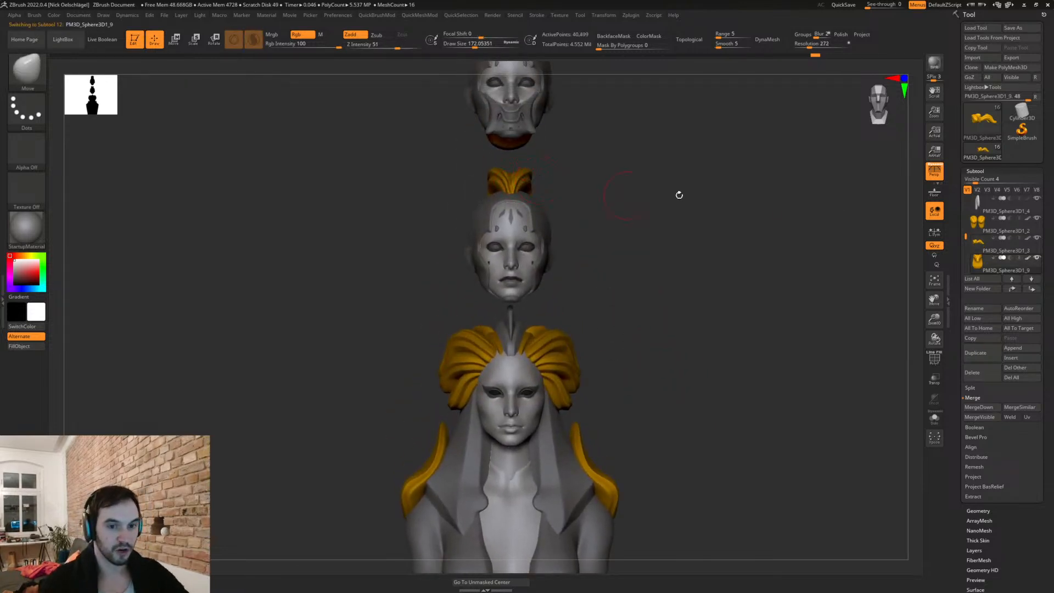
pyautogui.click(980, 407)
pyautogui.click(907, 426)
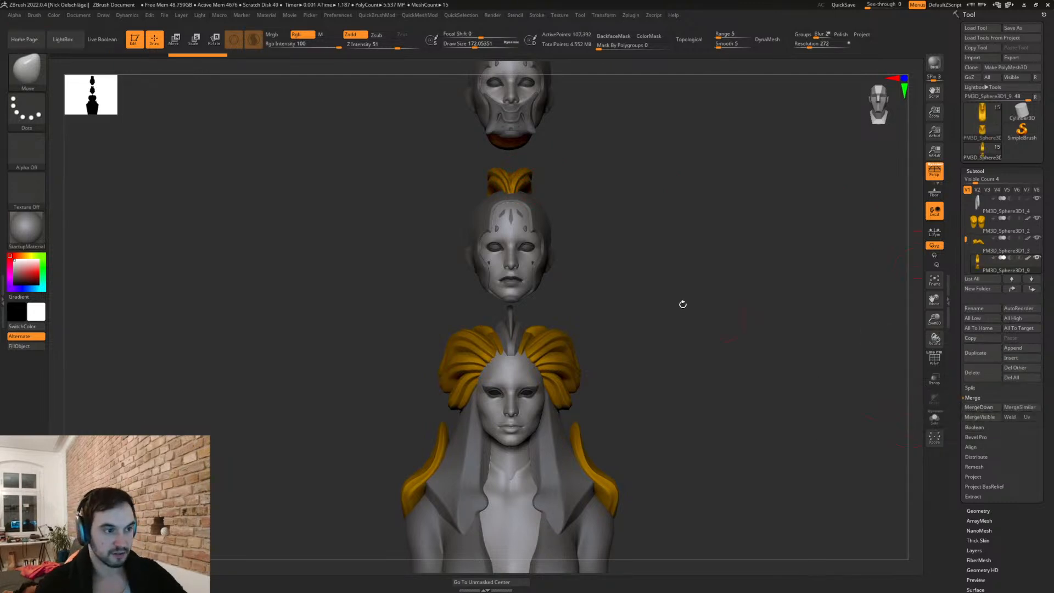
pyautogui.hotkey('shift', 'f')
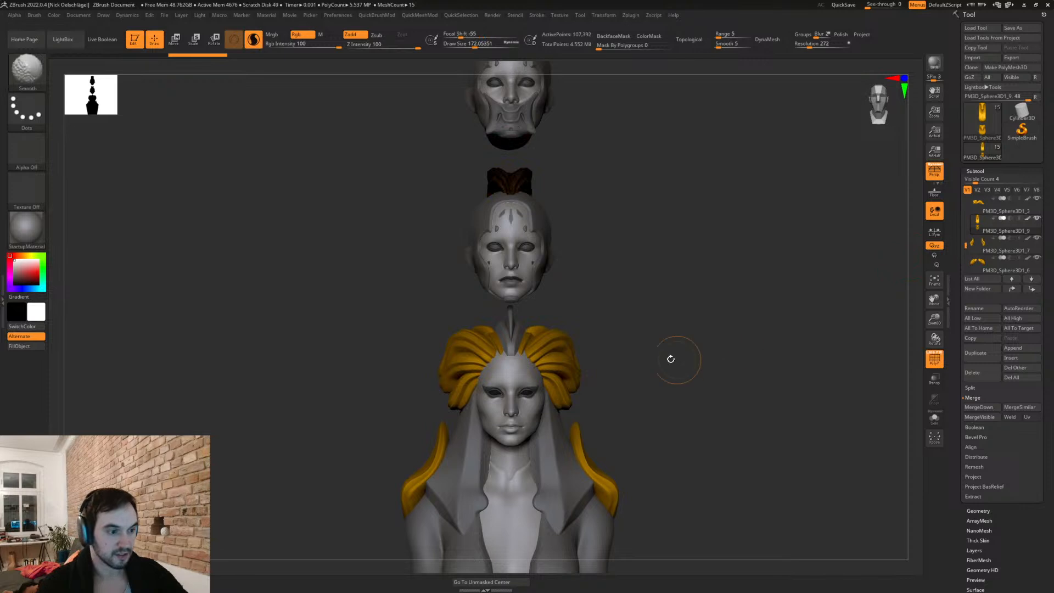
pyautogui.keyDown('alt'); pyautogui.moveTo(688, 465); pyautogui.dragTo(640, 300); pyautogui.keyUp('alt')
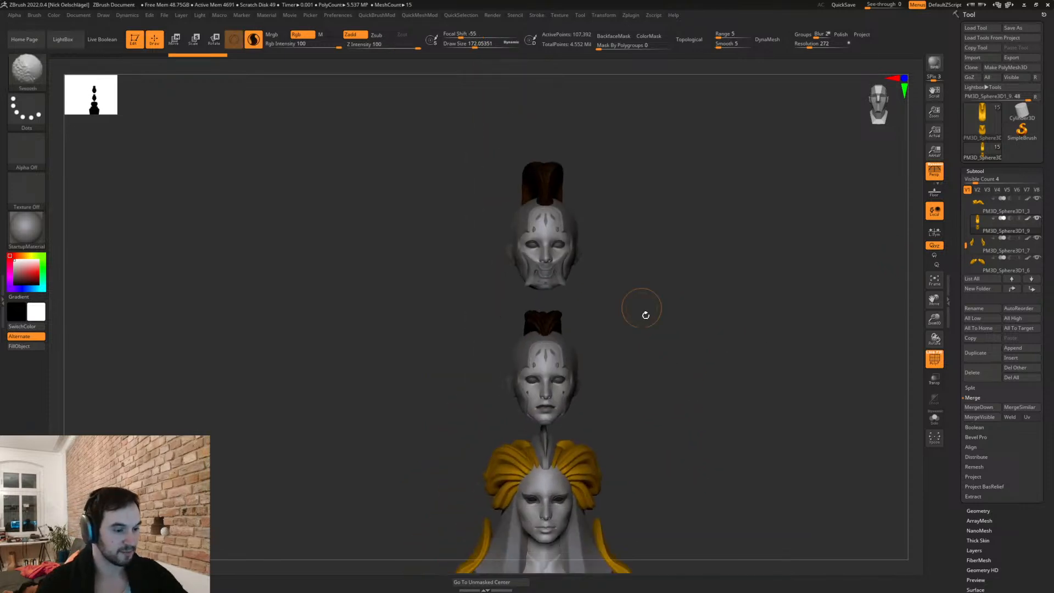
# Step: Isolate the middle head's plume in the merged plume mesh and separate it from the top plume with Split Hidden
pyautogui.press('q')
pyautogui.moveTo(660, 378); pyautogui.dragTo(647, 383)
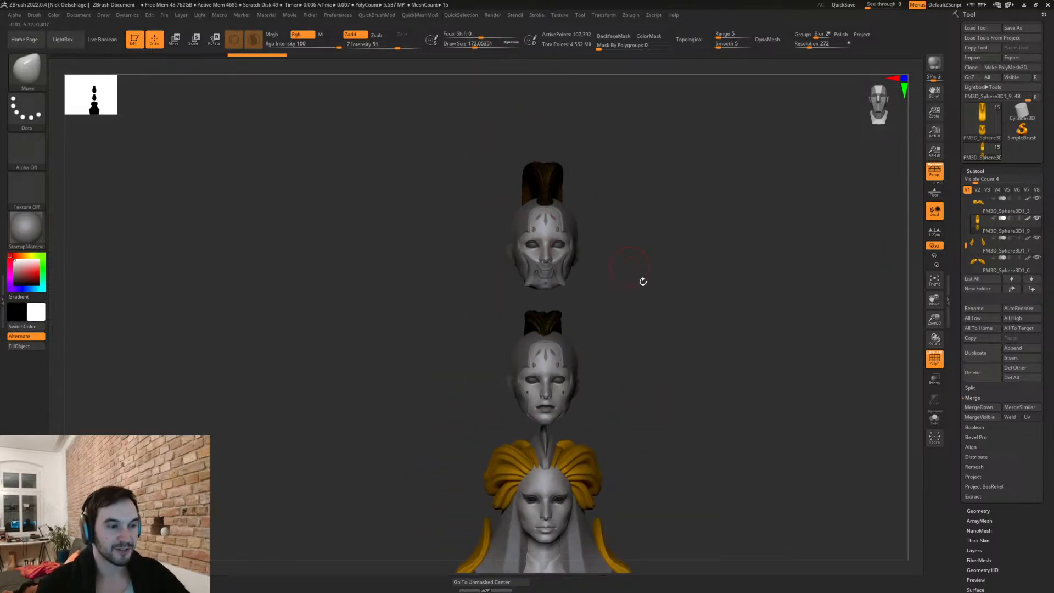
pyautogui.hotkey('ctrl', 'z')
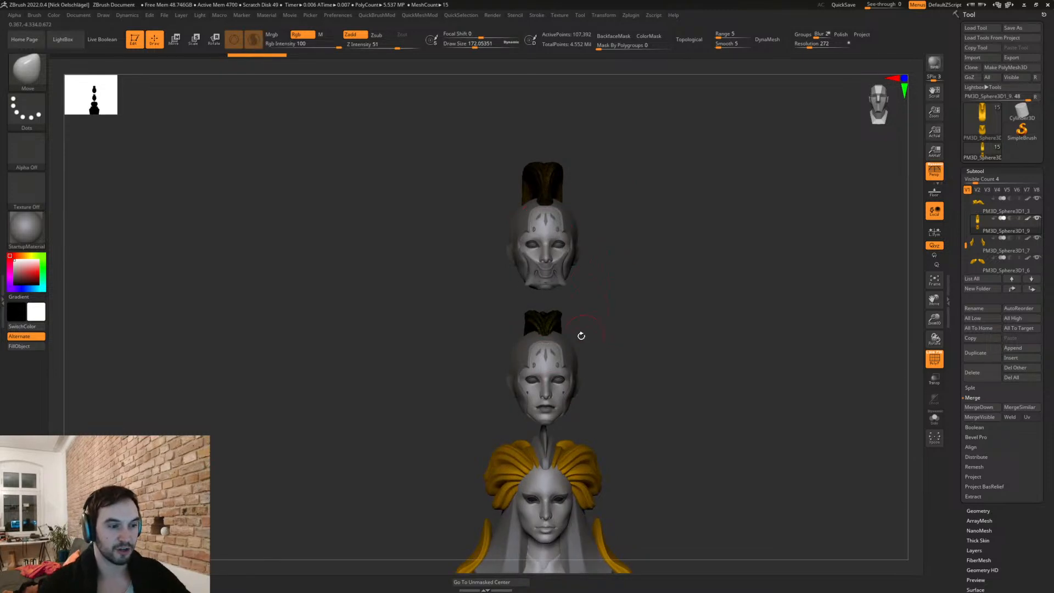
pyautogui.hotkey('ctrl', 'shift')
pyautogui.keyDown('ctrl'); pyautogui.keyDown('shift'); pyautogui.click(558, 323); pyautogui.keyUp('shift'); pyautogui.keyUp('ctrl')
pyautogui.press('q')
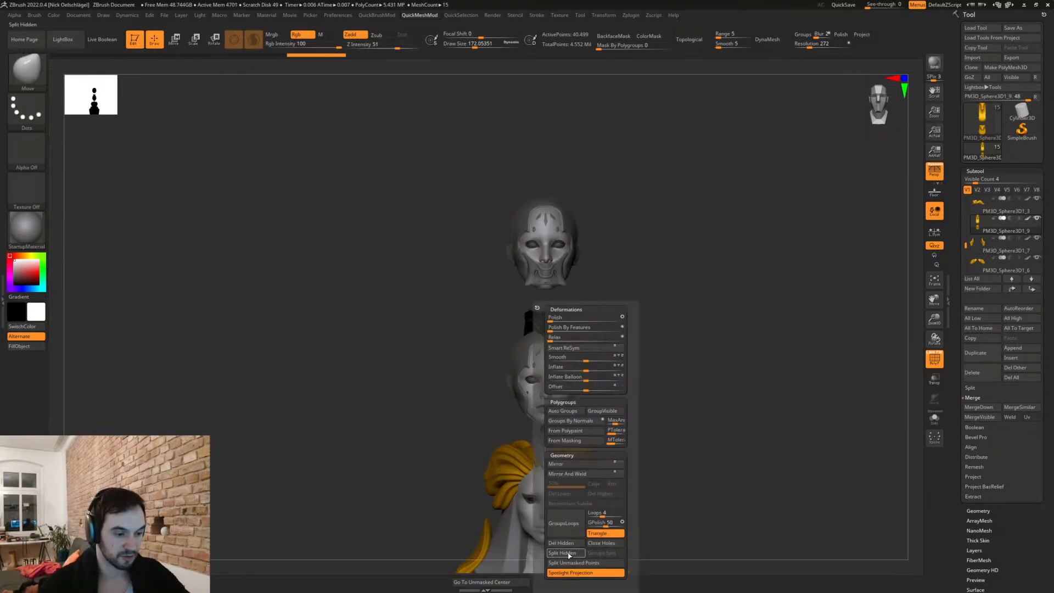
pyautogui.click(571, 554)
# Step: Reorder the top plume's subtool directly above Female_Start_03 and merge it into that head with MergeDown
pyautogui.keyDown('alt'); pyautogui.click(558, 167); pyautogui.keyUp('alt')
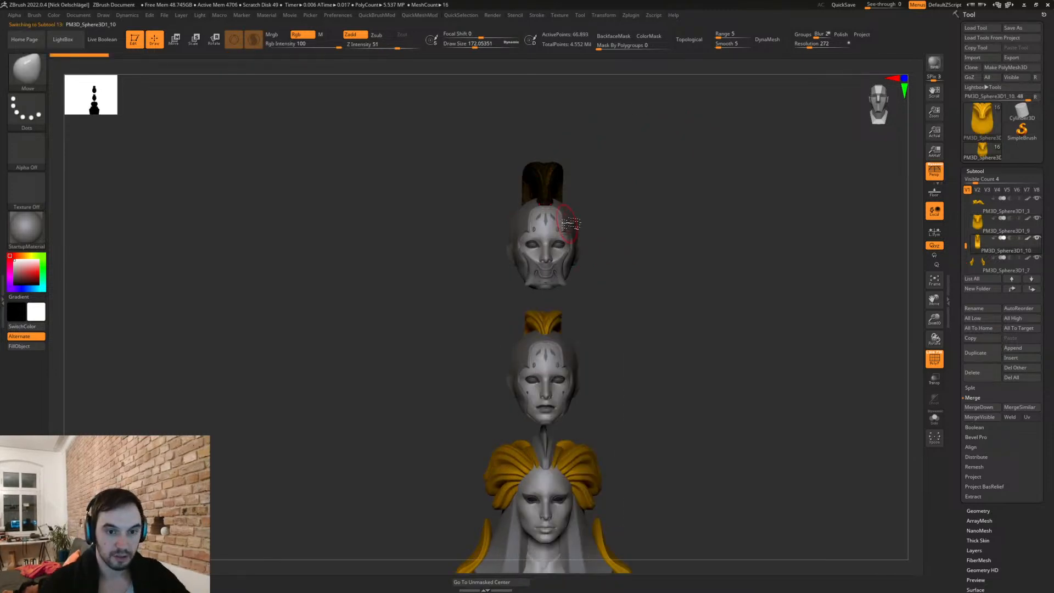
pyautogui.keyDown('alt'); pyautogui.click(561, 225); pyautogui.keyUp('alt')
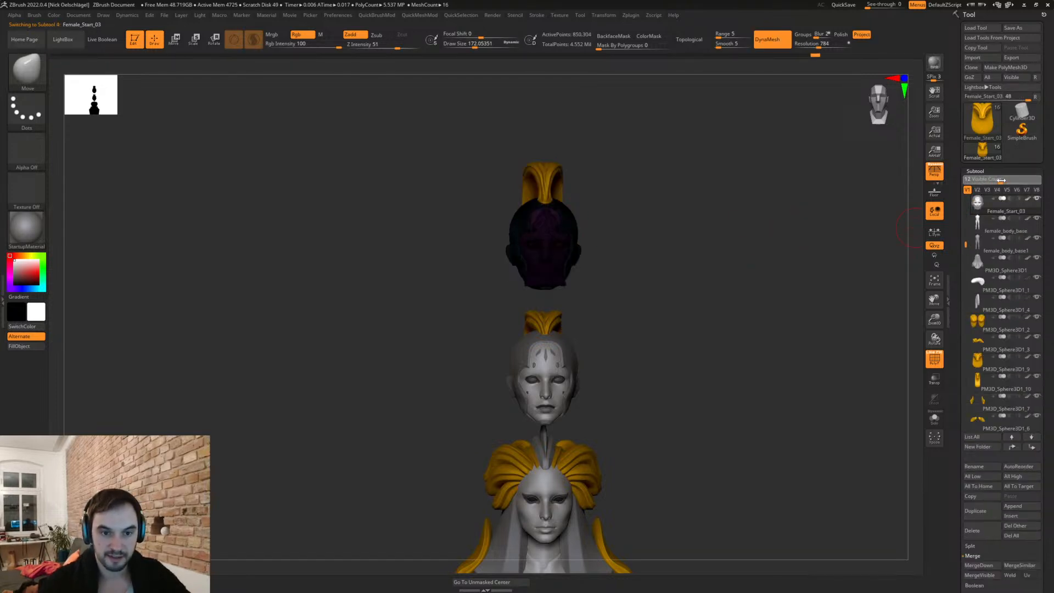
pyautogui.keyDown('alt'); pyautogui.click(551, 178); pyautogui.keyUp('alt')
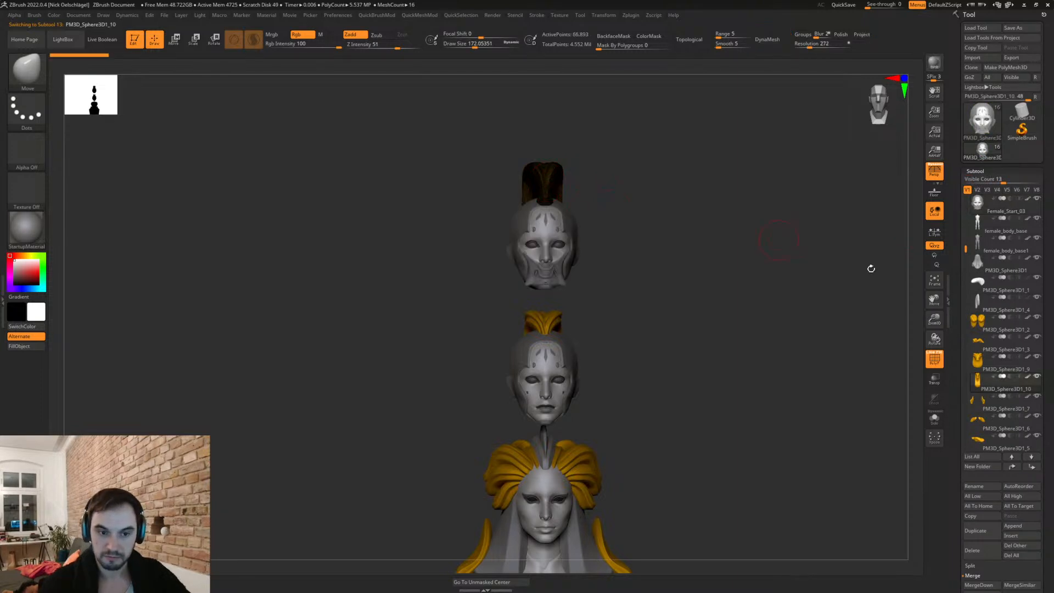
pyautogui.moveTo(981, 202); pyautogui.dragTo(979, 199)
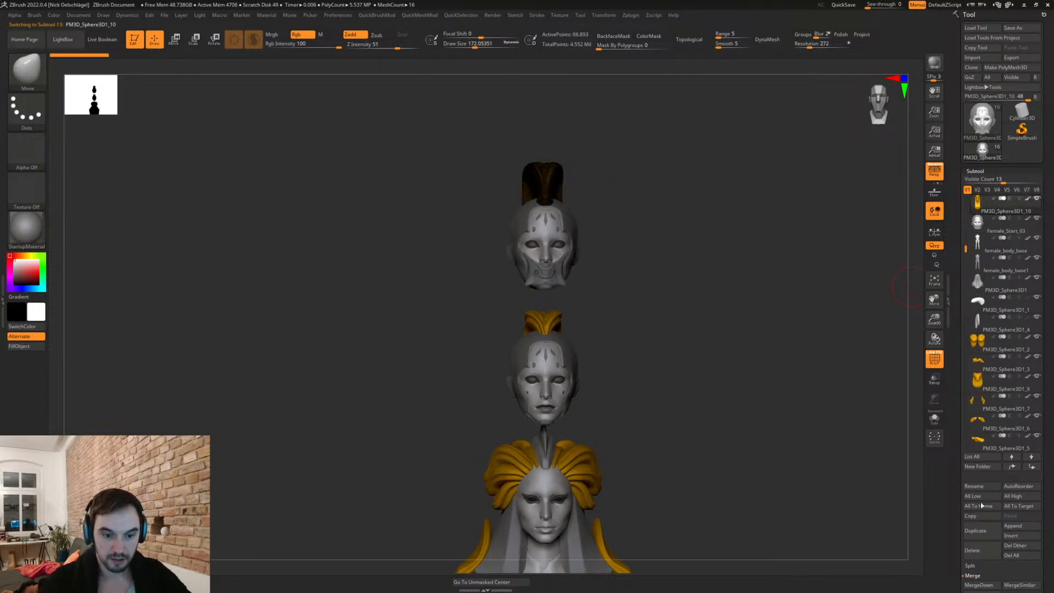
pyautogui.click(980, 586)
pyautogui.click(906, 583)
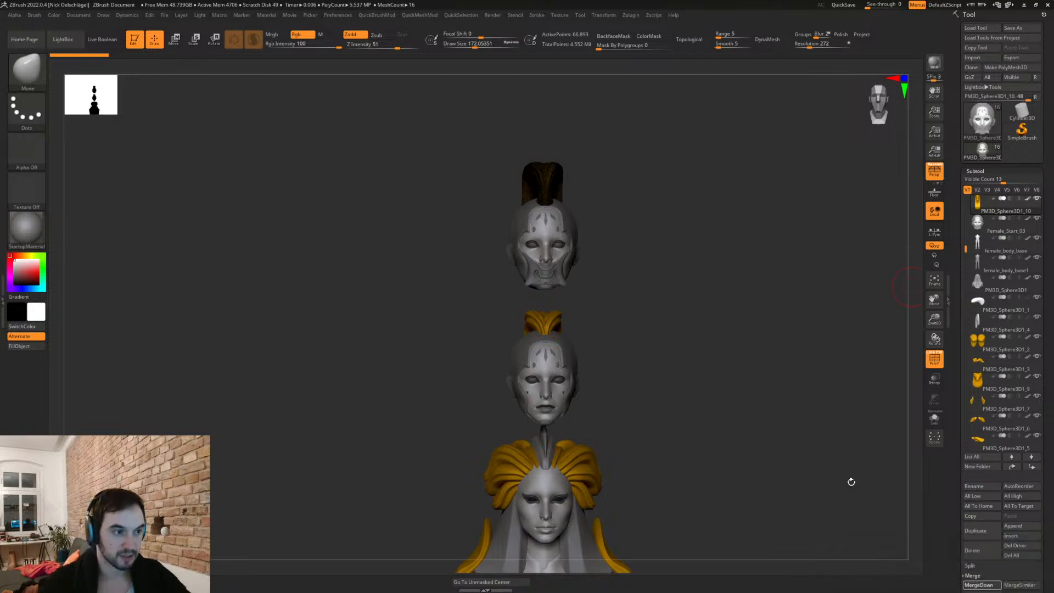
# Step: Reorder the middle plume's subtool directly above Female_Start_02 and merge it into that head with MergeDown
pyautogui.keyDown('alt'); pyautogui.click(566, 346); pyautogui.keyUp('alt')
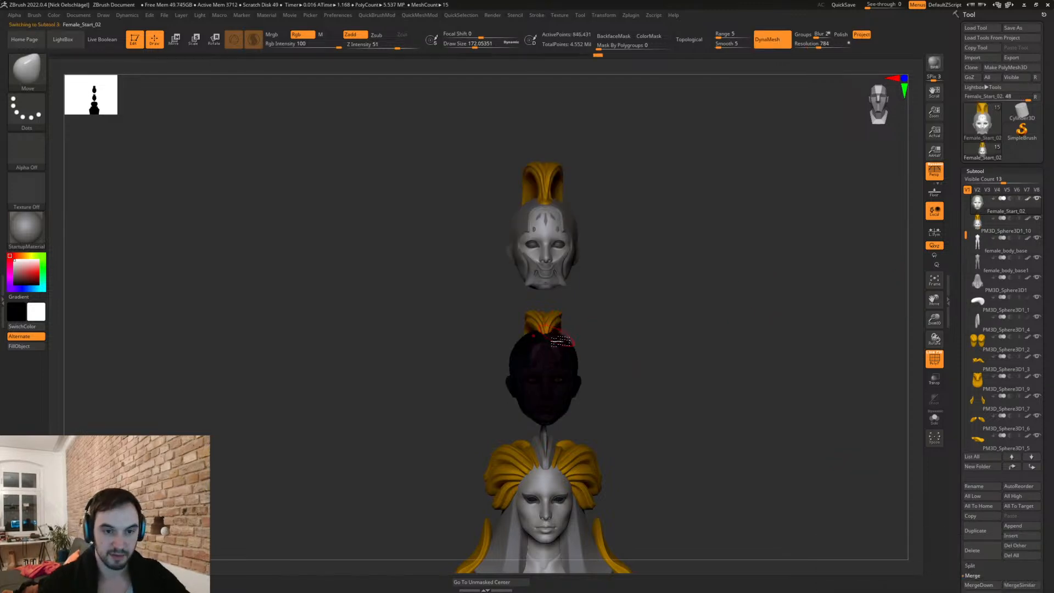
pyautogui.keyDown('alt'); pyautogui.click(550, 323); pyautogui.keyUp('alt')
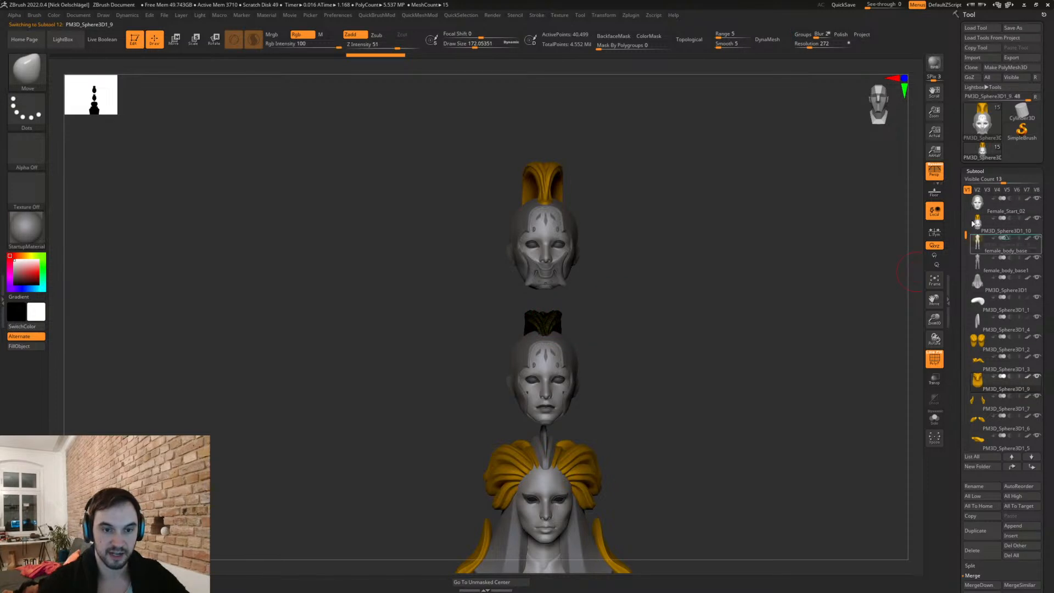
pyautogui.moveTo(986, 383); pyautogui.dragTo(988, 201)
pyautogui.click(978, 584)
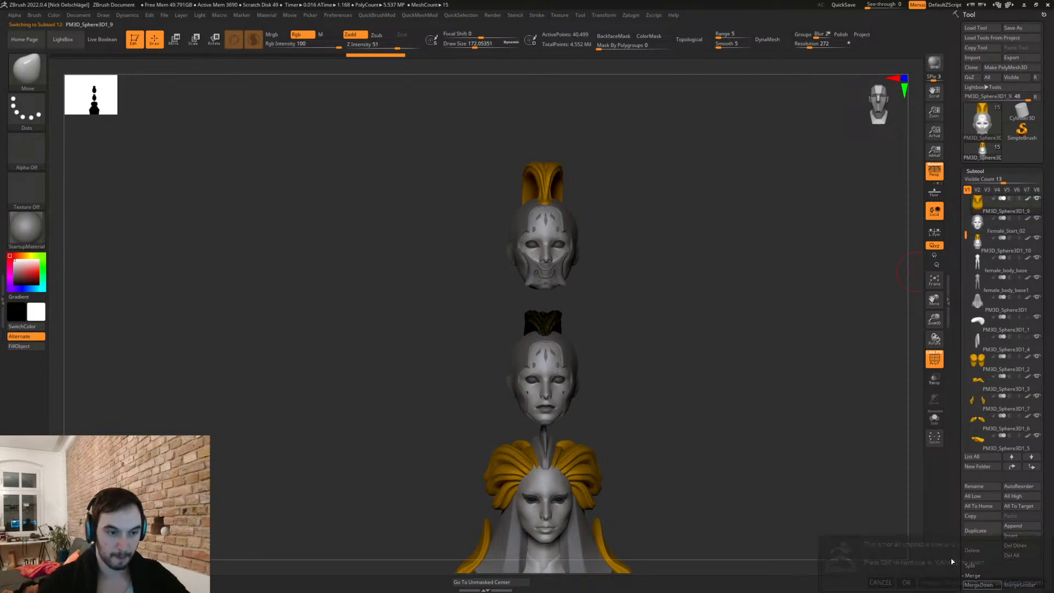
pyautogui.click(907, 583)
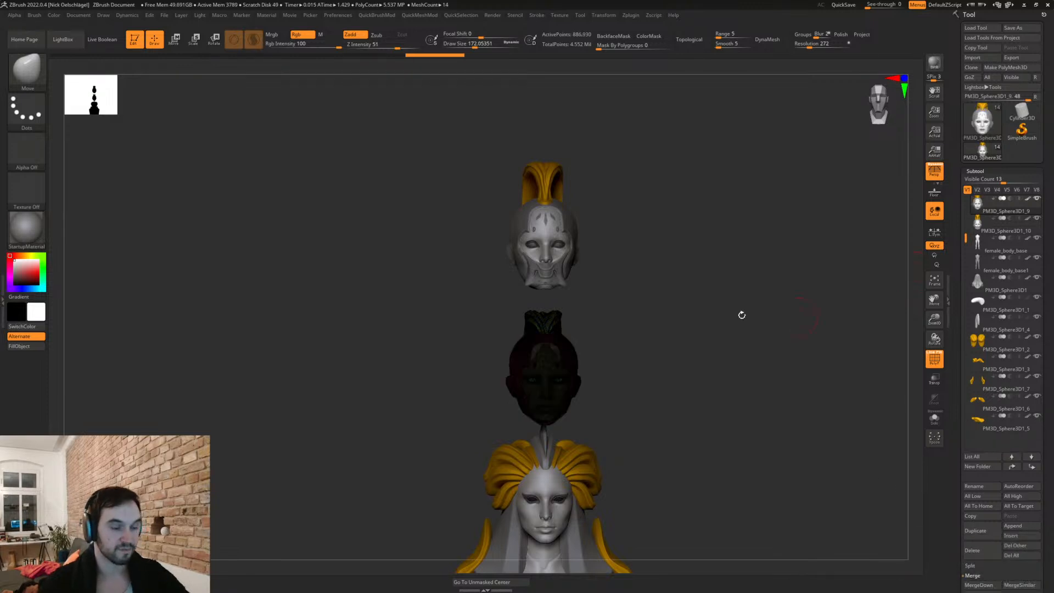
# Step: Centre the transform gizmo on the merged middle head and turn off the polygroup display
pyautogui.keyDown('alt'); pyautogui.moveTo(706, 394); pyautogui.dragTo(684, 280); pyautogui.keyUp('alt')
pyautogui.press('w')
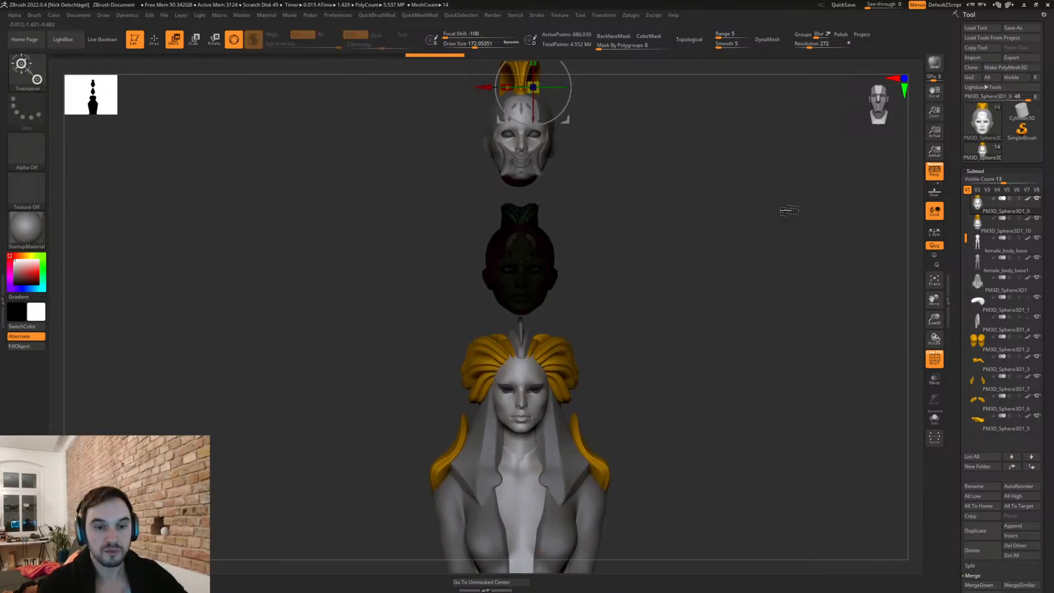
pyautogui.keyDown('alt'); pyautogui.moveTo(582, 109); pyautogui.dragTo(586, 212); pyautogui.keyUp('alt')
pyautogui.click(530, 123)
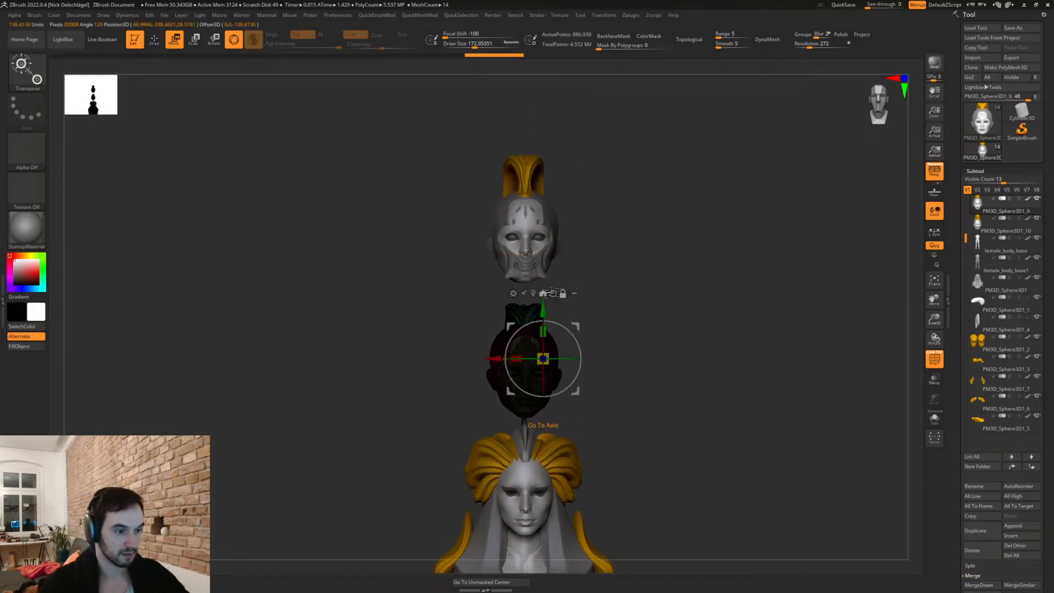
pyautogui.click(542, 293)
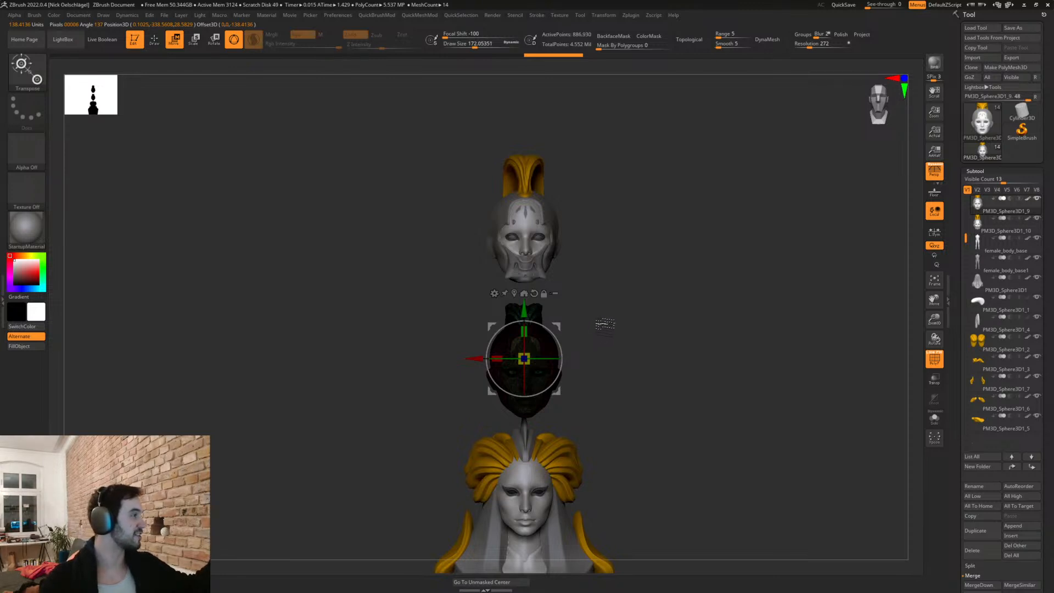
pyautogui.moveTo(614, 357); pyautogui.dragTo(640, 331)
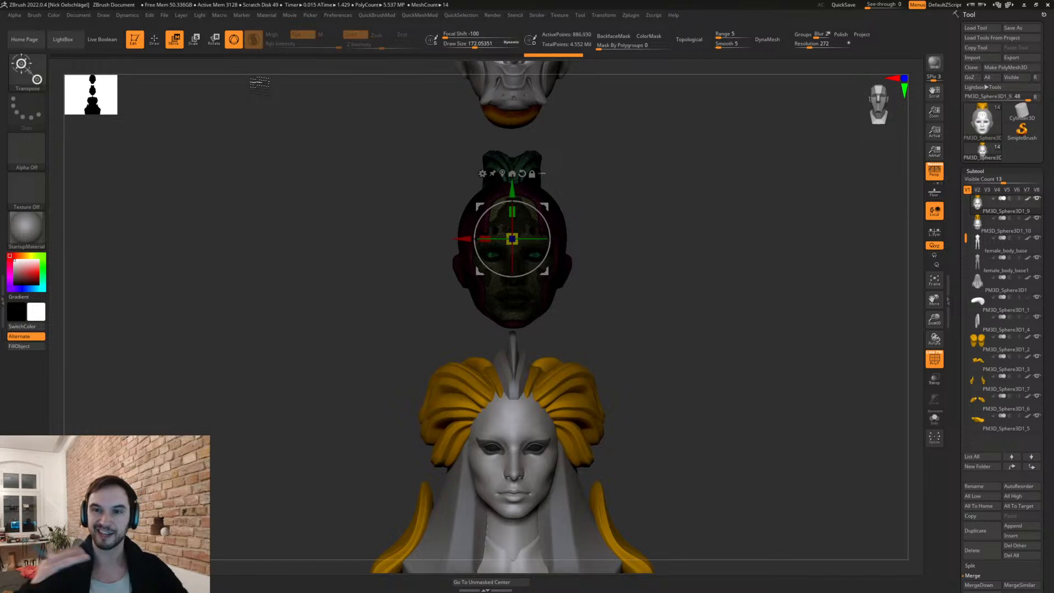
pyautogui.hotkey('shift', 'f')
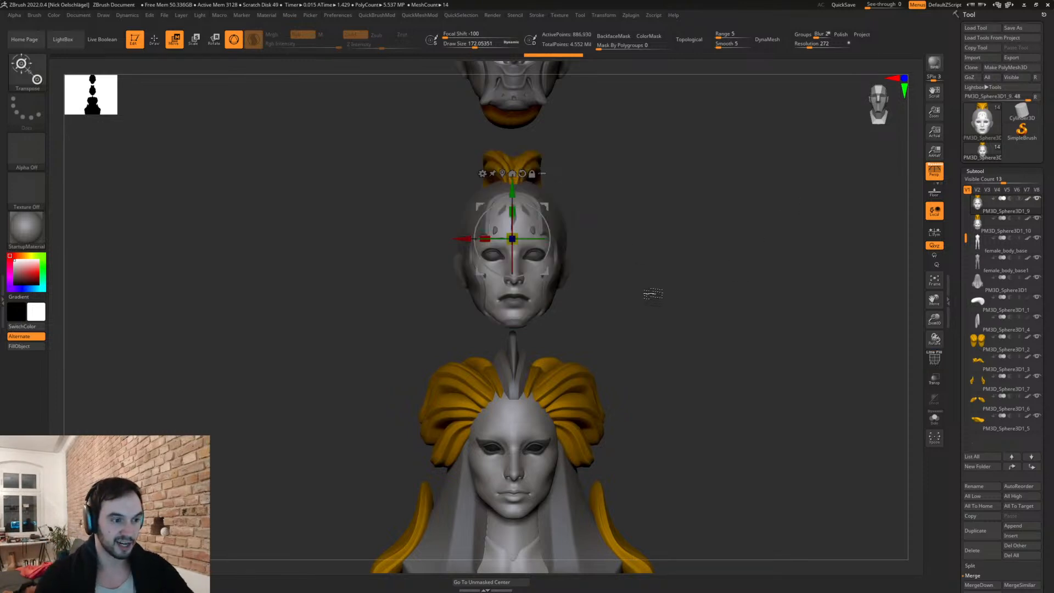
pyautogui.moveTo(623, 261); pyautogui.dragTo(524, 227)
pyautogui.moveTo(626, 302); pyautogui.dragTo(411, 375)
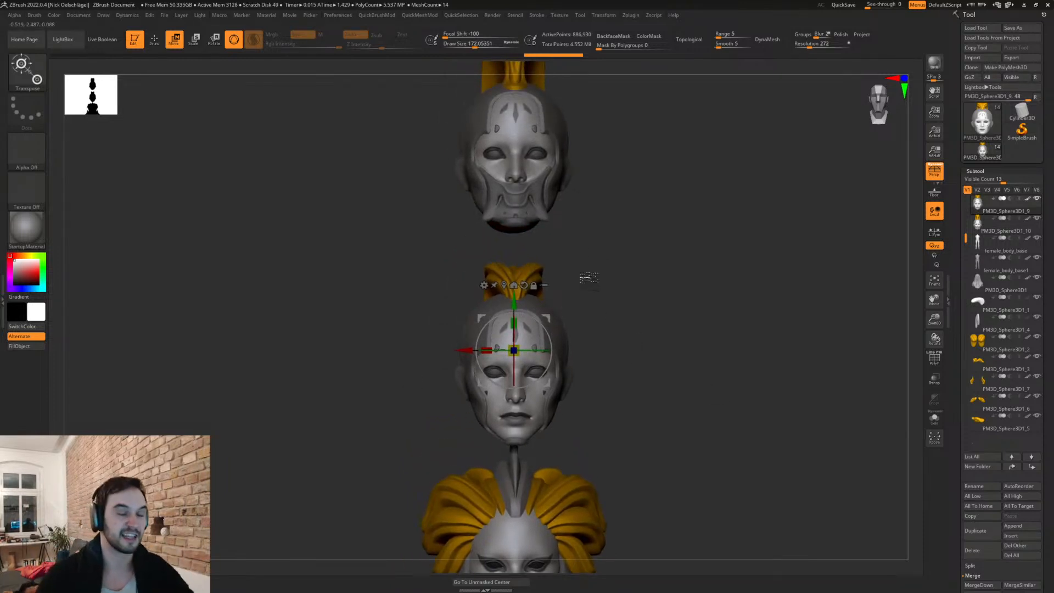
pyautogui.moveTo(633, 350); pyautogui.dragTo(684, 410)
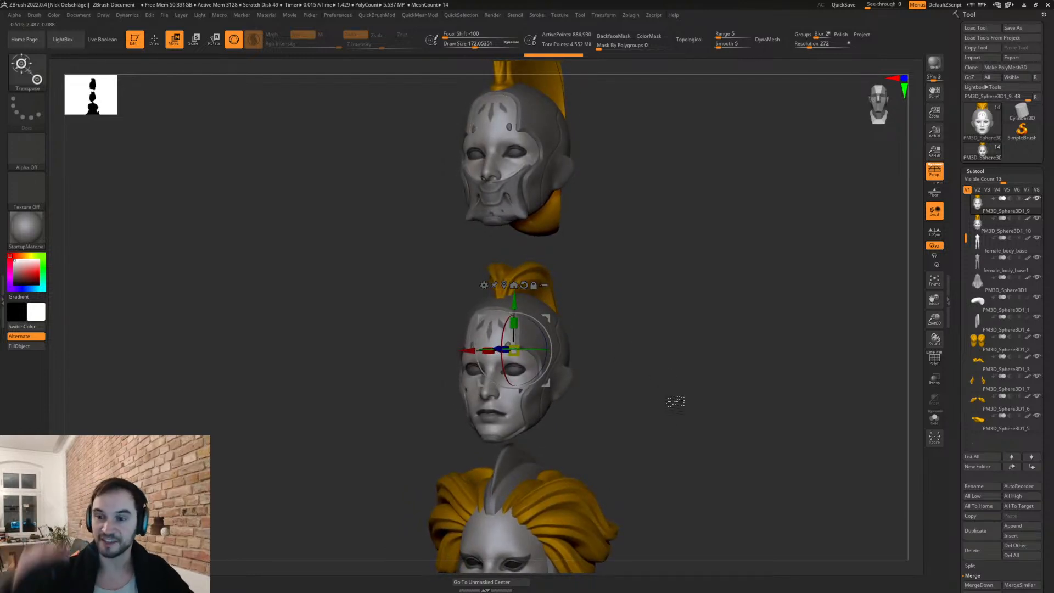
pyautogui.keyDown('shift'); pyautogui.moveTo(664, 273); pyautogui.dragTo(660, 364); pyautogui.keyUp('shift')
pyautogui.scroll(-5, 659, 364)
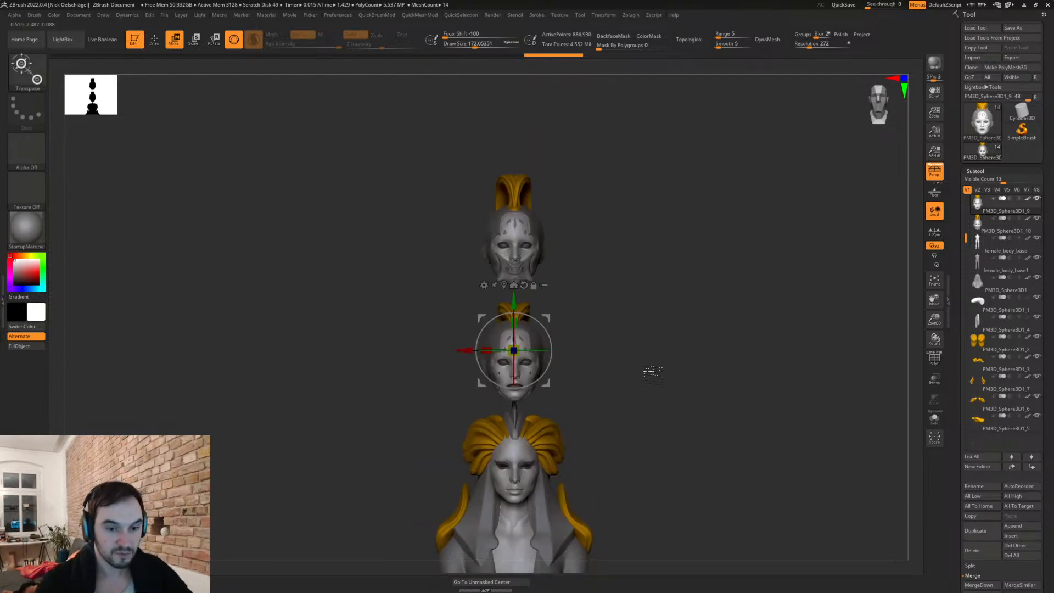
# Step: Set the subtool list's visible count to 3 and store the middle head's placement as its Home Stage
pyautogui.moveTo(1002, 181); pyautogui.dragTo(967, 182)
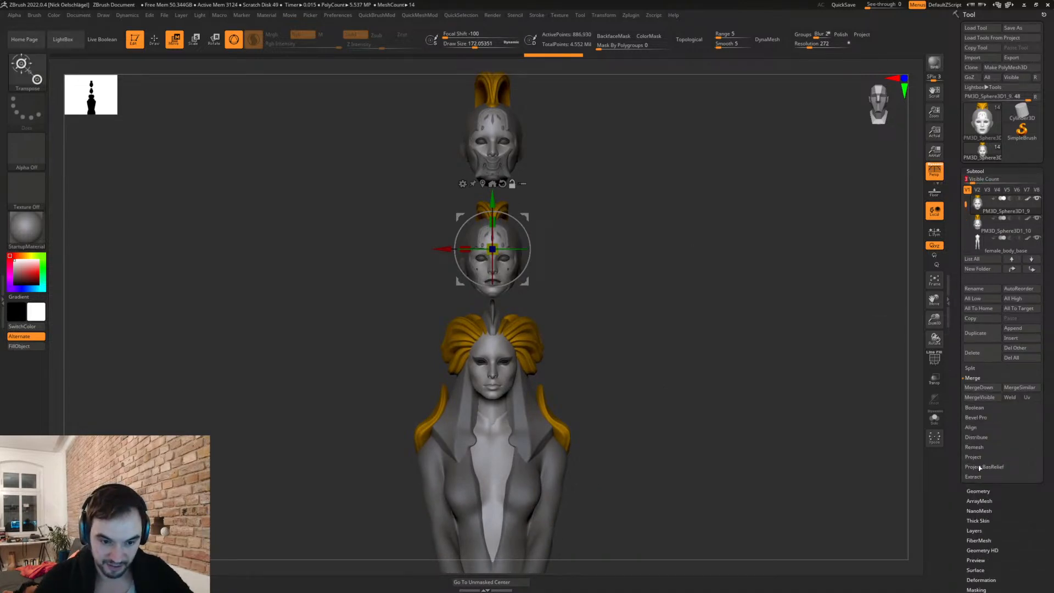
pyautogui.click(980, 170)
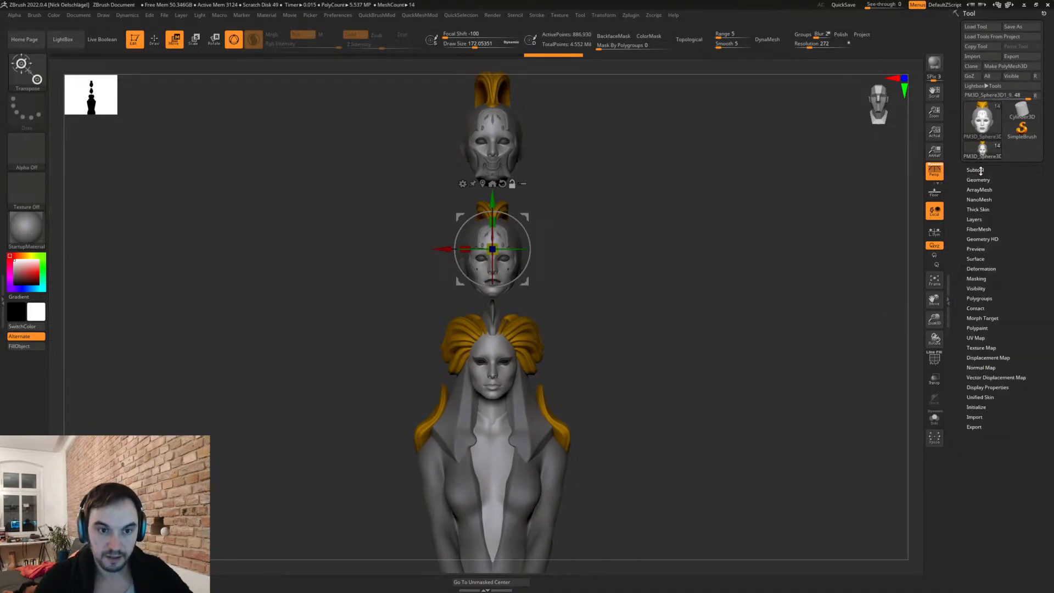
pyautogui.click(980, 180)
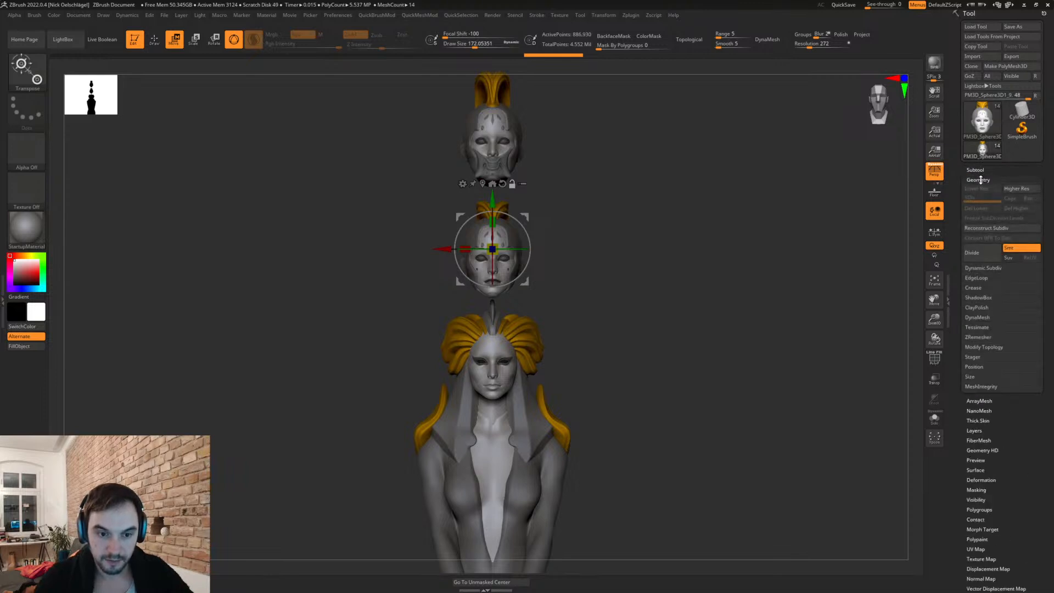
pyautogui.click(975, 366)
pyautogui.click(973, 357)
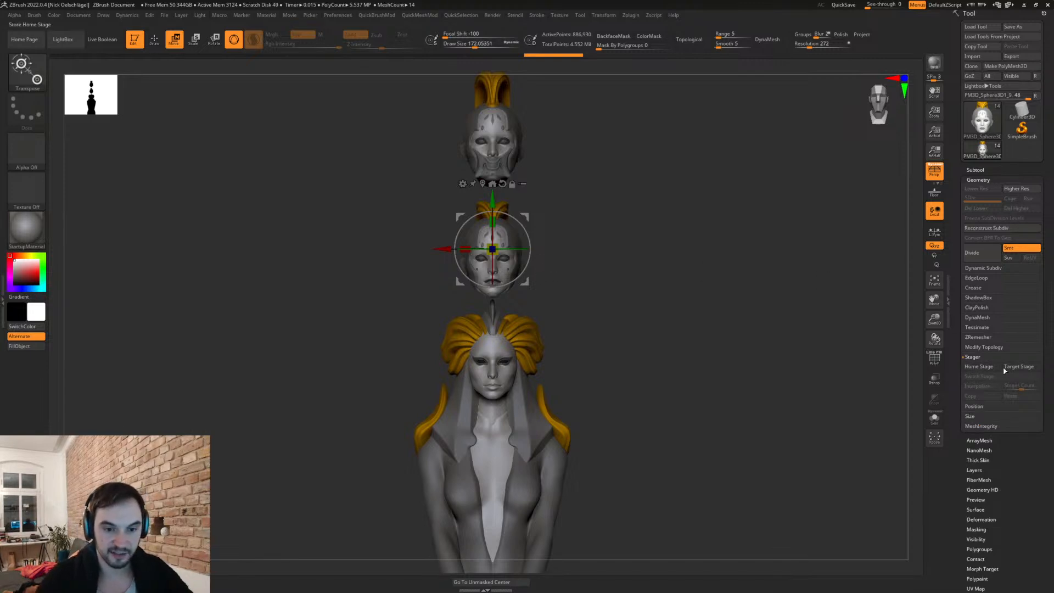
pyautogui.click(989, 368)
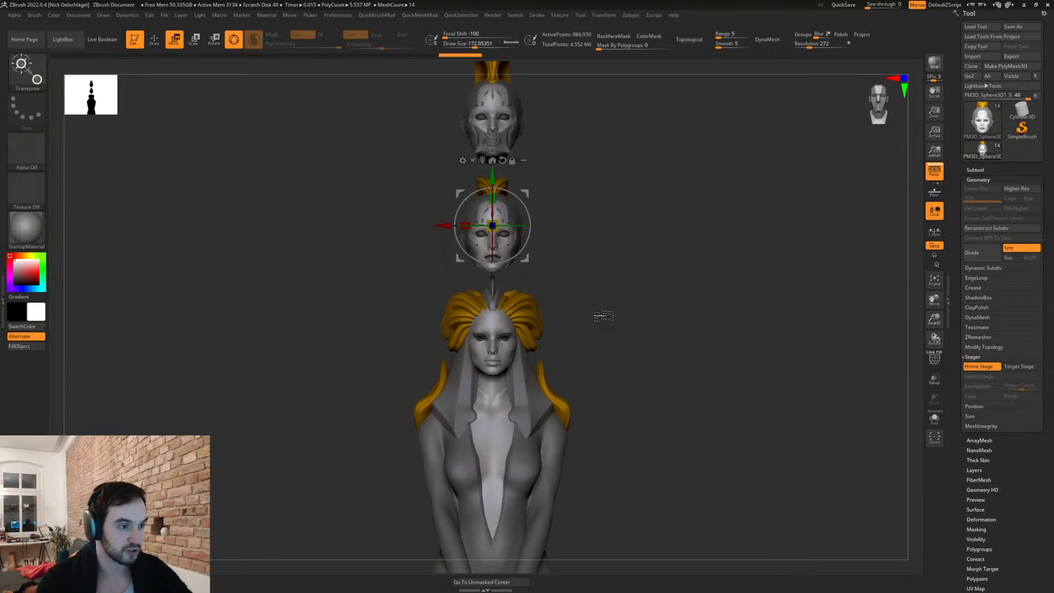
# Step: Place the middle head at an angle beside the bottom figure's right shoulder and store it as Target Stage, testing with Switch Stage
pyautogui.moveTo(532, 199); pyautogui.dragTo(430, 280)
pyautogui.click(1019, 367)
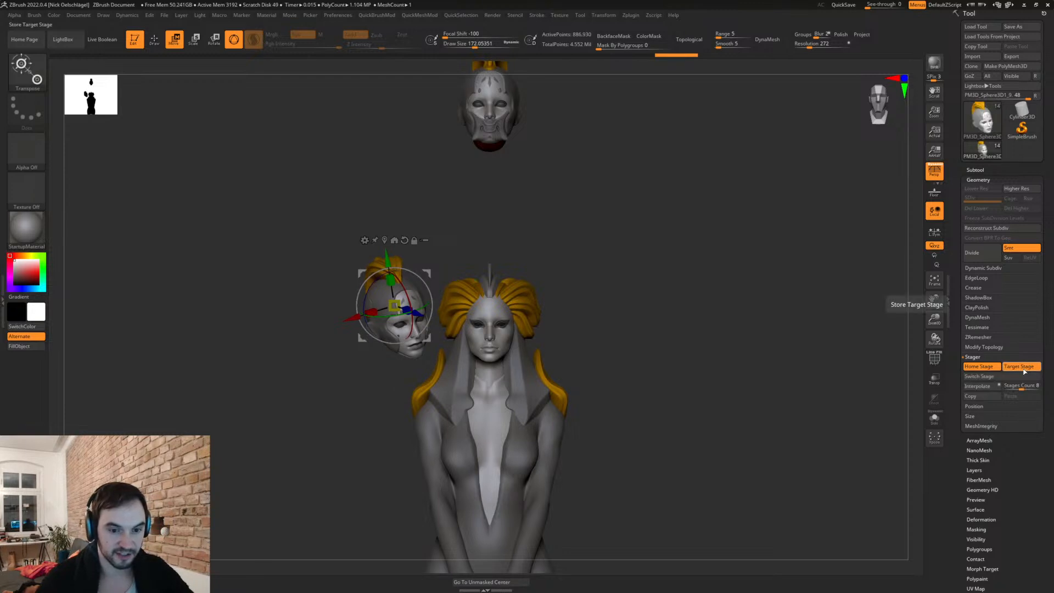
pyautogui.click(978, 376)
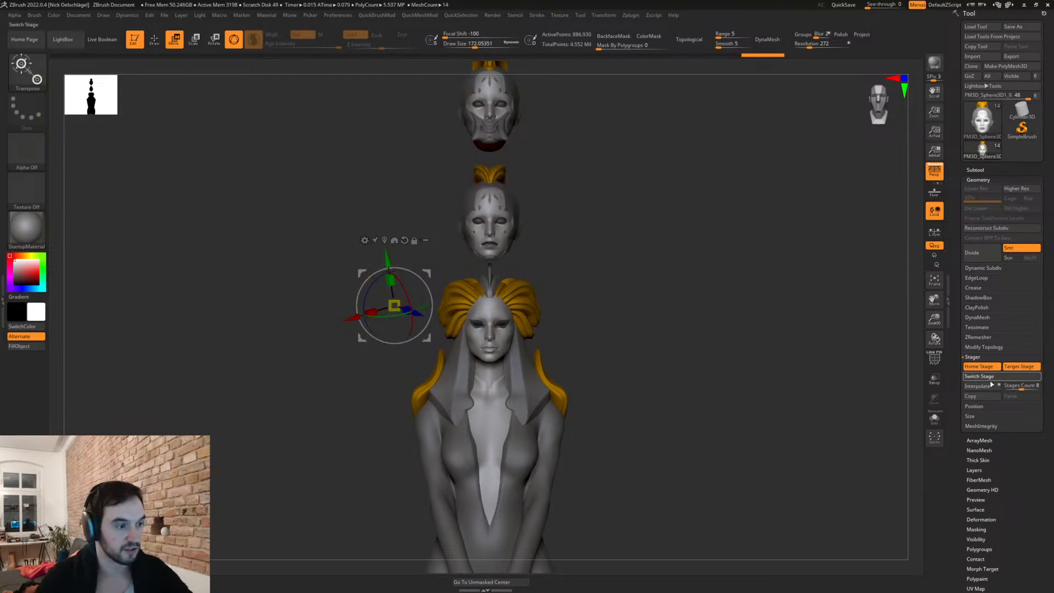
pyautogui.click(976, 379)
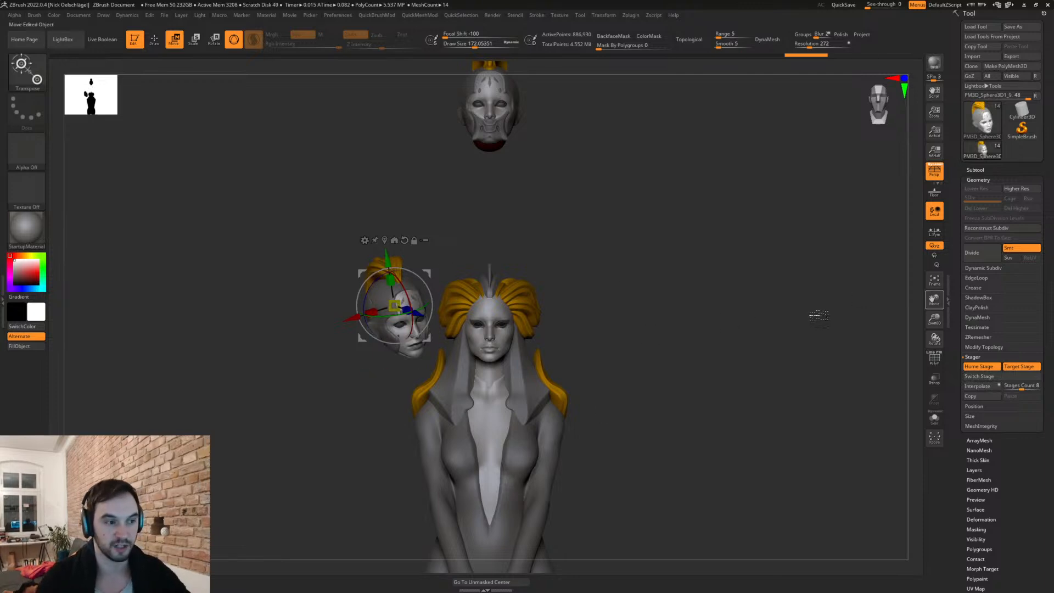
# Step: Centre the gizmo on the top head and store its placement above the figure as its Home Stage
pyautogui.click(981, 170)
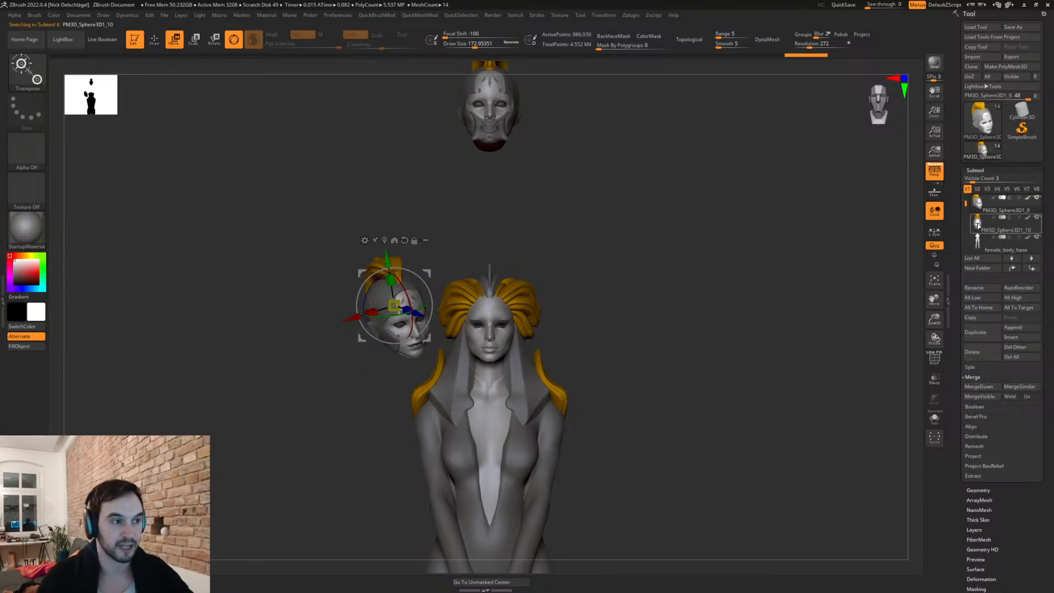
pyautogui.click(980, 222)
pyautogui.keyDown('alt'); pyautogui.moveTo(601, 216); pyautogui.dragTo(599, 295); pyautogui.keyUp('alt')
pyautogui.click(506, 82)
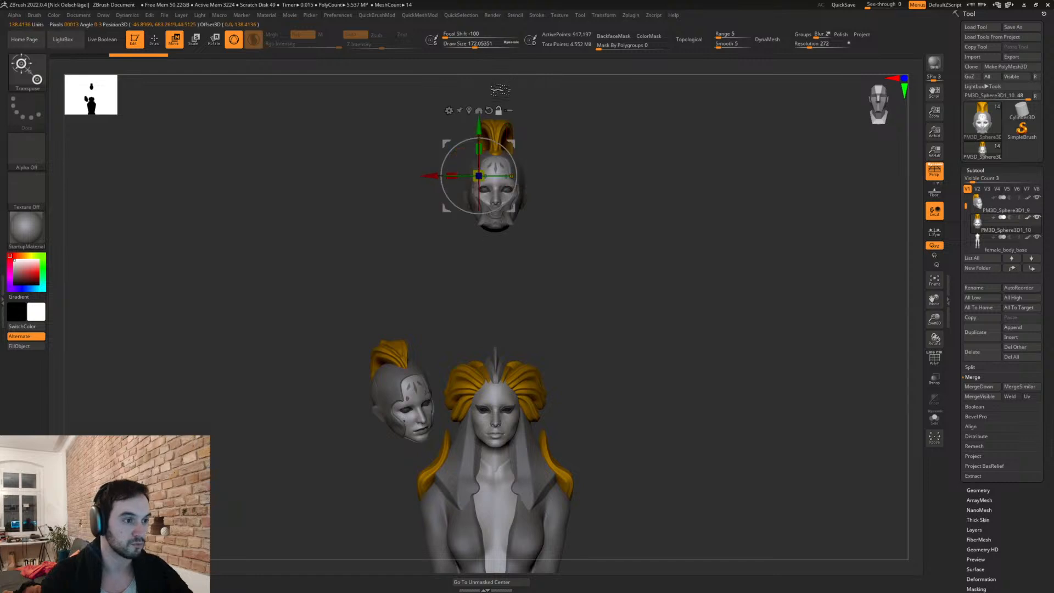
pyautogui.click(479, 110)
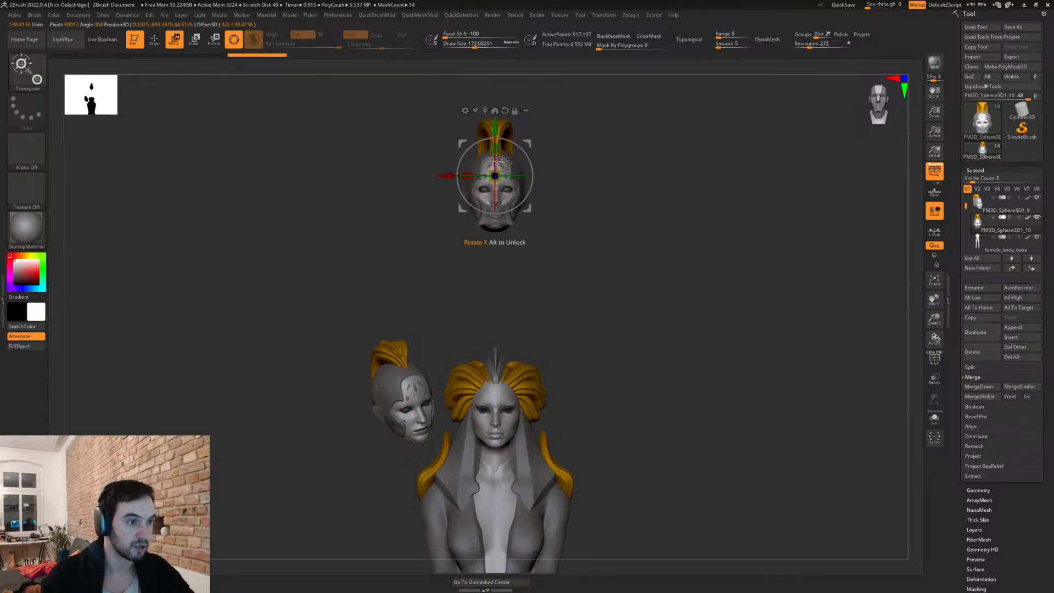
pyautogui.click(976, 170)
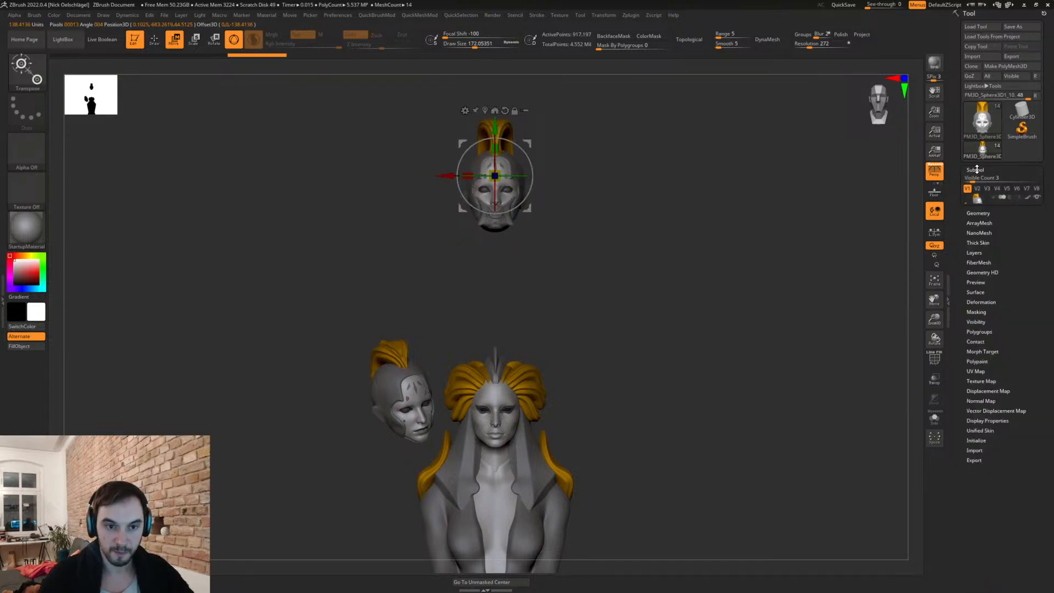
pyautogui.click(979, 179)
pyautogui.click(969, 367)
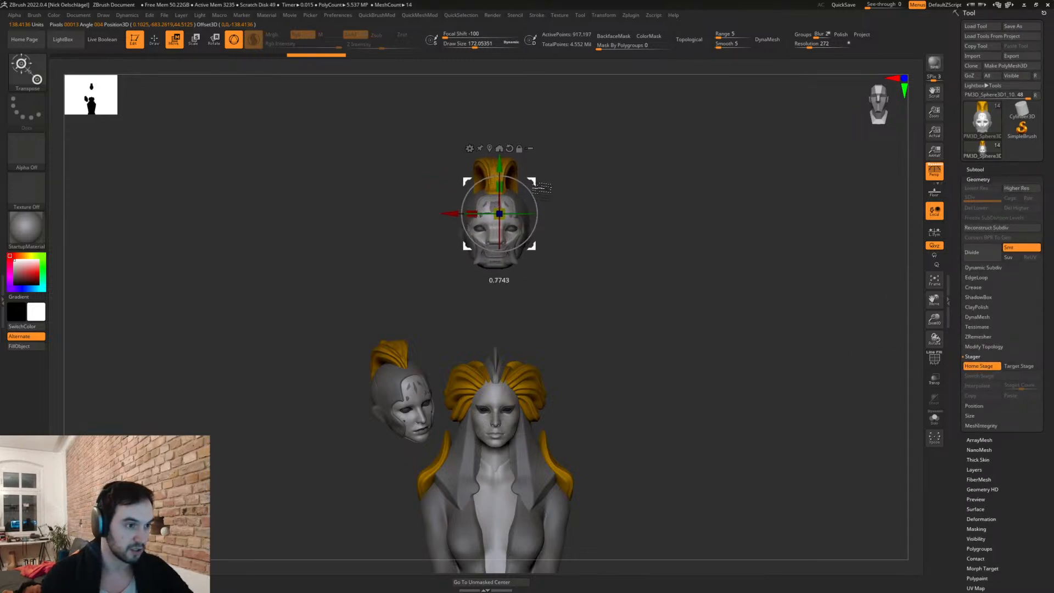
# Step: Place the top head at an angle beside the bottom figure's left shoulder and store that pose as its Target Stage
pyautogui.moveTo(531, 149)
pyautogui.mouseDown()
pyautogui.moveTo(602, 393)
pyautogui.moveTo(580, 384)
pyautogui.moveTo(631, 379)
pyautogui.moveTo(573, 381)
pyautogui.moveTo(623, 380)
pyautogui.moveTo(632, 365)
pyautogui.moveTo(584, 387)
pyautogui.moveTo(627, 359)
pyautogui.mouseUp()
pyautogui.hotkey('ctrl', 'z')
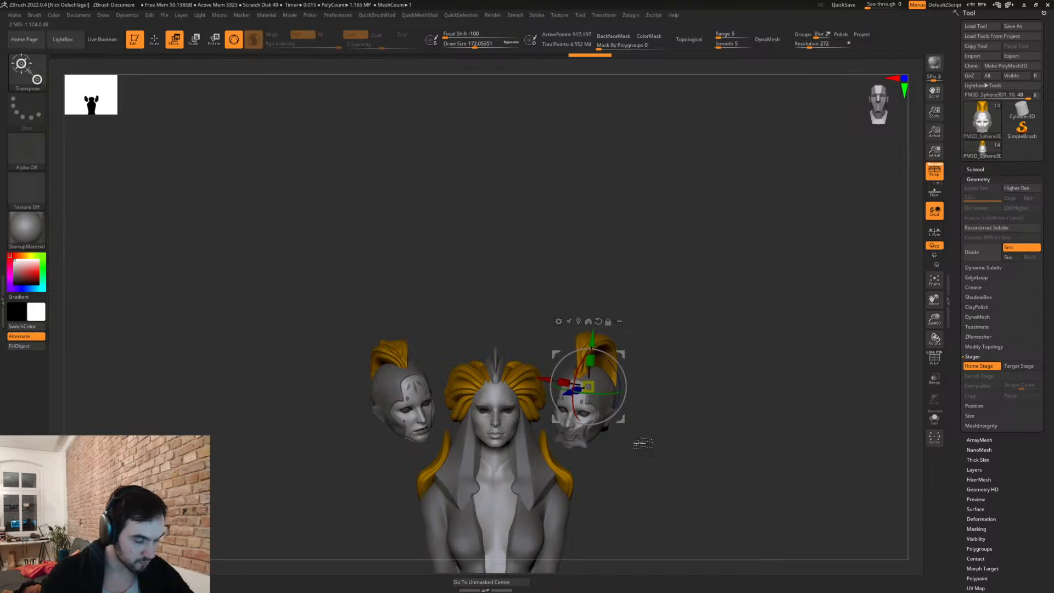
pyautogui.keyDown('alt'); pyautogui.moveTo(642, 488); pyautogui.dragTo(693, 437); pyautogui.keyUp('alt')
pyautogui.moveTo(680, 229); pyautogui.dragTo(676, 199)
pyautogui.click(1019, 366)
pyautogui.moveTo(743, 415)
pyautogui.keyDown('alt'); pyautogui.mouseDown()
pyautogui.moveTo(722, 381)
pyautogui.moveTo(696, 487)
pyautogui.moveTo(741, 454)
pyautogui.moveTo(746, 435)
pyautogui.moveTo(740, 459)
pyautogui.mouseUp(); pyautogui.keyUp('alt')
pyautogui.press('q')
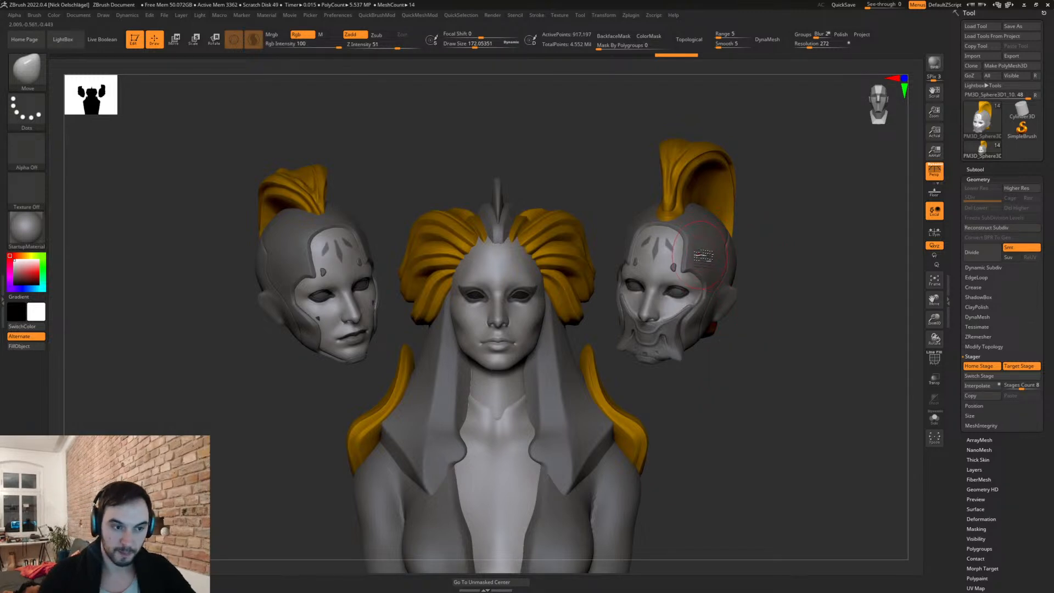
# Step: Turn on local symmetry for the crested head beside the figure's left shoulder
pyautogui.click(976, 170)
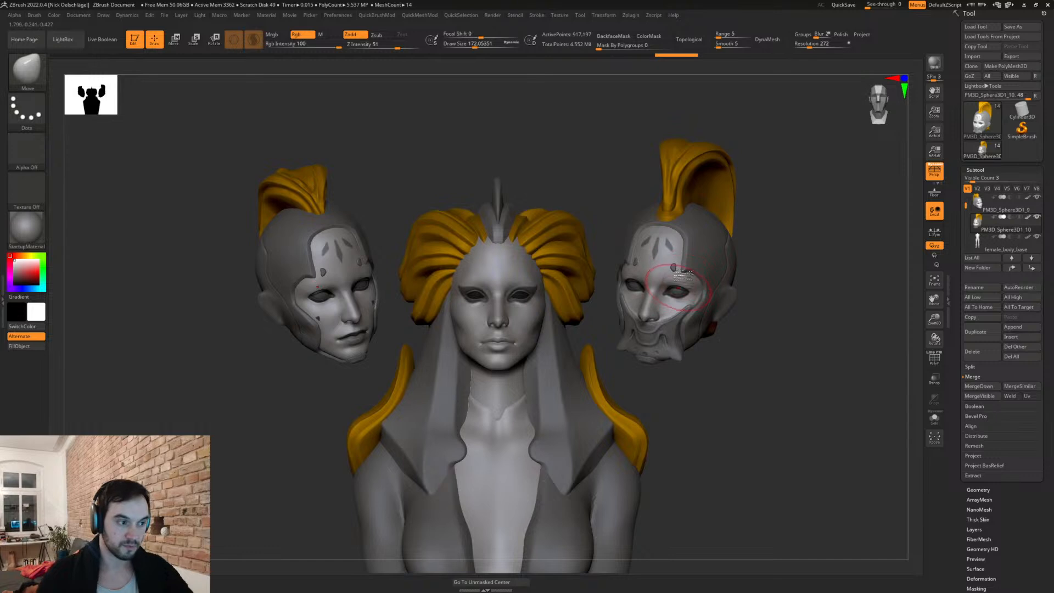
pyautogui.click(934, 230)
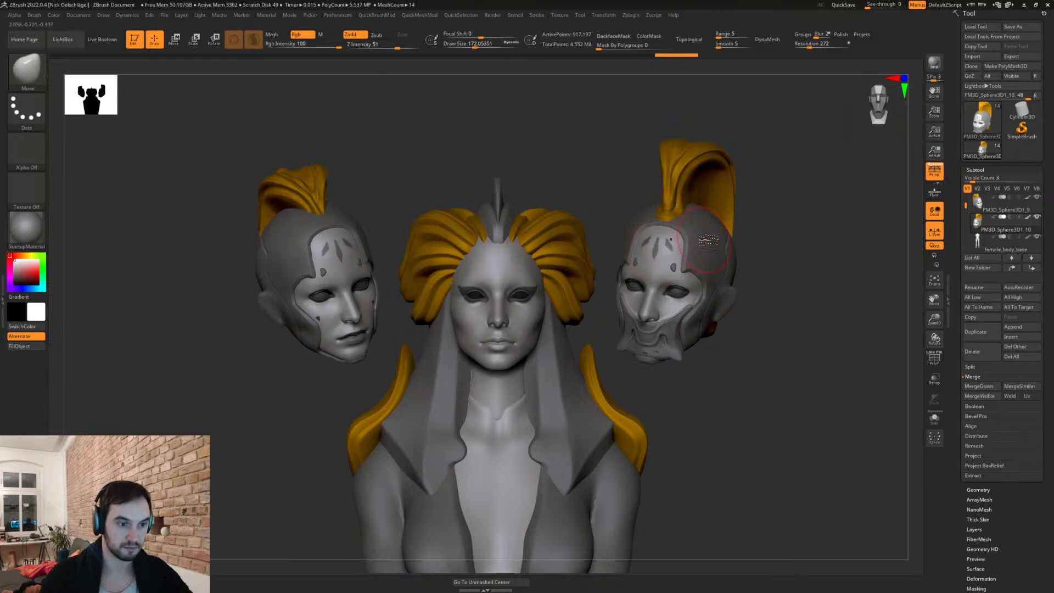
pyautogui.moveTo(766, 267)
pyautogui.mouseDown()
pyautogui.moveTo(795, 272)
pyautogui.moveTo(769, 269)
pyautogui.mouseUp()
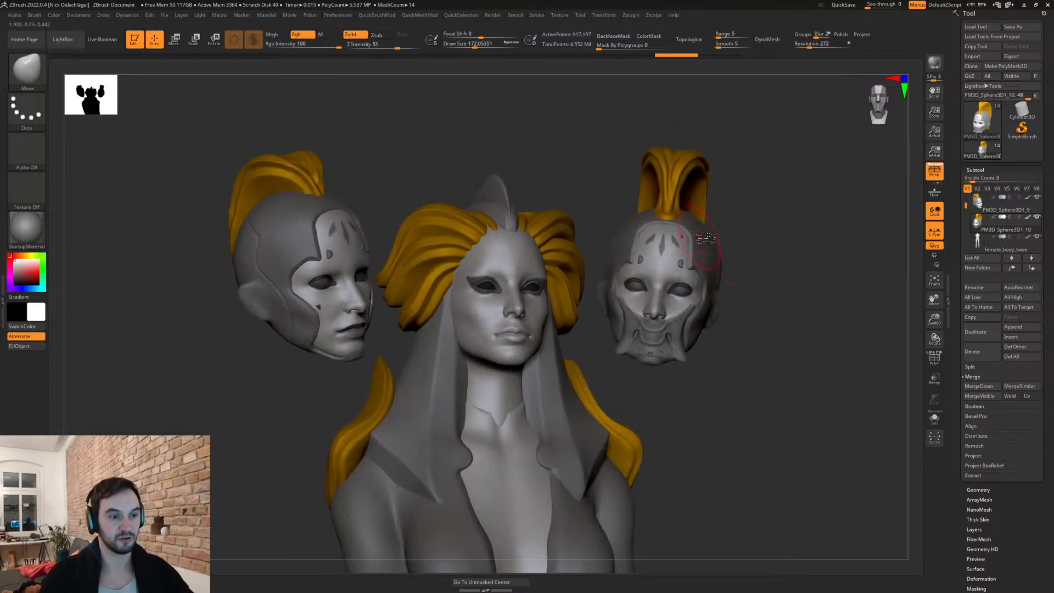
# Step: Try symmetrical Move brush strokes on the head beside the left shoulder, undo them, and check its gizmo orientation
pyautogui.moveTo(706, 246); pyautogui.dragTo(752, 234)
pyautogui.moveTo(696, 313); pyautogui.dragTo(717, 311)
pyautogui.hotkey('ctrl', 'z')
pyautogui.hotkey('ctrl', 'z')
pyautogui.press('w')
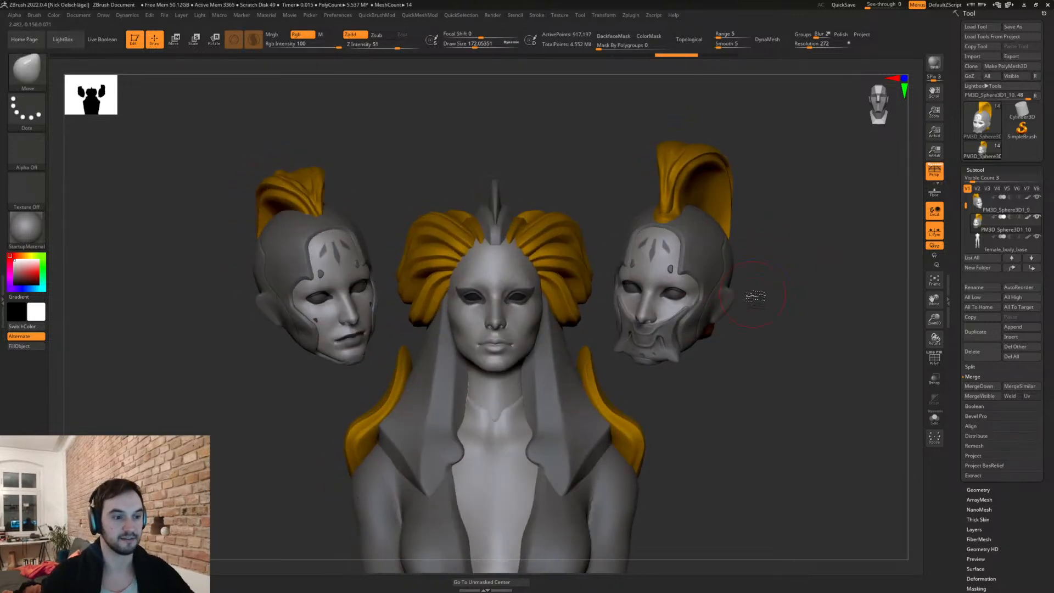
pyautogui.moveTo(774, 259); pyautogui.dragTo(698, 275)
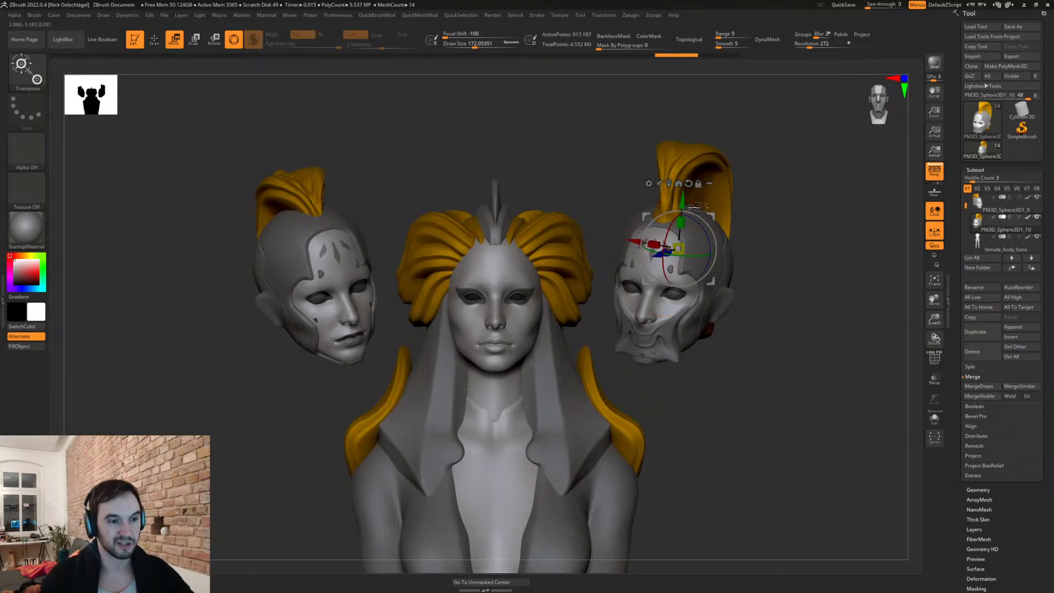
pyautogui.press('q')
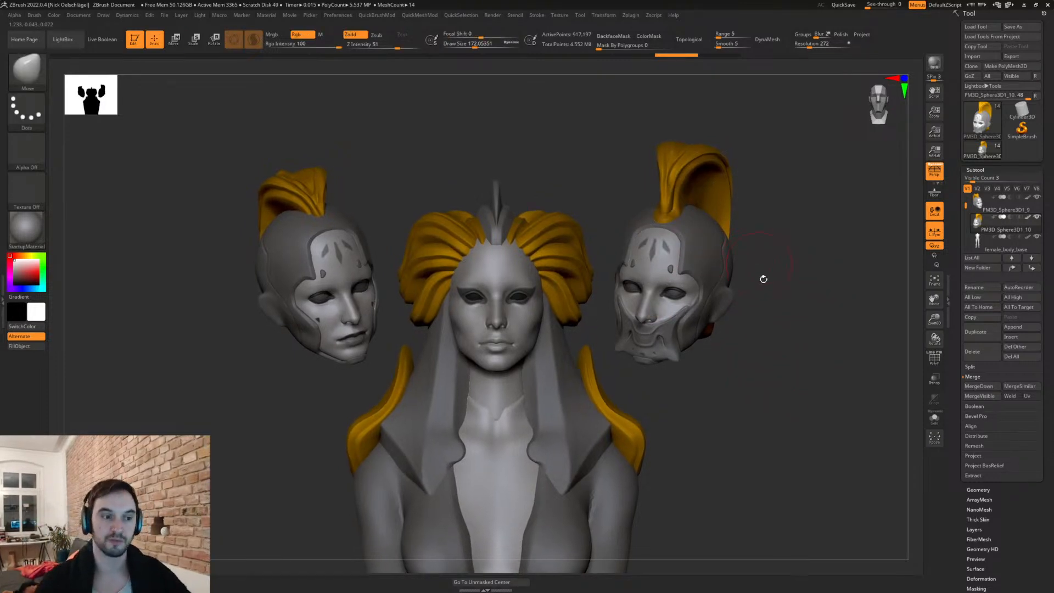
pyautogui.moveTo(779, 365); pyautogui.dragTo(782, 362)
pyautogui.moveTo(725, 424); pyautogui.dragTo(730, 384)
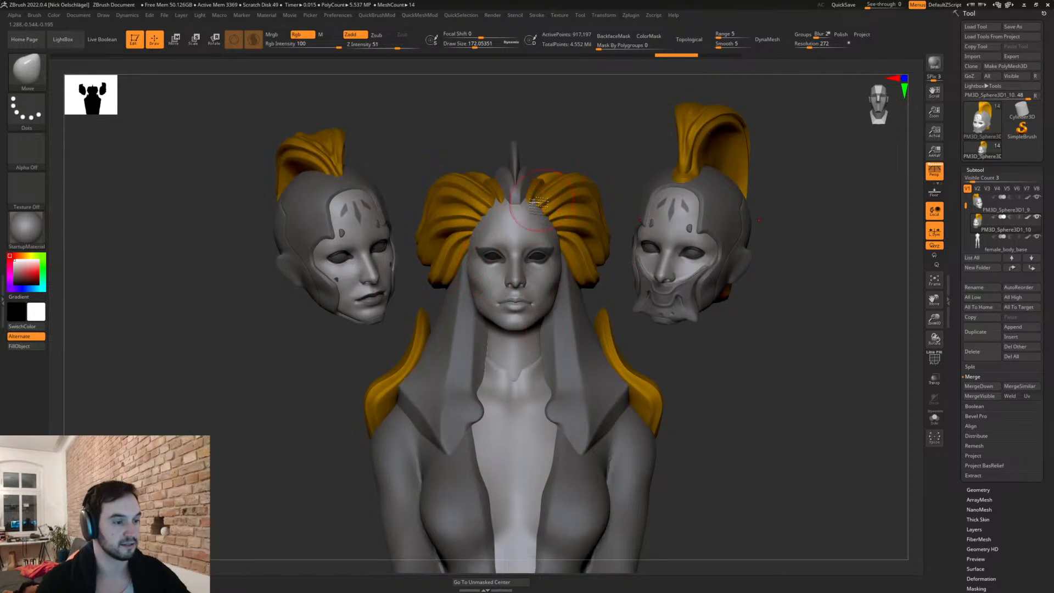
pyautogui.keyDown('alt'); pyautogui.click(517, 266); pyautogui.keyUp('alt')
pyautogui.moveTo(694, 355); pyautogui.dragTo(735, 482)
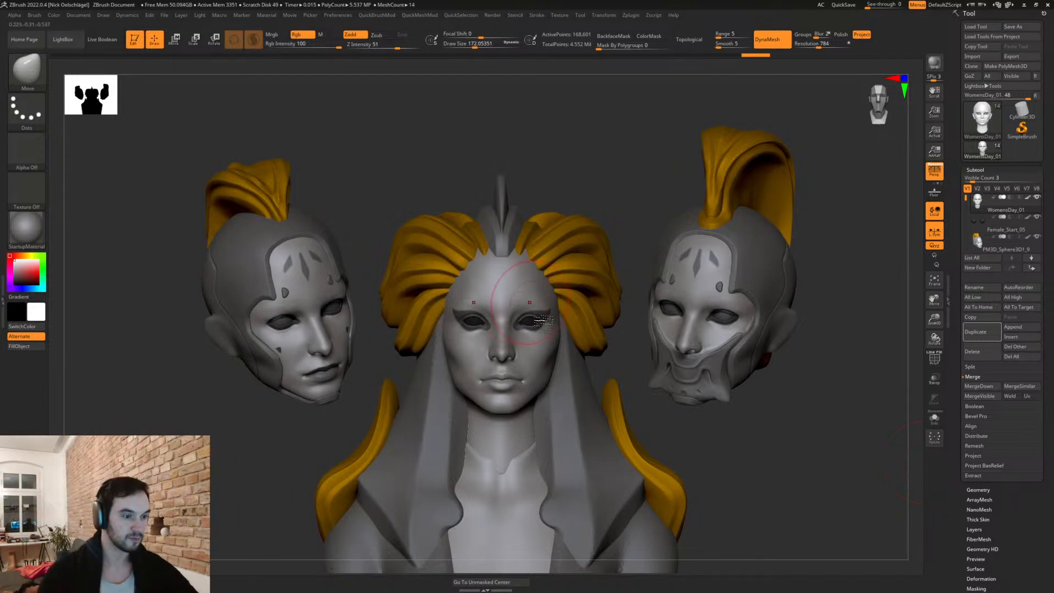
pyautogui.moveTo(800, 426); pyautogui.dragTo(785, 457)
# Step: Duplicate the head beside the figure's right shoulder and move the copy up above it
pyautogui.click(987, 245)
pyautogui.press('w')
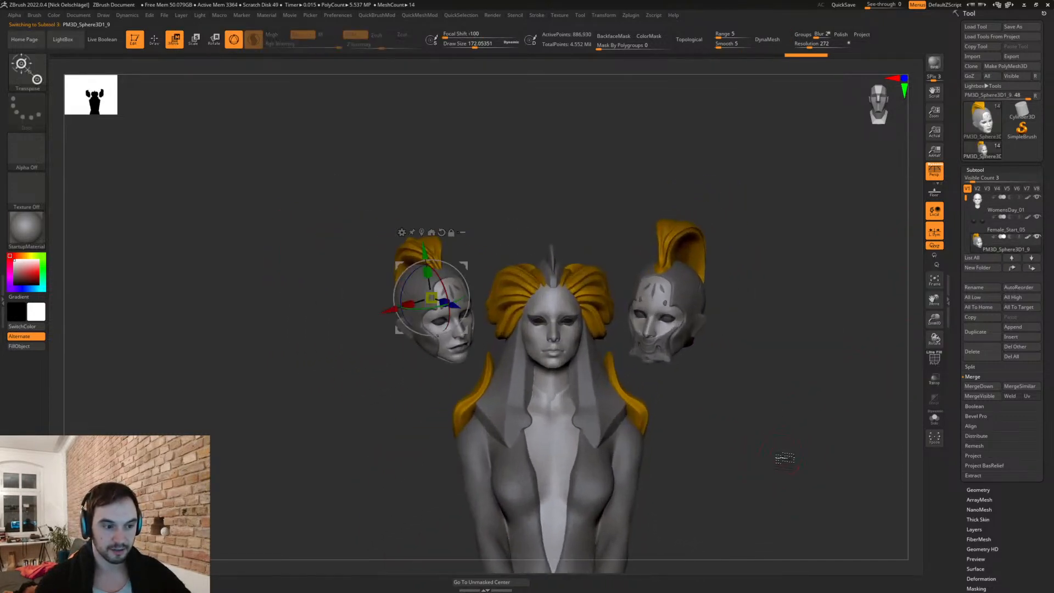
pyautogui.click(989, 332)
pyautogui.moveTo(466, 265); pyautogui.dragTo(516, 161)
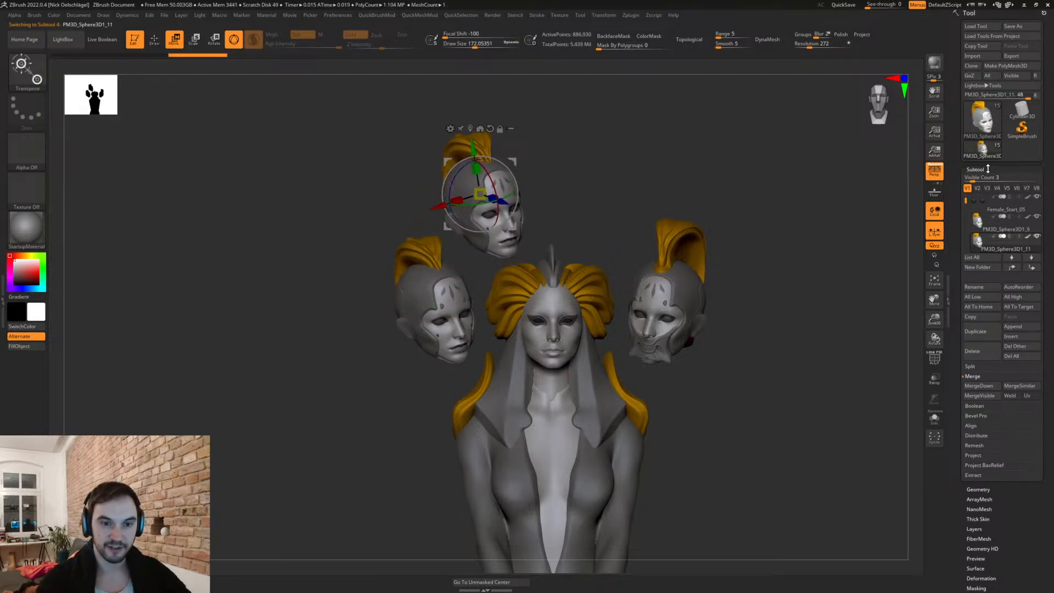
# Step: Test Switch Stage repeatedly on the raised copy of the head
pyautogui.click(983, 174)
pyautogui.click(980, 179)
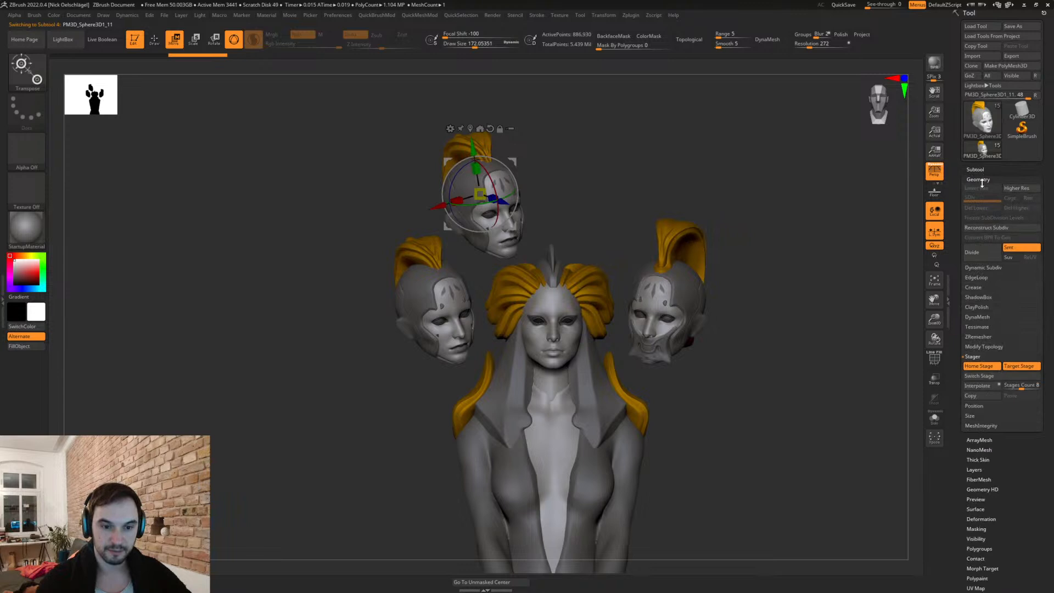
pyautogui.click(978, 376)
pyautogui.keyDown('alt'); pyautogui.moveTo(857, 428); pyautogui.dragTo(763, 428); pyautogui.keyUp('alt')
pyautogui.click(966, 377)
pyautogui.click(975, 377)
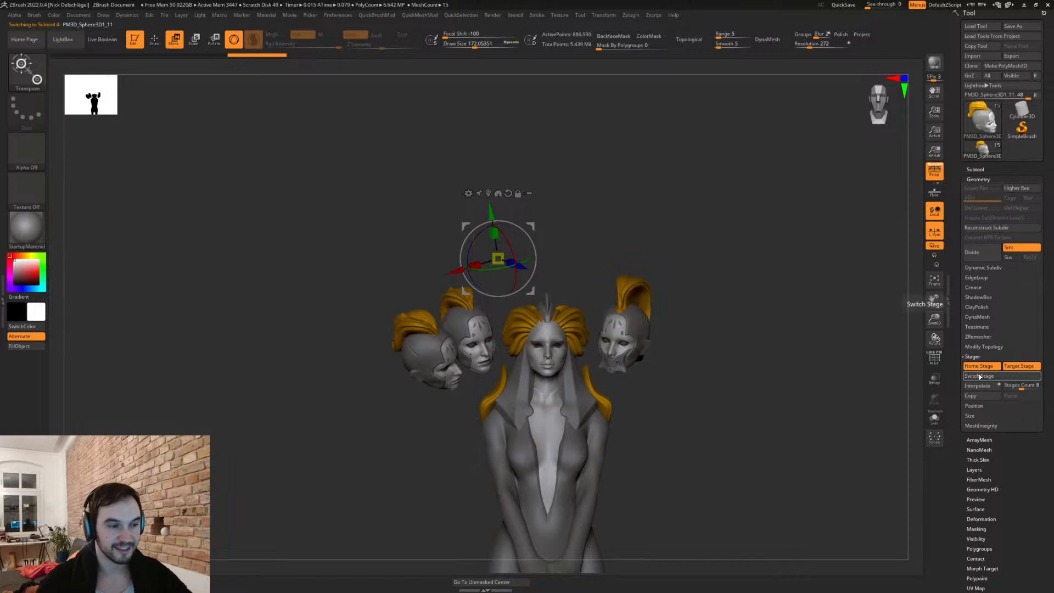
pyautogui.click(981, 377)
pyautogui.click(981, 376)
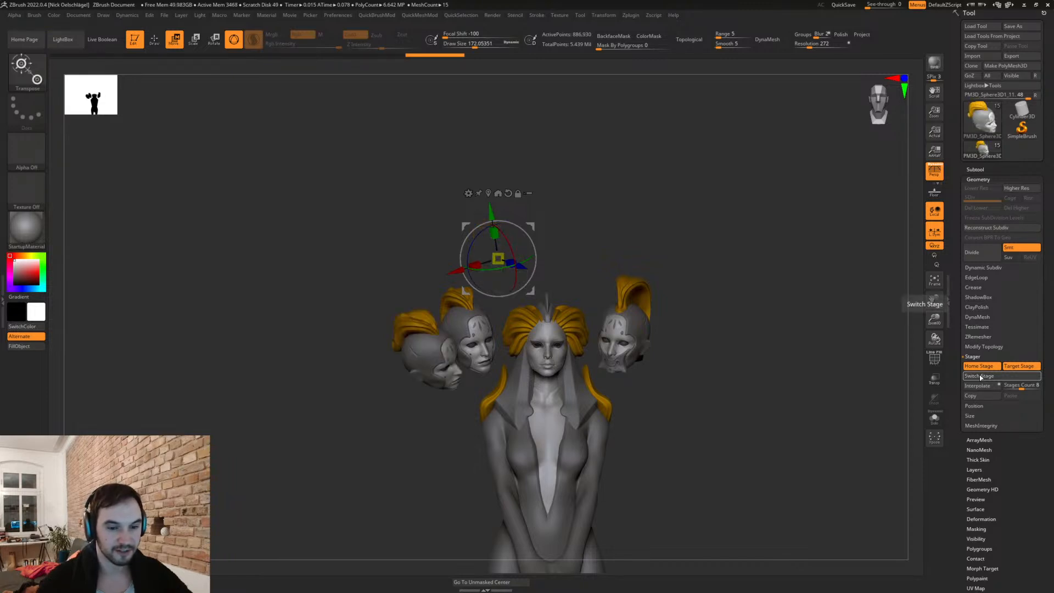
# Step: Delete the raised copy of the head from the subtools
pyautogui.click(983, 170)
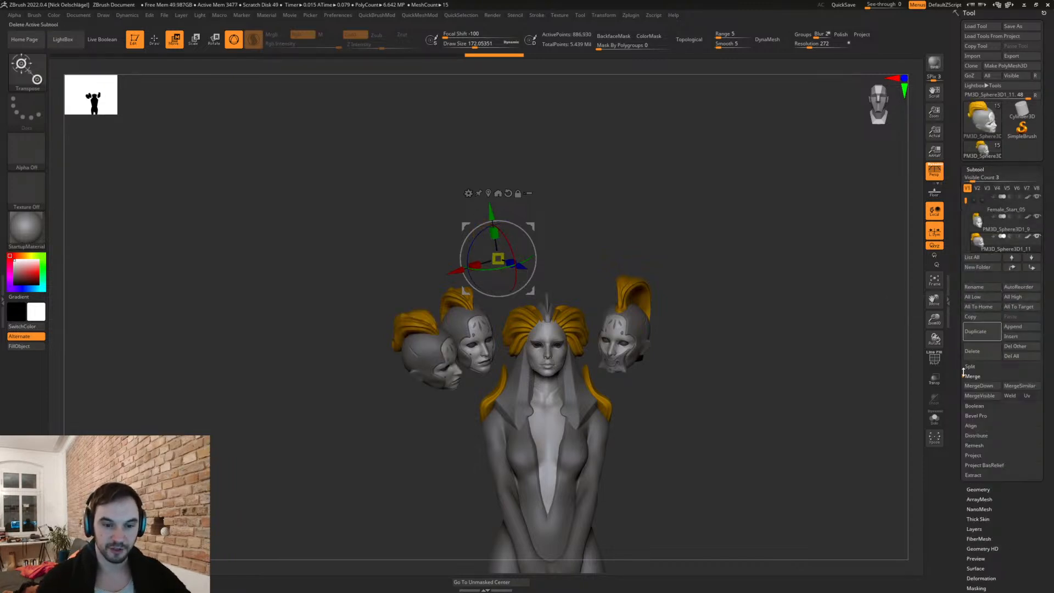
pyautogui.click(986, 354)
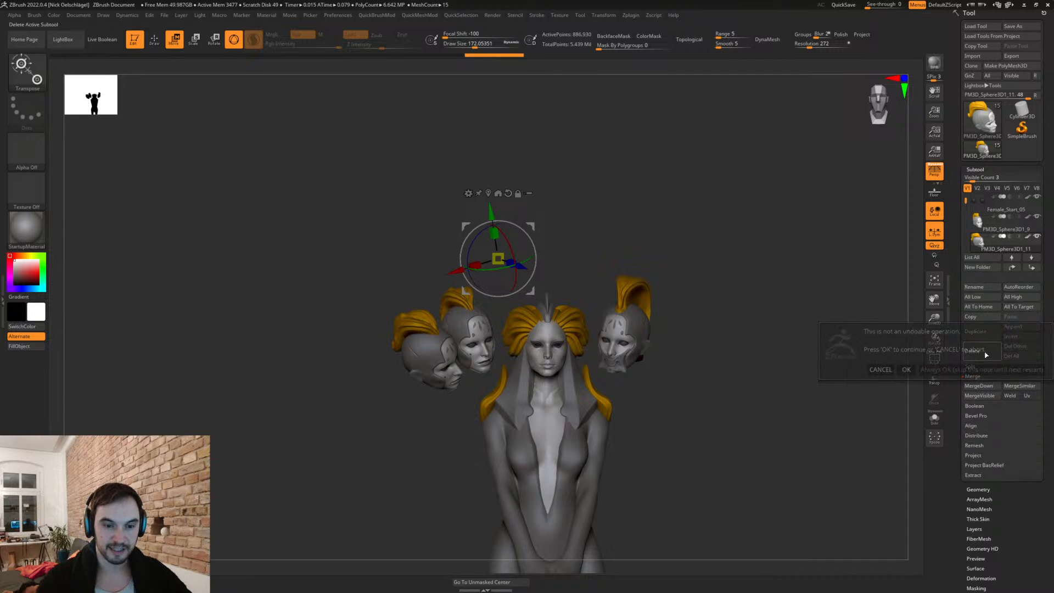
pyautogui.click(907, 369)
# Step: Duplicate the head beside the right shoulder again and switch the copy to its Home Stage above the figure
pyautogui.click(999, 221)
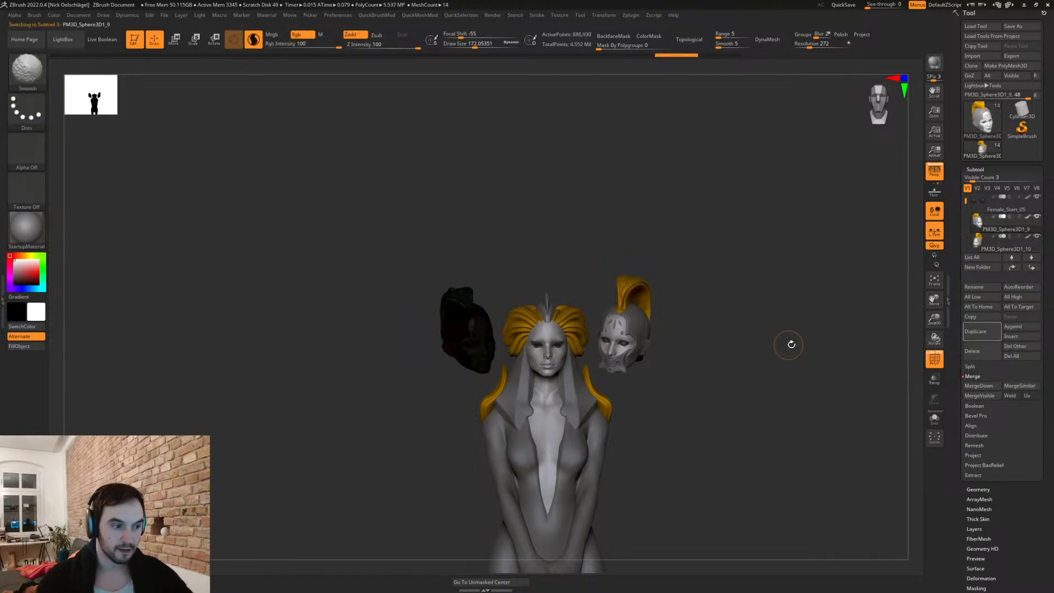
pyautogui.click(991, 335)
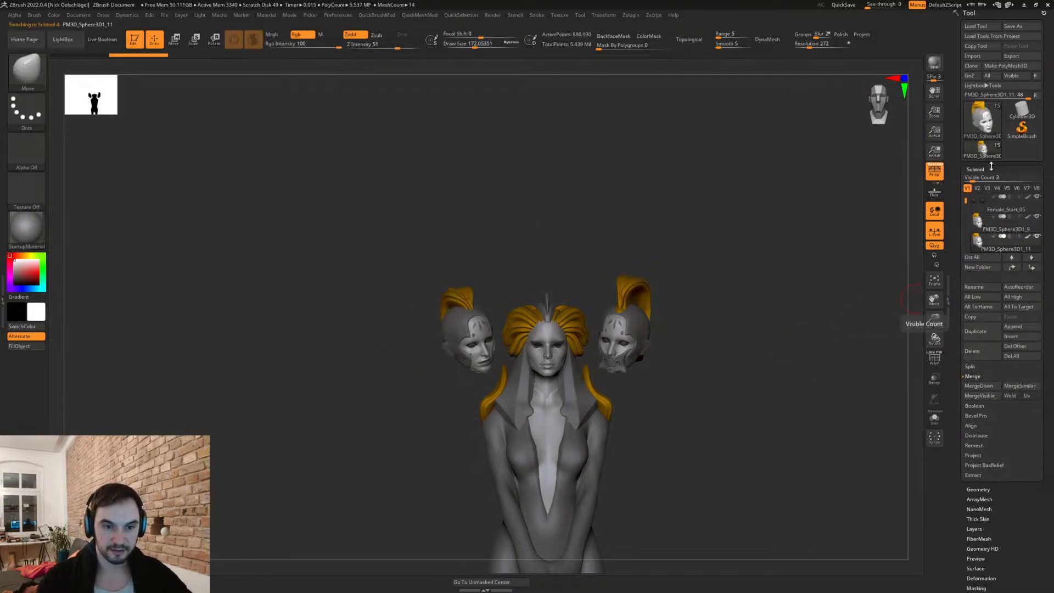
pyautogui.click(988, 169)
pyautogui.click(986, 179)
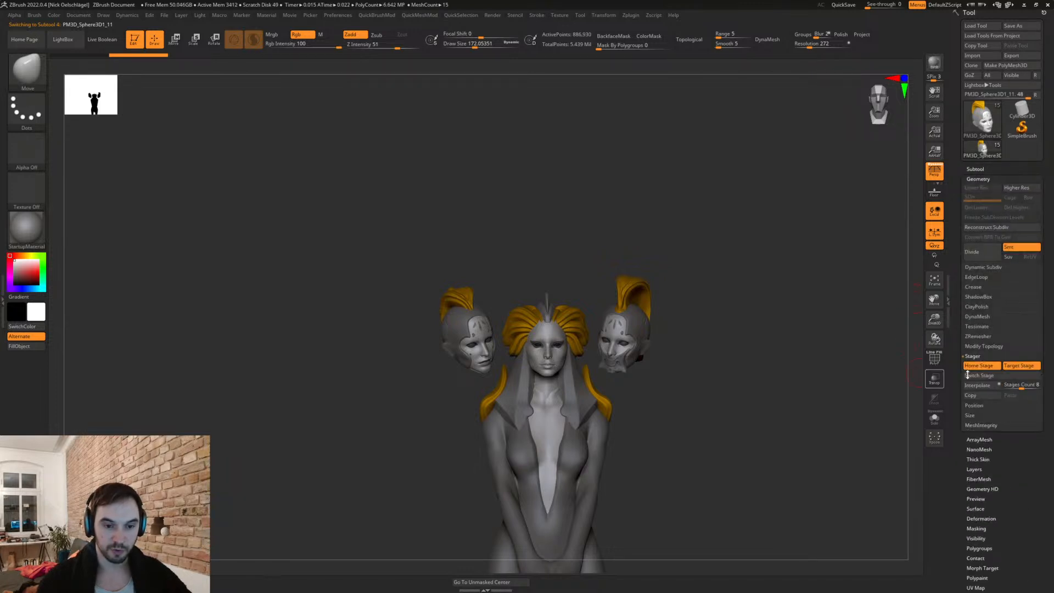
pyautogui.click(986, 376)
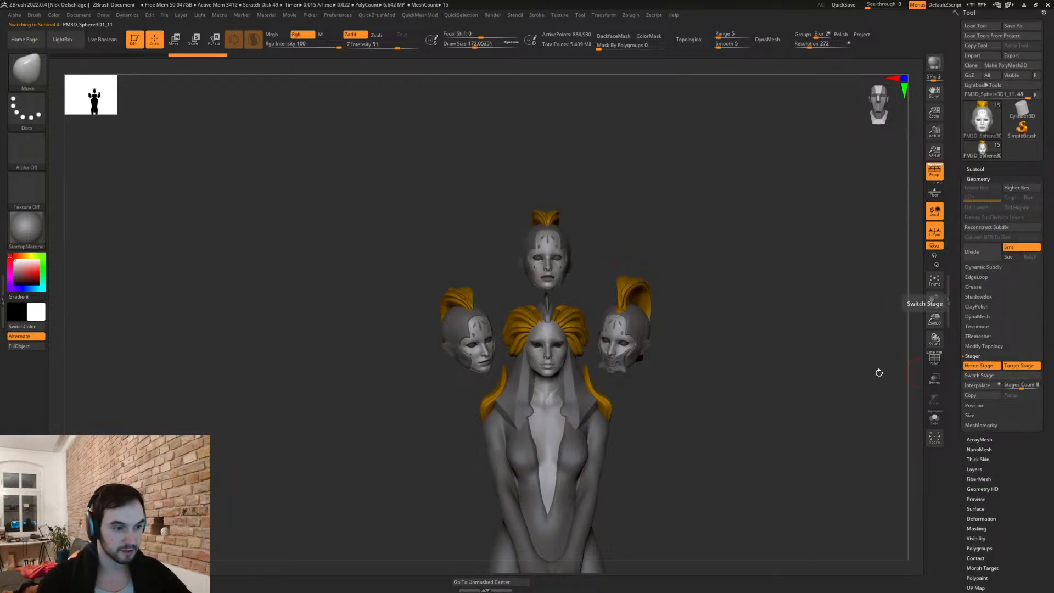
# Step: Clear the copied head's Target Stage and centre the gizmo on the head above the figure
pyautogui.moveTo(676, 306); pyautogui.dragTo(680, 285)
pyautogui.press('w')
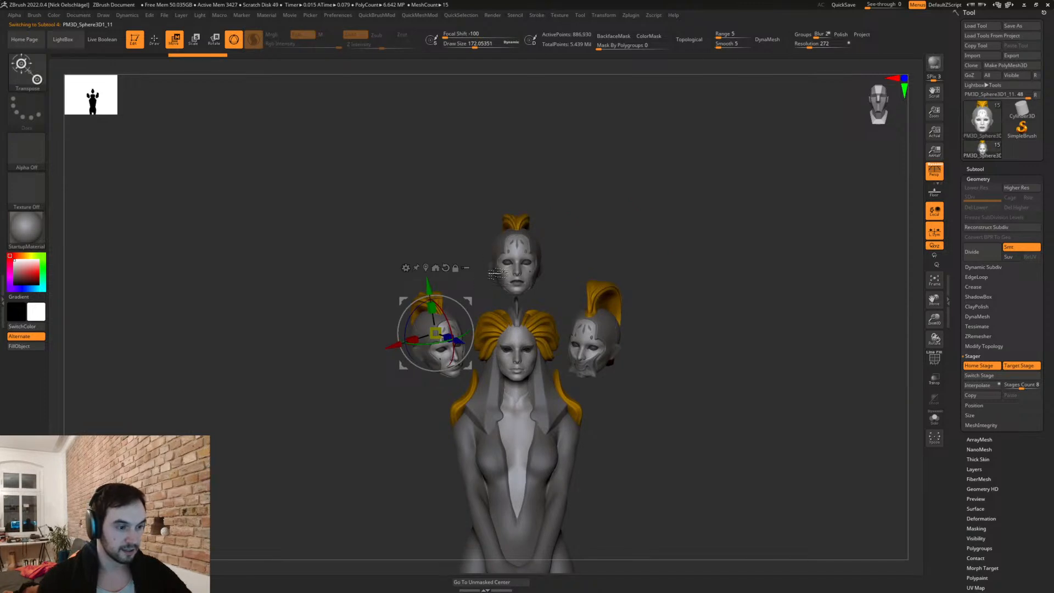
pyautogui.click(1013, 366)
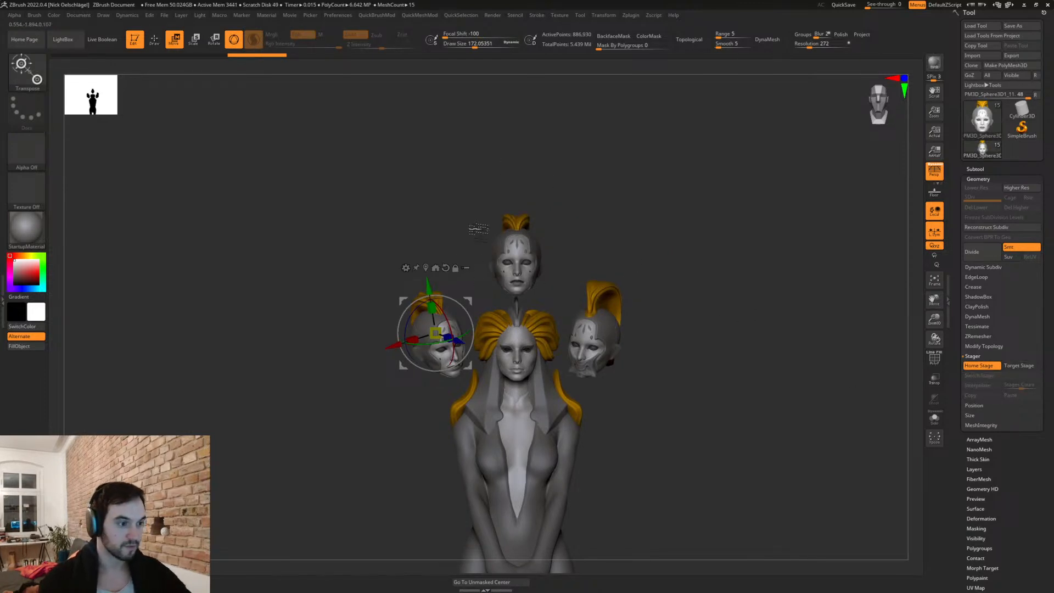
pyautogui.click(426, 268)
pyautogui.click(526, 190)
pyautogui.keyDown('alt'); pyautogui.moveTo(628, 252); pyautogui.dragTo(652, 297); pyautogui.keyUp('alt')
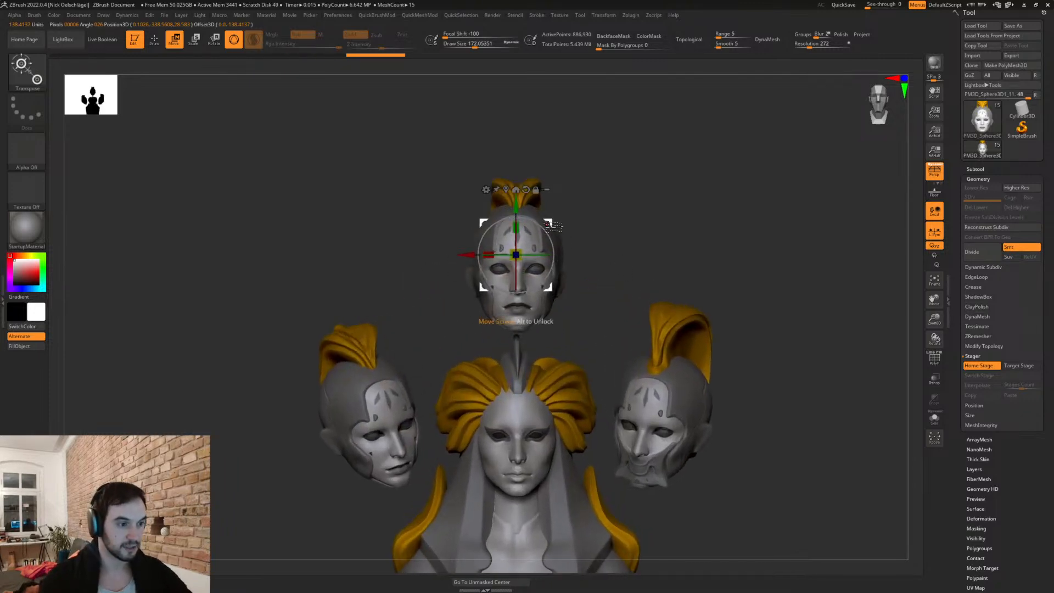
# Step: Try moving and turning the copied head toward the figure's right side, and undo those transforms
pyautogui.moveTo(515, 204); pyautogui.dragTo(516, 190)
pyautogui.keyDown('alt'); pyautogui.moveTo(620, 248); pyautogui.dragTo(477, 185); pyautogui.keyUp('alt')
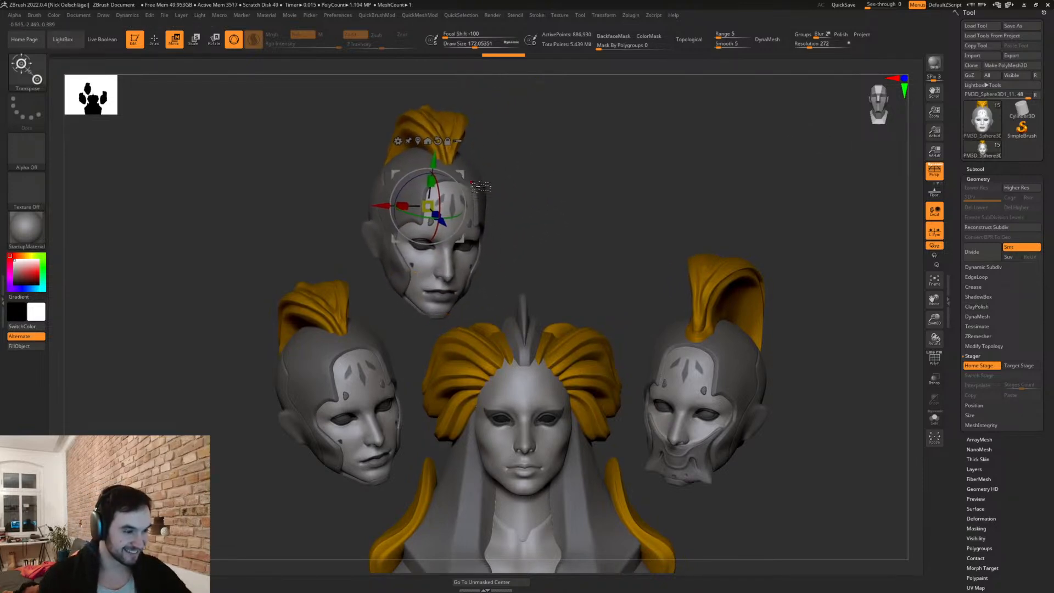
pyautogui.moveTo(643, 283); pyautogui.dragTo(657, 320)
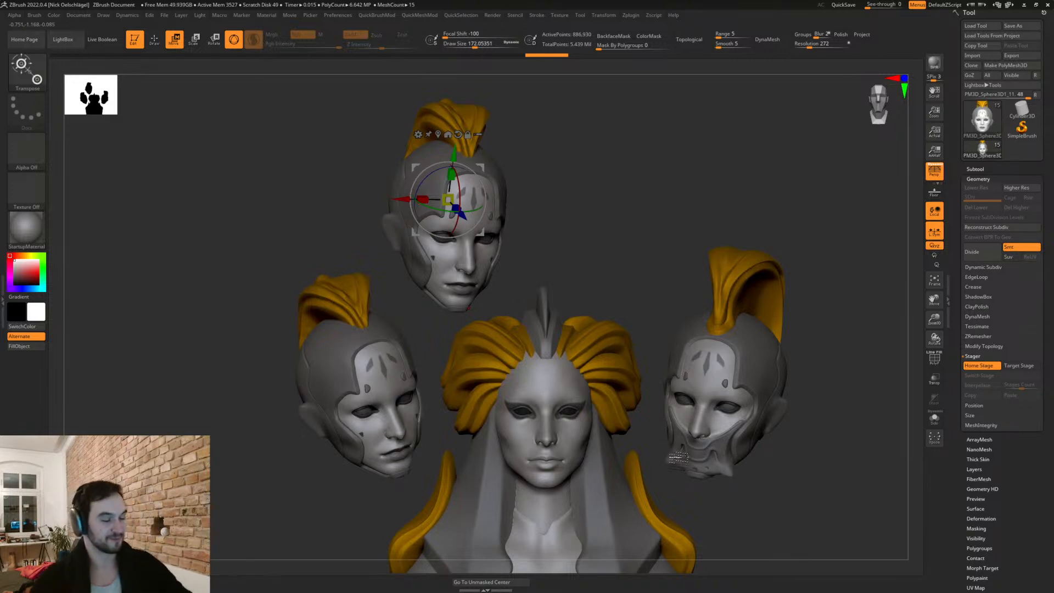
pyautogui.hotkey('ctrl', 'z')
pyautogui.hotkey('ctrl', 'z')
pyautogui.hotkey('ctrl', 'z')
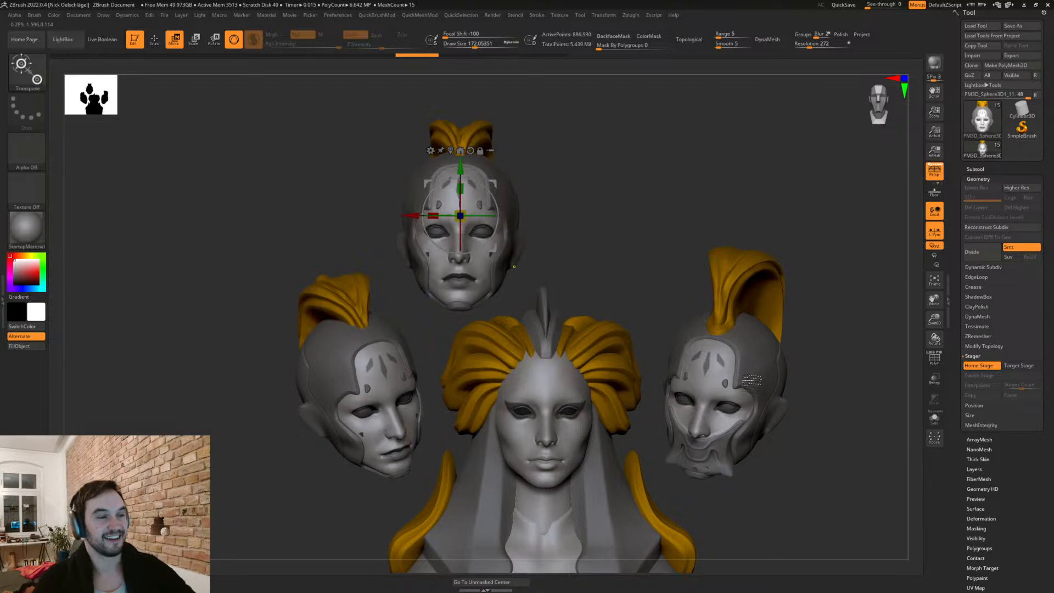
pyautogui.hotkey('ctrl', 'z')
pyautogui.hotkey('ctrl', 'z')
pyautogui.moveTo(643, 276)
pyautogui.keyDown('alt'); pyautogui.mouseDown()
pyautogui.moveTo(616, 298)
pyautogui.moveTo(637, 268)
pyautogui.moveTo(600, 240)
pyautogui.mouseUp(); pyautogui.keyUp('alt')
pyautogui.press('q')
pyautogui.press('w')
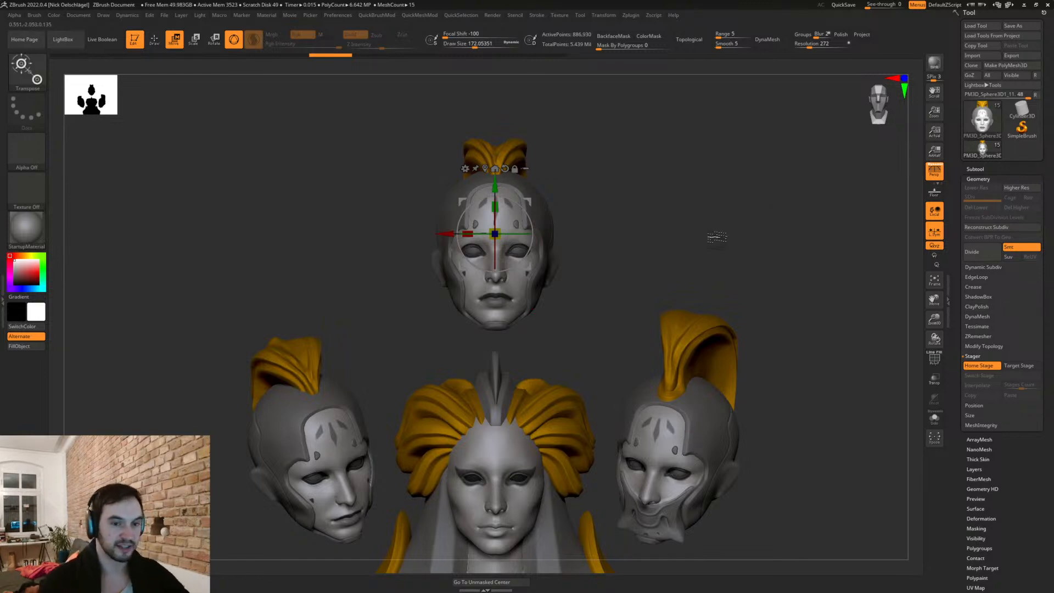
# Step: Select the head beside the figure's left shoulder and raise it to sit next to the centred top head
pyautogui.click(975, 169)
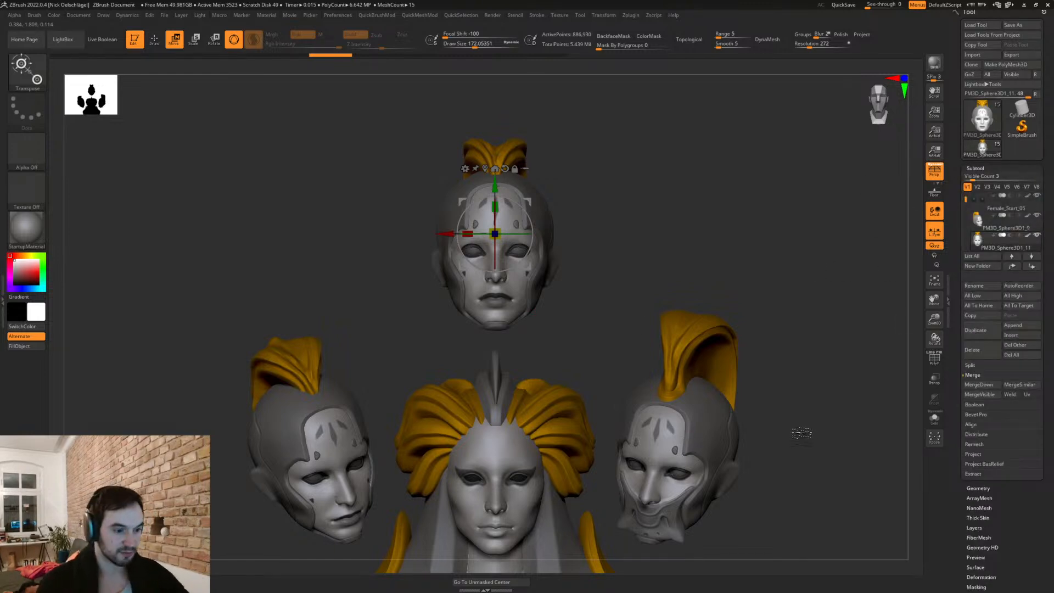
pyautogui.keyDown('alt'); pyautogui.moveTo(803, 426); pyautogui.dragTo(823, 332); pyautogui.keyUp('alt')
pyautogui.scroll(-3, 1003, 216)
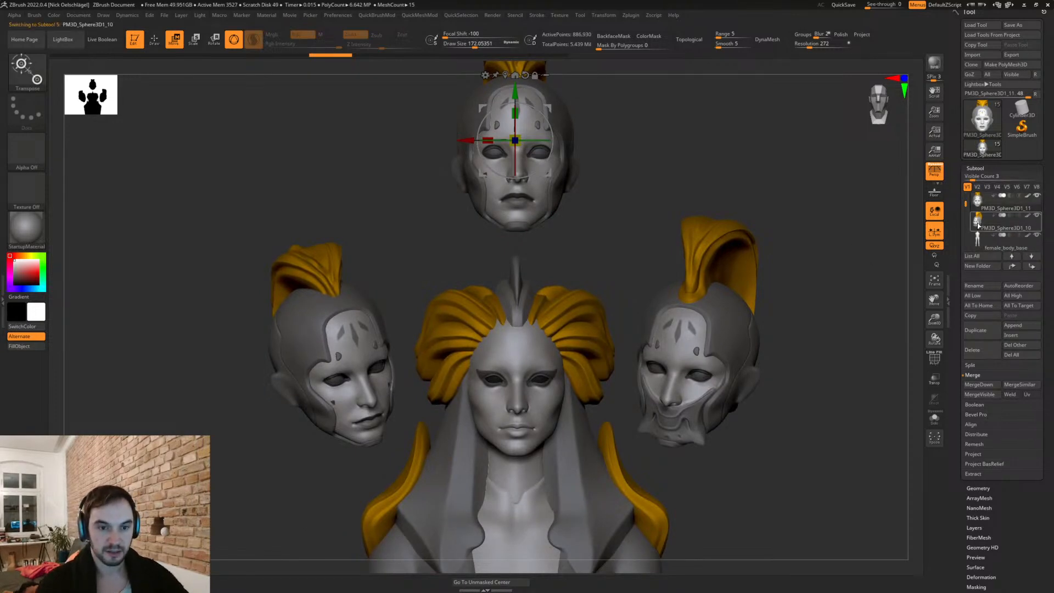
pyautogui.click(994, 224)
pyautogui.click(978, 166)
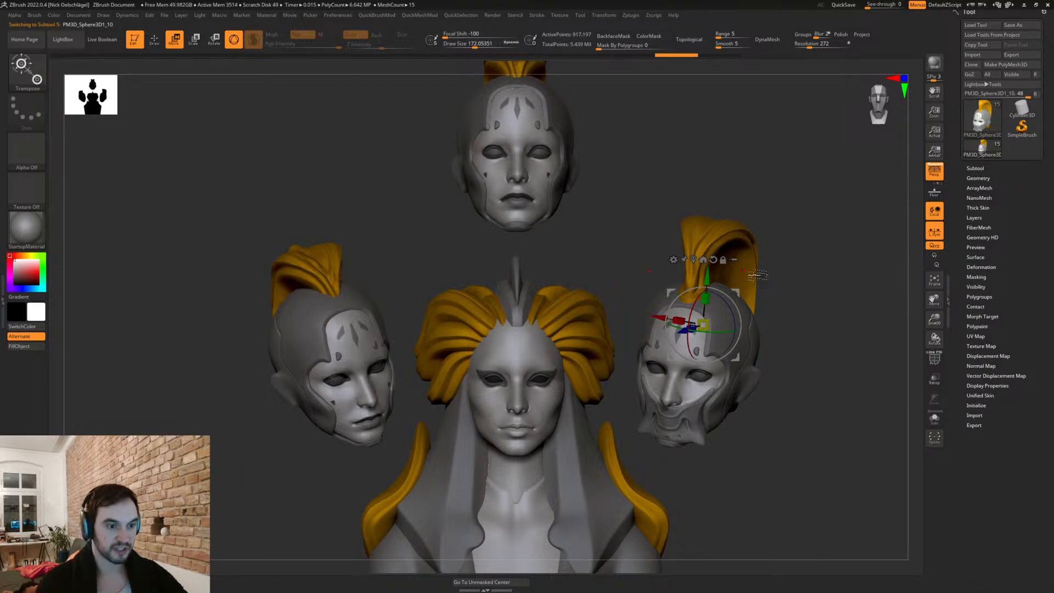
pyautogui.moveTo(742, 291); pyautogui.dragTo(700, 138)
pyautogui.hotkey('ctrl', 'z')
# Step: Store the raised left-shoulder head's pose as its Target Stage and test it with Switch Stage
pyautogui.click(965, 168)
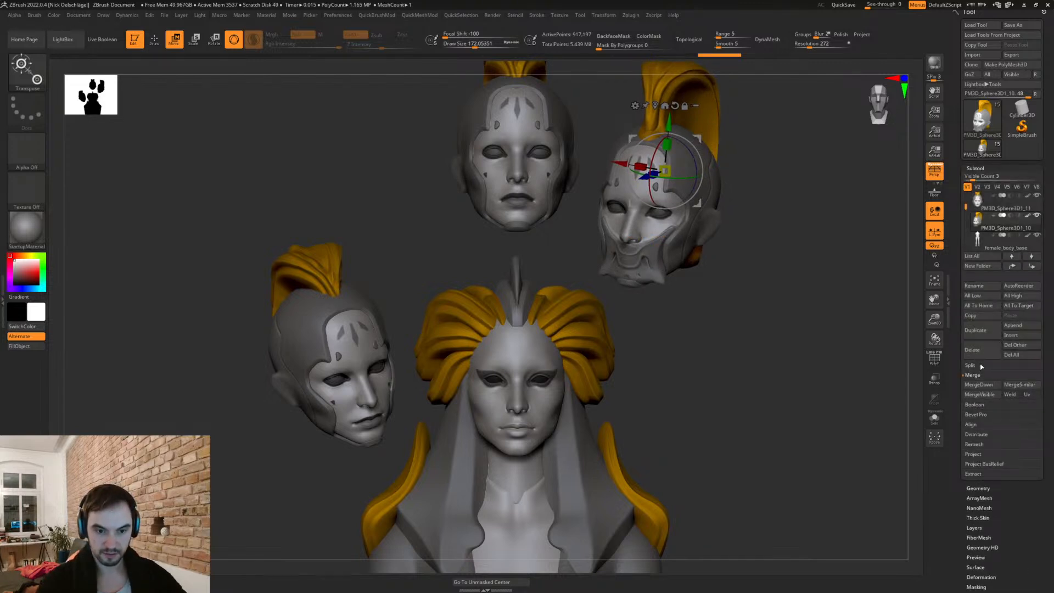
pyautogui.click(976, 167)
pyautogui.click(979, 178)
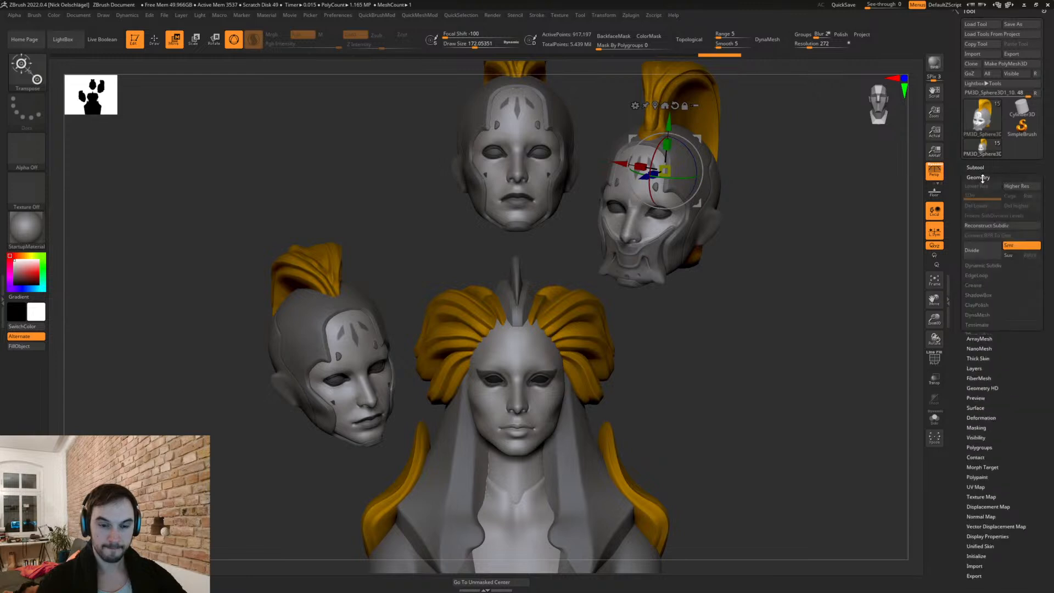
pyautogui.click(1021, 364)
pyautogui.click(986, 378)
pyautogui.click(986, 379)
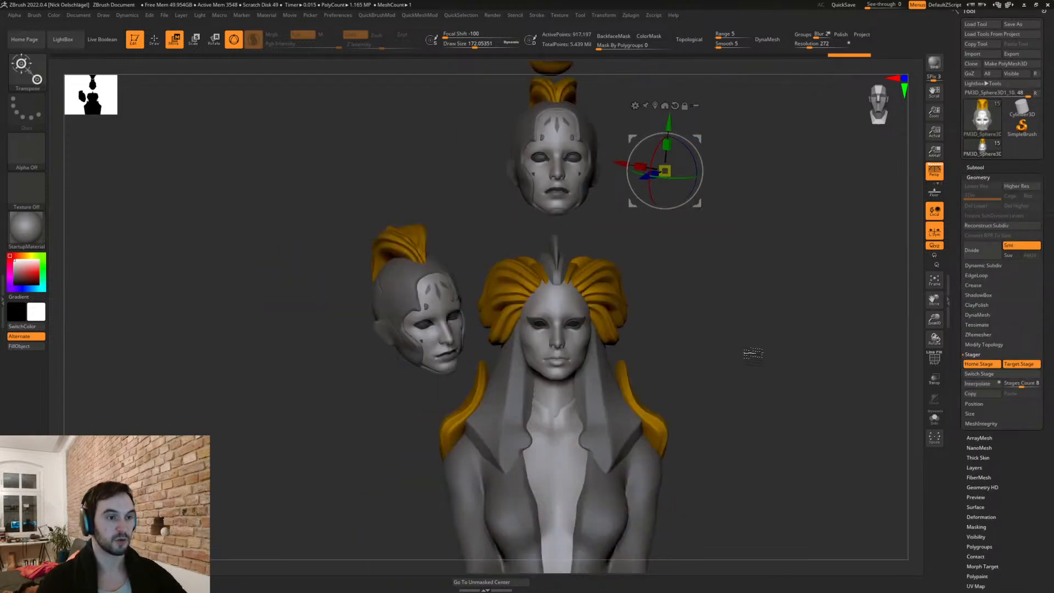
pyautogui.click(1003, 375)
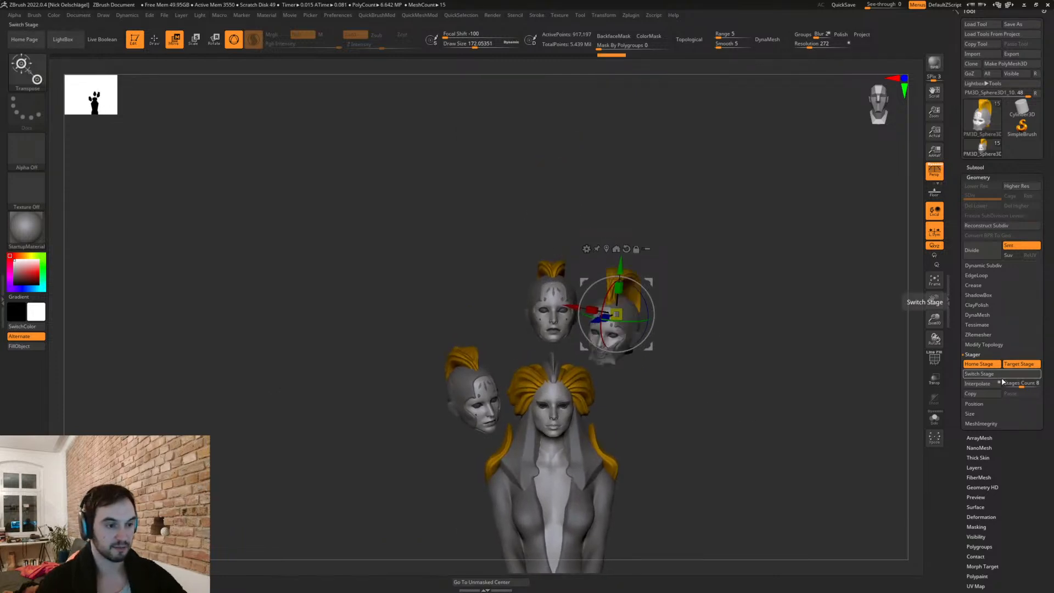
# Step: Select the head beside the figure's right shoulder and raise it next to the top head, mirroring the opposite head's position
pyautogui.keyDown('alt'); pyautogui.click(420, 336); pyautogui.keyUp('alt')
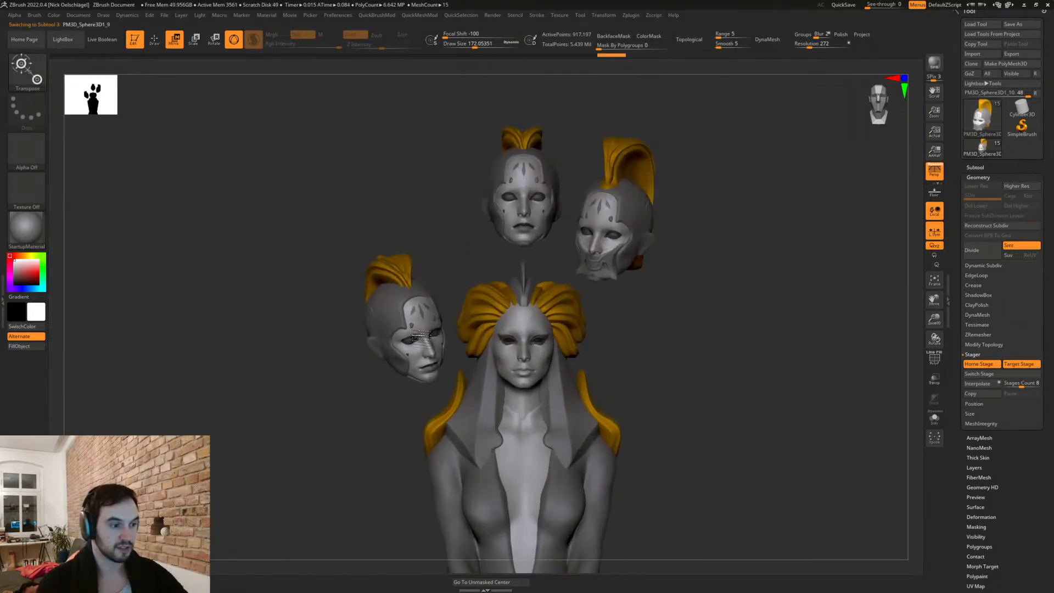
pyautogui.moveTo(455, 286); pyautogui.dragTo(466, 184)
pyautogui.keyDown('alt'); pyautogui.moveTo(720, 358); pyautogui.dragTo(725, 383); pyautogui.keyUp('alt')
pyautogui.keyDown('alt'); pyautogui.moveTo(648, 308); pyautogui.dragTo(614, 317); pyautogui.keyUp('alt')
pyautogui.moveTo(431, 200); pyautogui.dragTo(437, 196)
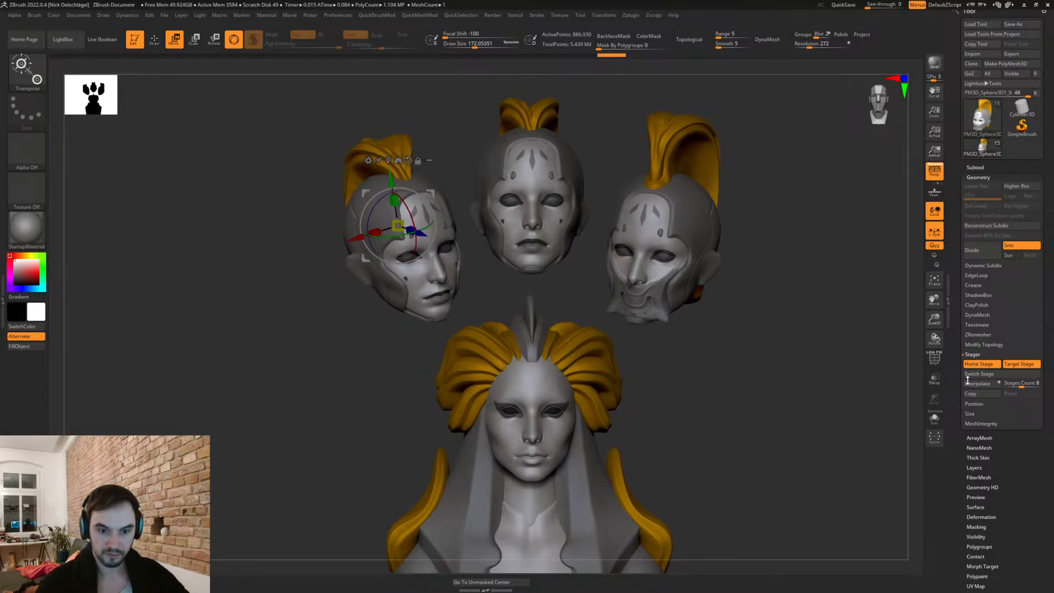
# Step: Store the raised pose of the head on the figure's right side as its Target Stage and test it with Switch Stage
pyautogui.click(1023, 367)
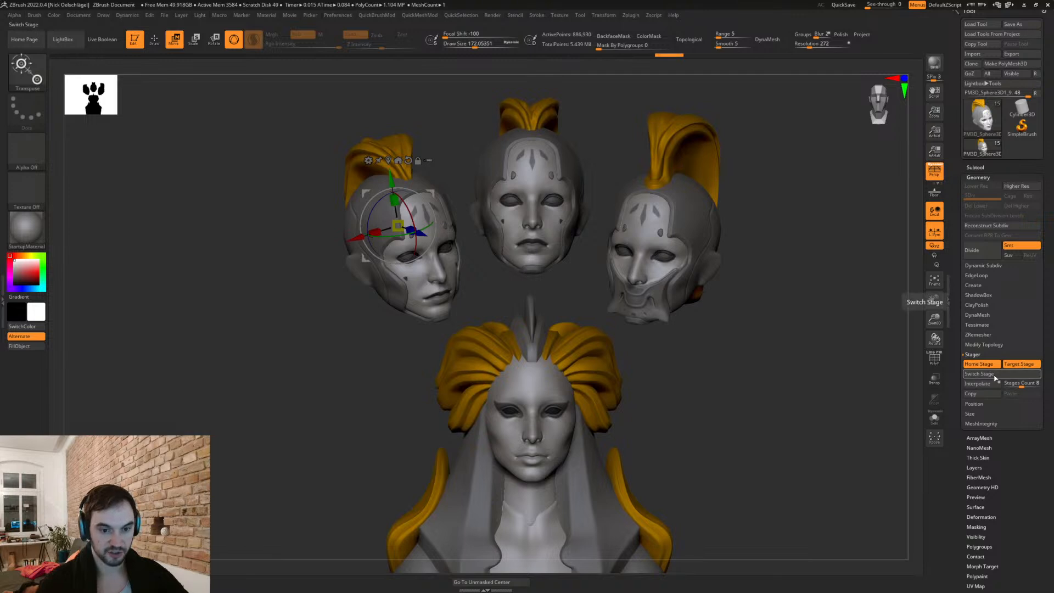
pyautogui.click(979, 374)
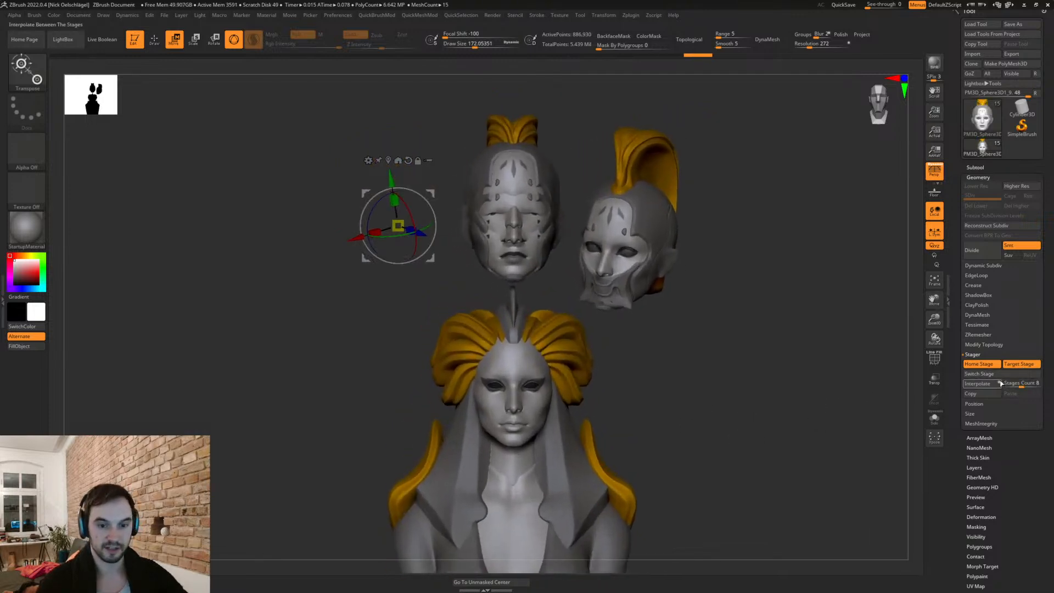
pyautogui.click(979, 374)
# Step: Select the centre head and raise it slightly along the vertical axis so it sits higher between the two side heads
pyautogui.keyDown('alt'); pyautogui.click(539, 223); pyautogui.keyUp('alt')
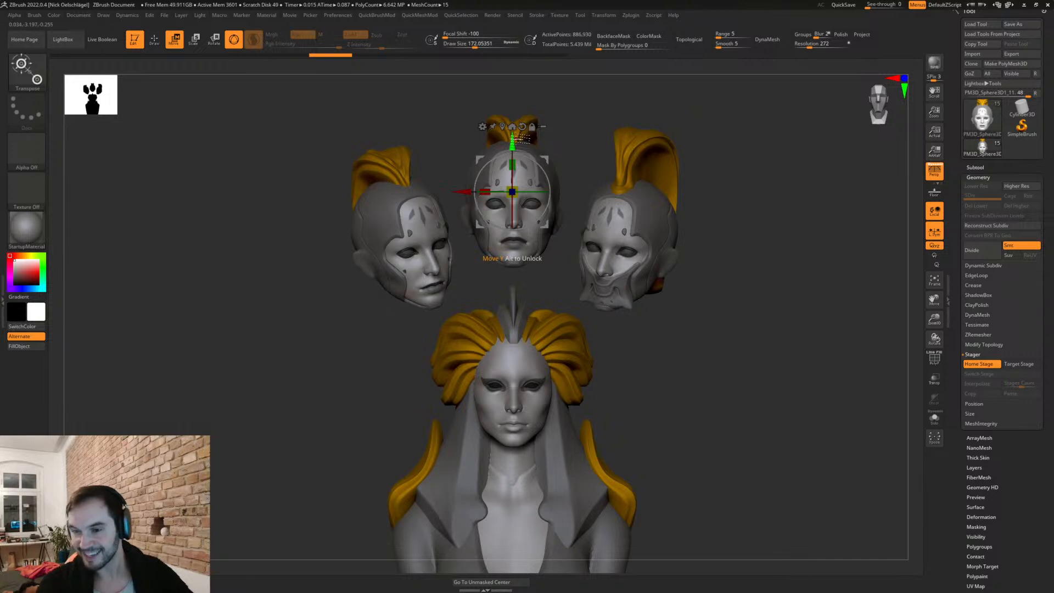
pyautogui.moveTo(518, 137); pyautogui.dragTo(516, 132)
pyautogui.keyDown('alt'); pyautogui.moveTo(706, 282); pyautogui.dragTo(713, 323); pyautogui.keyUp('alt')
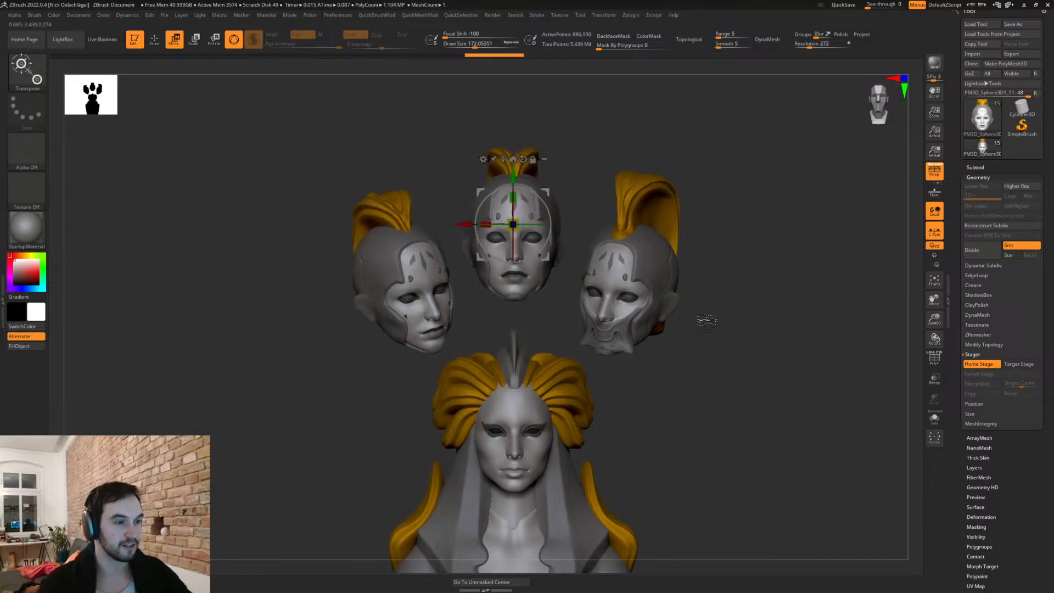
# Step: Isolate the centre head's crest polygroup, invert the visibility and separate the hidden crest into its own subtool with Split Hidden
pyautogui.press('q')
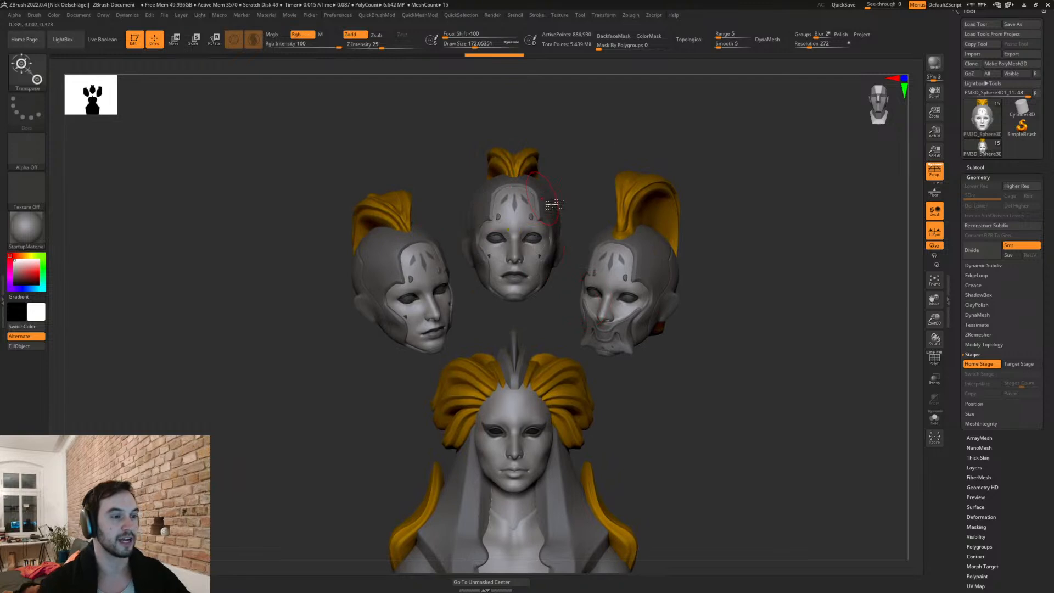
pyautogui.press('w')
pyautogui.hotkey('shift', 'f')
pyautogui.hotkey('shift', 'f')
pyautogui.press('q')
pyautogui.keyDown('ctrl'); pyautogui.keyDown('shift'); pyautogui.click(529, 157); pyautogui.keyUp('shift'); pyautogui.keyUp('ctrl')
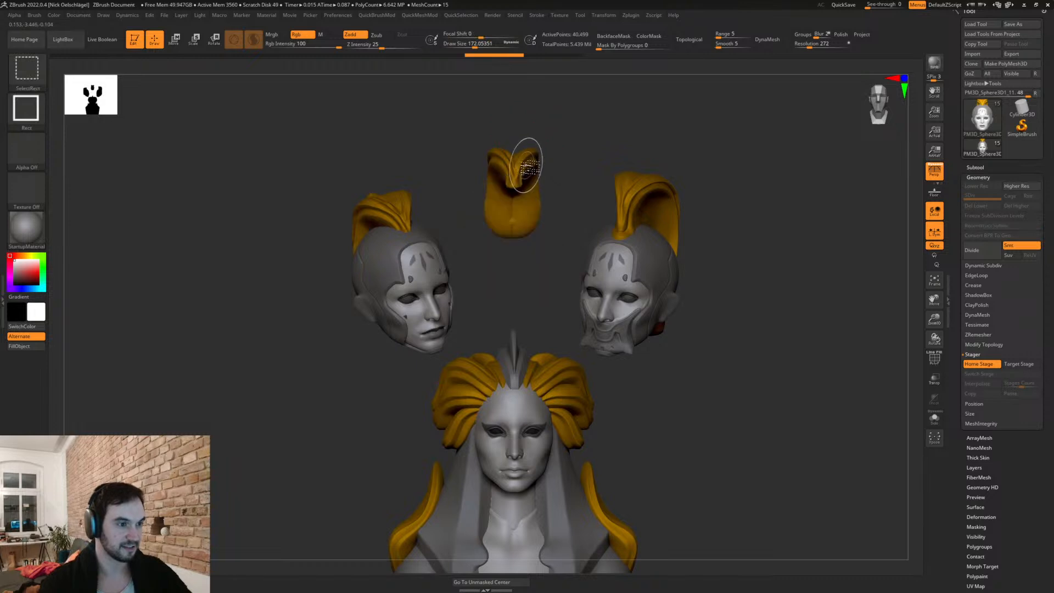
pyautogui.keyDown('ctrl'); pyautogui.keyDown('shift'); pyautogui.click(571, 204); pyautogui.keyUp('shift'); pyautogui.keyUp('ctrl')
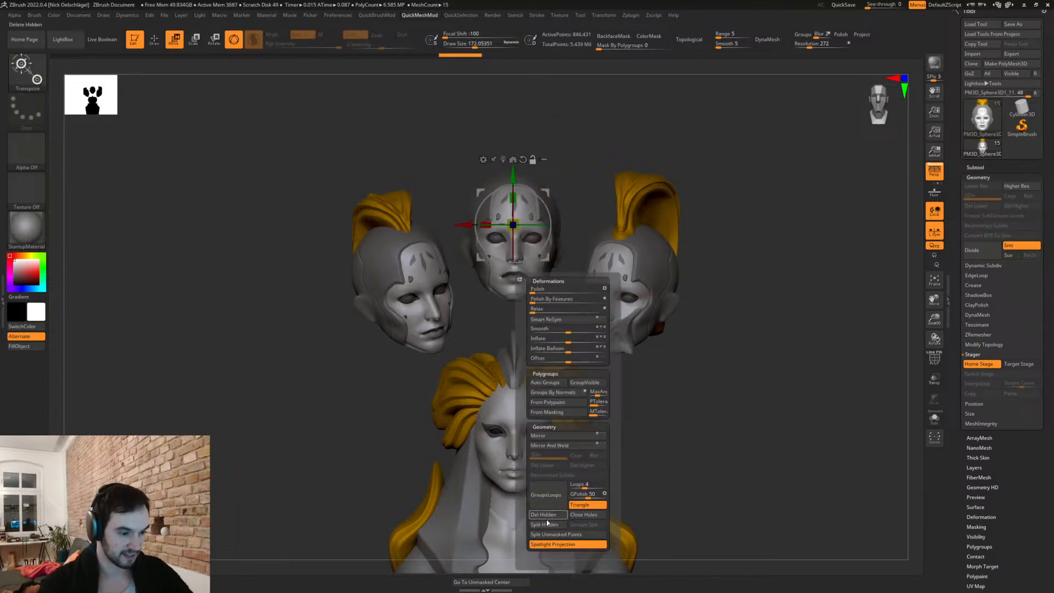
pyautogui.click(548, 524)
pyautogui.press('q')
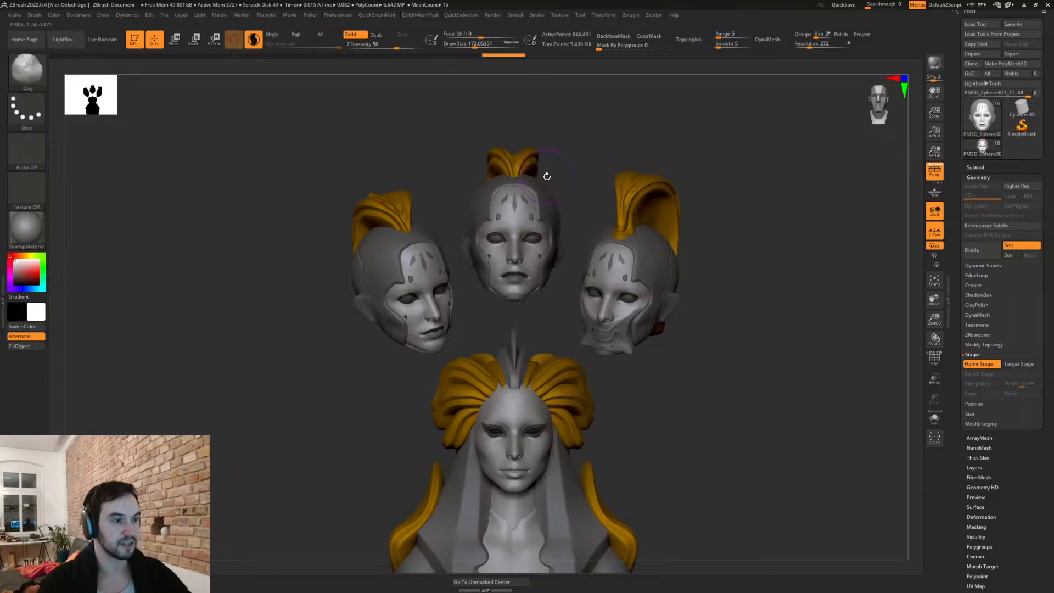
# Step: Examine the full figure, the main bust's face and the arrangement of the three heads above it
pyautogui.moveTo(665, 388); pyautogui.dragTo(616, 369)
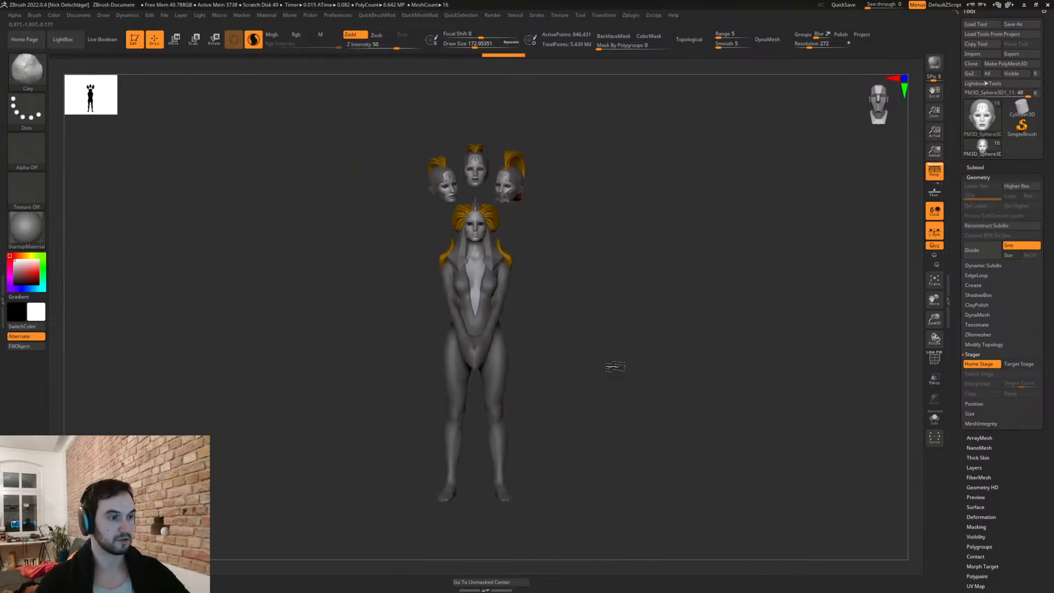
pyautogui.keyDown('alt'); pyautogui.moveTo(640, 313); pyautogui.dragTo(666, 426); pyautogui.keyUp('alt')
pyautogui.keyDown('alt'); pyautogui.click(503, 412); pyautogui.keyUp('alt')
pyautogui.moveTo(637, 387)
pyautogui.mouseDown()
pyautogui.moveTo(652, 372)
pyautogui.moveTo(652, 388)
pyautogui.moveTo(544, 353)
pyautogui.moveTo(643, 370)
pyautogui.mouseUp()
pyautogui.moveTo(705, 310)
pyautogui.keyDown('alt'); pyautogui.mouseDown()
pyautogui.moveTo(661, 368)
pyautogui.moveTo(670, 350)
pyautogui.moveTo(560, 313)
pyautogui.mouseUp(); pyautogui.keyUp('alt')
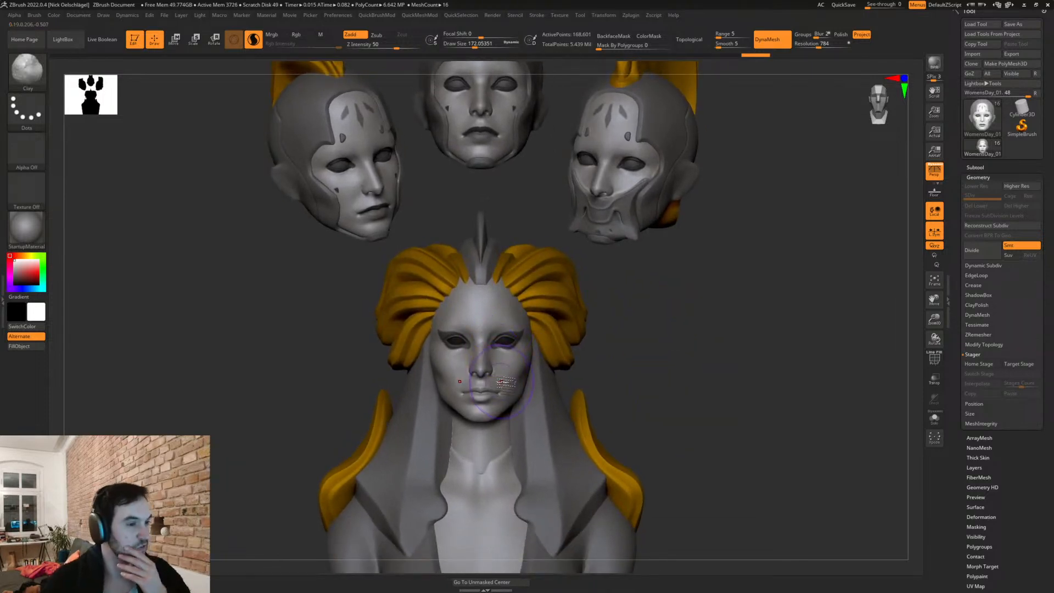
pyautogui.moveTo(630, 324)
pyautogui.mouseDown()
pyautogui.moveTo(651, 341)
pyautogui.moveTo(622, 335)
pyautogui.mouseUp()
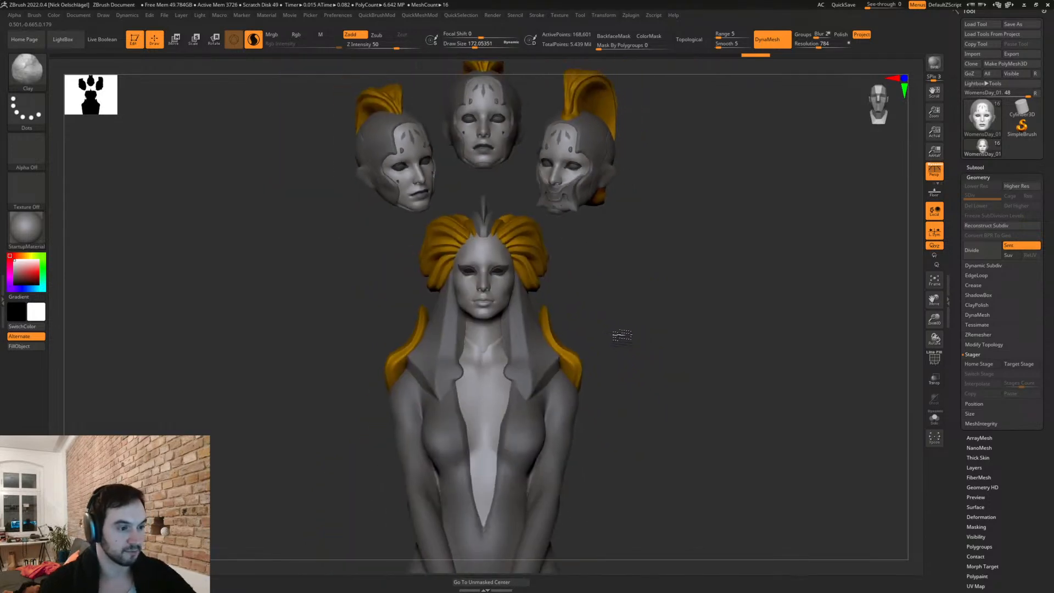
pyautogui.keyDown('alt'); pyautogui.moveTo(595, 267); pyautogui.dragTo(503, 157); pyautogui.keyUp('alt')
pyautogui.keyDown('alt'); pyautogui.click(502, 156); pyautogui.keyUp('alt')
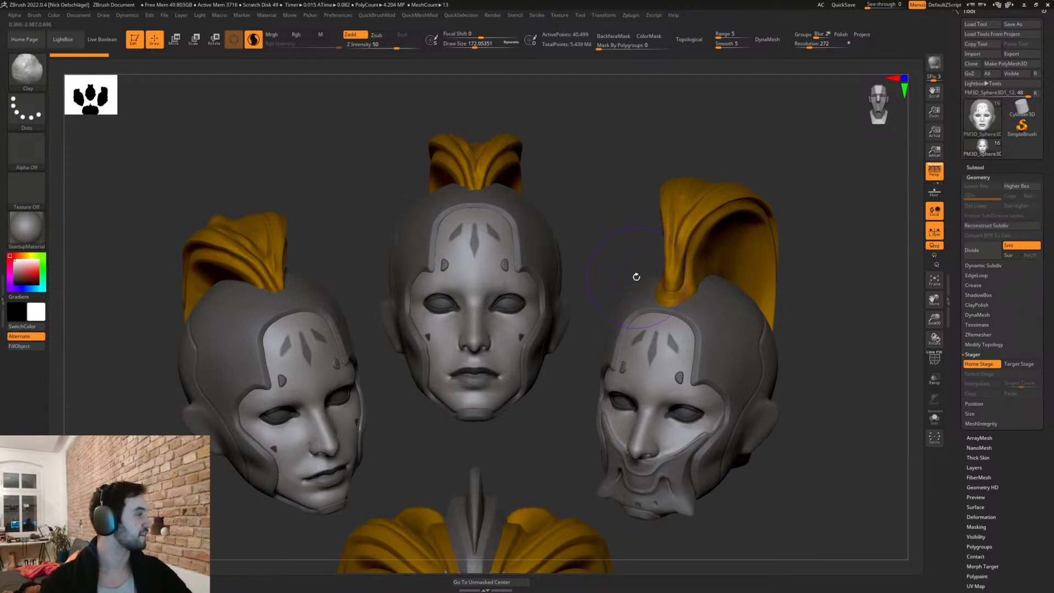
# Step: Switch to the Move brush with a draw size of about 116 and make the centre head the active subtool
pyautogui.moveTo(833, 346)
pyautogui.mouseDown()
pyautogui.moveTo(828, 395)
pyautogui.moveTo(815, 393)
pyautogui.mouseUp()
pyautogui.press('s')
pyautogui.moveTo(638, 297); pyautogui.dragTo(631, 297)
pyautogui.press('b')
pyautogui.press('m')
pyautogui.press('v')
pyautogui.keyDown('alt'); pyautogui.click(615, 289); pyautogui.keyUp('alt')
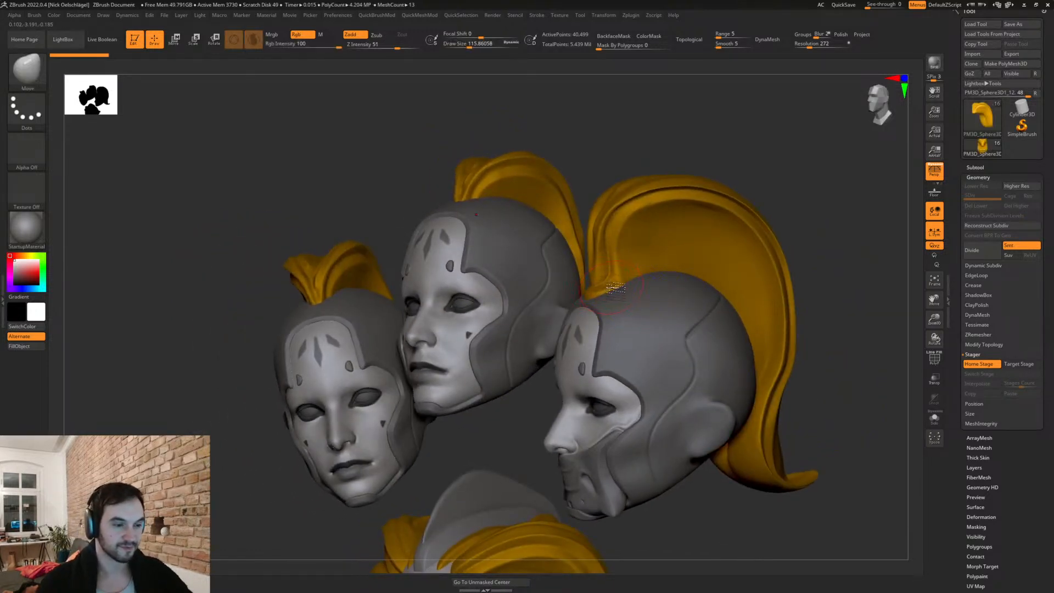
pyautogui.keyDown('alt'); pyautogui.click(613, 285); pyautogui.keyUp('alt')
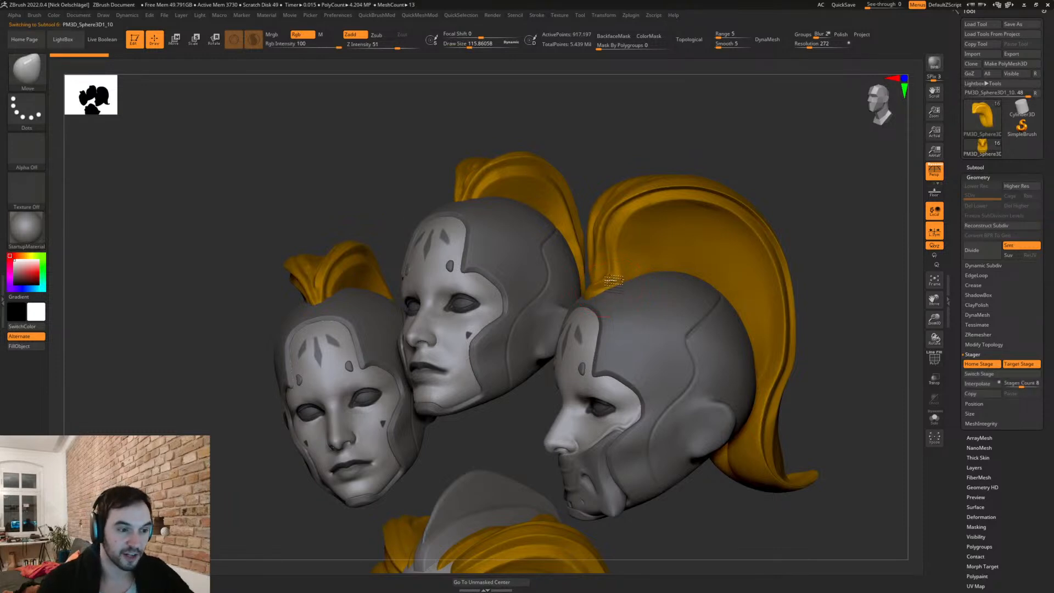
pyautogui.keyDown('shift'); pyautogui.moveTo(548, 224); pyautogui.dragTo(653, 156); pyautogui.keyUp('shift')
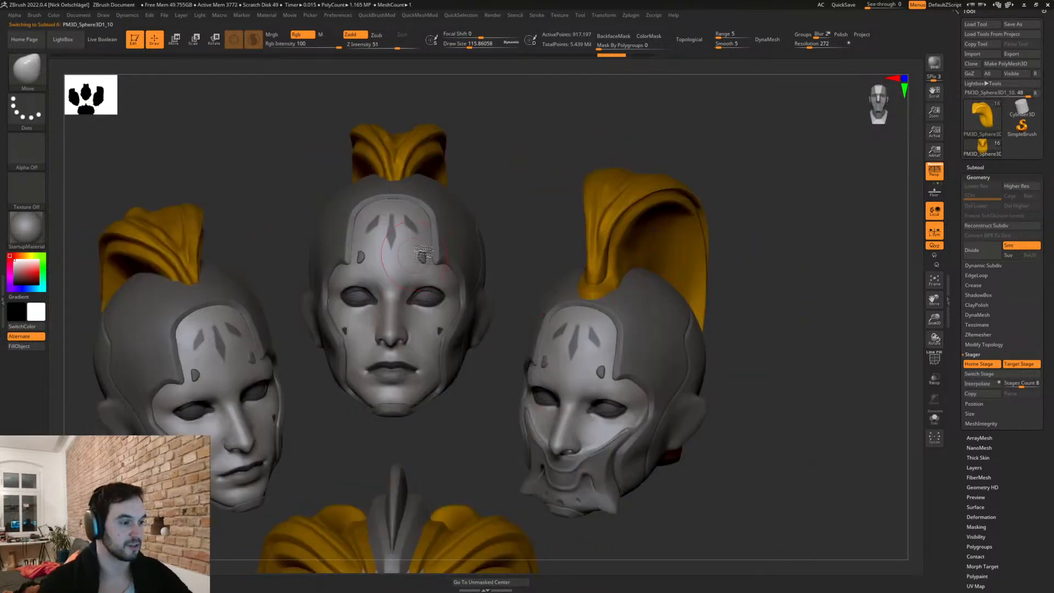
pyautogui.keyDown('alt'); pyautogui.click(415, 264); pyautogui.keyUp('alt')
pyautogui.moveTo(520, 209)
pyautogui.keyDown('alt'); pyautogui.mouseDown()
pyautogui.moveTo(586, 174)
pyautogui.moveTo(593, 194)
pyautogui.moveTo(572, 237)
pyautogui.moveTo(670, 240)
pyautogui.moveTo(675, 263)
pyautogui.mouseUp(); pyautogui.keyUp('alt')
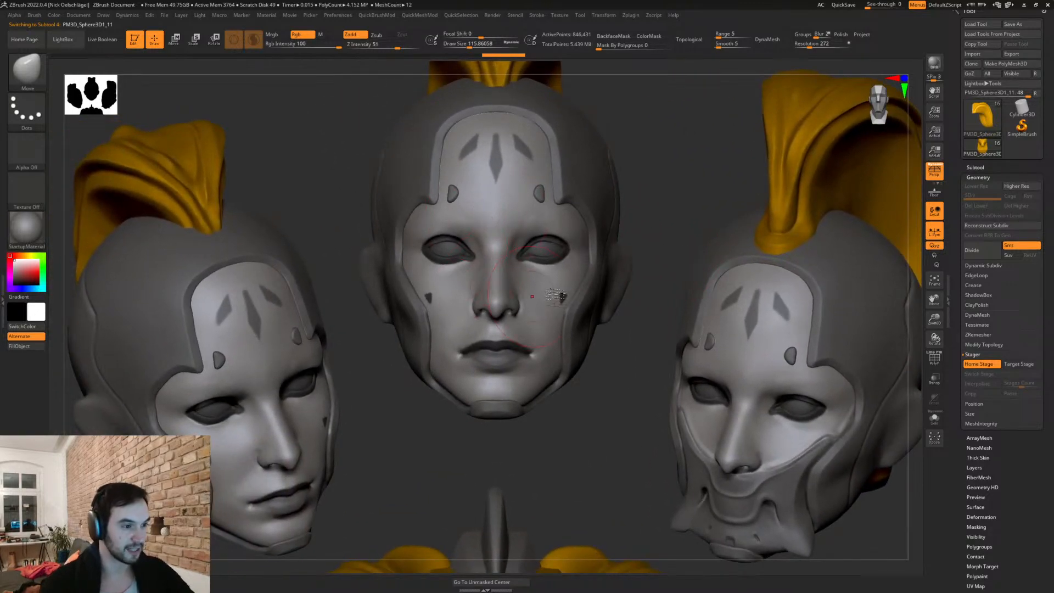
# Step: Lasso-mask a band across both eyes of the central head, from the brow to the upper cheeks and including the nose bridge
pyautogui.keyDown('alt'); pyautogui.moveTo(686, 226); pyautogui.dragTo(696, 222); pyautogui.keyUp('alt')
pyautogui.press('s')
pyautogui.moveTo(478, 234); pyautogui.dragTo(467, 235)
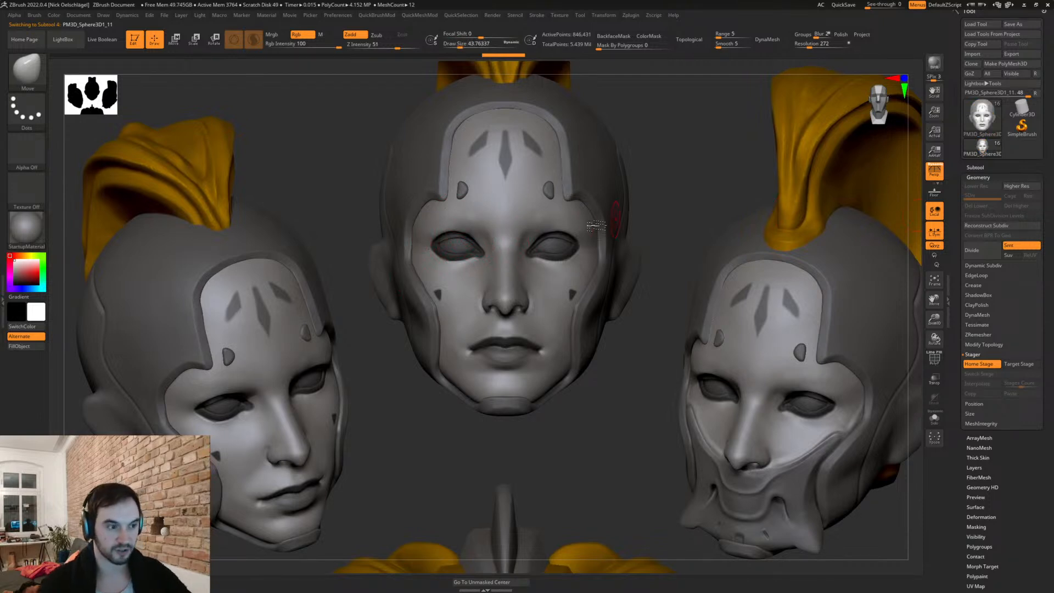
pyautogui.click(974, 167)
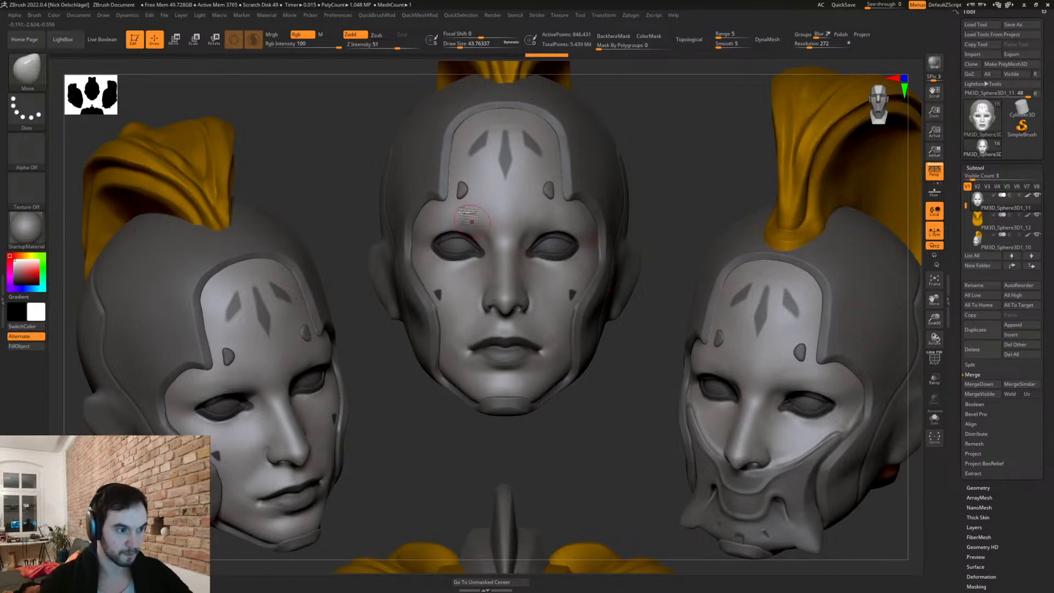
pyautogui.hotkey('shift', 'f')
pyautogui.hotkey('shift', 'f')
pyautogui.press('ctrl')
pyautogui.moveTo(510, 207)
pyautogui.keyDown('ctrl'); pyautogui.mouseDown()
pyautogui.moveTo(437, 206)
pyautogui.moveTo(417, 229)
pyautogui.moveTo(420, 269)
pyautogui.moveTo(446, 303)
pyautogui.moveTo(471, 314)
pyautogui.moveTo(503, 286)
pyautogui.moveTo(519, 258)
pyautogui.moveTo(513, 220)
pyautogui.mouseUp(); pyautogui.keyUp('ctrl')
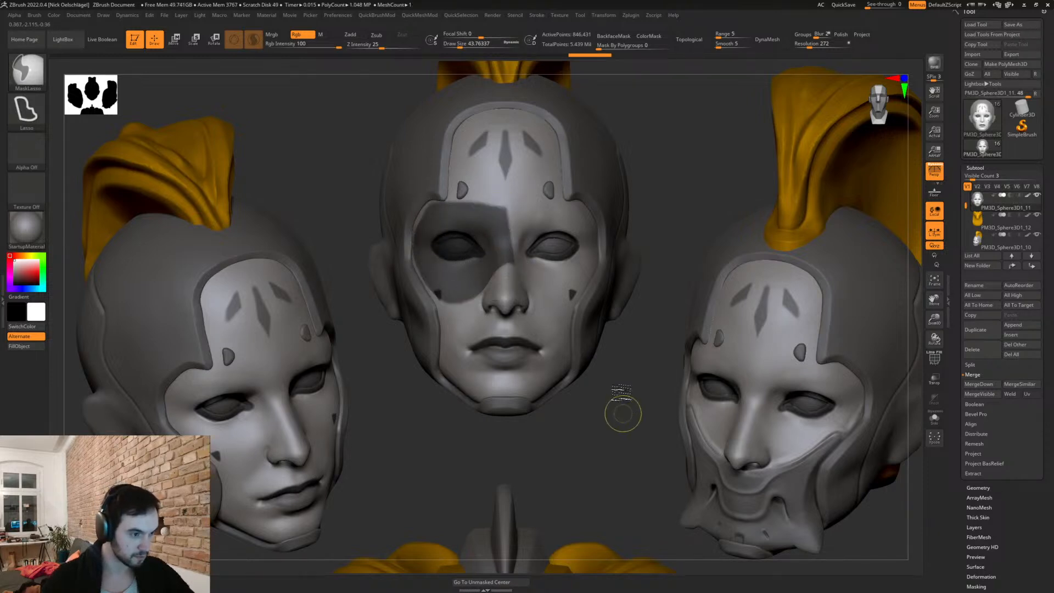
pyautogui.hotkey('ctrl', 'w')
pyautogui.moveTo(504, 261)
pyautogui.keyDown('ctrl'); pyautogui.mouseDown()
pyautogui.moveTo(426, 301)
pyautogui.moveTo(411, 254)
pyautogui.moveTo(434, 203)
pyautogui.moveTo(502, 200)
pyautogui.moveTo(522, 212)
pyautogui.moveTo(524, 258)
pyautogui.mouseUp(); pyautogui.keyUp('ctrl')
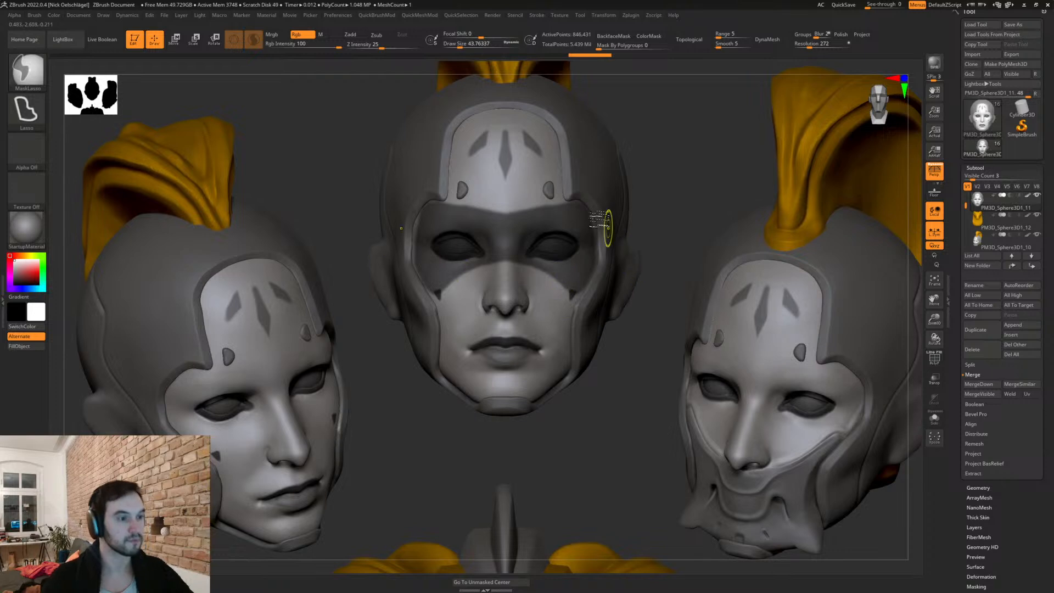
pyautogui.moveTo(474, 210)
pyautogui.keyDown('ctrl'); pyautogui.mouseDown()
pyautogui.moveTo(509, 195)
pyautogui.moveTo(514, 235)
pyautogui.moveTo(435, 212)
pyautogui.moveTo(416, 220)
pyautogui.moveTo(430, 274)
pyautogui.mouseUp(); pyautogui.keyUp('ctrl')
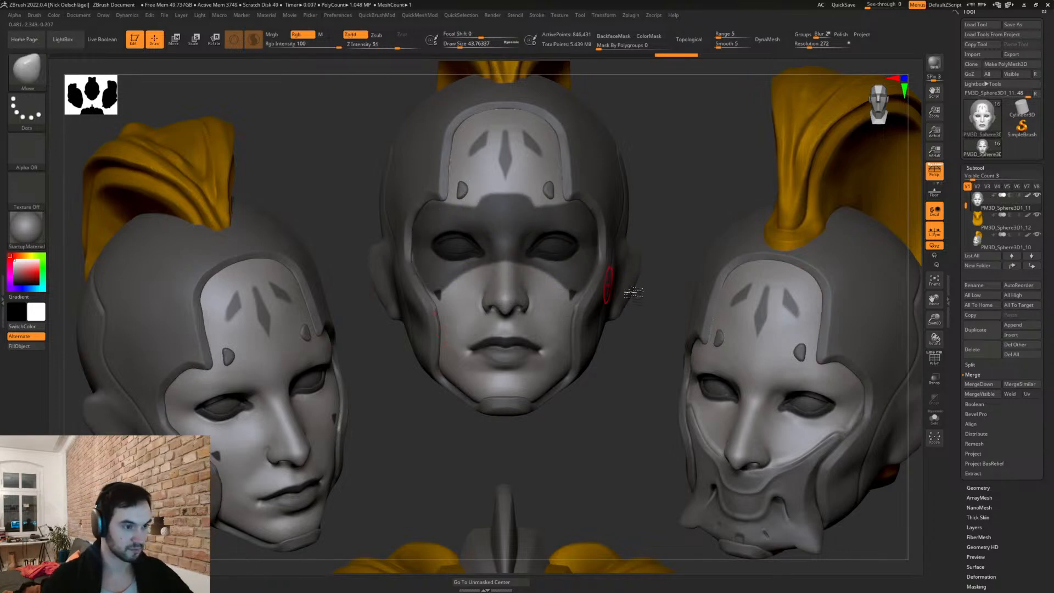
# Step: Extract the masked eye band as a separate subtool with a thickness of 0.005 and accept it
pyautogui.click(974, 473)
pyautogui.click(973, 472)
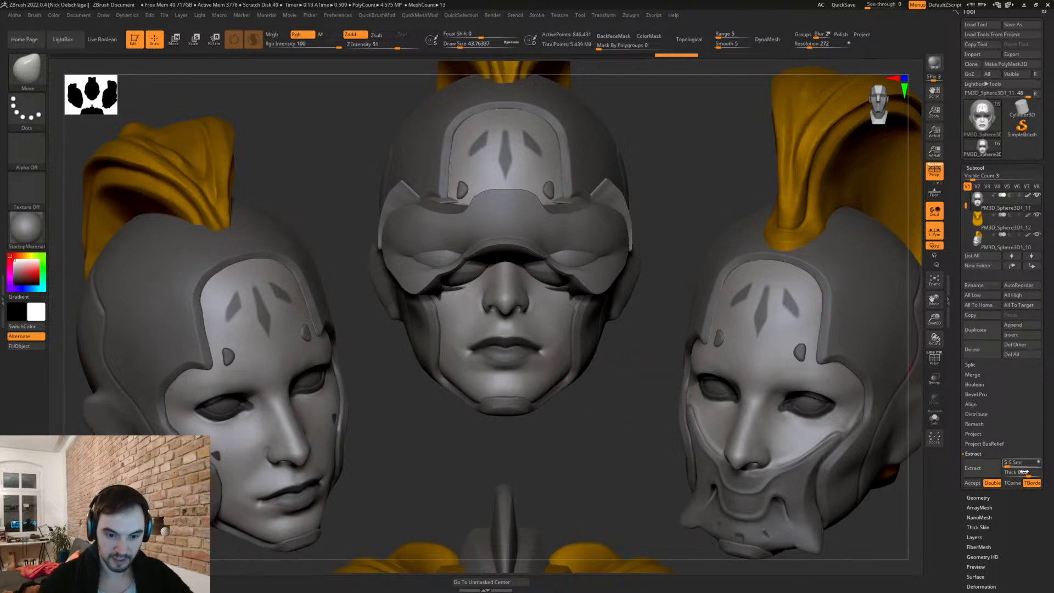
pyautogui.moveTo(1022, 471); pyautogui.dragTo(1007, 472)
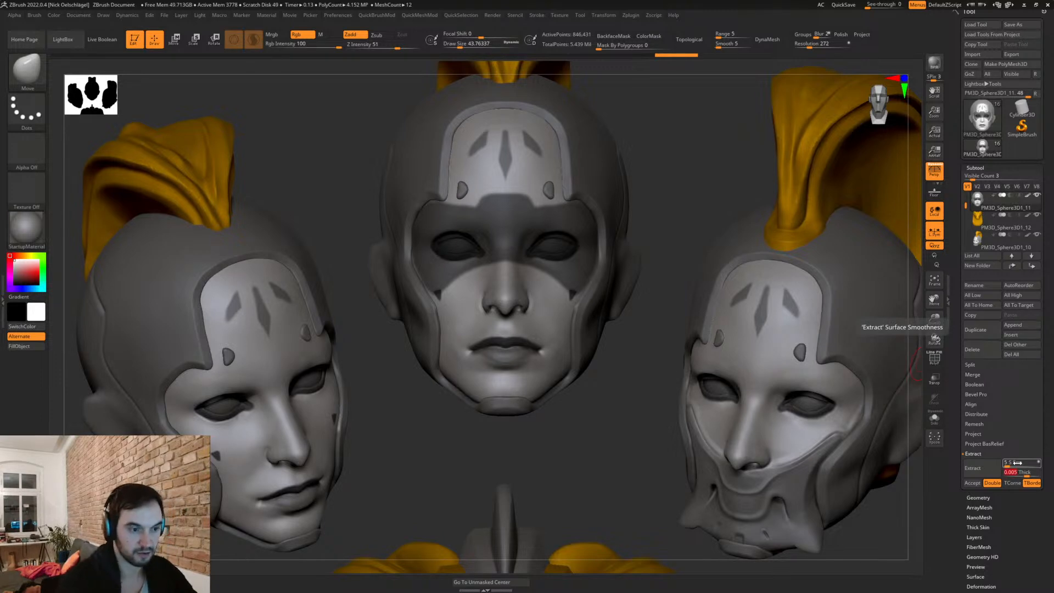
pyautogui.click(977, 470)
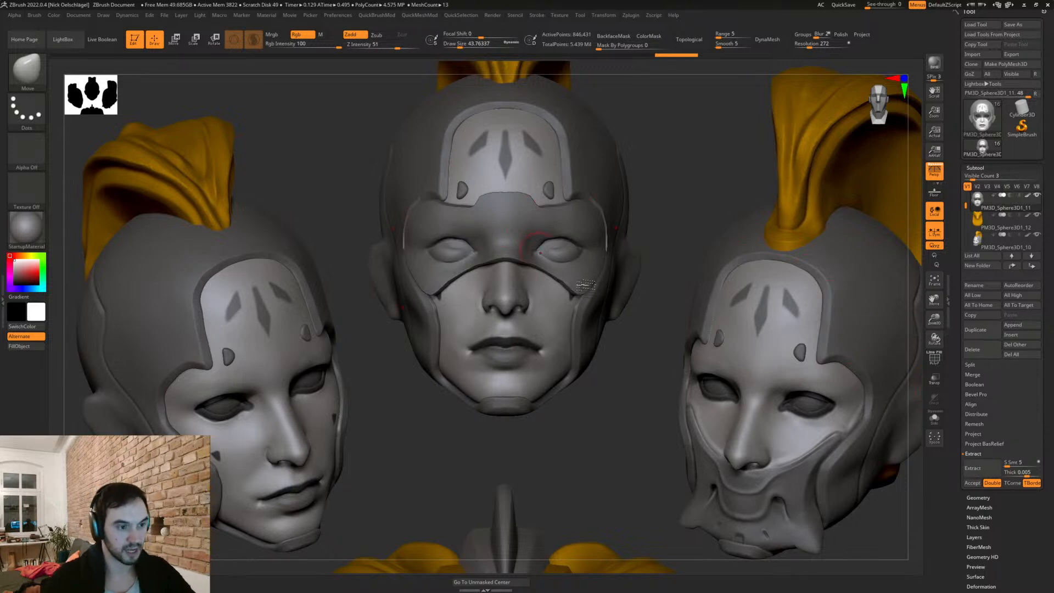
pyautogui.click(972, 484)
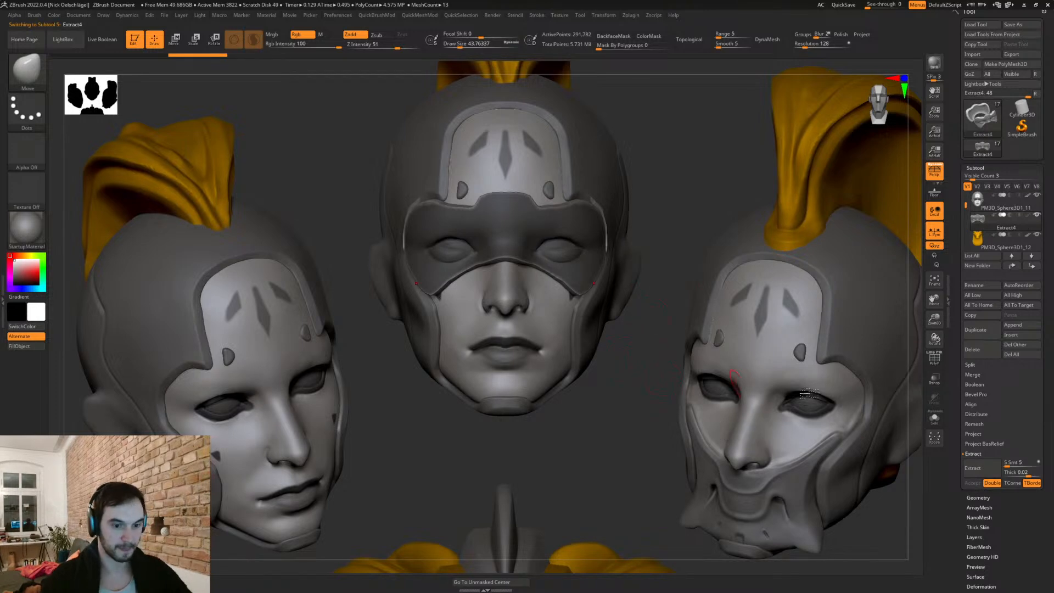
# Step: Isolate the extracted eye piece, hide its detached extra part in side view and delete the hidden geometry
pyautogui.click(934, 417)
pyautogui.moveTo(674, 400)
pyautogui.mouseDown()
pyautogui.moveTo(701, 398)
pyautogui.moveTo(670, 400)
pyautogui.mouseUp()
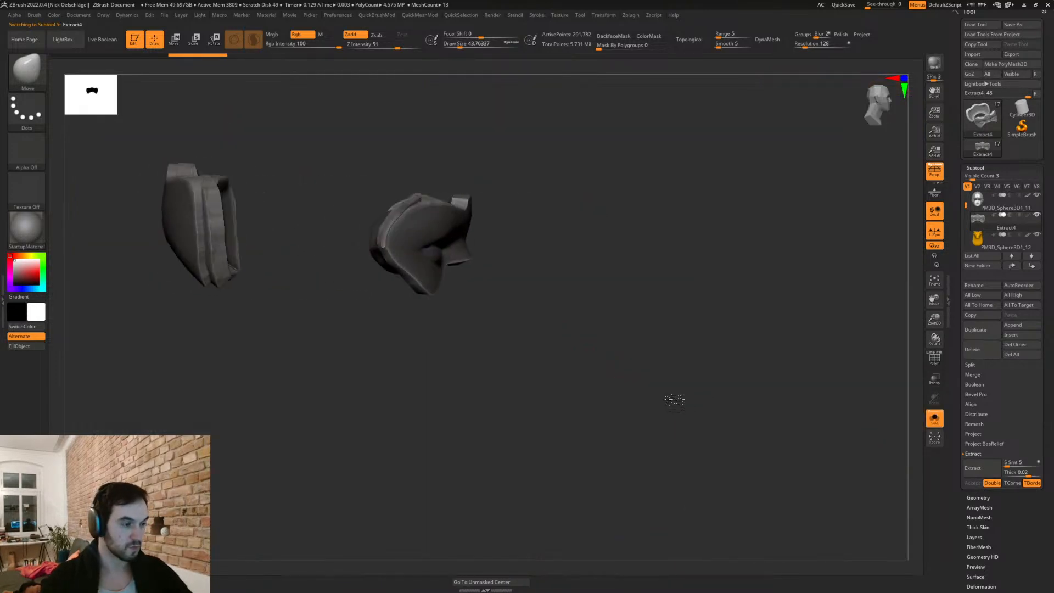
pyautogui.hotkey('shift', 'f')
pyautogui.keyDown('ctrl'); pyautogui.keyDown('alt'); pyautogui.keyDown('shift'); pyautogui.moveTo(121, 120); pyautogui.dragTo(301, 371); pyautogui.keyUp('shift'); pyautogui.keyUp('alt'); pyautogui.keyUp('ctrl')
pyautogui.press('2')
pyautogui.click(448, 553)
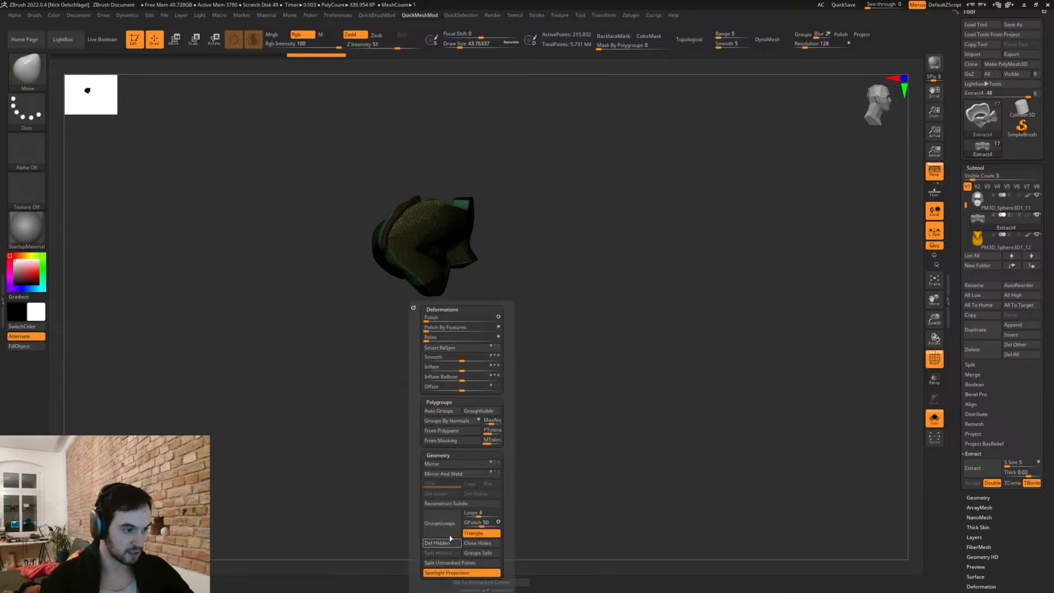
# Step: Clear the mask on the eye piece and DynaMesh it at resolution 288
pyautogui.click(769, 42)
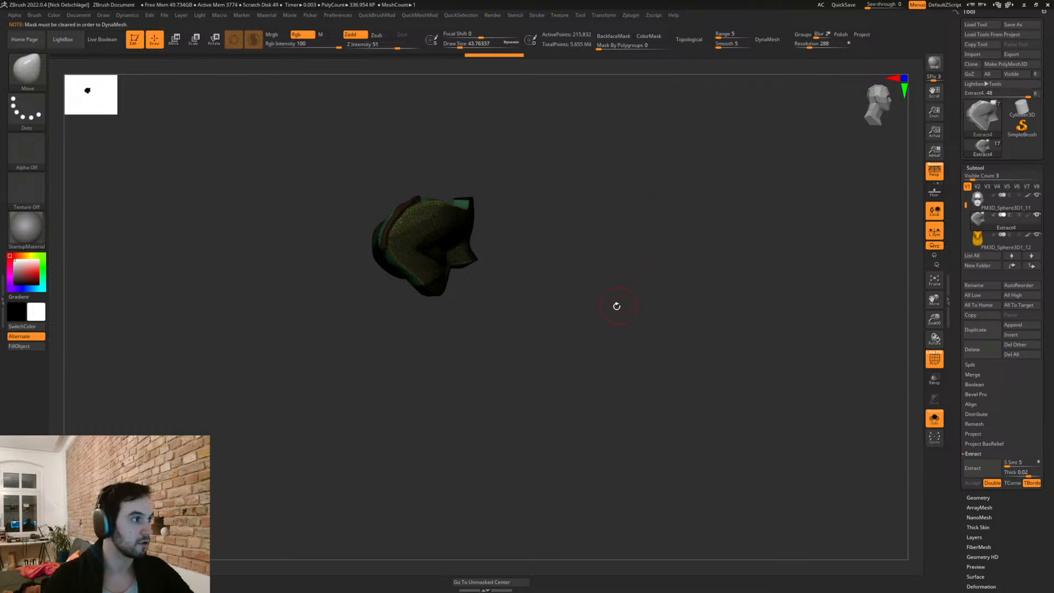
pyautogui.keyDown('ctrl'); pyautogui.moveTo(624, 370); pyautogui.dragTo(655, 292); pyautogui.keyUp('ctrl')
pyautogui.click(771, 42)
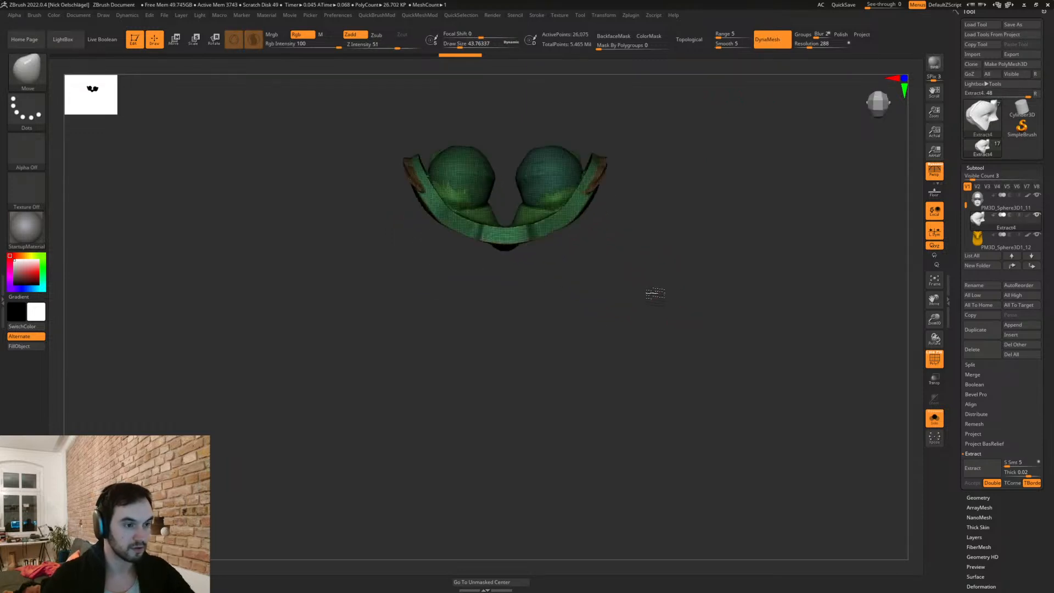
# Step: Lasso-select the eyeball lumps behind the visor, delete them from the mesh and close the resulting holes
pyautogui.press('3')
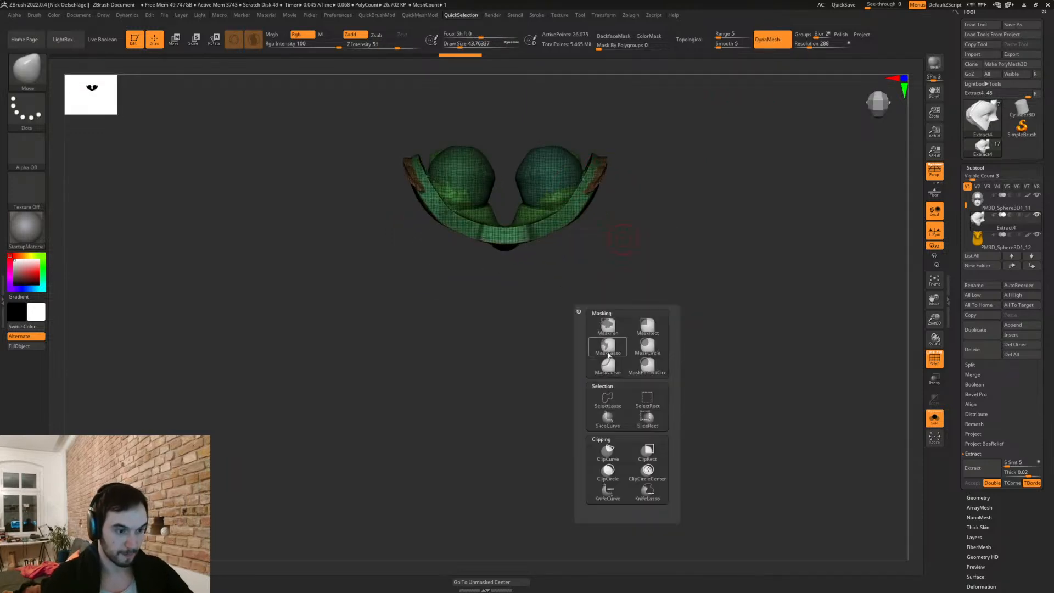
pyautogui.click(607, 399)
pyautogui.moveTo(575, 193)
pyautogui.keyDown('ctrl'); pyautogui.keyDown('shift'); pyautogui.mouseDown()
pyautogui.moveTo(509, 216)
pyautogui.moveTo(569, 110)
pyautogui.moveTo(586, 123)
pyautogui.mouseUp(); pyautogui.keyUp('shift'); pyautogui.keyUp('ctrl')
pyautogui.press('2')
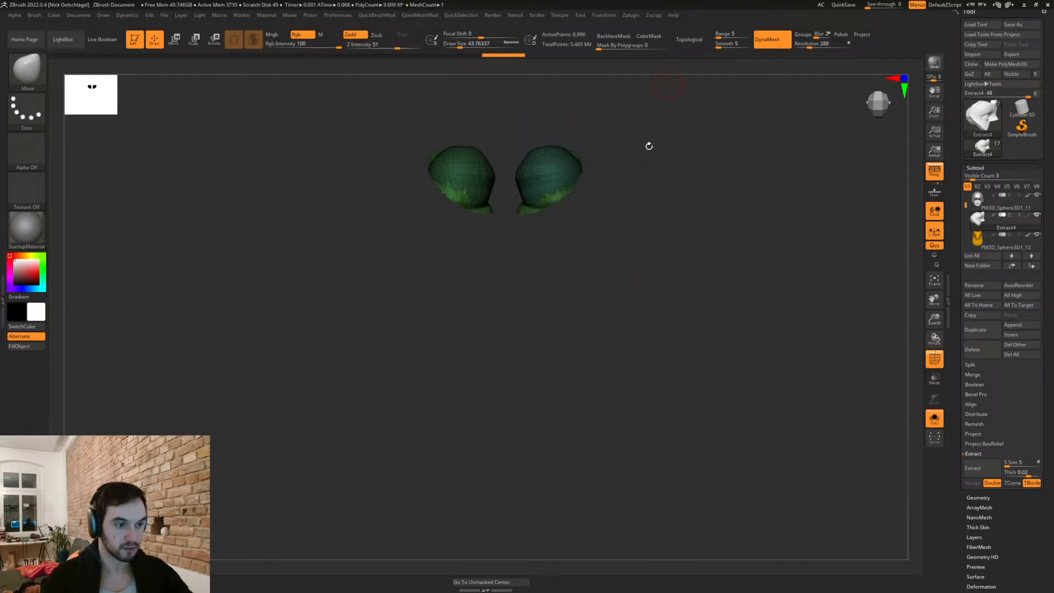
pyautogui.keyDown('ctrl'); pyautogui.keyDown('shift'); pyautogui.moveTo(663, 92); pyautogui.dragTo(667, 99); pyautogui.keyUp('shift'); pyautogui.keyUp('ctrl')
pyautogui.press('2')
pyautogui.click(659, 545)
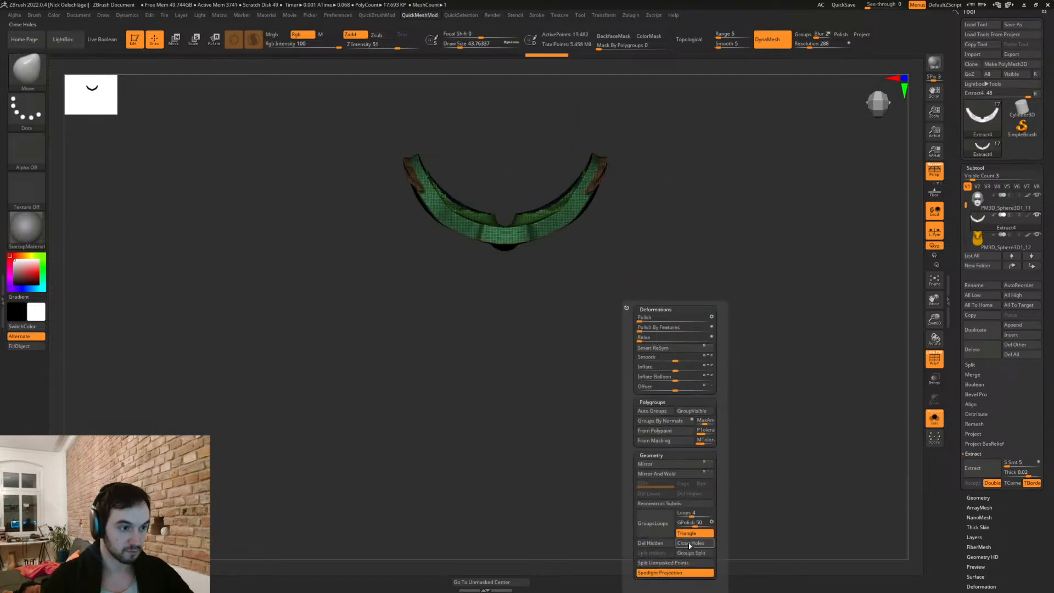
pyautogui.click(689, 544)
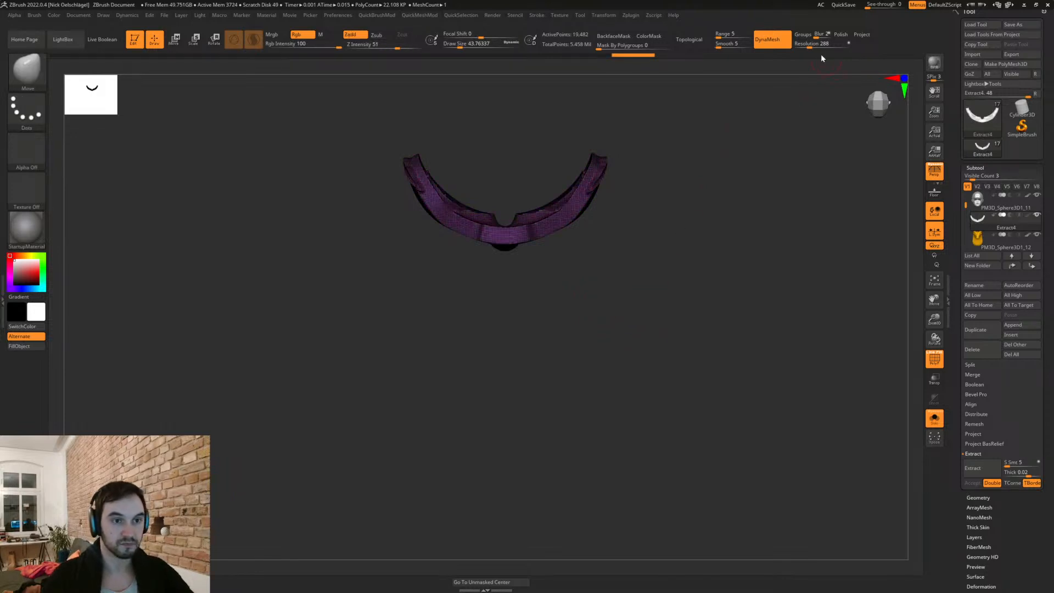
# Step: Turn off the polygroup display and smooth the visor's front surface and outer sides
pyautogui.keyDown('ctrl'); pyautogui.keyDown('shift'); pyautogui.click(645, 307); pyautogui.keyUp('shift'); pyautogui.keyUp('ctrl')
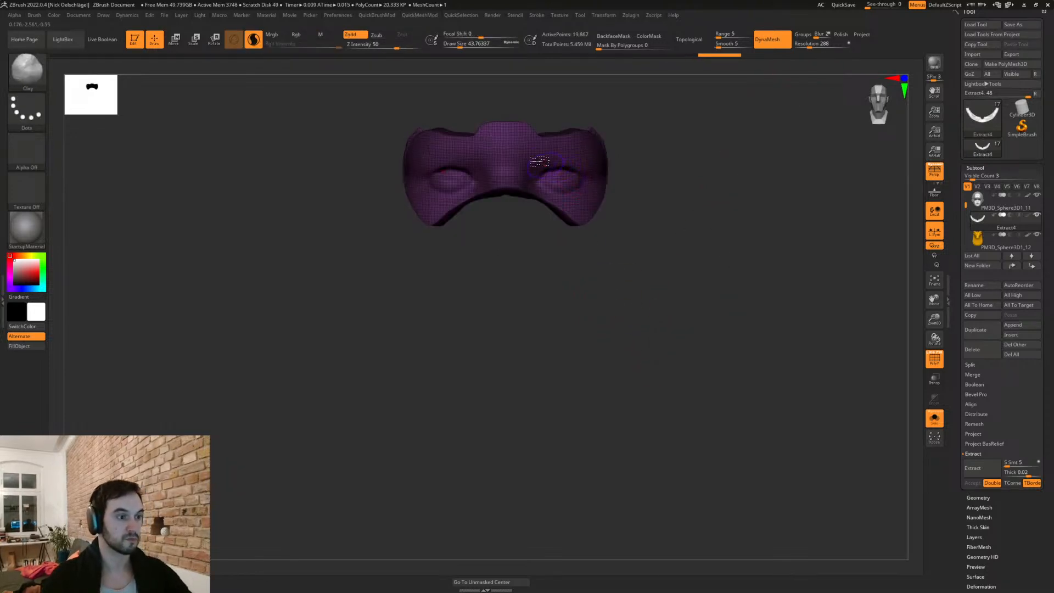
pyautogui.hotkey('shift', 'f')
pyautogui.moveTo(659, 220); pyautogui.dragTo(618, 222)
pyautogui.moveTo(568, 133)
pyautogui.keyDown('shift'); pyautogui.mouseDown()
pyautogui.moveTo(595, 144)
pyautogui.moveTo(571, 207)
pyautogui.moveTo(466, 190)
pyautogui.mouseUp(); pyautogui.keyUp('shift')
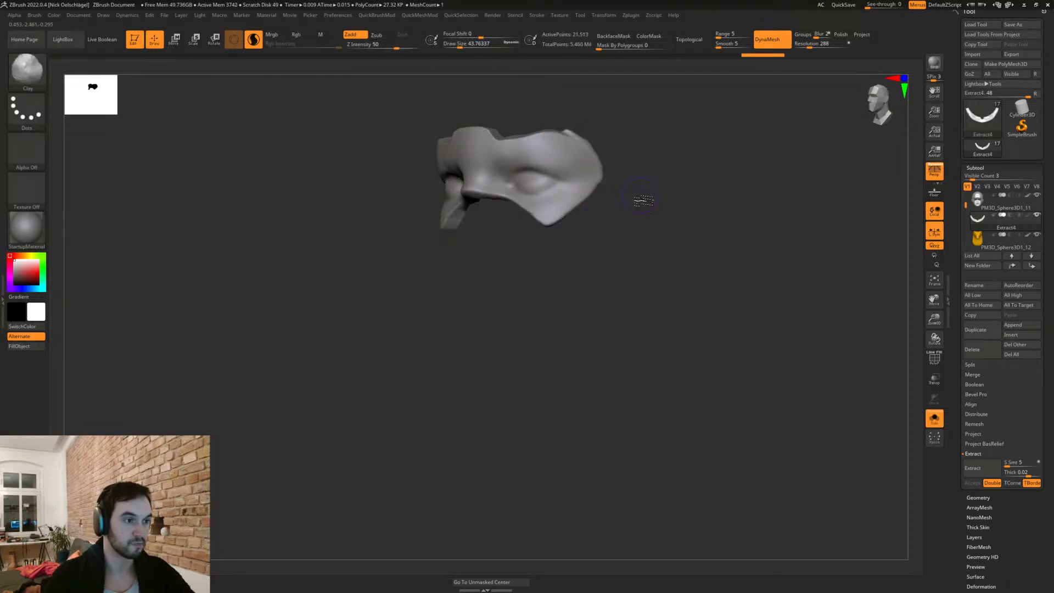
pyautogui.keyDown('shift'); pyautogui.moveTo(640, 196); pyautogui.dragTo(571, 153); pyautogui.keyUp('shift')
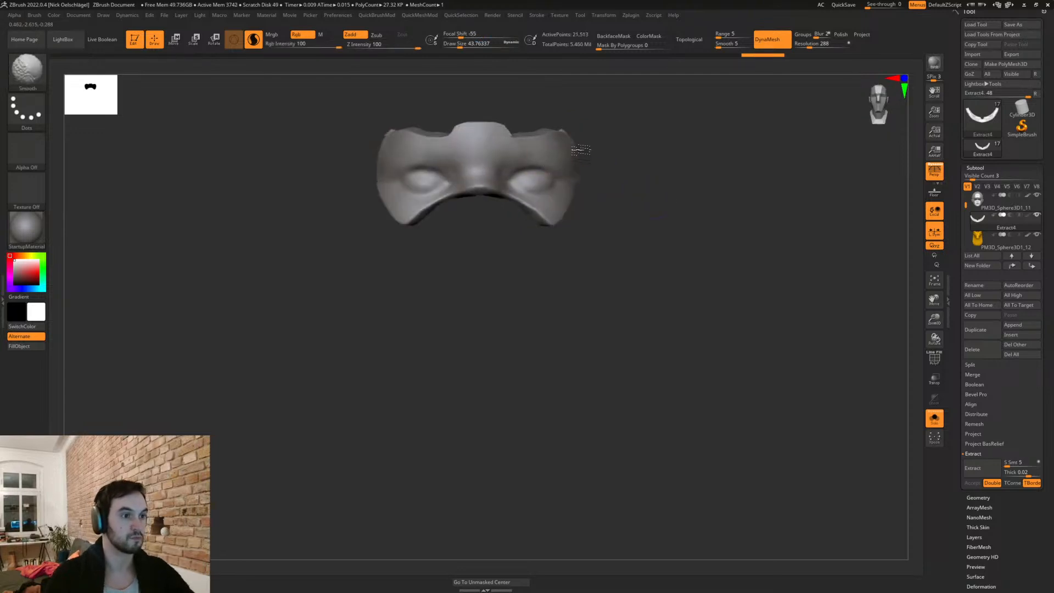
# Step: Show all subtools again and fill the visor with the helmet's dark grey colour
pyautogui.click(934, 416)
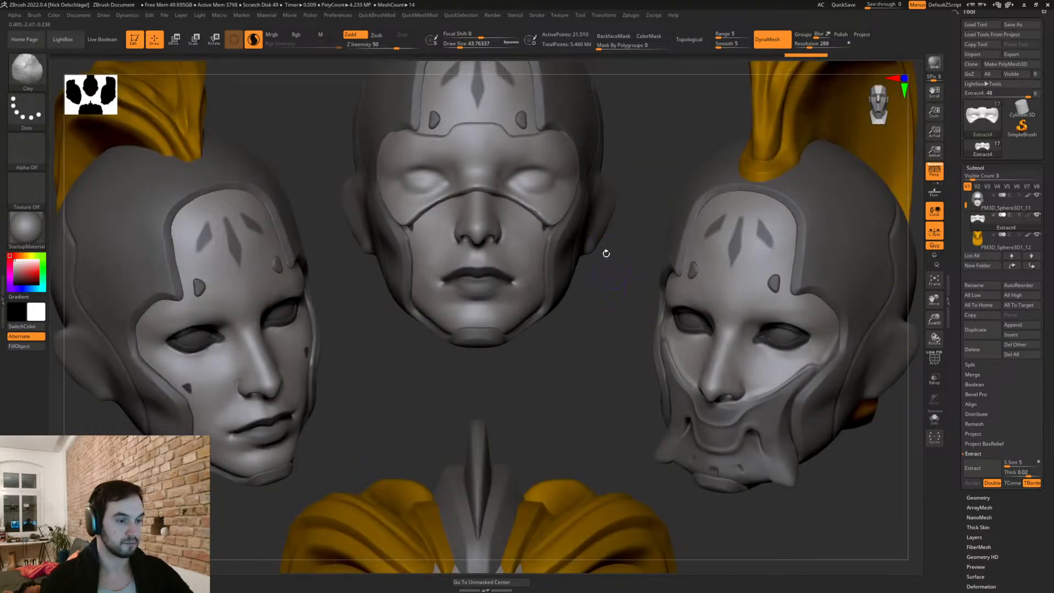
pyautogui.click(19, 346)
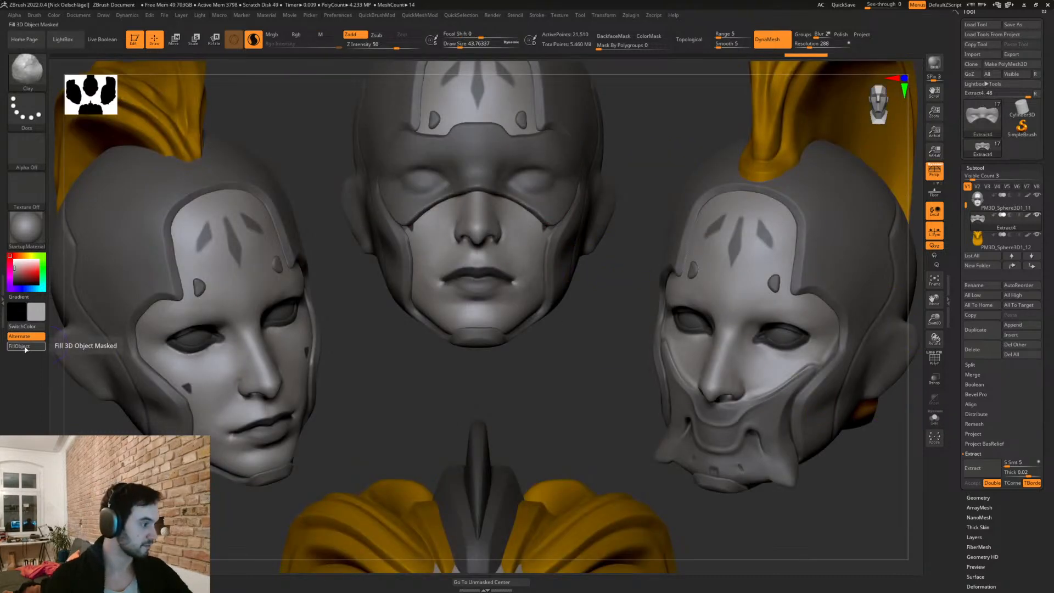
pyautogui.keyDown('alt'); pyautogui.moveTo(616, 334); pyautogui.dragTo(596, 386); pyautogui.keyUp('alt')
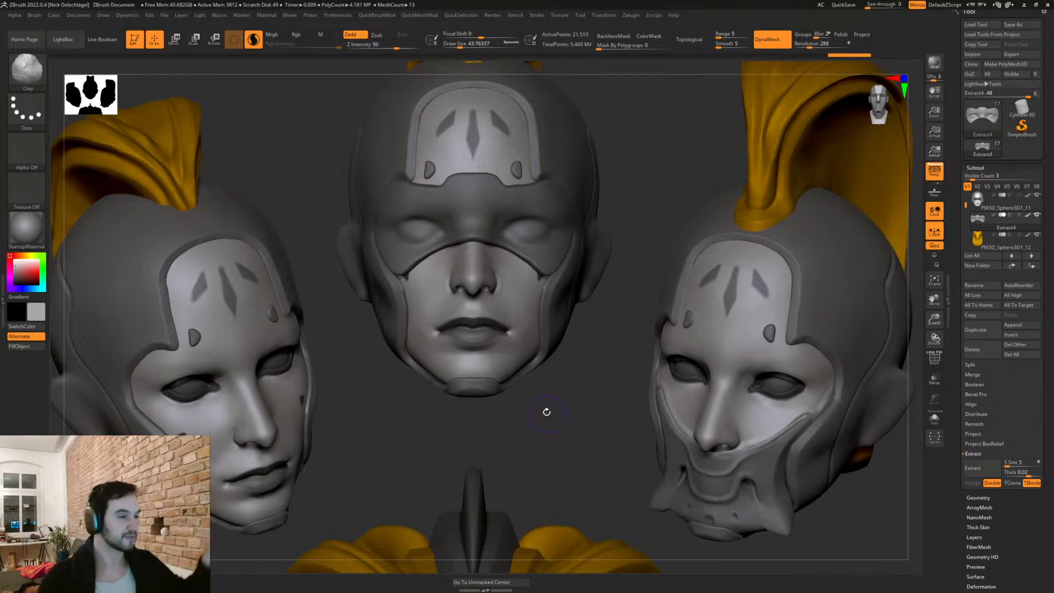
pyautogui.moveTo(583, 306)
pyautogui.keyDown('shift'); pyautogui.mouseDown()
pyautogui.moveTo(573, 318)
pyautogui.moveTo(585, 311)
pyautogui.moveTo(609, 351)
pyautogui.moveTo(602, 379)
pyautogui.moveTo(541, 242)
pyautogui.moveTo(604, 353)
pyautogui.mouseUp(); pyautogui.keyUp('shift')
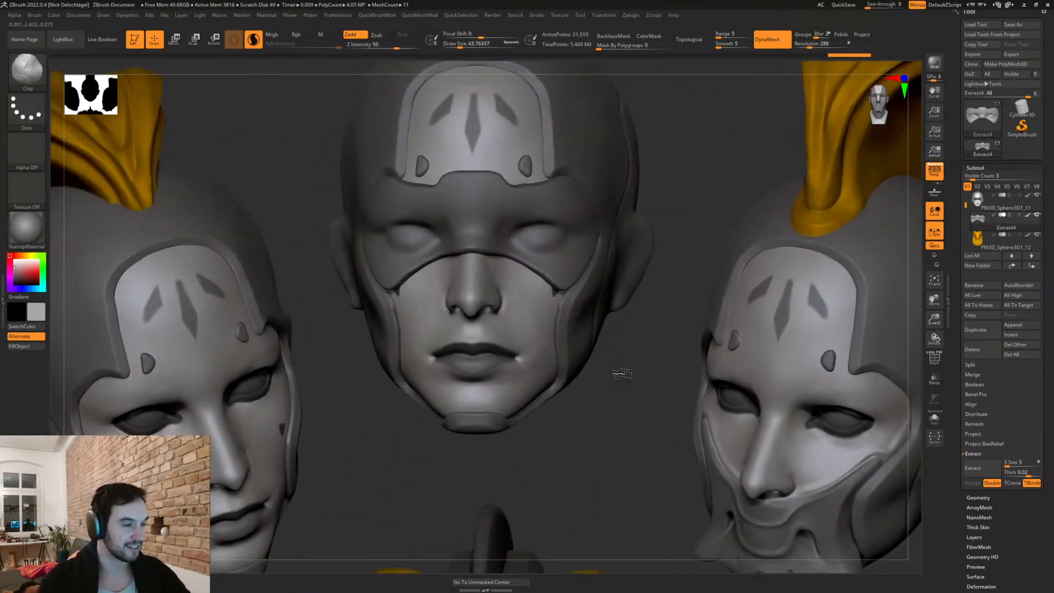
# Step: Carve along the visor's eye forms with the DamStandard brush, redoing the first stroke, and smooth the area around the eyes
pyautogui.press('b')
pyautogui.press('d')
pyautogui.press('s')
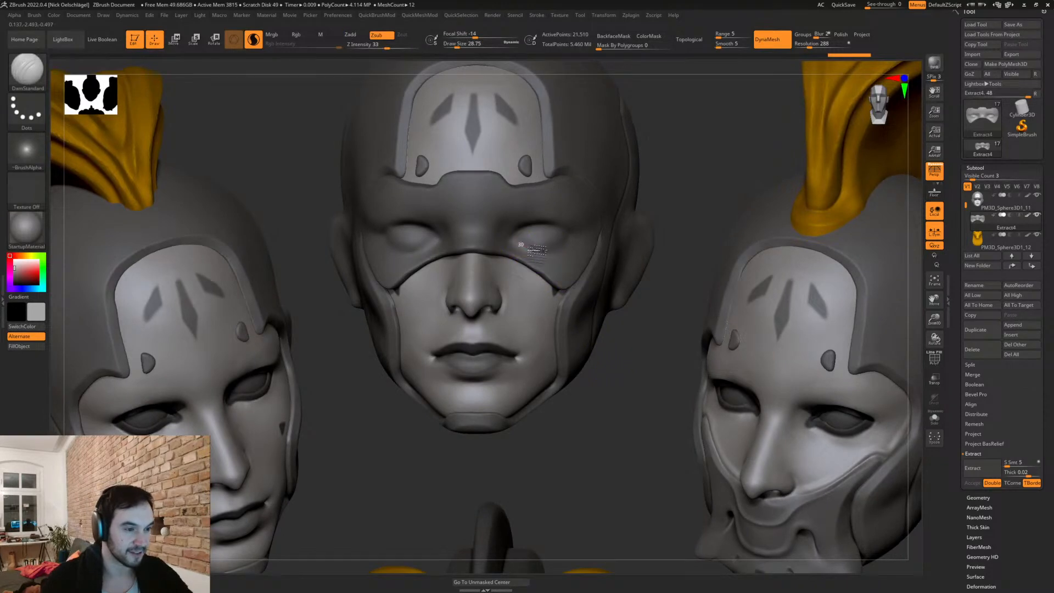
pyautogui.moveTo(582, 238); pyautogui.dragTo(586, 236)
pyautogui.hotkey('ctrl', 'z')
pyautogui.moveTo(518, 243)
pyautogui.mouseDown()
pyautogui.moveTo(538, 251)
pyautogui.moveTo(587, 223)
pyautogui.moveTo(557, 252)
pyautogui.moveTo(576, 236)
pyautogui.mouseUp()
pyautogui.moveTo(604, 256); pyautogui.dragTo(609, 240, button='right')
pyautogui.moveTo(572, 233)
pyautogui.keyDown('shift'); pyautogui.mouseDown()
pyautogui.moveTo(538, 219)
pyautogui.moveTo(513, 228)
pyautogui.moveTo(540, 217)
pyautogui.mouseUp(); pyautogui.keyUp('shift')
pyautogui.moveTo(641, 213)
pyautogui.mouseDown()
pyautogui.moveTo(641, 229)
pyautogui.moveTo(671, 257)
pyautogui.mouseUp()
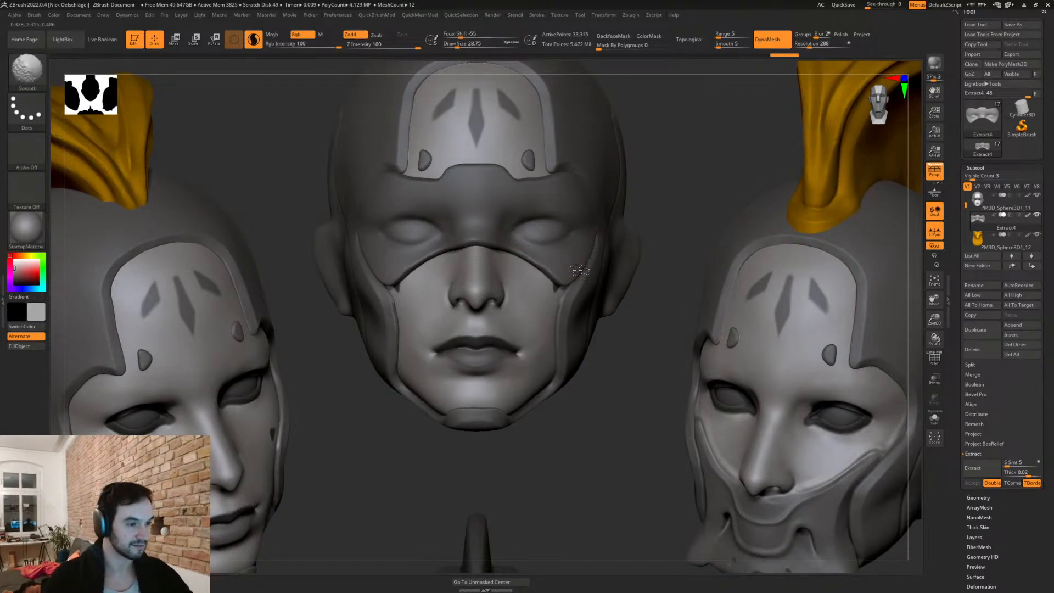
pyautogui.keyDown('shift'); pyautogui.moveTo(550, 262); pyautogui.dragTo(556, 265); pyautogui.keyUp('shift')
pyautogui.moveTo(653, 360); pyautogui.dragTo(655, 361)
# Step: Flatten the visor's brow ridge near the forehead plate with the TrimDynamic brush
pyautogui.moveTo(649, 230)
pyautogui.keyDown('alt'); pyautogui.mouseDown()
pyautogui.moveTo(670, 240)
pyautogui.moveTo(654, 168)
pyautogui.moveTo(757, 189)
pyautogui.moveTo(747, 262)
pyautogui.mouseUp(); pyautogui.keyUp('alt')
pyautogui.press('b')
pyautogui.press('t')
pyautogui.press('d')
pyautogui.moveTo(463, 172); pyautogui.dragTo(474, 210, button='right')
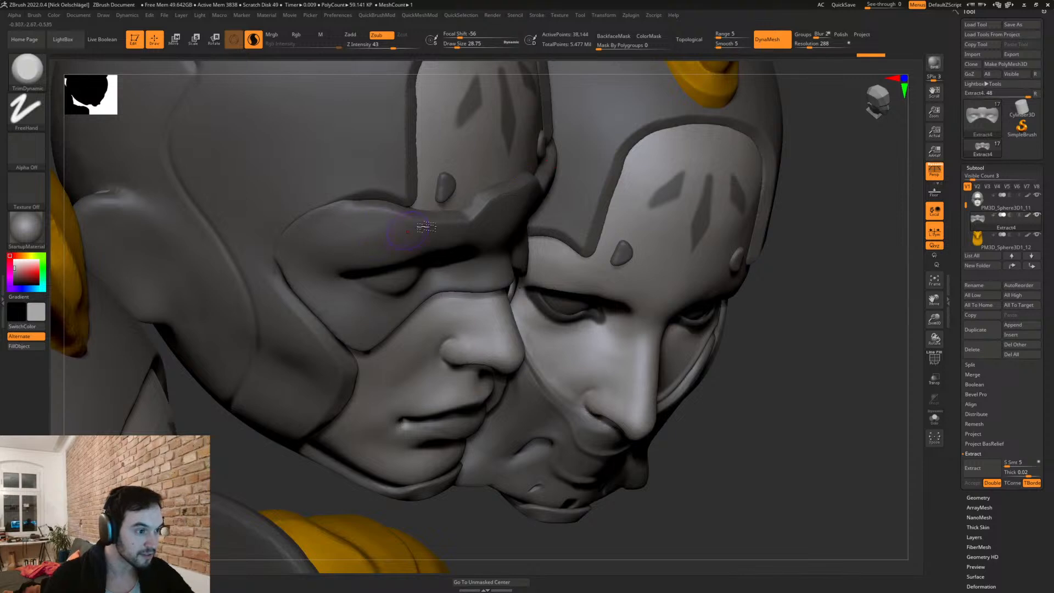
# Step: Isolate the visor and refine its planes with a smaller TrimDynamic brush
pyautogui.click(929, 415)
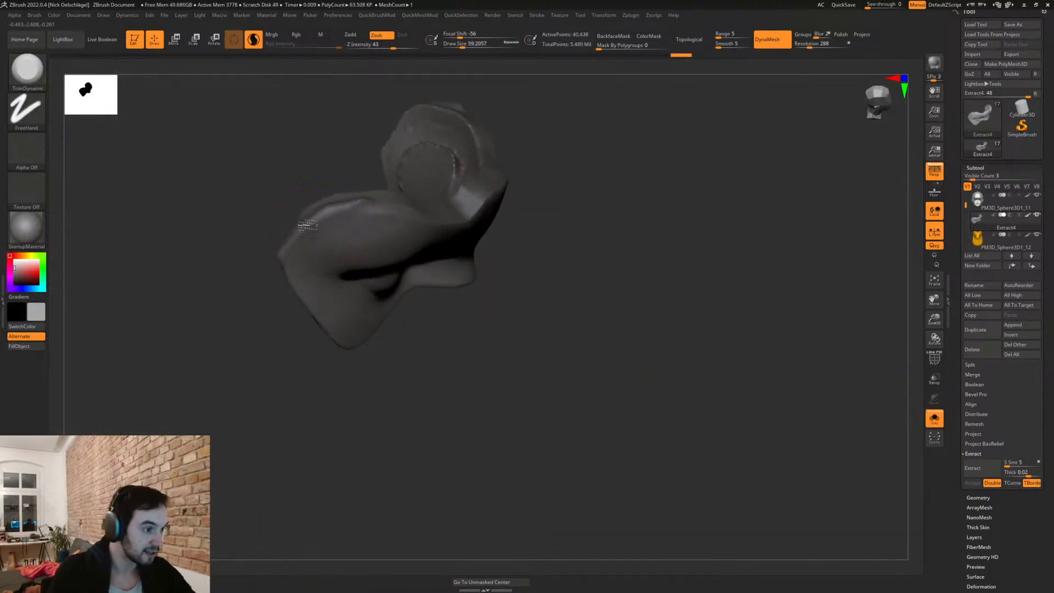
pyautogui.moveTo(453, 368)
pyautogui.mouseDown()
pyautogui.moveTo(424, 265)
pyautogui.moveTo(451, 271)
pyautogui.moveTo(475, 291)
pyautogui.moveTo(323, 298)
pyautogui.mouseUp()
pyautogui.press('s')
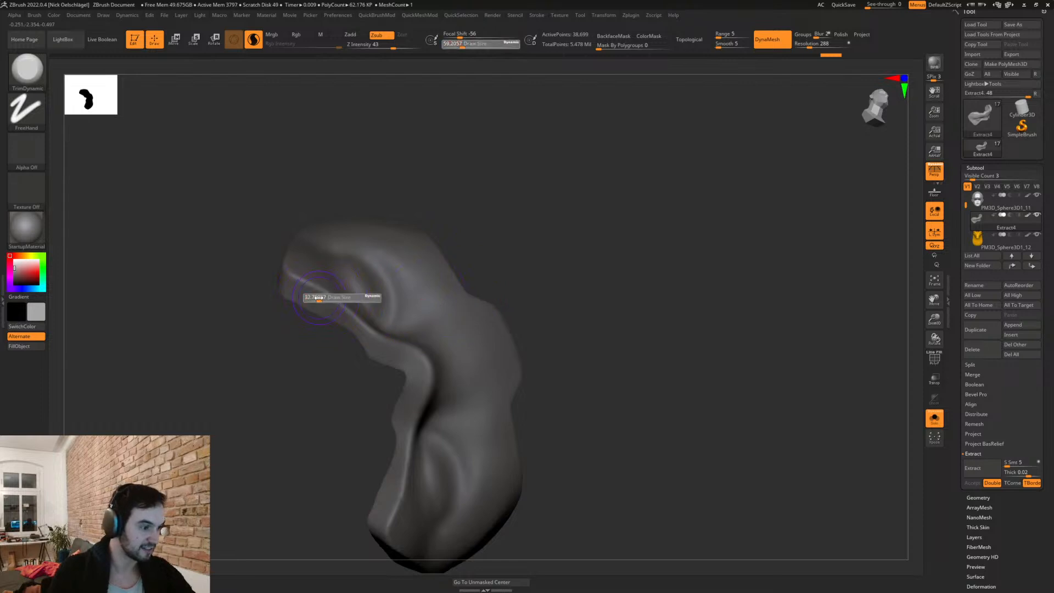
pyautogui.moveTo(443, 330); pyautogui.dragTo(467, 333)
pyautogui.moveTo(478, 349); pyautogui.dragTo(463, 348, button='right')
pyautogui.moveTo(450, 311)
pyautogui.mouseDown(button='right')
pyautogui.moveTo(630, 325)
pyautogui.moveTo(670, 358)
pyautogui.moveTo(515, 379)
pyautogui.mouseUp(button='right')
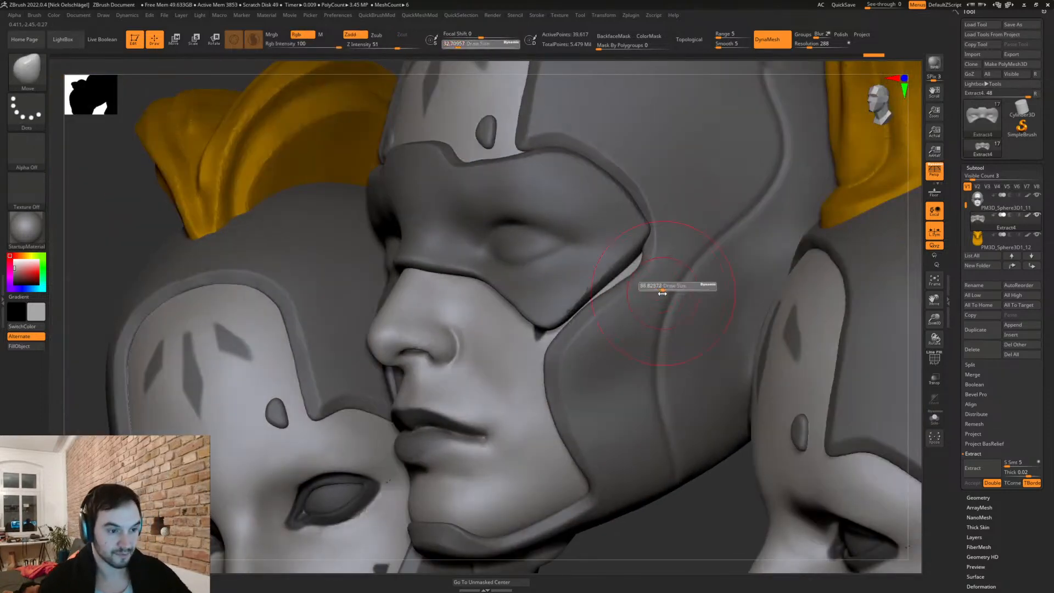
# Step: Undo the last strokes and pull the visor's outer cheek edge against the helmet rim with the Move brush
pyautogui.hotkey('ctrl', 'z')
pyautogui.hotkey('ctrl', 'z')
pyautogui.hotkey('ctrl', 'z')
pyautogui.hotkey('ctrl', 'z')
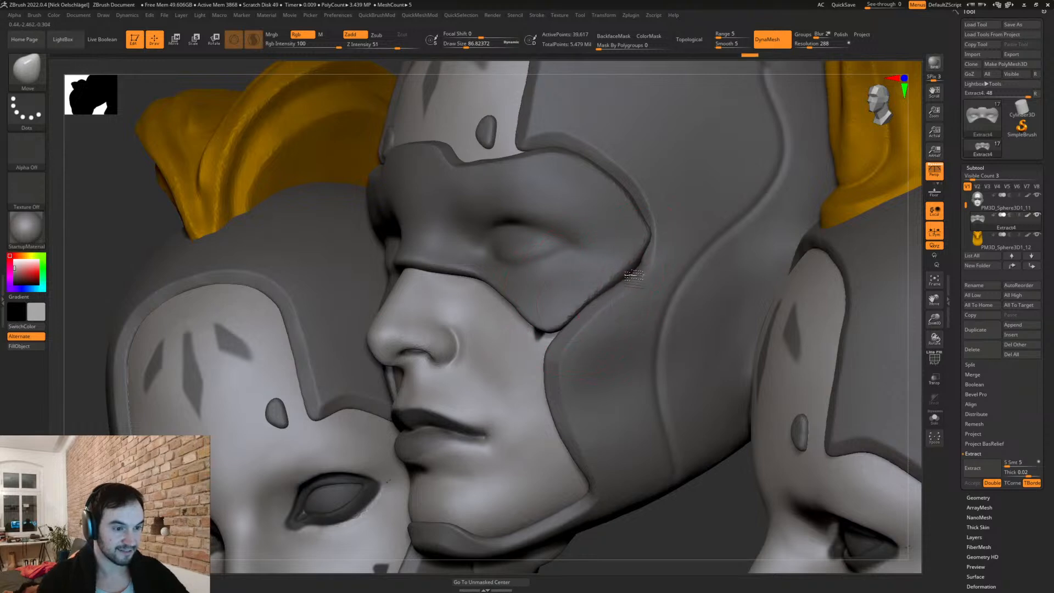
pyautogui.press('s')
pyautogui.press('s')
pyautogui.moveTo(642, 232)
pyautogui.mouseDown()
pyautogui.moveTo(653, 232)
pyautogui.moveTo(639, 254)
pyautogui.mouseUp()
# Step: Fit the visor's upper edge to the helmet rim and forehead plate with smaller Move brush strokes
pyautogui.press('s')
pyautogui.moveTo(624, 215)
pyautogui.mouseDown()
pyautogui.moveTo(594, 215)
pyautogui.moveTo(549, 159)
pyautogui.moveTo(510, 163)
pyautogui.mouseUp()
pyautogui.moveTo(522, 160)
pyautogui.mouseDown(button='right')
pyautogui.moveTo(537, 156)
pyautogui.moveTo(508, 158)
pyautogui.mouseUp(button='right')
pyautogui.press('s')
pyautogui.moveTo(503, 159); pyautogui.dragTo(474, 154)
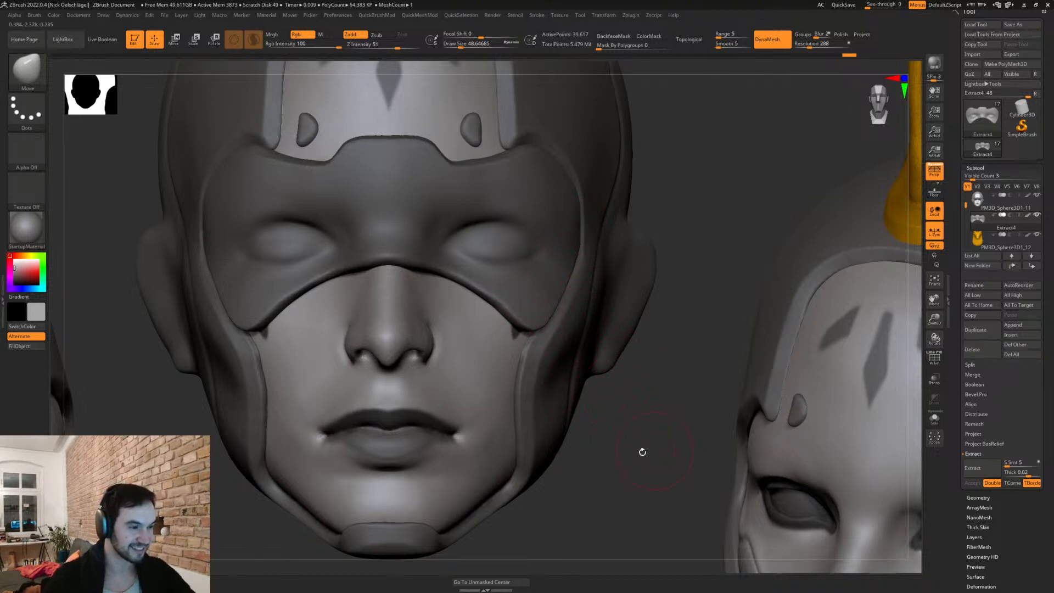
# Step: Carve a panel line across the visor from the nose bridge along each brow to the helmet edge with a smaller DamStandard brush
pyautogui.keyDown('alt'); pyautogui.moveTo(649, 449); pyautogui.dragTo(714, 435); pyautogui.keyUp('alt')
pyautogui.press('s')
pyautogui.moveTo(536, 223); pyautogui.dragTo(531, 223)
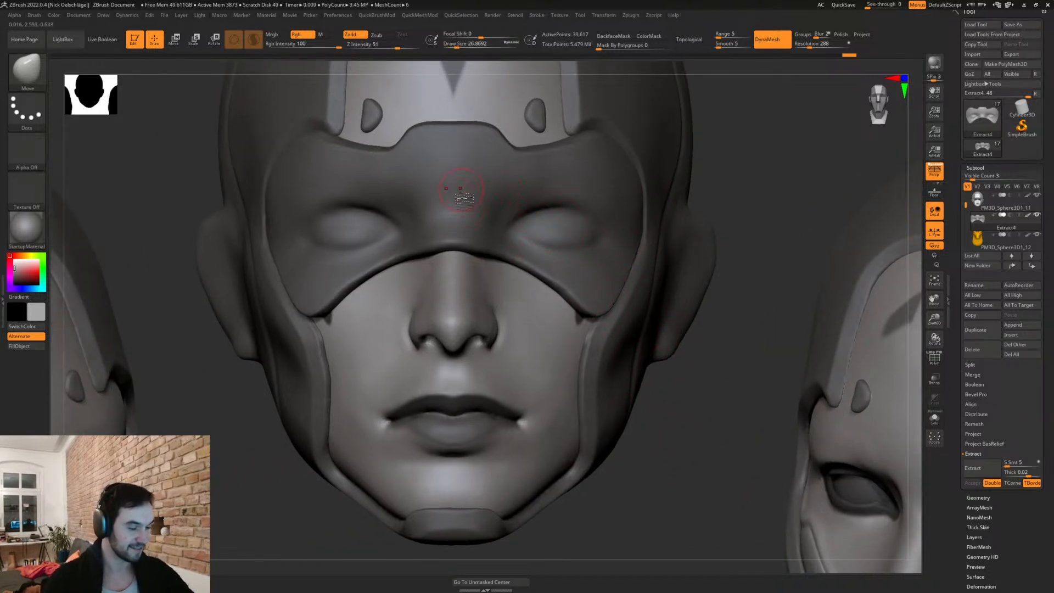
pyautogui.press('b')
pyautogui.press('d')
pyautogui.press('s')
pyautogui.moveTo(515, 180); pyautogui.dragTo(602, 139)
pyautogui.hotkey('ctrl', 'z')
pyautogui.moveTo(572, 184); pyautogui.dragTo(494, 198)
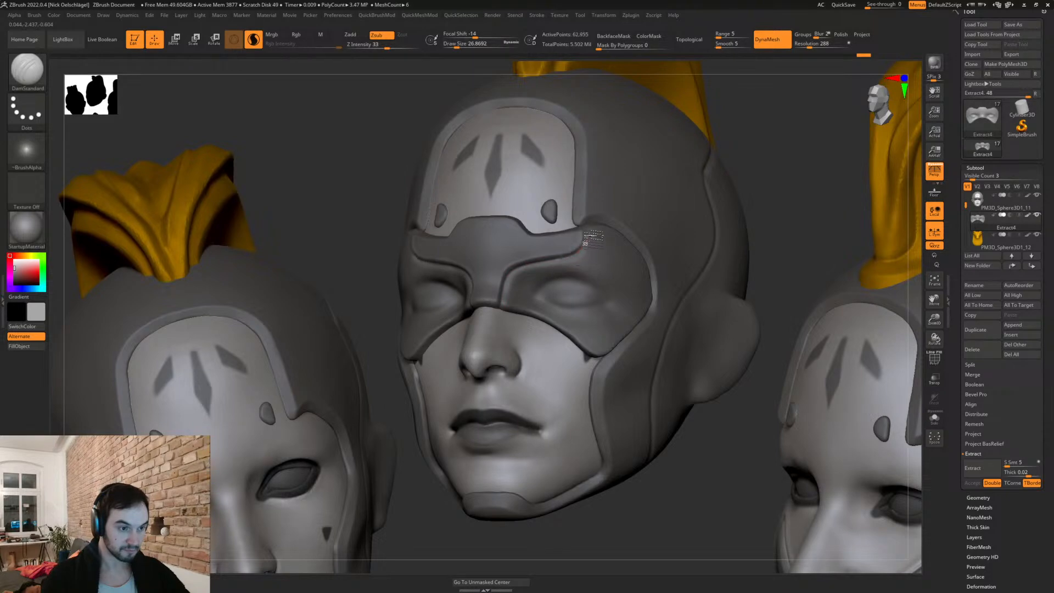
pyautogui.moveTo(592, 219); pyautogui.dragTo(597, 232, button='right')
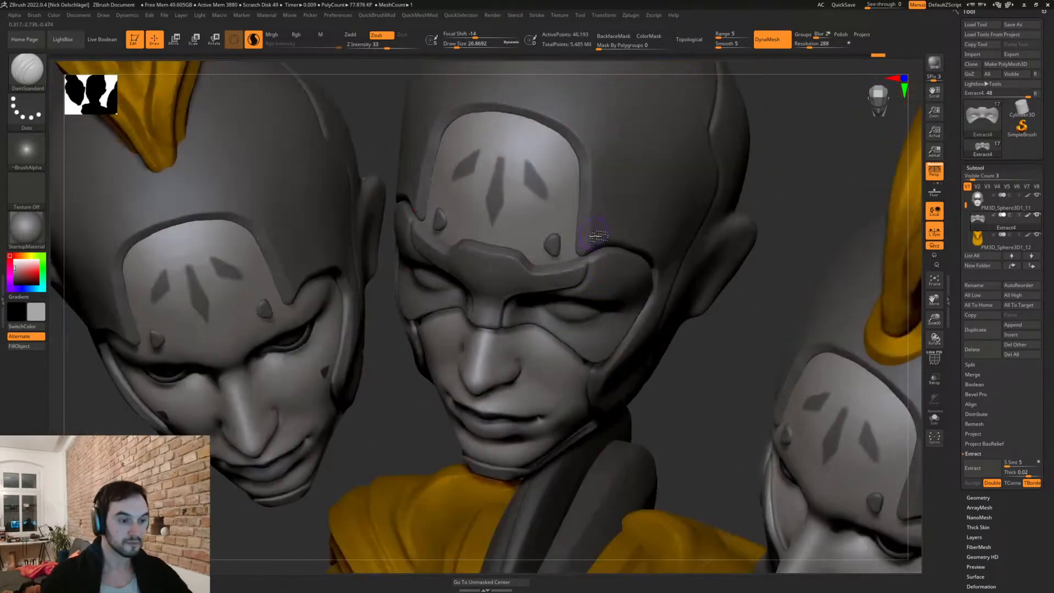
# Step: Adjust the visor's upper outer corner beside the forehead plate with the Move brush
pyautogui.keyDown('shift'); pyautogui.moveTo(614, 292); pyautogui.dragTo(695, 257, button='right'); pyautogui.keyUp('shift')
pyautogui.press('b')
pyautogui.press('m')
pyautogui.press('v')
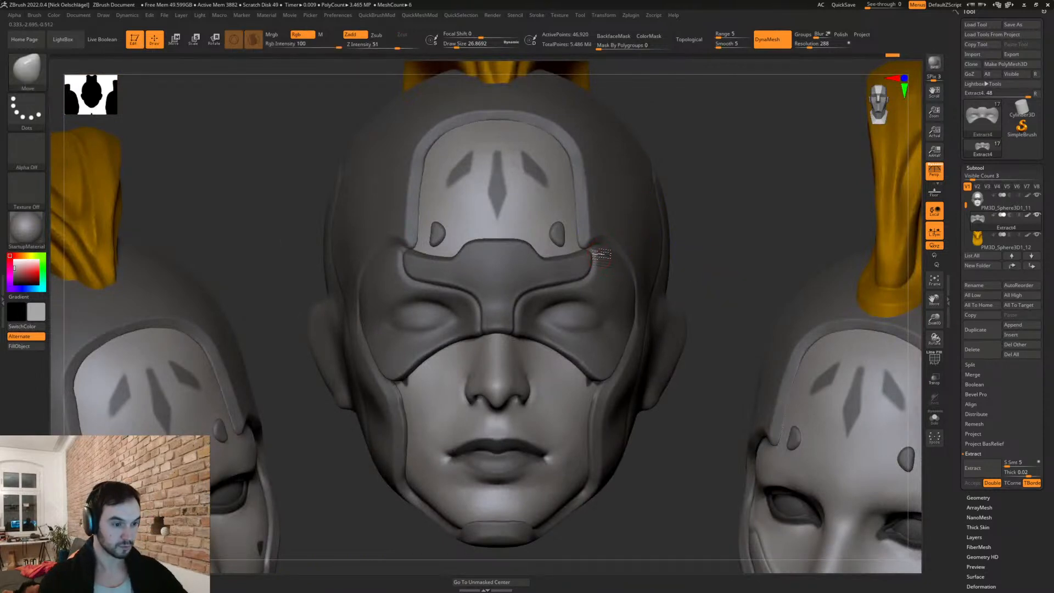
pyautogui.keyDown('ctrl'); pyautogui.moveTo(685, 247); pyautogui.dragTo(748, 430, button='right'); pyautogui.keyUp('ctrl')
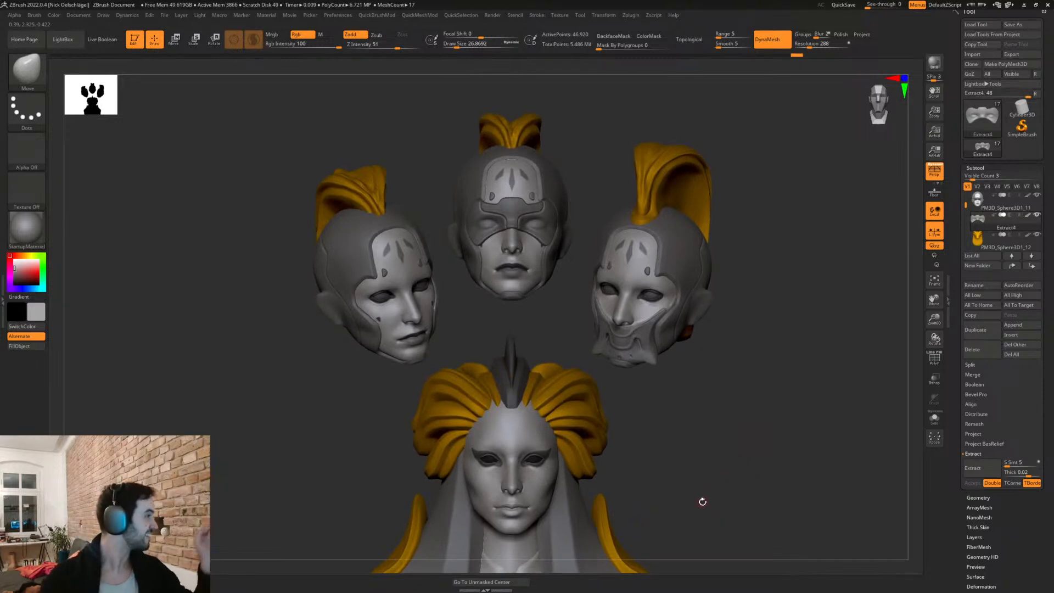
# Step: Select the central head's golden crest and thicken its folds with an enlarged Inflat brush
pyautogui.moveTo(593, 175)
pyautogui.mouseDown(button='right')
pyautogui.moveTo(579, 160)
pyautogui.moveTo(583, 198)
pyautogui.moveTo(630, 209)
pyautogui.moveTo(542, 159)
pyautogui.moveTo(534, 121)
pyautogui.moveTo(597, 166)
pyautogui.moveTo(612, 165)
pyautogui.mouseUp(button='right')
pyautogui.keyDown('alt'); pyautogui.click(535, 122); pyautogui.keyUp('alt')
pyautogui.press('s')
pyautogui.moveTo(612, 165); pyautogui.dragTo(634, 169)
pyautogui.moveTo(635, 169)
pyautogui.mouseDown(button='right')
pyautogui.moveTo(630, 146)
pyautogui.moveTo(506, 176)
pyautogui.mouseUp(button='right')
pyautogui.press('b')
pyautogui.press('i')
pyautogui.press('n')
pyautogui.moveTo(514, 239)
pyautogui.mouseDown()
pyautogui.moveTo(510, 286)
pyautogui.moveTo(527, 307)
pyautogui.mouseUp()
pyautogui.moveTo(492, 203); pyautogui.dragTo(597, 249, button='right')
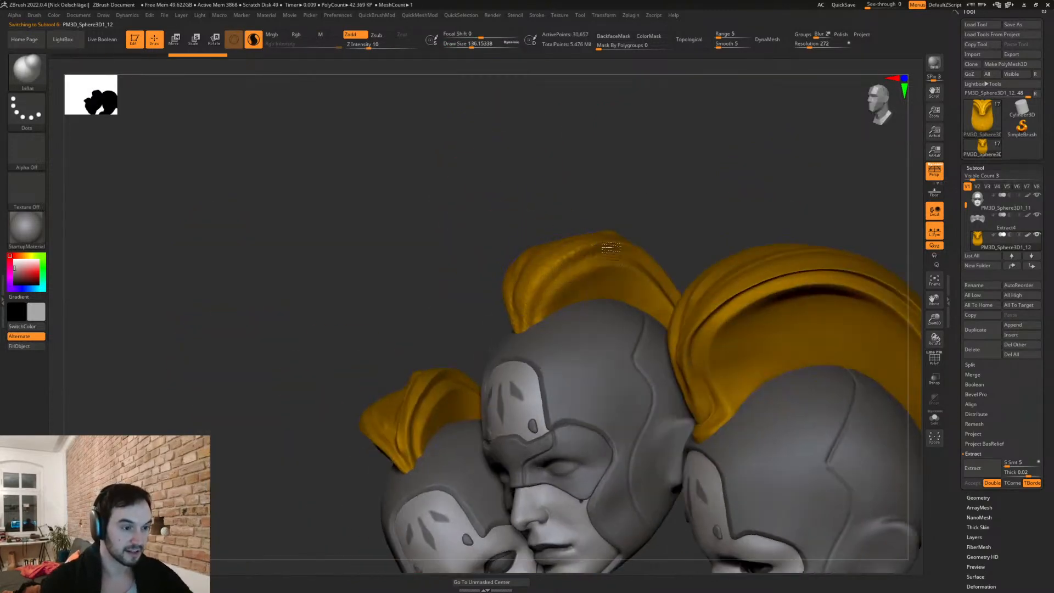
# Step: Smooth the sides and rear of the central head's crest with a large brush
pyautogui.moveTo(506, 192); pyautogui.dragTo(577, 206, button='right')
pyautogui.moveTo(508, 272)
pyautogui.keyDown('shift'); pyautogui.mouseDown()
pyautogui.moveTo(458, 258)
pyautogui.moveTo(412, 275)
pyautogui.mouseUp(); pyautogui.keyUp('shift')
pyautogui.moveTo(446, 209); pyautogui.dragTo(502, 208, button='right')
pyautogui.moveTo(341, 340)
pyautogui.keyDown('shift'); pyautogui.mouseDown()
pyautogui.moveTo(316, 347)
pyautogui.moveTo(346, 334)
pyautogui.moveTo(352, 299)
pyautogui.moveTo(322, 330)
pyautogui.mouseUp(); pyautogui.keyUp('shift')
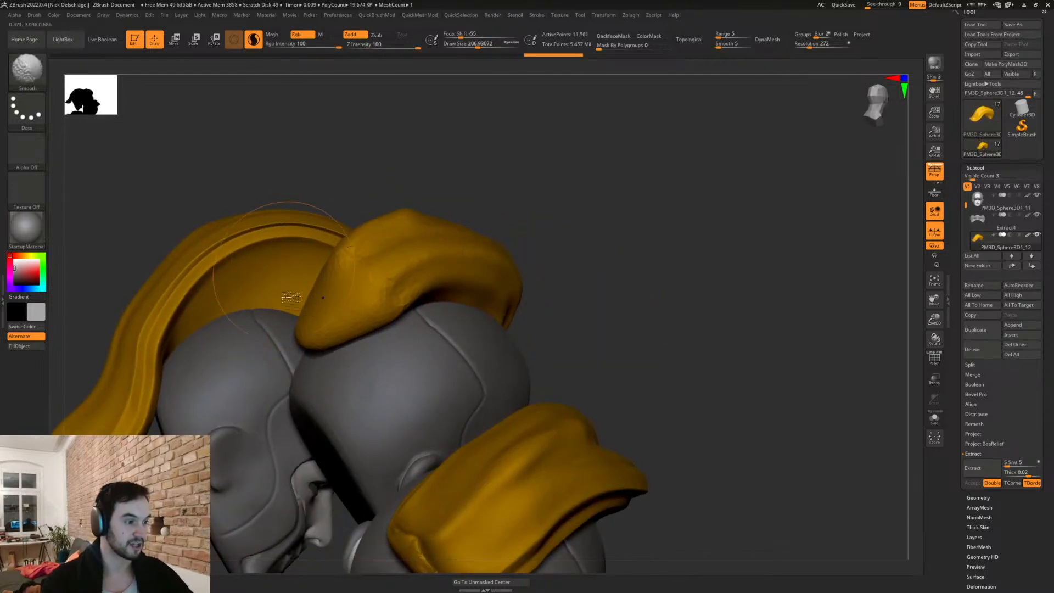
# Step: Undo the last crest strokes and clear the stray copy of the heads left on the canvas
pyautogui.hotkey('ctrl', 'z')
pyautogui.hotkey('ctrl', 'z')
pyautogui.hotkey('ctrl', 'z')
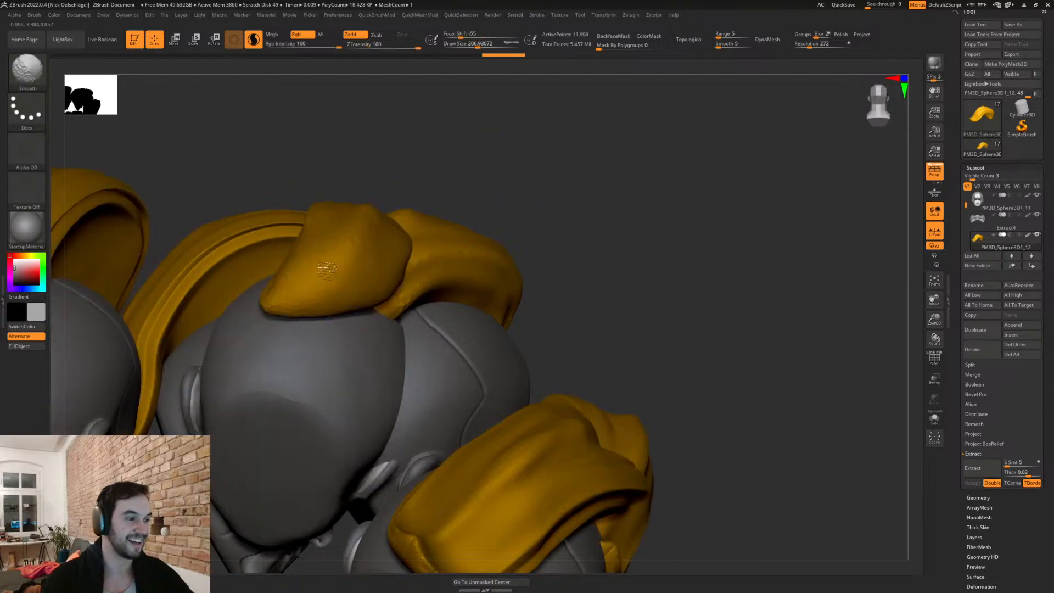
pyautogui.hotkey('ctrl', 'z')
pyautogui.hotkey('ctrl', 'z')
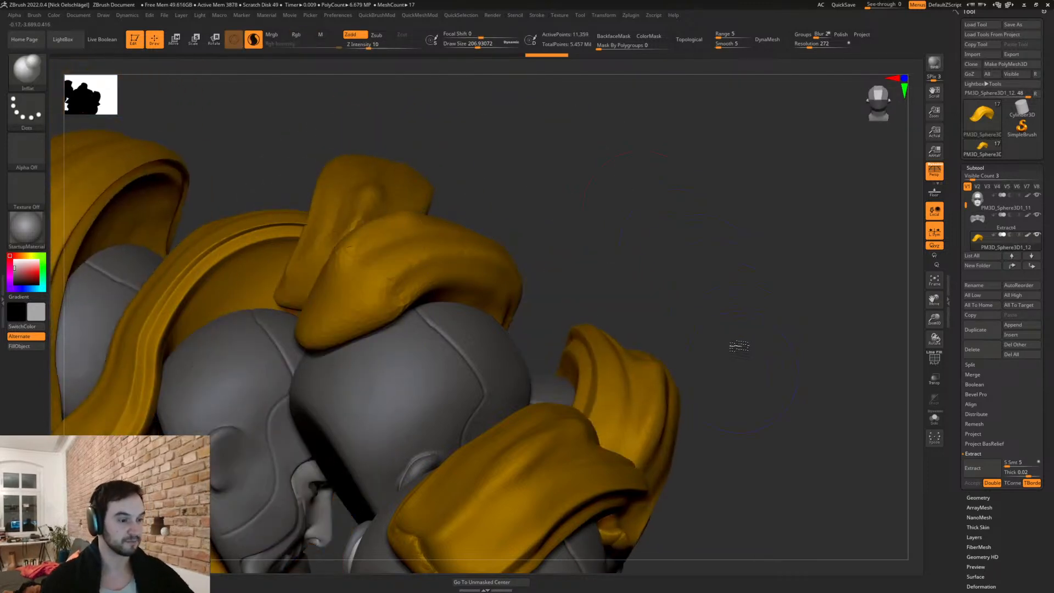
pyautogui.hotkey('ctrl', 'z')
pyautogui.hotkey('ctrl', 'z')
pyautogui.hotkey('ctrl', 'z')
pyautogui.hotkey('ctrl', 'z')
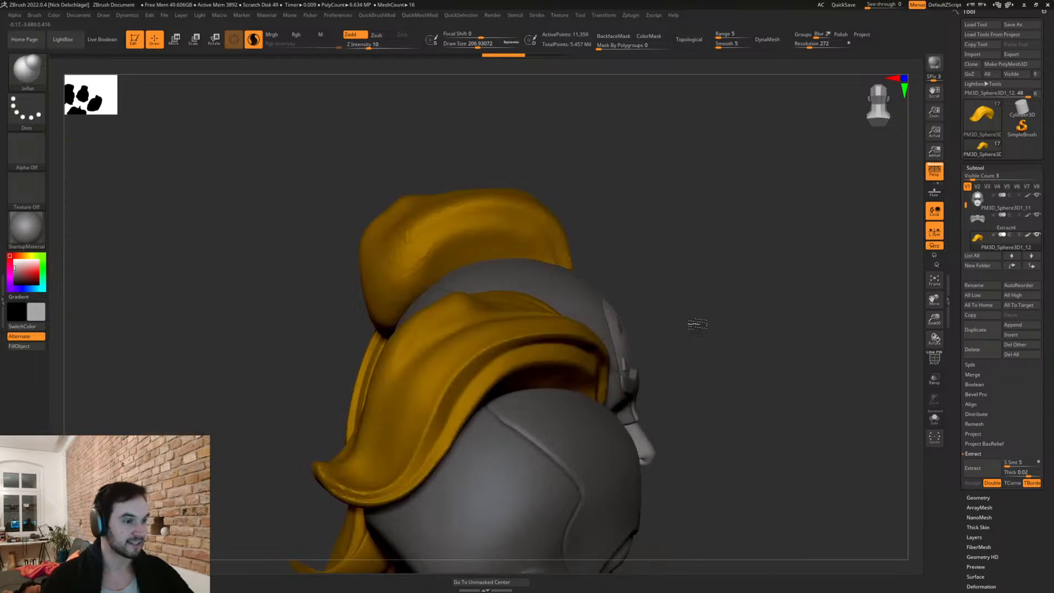
pyautogui.hotkey('ctrl', 'z')
pyautogui.hotkey('ctrl', 'z')
pyautogui.hotkey('ctrl', 'z')
pyautogui.hotkey('ctrl', 'z')
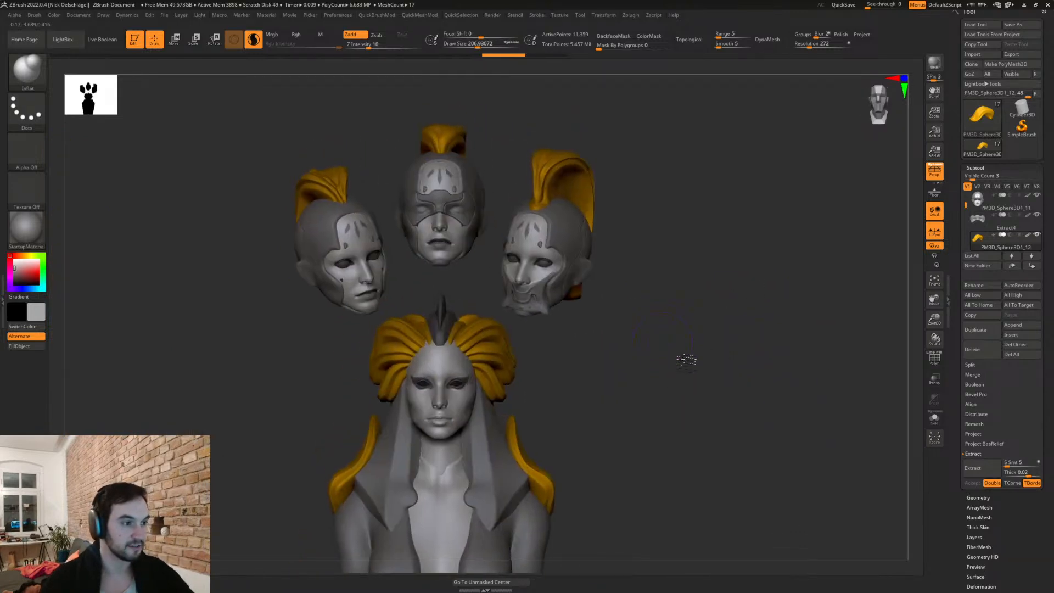
# Step: Apply Mirror And Weld to the central head's crest to make it symmetrical
pyautogui.hotkey('ctrl', 'shift', 'z')
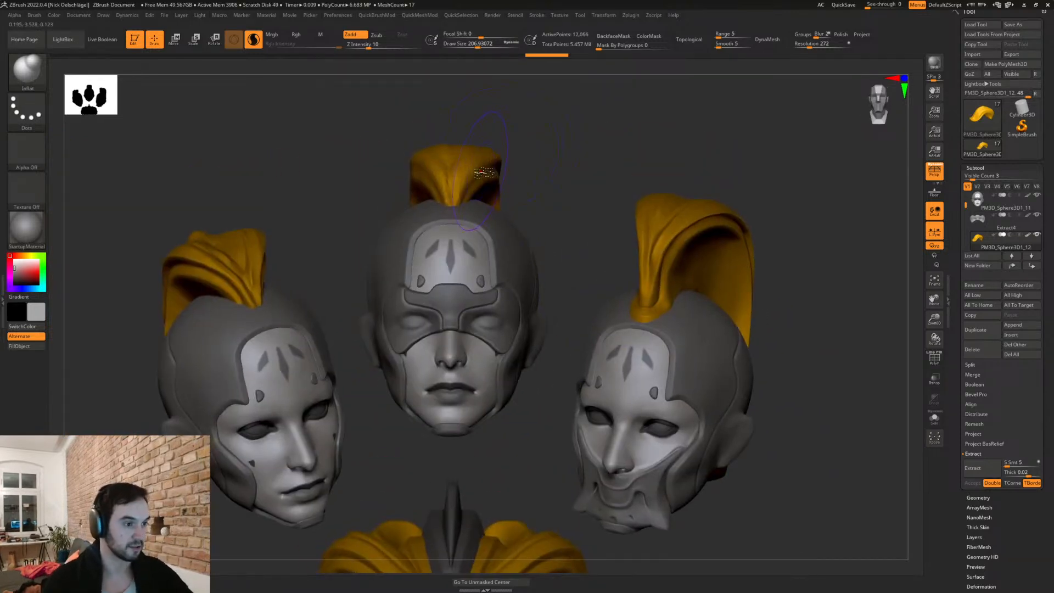
pyautogui.press('space')
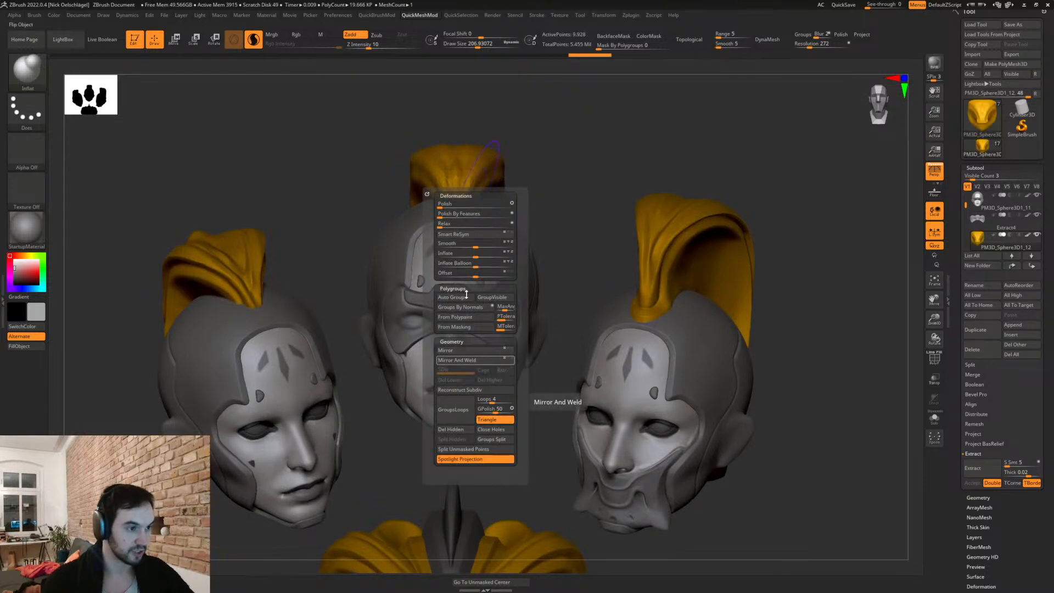
pyautogui.hotkey('ctrl', 'shift', 'z')
# Step: Smooth the crest's folds into a plain rounded mass, remeshing it along the way with DynaMesh
pyautogui.press('s')
pyautogui.click(455, 176)
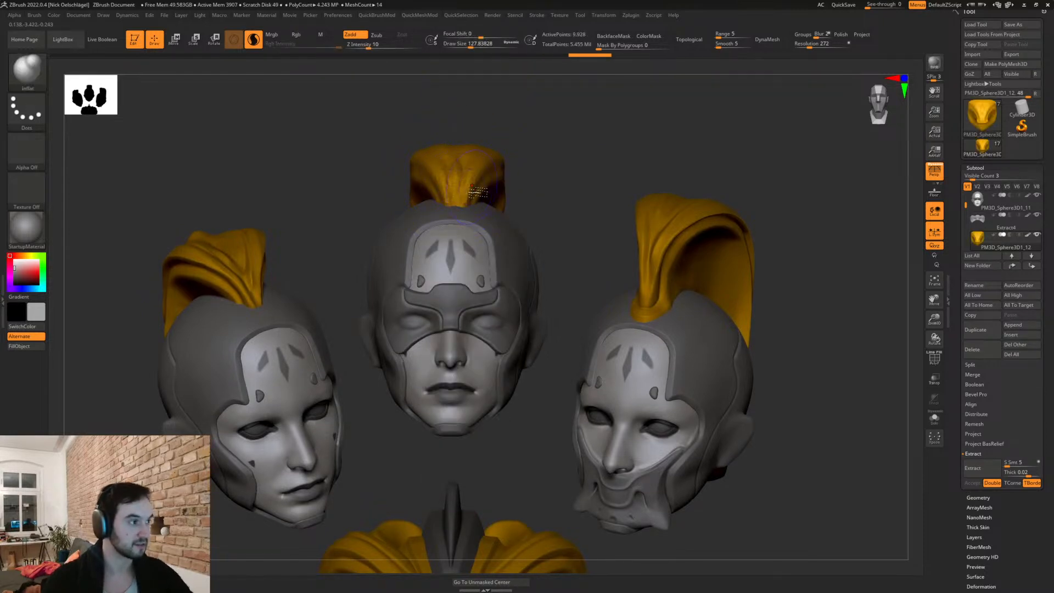
pyautogui.keyDown('shift'); pyautogui.moveTo(467, 175); pyautogui.dragTo(473, 179); pyautogui.keyUp('shift')
pyautogui.moveTo(521, 138); pyautogui.dragTo(527, 252)
pyautogui.keyDown('ctrl'); pyautogui.moveTo(576, 110); pyautogui.dragTo(593, 123); pyautogui.keyUp('ctrl')
pyautogui.moveTo(593, 118)
pyautogui.mouseDown()
pyautogui.moveTo(581, 109)
pyautogui.moveTo(551, 125)
pyautogui.moveTo(577, 104)
pyautogui.mouseUp()
pyautogui.press('s')
pyautogui.click(581, 109)
pyautogui.keyDown('ctrl'); pyautogui.moveTo(431, 104); pyautogui.dragTo(490, 172); pyautogui.keyUp('ctrl')
pyautogui.keyDown('shift'); pyautogui.moveTo(531, 165); pyautogui.dragTo(556, 208); pyautogui.keyUp('shift')
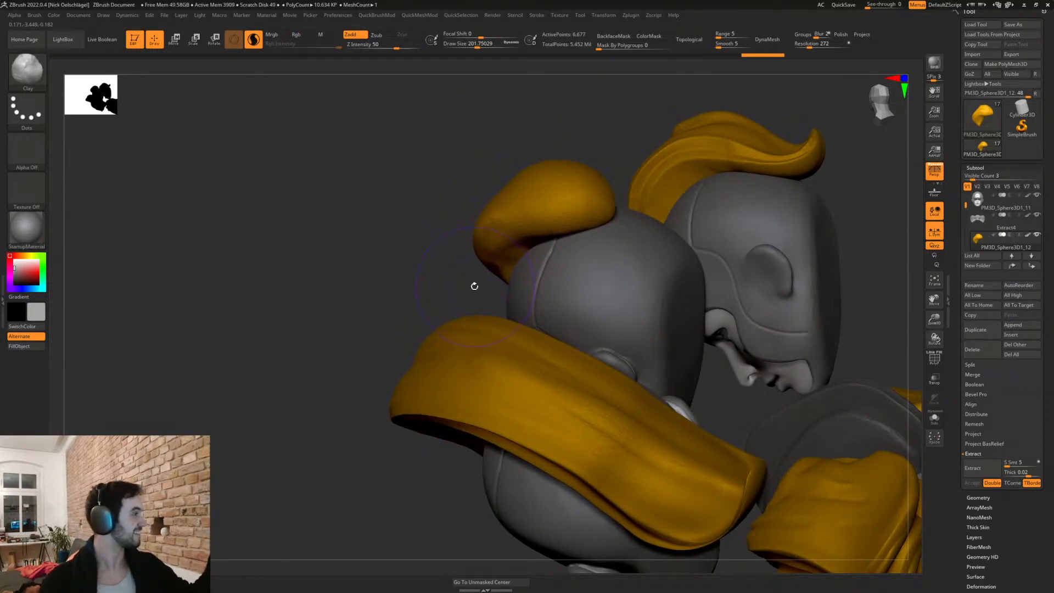
# Step: Pull the crest's top upward and out to both sides into two horns with the Move brush
pyautogui.moveTo(423, 280); pyautogui.dragTo(641, 185)
pyautogui.press('b')
pyautogui.press('m')
pyautogui.press('v')
pyautogui.moveTo(580, 154)
pyautogui.mouseDown()
pyautogui.moveTo(575, 134)
pyautogui.moveTo(541, 106)
pyautogui.mouseUp()
pyautogui.moveTo(595, 189)
pyautogui.keyDown('alt'); pyautogui.mouseDown()
pyautogui.moveTo(607, 207)
pyautogui.moveTo(728, 247)
pyautogui.moveTo(743, 287)
pyautogui.moveTo(732, 311)
pyautogui.moveTo(458, 207)
pyautogui.moveTo(671, 278)
pyautogui.moveTo(556, 239)
pyautogui.moveTo(678, 235)
pyautogui.moveTo(675, 311)
pyautogui.moveTo(574, 250)
pyautogui.mouseUp(); pyautogui.keyUp('alt')
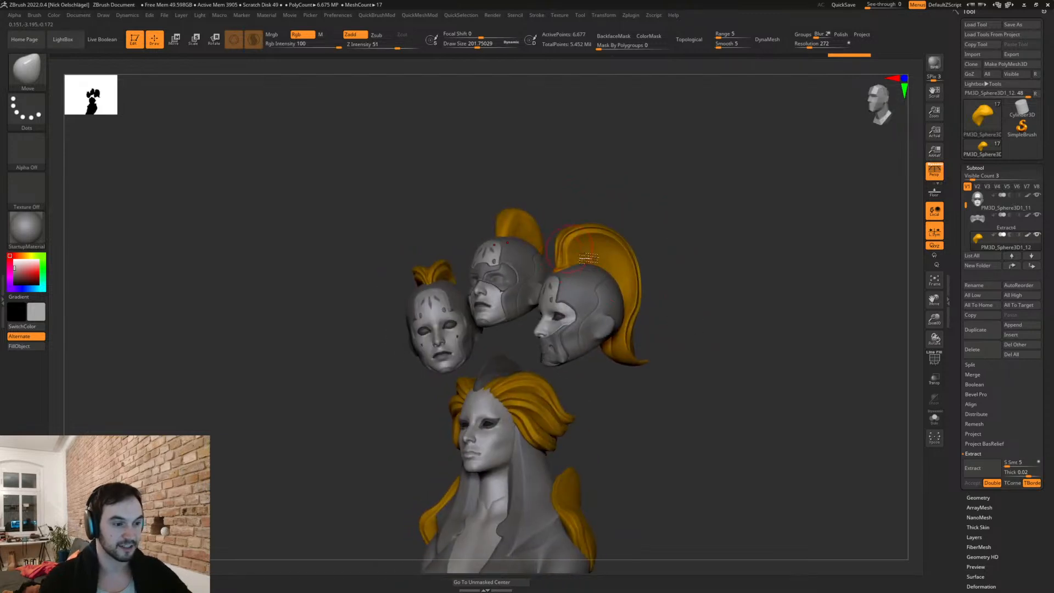
pyautogui.moveTo(632, 357); pyautogui.dragTo(685, 305)
pyautogui.moveTo(565, 206); pyautogui.dragTo(418, 250)
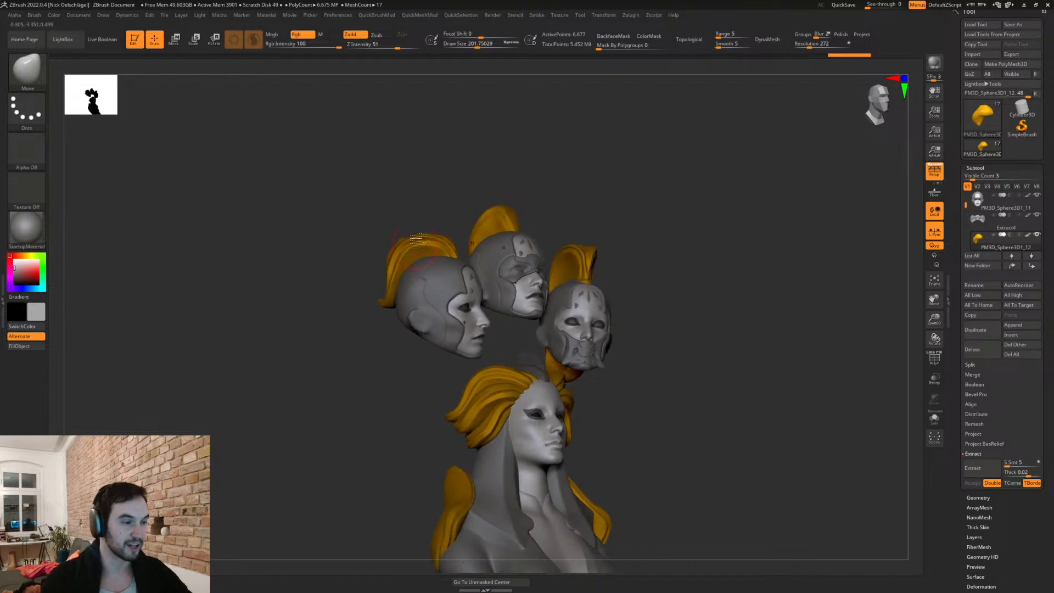
pyautogui.moveTo(559, 205)
pyautogui.mouseDown()
pyautogui.moveTo(571, 219)
pyautogui.moveTo(548, 200)
pyautogui.mouseUp()
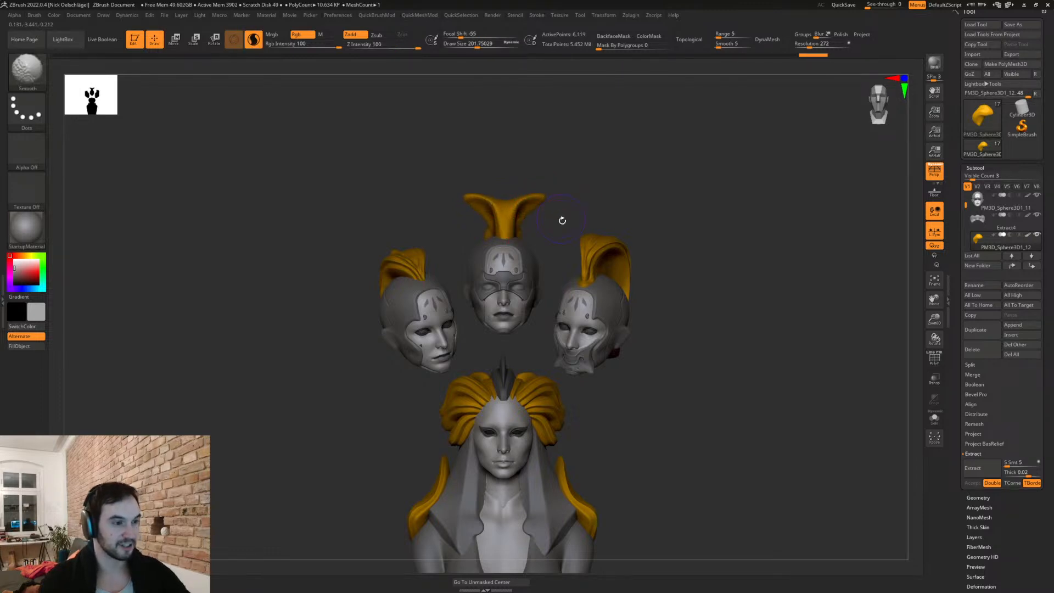
# Step: Stretch the horned crest's sides and rear into two broad wing-like lobes with the Move brush and smooth them
pyautogui.scroll(5, 562, 223)
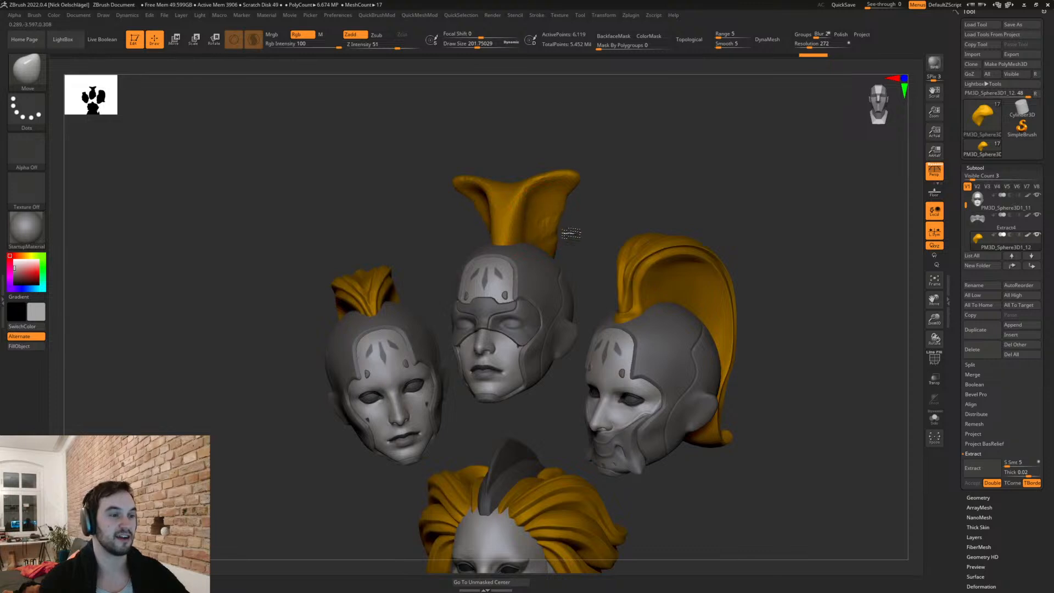
pyautogui.moveTo(594, 238)
pyautogui.mouseDown()
pyautogui.moveTo(488, 257)
pyautogui.moveTo(459, 211)
pyautogui.mouseUp()
pyautogui.moveTo(604, 203); pyautogui.dragTo(541, 193)
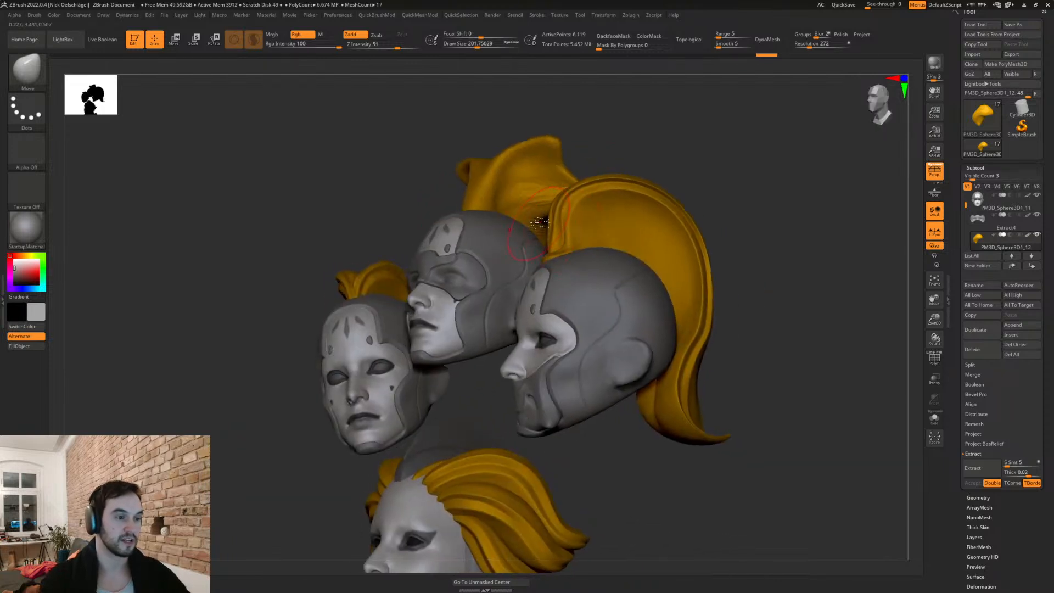
pyautogui.moveTo(670, 157); pyautogui.dragTo(740, 182)
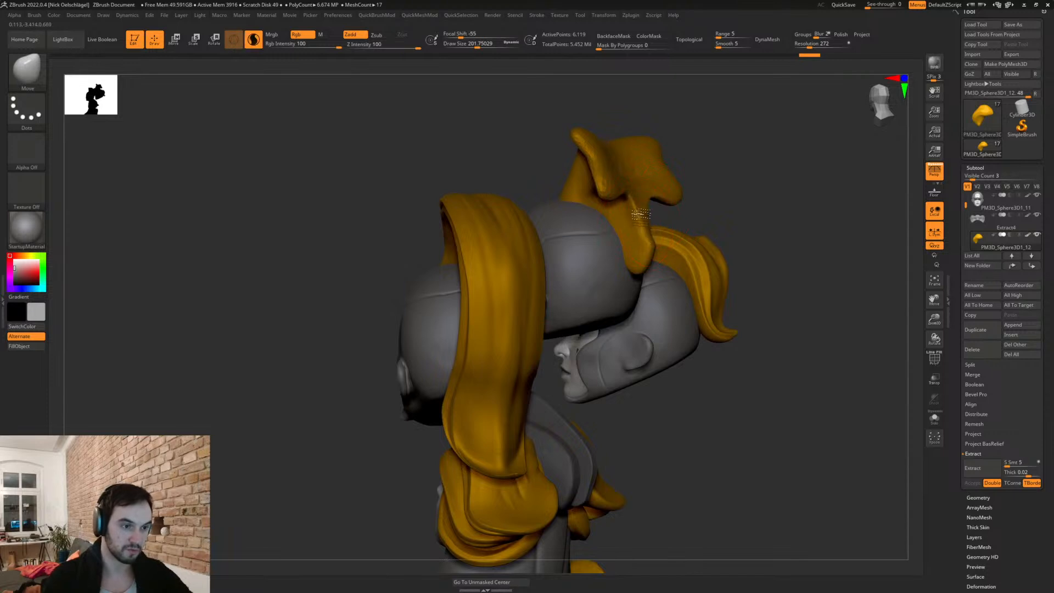
pyautogui.moveTo(633, 274)
pyautogui.mouseDown()
pyautogui.moveTo(706, 214)
pyautogui.moveTo(639, 255)
pyautogui.mouseUp()
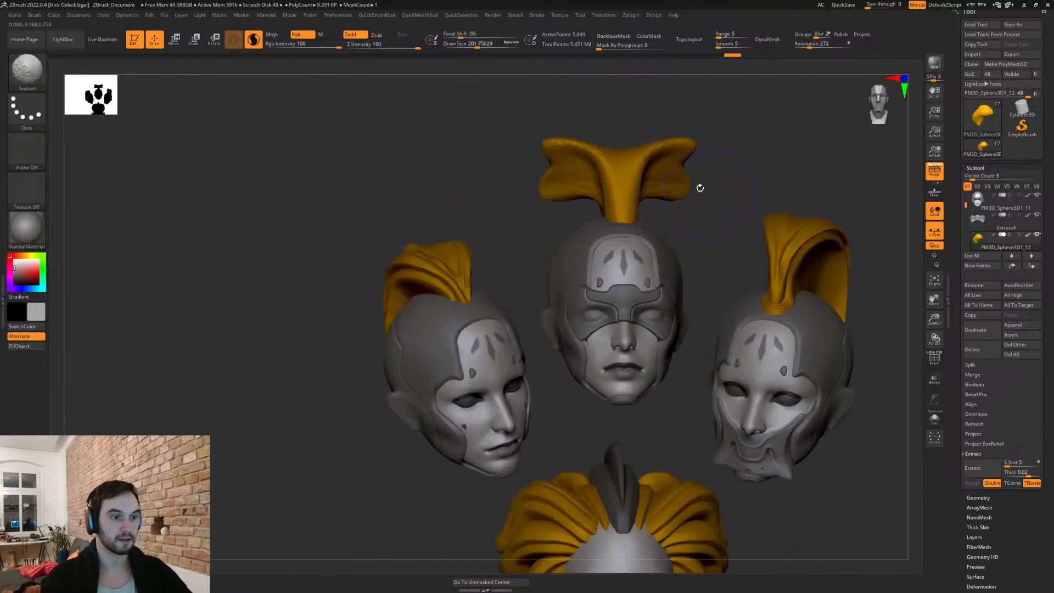
pyautogui.moveTo(699, 183); pyautogui.dragTo(564, 246)
pyautogui.moveTo(577, 197); pyautogui.dragTo(569, 191)
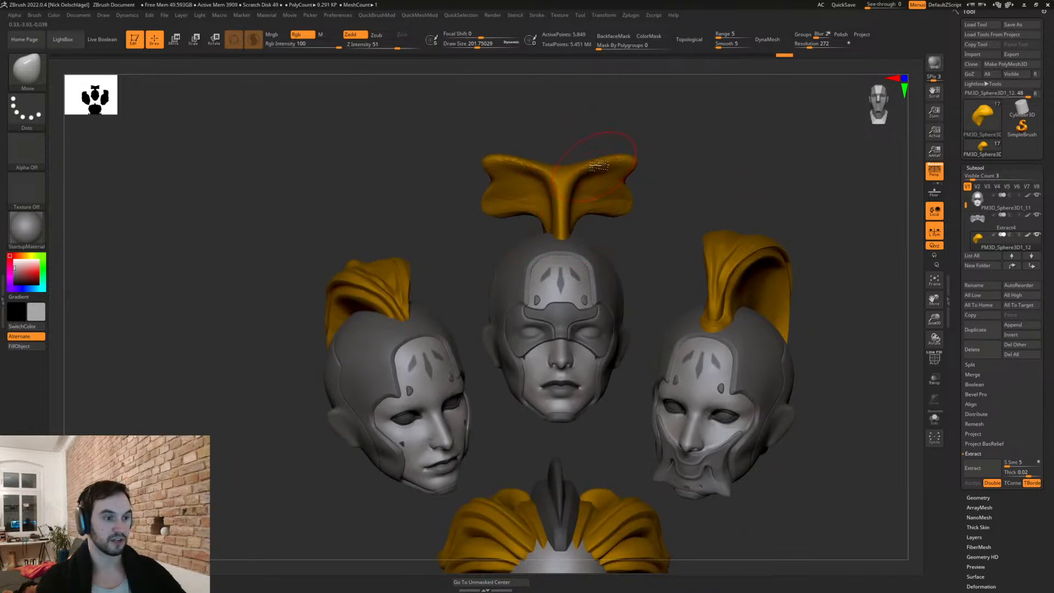
# Step: Undo the last strokes and draw the wings' outer tips into points with a Move brush of size 112
pyautogui.hotkey('ctrl', 'z')
pyautogui.hotkey('ctrl', 'z')
pyautogui.hotkey('ctrl', 'z')
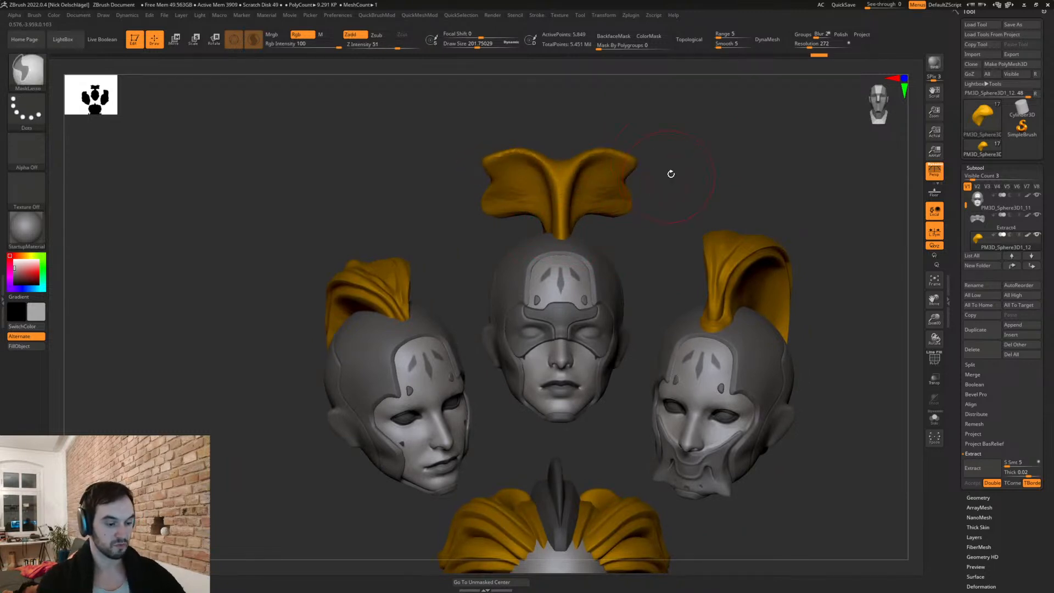
pyautogui.moveTo(667, 176)
pyautogui.mouseDown()
pyautogui.moveTo(679, 174)
pyautogui.moveTo(637, 220)
pyautogui.moveTo(594, 201)
pyautogui.moveTo(627, 221)
pyautogui.mouseUp()
pyautogui.press('s')
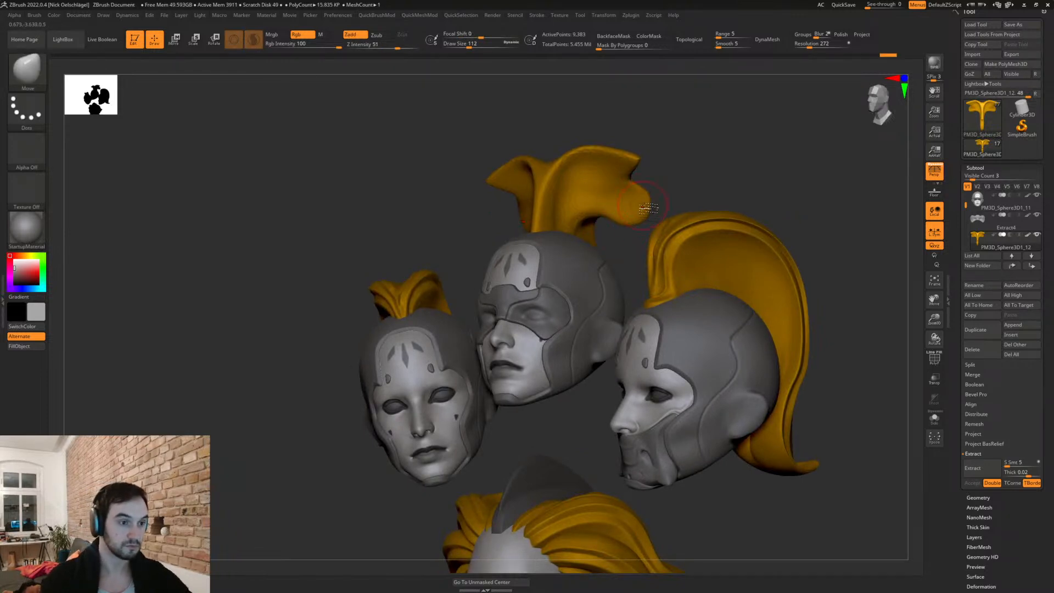
pyautogui.keyDown('shift'); pyautogui.moveTo(678, 181); pyautogui.dragTo(654, 212); pyautogui.keyUp('shift')
pyautogui.press('shift')
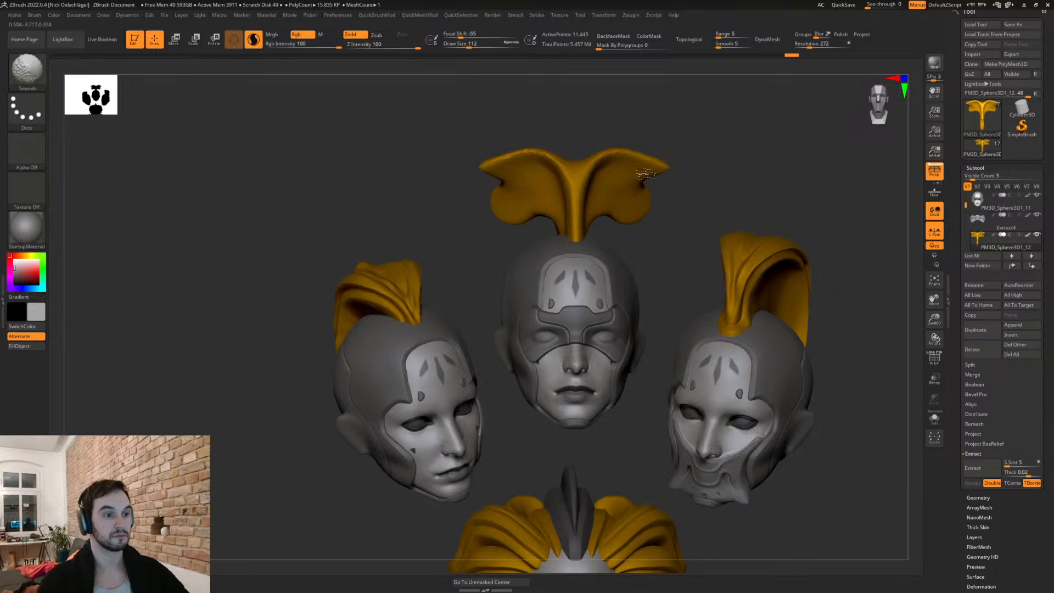
# Step: Smooth the wing tips and lower lobes and refine their edges into a bat-wing silhouette
pyautogui.keyDown('shift'); pyautogui.moveTo(632, 158); pyautogui.dragTo(646, 167); pyautogui.keyUp('shift')
pyautogui.moveTo(666, 247)
pyautogui.keyDown('alt'); pyautogui.mouseDown()
pyautogui.moveTo(758, 263)
pyautogui.moveTo(694, 291)
pyautogui.moveTo(724, 332)
pyautogui.mouseUp(); pyautogui.keyUp('alt')
pyautogui.keyDown('shift'); pyautogui.moveTo(559, 177); pyautogui.dragTo(555, 179); pyautogui.keyUp('shift')
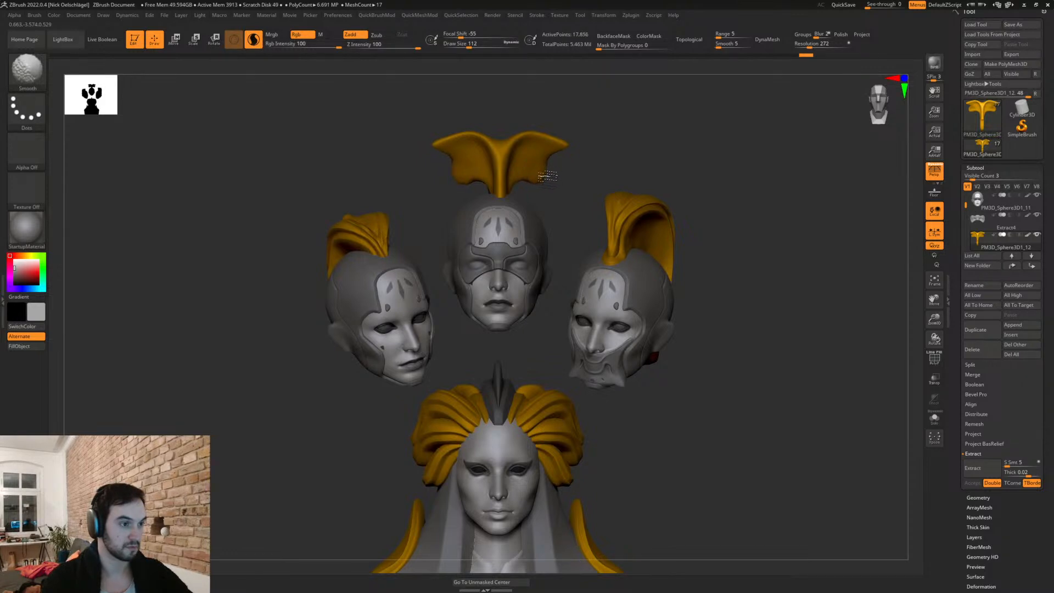
pyautogui.keyDown('shift'); pyautogui.moveTo(546, 173); pyautogui.dragTo(537, 173); pyautogui.keyUp('shift')
pyautogui.press('s')
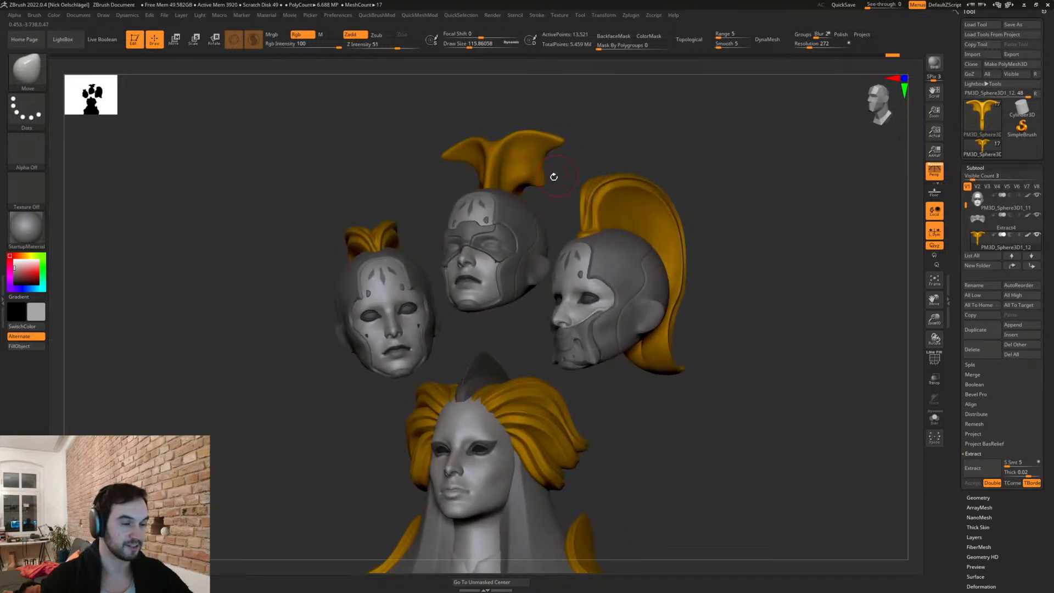
pyautogui.moveTo(535, 173)
pyautogui.keyDown('shift'); pyautogui.mouseDown()
pyautogui.moveTo(547, 180)
pyautogui.moveTo(530, 167)
pyautogui.moveTo(545, 170)
pyautogui.mouseUp(); pyautogui.keyUp('shift')
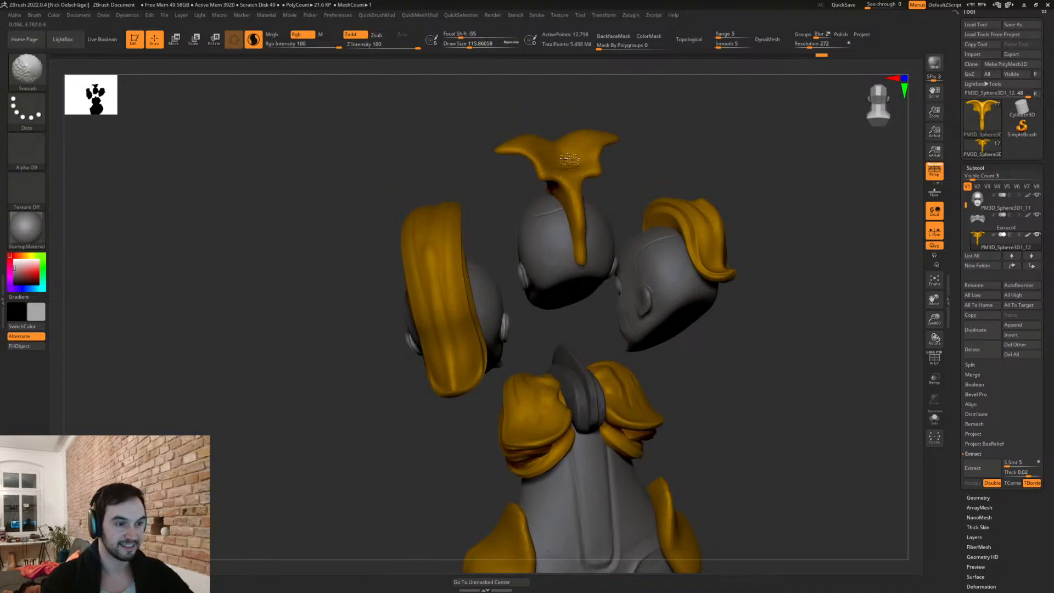
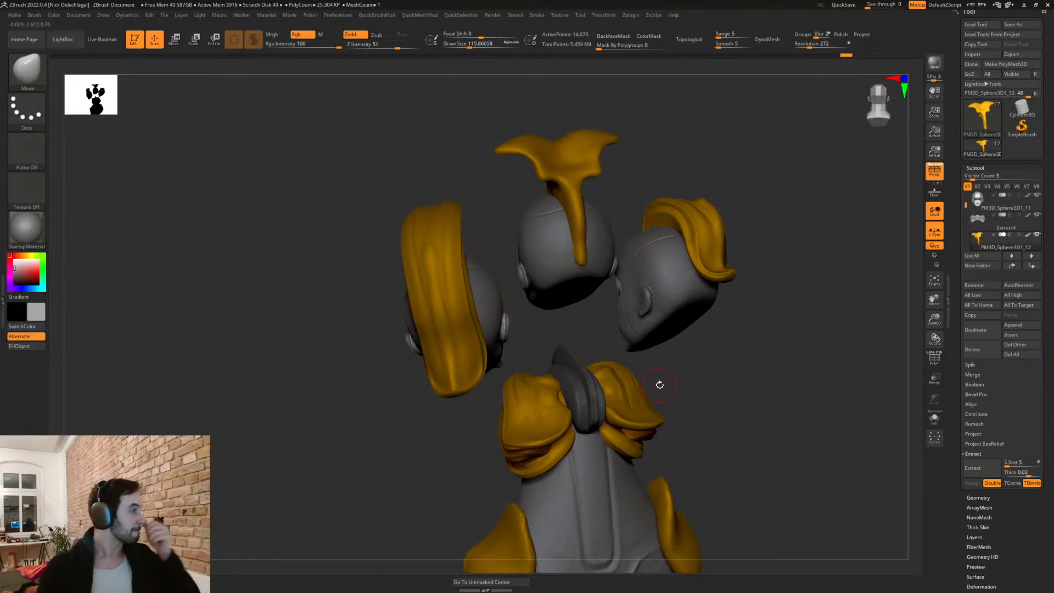
# Step: Pull the wings' lower lobes outward and deepen the notches below the upper tips with a larger Move brush
pyautogui.moveTo(719, 370); pyautogui.dragTo(803, 402)
pyautogui.keyDown('alt'); pyautogui.moveTo(633, 193); pyautogui.dragTo(595, 198); pyautogui.keyUp('alt')
pyautogui.press('s')
pyautogui.moveTo(596, 198)
pyautogui.mouseDown()
pyautogui.moveTo(605, 199)
pyautogui.moveTo(554, 167)
pyautogui.moveTo(552, 182)
pyautogui.mouseUp()
pyautogui.press('s')
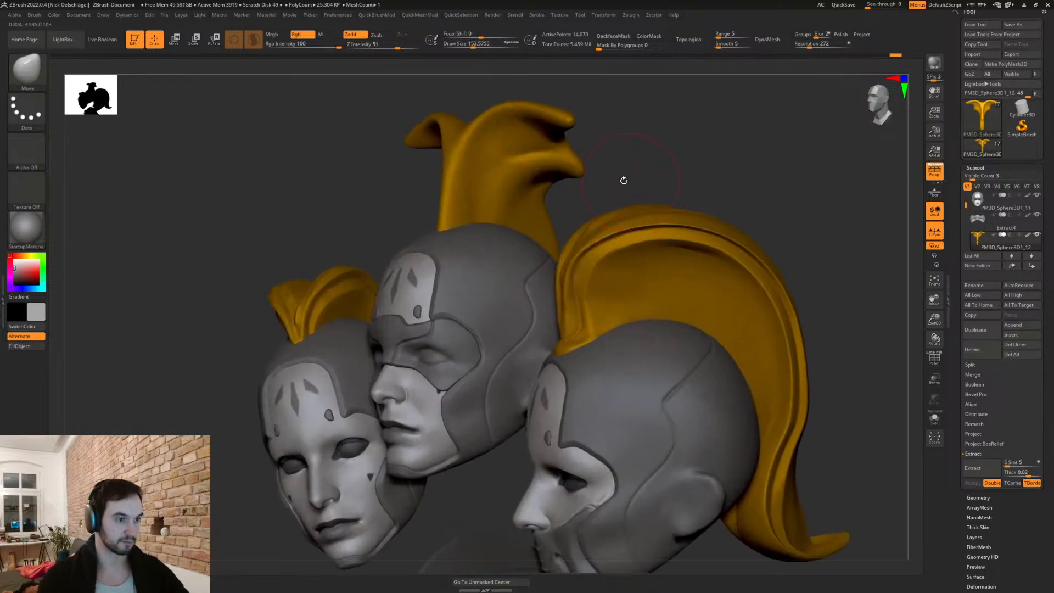
pyautogui.press('s')
pyautogui.moveTo(623, 163); pyautogui.dragTo(594, 153)
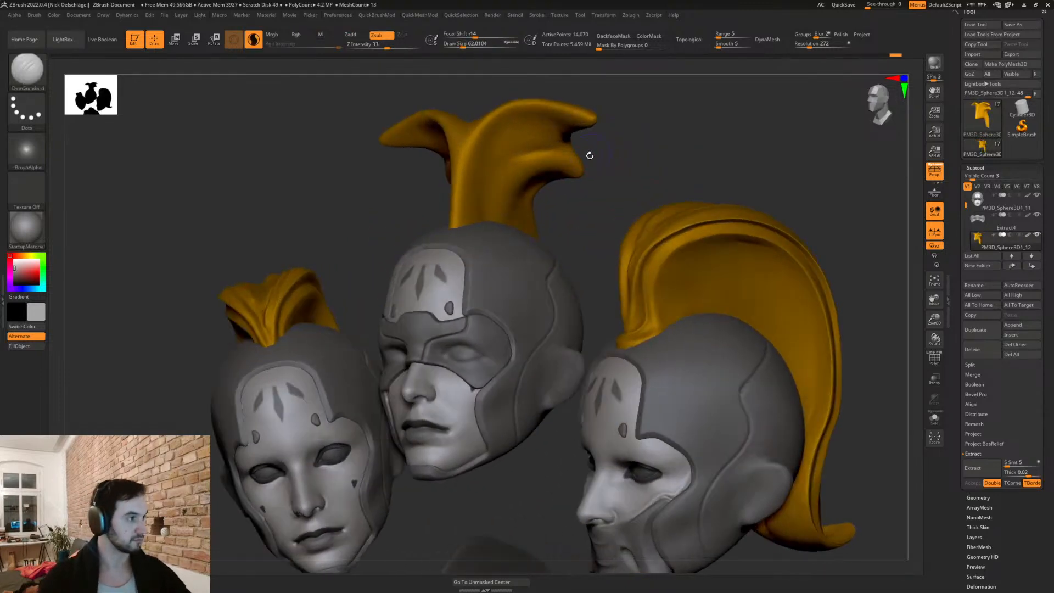
# Step: Carve creases from the wing tips down to the crest's base with DamStandard at size 62, undoing unwanted strokes
pyautogui.moveTo(611, 189)
pyautogui.mouseDown()
pyautogui.moveTo(571, 176)
pyautogui.moveTo(499, 220)
pyautogui.moveTo(503, 231)
pyautogui.mouseUp()
pyautogui.hotkey('ctrl', 'z')
pyautogui.moveTo(554, 157)
pyautogui.mouseDown()
pyautogui.moveTo(513, 181)
pyautogui.moveTo(500, 236)
pyautogui.mouseUp()
pyautogui.moveTo(552, 192)
pyautogui.mouseDown()
pyautogui.moveTo(595, 113)
pyautogui.moveTo(517, 118)
pyautogui.moveTo(492, 142)
pyautogui.moveTo(479, 218)
pyautogui.mouseUp()
pyautogui.hotkey('ctrl', 'z')
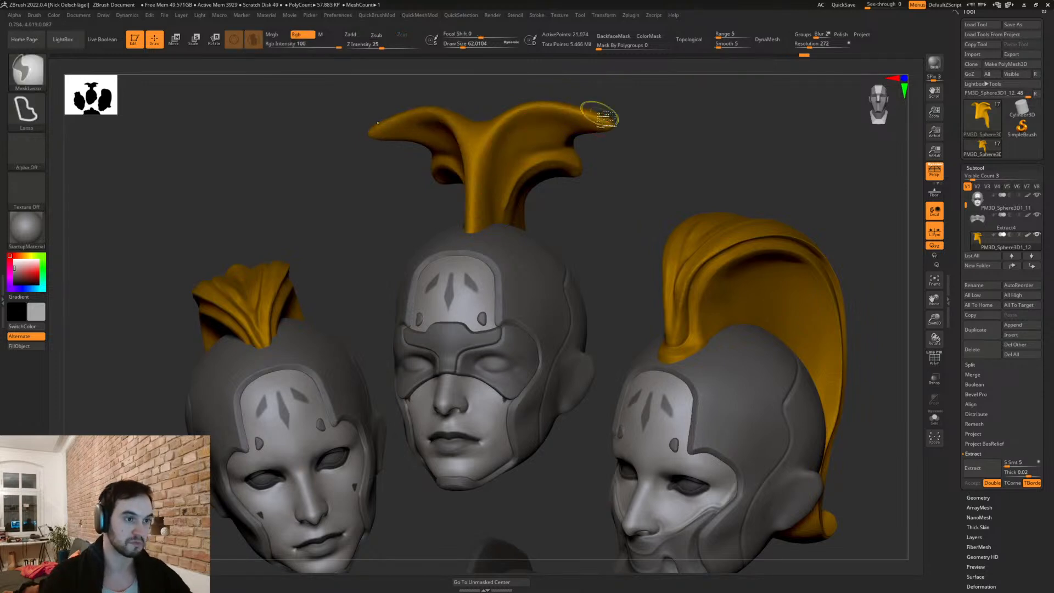
pyautogui.moveTo(564, 107)
pyautogui.mouseDown()
pyautogui.moveTo(504, 120)
pyautogui.moveTo(486, 145)
pyautogui.moveTo(476, 266)
pyautogui.mouseUp()
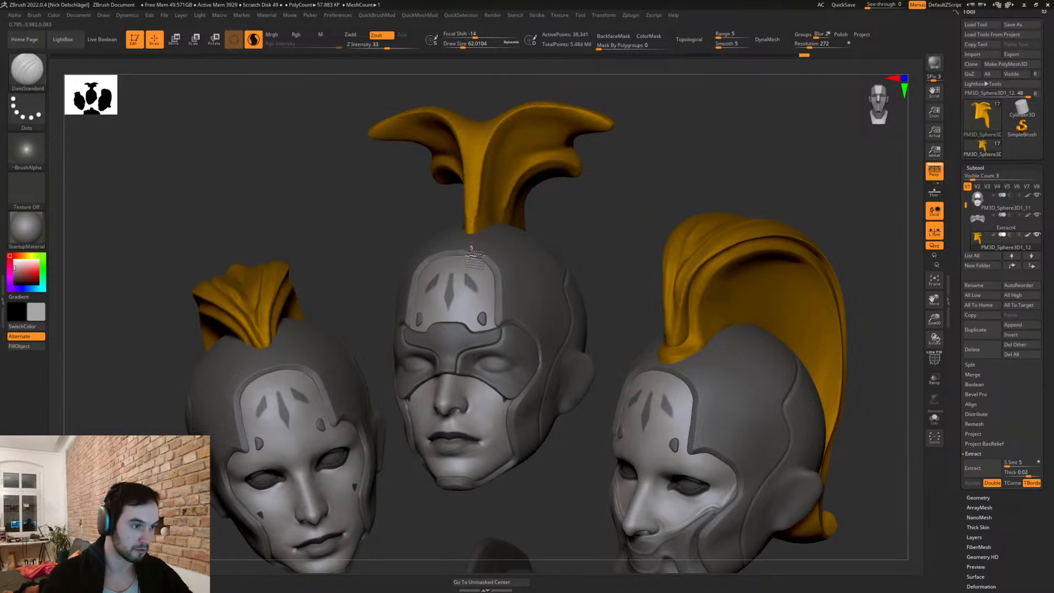
pyautogui.moveTo(616, 207)
pyautogui.mouseDown()
pyautogui.moveTo(632, 210)
pyautogui.moveTo(607, 188)
pyautogui.mouseUp()
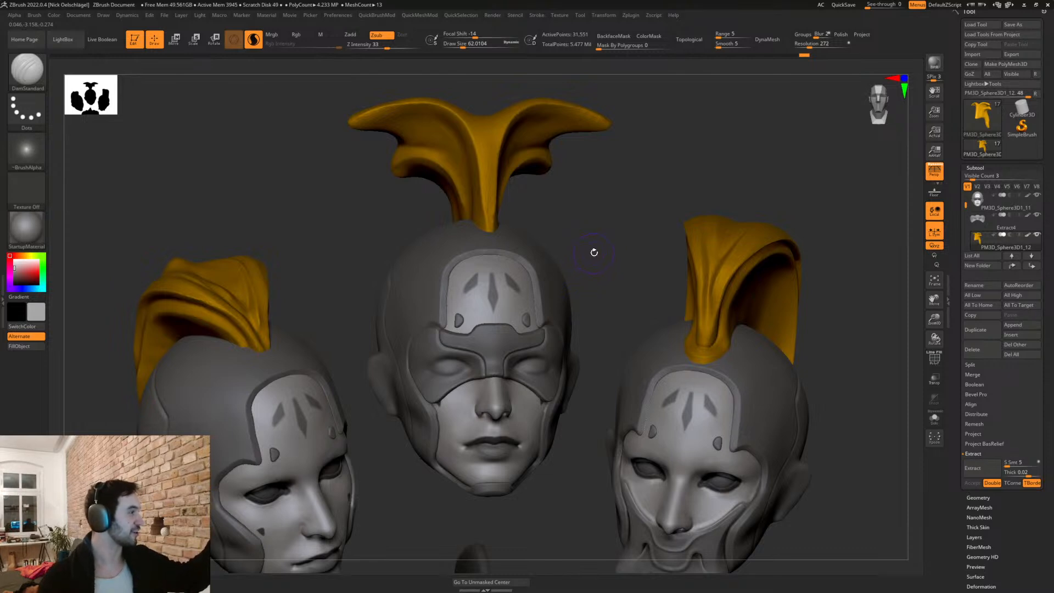
# Step: Pull the crest's wing tips outward with a Move brush of about size 97 and undo the last strokes
pyautogui.moveTo(585, 215)
pyautogui.mouseDown()
pyautogui.moveTo(607, 236)
pyautogui.moveTo(579, 195)
pyautogui.moveTo(548, 204)
pyautogui.moveTo(543, 191)
pyautogui.moveTo(570, 193)
pyautogui.mouseUp()
pyautogui.press('b')
pyautogui.press('m')
pyautogui.press('v')
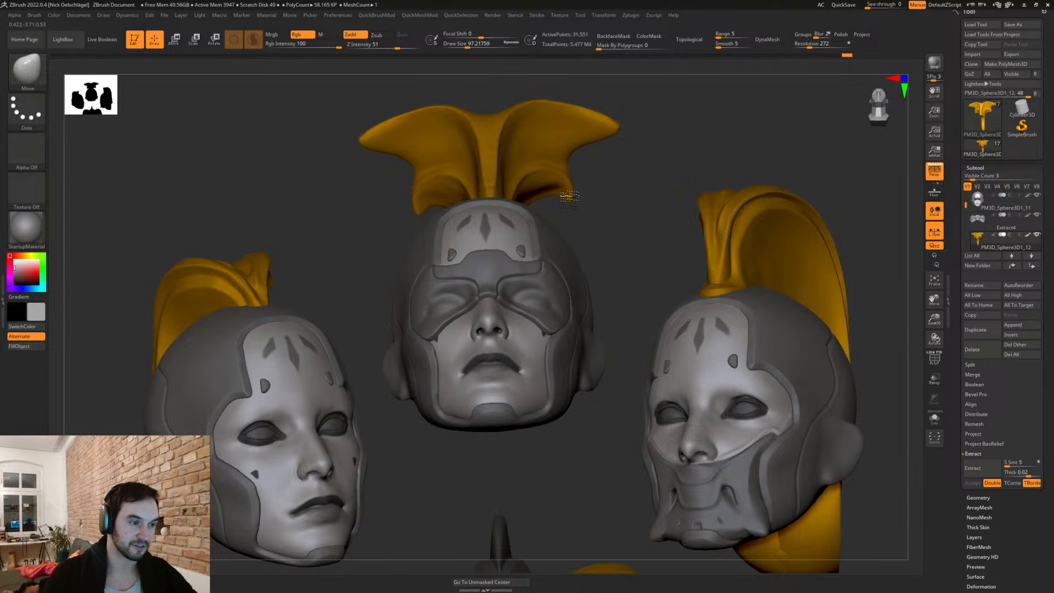
pyautogui.moveTo(620, 127)
pyautogui.mouseDown()
pyautogui.moveTo(650, 126)
pyautogui.moveTo(620, 104)
pyautogui.moveTo(646, 81)
pyautogui.moveTo(635, 121)
pyautogui.mouseUp()
pyautogui.moveTo(630, 176)
pyautogui.mouseDown()
pyautogui.moveTo(623, 228)
pyautogui.moveTo(621, 188)
pyautogui.mouseUp()
pyautogui.press('ctrl')
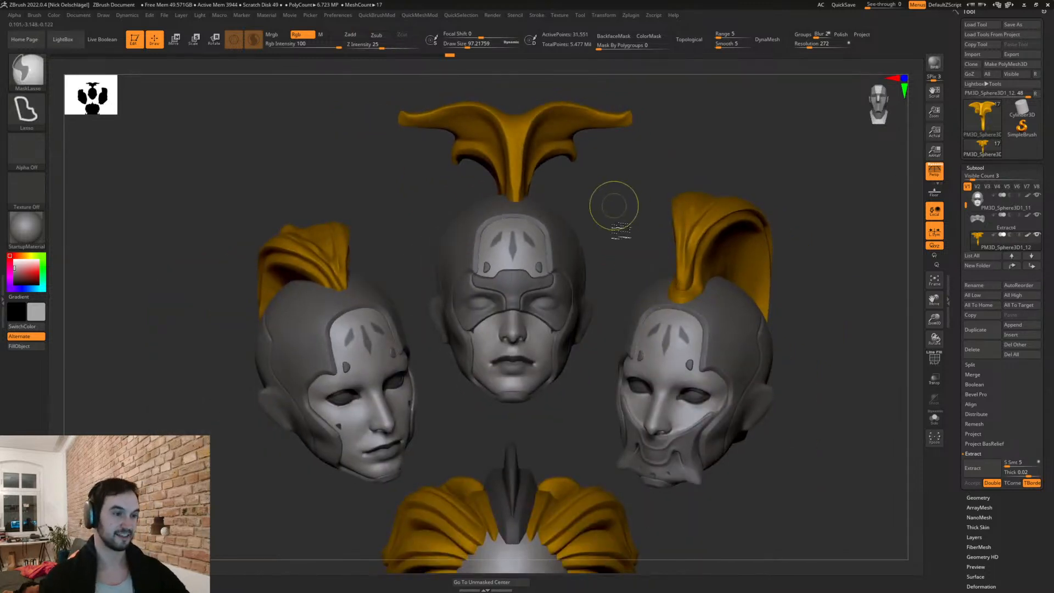
pyautogui.hotkey('ctrl', 'z')
pyautogui.hotkey('ctrl', 'z')
# Step: Turn off RGB colour painting and reshape the crest's outer wing tips with the SnakeHook brush
pyautogui.moveTo(619, 179)
pyautogui.keyDown('alt'); pyautogui.mouseDown()
pyautogui.moveTo(602, 233)
pyautogui.moveTo(597, 208)
pyautogui.moveTo(611, 219)
pyautogui.moveTo(592, 173)
pyautogui.moveTo(642, 169)
pyautogui.moveTo(611, 169)
pyautogui.moveTo(615, 181)
pyautogui.mouseUp(); pyautogui.keyUp('alt')
pyautogui.press('b')
pyautogui.press('s')
pyautogui.press('h')
pyautogui.hotkey('ctrl', 'z')
pyautogui.click(296, 34)
pyautogui.moveTo(633, 162)
pyautogui.mouseDown()
pyautogui.moveTo(624, 170)
pyautogui.moveTo(632, 160)
pyautogui.mouseUp()
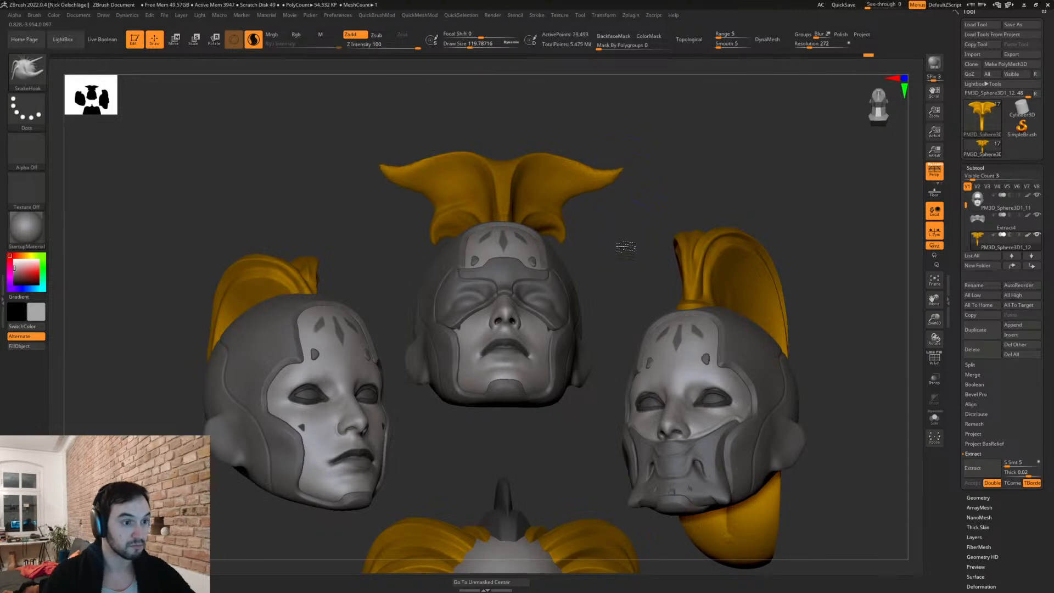
# Step: Refine the crest's outer wing tips with the SnakeHook brush at about size 56 and smooth their upper edges
pyautogui.moveTo(626, 240); pyautogui.dragTo(624, 283)
pyautogui.press('s')
pyautogui.click(594, 193)
pyautogui.press('shift')
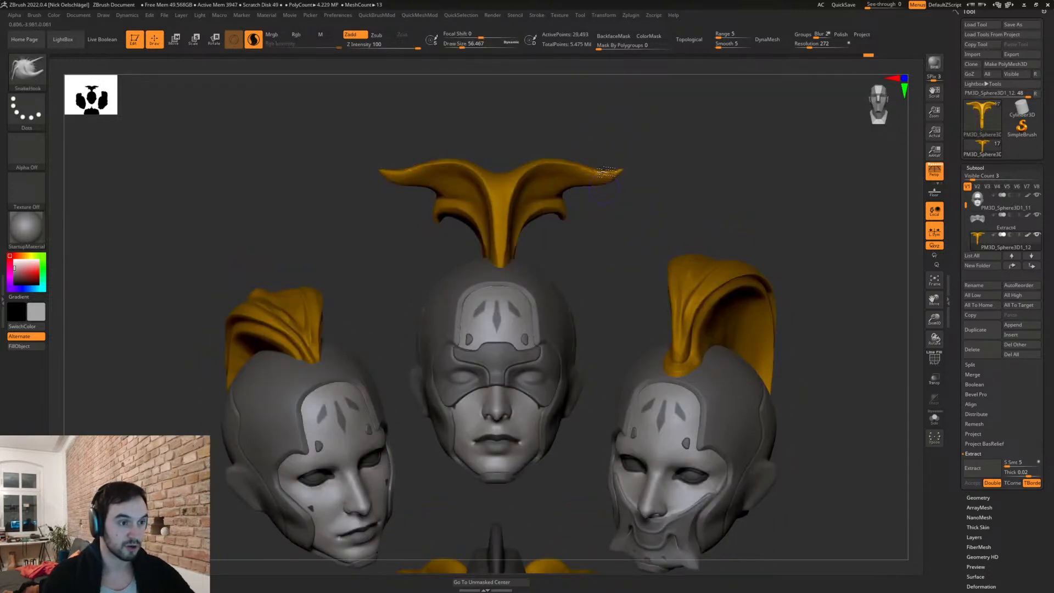
pyautogui.keyDown('shift'); pyautogui.moveTo(590, 173); pyautogui.dragTo(551, 166); pyautogui.keyUp('shift')
# Step: Flatten the surfaces and lower edges of the crest's wing tips with the TrimDynamic brush
pyautogui.keyDown('alt'); pyautogui.moveTo(615, 230); pyautogui.dragTo(621, 280); pyautogui.keyUp('alt')
pyautogui.press('b')
pyautogui.press('t')
pyautogui.press('d')
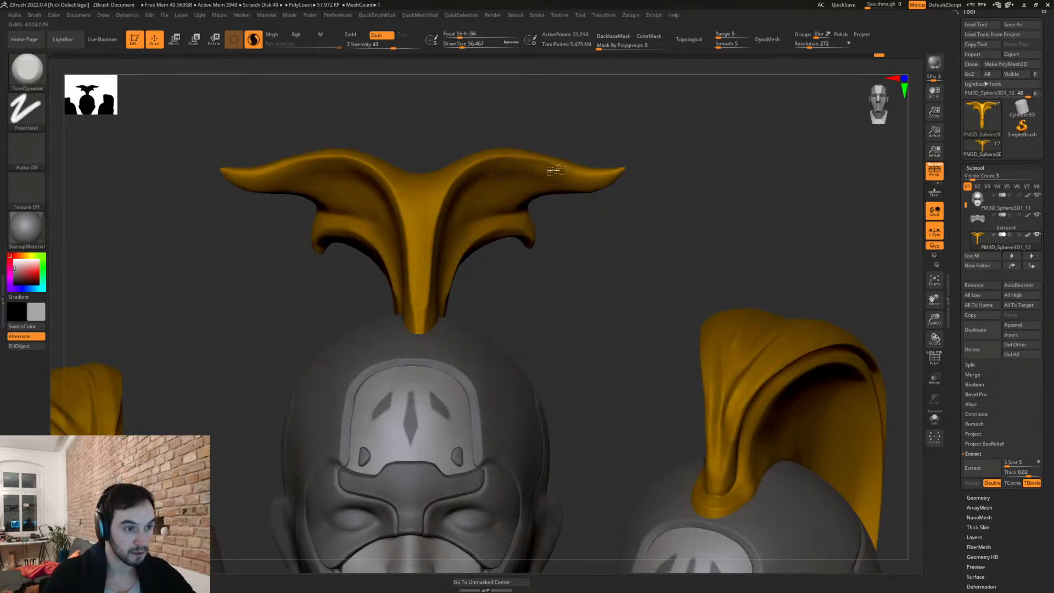
pyautogui.moveTo(626, 209); pyautogui.dragTo(598, 187)
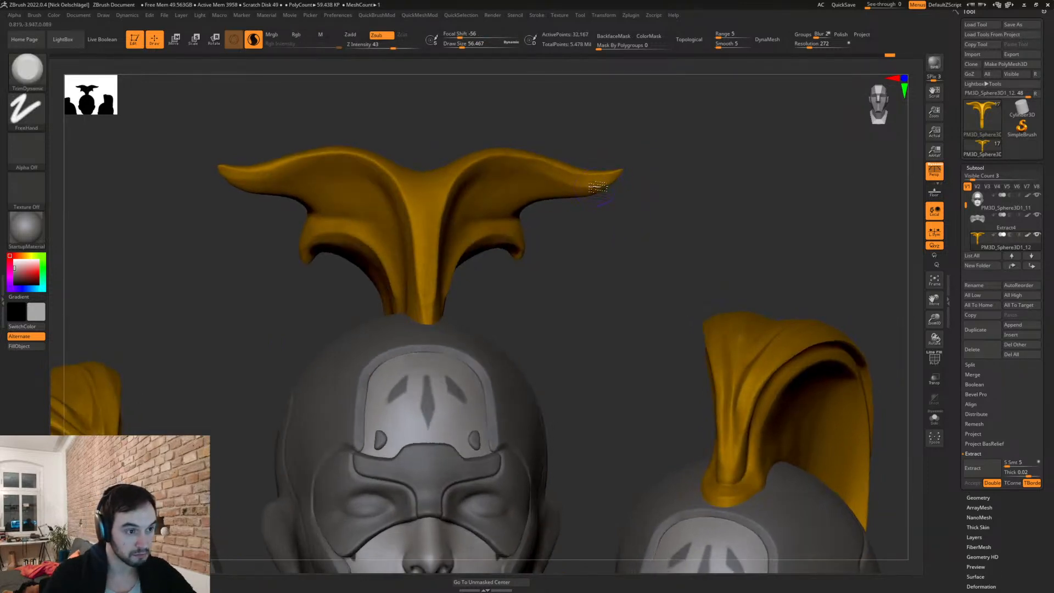
pyautogui.moveTo(588, 237); pyautogui.dragTo(499, 211)
pyautogui.moveTo(637, 233)
pyautogui.mouseDown()
pyautogui.moveTo(482, 185)
pyautogui.moveTo(442, 217)
pyautogui.moveTo(430, 283)
pyautogui.moveTo(384, 339)
pyautogui.moveTo(545, 320)
pyautogui.moveTo(564, 235)
pyautogui.mouseUp()
# Step: Carve creases around the crest's base with DamStandard at about size 56, isolating the crest to reach its lower front
pyautogui.press('b')
pyautogui.press('d')
pyautogui.press('s')
pyautogui.moveTo(546, 195)
pyautogui.mouseDown()
pyautogui.moveTo(466, 207)
pyautogui.moveTo(407, 318)
pyautogui.mouseUp()
pyautogui.moveTo(548, 302); pyautogui.dragTo(440, 306)
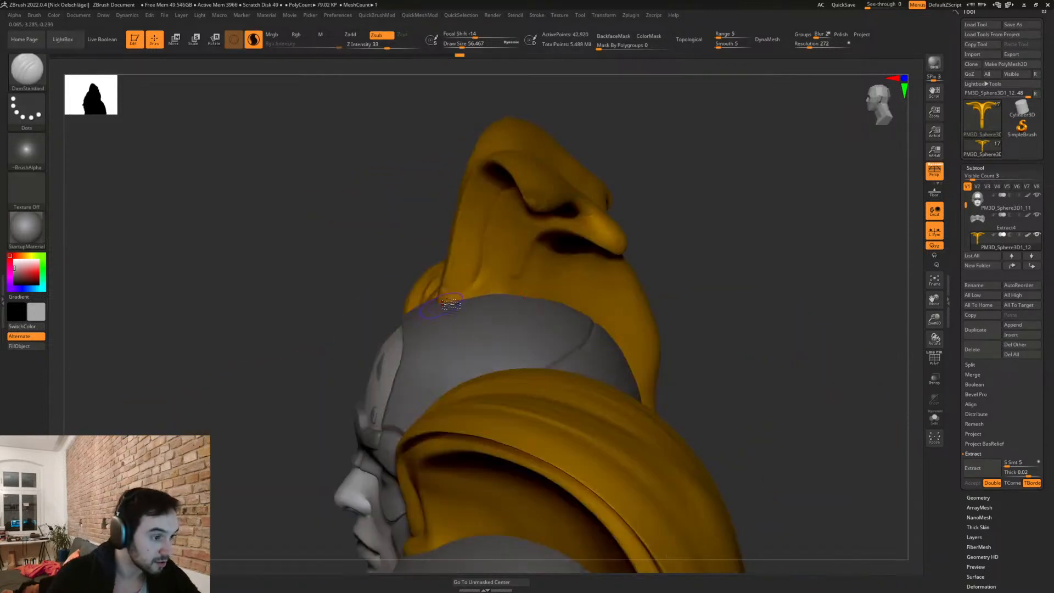
pyautogui.moveTo(610, 286); pyautogui.dragTo(535, 252)
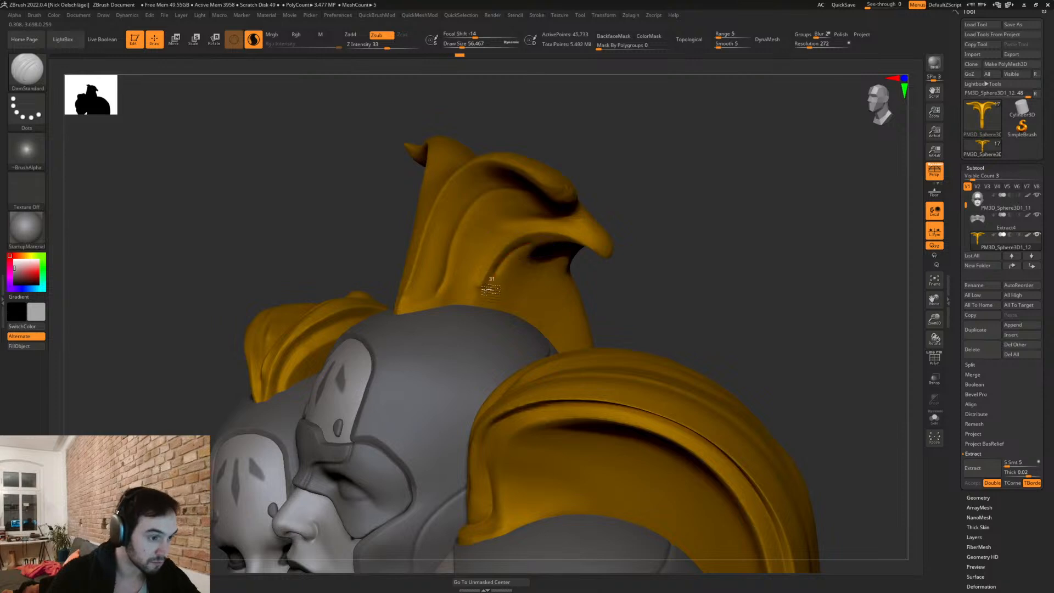
pyautogui.click(935, 419)
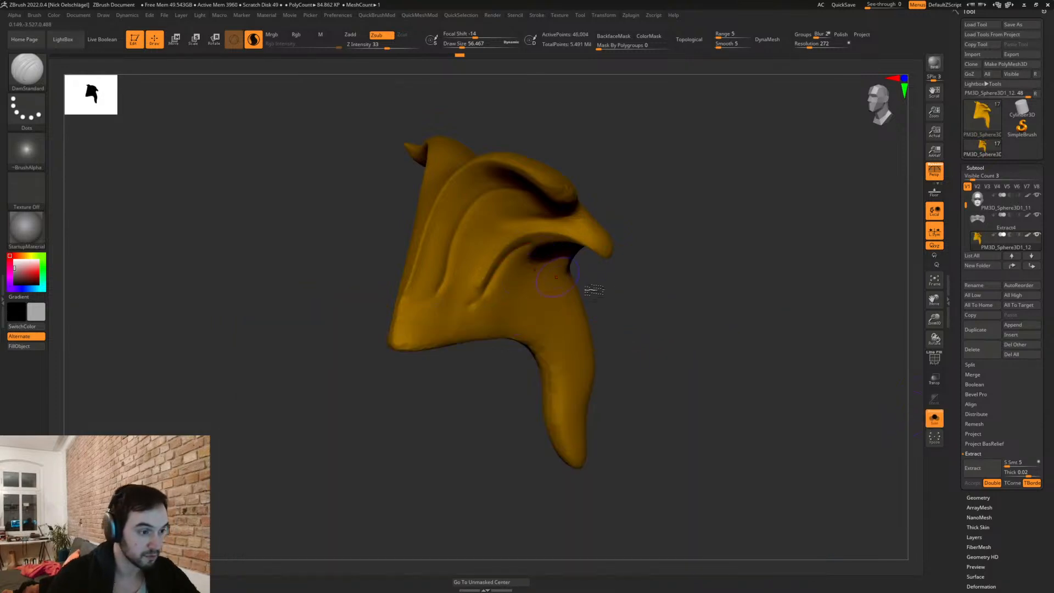
pyautogui.moveTo(724, 340); pyautogui.dragTo(653, 330)
pyautogui.moveTo(444, 299)
pyautogui.mouseDown()
pyautogui.moveTo(412, 301)
pyautogui.moveTo(406, 314)
pyautogui.mouseUp()
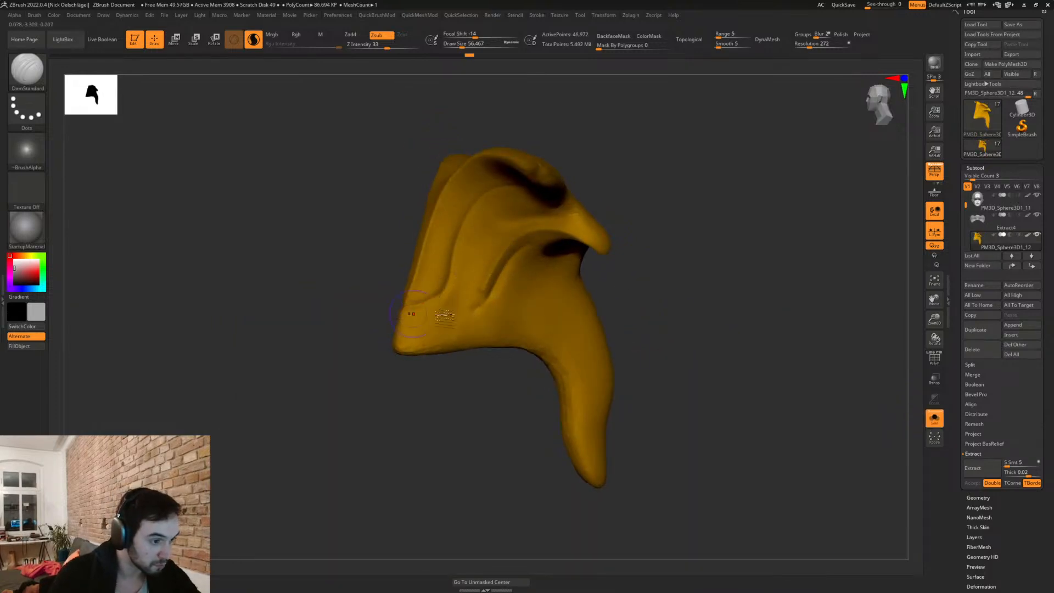
# Step: Flatten the crest's front foot and the creases above it with TrimDynamic at about size 25
pyautogui.moveTo(496, 285)
pyautogui.mouseDown()
pyautogui.moveTo(466, 314)
pyautogui.moveTo(375, 319)
pyautogui.moveTo(456, 376)
pyautogui.moveTo(471, 364)
pyautogui.mouseUp()
pyautogui.moveTo(550, 362)
pyautogui.keyDown('alt'); pyautogui.mouseDown()
pyautogui.moveTo(515, 329)
pyautogui.moveTo(488, 341)
pyautogui.moveTo(475, 323)
pyautogui.mouseUp(); pyautogui.keyUp('alt')
pyautogui.press('b')
pyautogui.press('t')
pyautogui.press('d')
pyautogui.press('s')
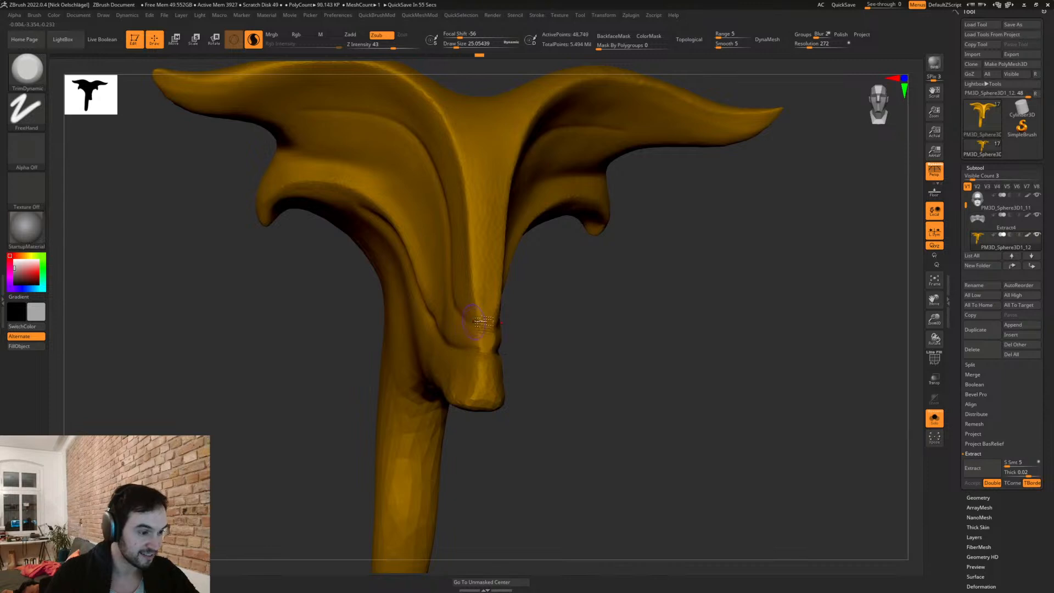
pyautogui.moveTo(493, 360); pyautogui.dragTo(475, 365)
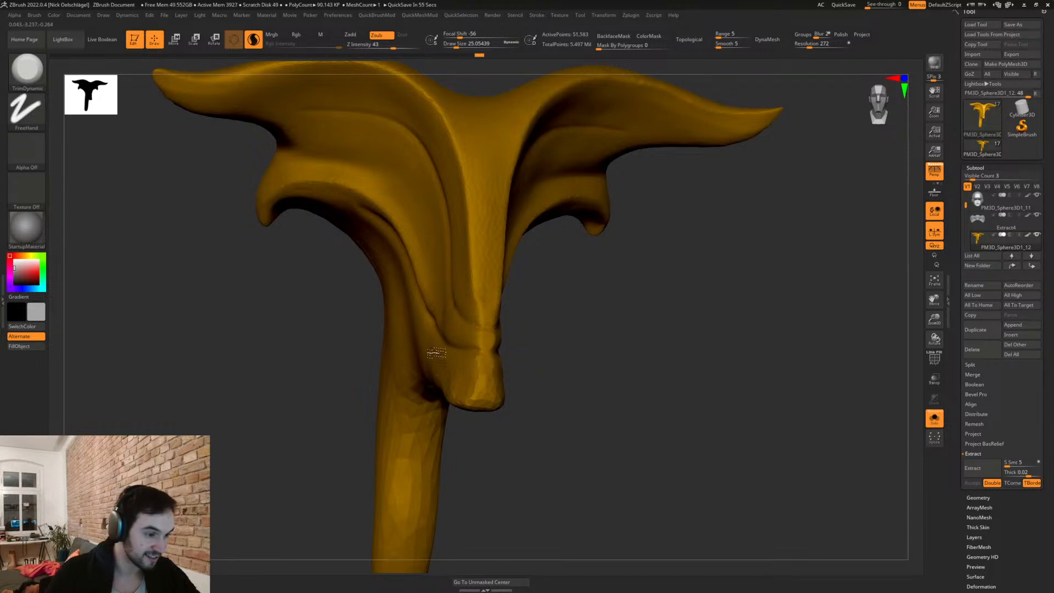
pyautogui.moveTo(365, 359); pyautogui.dragTo(261, 359)
pyautogui.moveTo(507, 366); pyautogui.dragTo(542, 368)
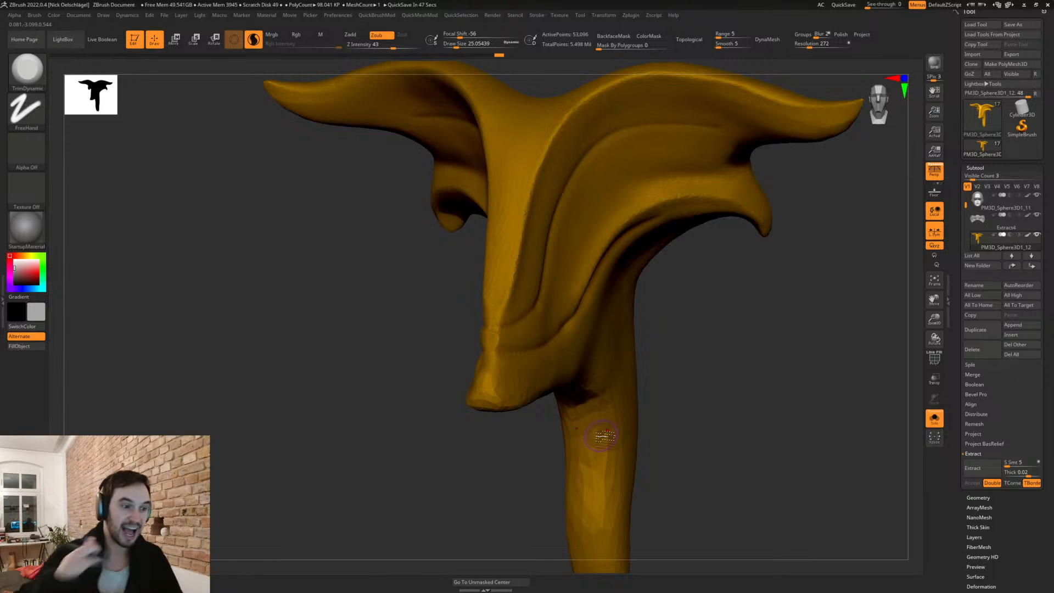
# Step: Smooth the crest's central ridge and the upper edges of its wings
pyautogui.moveTo(684, 373)
pyautogui.mouseDown()
pyautogui.moveTo(757, 366)
pyautogui.moveTo(487, 262)
pyautogui.mouseUp()
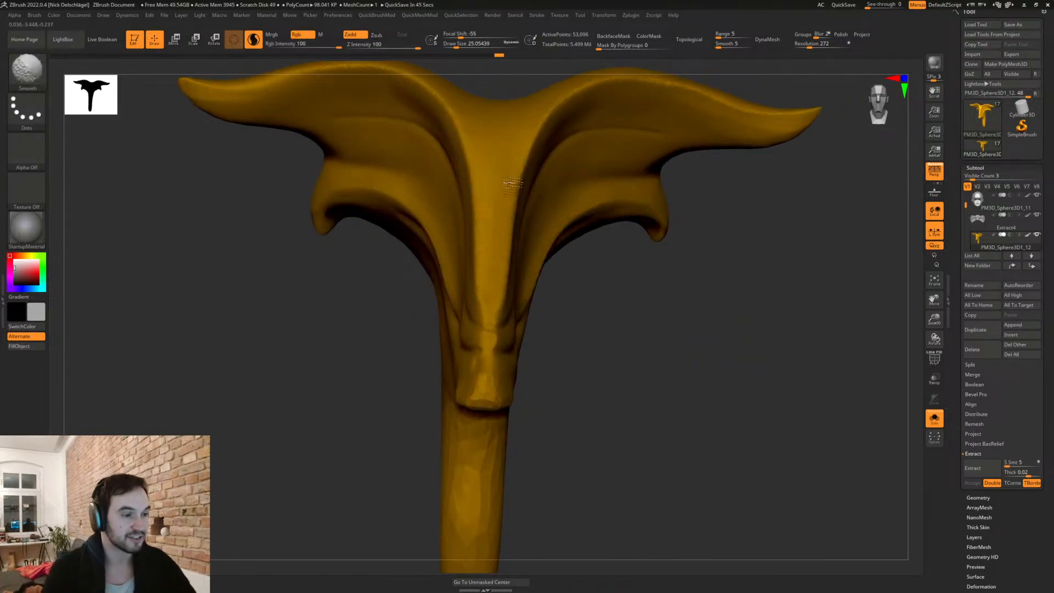
pyautogui.moveTo(640, 313); pyautogui.dragTo(541, 195)
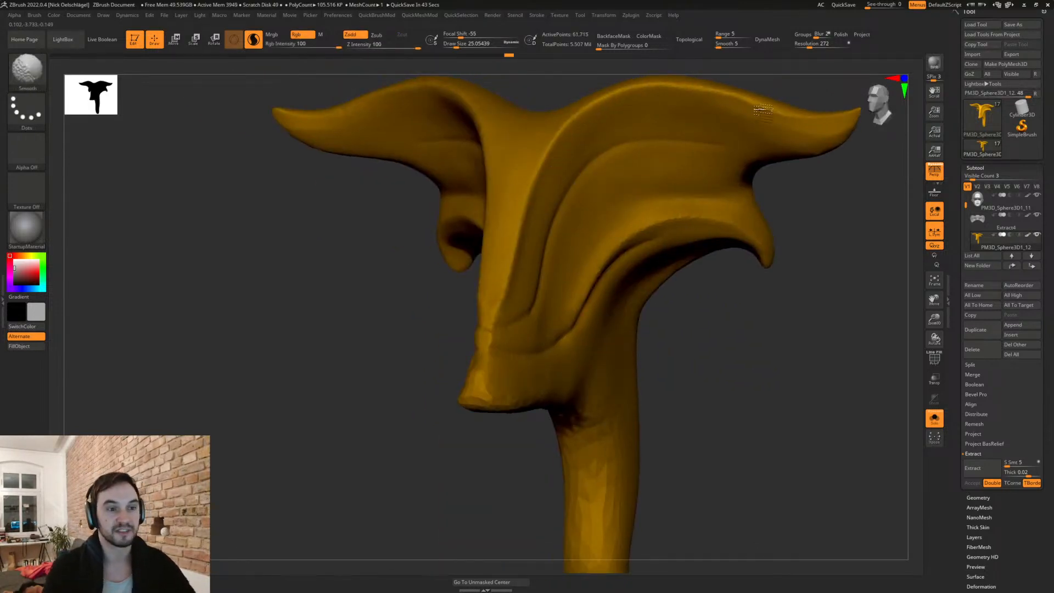
pyautogui.moveTo(828, 203); pyautogui.dragTo(813, 211)
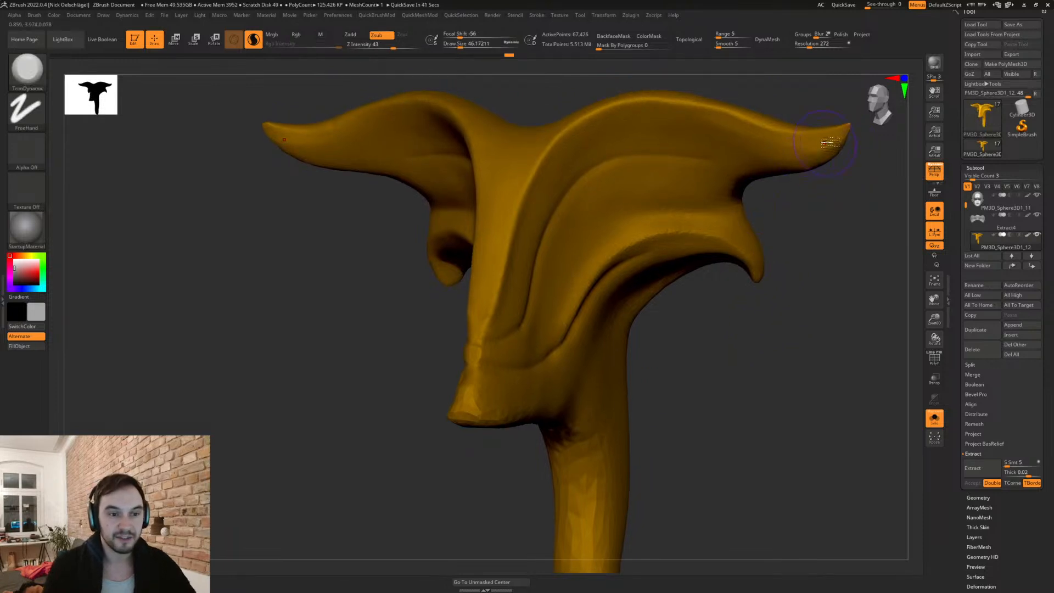
# Step: Plane the wing folds, central ridge and front foot of the crest with TrimDynamic at about size 46
pyautogui.moveTo(788, 139)
pyautogui.mouseDown()
pyautogui.moveTo(682, 109)
pyautogui.moveTo(619, 106)
pyautogui.moveTo(558, 159)
pyautogui.moveTo(484, 326)
pyautogui.mouseUp()
pyautogui.moveTo(529, 219); pyautogui.dragTo(497, 334)
pyautogui.moveTo(717, 360)
pyautogui.mouseDown()
pyautogui.moveTo(626, 374)
pyautogui.moveTo(468, 309)
pyautogui.moveTo(444, 190)
pyautogui.mouseUp()
pyautogui.moveTo(500, 324); pyautogui.dragTo(497, 282)
pyautogui.moveTo(558, 324); pyautogui.dragTo(489, 248)
pyautogui.moveTo(466, 214); pyautogui.dragTo(433, 271)
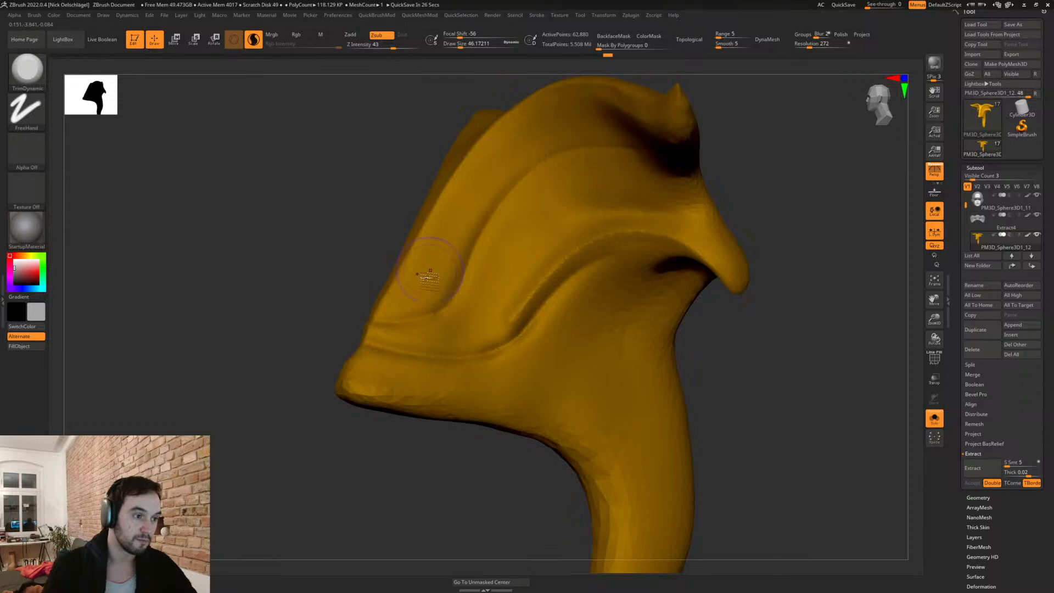
pyautogui.moveTo(459, 204); pyautogui.dragTo(406, 286)
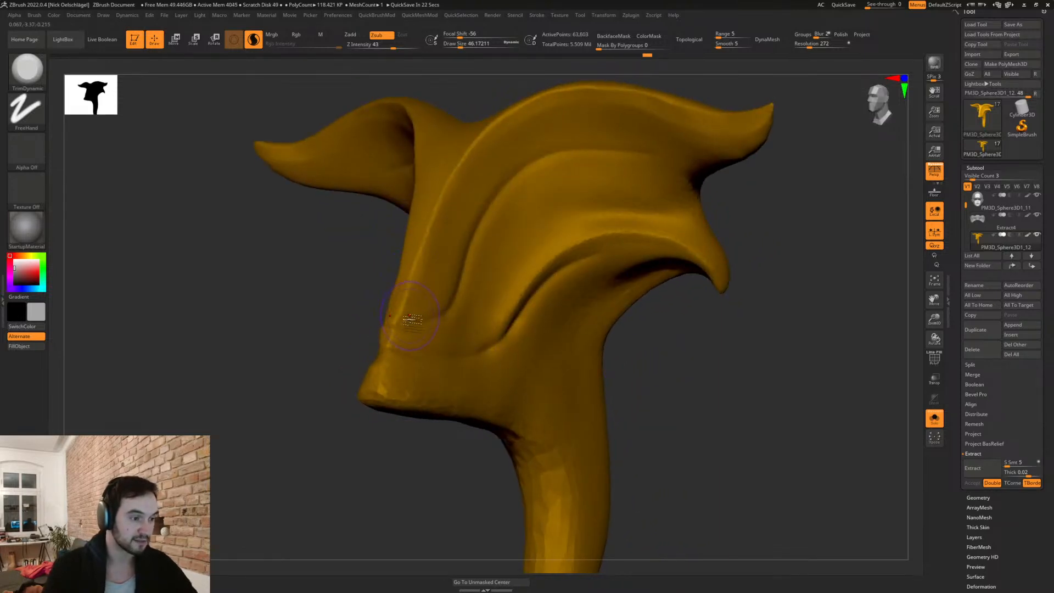
pyautogui.moveTo(454, 229)
pyautogui.mouseDown()
pyautogui.moveTo(399, 307)
pyautogui.moveTo(394, 417)
pyautogui.moveTo(404, 388)
pyautogui.mouseUp()
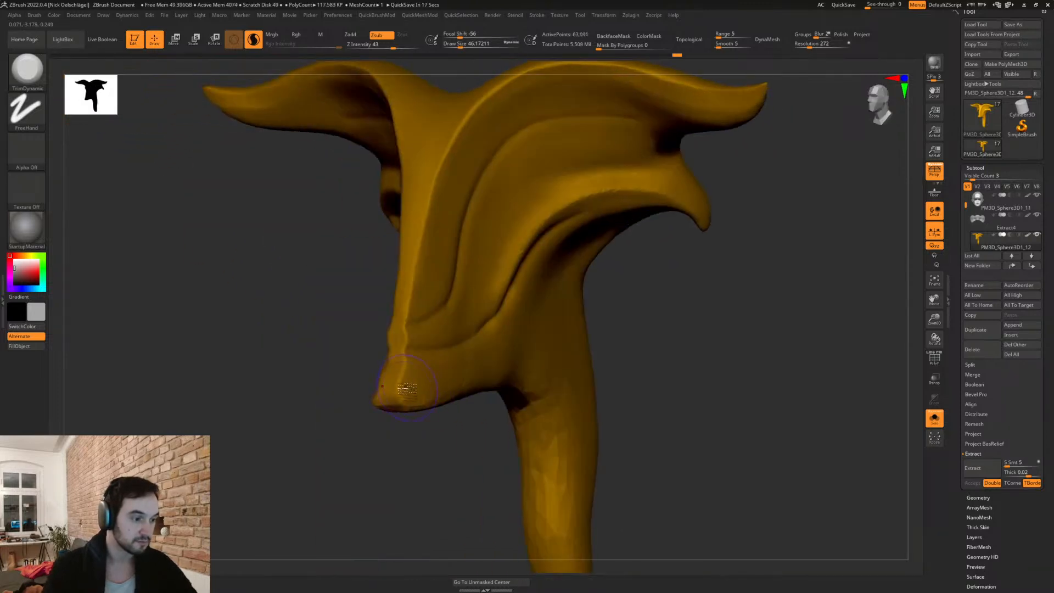
# Step: Trim the notch above the crest's front foot with TrimDynamic at about size 18 and sharpen its crease with DamStandard
pyautogui.press('s')
pyautogui.click(406, 339)
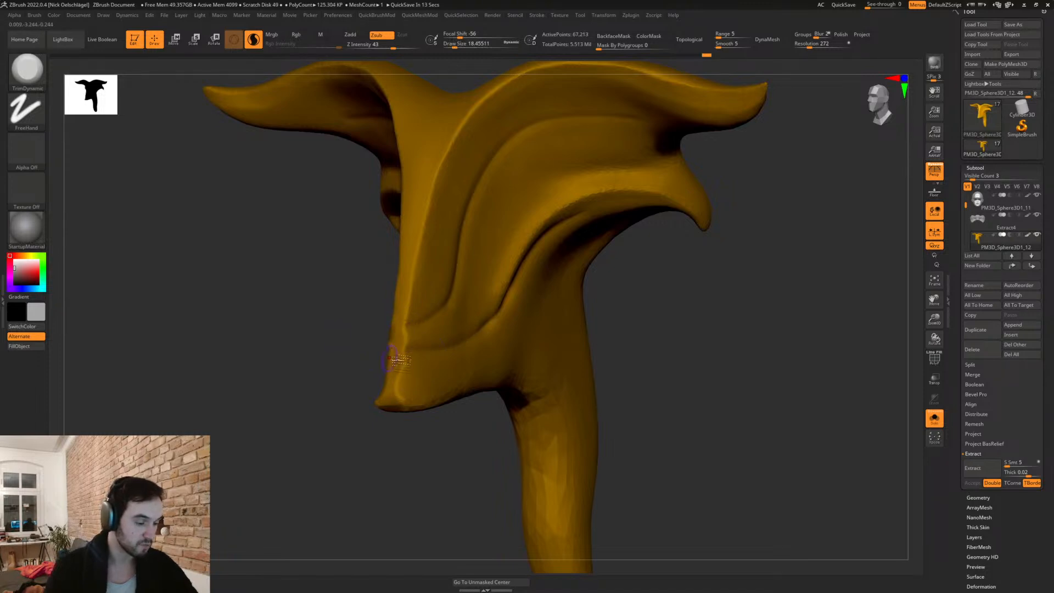
pyautogui.press('b')
pyautogui.press('d')
pyautogui.press('s')
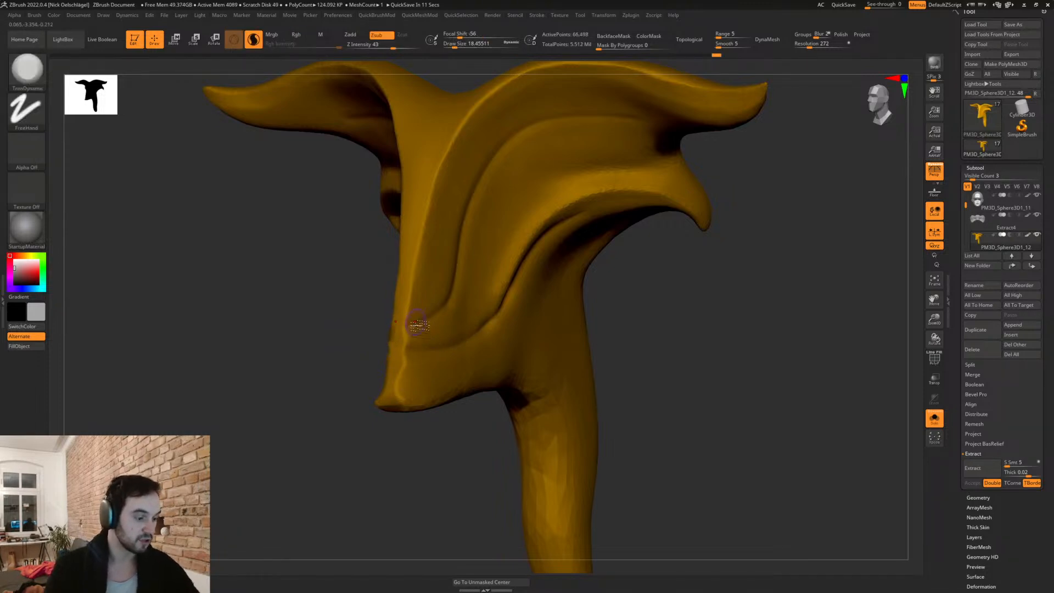
pyautogui.hotkey('ctrl', 'z')
pyautogui.moveTo(428, 352); pyautogui.dragTo(409, 331)
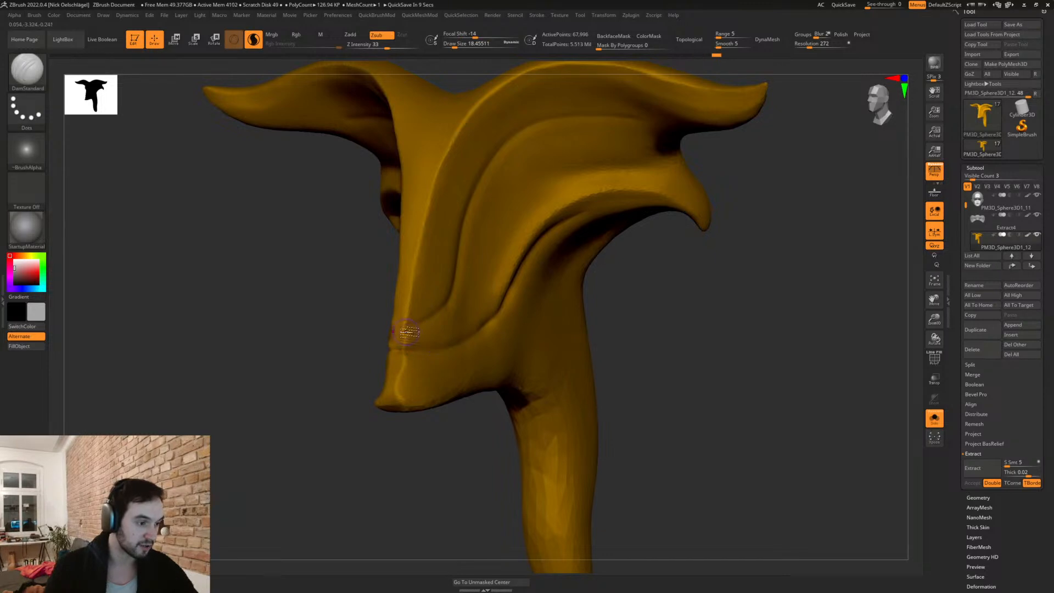
# Step: Lasso-mask a small band at the front of the crest just above its foot and invert the mask
pyautogui.moveTo(638, 379); pyautogui.dragTo(604, 357)
pyautogui.press('ctrl')
pyautogui.moveTo(420, 324)
pyautogui.keyDown('ctrl'); pyautogui.mouseDown()
pyautogui.moveTo(442, 304)
pyautogui.moveTo(426, 349)
pyautogui.moveTo(384, 359)
pyautogui.mouseUp(); pyautogui.keyUp('ctrl')
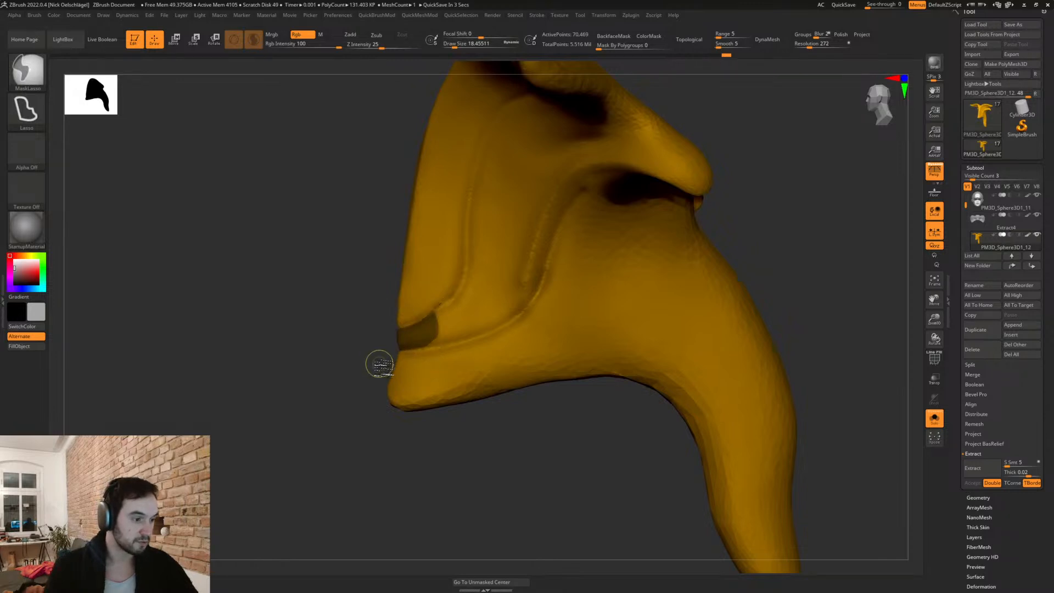
pyautogui.keyDown('ctrl'); pyautogui.click(378, 364); pyautogui.keyUp('ctrl')
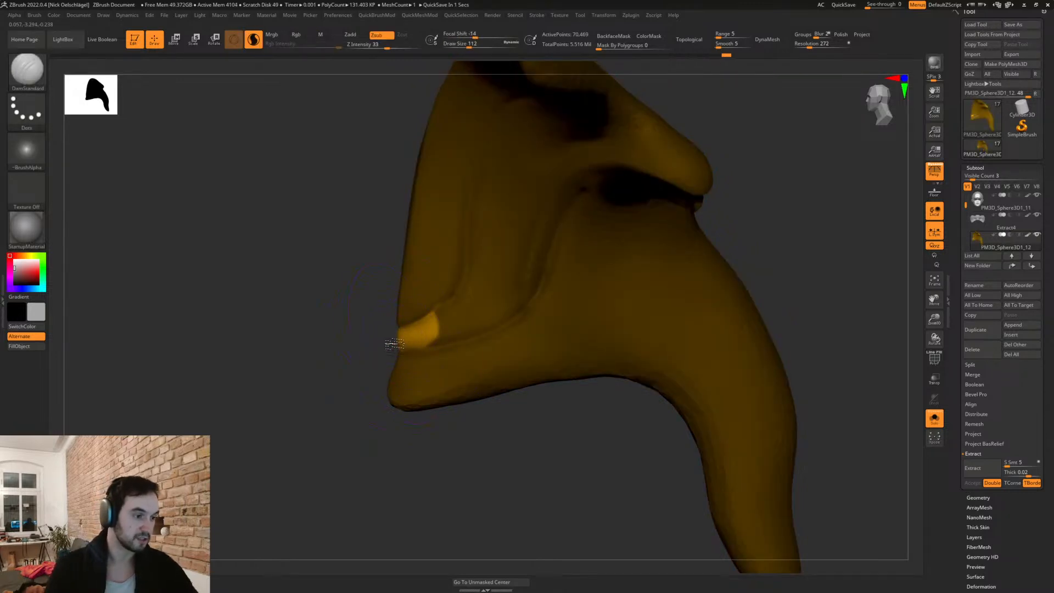
# Step: Pull the unmasked front band forward with the Move brush at about size 128 and clear the mask
pyautogui.press('b')
pyautogui.press('m')
pyautogui.press('v')
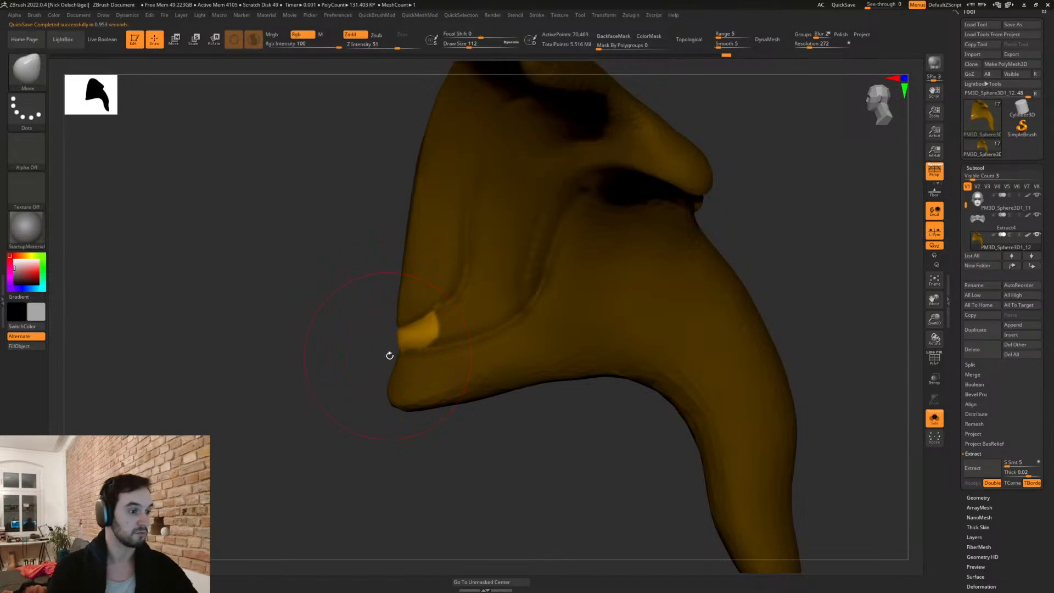
pyautogui.press('s')
pyautogui.moveTo(411, 329); pyautogui.dragTo(388, 329)
pyautogui.press('ctrl')
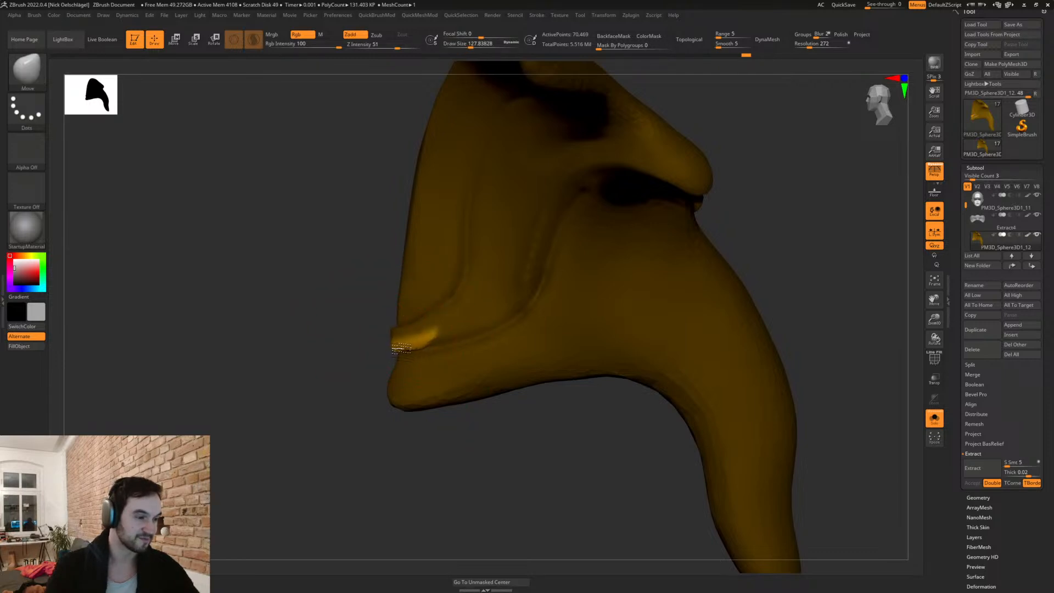
pyautogui.keyDown('ctrl'); pyautogui.moveTo(370, 427); pyautogui.dragTo(390, 455); pyautogui.keyUp('ctrl')
# Step: Turn off the crest's isolation to show all subtools and enlarge the Move brush to about size 274
pyautogui.keyDown('shift'); pyautogui.moveTo(391, 461); pyautogui.dragTo(482, 479); pyautogui.keyUp('shift')
pyautogui.moveTo(571, 483)
pyautogui.keyDown('alt'); pyautogui.mouseDown()
pyautogui.moveTo(576, 459)
pyautogui.moveTo(516, 407)
pyautogui.moveTo(952, 379)
pyautogui.mouseUp(); pyautogui.keyUp('alt')
pyautogui.click(935, 418)
pyautogui.moveTo(634, 363)
pyautogui.mouseDown()
pyautogui.moveTo(554, 321)
pyautogui.moveTo(431, 338)
pyautogui.mouseUp()
pyautogui.press('s')
pyautogui.click(431, 338)
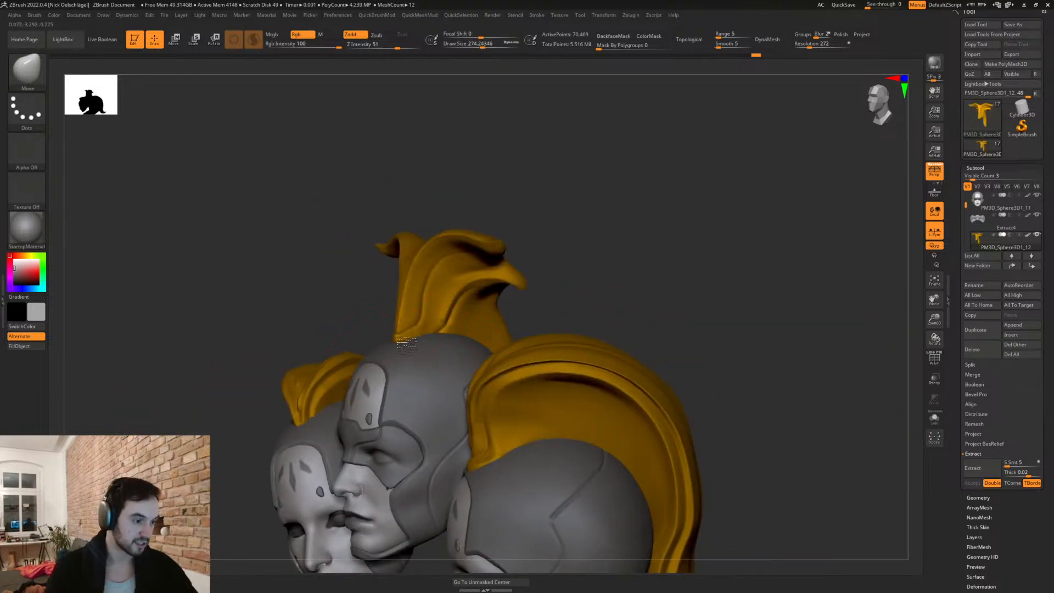
# Step: Examine the finished crest's silhouette from the front against the other heads and the full bust
pyautogui.keyDown('shift'); pyautogui.moveTo(557, 296); pyautogui.dragTo(603, 295); pyautogui.keyUp('shift')
pyautogui.keyDown('alt'); pyautogui.moveTo(470, 296); pyautogui.dragTo(776, 286); pyautogui.keyUp('alt')
pyautogui.keyDown('alt'); pyautogui.moveTo(752, 364); pyautogui.dragTo(742, 434); pyautogui.keyUp('alt')
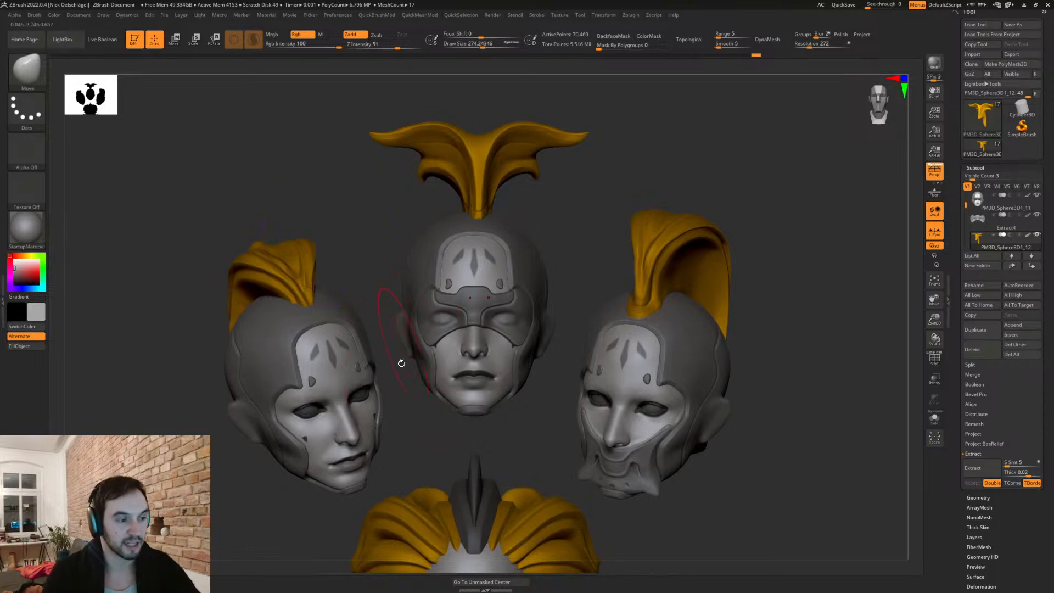
pyautogui.keyDown('alt'); pyautogui.moveTo(445, 416); pyautogui.dragTo(461, 341); pyautogui.keyUp('alt')
pyautogui.press('s')
pyautogui.moveTo(569, 306); pyautogui.dragTo(566, 306)
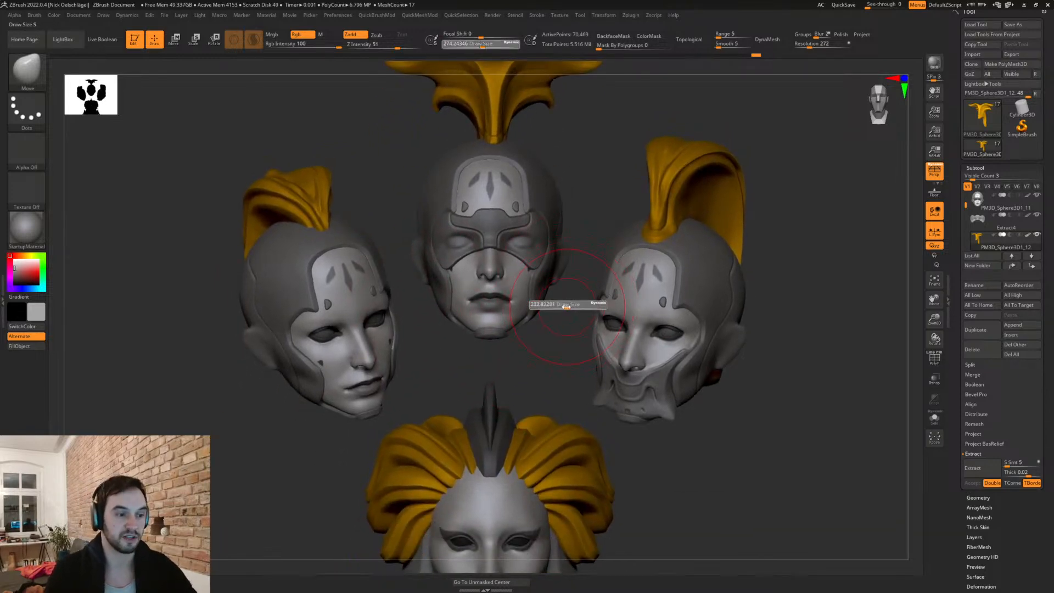
pyautogui.keyDown('shift'); pyautogui.moveTo(360, 181); pyautogui.dragTo(689, 355); pyautogui.keyUp('shift')
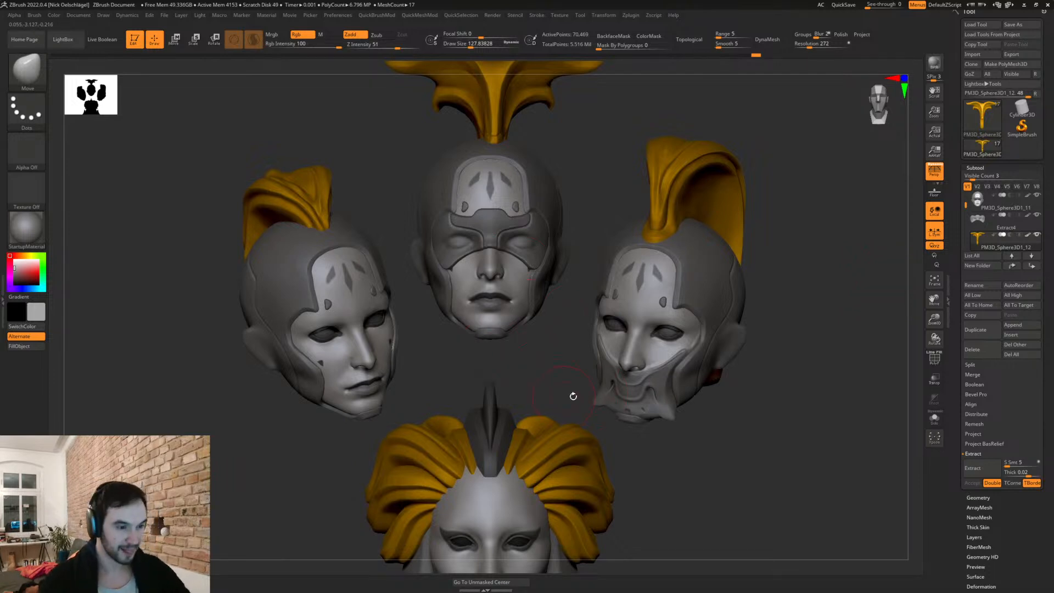
pyautogui.keyDown('ctrl'); pyautogui.moveTo(701, 442); pyautogui.dragTo(673, 366, button='right'); pyautogui.keyUp('ctrl')
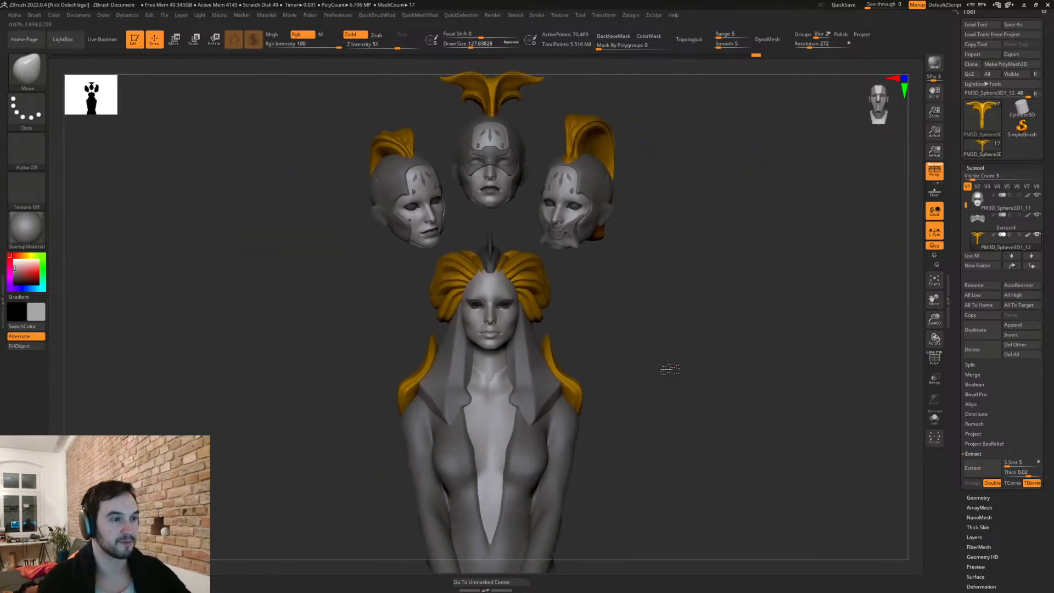
pyautogui.moveTo(670, 329)
pyautogui.keyDown('ctrl'); pyautogui.mouseDown(button='right')
pyautogui.moveTo(618, 258)
pyautogui.moveTo(616, 329)
pyautogui.moveTo(561, 240)
pyautogui.moveTo(650, 329)
pyautogui.moveTo(688, 313)
pyautogui.moveTo(661, 297)
pyautogui.mouseUp(button='right'); pyautogui.keyUp('ctrl')
# Step: Carve finer crease details into the winged crest with DamStandard at size 28.75
pyautogui.press('s')
pyautogui.press('b')
pyautogui.press('d')
pyautogui.press('s')
pyautogui.moveTo(722, 308); pyautogui.dragTo(617, 252, button='right')
pyautogui.moveTo(517, 269); pyautogui.dragTo(689, 237)
pyautogui.moveTo(717, 195)
pyautogui.mouseDown(button='right')
pyautogui.moveTo(741, 247)
pyautogui.moveTo(689, 275)
pyautogui.moveTo(706, 295)
pyautogui.moveTo(649, 301)
pyautogui.mouseUp(button='right')
pyautogui.moveTo(610, 323); pyautogui.dragTo(525, 355)
pyautogui.moveTo(525, 354)
pyautogui.mouseDown(button='right')
pyautogui.moveTo(418, 364)
pyautogui.moveTo(614, 327)
pyautogui.mouseUp(button='right')
pyautogui.moveTo(672, 322)
pyautogui.mouseDown()
pyautogui.moveTo(547, 326)
pyautogui.moveTo(418, 413)
pyautogui.mouseUp()
pyautogui.moveTo(525, 288); pyautogui.dragTo(741, 257, button='right')
pyautogui.moveTo(713, 242)
pyautogui.mouseDown()
pyautogui.moveTo(724, 239)
pyautogui.moveTo(670, 246)
pyautogui.mouseUp()
pyautogui.moveTo(579, 227)
pyautogui.mouseDown()
pyautogui.moveTo(507, 239)
pyautogui.moveTo(447, 299)
pyautogui.moveTo(396, 407)
pyautogui.mouseUp()
pyautogui.moveTo(400, 384); pyautogui.dragTo(789, 319, button='right')
pyautogui.keyDown('alt'); pyautogui.moveTo(823, 389); pyautogui.dragTo(664, 235, button='right'); pyautogui.keyUp('alt')
pyautogui.keyDown('ctrl'); pyautogui.moveTo(698, 369); pyautogui.dragTo(660, 367, button='right'); pyautogui.keyUp('ctrl')
pyautogui.moveTo(675, 420)
pyautogui.mouseDown(button='right')
pyautogui.moveTo(683, 415)
pyautogui.moveTo(666, 410)
pyautogui.moveTo(631, 428)
pyautogui.moveTo(652, 426)
pyautogui.moveTo(631, 388)
pyautogui.moveTo(667, 424)
pyautogui.moveTo(649, 421)
pyautogui.moveTo(685, 441)
pyautogui.moveTo(677, 395)
pyautogui.moveTo(684, 417)
pyautogui.moveTo(582, 404)
pyautogui.moveTo(607, 407)
pyautogui.mouseUp(button='right')
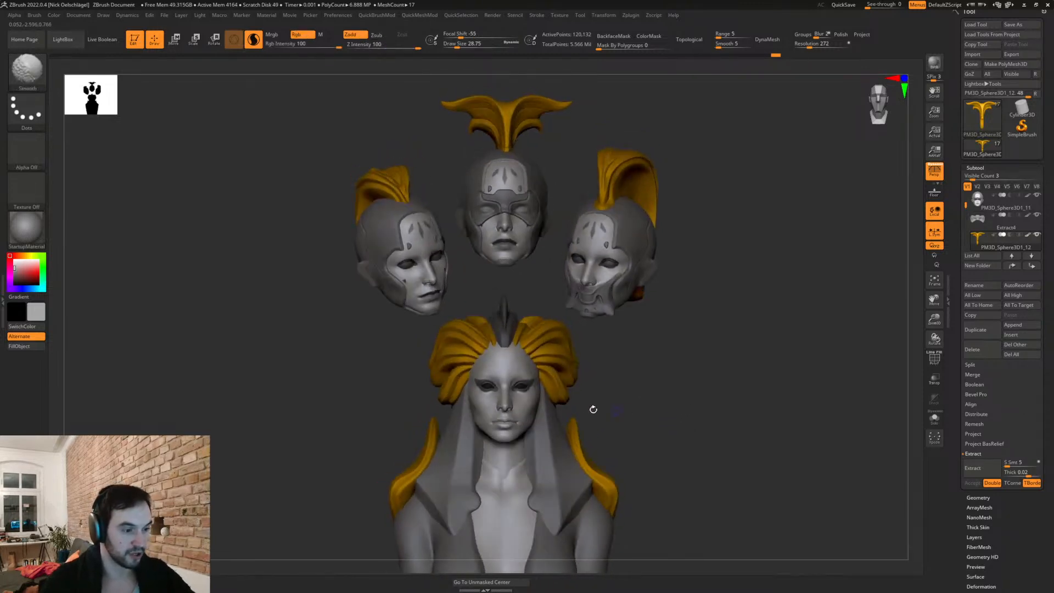
# Step: Select the main bust's head, subtool WomensDay_01, and duplicate it
pyautogui.keyDown('alt'); pyautogui.click(567, 430); pyautogui.keyUp('alt')
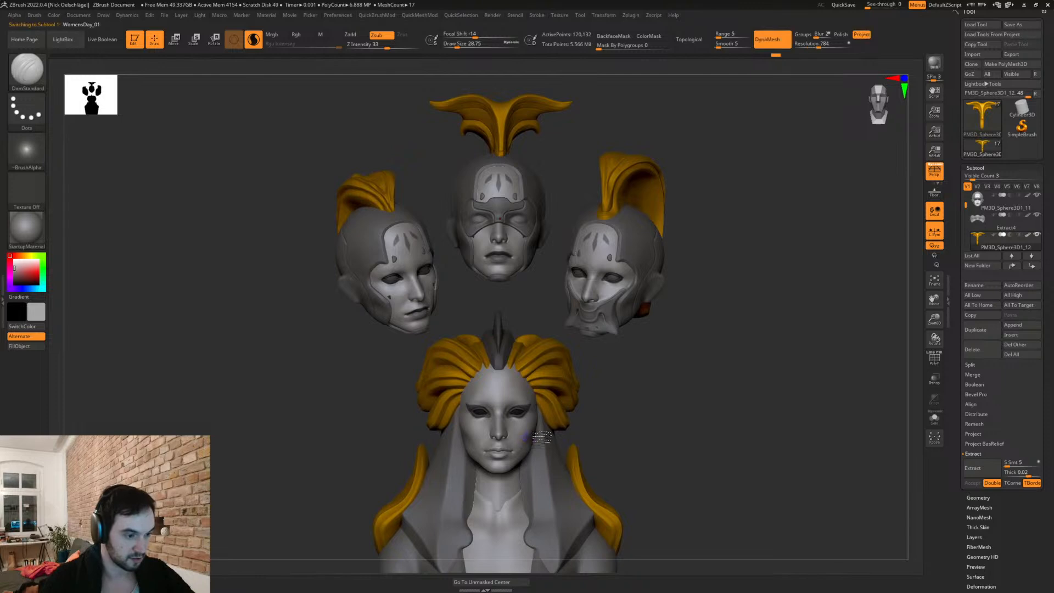
pyautogui.moveTo(635, 437)
pyautogui.keyDown('ctrl'); pyautogui.mouseDown(button='right')
pyautogui.moveTo(696, 461)
pyautogui.moveTo(738, 194)
pyautogui.mouseUp(button='right'); pyautogui.keyUp('ctrl')
pyautogui.keyDown('alt'); pyautogui.moveTo(744, 359); pyautogui.dragTo(757, 302, button='right'); pyautogui.keyUp('alt')
pyautogui.hotkey('shift', 'f')
pyautogui.hotkey('shift', 'f')
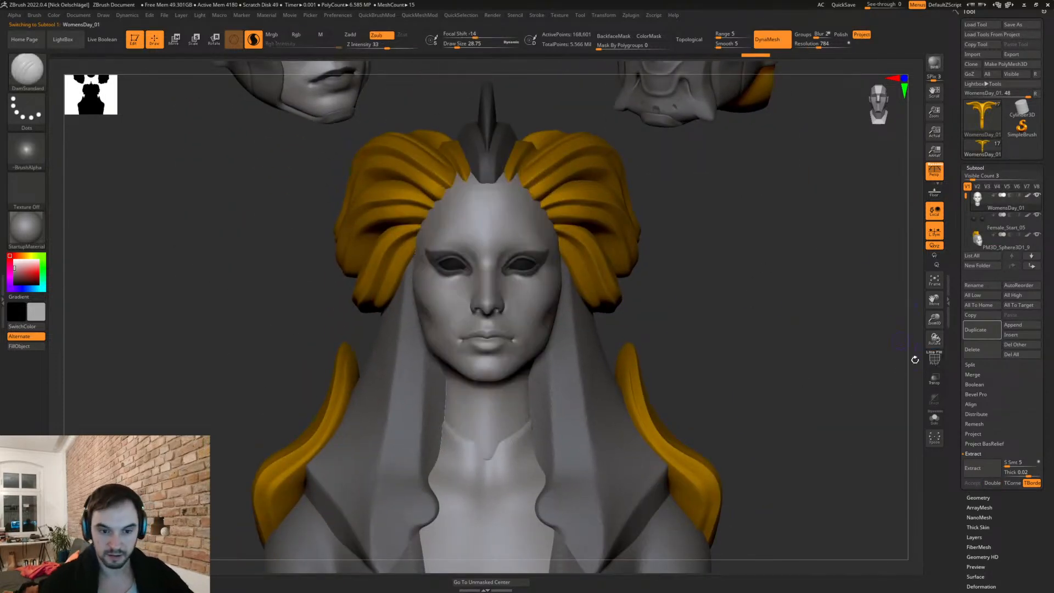
pyautogui.keyDown('ctrl'); pyautogui.moveTo(781, 256); pyautogui.dragTo(727, 191, button='right'); pyautogui.keyUp('ctrl')
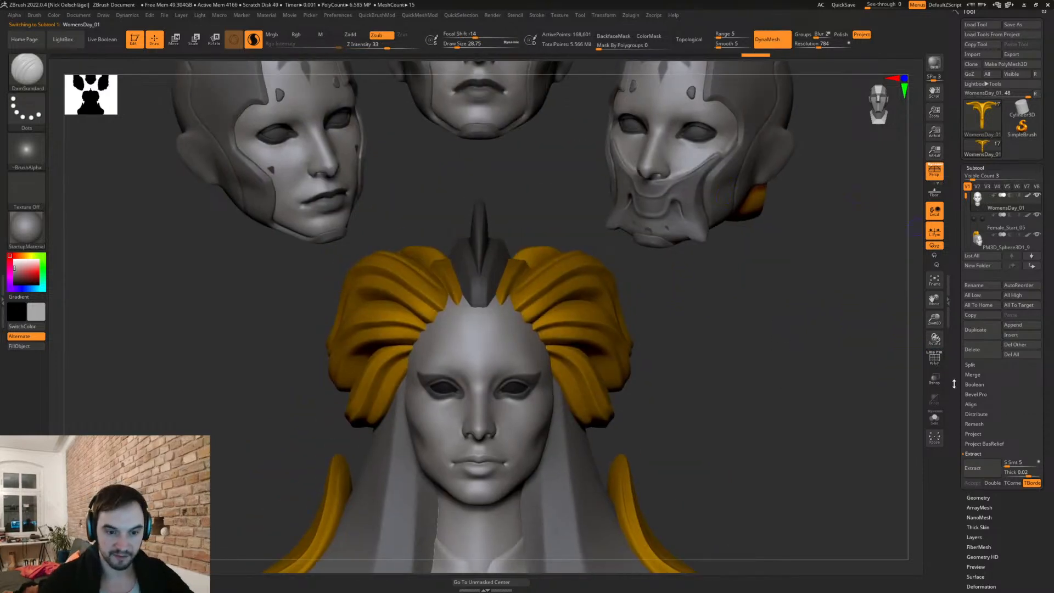
pyautogui.click(986, 338)
# Step: Inflate the duplicated head slightly and fill it with a dark grey colour
pyautogui.press('2')
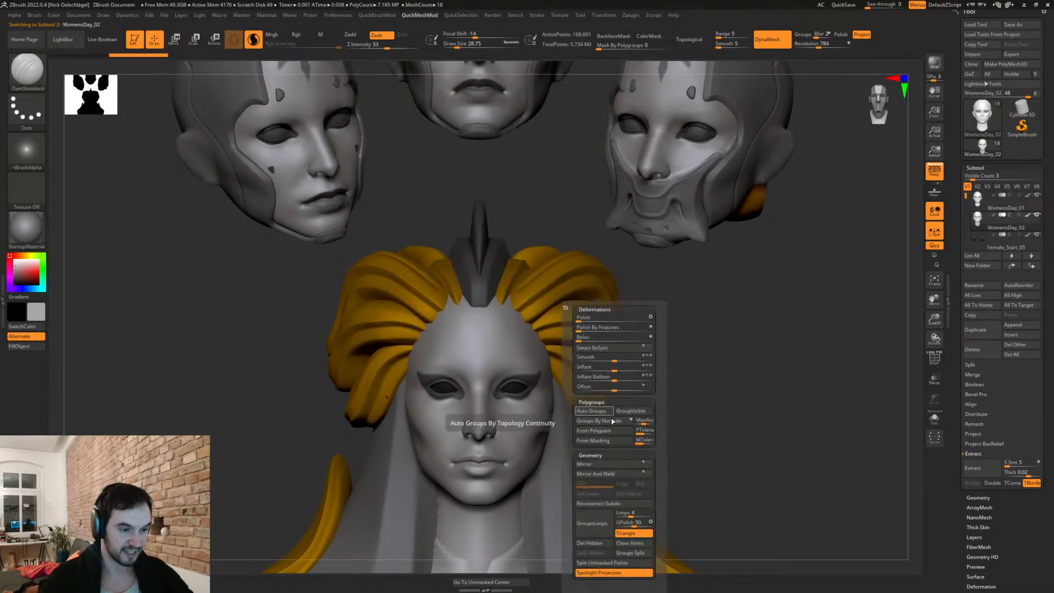
pyautogui.moveTo(614, 369); pyautogui.dragTo(617, 369)
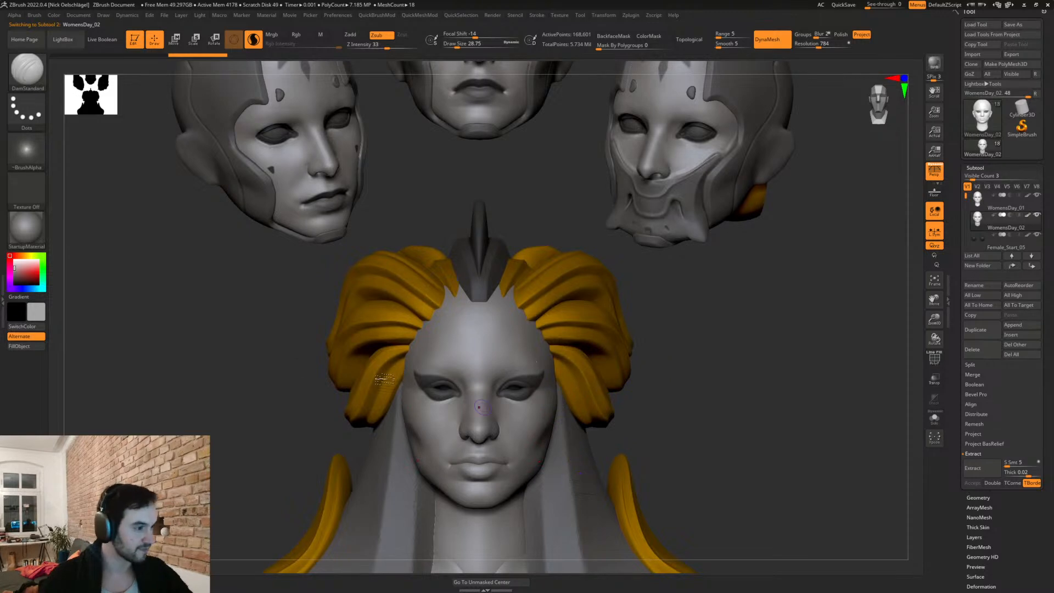
pyautogui.click(26, 347)
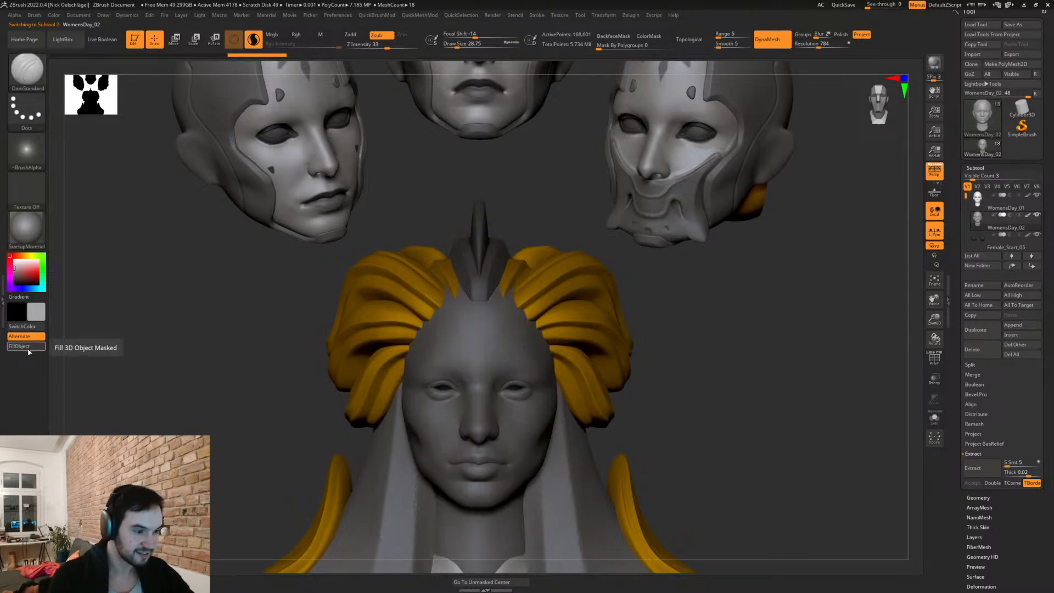
# Step: Carve a face opening from brow to chin into the duplicated dark head layer with the Clay brush at size 80.22 and smoothing
pyautogui.press('b')
pyautogui.press('c')
pyautogui.press('l')
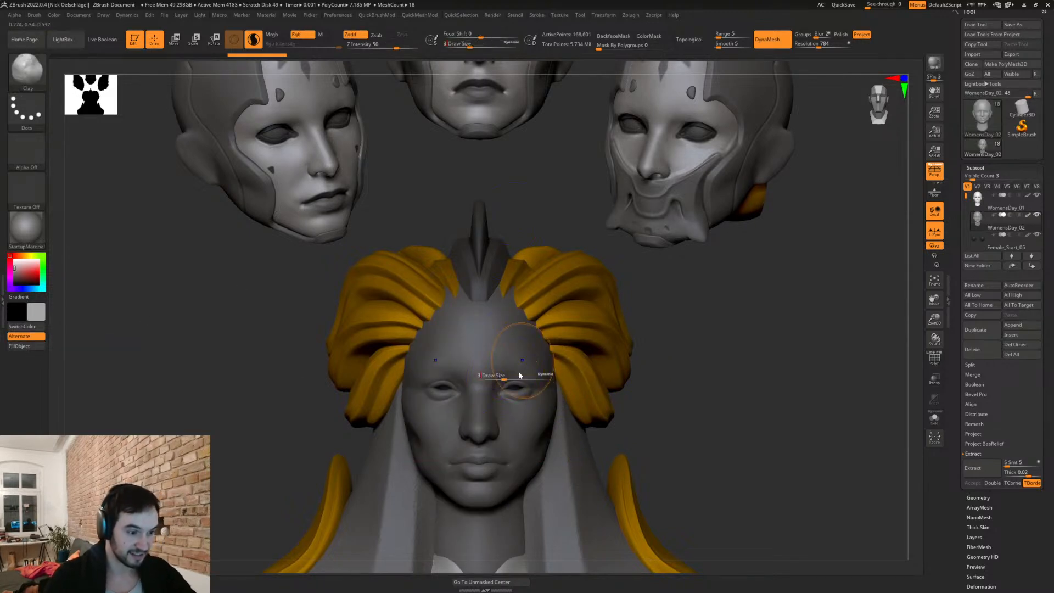
pyautogui.keyDown('shift'); pyautogui.moveTo(514, 385); pyautogui.dragTo(445, 387); pyautogui.keyUp('shift')
pyautogui.moveTo(467, 431)
pyautogui.keyDown('shift'); pyautogui.mouseDown()
pyautogui.moveTo(481, 462)
pyautogui.moveTo(478, 401)
pyautogui.mouseUp(); pyautogui.keyUp('shift')
pyautogui.moveTo(475, 464)
pyautogui.mouseDown()
pyautogui.moveTo(437, 384)
pyautogui.moveTo(465, 400)
pyautogui.moveTo(433, 365)
pyautogui.moveTo(462, 356)
pyautogui.moveTo(439, 357)
pyautogui.mouseUp()
pyautogui.moveTo(675, 428)
pyautogui.mouseDown()
pyautogui.moveTo(686, 423)
pyautogui.moveTo(486, 383)
pyautogui.moveTo(506, 371)
pyautogui.mouseUp()
pyautogui.press('s')
pyautogui.moveTo(652, 336); pyautogui.dragTo(629, 339)
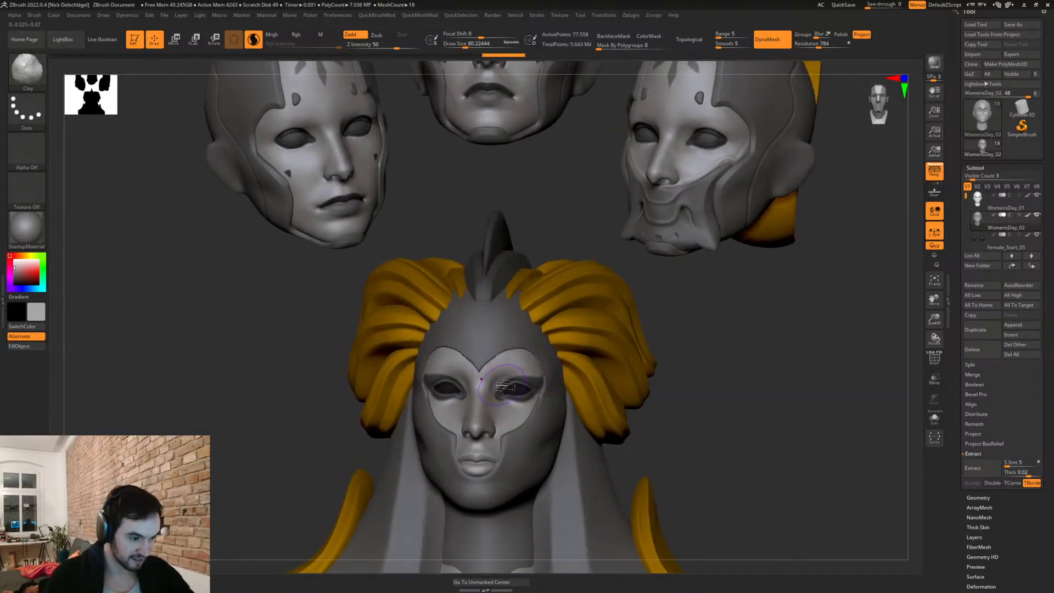
pyautogui.moveTo(521, 358)
pyautogui.mouseDown()
pyautogui.moveTo(542, 373)
pyautogui.moveTo(542, 402)
pyautogui.moveTo(497, 466)
pyautogui.mouseUp()
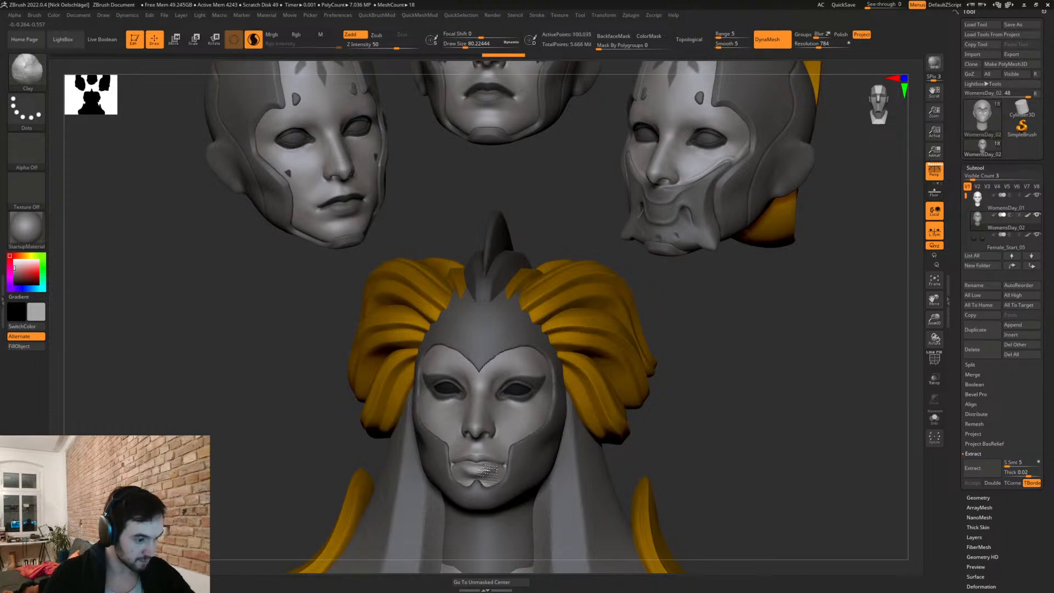
pyautogui.moveTo(680, 422)
pyautogui.mouseDown()
pyautogui.moveTo(502, 475)
pyautogui.moveTo(528, 420)
pyautogui.moveTo(501, 469)
pyautogui.mouseUp()
pyautogui.keyDown('shift'); pyautogui.moveTo(435, 483); pyautogui.dragTo(482, 481); pyautogui.keyUp('shift')
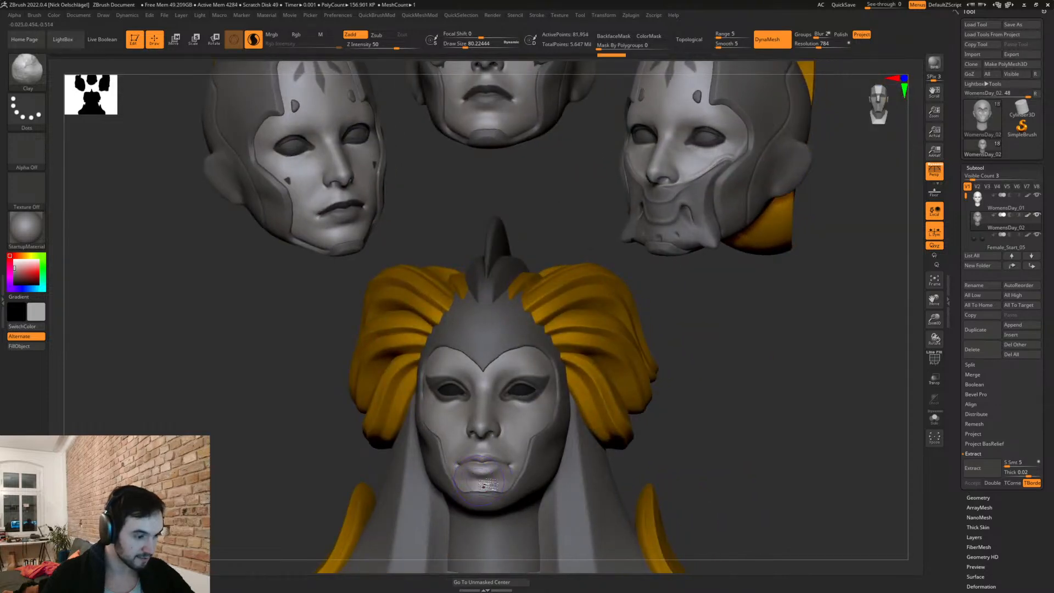
# Step: Adjust the dark layer's cheek and jaw edge with the Move brush, and smooth it at size 64.88
pyautogui.press('b')
pyautogui.press('m')
pyautogui.press('v')
pyautogui.moveTo(514, 492); pyautogui.dragTo(528, 486, button='right')
pyautogui.press('s')
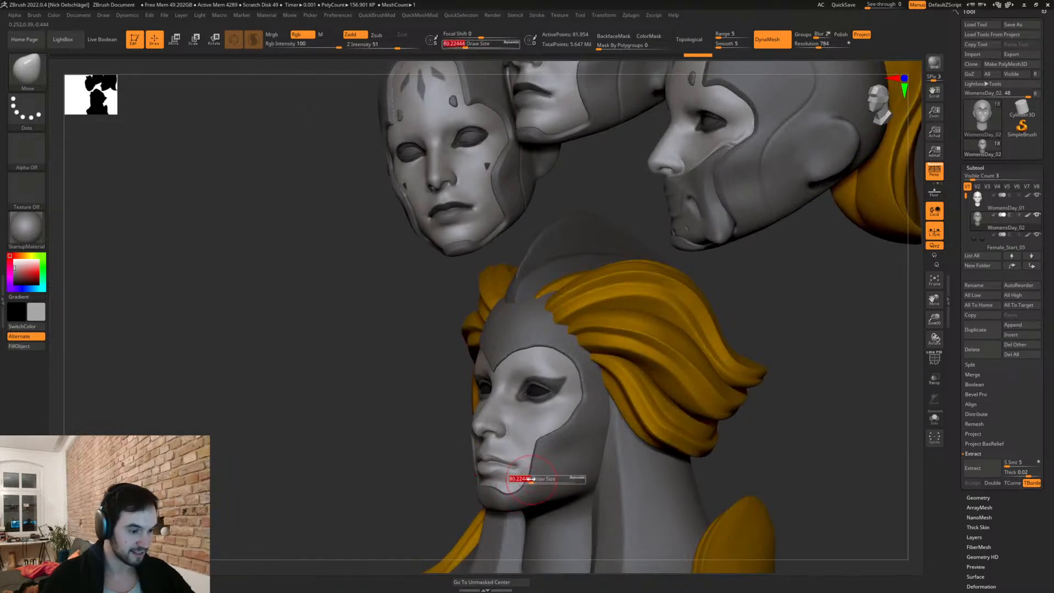
pyautogui.press('shift')
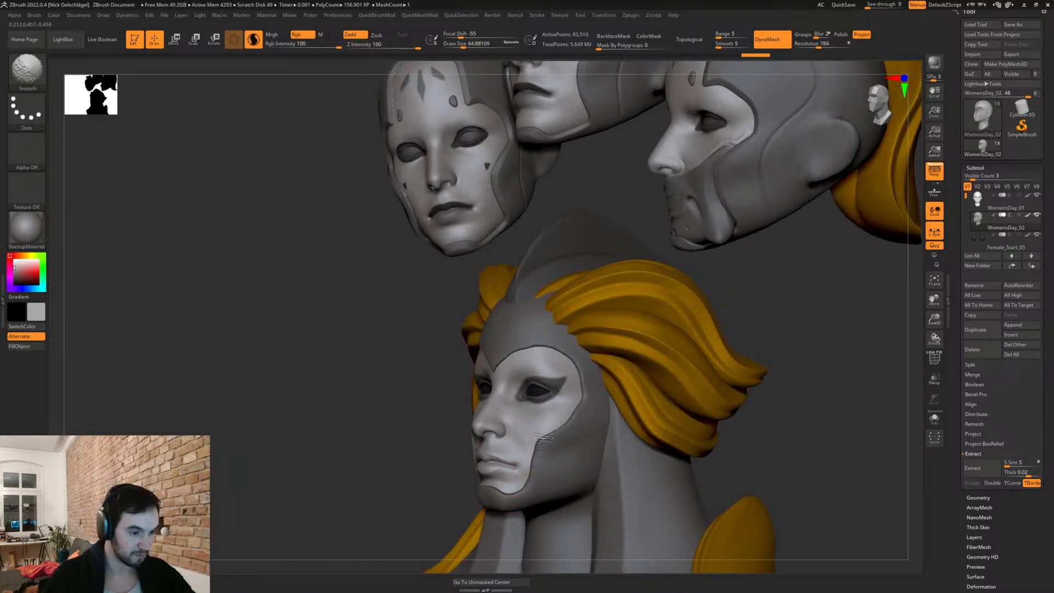
pyautogui.moveTo(540, 454)
pyautogui.keyDown('shift'); pyautogui.mouseDown(button='right')
pyautogui.moveTo(537, 463)
pyautogui.moveTo(706, 461)
pyautogui.moveTo(626, 379)
pyautogui.moveTo(655, 330)
pyautogui.moveTo(689, 393)
pyautogui.moveTo(699, 322)
pyautogui.moveTo(661, 324)
pyautogui.moveTo(683, 347)
pyautogui.mouseUp(button='right'); pyautogui.keyUp('shift')
# Step: Recess the dark layer beneath the chin and along the neck with the Clay brush at size 153.58, and smooth the area
pyautogui.press('b')
pyautogui.press('c')
pyautogui.press('l')
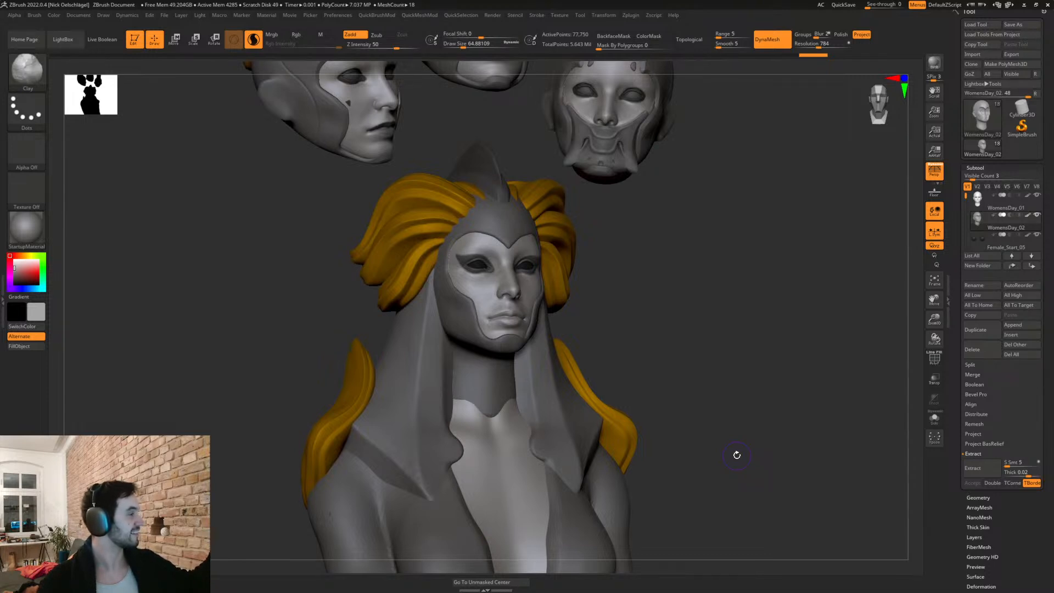
pyautogui.moveTo(705, 427)
pyautogui.keyDown('shift'); pyautogui.mouseDown()
pyautogui.moveTo(682, 377)
pyautogui.moveTo(675, 306)
pyautogui.mouseUp(); pyautogui.keyUp('shift')
pyautogui.press('s')
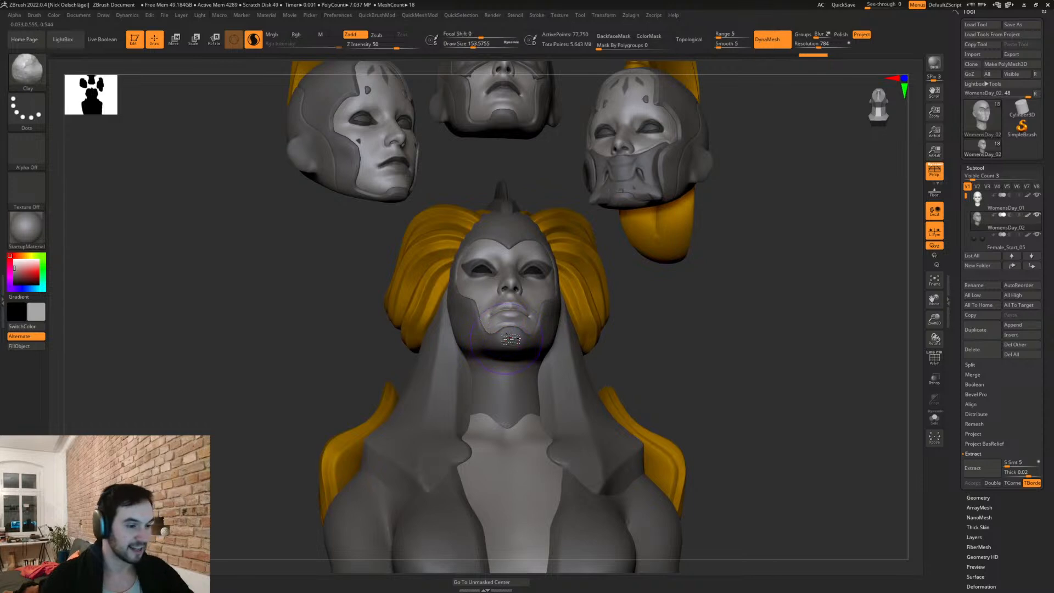
pyautogui.moveTo(620, 365)
pyautogui.mouseDown()
pyautogui.moveTo(644, 314)
pyautogui.moveTo(488, 373)
pyautogui.mouseUp()
pyautogui.moveTo(675, 357); pyautogui.dragTo(522, 359)
pyautogui.moveTo(599, 357); pyautogui.dragTo(534, 359)
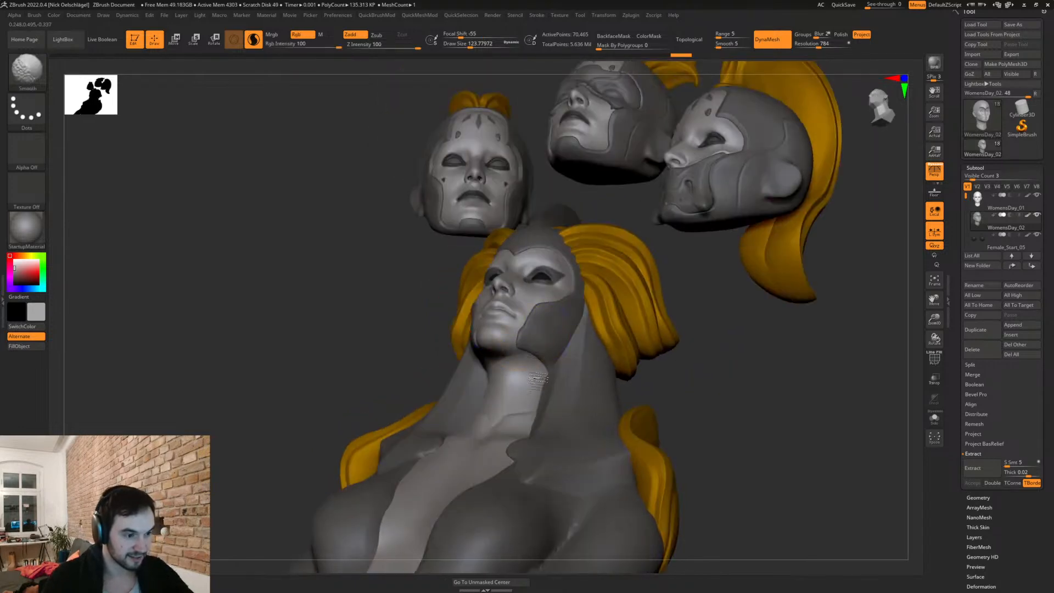
pyautogui.keyDown('shift'); pyautogui.moveTo(546, 430); pyautogui.dragTo(694, 393); pyautogui.keyUp('shift')
# Step: Pull the dark layer's cheeks down into jaw guards with the Move brush at size 317.9, undoing the rejected strokes
pyautogui.press('s')
pyautogui.moveTo(676, 336)
pyautogui.mouseDown()
pyautogui.moveTo(532, 356)
pyautogui.moveTo(555, 358)
pyautogui.moveTo(548, 348)
pyautogui.mouseUp()
pyautogui.press('b')
pyautogui.press('m')
pyautogui.press('v')
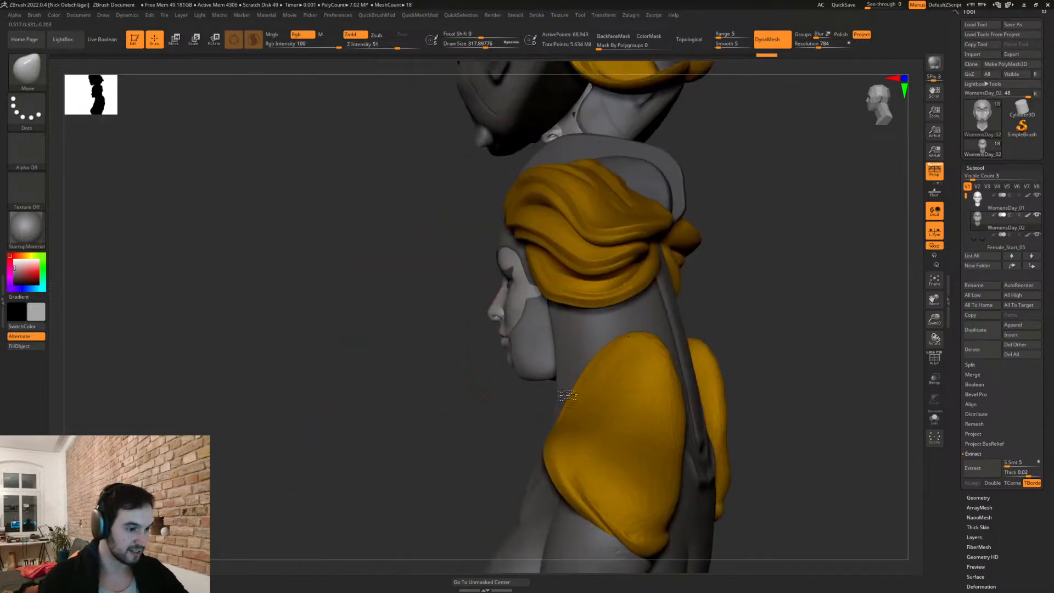
pyautogui.moveTo(565, 392)
pyautogui.mouseDown()
pyautogui.moveTo(524, 304)
pyautogui.moveTo(579, 298)
pyautogui.moveTo(541, 294)
pyautogui.moveTo(513, 328)
pyautogui.mouseUp()
pyautogui.hotkey('ctrl', 'z')
pyautogui.hotkey('ctrl', 'z')
pyautogui.hotkey('ctrl', 'z')
pyautogui.hotkey('ctrl', 'z')
pyautogui.hotkey('ctrl', 'z')
pyautogui.hotkey('ctrl', 'z')
pyautogui.moveTo(631, 331)
pyautogui.mouseDown()
pyautogui.moveTo(603, 324)
pyautogui.moveTo(552, 345)
pyautogui.mouseUp()
# Step: Refine the lower outline of the cheek guards with the Move brush at a reduced size
pyautogui.press('b')
pyautogui.press('t')
pyautogui.press('d')
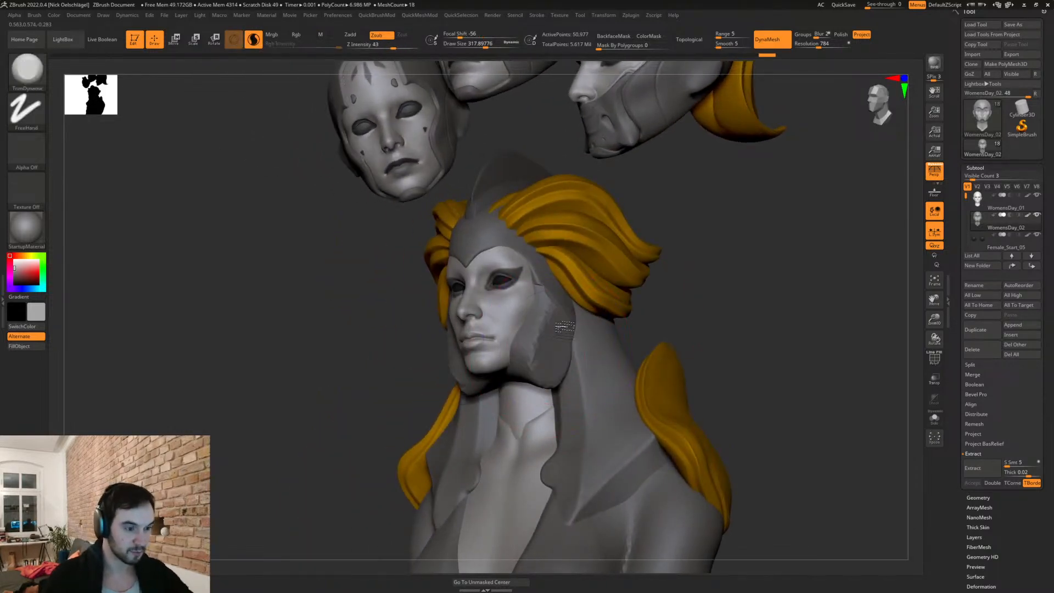
pyautogui.press('b')
pyautogui.press('m')
pyautogui.press('v')
pyautogui.moveTo(588, 304); pyautogui.dragTo(533, 375, button='right')
pyautogui.moveTo(530, 376)
pyautogui.mouseDown()
pyautogui.moveTo(536, 410)
pyautogui.moveTo(535, 358)
pyautogui.mouseUp()
pyautogui.press('s')
pyautogui.moveTo(535, 397)
pyautogui.mouseDown()
pyautogui.moveTo(509, 397)
pyautogui.moveTo(488, 424)
pyautogui.moveTo(515, 371)
pyautogui.mouseUp()
# Step: Plane the outer surfaces of the cheek guards with TrimDynamic at size 108.21
pyautogui.press('b')
pyautogui.press('t')
pyautogui.press('d')
pyautogui.moveTo(564, 316)
pyautogui.mouseDown(button='right')
pyautogui.moveTo(521, 340)
pyautogui.moveTo(483, 384)
pyautogui.mouseUp(button='right')
pyautogui.press('s')
pyautogui.moveTo(483, 373); pyautogui.dragTo(476, 373)
pyautogui.moveTo(473, 365)
pyautogui.mouseDown(button='right')
pyautogui.moveTo(628, 324)
pyautogui.moveTo(599, 324)
pyautogui.mouseUp(button='right')
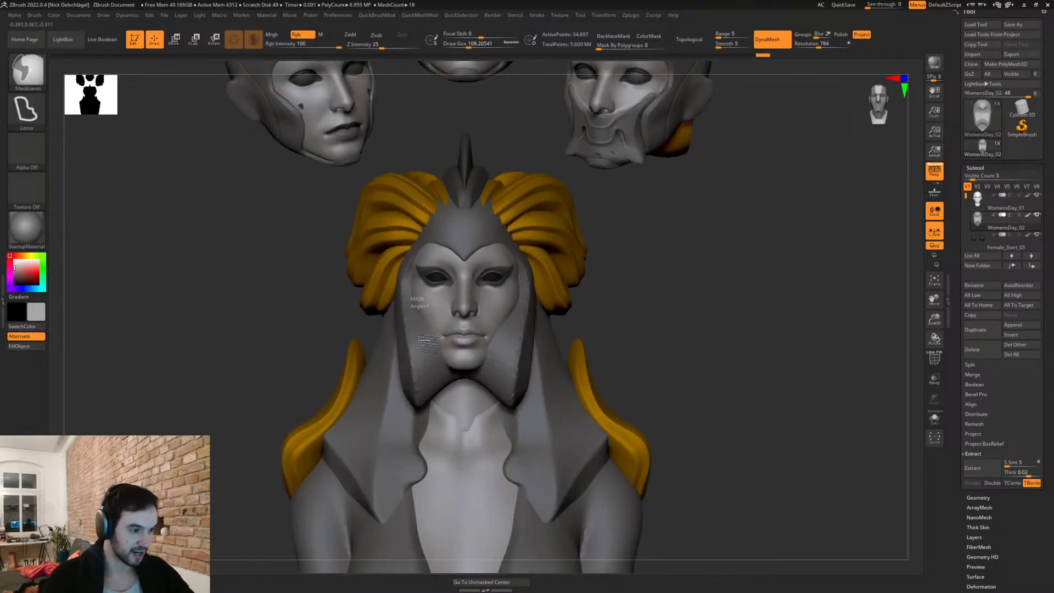
# Step: Smooth the cheek guards' front edges, lasso-mask their inner areas and invert the mask to protect the rest of the layer
pyautogui.keyDown('ctrl'); pyautogui.moveTo(449, 422); pyautogui.dragTo(419, 314); pyautogui.keyUp('ctrl')
pyautogui.keyDown('ctrl'); pyautogui.moveTo(661, 355); pyautogui.dragTo(678, 361); pyautogui.keyUp('ctrl')
pyautogui.keyDown('shift'); pyautogui.moveTo(526, 355); pyautogui.dragTo(509, 323); pyautogui.keyUp('shift')
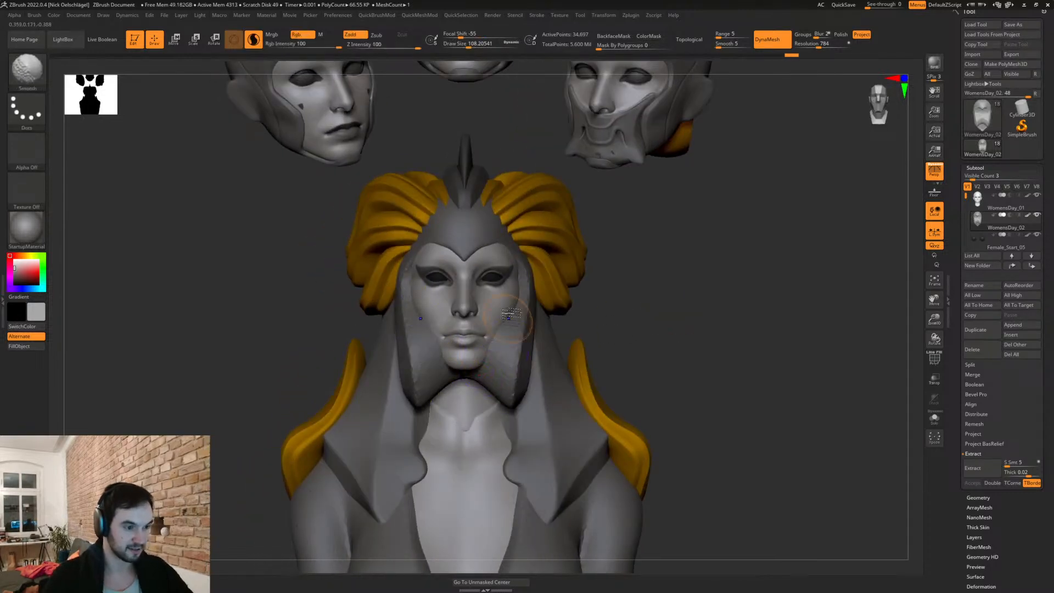
pyautogui.press('ctrl')
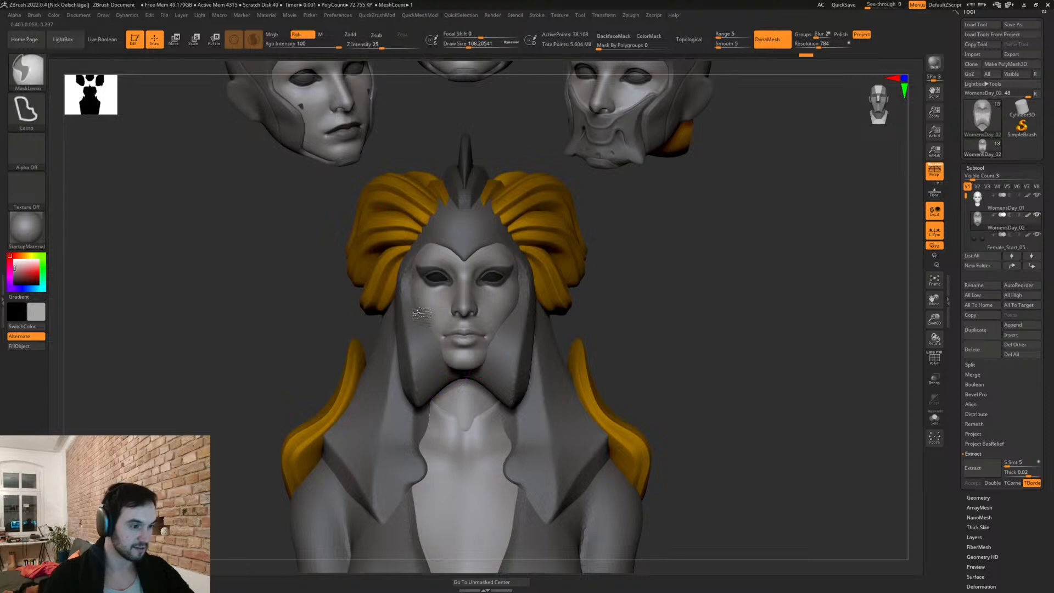
pyautogui.moveTo(440, 416)
pyautogui.keyDown('ctrl'); pyautogui.mouseDown()
pyautogui.moveTo(451, 336)
pyautogui.moveTo(437, 302)
pyautogui.mouseUp(); pyautogui.keyUp('ctrl')
pyautogui.keyDown('ctrl'); pyautogui.click(609, 327); pyautogui.keyUp('ctrl')
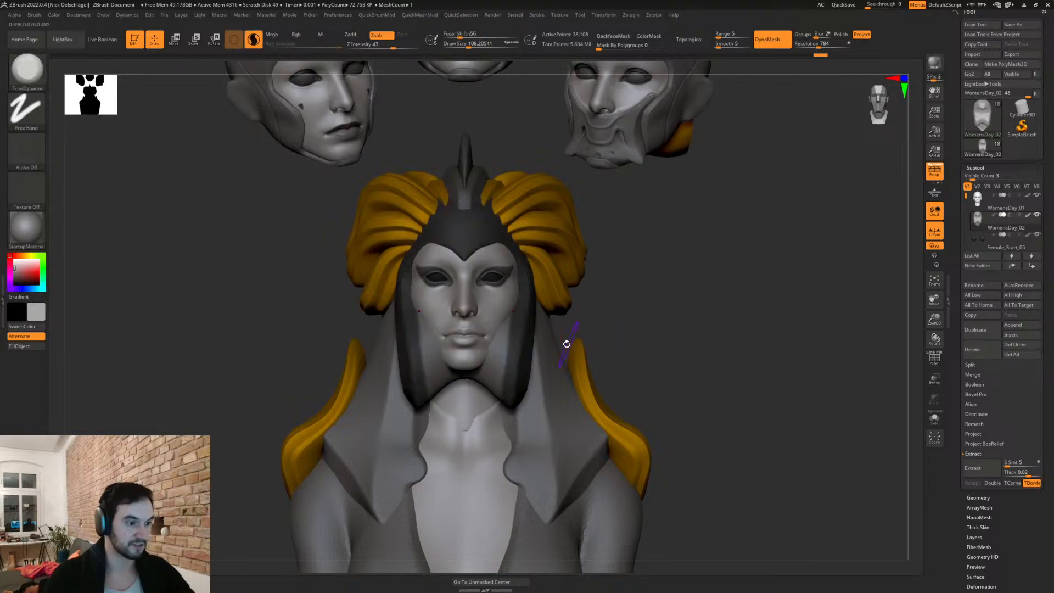
# Step: Push the unmasked inner cheek areas back behind the face with the Move brush at size 317.9, and clear the mask
pyautogui.moveTo(439, 356)
pyautogui.mouseDown()
pyautogui.moveTo(411, 336)
pyautogui.moveTo(430, 351)
pyautogui.moveTo(415, 360)
pyautogui.mouseUp()
pyautogui.hotkey('ctrl', 'z')
pyautogui.press('b')
pyautogui.press('m')
pyautogui.press('v')
pyautogui.moveTo(570, 348); pyautogui.dragTo(487, 343, button='right')
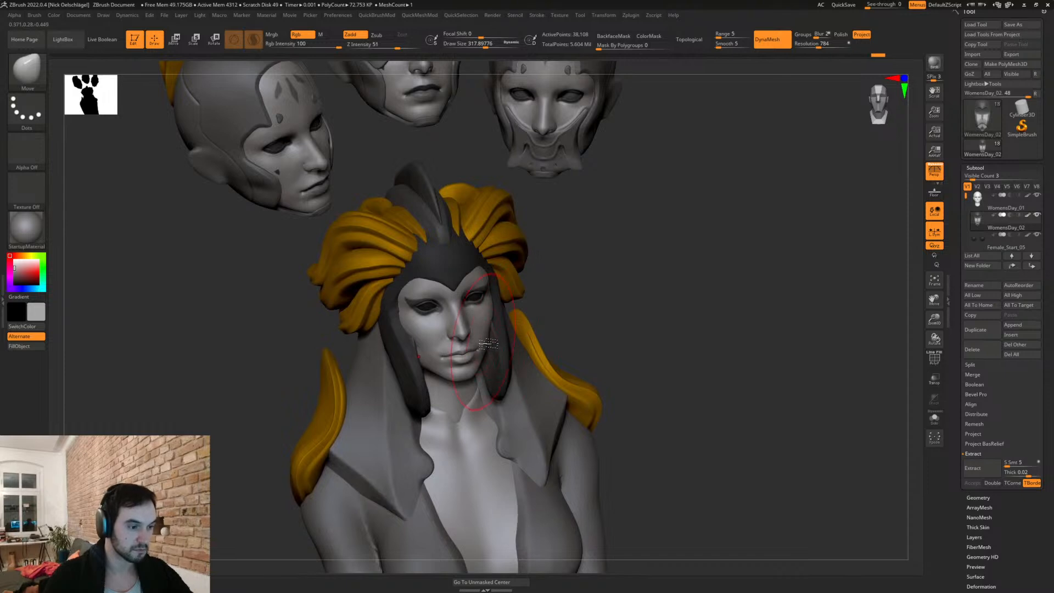
pyautogui.keyDown('ctrl'); pyautogui.moveTo(580, 339); pyautogui.dragTo(566, 319); pyautogui.keyUp('ctrl')
# Step: Pull the cheek guards' tips downward and inward below the chin with the Move brush at size 445
pyautogui.press('s')
pyautogui.moveTo(567, 350); pyautogui.dragTo(540, 348, button='right')
pyautogui.moveTo(501, 345); pyautogui.dragTo(513, 323)
pyautogui.moveTo(579, 315); pyautogui.dragTo(639, 318, button='right')
pyautogui.moveTo(508, 393); pyautogui.dragTo(486, 403)
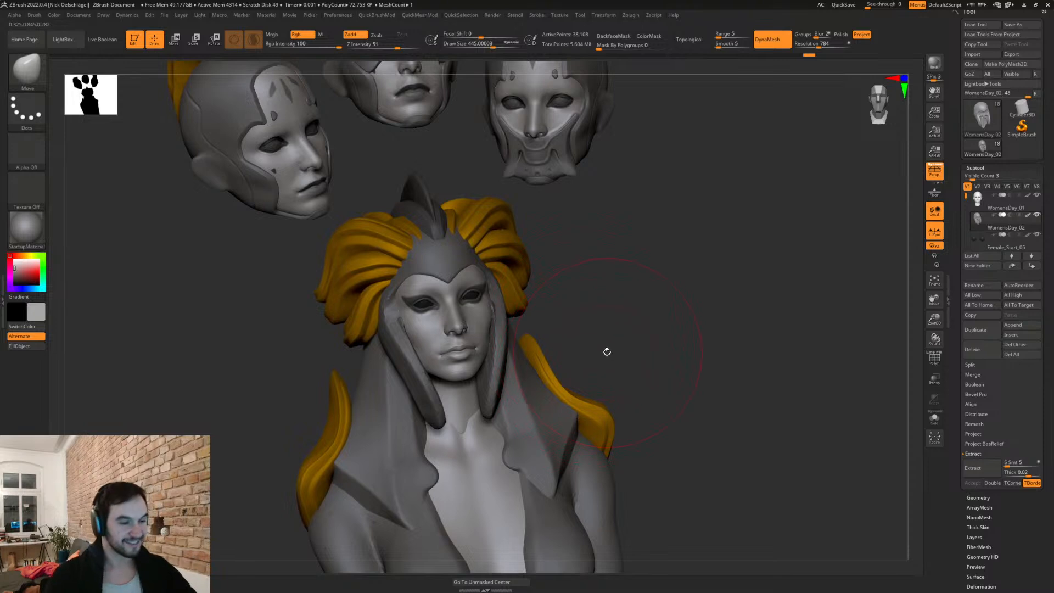
pyautogui.moveTo(601, 332); pyautogui.dragTo(626, 332)
pyautogui.moveTo(496, 391); pyautogui.dragTo(482, 413)
# Step: Stretch the cheek guards into long hanging strands reaching the upper chest with the Move brush at size 468.26
pyautogui.moveTo(588, 370); pyautogui.dragTo(451, 374)
pyautogui.moveTo(526, 418)
pyautogui.mouseDown()
pyautogui.moveTo(541, 415)
pyautogui.moveTo(498, 437)
pyautogui.mouseUp()
pyautogui.press('s')
pyautogui.moveTo(514, 449); pyautogui.dragTo(508, 449)
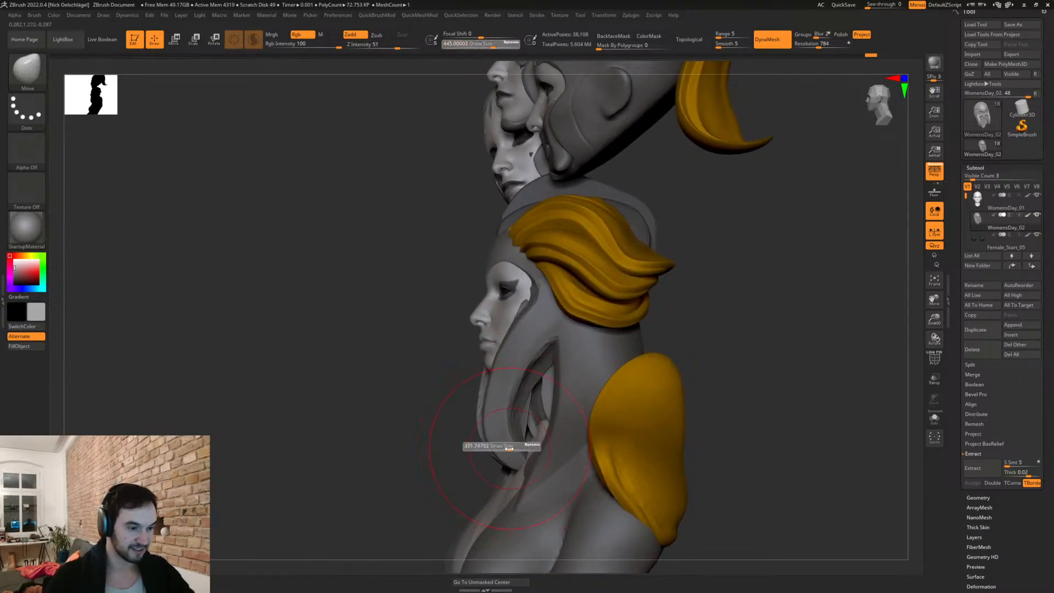
pyautogui.moveTo(448, 481); pyautogui.dragTo(523, 405)
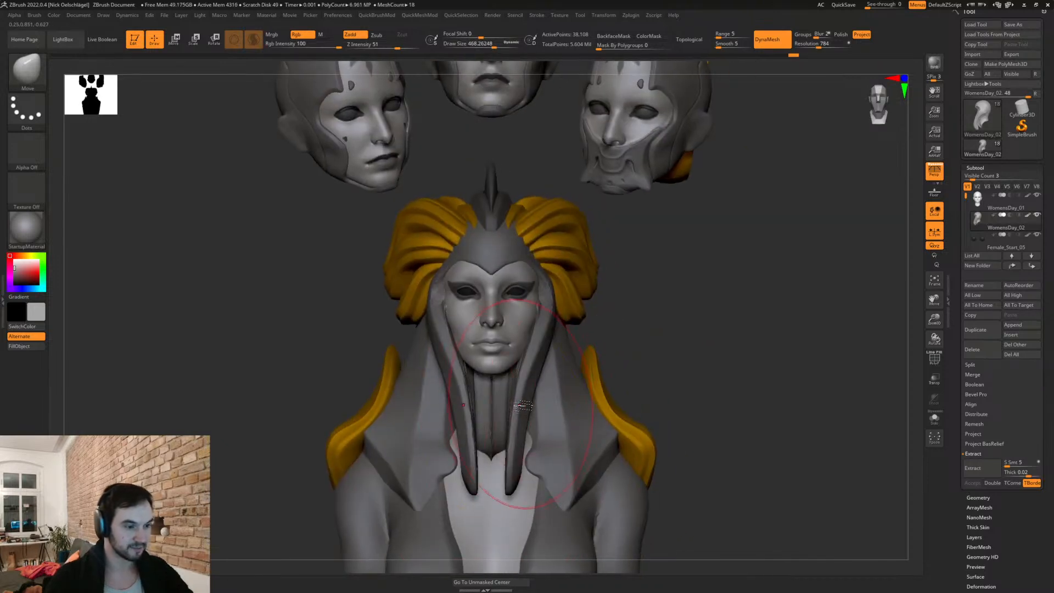
pyautogui.moveTo(607, 327); pyautogui.dragTo(505, 439)
# Step: Smooth the hanging strands and cheek edges at size 149.12, and undo the last Move adjustment
pyautogui.press('shift')
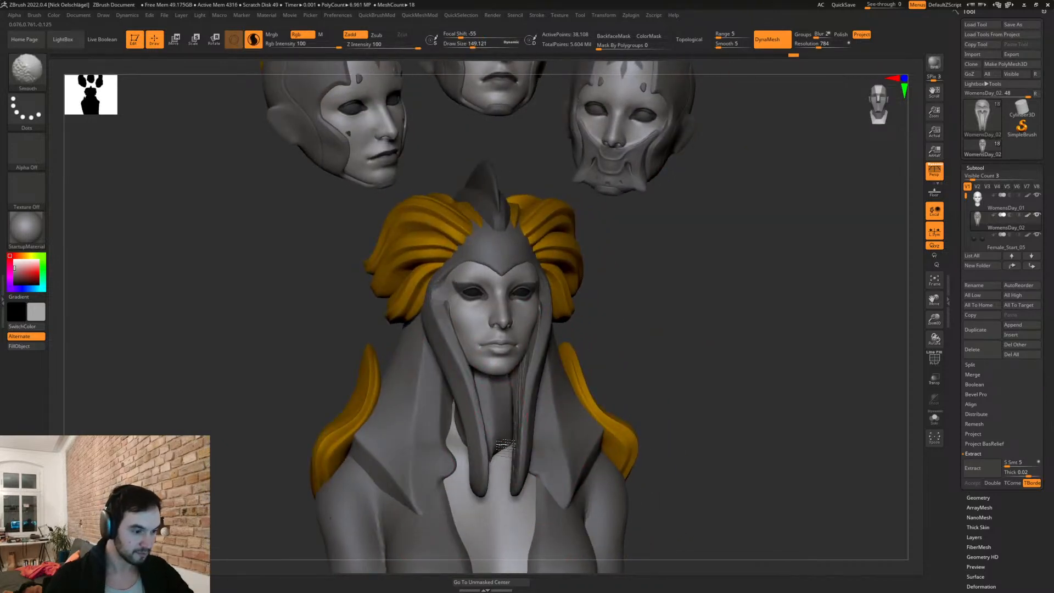
pyautogui.moveTo(614, 322); pyautogui.dragTo(530, 334)
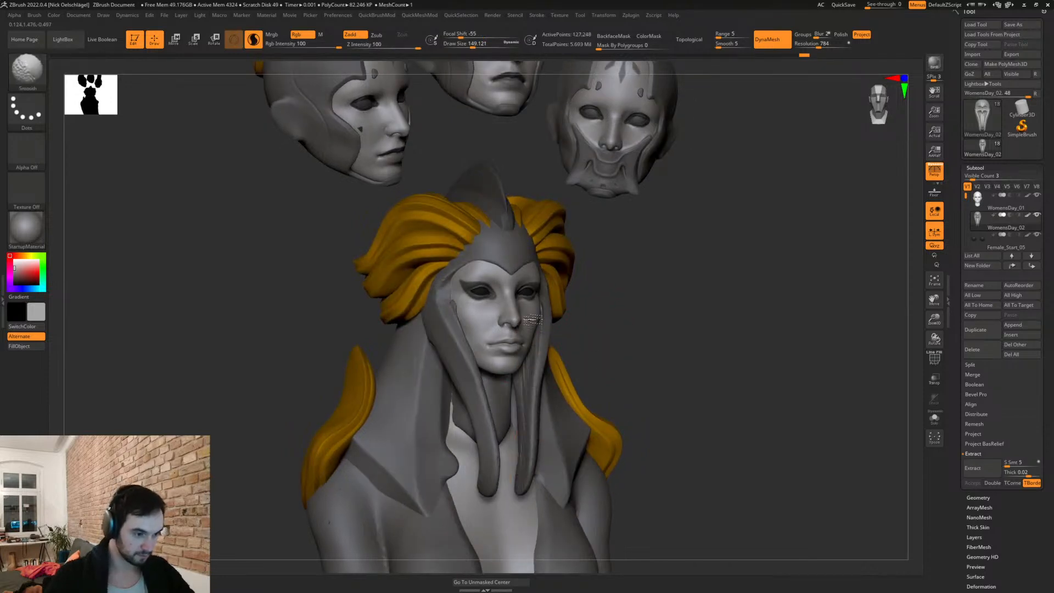
pyautogui.keyDown('shift'); pyautogui.moveTo(528, 461); pyautogui.dragTo(526, 464); pyautogui.keyUp('shift')
pyautogui.moveTo(535, 316)
pyautogui.keyDown('shift'); pyautogui.mouseDown()
pyautogui.moveTo(526, 358)
pyautogui.moveTo(545, 324)
pyautogui.mouseUp(); pyautogui.keyUp('shift')
pyautogui.moveTo(628, 320); pyautogui.dragTo(555, 326)
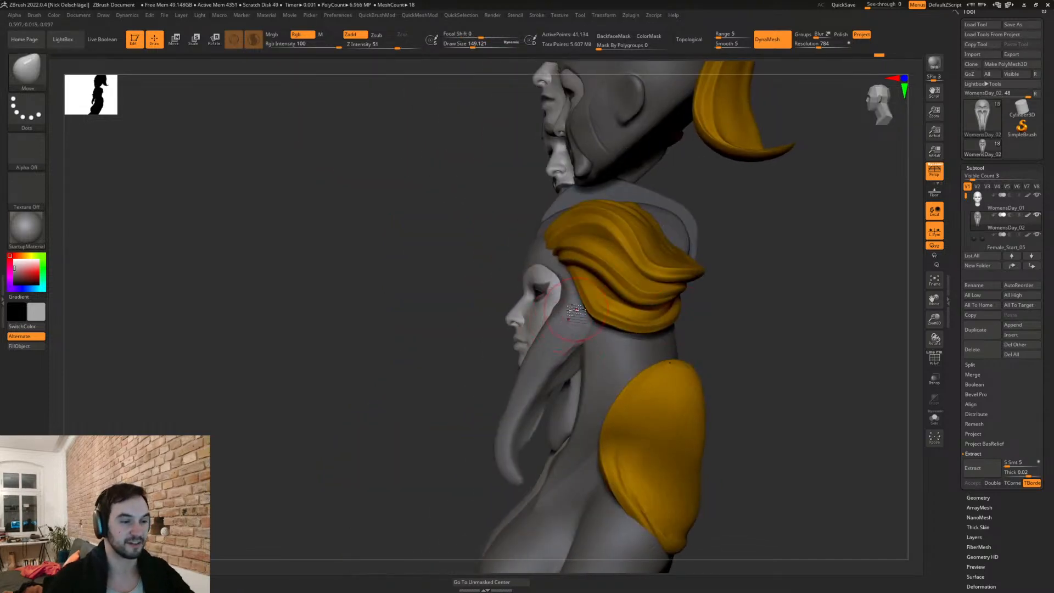
pyautogui.hotkey('ctrl', 'z')
pyautogui.moveTo(480, 332); pyautogui.dragTo(551, 325)
pyautogui.moveTo(687, 301); pyautogui.dragTo(714, 305)
# Step: Flatten the temple sides and front faces of the hanging strands with TrimDynamic at size 149.12, smoothing between strokes
pyautogui.press('b')
pyautogui.press('t')
pyautogui.press('d')
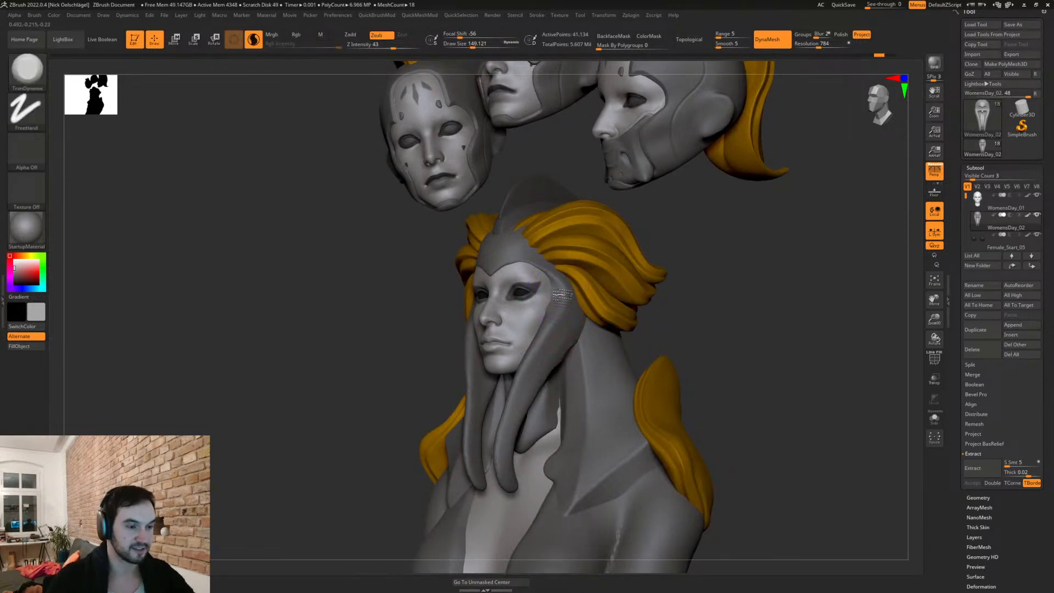
pyautogui.moveTo(531, 296); pyautogui.dragTo(525, 331)
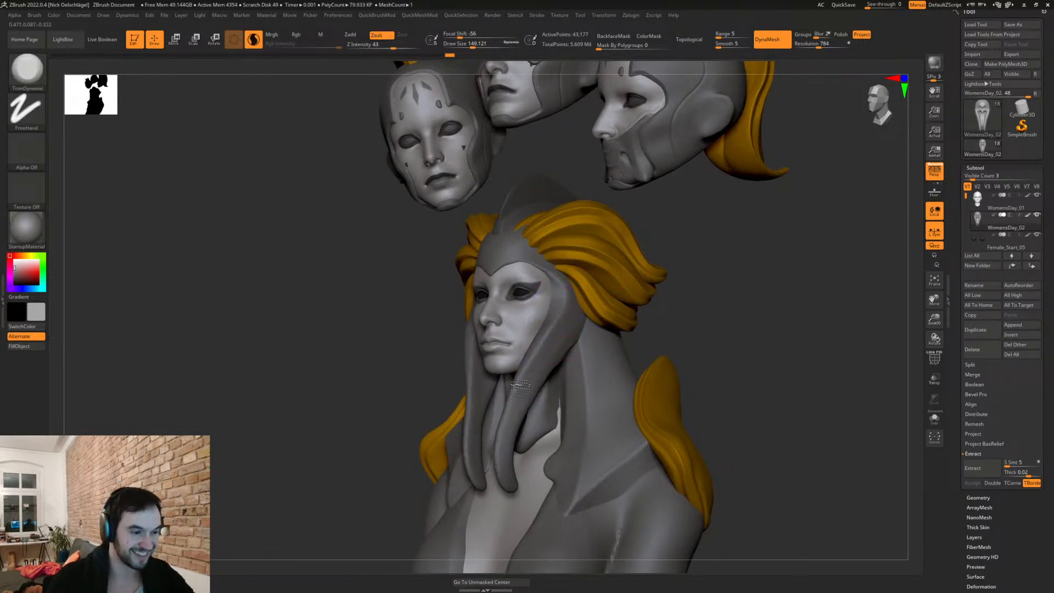
pyautogui.keyDown('shift'); pyautogui.moveTo(525, 420); pyautogui.dragTo(537, 335); pyautogui.keyUp('shift')
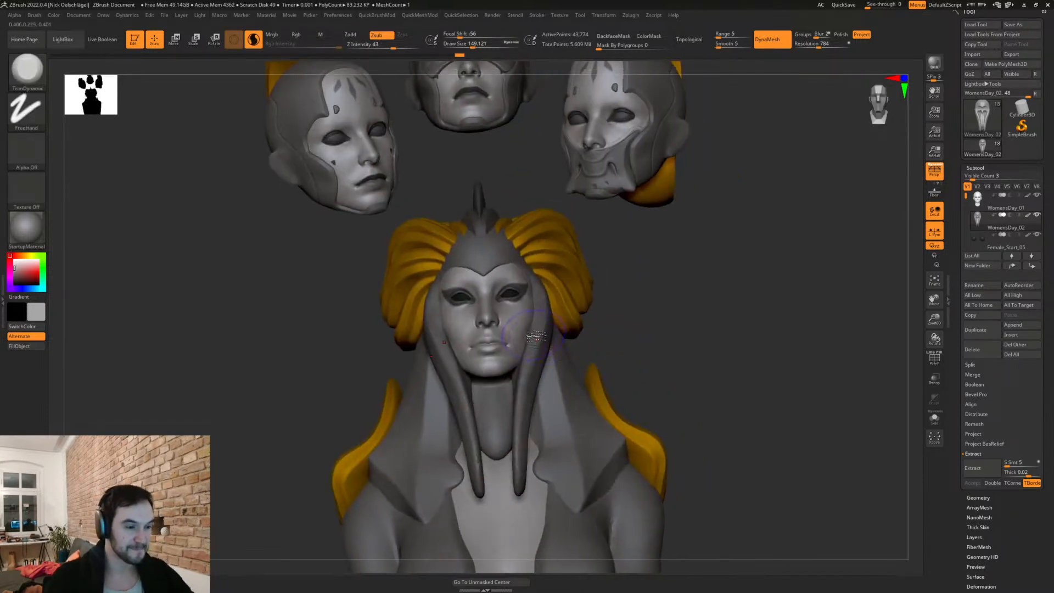
pyautogui.moveTo(526, 393); pyautogui.dragTo(521, 468)
pyautogui.moveTo(639, 325); pyautogui.dragTo(529, 341)
pyautogui.moveTo(491, 443); pyautogui.dragTo(533, 353)
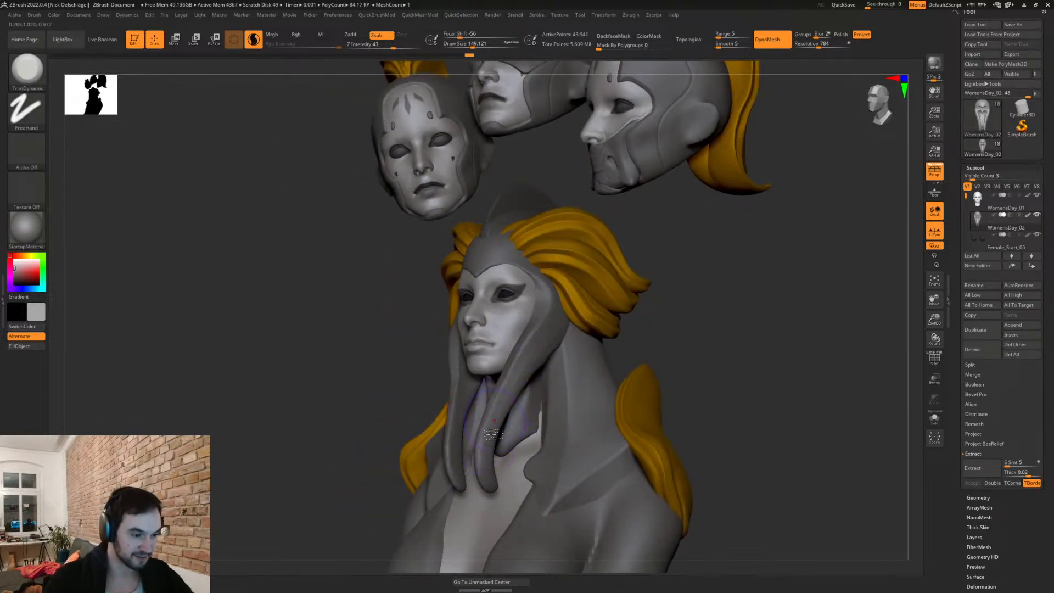
# Step: Reshape the strands' profile below the jaw with the Move brush at sizes 149.12 and 201.75
pyautogui.moveTo(641, 321)
pyautogui.mouseDown()
pyautogui.moveTo(595, 324)
pyautogui.moveTo(494, 460)
pyautogui.moveTo(609, 374)
pyautogui.mouseUp()
pyautogui.press('b')
pyautogui.press('m')
pyautogui.press('v')
pyautogui.moveTo(516, 385); pyautogui.dragTo(520, 378)
pyautogui.moveTo(780, 352); pyautogui.dragTo(735, 350)
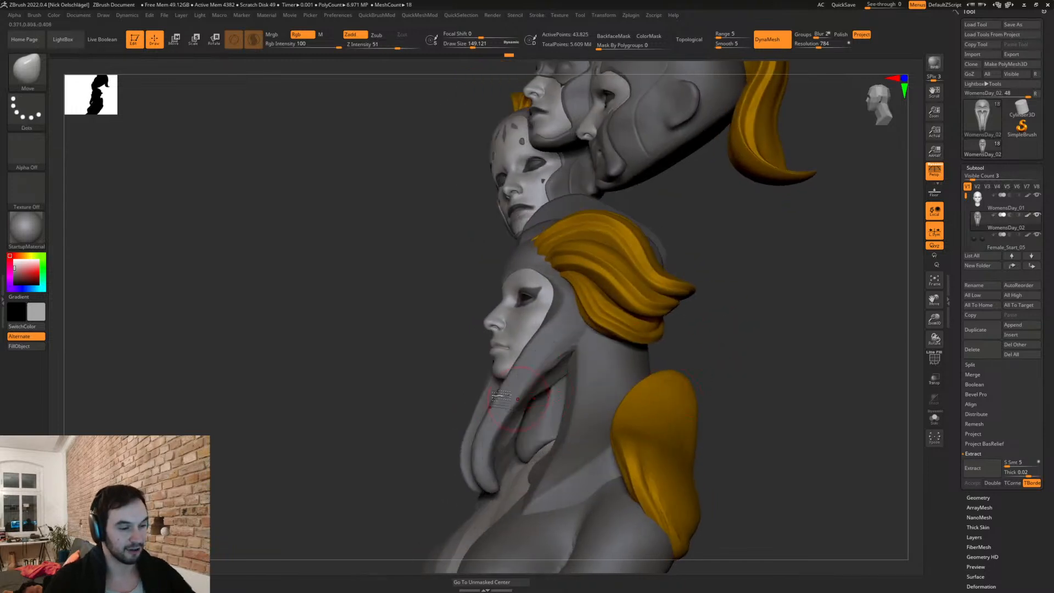
pyautogui.moveTo(696, 348)
pyautogui.mouseDown()
pyautogui.moveTo(706, 353)
pyautogui.moveTo(693, 356)
pyautogui.moveTo(685, 324)
pyautogui.moveTo(604, 308)
pyautogui.mouseUp()
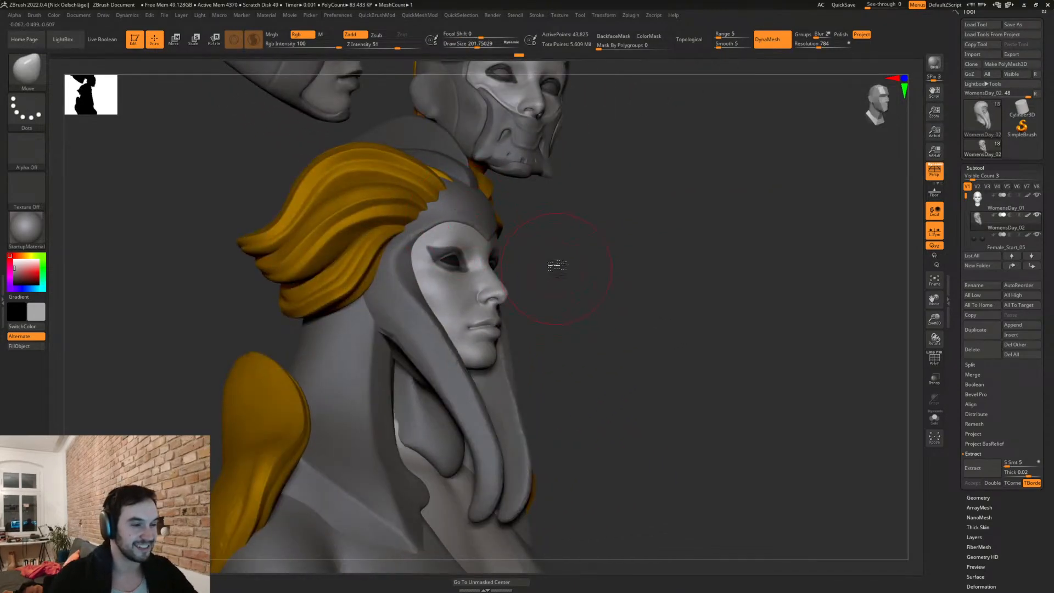
pyautogui.moveTo(553, 265); pyautogui.dragTo(544, 267)
# Step: Sharpen the planes around the face opening's temple and cheek edge with TrimDynamic at size 80.22
pyautogui.press('s')
pyautogui.moveTo(486, 239); pyautogui.dragTo(473, 239)
pyautogui.keyDown('alt'); pyautogui.moveTo(565, 245); pyautogui.dragTo(569, 286); pyautogui.keyUp('alt')
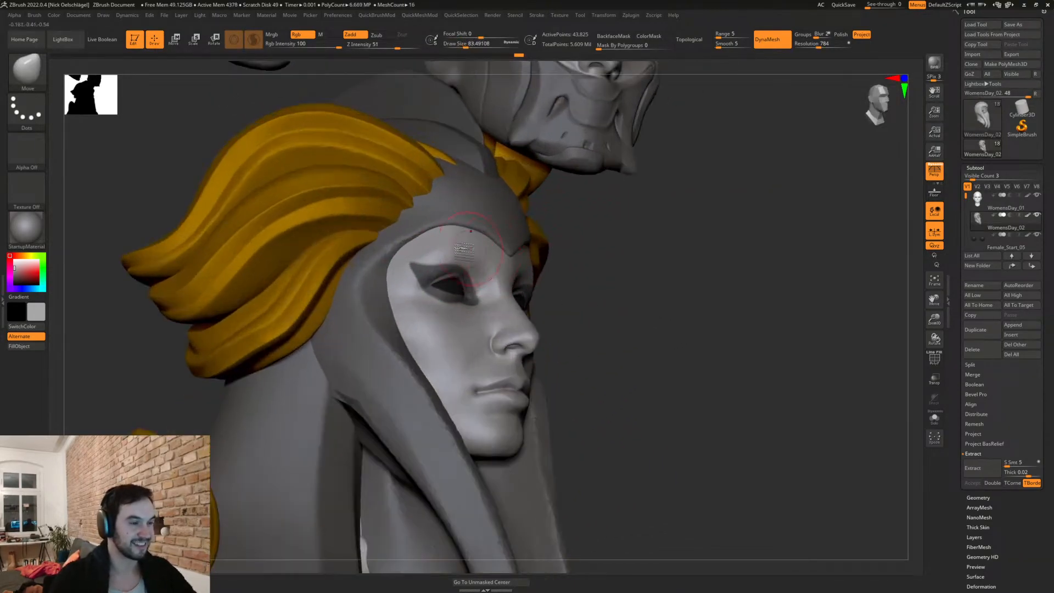
pyautogui.press('b')
pyautogui.press('t')
pyautogui.press('d')
pyautogui.moveTo(389, 262)
pyautogui.mouseDown()
pyautogui.moveTo(447, 227)
pyautogui.moveTo(500, 242)
pyautogui.moveTo(529, 272)
pyautogui.mouseUp()
pyautogui.moveTo(591, 325); pyautogui.dragTo(399, 267)
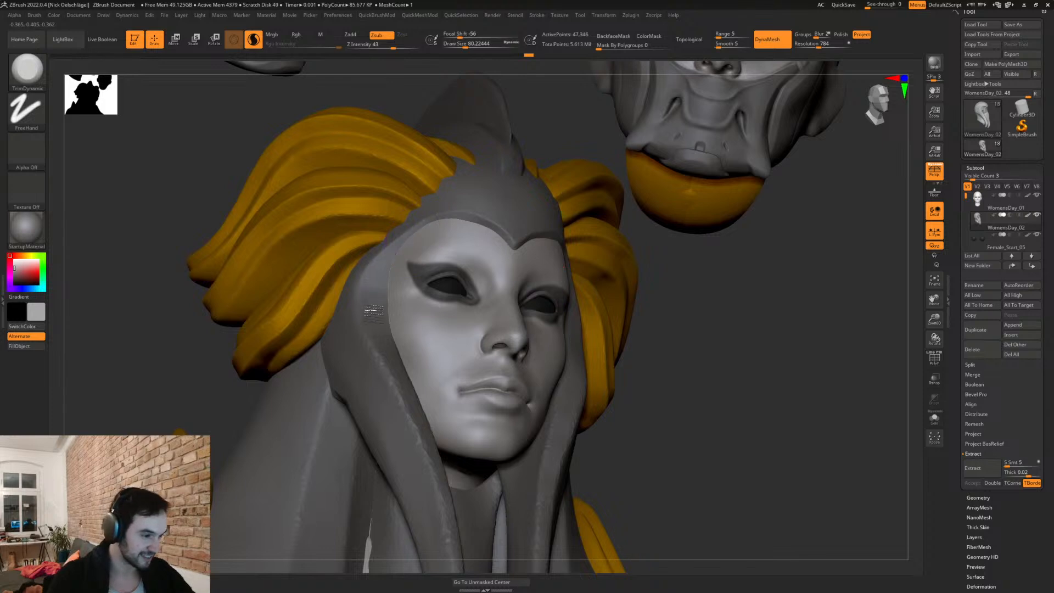
pyautogui.moveTo(409, 391); pyautogui.dragTo(365, 269)
# Step: Plane the front faces and edges of the long hanging strands down to their tips with TrimDynamic at size 80.22
pyautogui.moveTo(681, 384)
pyautogui.keyDown('alt'); pyautogui.mouseDown()
pyautogui.moveTo(658, 255)
pyautogui.moveTo(636, 269)
pyautogui.moveTo(497, 208)
pyautogui.moveTo(505, 230)
pyautogui.moveTo(487, 253)
pyautogui.mouseUp(); pyautogui.keyUp('alt')
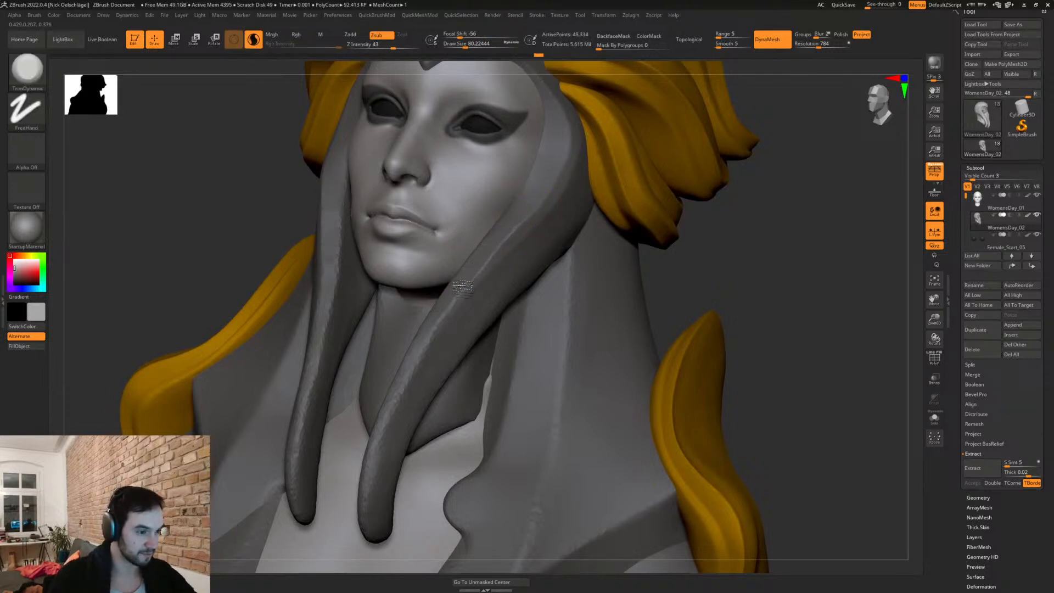
pyautogui.moveTo(437, 320)
pyautogui.mouseDown()
pyautogui.moveTo(343, 494)
pyautogui.moveTo(412, 377)
pyautogui.moveTo(383, 436)
pyautogui.mouseUp()
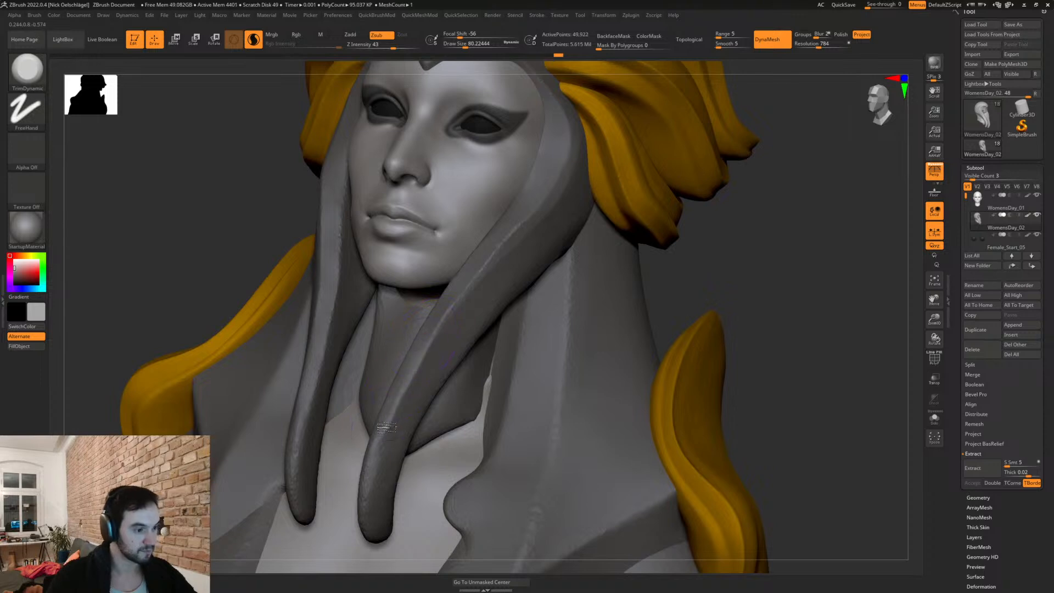
pyautogui.moveTo(410, 429); pyautogui.dragTo(443, 372)
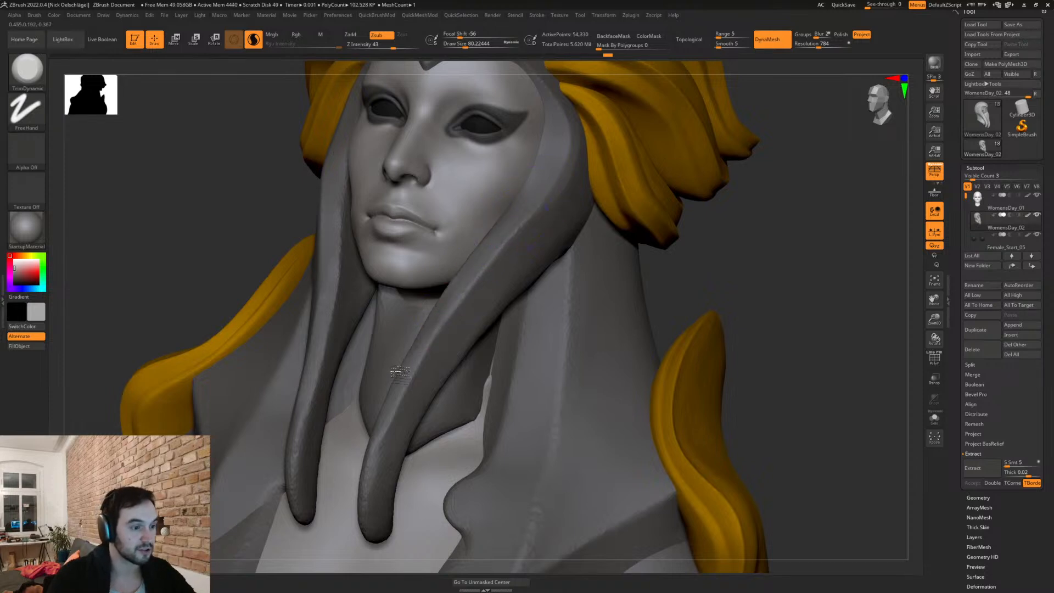
pyautogui.moveTo(773, 255)
pyautogui.mouseDown()
pyautogui.moveTo(764, 247)
pyautogui.moveTo(775, 242)
pyautogui.mouseUp()
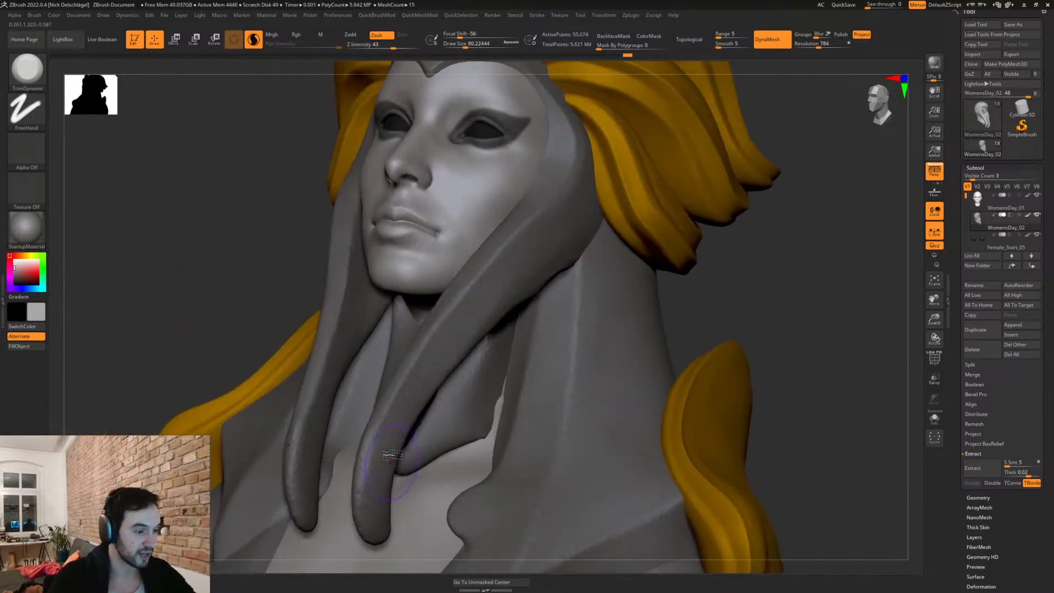
pyautogui.moveTo(407, 404); pyautogui.dragTo(428, 398, button='right')
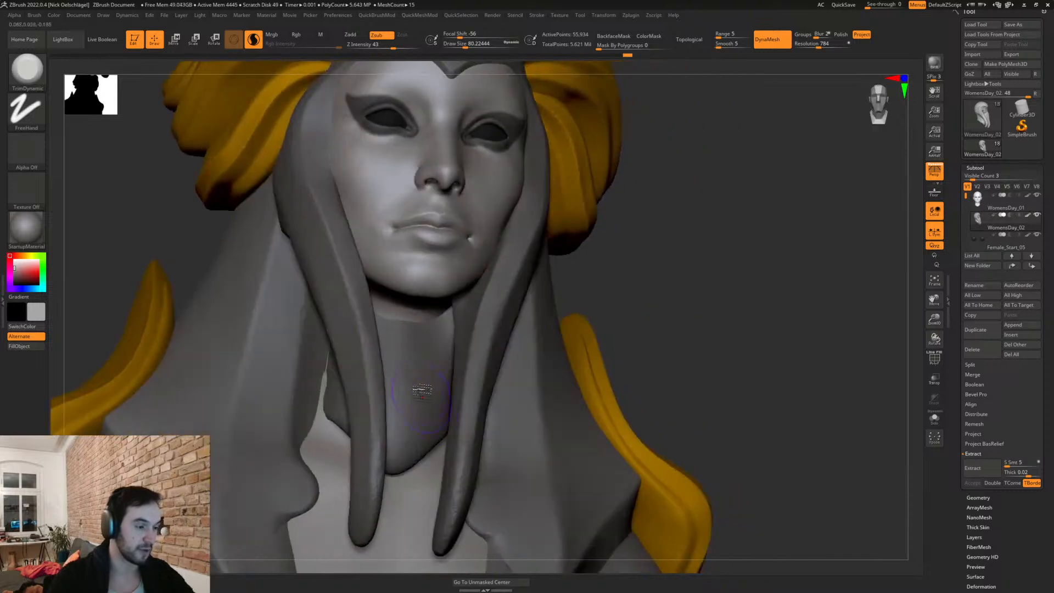
# Step: Plane the lower ends of the hanging strands with TrimDynamic and adjust their shape with the Move brush at size 460.44
pyautogui.moveTo(470, 454)
pyautogui.mouseDown()
pyautogui.moveTo(465, 488)
pyautogui.moveTo(487, 484)
pyautogui.mouseUp()
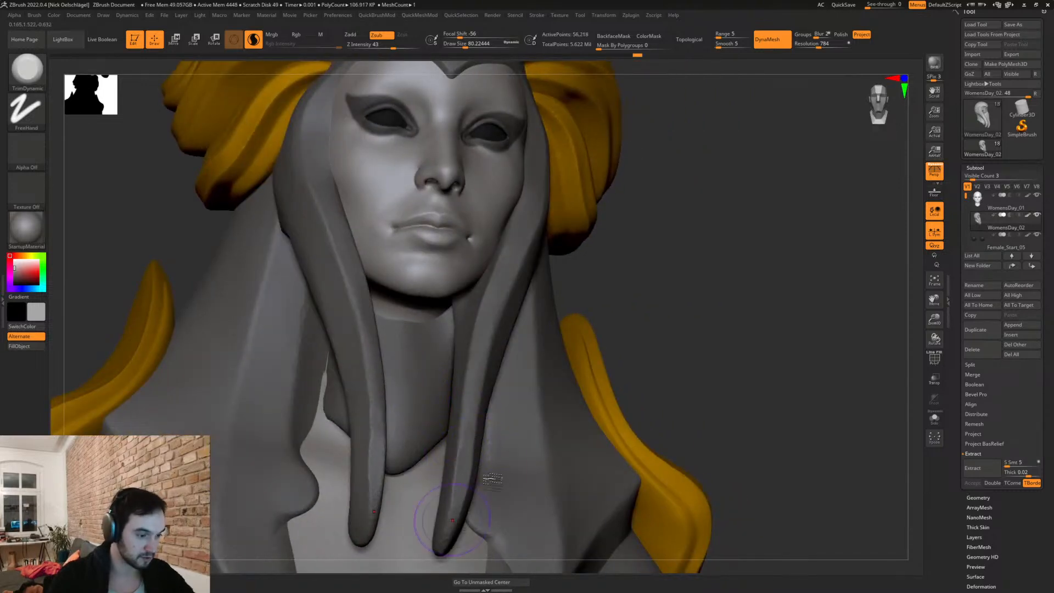
pyautogui.moveTo(650, 335)
pyautogui.keyDown('ctrl'); pyautogui.mouseDown(button='right')
pyautogui.moveTo(699, 229)
pyautogui.moveTo(656, 329)
pyautogui.moveTo(587, 286)
pyautogui.moveTo(604, 313)
pyautogui.mouseUp(button='right'); pyautogui.keyUp('ctrl')
pyautogui.press('b')
pyautogui.press('m')
pyautogui.press('v')
pyautogui.press('s')
pyautogui.moveTo(490, 381); pyautogui.dragTo(483, 404)
# Step: Isolate the helmet layer and cut away the leftover tongue of geometry hanging between the two strands
pyautogui.click(941, 416)
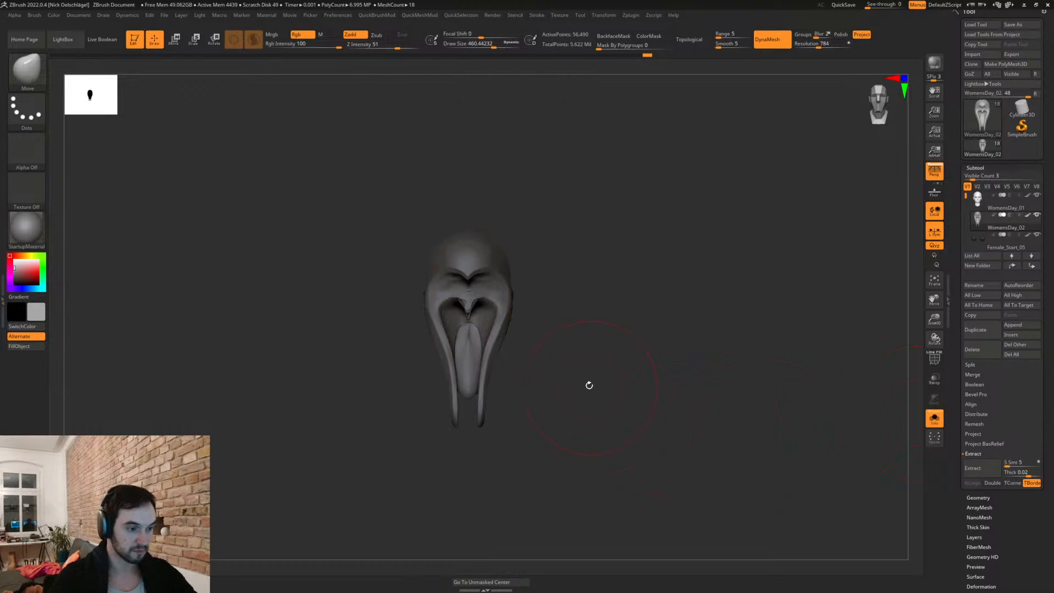
pyautogui.moveTo(590, 386); pyautogui.dragTo(635, 395)
pyautogui.moveTo(453, 402)
pyautogui.keyDown('ctrl'); pyautogui.keyDown('shift'); pyautogui.mouseDown()
pyautogui.moveTo(439, 336)
pyautogui.moveTo(354, 351)
pyautogui.moveTo(367, 396)
pyautogui.mouseUp(); pyautogui.keyUp('shift'); pyautogui.keyUp('ctrl')
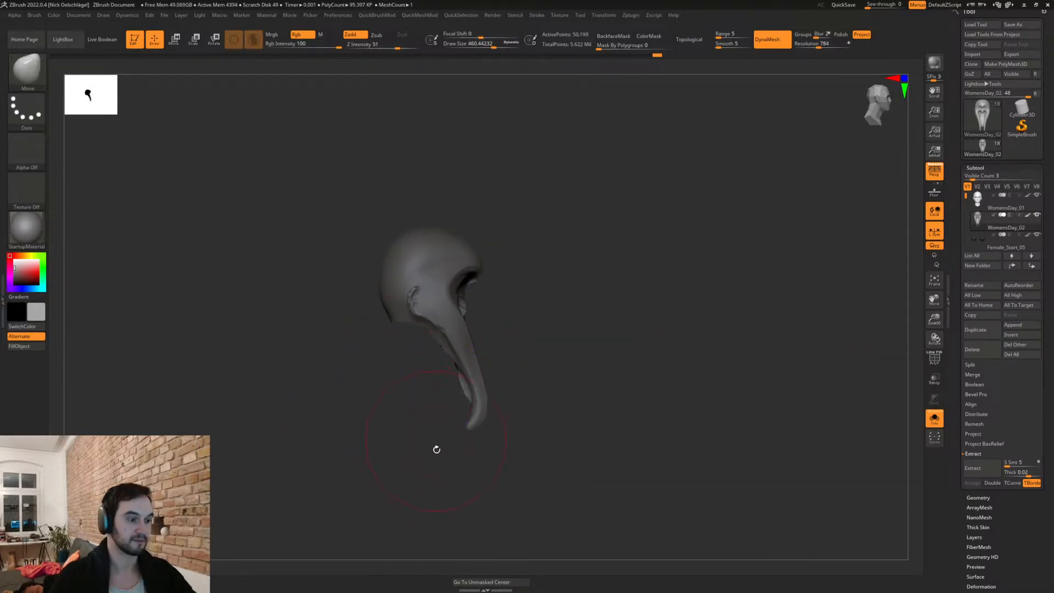
pyautogui.hotkey('alt', 'q')
pyautogui.moveTo(576, 369); pyautogui.dragTo(519, 358)
# Step: Smooth the ragged remains inside the helmet's face opening at brush size 136.15 and bring back the full bust
pyautogui.press('s')
pyautogui.moveTo(451, 300); pyautogui.dragTo(428, 301)
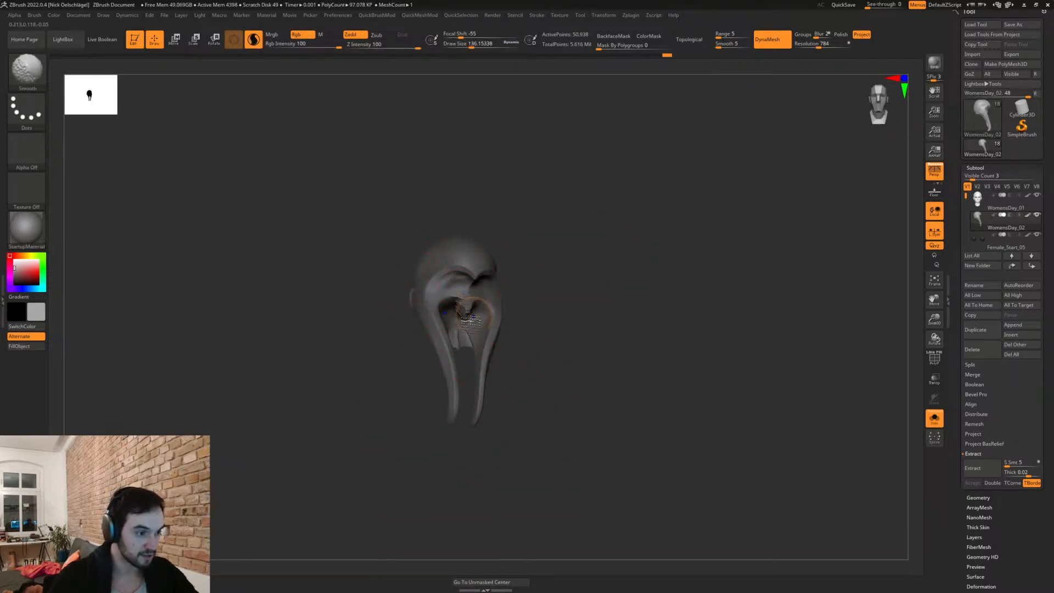
pyautogui.moveTo(545, 329); pyautogui.dragTo(526, 285)
pyautogui.moveTo(472, 324)
pyautogui.keyDown('shift'); pyautogui.mouseDown()
pyautogui.moveTo(461, 336)
pyautogui.moveTo(478, 355)
pyautogui.moveTo(473, 376)
pyautogui.mouseUp(); pyautogui.keyUp('shift')
pyautogui.moveTo(549, 357); pyautogui.dragTo(497, 354)
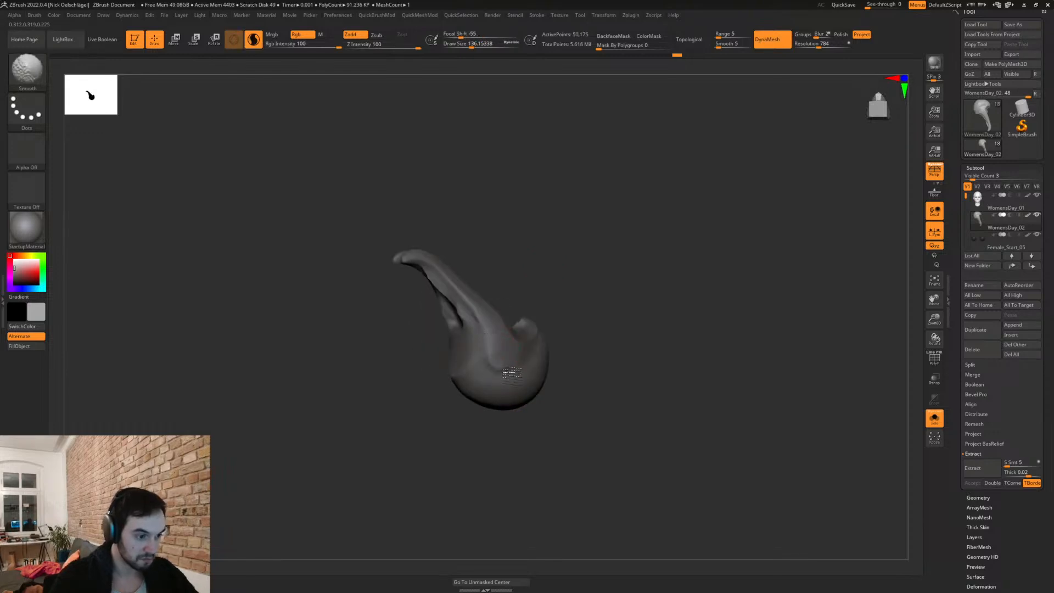
pyautogui.moveTo(581, 292)
pyautogui.mouseDown()
pyautogui.moveTo(597, 346)
pyautogui.moveTo(447, 295)
pyautogui.mouseUp()
pyautogui.press('shift')
pyautogui.click(934, 417)
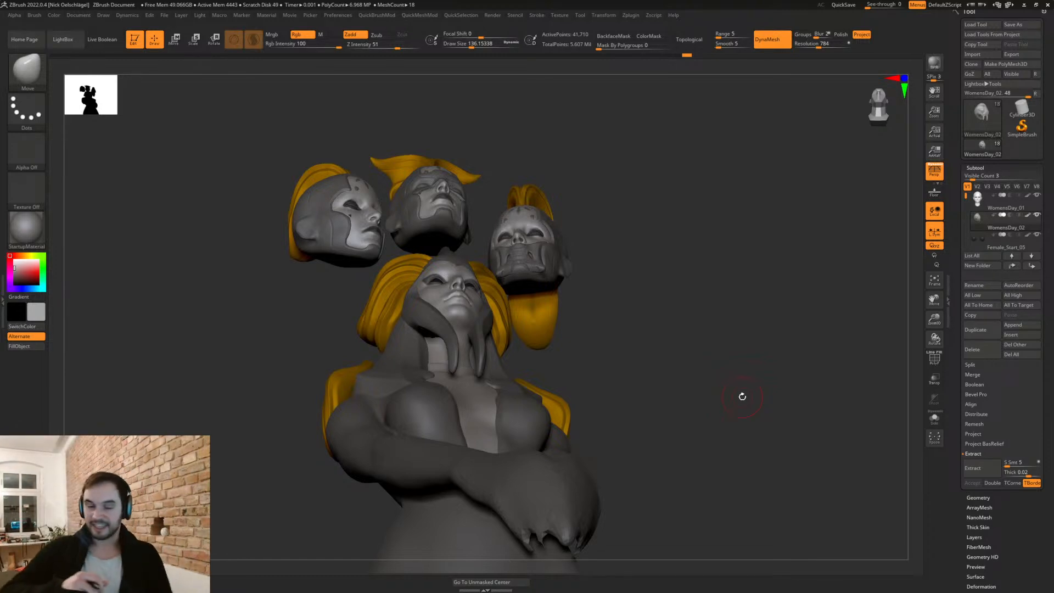
# Step: Flatten the helmet's side planes beside the cheek and jaw with TrimDynamic at size 86.82
pyautogui.moveTo(712, 316); pyautogui.dragTo(707, 400)
pyautogui.moveTo(658, 437)
pyautogui.keyDown('alt'); pyautogui.mouseDown()
pyautogui.moveTo(664, 346)
pyautogui.moveTo(726, 353)
pyautogui.moveTo(630, 372)
pyautogui.mouseUp(); pyautogui.keyUp('alt')
pyautogui.press('s')
pyautogui.press('b')
pyautogui.press('t')
pyautogui.press('d')
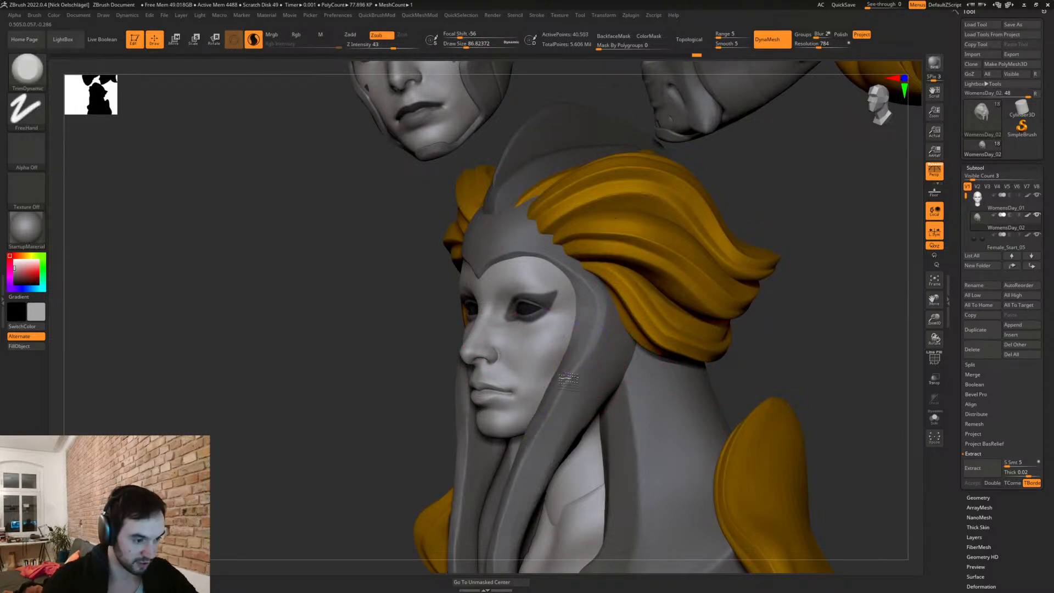
pyautogui.moveTo(551, 403); pyautogui.dragTo(561, 382, button='right')
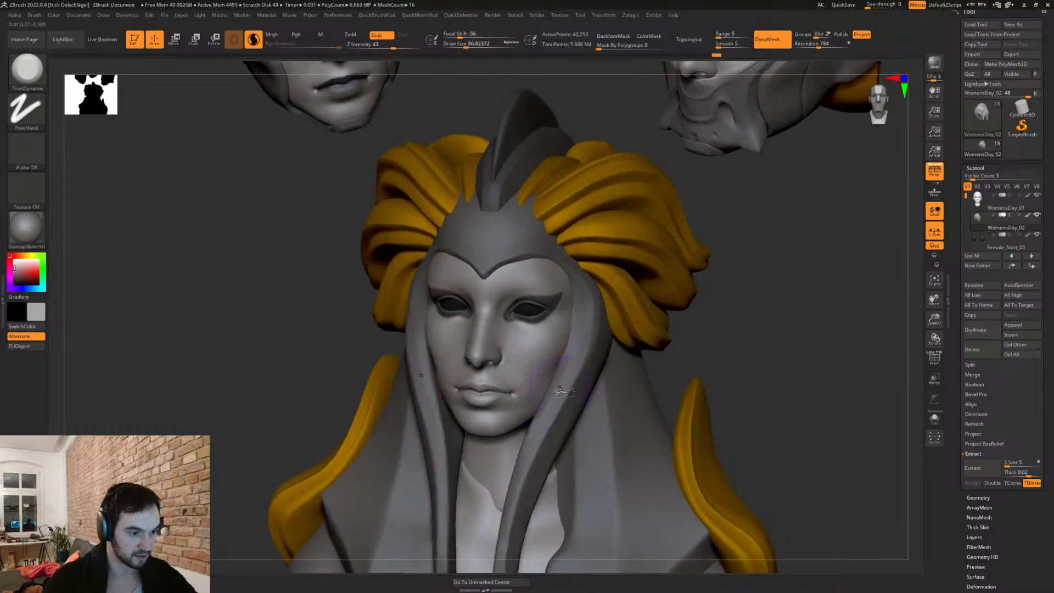
# Step: Examine the floating heads and the helmet's wireframe around the main face, with the brush size set to 32.71
pyautogui.keyDown('ctrl'); pyautogui.moveTo(802, 311); pyautogui.dragTo(786, 364, button='right'); pyautogui.keyUp('ctrl')
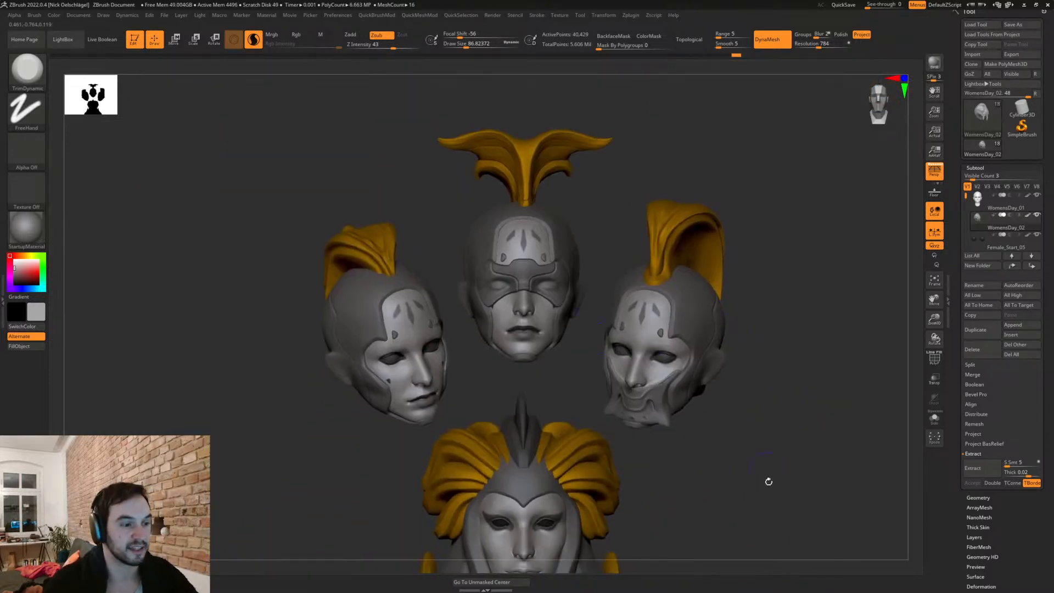
pyautogui.moveTo(764, 459); pyautogui.dragTo(547, 278, button='right')
pyautogui.keyDown('alt'); pyautogui.moveTo(770, 419); pyautogui.dragTo(765, 325, button='right'); pyautogui.keyUp('alt')
pyautogui.moveTo(695, 413)
pyautogui.keyDown('alt'); pyautogui.mouseDown(button='right')
pyautogui.moveTo(671, 396)
pyautogui.moveTo(707, 445)
pyautogui.mouseUp(button='right'); pyautogui.keyUp('alt')
pyautogui.press('s')
pyautogui.moveTo(518, 306); pyautogui.dragTo(500, 301)
pyautogui.hotkey('shift', 'f')
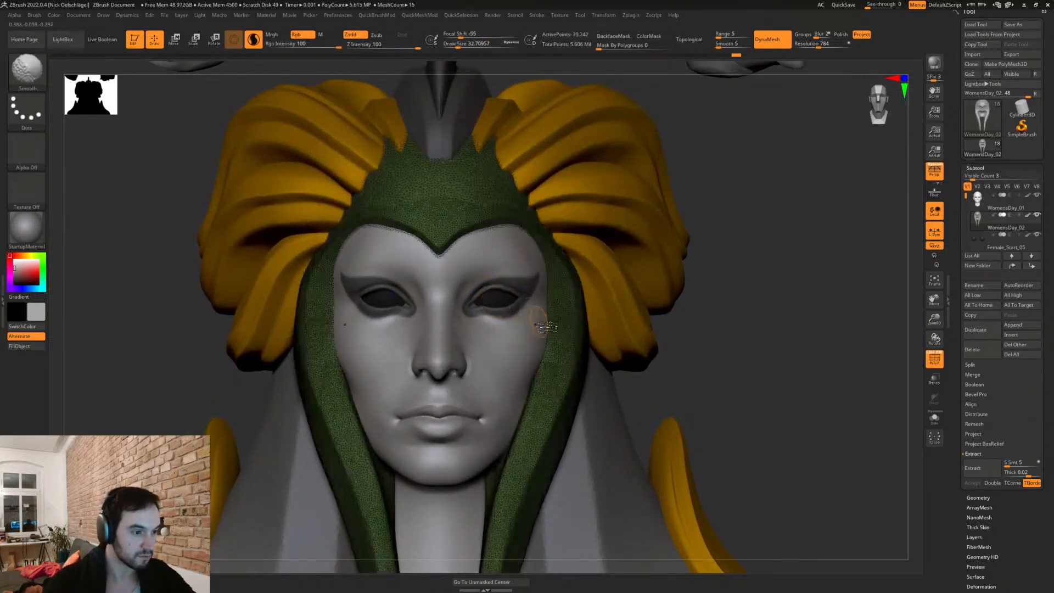
# Step: Select the main bust's eyes and recolour them a lighter grey with the wireframe hidden
pyautogui.keyDown('alt'); pyautogui.click(505, 299); pyautogui.keyUp('alt')
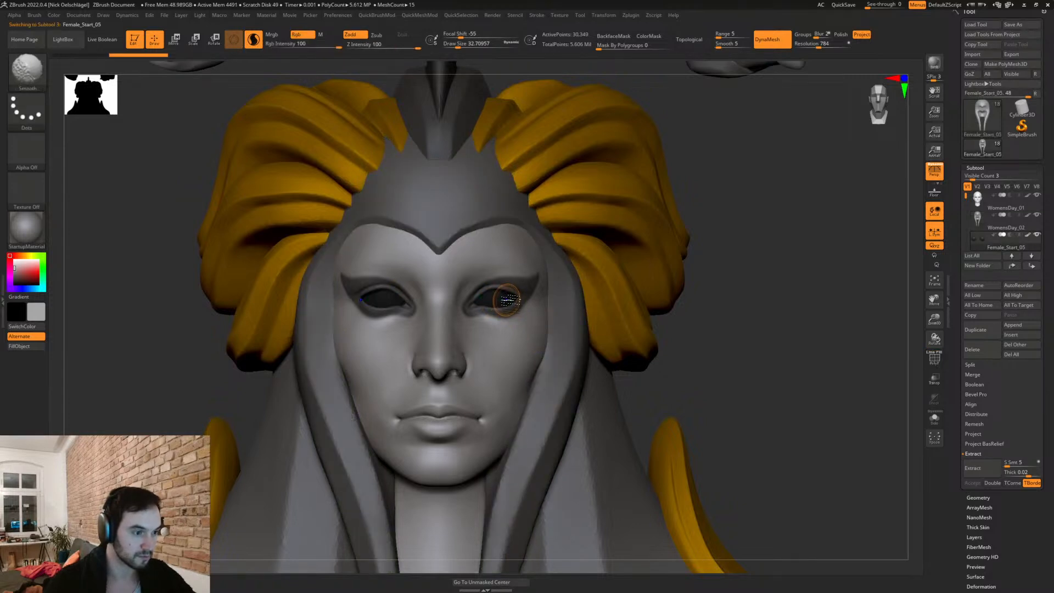
pyautogui.hotkey('shift', 'f')
pyautogui.keyDown('alt'); pyautogui.moveTo(747, 386); pyautogui.dragTo(713, 402); pyautogui.keyUp('alt')
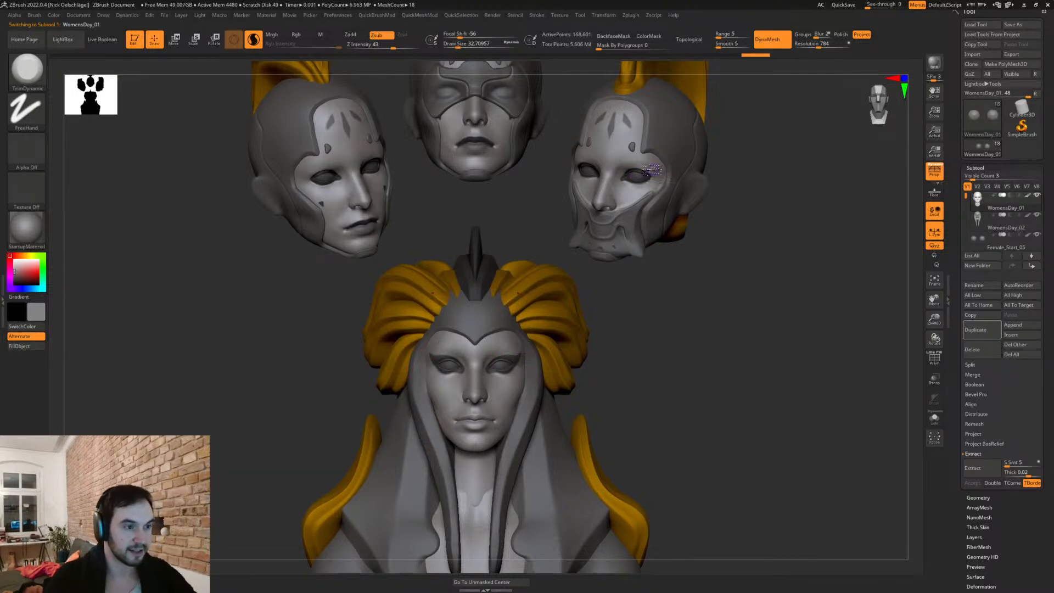
pyautogui.scroll(5, 712, 233)
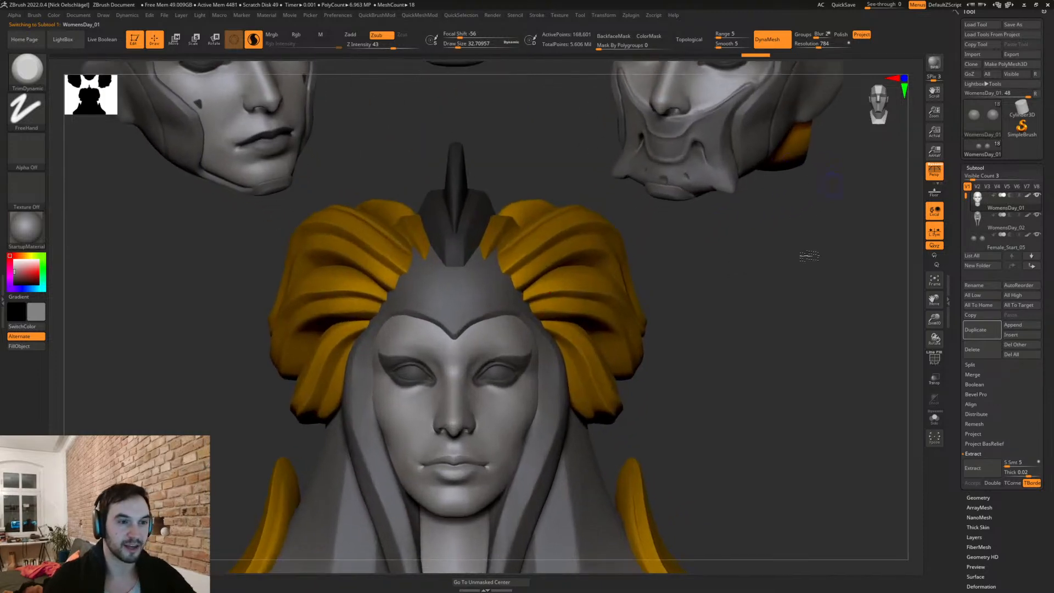
# Step: Pick a dark colour for the main face's eye makeup and switch to the Paint brush
pyautogui.press('c')
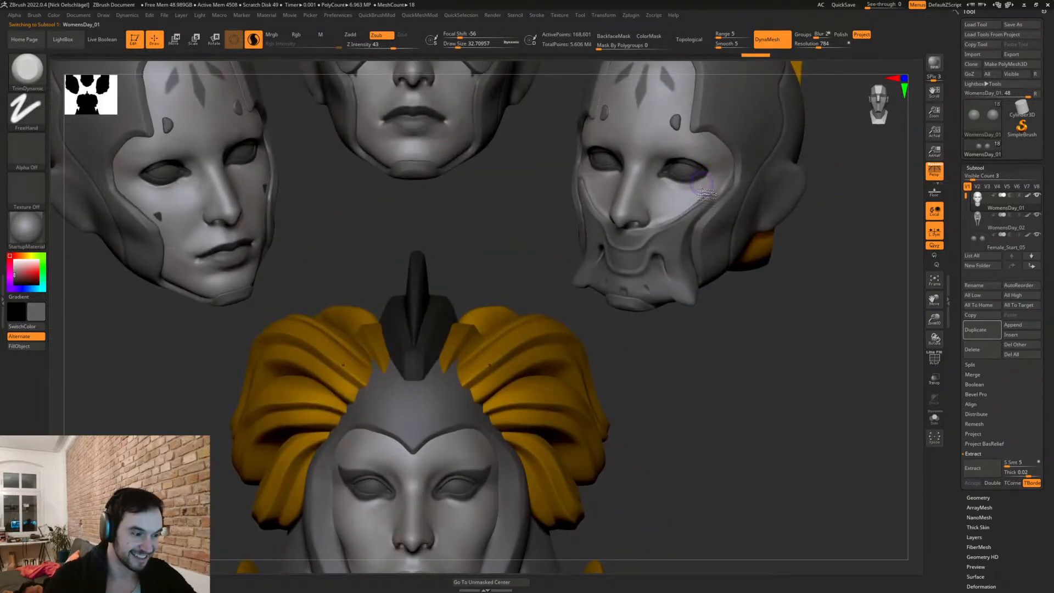
pyautogui.keyDown('alt'); pyautogui.moveTo(735, 397); pyautogui.dragTo(772, 269); pyautogui.keyUp('alt')
pyautogui.scroll(5, 763, 329)
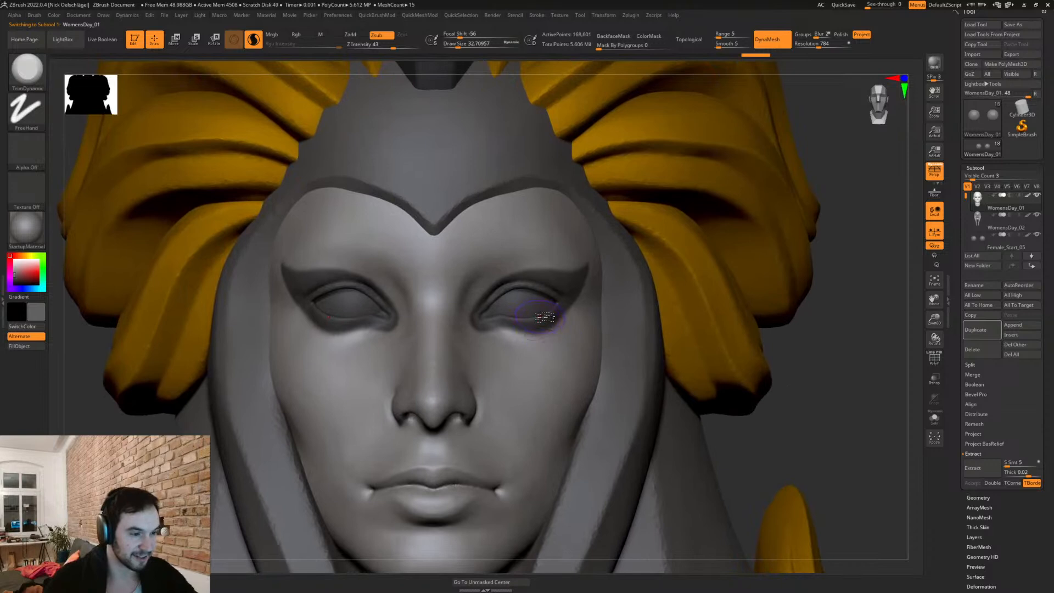
pyautogui.press('s')
pyautogui.moveTo(537, 314); pyautogui.dragTo(536, 314)
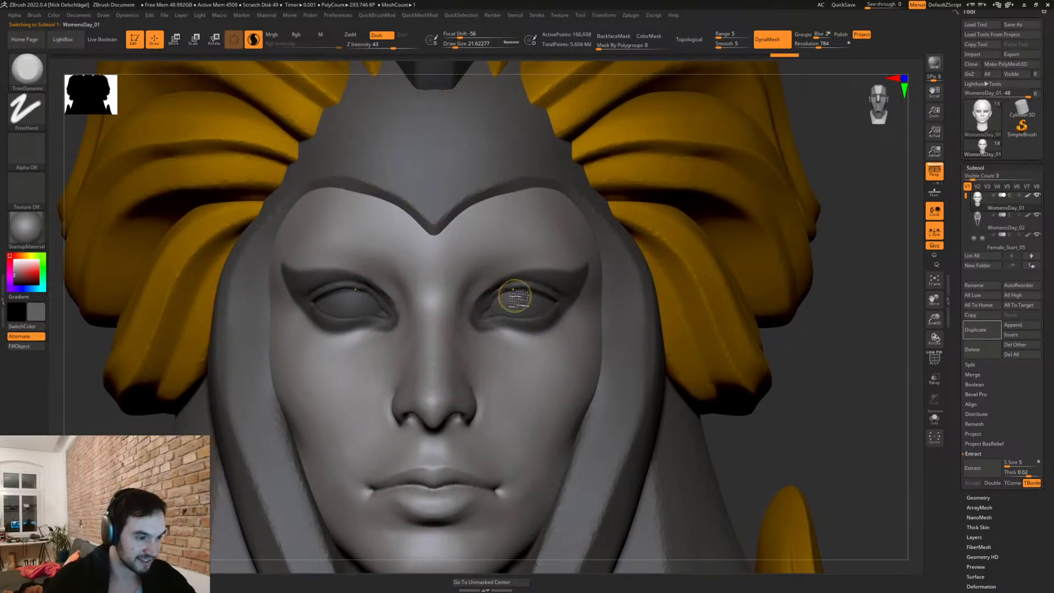
pyautogui.press('b')
pyautogui.press('p')
pyautogui.press('a')
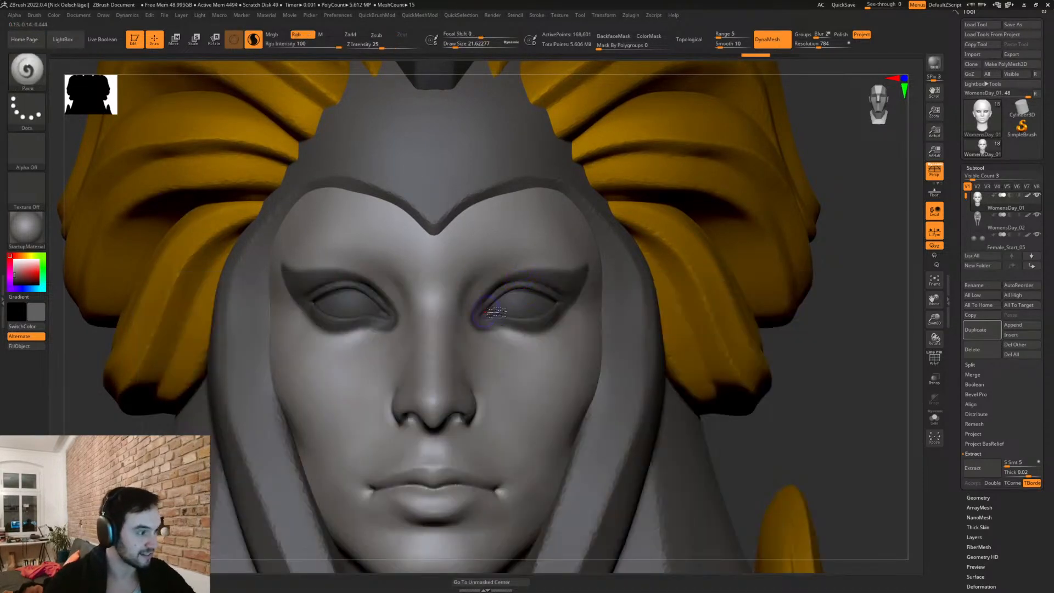
# Step: Repaint the eye makeup at size 12.91 as a tight dark outline, covering the winged outer corners with skin colour
pyautogui.press('s')
pyautogui.moveTo(499, 308); pyautogui.dragTo(493, 308)
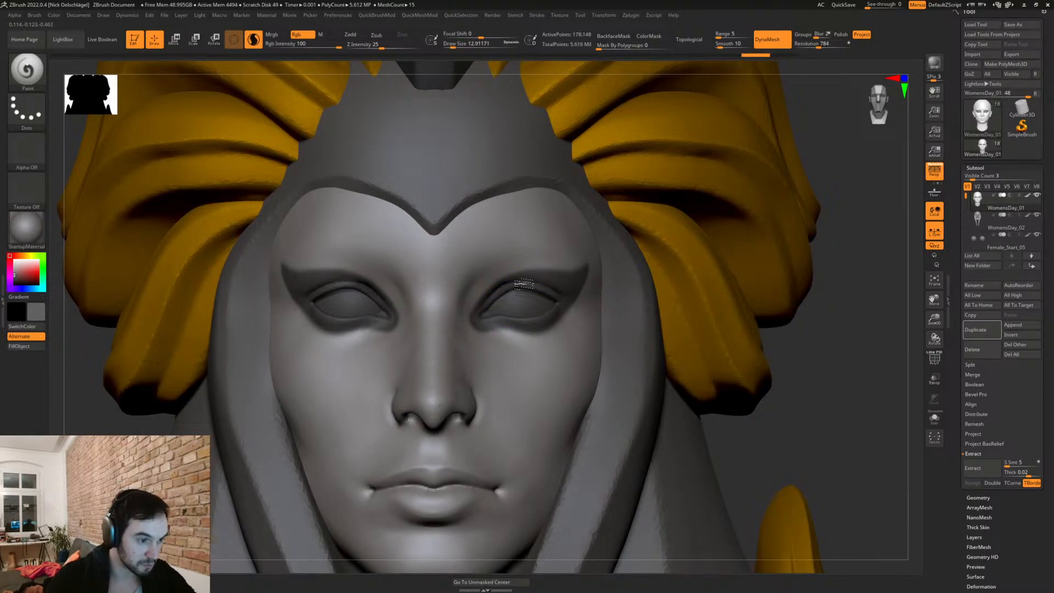
pyautogui.moveTo(560, 303)
pyautogui.mouseDown()
pyautogui.moveTo(555, 318)
pyautogui.moveTo(521, 327)
pyautogui.moveTo(488, 326)
pyautogui.moveTo(489, 307)
pyautogui.mouseUp()
pyautogui.moveTo(573, 306)
pyautogui.keyDown('alt'); pyautogui.mouseDown()
pyautogui.moveTo(574, 291)
pyautogui.moveTo(511, 275)
pyautogui.mouseUp(); pyautogui.keyUp('alt')
pyautogui.moveTo(511, 275)
pyautogui.mouseDown(button='right')
pyautogui.moveTo(524, 267)
pyautogui.moveTo(519, 276)
pyautogui.mouseUp(button='right')
pyautogui.keyDown('alt'); pyautogui.moveTo(520, 277); pyautogui.dragTo(471, 324); pyautogui.keyUp('alt')
pyautogui.moveTo(547, 269)
pyautogui.mouseDown()
pyautogui.moveTo(605, 284)
pyautogui.moveTo(589, 283)
pyautogui.mouseUp()
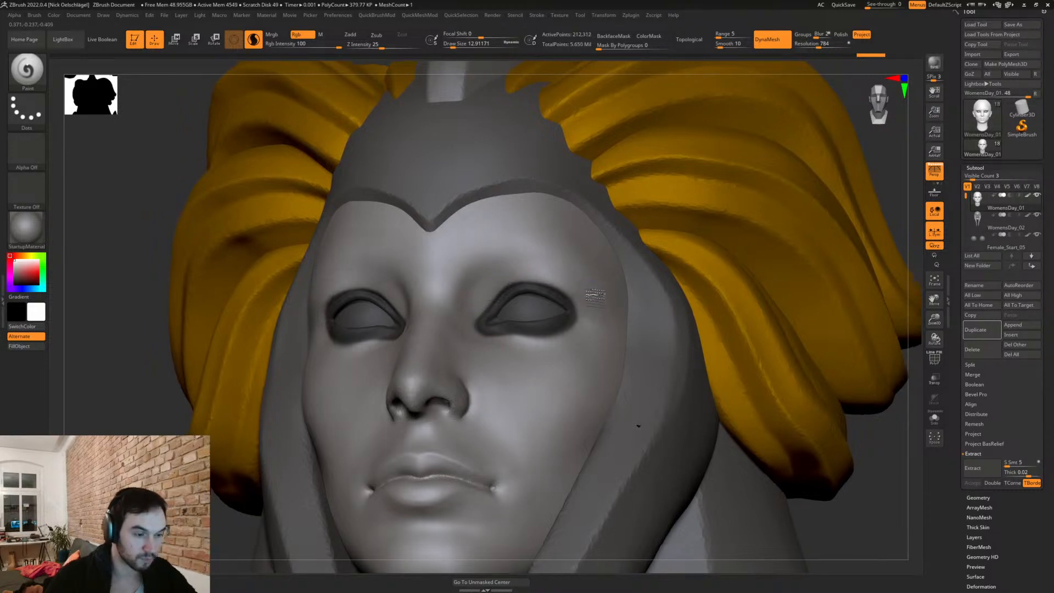
pyautogui.keyDown('shift'); pyautogui.moveTo(589, 283); pyautogui.dragTo(594, 303, button='right'); pyautogui.keyUp('shift')
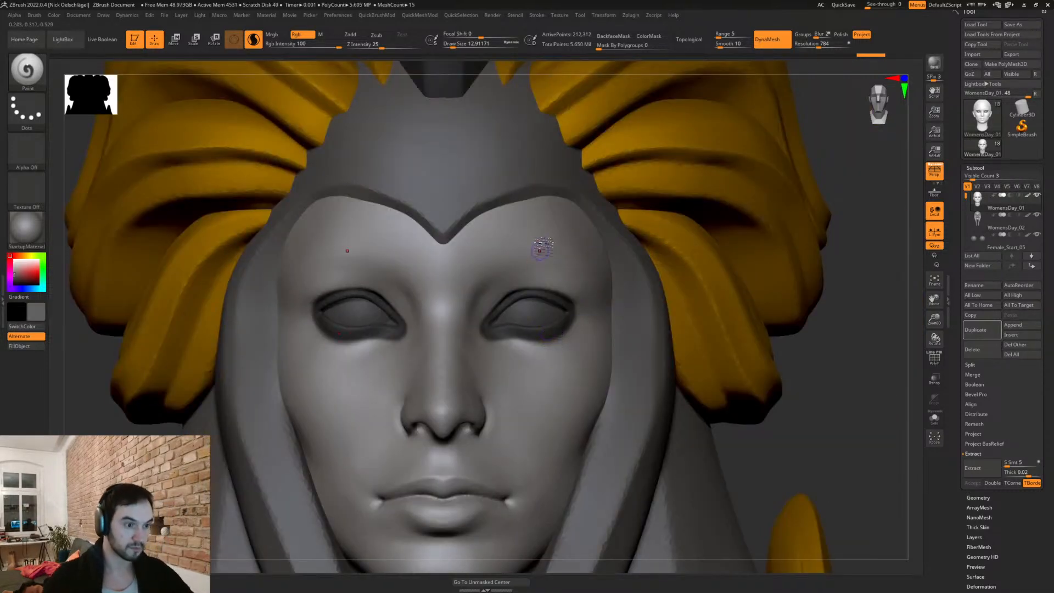
# Step: Paint curved dark lash-like strokes rising from above each eye toward the forehead
pyautogui.moveTo(580, 288); pyautogui.dragTo(586, 221)
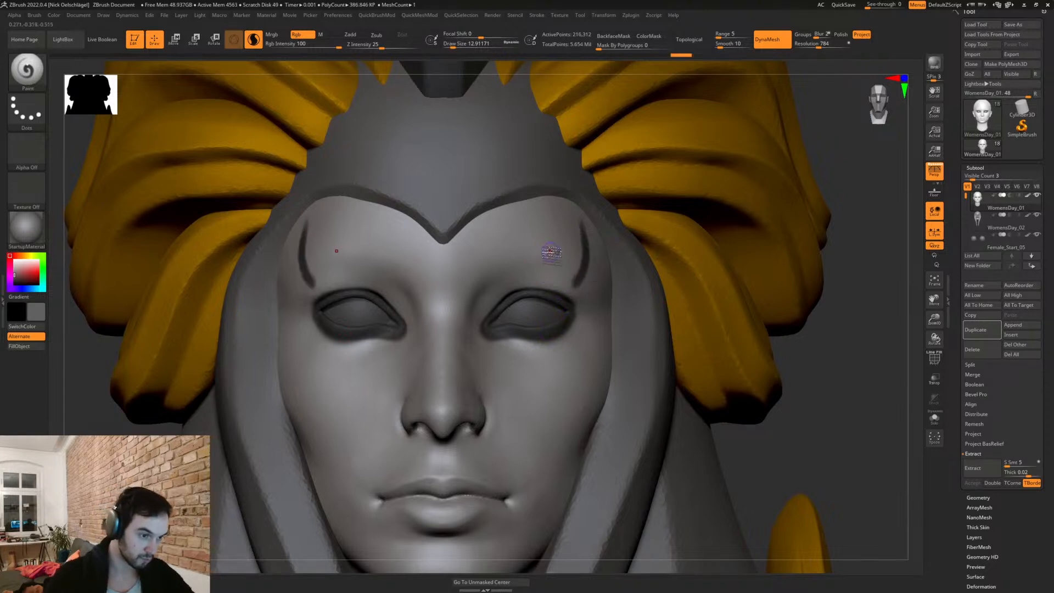
pyautogui.moveTo(560, 281)
pyautogui.mouseDown()
pyautogui.moveTo(565, 220)
pyautogui.moveTo(543, 220)
pyautogui.mouseUp()
pyautogui.moveTo(523, 276); pyautogui.dragTo(527, 246)
# Step: Extend the lash fan around the outer eye corners and refine the strokes above the eyes from the side
pyautogui.moveTo(771, 431)
pyautogui.mouseDown(button='right')
pyautogui.moveTo(767, 381)
pyautogui.moveTo(718, 318)
pyautogui.moveTo(701, 362)
pyautogui.moveTo(756, 393)
pyautogui.moveTo(686, 379)
pyautogui.mouseUp(button='right')
pyautogui.moveTo(540, 299); pyautogui.dragTo(529, 241)
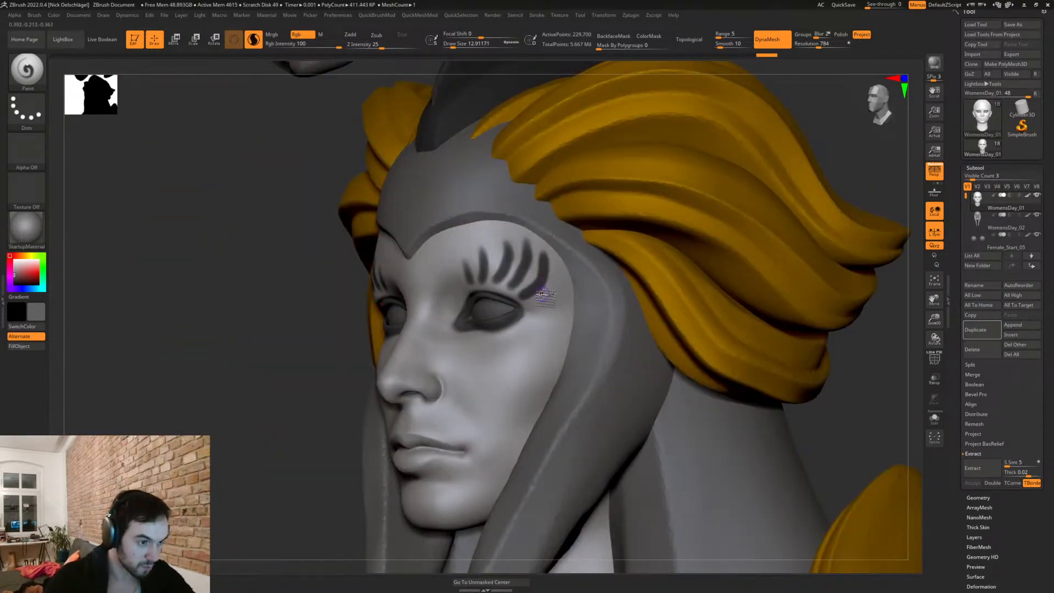
pyautogui.moveTo(540, 286)
pyautogui.mouseDown()
pyautogui.moveTo(546, 258)
pyautogui.moveTo(510, 243)
pyautogui.mouseUp()
pyautogui.moveTo(483, 283); pyautogui.dragTo(474, 266)
pyautogui.moveTo(546, 322)
pyautogui.mouseDown()
pyautogui.moveTo(549, 299)
pyautogui.moveTo(537, 310)
pyautogui.mouseUp()
pyautogui.keyDown('shift'); pyautogui.moveTo(490, 404); pyautogui.dragTo(501, 412, button='right'); pyautogui.keyUp('shift')
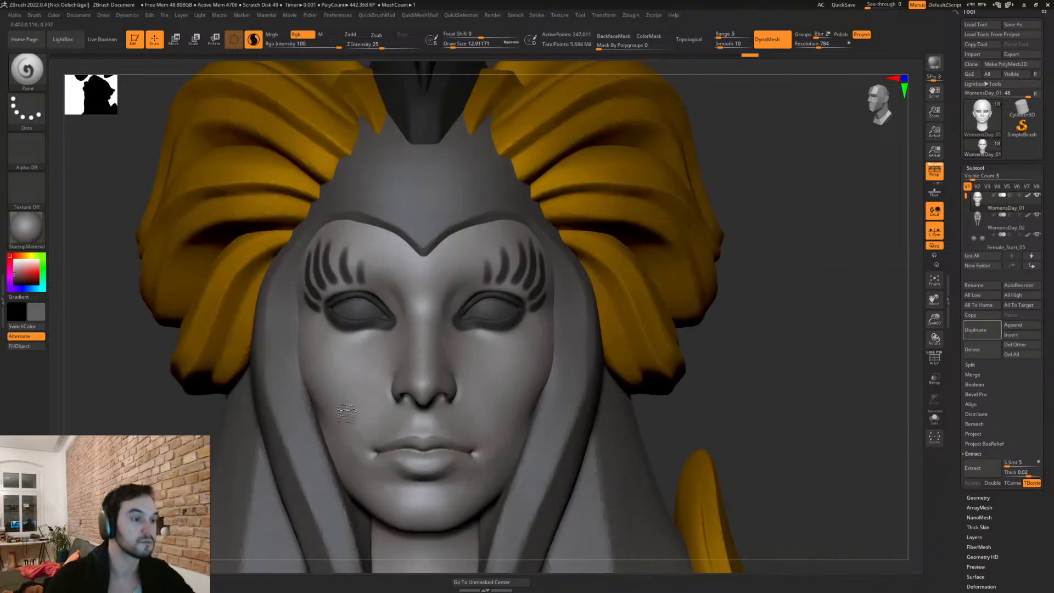
pyautogui.keyDown('alt'); pyautogui.moveTo(706, 360); pyautogui.dragTo(711, 397); pyautogui.keyUp('alt')
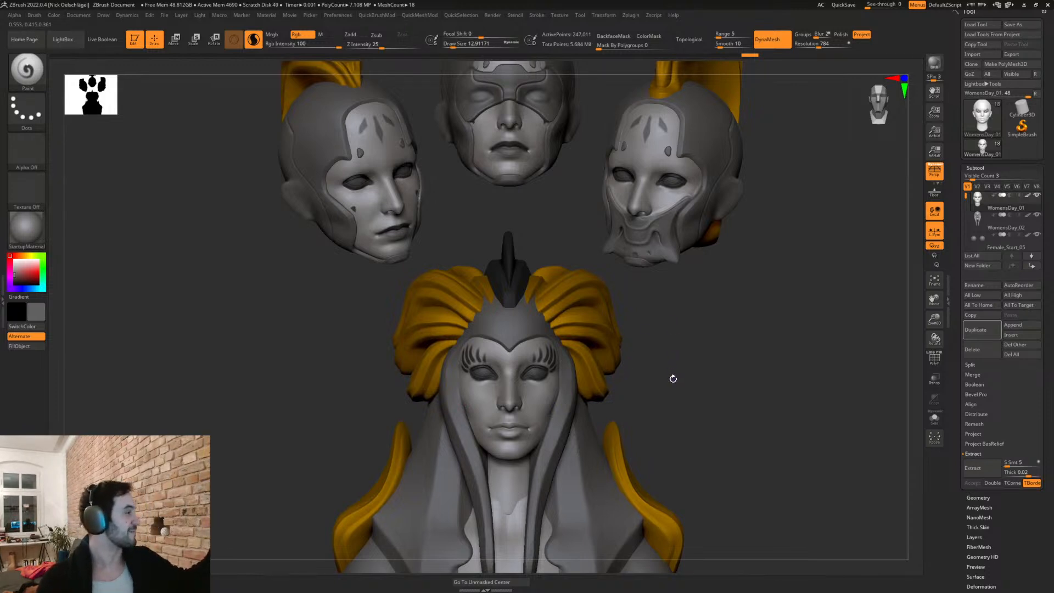
pyautogui.moveTo(677, 302); pyautogui.dragTo(694, 351)
pyautogui.moveTo(708, 407); pyautogui.dragTo(721, 404)
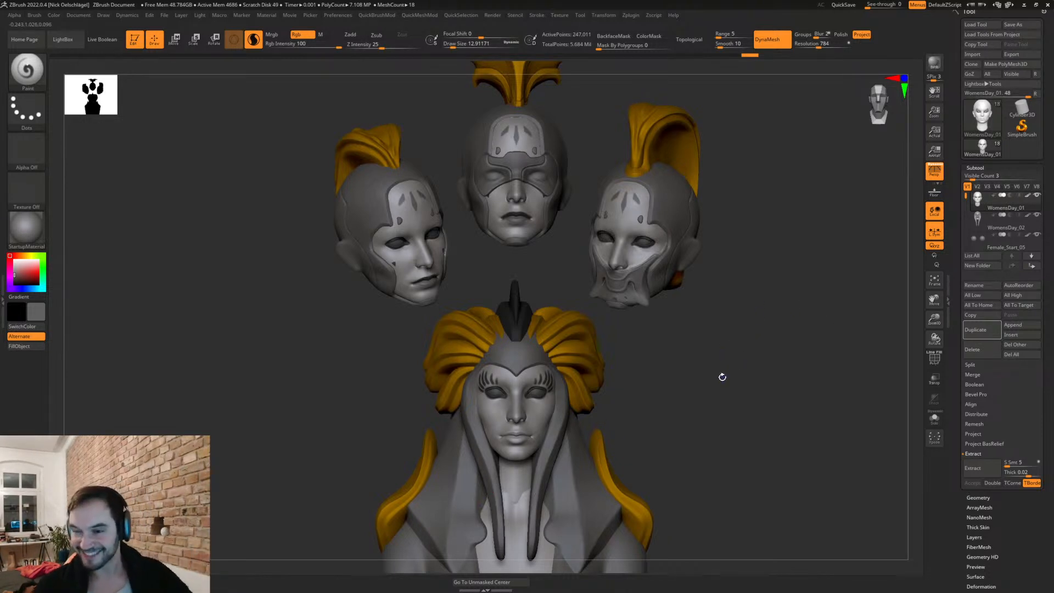
pyautogui.moveTo(687, 359)
pyautogui.mouseDown()
pyautogui.moveTo(699, 360)
pyautogui.moveTo(671, 360)
pyautogui.mouseUp()
pyautogui.keyDown('alt'); pyautogui.moveTo(694, 401); pyautogui.dragTo(738, 459); pyautogui.keyUp('alt')
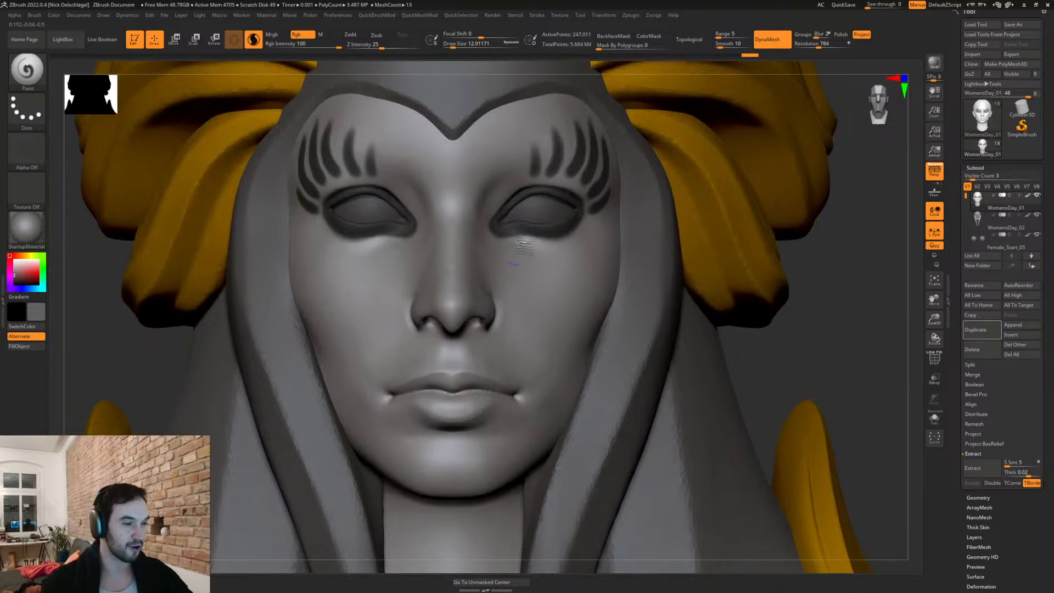
# Step: Paint the mouth line and upper lip darker with the Paint brush, touching up the lips with a lighter colour
pyautogui.keyDown('alt'); pyautogui.moveTo(807, 296); pyautogui.dragTo(761, 226); pyautogui.keyUp('alt')
pyautogui.press('c')
pyautogui.keyDown('alt'); pyautogui.moveTo(746, 342); pyautogui.dragTo(605, 428); pyautogui.keyUp('alt')
pyautogui.moveTo(358, 418)
pyautogui.mouseDown()
pyautogui.moveTo(428, 392)
pyautogui.moveTo(387, 402)
pyautogui.moveTo(449, 432)
pyautogui.moveTo(369, 409)
pyautogui.moveTo(434, 413)
pyautogui.moveTo(366, 413)
pyautogui.mouseUp()
pyautogui.moveTo(367, 414); pyautogui.dragTo(505, 430, button='right')
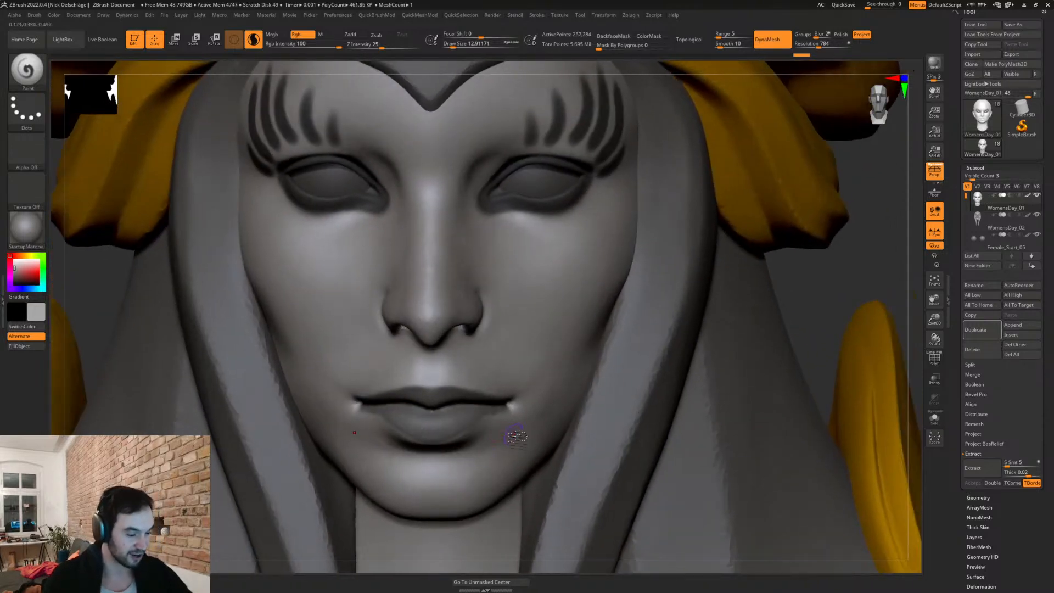
pyautogui.moveTo(477, 431)
pyautogui.mouseDown()
pyautogui.moveTo(501, 403)
pyautogui.moveTo(492, 402)
pyautogui.mouseUp()
pyautogui.keyDown('ctrl'); pyautogui.moveTo(493, 403); pyautogui.dragTo(715, 385, button='right'); pyautogui.keyUp('ctrl')
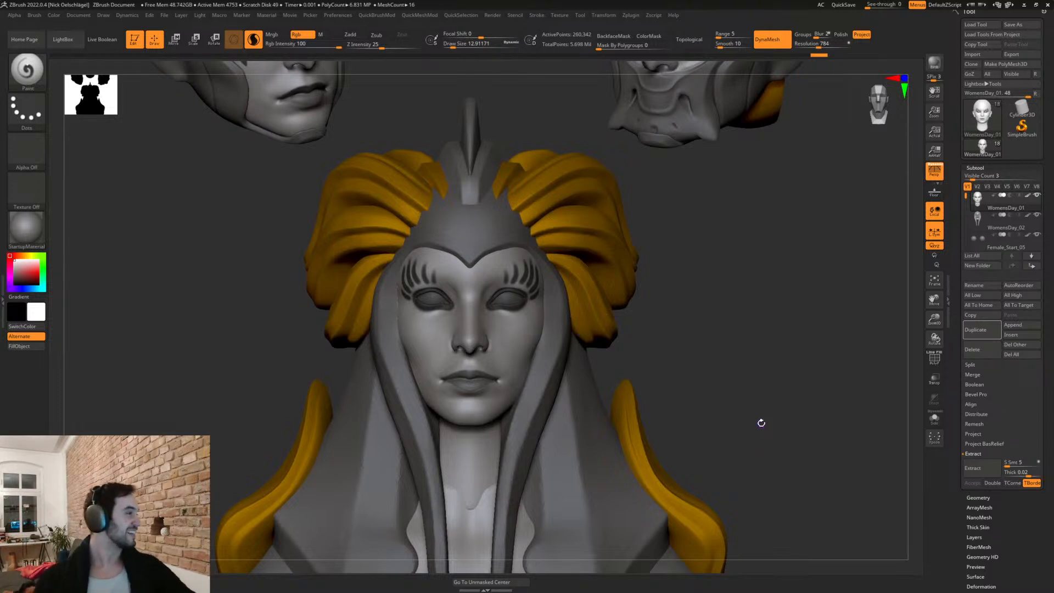
# Step: Select the helmet layer and nudge its edge above the brow with the Move brush at size 59.21
pyautogui.scroll(-2, 685, 316)
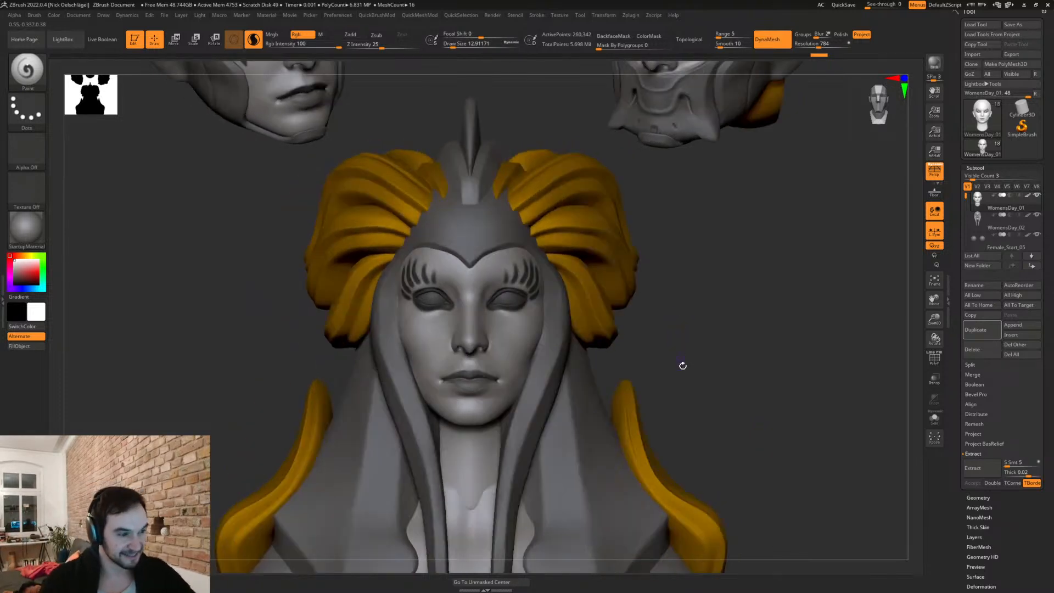
pyautogui.scroll(-5, 676, 325)
pyautogui.moveTo(610, 323); pyautogui.dragTo(689, 436)
pyautogui.press('b')
pyautogui.press('m')
pyautogui.press('v')
pyautogui.press('s')
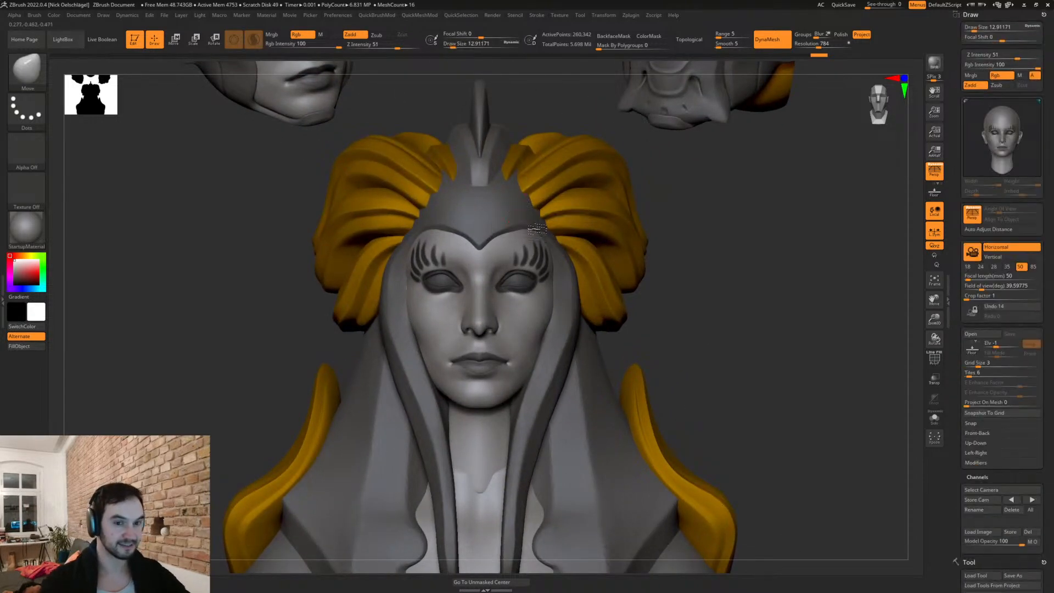
pyautogui.click(1043, 15)
pyautogui.press('s')
pyautogui.moveTo(508, 227)
pyautogui.mouseDown()
pyautogui.moveTo(519, 226)
pyautogui.moveTo(503, 216)
pyautogui.mouseUp()
pyautogui.keyDown('alt'); pyautogui.click(510, 217); pyautogui.keyUp('alt')
pyautogui.press('s')
pyautogui.press('s')
pyautogui.click(505, 220)
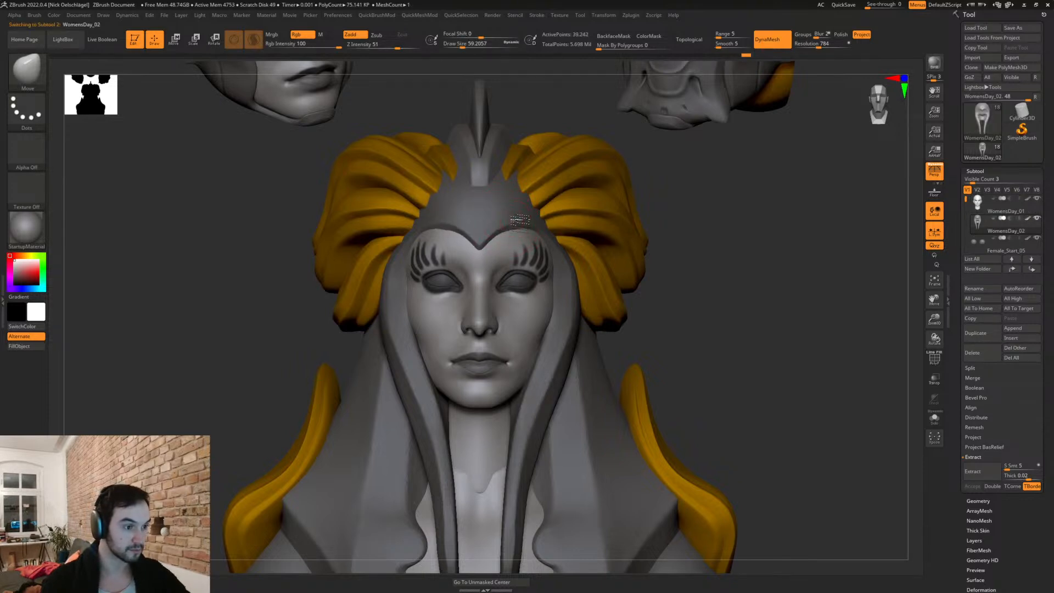
# Step: Reshape the helmet's edge around the temple from the side with the Move brush, reducing its size to 97.22
pyautogui.moveTo(530, 223); pyautogui.dragTo(564, 240, button='right')
pyautogui.press('s')
pyautogui.click(552, 225)
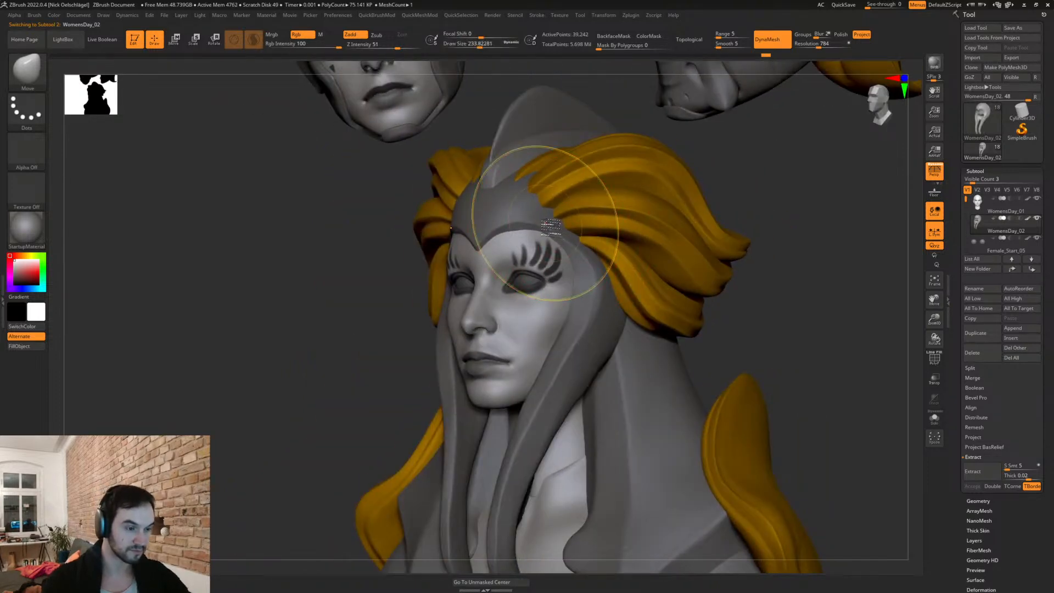
pyautogui.press('ctrl')
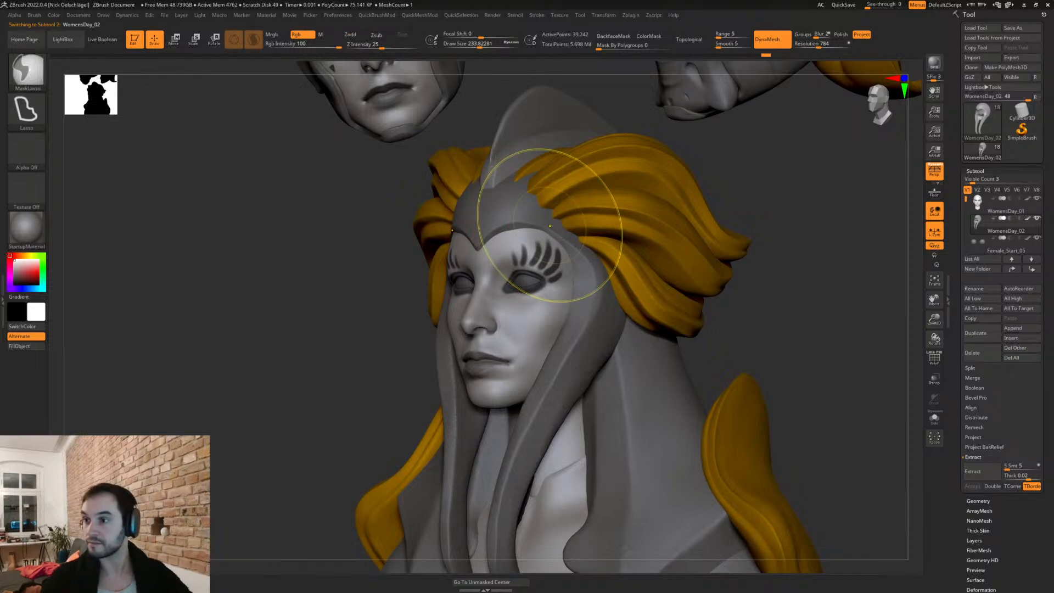
pyautogui.press('s')
pyautogui.click(571, 231)
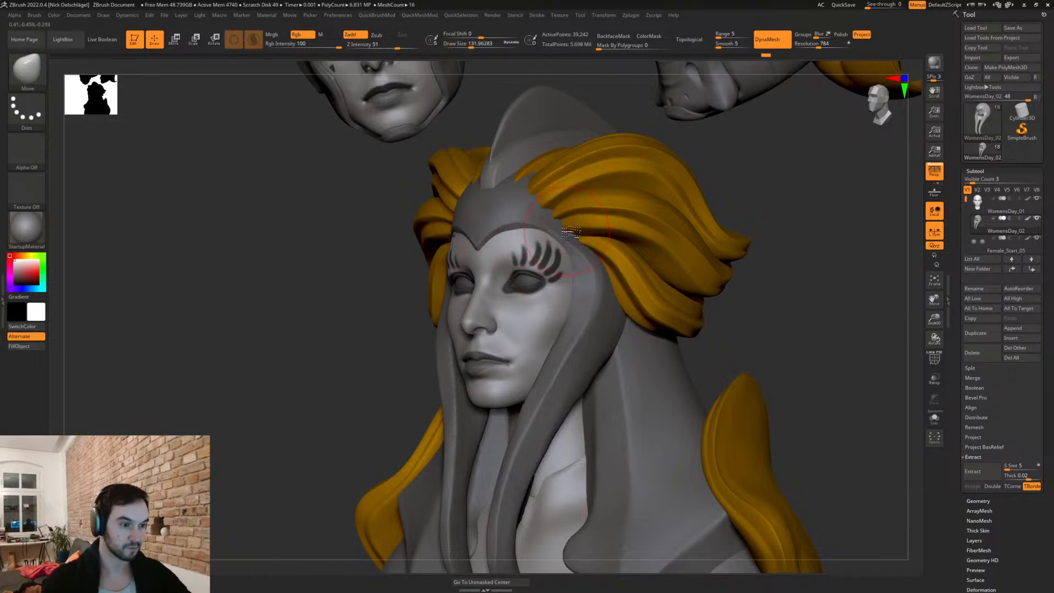
pyautogui.press('s')
pyautogui.moveTo(549, 255); pyautogui.dragTo(528, 255)
pyautogui.moveTo(566, 258)
pyautogui.keyDown('shift'); pyautogui.mouseDown(button='right')
pyautogui.moveTo(590, 241)
pyautogui.moveTo(553, 242)
pyautogui.mouseUp(button='right'); pyautogui.keyUp('shift')
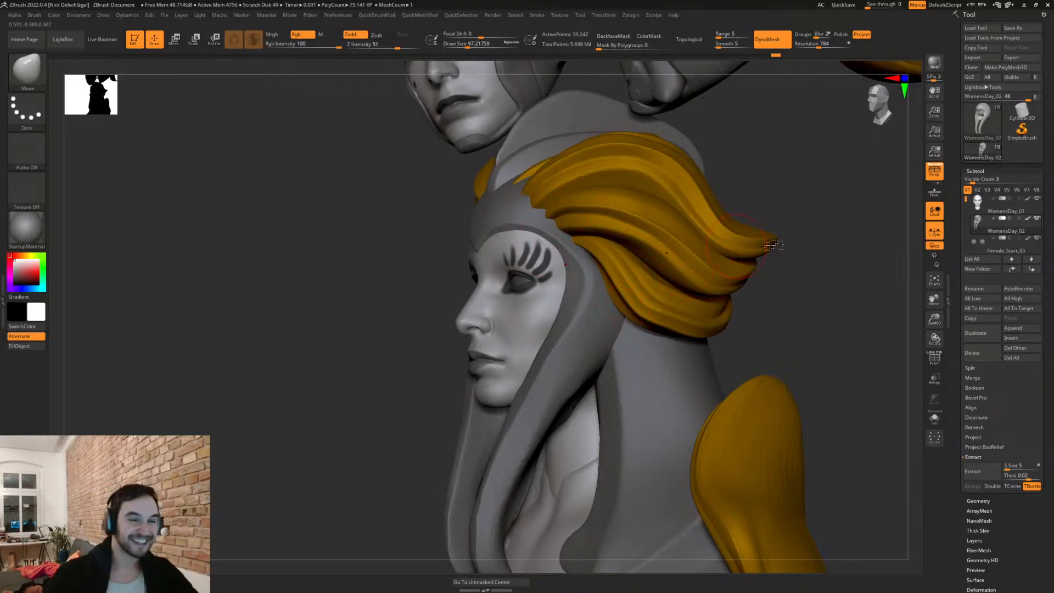
# Step: Reshape the helmet's side edge and the strand beside the temple with the Move brush at size 97.22
pyautogui.keyDown('shift'); pyautogui.moveTo(799, 333); pyautogui.dragTo(822, 335, button='right'); pyautogui.keyUp('shift')
pyautogui.keyDown('ctrl'); pyautogui.moveTo(730, 325); pyautogui.dragTo(615, 329, button='right'); pyautogui.keyUp('ctrl')
pyautogui.moveTo(679, 317); pyautogui.dragTo(632, 326, button='right')
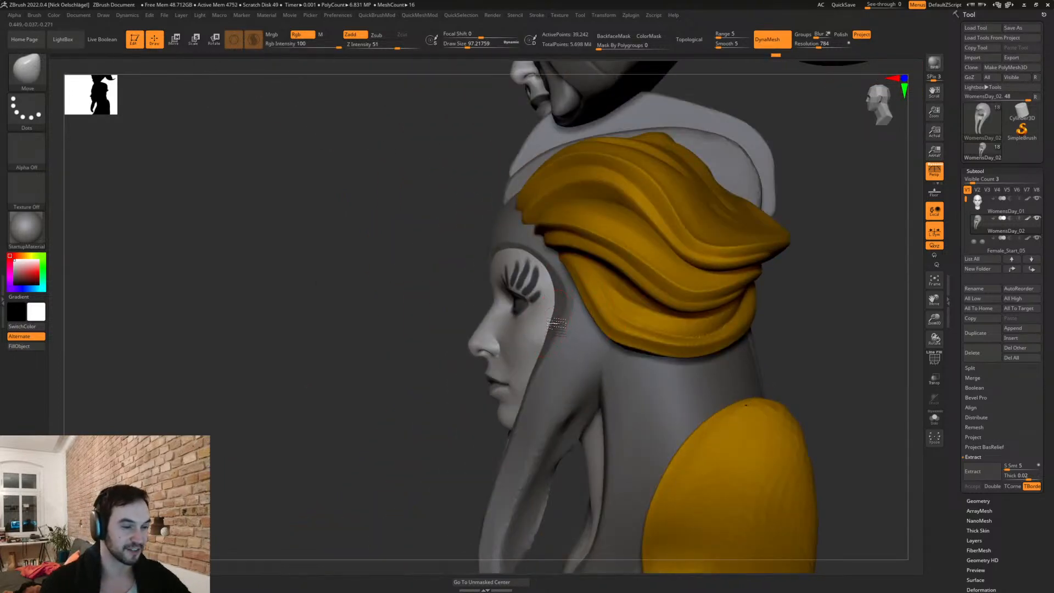
pyautogui.moveTo(440, 360); pyautogui.dragTo(645, 376, button='right')
pyautogui.press('s')
pyautogui.moveTo(575, 315)
pyautogui.mouseDown()
pyautogui.moveTo(549, 356)
pyautogui.moveTo(515, 289)
pyautogui.mouseUp()
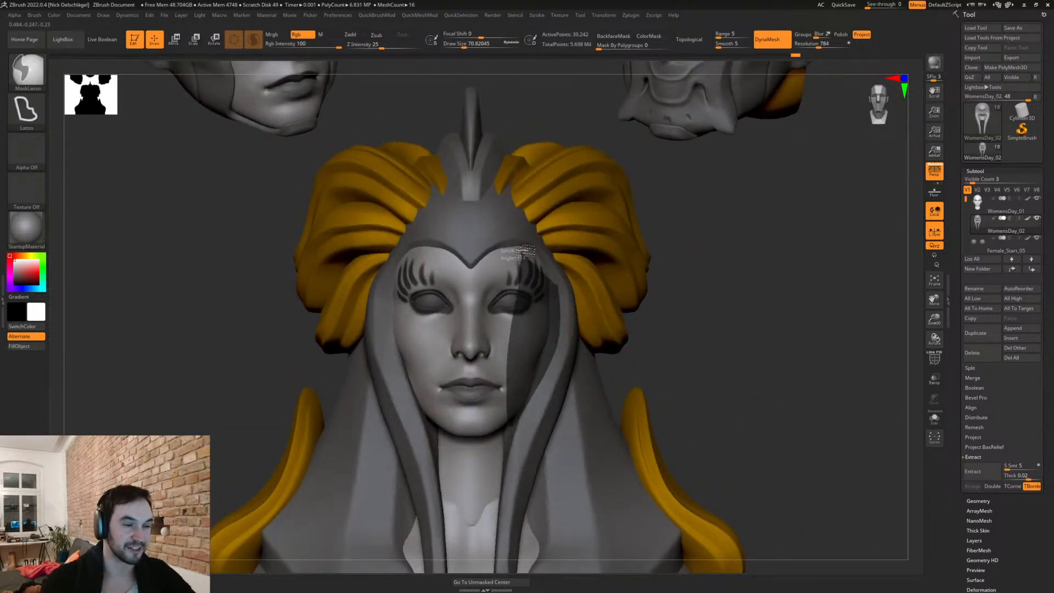
pyautogui.press(']')
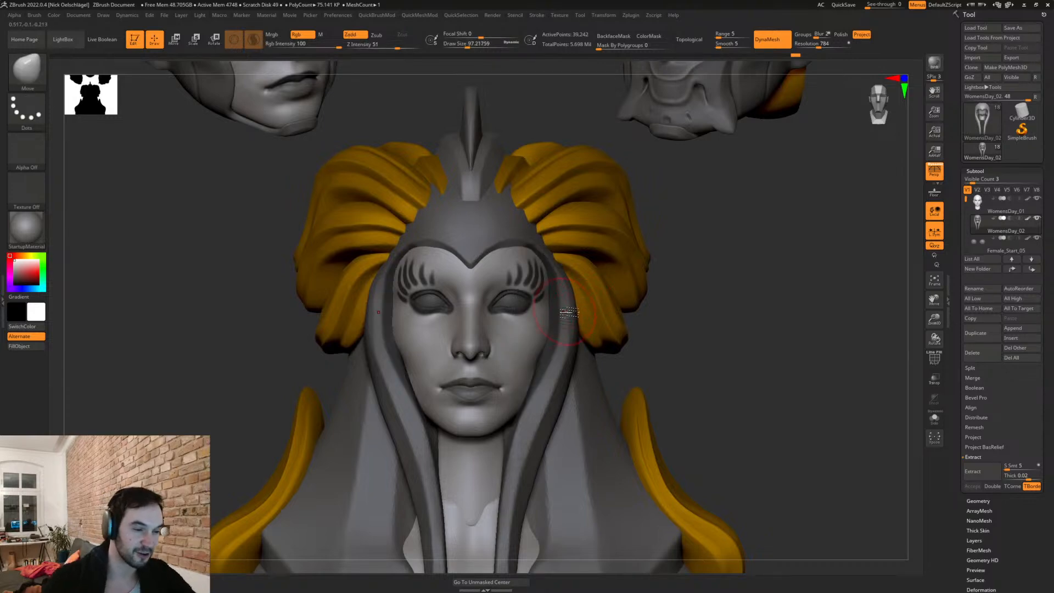
pyautogui.moveTo(572, 326)
pyautogui.mouseDown(button='right')
pyautogui.moveTo(428, 330)
pyautogui.moveTo(683, 346)
pyautogui.mouseUp(button='right')
pyautogui.moveTo(696, 319); pyautogui.dragTo(777, 324)
pyautogui.moveTo(636, 343); pyautogui.dragTo(772, 322)
# Step: Flatten the helmet's surface beside the temples and along the upper strands with the TrimDynamic brush at size 53.79
pyautogui.press('s')
pyautogui.press('b')
pyautogui.press('t')
pyautogui.press('d')
pyautogui.moveTo(586, 269)
pyautogui.mouseDown()
pyautogui.moveTo(572, 269)
pyautogui.moveTo(587, 299)
pyautogui.moveTo(582, 352)
pyautogui.moveTo(563, 368)
pyautogui.moveTo(598, 281)
pyautogui.moveTo(552, 296)
pyautogui.moveTo(546, 338)
pyautogui.moveTo(579, 365)
pyautogui.mouseUp()
pyautogui.moveTo(596, 296)
pyautogui.mouseDown()
pyautogui.moveTo(579, 277)
pyautogui.moveTo(583, 296)
pyautogui.moveTo(544, 399)
pyautogui.moveTo(588, 321)
pyautogui.moveTo(556, 328)
pyautogui.mouseUp()
pyautogui.keyDown('shift'); pyautogui.moveTo(557, 328); pyautogui.dragTo(572, 313, button='right'); pyautogui.keyUp('shift')
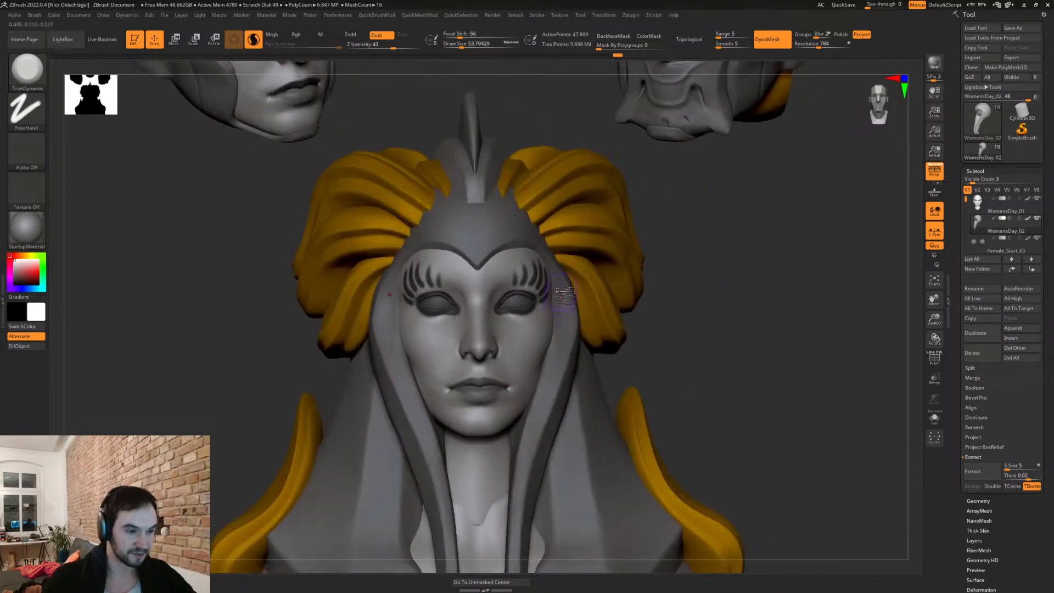
pyautogui.moveTo(608, 340); pyautogui.dragTo(563, 295, button='right')
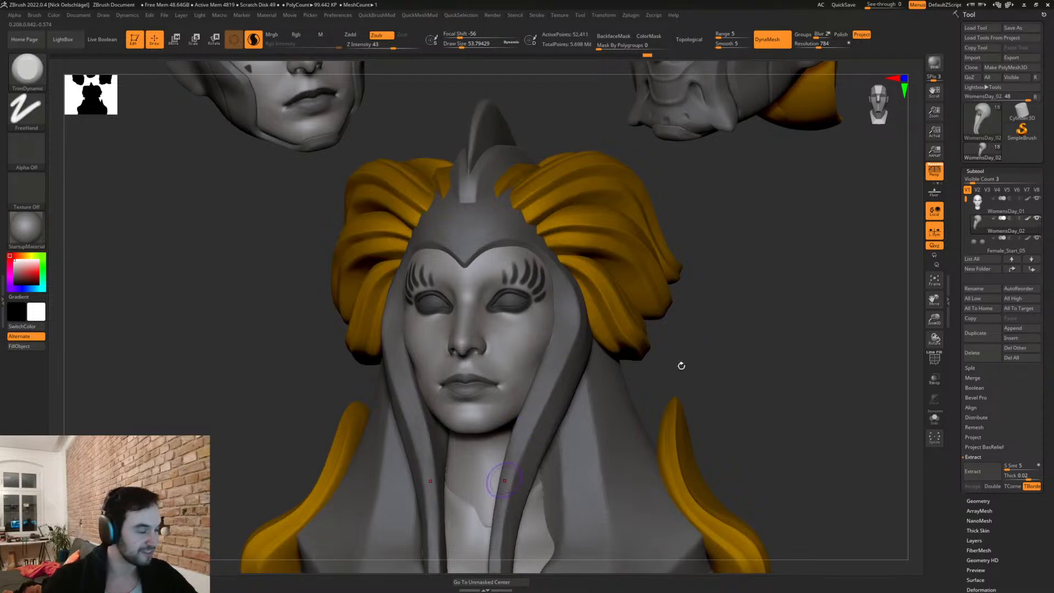
# Step: Smooth the helmet where the hanging strands meet the neck from the side, with brush size 108.21
pyautogui.keyDown('shift'); pyautogui.moveTo(801, 335); pyautogui.dragTo(672, 351); pyautogui.keyUp('shift')
pyautogui.press('shift')
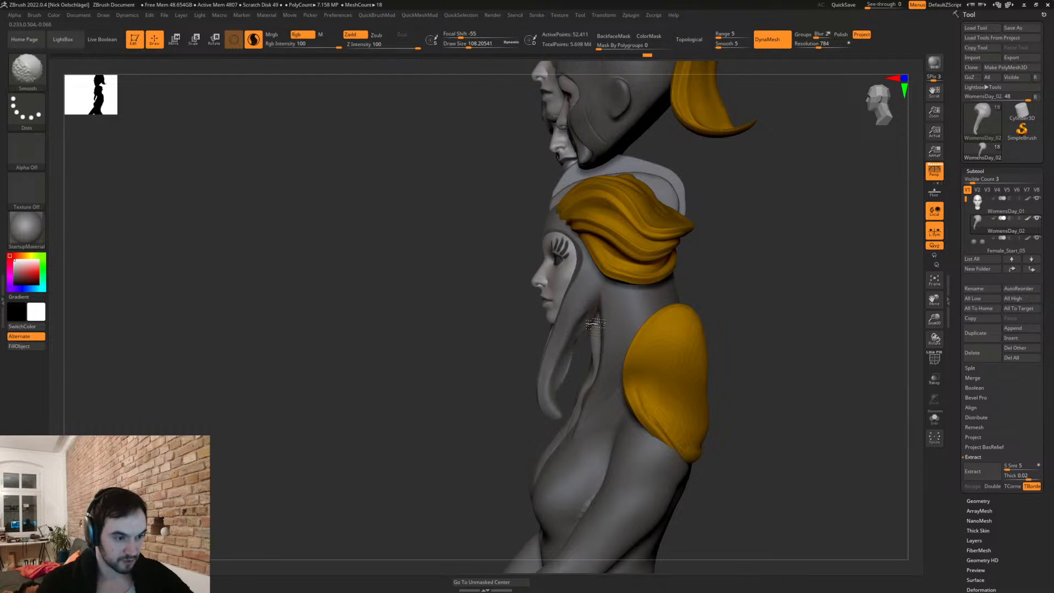
pyautogui.moveTo(696, 289); pyautogui.dragTo(692, 269)
pyautogui.moveTo(592, 313)
pyautogui.keyDown('shift'); pyautogui.mouseDown()
pyautogui.moveTo(590, 327)
pyautogui.moveTo(597, 317)
pyautogui.mouseUp(); pyautogui.keyUp('shift')
# Step: Isolate the helmet, close the ragged opening on its underside using partial hiding, and show the whole helmet mesh again
pyautogui.hotkey('alt', 's')
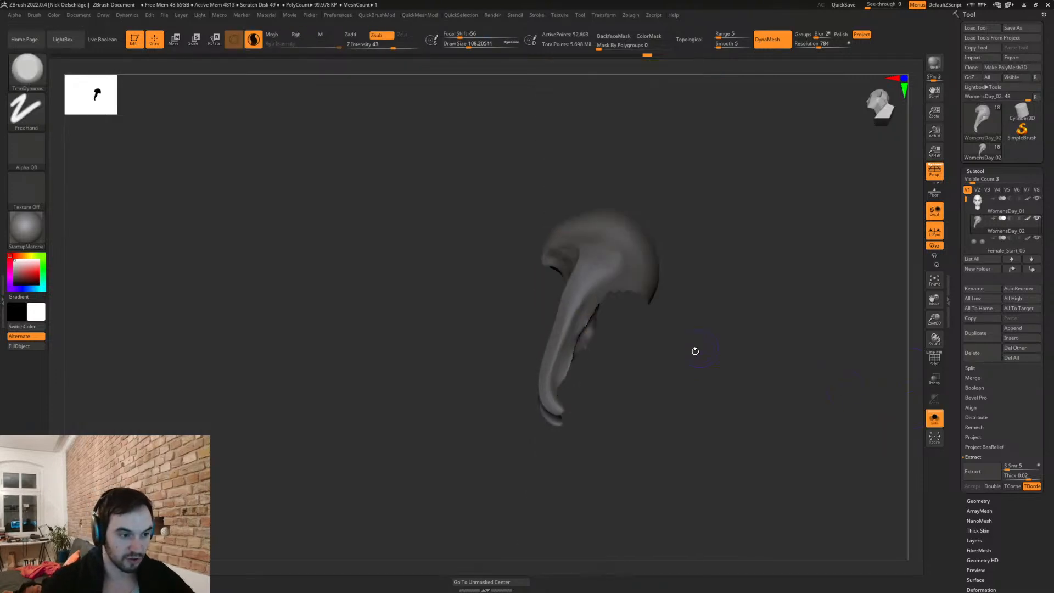
pyautogui.press('space')
pyautogui.click(752, 542)
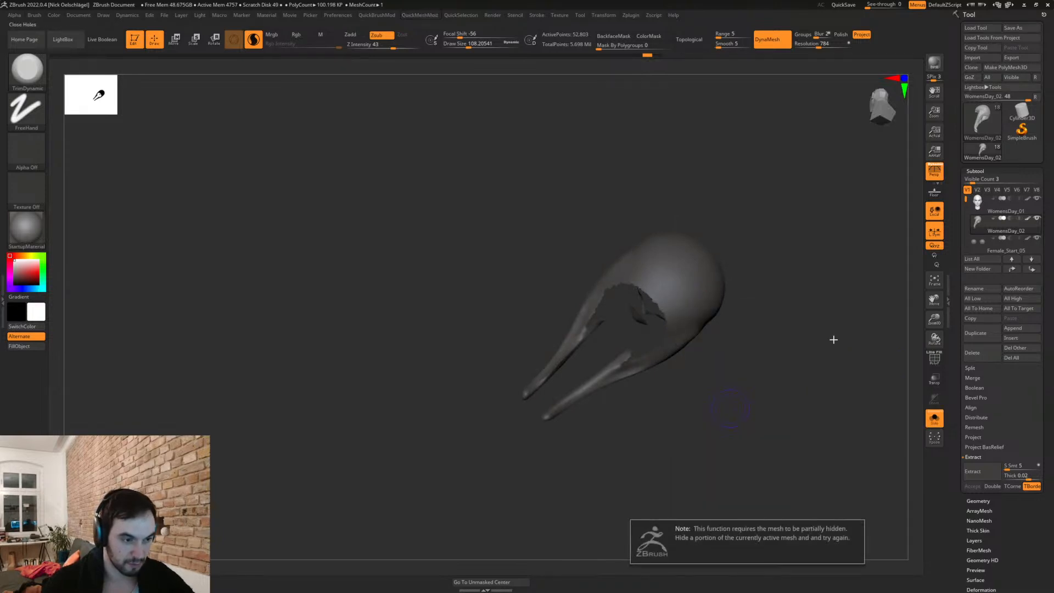
pyautogui.moveTo(736, 442)
pyautogui.mouseDown()
pyautogui.moveTo(759, 433)
pyautogui.moveTo(736, 426)
pyautogui.moveTo(689, 371)
pyautogui.moveTo(716, 381)
pyautogui.moveTo(740, 335)
pyautogui.moveTo(720, 322)
pyautogui.moveTo(661, 358)
pyautogui.moveTo(590, 343)
pyautogui.mouseUp()
pyautogui.keyDown('ctrl'); pyautogui.keyDown('shift'); pyautogui.moveTo(623, 393); pyautogui.dragTo(661, 350); pyautogui.keyUp('shift'); pyautogui.keyUp('ctrl')
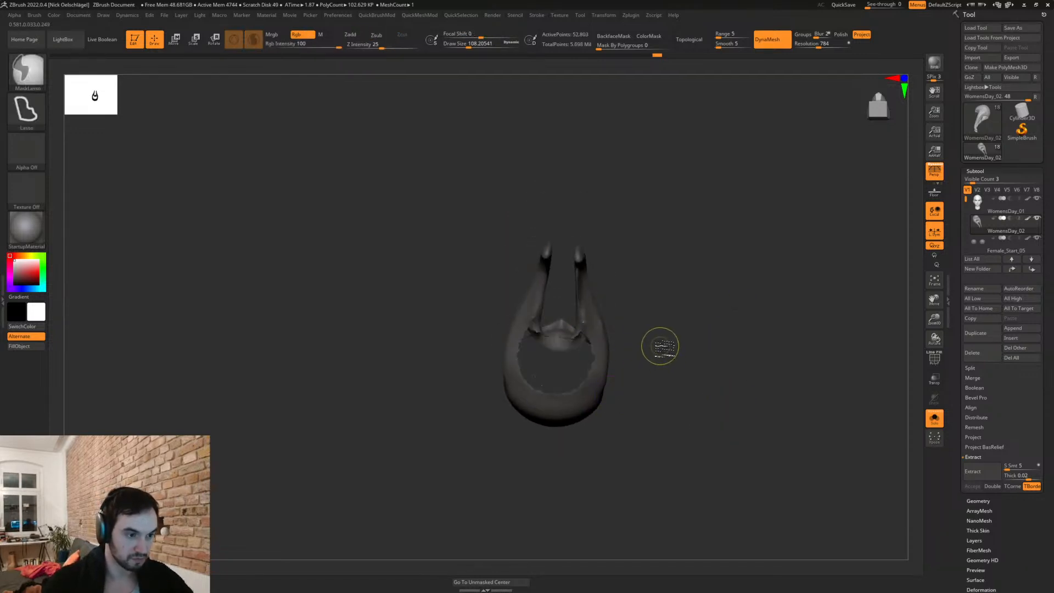
pyautogui.press('2')
pyautogui.click(698, 542)
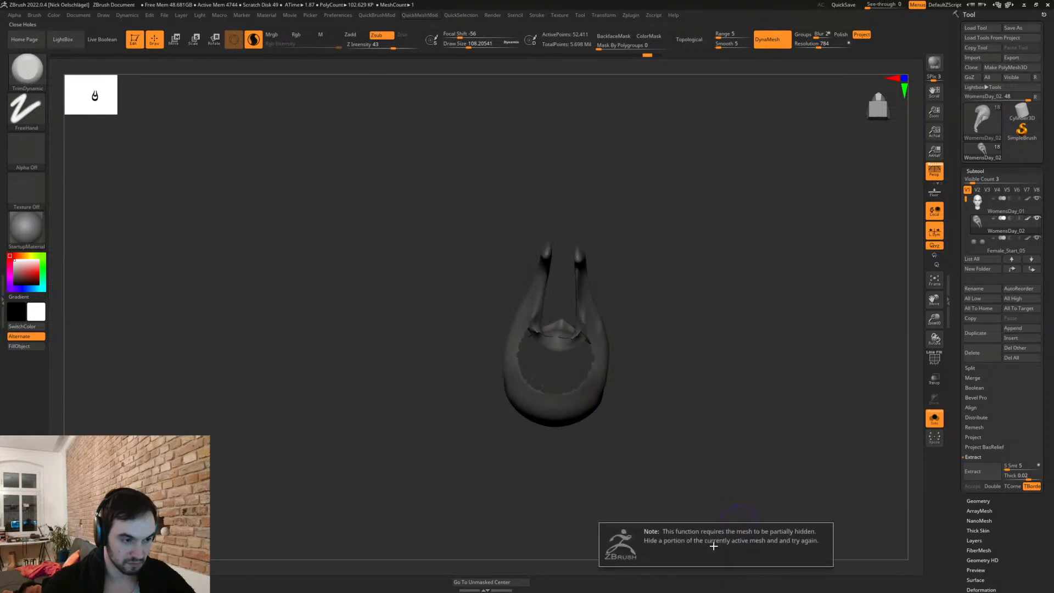
pyautogui.moveTo(729, 383); pyautogui.dragTo(709, 436)
pyautogui.moveTo(634, 214)
pyautogui.keyDown('ctrl'); pyautogui.keyDown('shift'); pyautogui.mouseDown()
pyautogui.moveTo(612, 282)
pyautogui.moveTo(631, 203)
pyautogui.mouseUp(); pyautogui.keyUp('shift'); pyautogui.keyUp('ctrl')
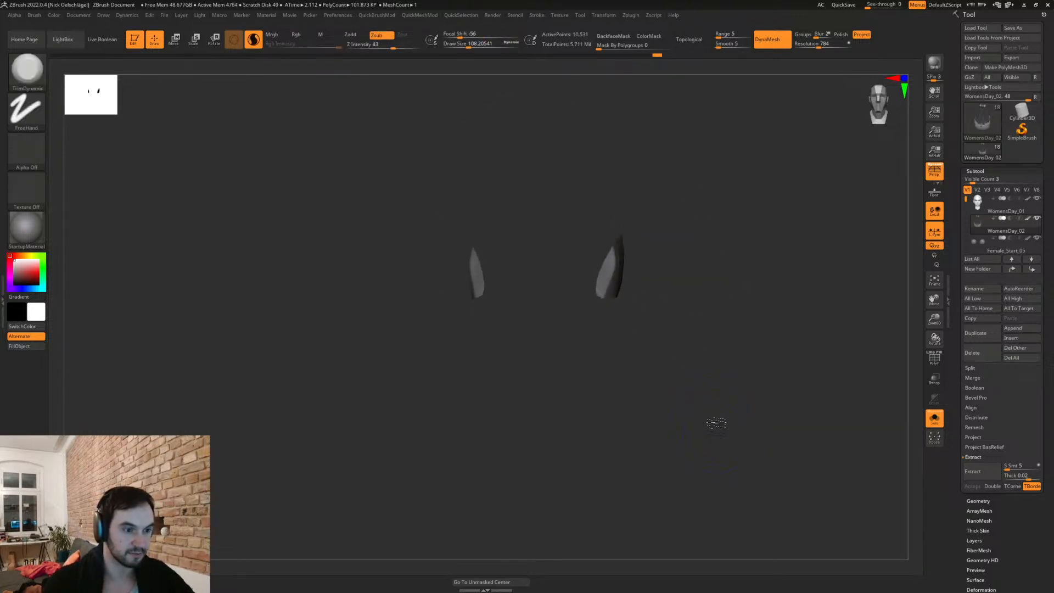
pyautogui.keyDown('ctrl'); pyautogui.keyDown('shift'); pyautogui.click(714, 412); pyautogui.keyUp('shift'); pyautogui.keyUp('ctrl')
pyautogui.moveTo(696, 385)
pyautogui.mouseDown()
pyautogui.moveTo(701, 426)
pyautogui.moveTo(688, 335)
pyautogui.moveTo(680, 370)
pyautogui.moveTo(659, 370)
pyautogui.moveTo(715, 362)
pyautogui.moveTo(617, 238)
pyautogui.mouseUp()
# Step: Fill the helmet with grey and smooth its strands, leaving the isolated view when done
pyautogui.press('space')
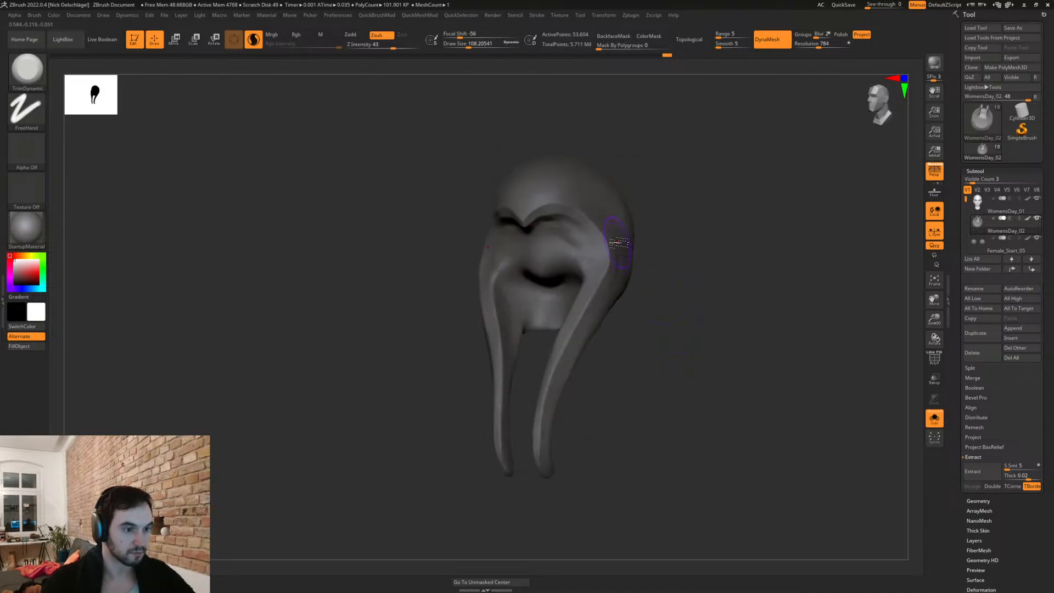
pyautogui.click(15, 267)
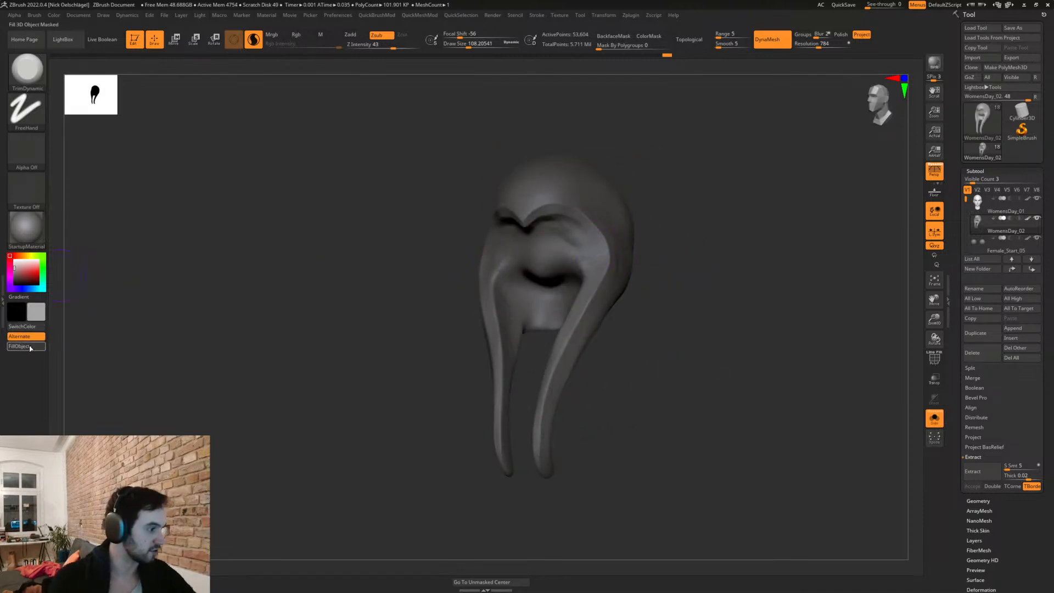
pyautogui.keyDown('shift'); pyautogui.moveTo(689, 426); pyautogui.dragTo(567, 354); pyautogui.keyUp('shift')
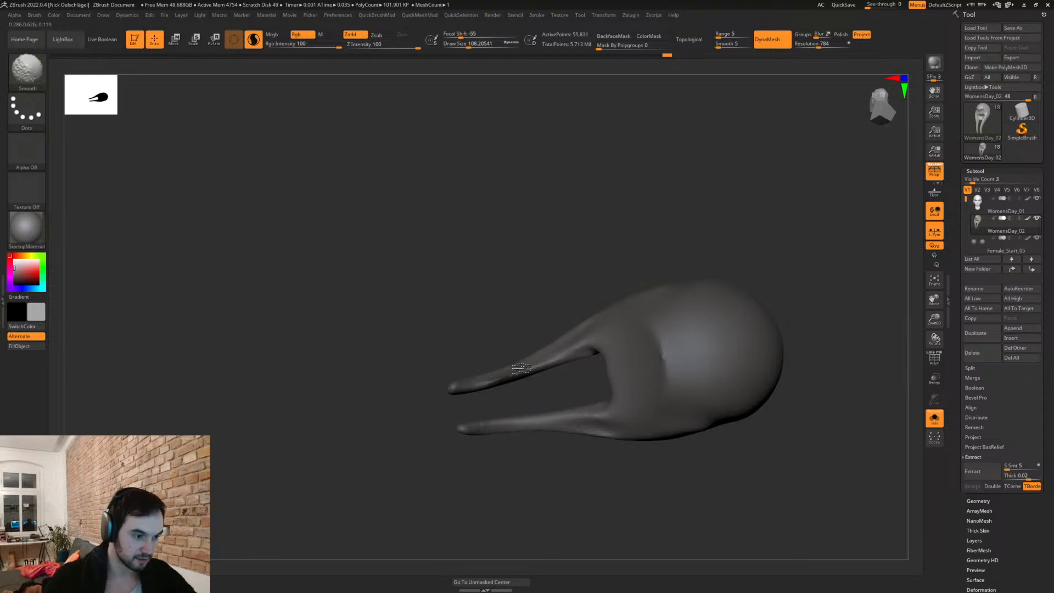
pyautogui.moveTo(527, 309)
pyautogui.mouseDown()
pyautogui.moveTo(608, 375)
pyautogui.moveTo(714, 383)
pyautogui.mouseUp()
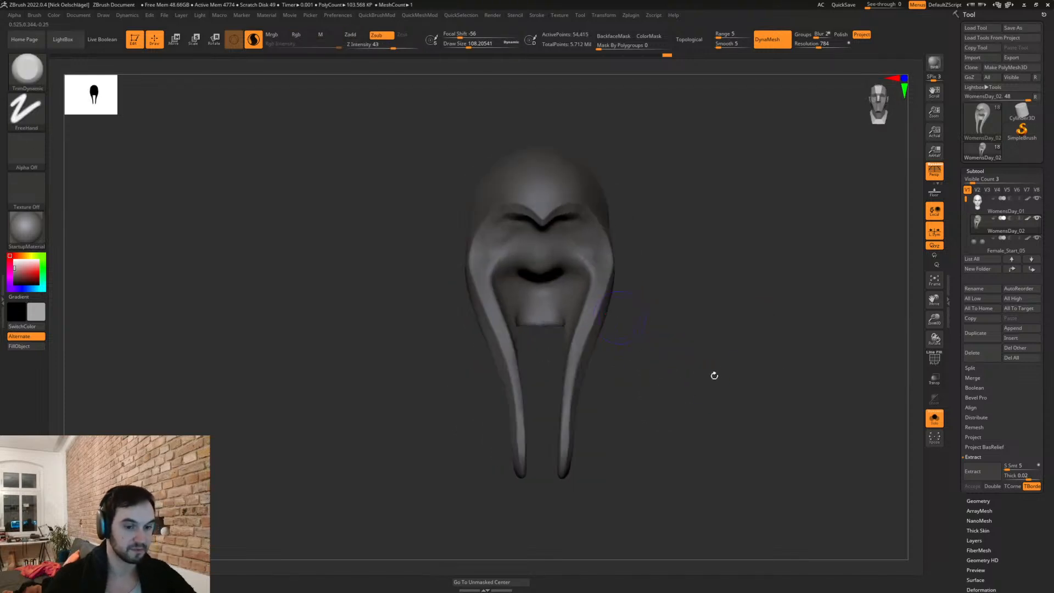
pyautogui.hotkey('alt', 'shift', 's')
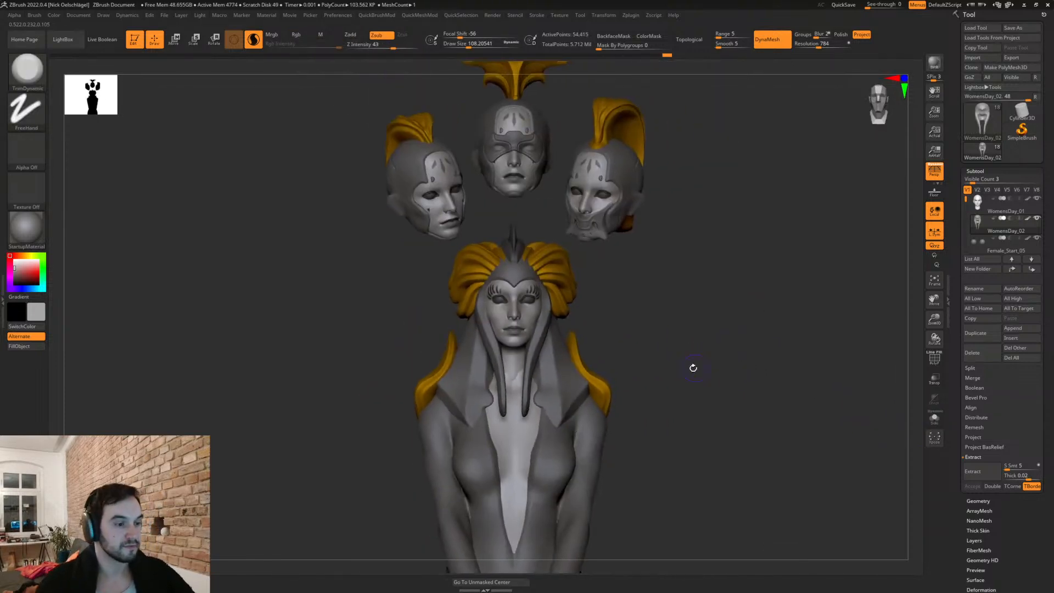
# Step: Review the whole bust from the front and three-quarter view with the Move brush active, keeping the helmet layer selected
pyautogui.moveTo(632, 329); pyautogui.dragTo(668, 342)
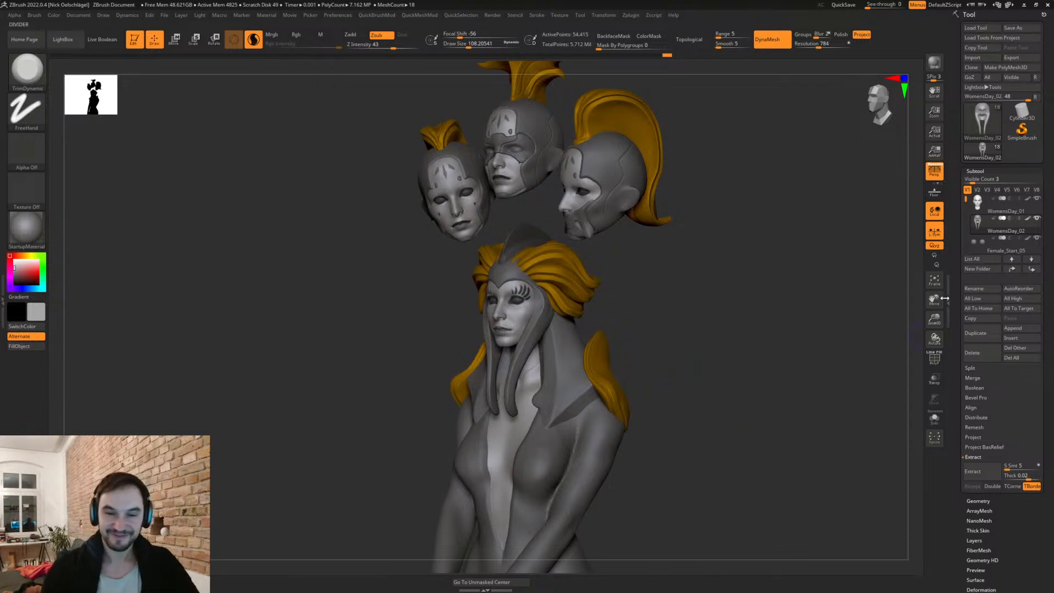
pyautogui.keyDown('shift'); pyautogui.moveTo(699, 334); pyautogui.dragTo(724, 339); pyautogui.keyUp('shift')
pyautogui.press('s')
pyautogui.click(663, 368)
pyautogui.press('b')
pyautogui.press('m')
pyautogui.press('v')
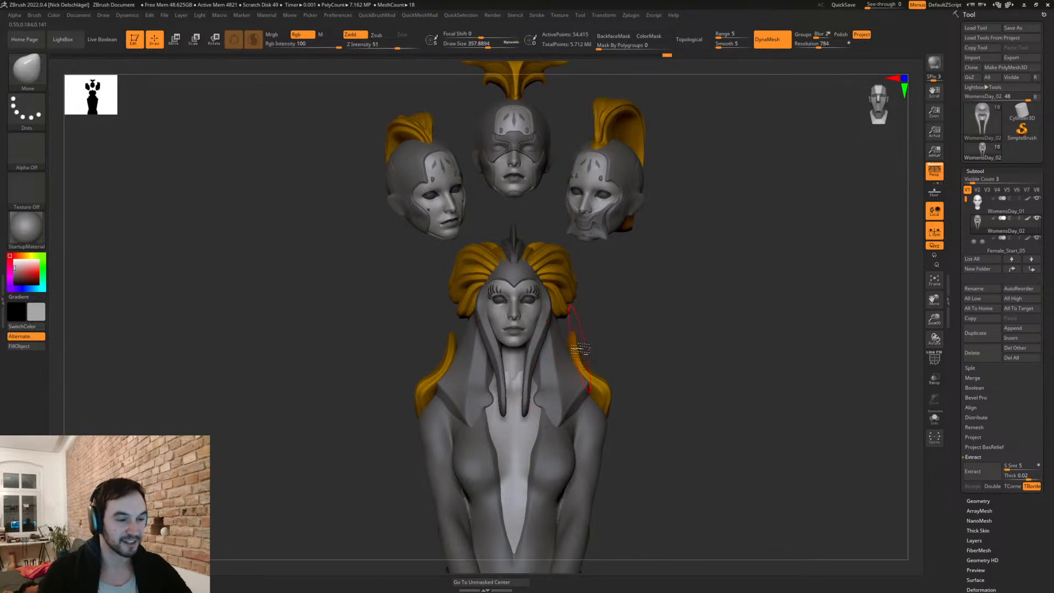
pyautogui.keyDown('alt'); pyautogui.click(590, 369); pyautogui.keyUp('alt')
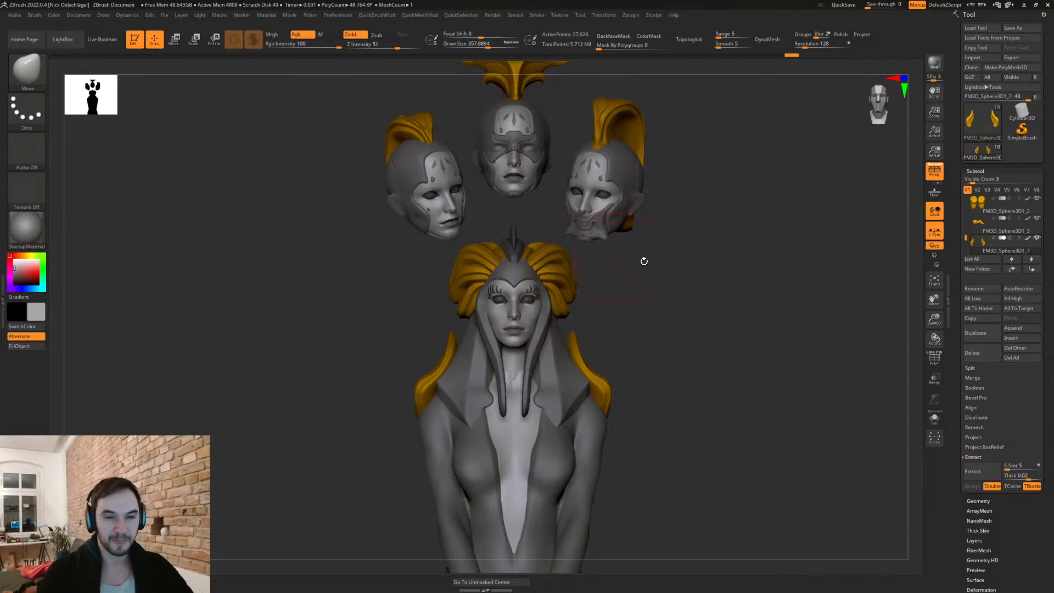
pyautogui.keyDown('alt'); pyautogui.click(561, 319); pyautogui.keyUp('alt')
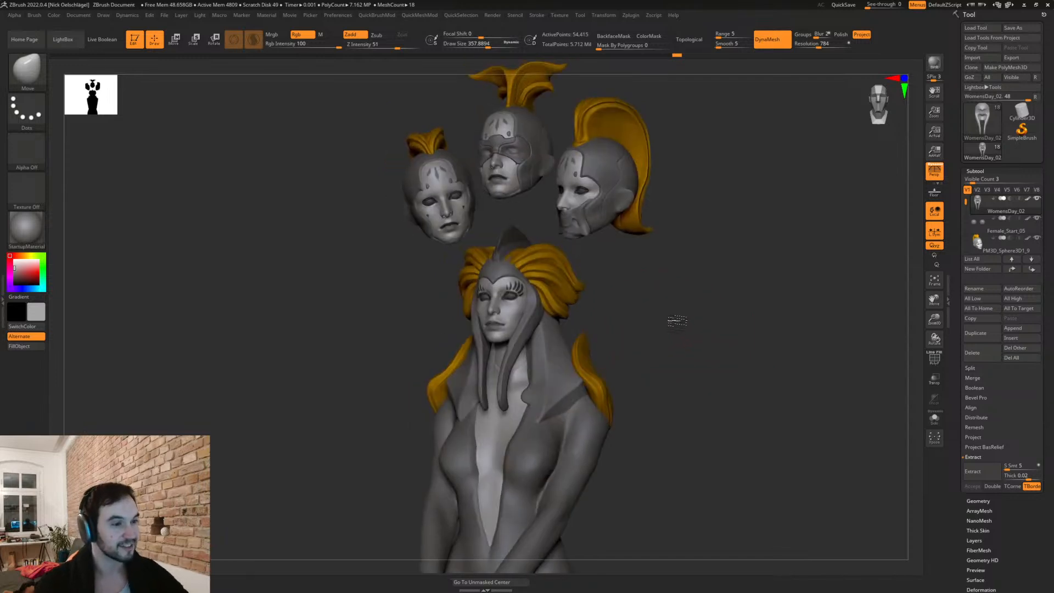
pyautogui.keyDown('alt'); pyautogui.moveTo(683, 315); pyautogui.dragTo(698, 391); pyautogui.keyUp('alt')
pyautogui.keyDown('alt'); pyautogui.moveTo(610, 392); pyautogui.dragTo(626, 332); pyautogui.keyUp('alt')
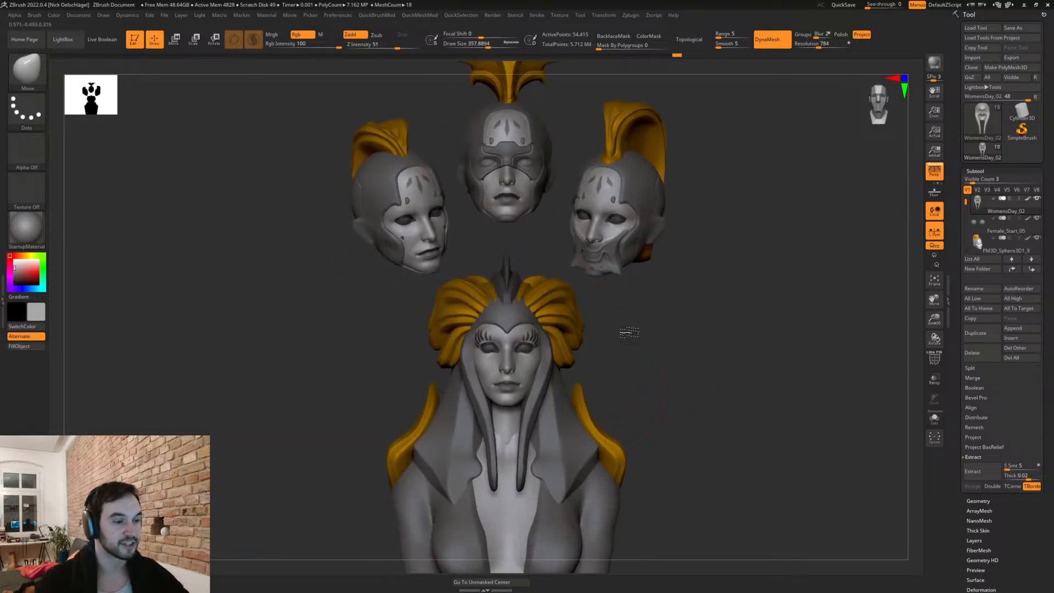
pyautogui.keyDown('alt'); pyautogui.moveTo(649, 382); pyautogui.dragTo(625, 372); pyautogui.keyUp('alt')
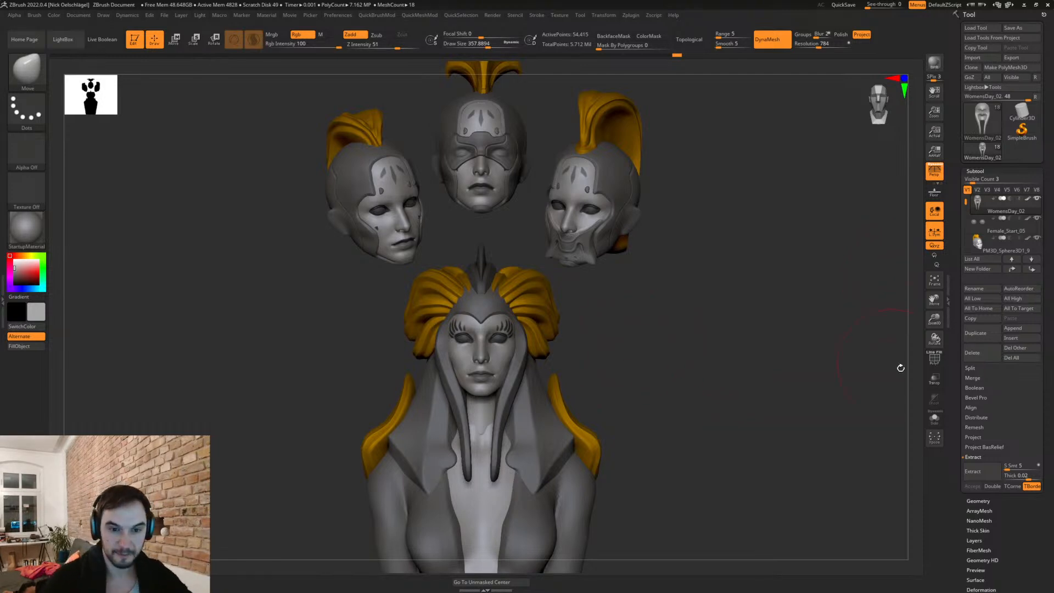
# Step: Duplicate the helmet layer to create a second set of hanging strands
pyautogui.moveTo(966, 201); pyautogui.dragTo(967, 191)
pyautogui.moveTo(651, 397); pyautogui.dragTo(536, 404)
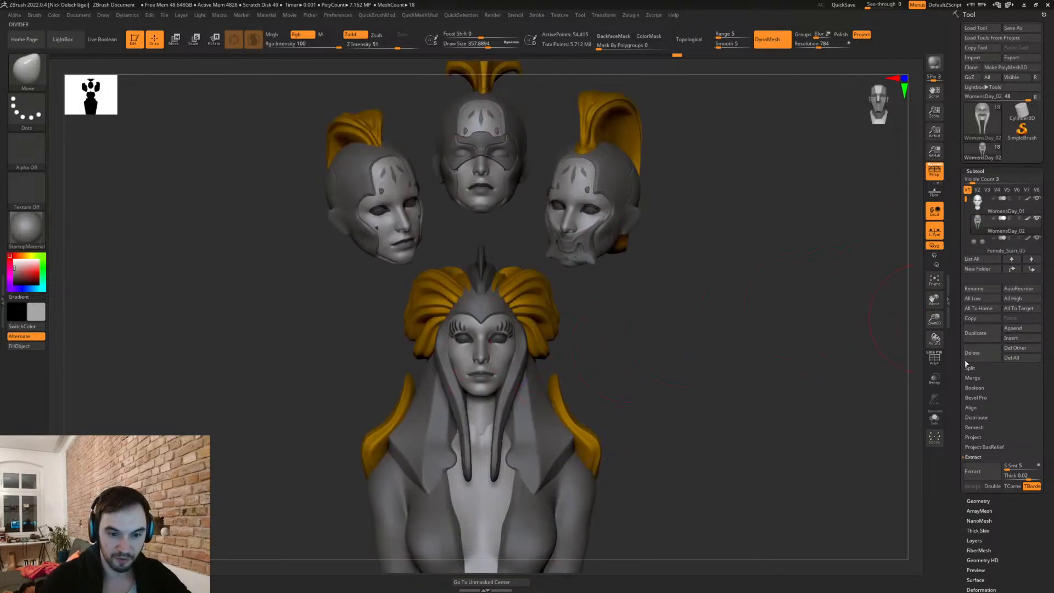
pyautogui.click(983, 332)
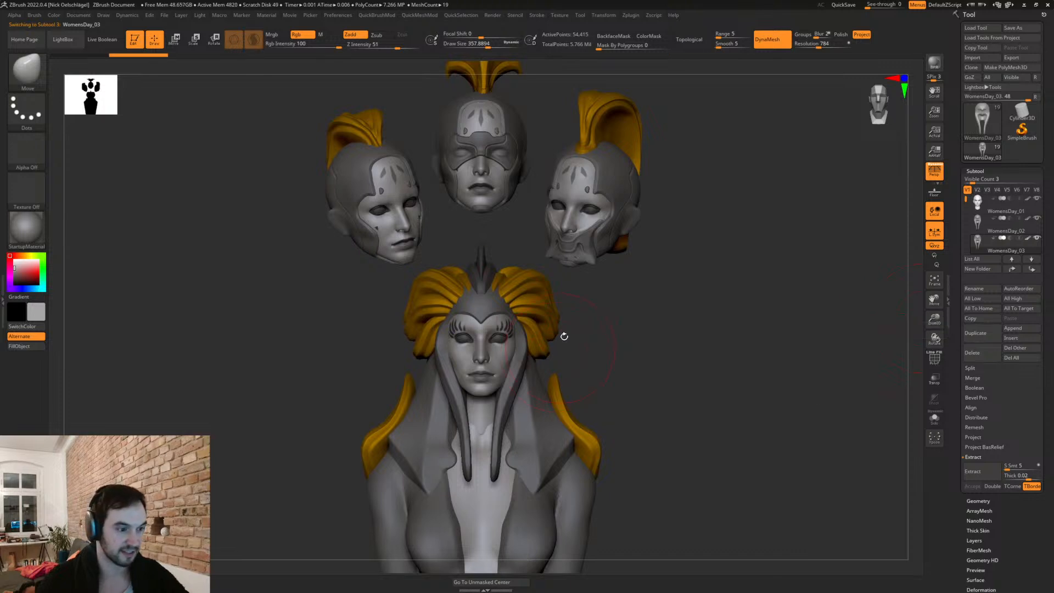
pyautogui.press('w')
pyautogui.moveTo(488, 349); pyautogui.dragTo(481, 349)
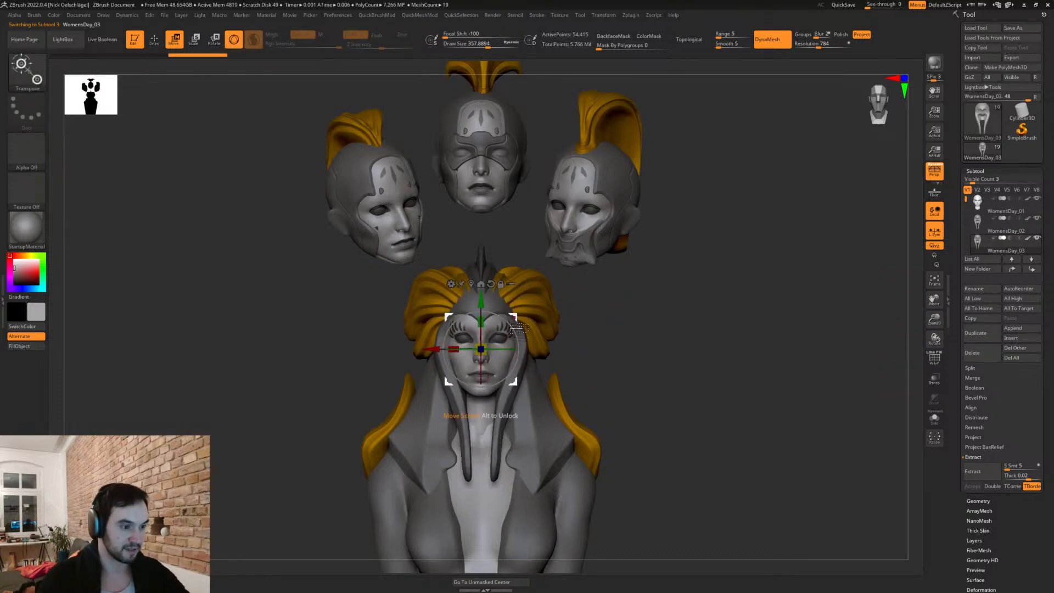
pyautogui.moveTo(515, 315); pyautogui.dragTo(543, 319)
pyautogui.hotkey('ctrl', 'z')
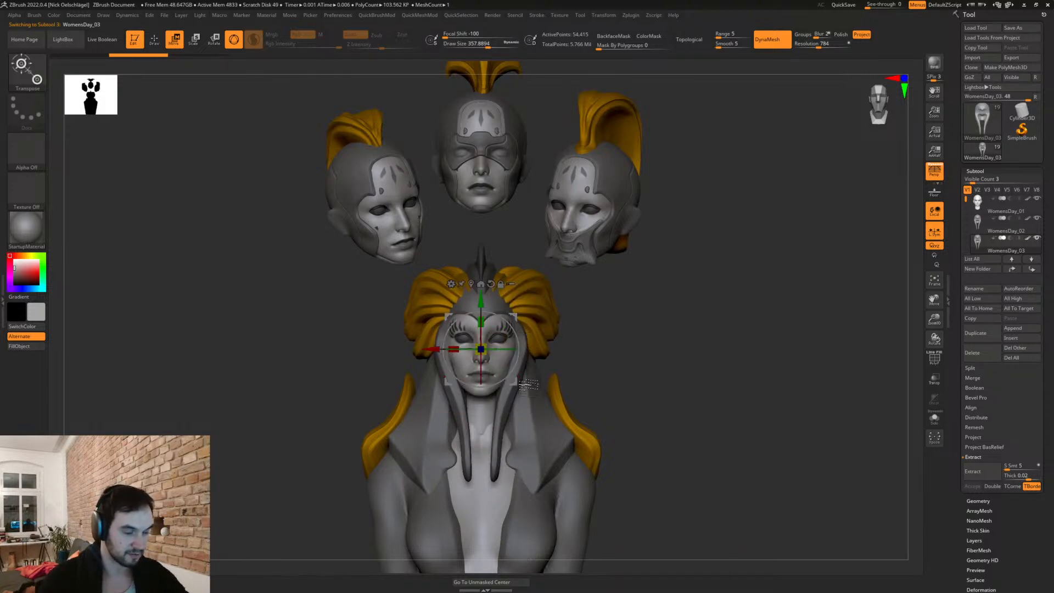
pyautogui.press('q')
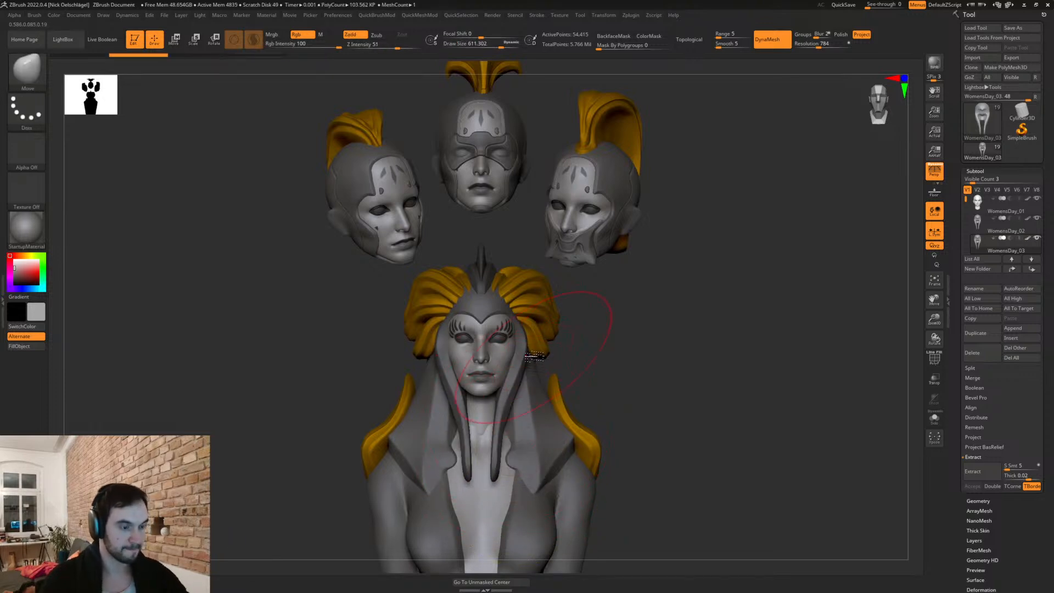
pyautogui.click(533, 323)
pyautogui.press('Escape')
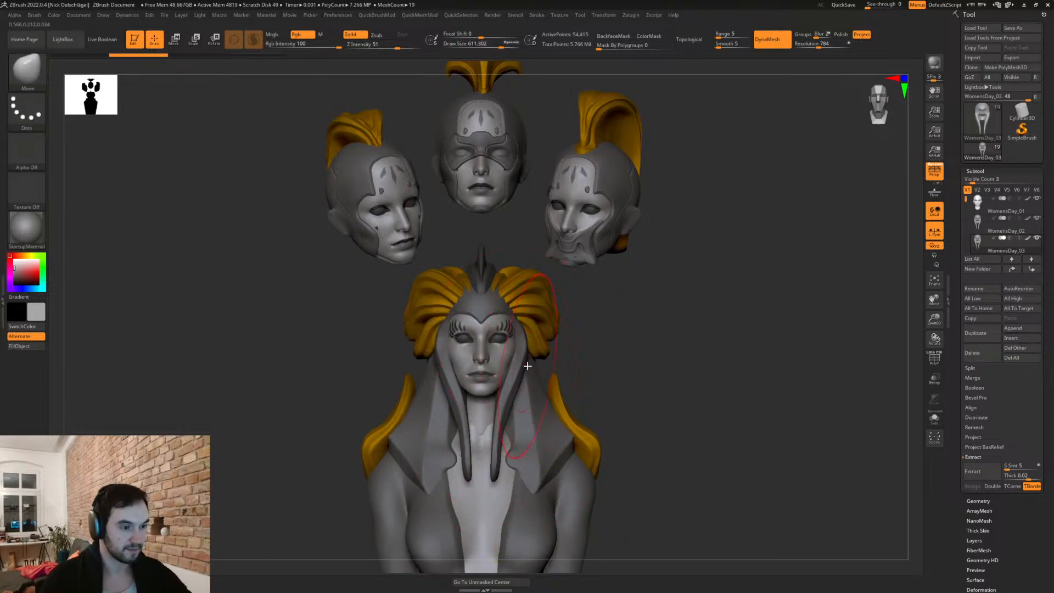
# Step: Spread the duplicated helmet's strands outward with the transform gizmo and pull their tips down with the Move brush at size 866.96
pyautogui.press('w')
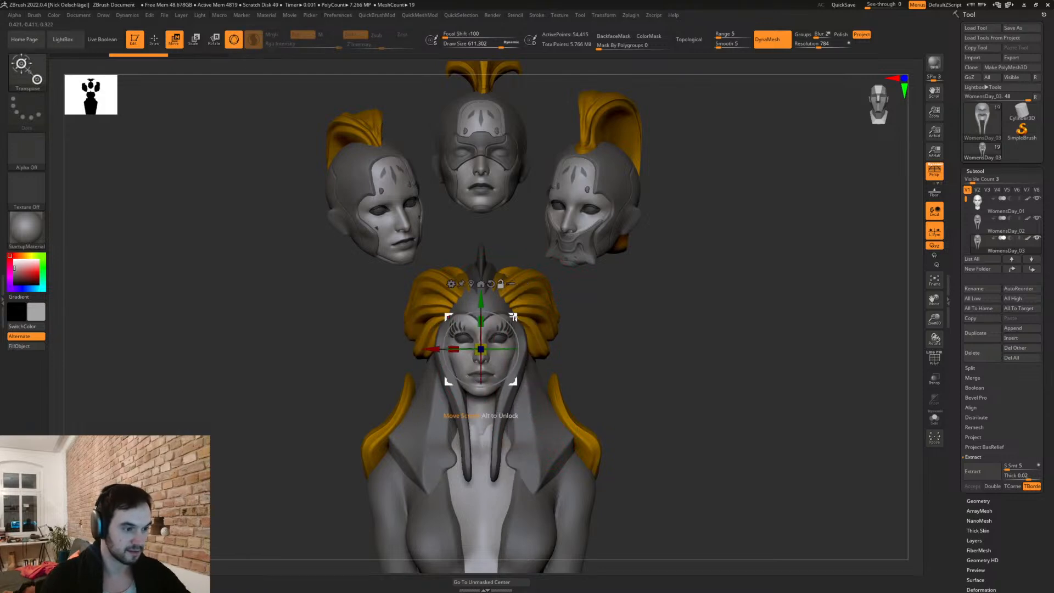
pyautogui.moveTo(560, 314); pyautogui.dragTo(679, 373)
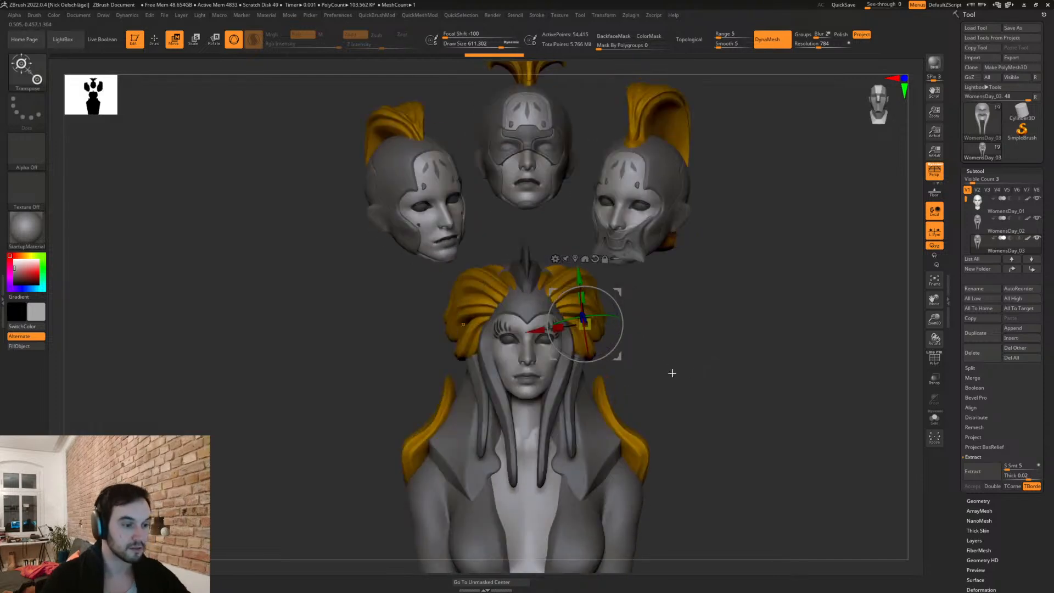
pyautogui.press('q')
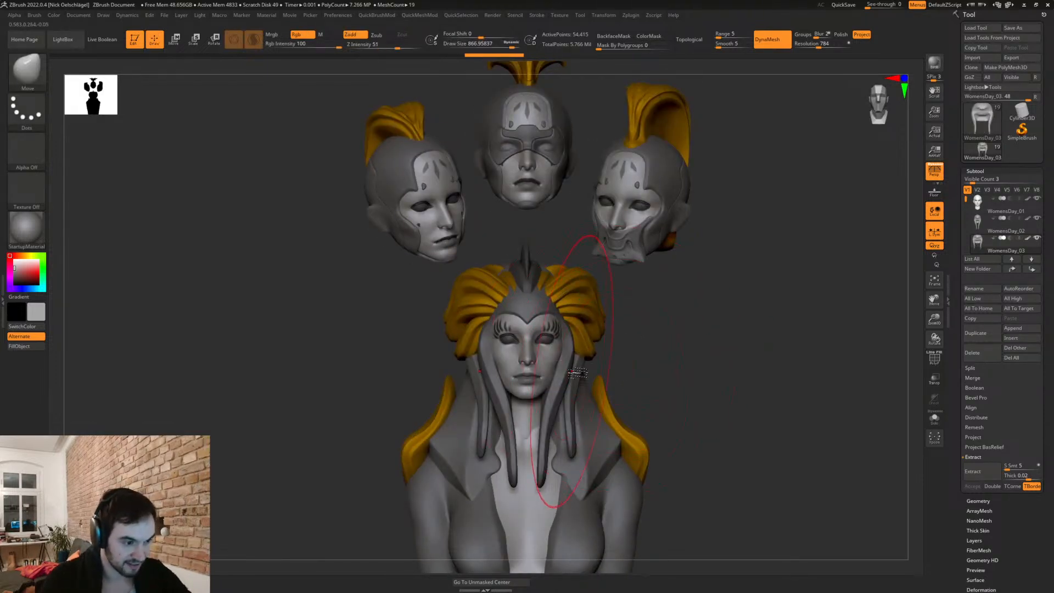
pyautogui.moveTo(572, 428)
pyautogui.mouseDown()
pyautogui.moveTo(578, 449)
pyautogui.moveTo(568, 410)
pyautogui.moveTo(593, 444)
pyautogui.moveTo(576, 487)
pyautogui.mouseUp()
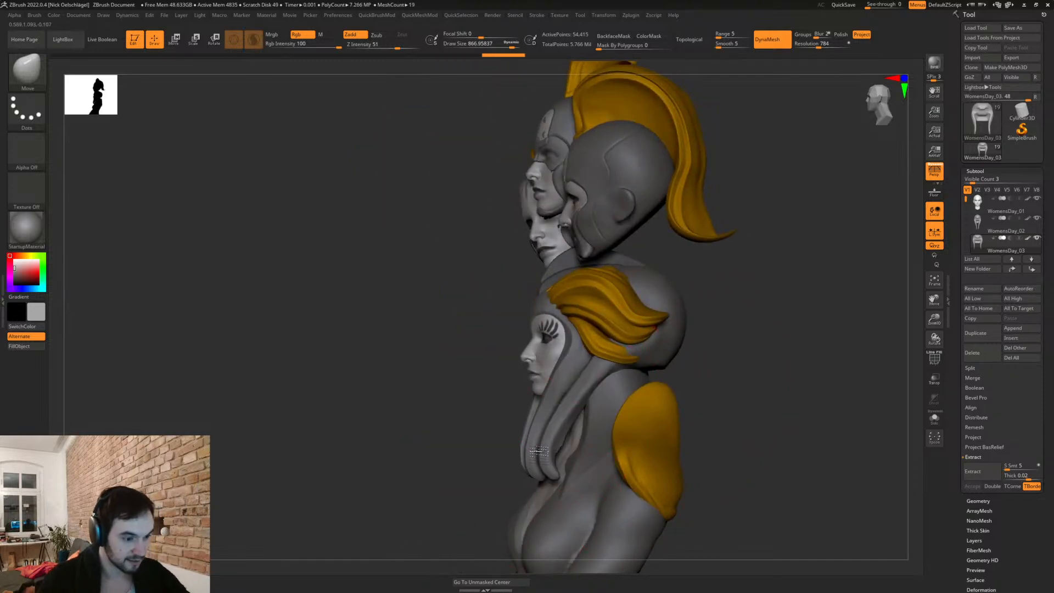
# Step: Lengthen the duplicated strands and reshape their curve over the chest from the side with the Move brush
pyautogui.moveTo(513, 472)
pyautogui.mouseDown()
pyautogui.moveTo(476, 494)
pyautogui.moveTo(467, 480)
pyautogui.moveTo(554, 475)
pyautogui.moveTo(477, 531)
pyautogui.mouseUp()
pyautogui.press('ctrl')
pyautogui.moveTo(477, 529); pyautogui.dragTo(545, 456, button='right')
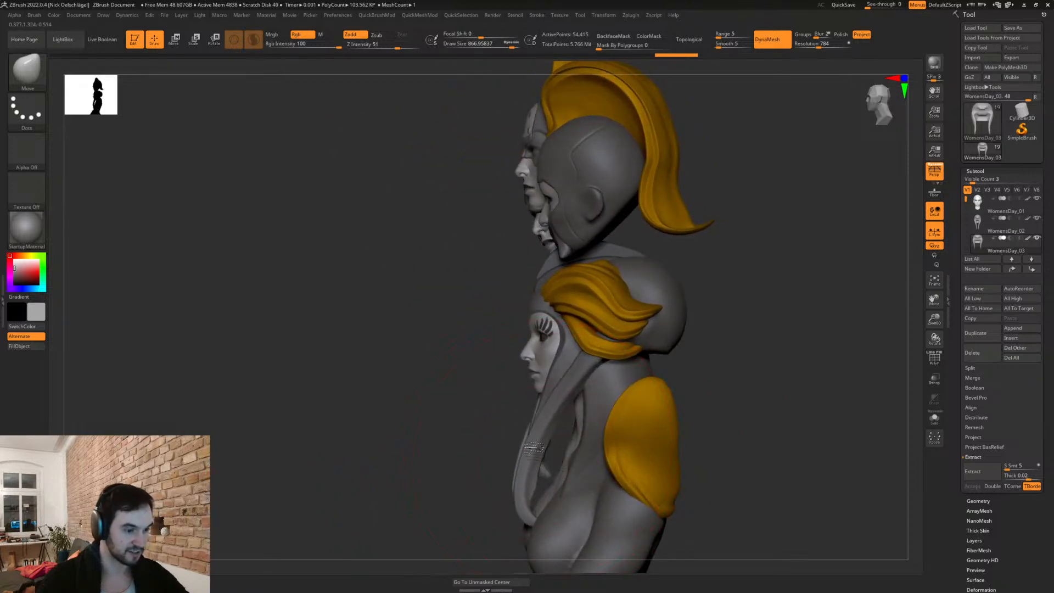
pyautogui.keyDown('shift'); pyautogui.moveTo(475, 449); pyautogui.dragTo(527, 461, button='right'); pyautogui.keyUp('shift')
pyautogui.moveTo(486, 508); pyautogui.dragTo(487, 511)
pyautogui.moveTo(526, 457); pyautogui.dragTo(528, 458)
# Step: Move the duplicated strands apart with the transform gizmo so they hang over the collar on both sides
pyautogui.moveTo(625, 377)
pyautogui.mouseDown(button='right')
pyautogui.moveTo(626, 393)
pyautogui.moveTo(701, 440)
pyautogui.moveTo(741, 400)
pyautogui.moveTo(753, 416)
pyautogui.moveTo(742, 410)
pyautogui.mouseUp(button='right')
pyautogui.press('ctrl')
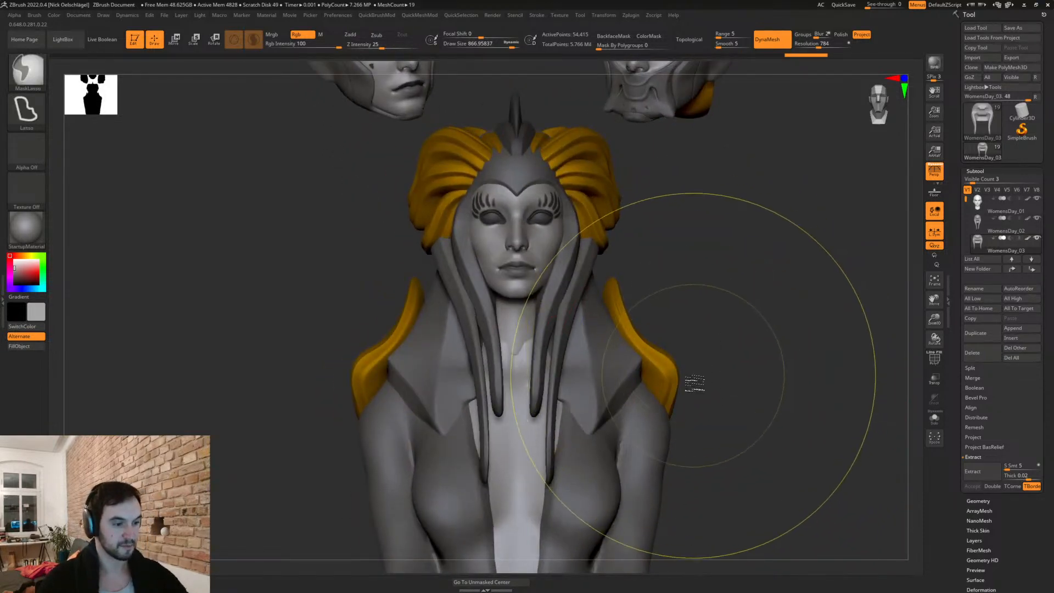
pyautogui.press('w')
pyautogui.moveTo(615, 201); pyautogui.dragTo(633, 213)
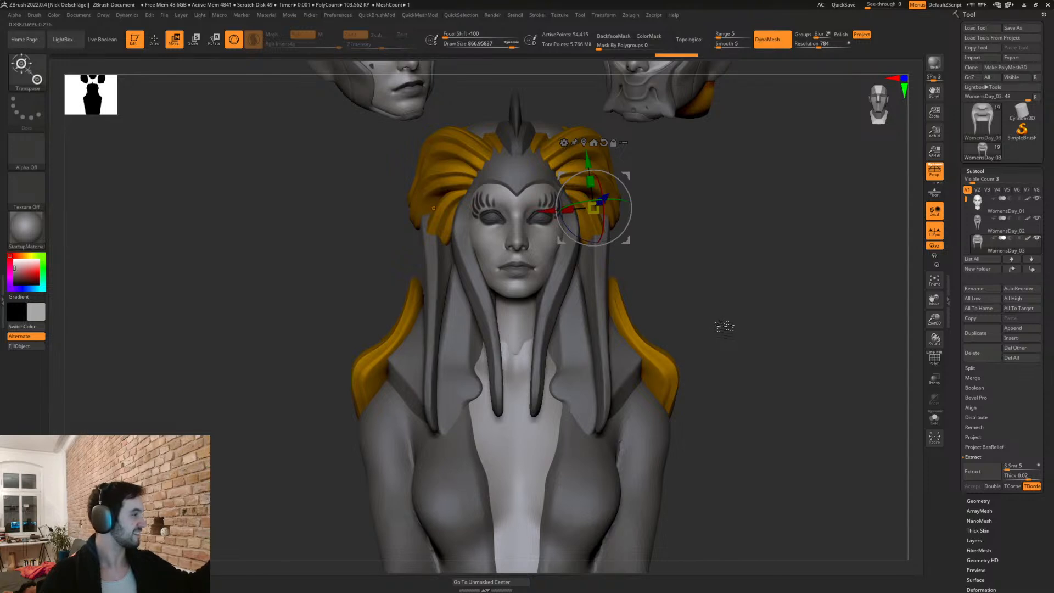
# Step: Bend the duplicated strands into a forward arc beneath the side hair with the Move brush at size 575.93
pyautogui.moveTo(675, 338)
pyautogui.mouseDown()
pyautogui.moveTo(743, 315)
pyautogui.moveTo(722, 327)
pyautogui.moveTo(643, 244)
pyautogui.moveTo(635, 252)
pyautogui.mouseUp()
pyautogui.press('q')
pyautogui.press('ctrl')
pyautogui.hotkey('ctrl', 'z')
pyautogui.press('s')
pyautogui.moveTo(569, 245); pyautogui.dragTo(556, 244)
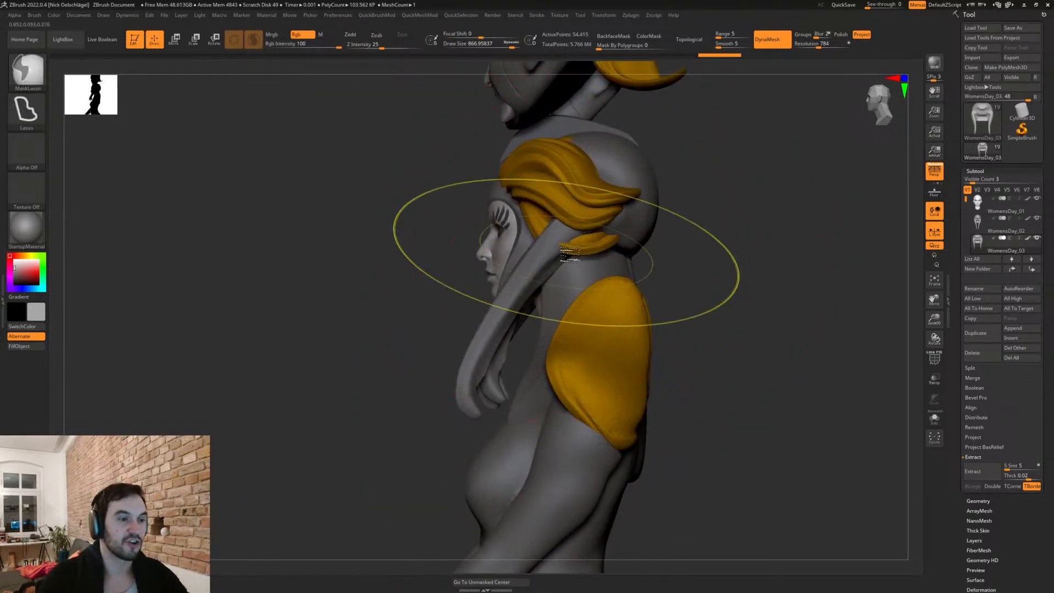
pyautogui.press('s')
pyautogui.moveTo(488, 328)
pyautogui.mouseDown()
pyautogui.moveTo(471, 327)
pyautogui.moveTo(472, 344)
pyautogui.mouseUp()
pyautogui.moveTo(557, 250); pyautogui.dragTo(567, 268)
pyautogui.moveTo(607, 240); pyautogui.dragTo(616, 256)
pyautogui.moveTo(670, 276); pyautogui.dragTo(687, 275)
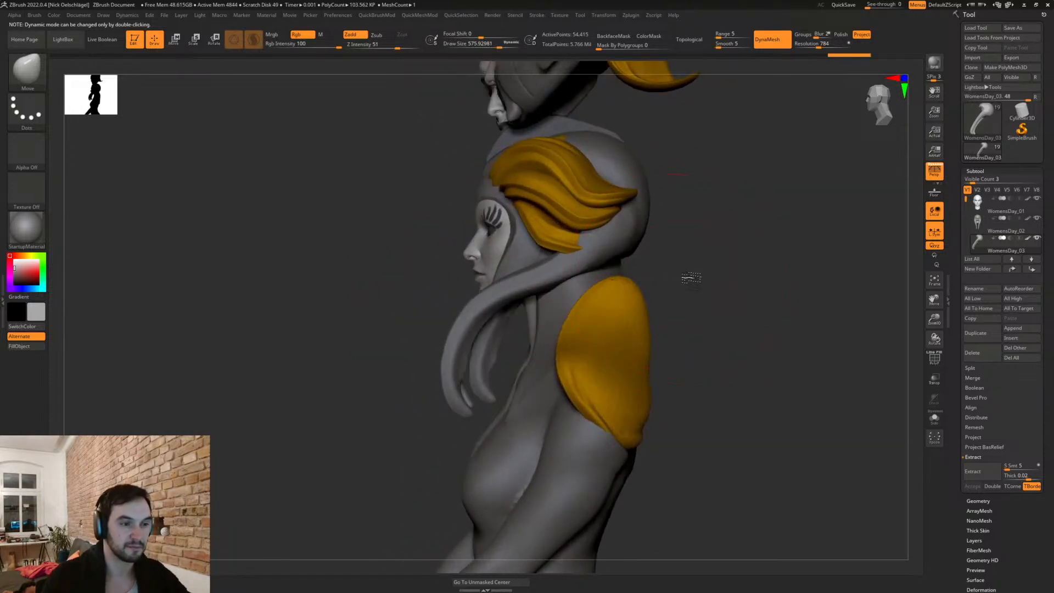
# Step: Rotate and shift the duplicated strands with the transform gizmo from the side, seating them behind the side hair
pyautogui.press('w')
pyautogui.moveTo(629, 178); pyautogui.dragTo(598, 194)
pyautogui.moveTo(678, 221); pyautogui.dragTo(657, 218)
pyautogui.moveTo(596, 198); pyautogui.dragTo(614, 165)
pyautogui.moveTo(636, 270)
pyautogui.mouseDown()
pyautogui.moveTo(650, 226)
pyautogui.moveTo(680, 231)
pyautogui.moveTo(579, 185)
pyautogui.moveTo(614, 155)
pyautogui.mouseUp()
pyautogui.moveTo(695, 258); pyautogui.dragTo(673, 269)
# Step: Pull the duplicated strands down so they hang straighter in front of the collar, using the Move brush at size 298.79
pyautogui.press('q')
pyautogui.press('s')
pyautogui.moveTo(647, 314)
pyautogui.mouseDown()
pyautogui.moveTo(690, 305)
pyautogui.moveTo(680, 329)
pyautogui.mouseUp()
pyautogui.moveTo(581, 447)
pyautogui.mouseDown()
pyautogui.moveTo(598, 354)
pyautogui.moveTo(582, 393)
pyautogui.moveTo(590, 389)
pyautogui.moveTo(575, 382)
pyautogui.mouseUp()
pyautogui.press('s')
pyautogui.moveTo(698, 315)
pyautogui.mouseDown()
pyautogui.moveTo(631, 352)
pyautogui.moveTo(615, 379)
pyautogui.moveTo(590, 385)
pyautogui.mouseUp()
pyautogui.press('s')
pyautogui.press('ctrl')
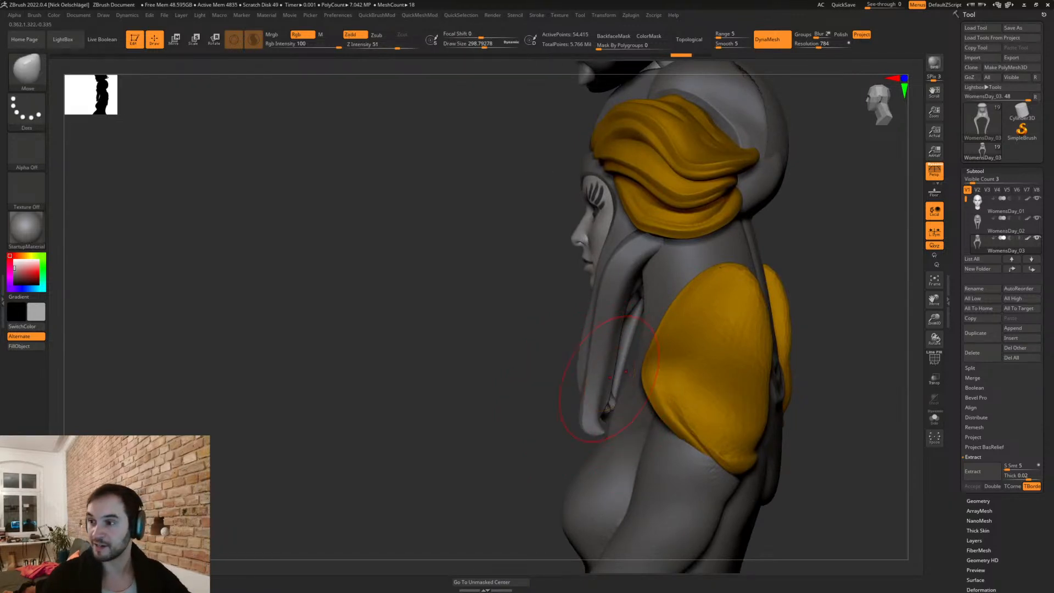
# Step: Push the duplicated strands' lower ends back toward the chest with the Move brush at size 533.2
pyautogui.moveTo(856, 259); pyautogui.dragTo(823, 263)
pyautogui.press('s')
pyautogui.moveTo(576, 370); pyautogui.dragTo(619, 397)
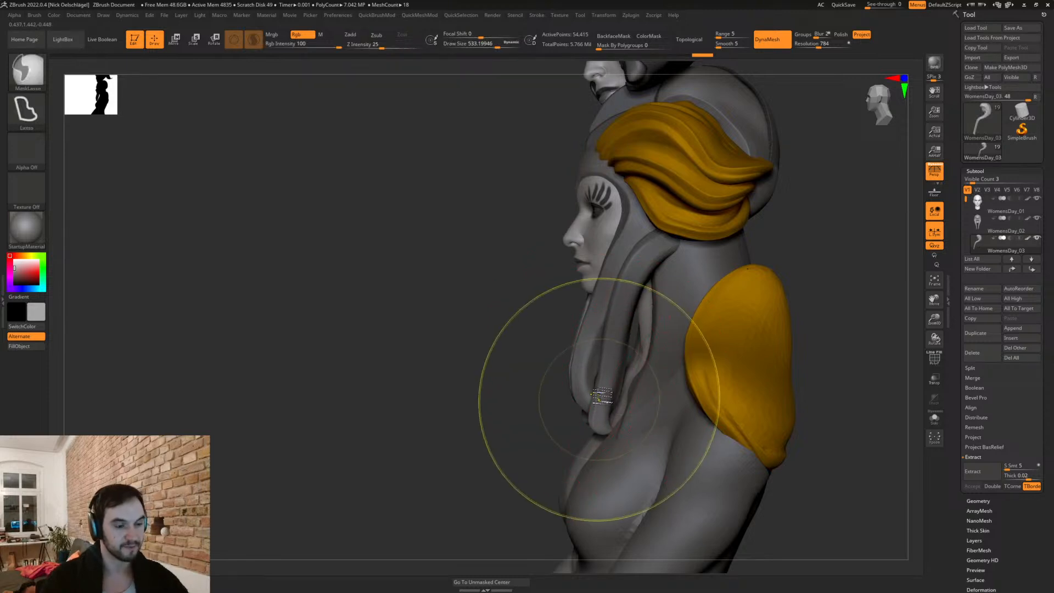
pyautogui.moveTo(581, 434); pyautogui.dragTo(600, 396)
pyautogui.moveTo(467, 391)
pyautogui.mouseDown()
pyautogui.moveTo(600, 412)
pyautogui.moveTo(576, 413)
pyautogui.mouseUp()
pyautogui.press('s')
pyautogui.moveTo(782, 277); pyautogui.dragTo(634, 288)
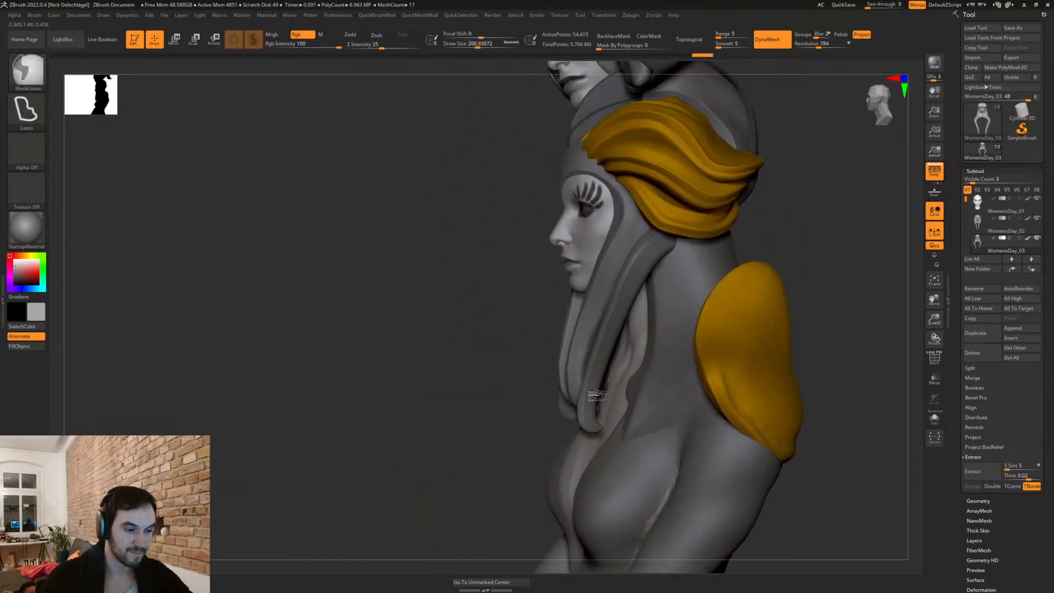
# Step: Curl the tips of the duplicated strands outward over the collar with the Move brush
pyautogui.moveTo(823, 344); pyautogui.dragTo(662, 394)
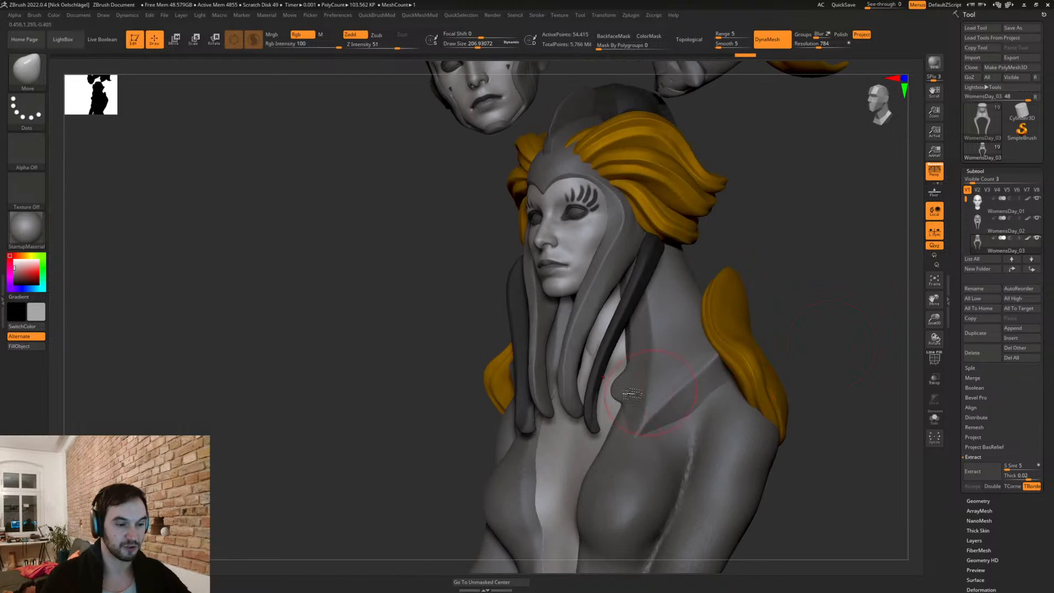
pyautogui.moveTo(791, 347); pyautogui.dragTo(850, 331)
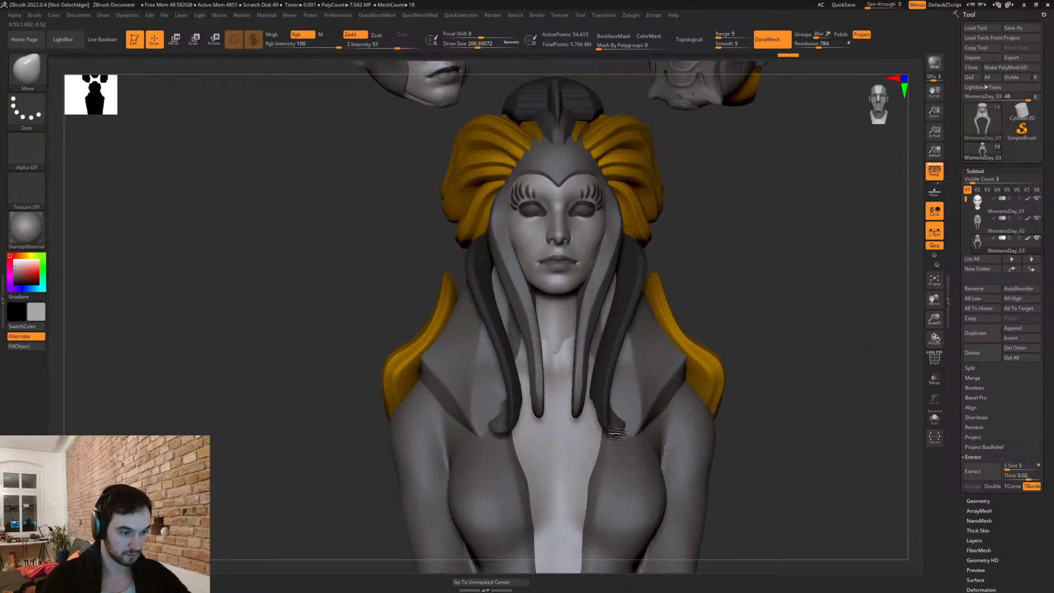
pyautogui.moveTo(767, 301); pyautogui.dragTo(687, 338)
pyautogui.moveTo(529, 459); pyautogui.dragTo(520, 452)
# Step: Select the main helmet and shorten its inner strands so they end on the neck, using the Move brush at size 468.26
pyautogui.press('s')
pyautogui.moveTo(541, 410); pyautogui.dragTo(528, 404)
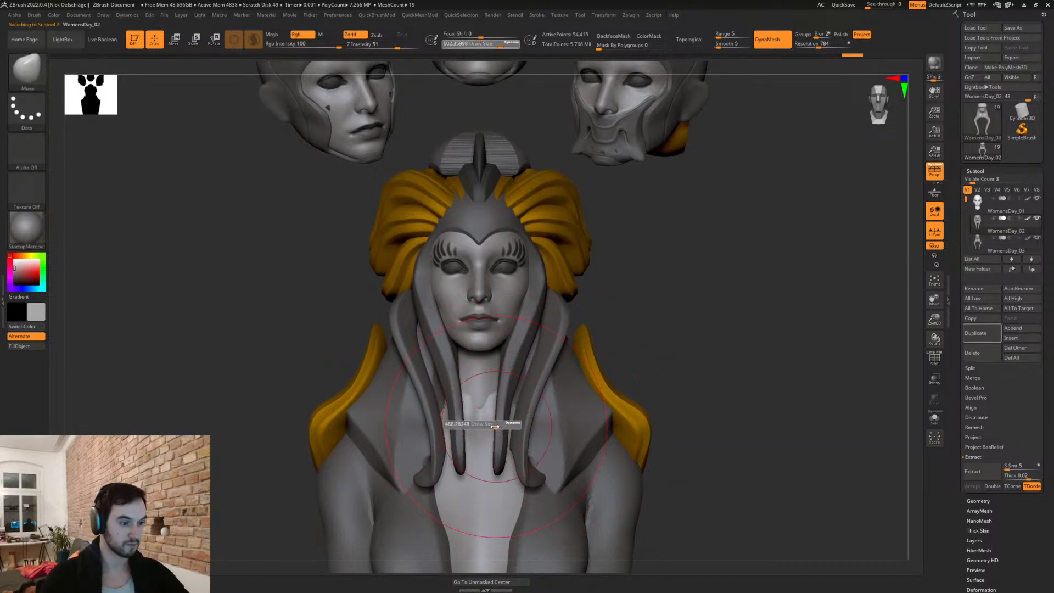
pyautogui.keyDown('alt'); pyautogui.click(506, 446); pyautogui.keyUp('alt')
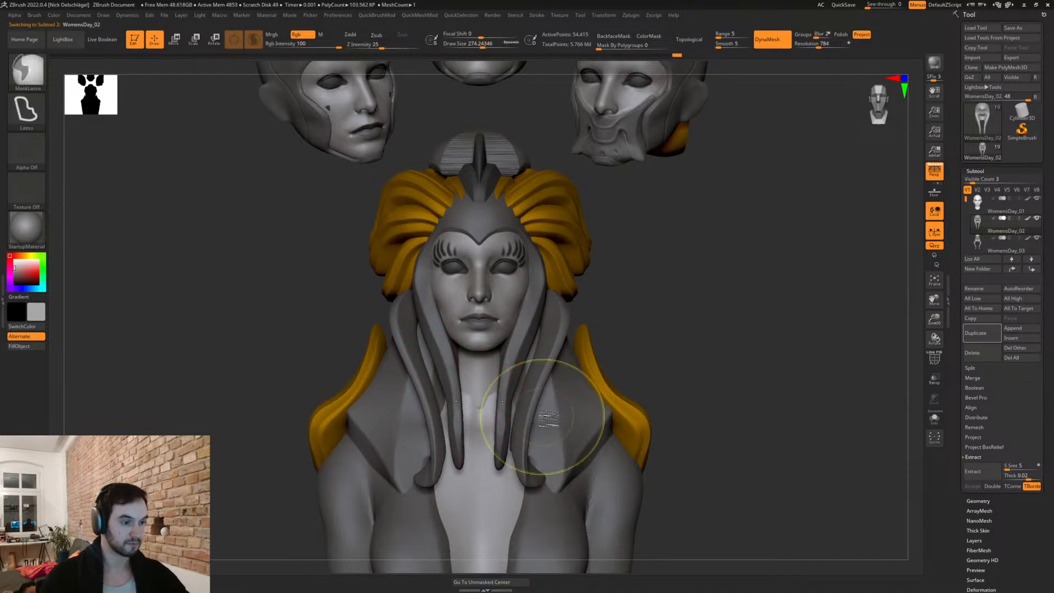
pyautogui.press('s')
pyautogui.moveTo(612, 361); pyautogui.dragTo(624, 361)
pyautogui.moveTo(501, 419)
pyautogui.mouseDown()
pyautogui.moveTo(609, 419)
pyautogui.moveTo(591, 460)
pyautogui.mouseUp()
pyautogui.moveTo(670, 400)
pyautogui.mouseDown()
pyautogui.moveTo(707, 424)
pyautogui.moveTo(525, 457)
pyautogui.mouseUp()
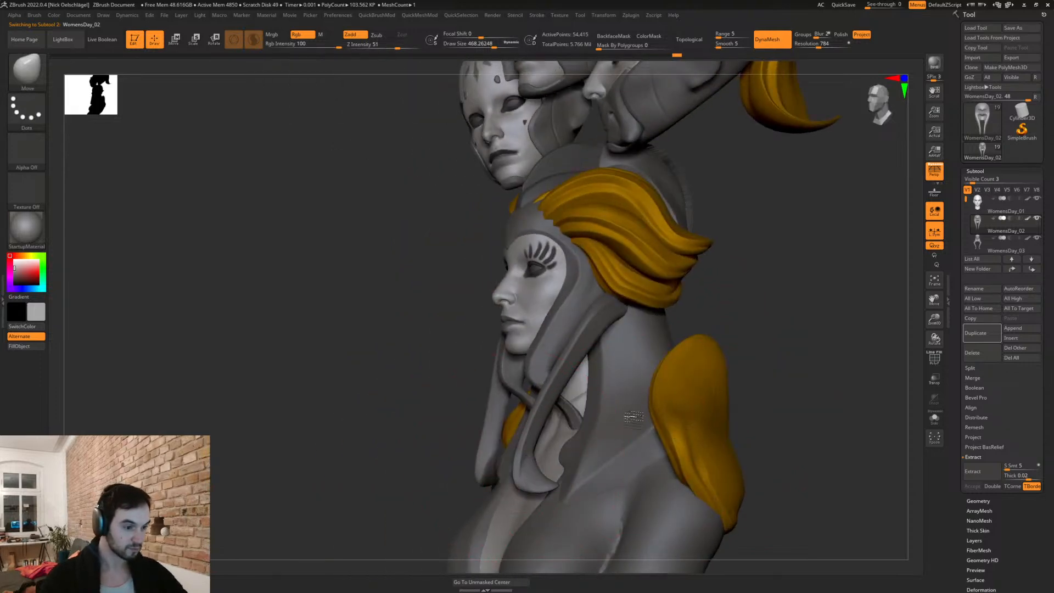
pyautogui.keyDown('shift'); pyautogui.moveTo(682, 400); pyautogui.dragTo(589, 372); pyautogui.keyUp('shift')
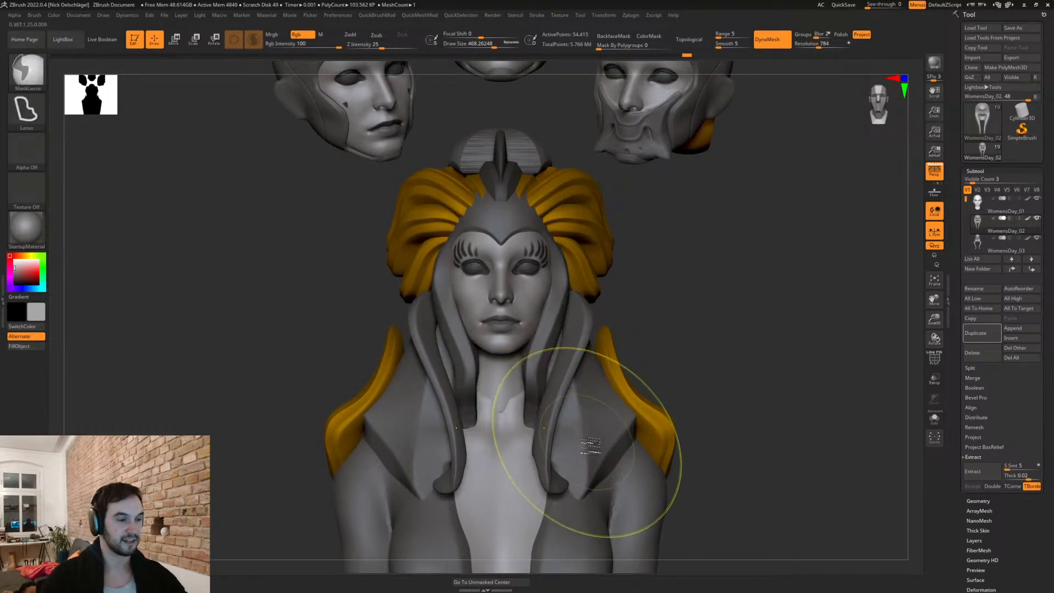
# Step: Adjust the curve of the main helmet's inner strands beside the jaw with the Move brush at size 286.39
pyautogui.press('s')
pyautogui.moveTo(549, 415); pyautogui.dragTo(526, 400)
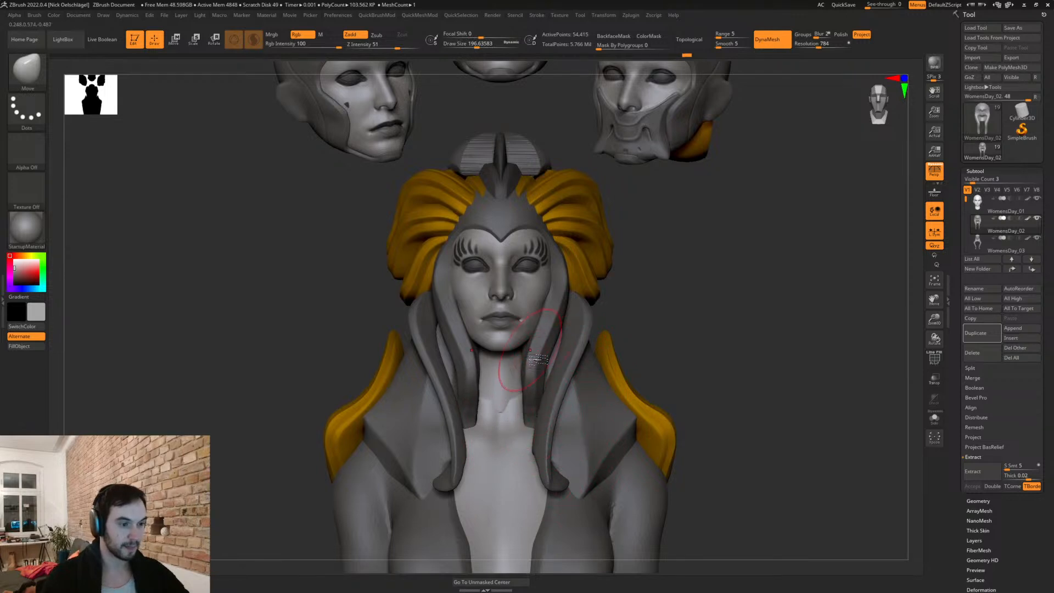
pyautogui.press('s')
pyautogui.moveTo(541, 336); pyautogui.dragTo(551, 335)
pyautogui.moveTo(642, 327); pyautogui.dragTo(549, 303)
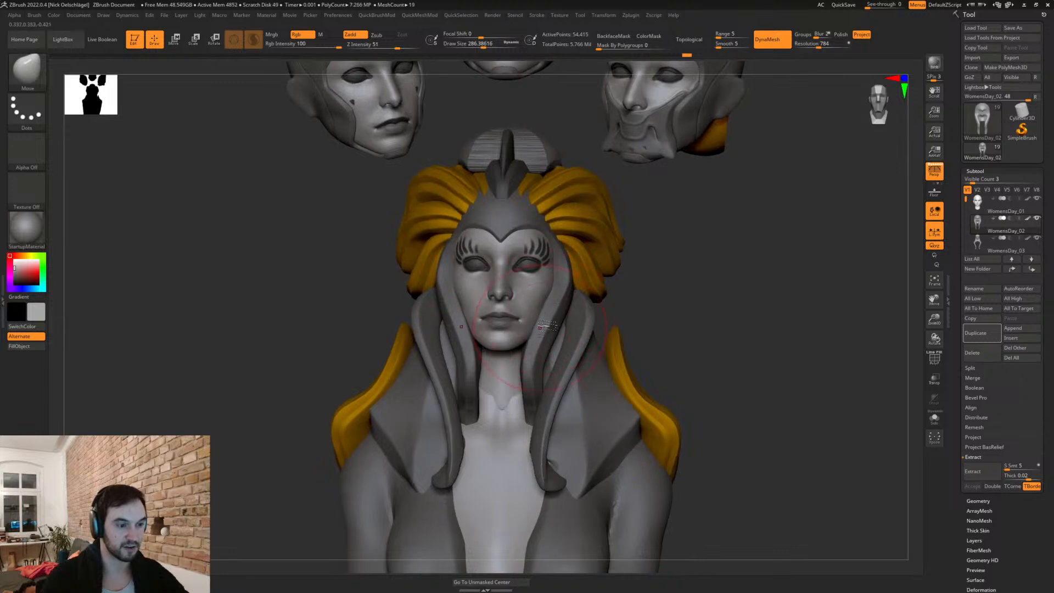
pyautogui.moveTo(673, 300)
pyautogui.mouseDown()
pyautogui.moveTo(682, 331)
pyautogui.moveTo(659, 367)
pyautogui.mouseUp()
# Step: Refine the helmet's edge beside the face and the inner strands' lower ends with the Move brush at size 115.86
pyautogui.press('s')
pyautogui.moveTo(568, 321); pyautogui.dragTo(553, 320)
pyautogui.moveTo(656, 274); pyautogui.dragTo(639, 266)
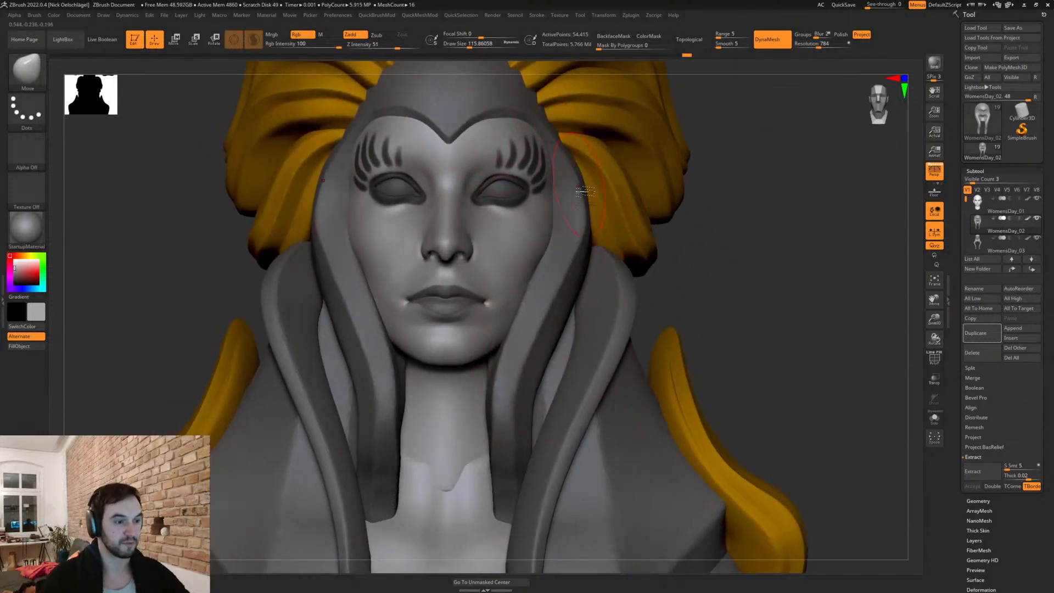
pyautogui.moveTo(683, 299); pyautogui.dragTo(546, 228)
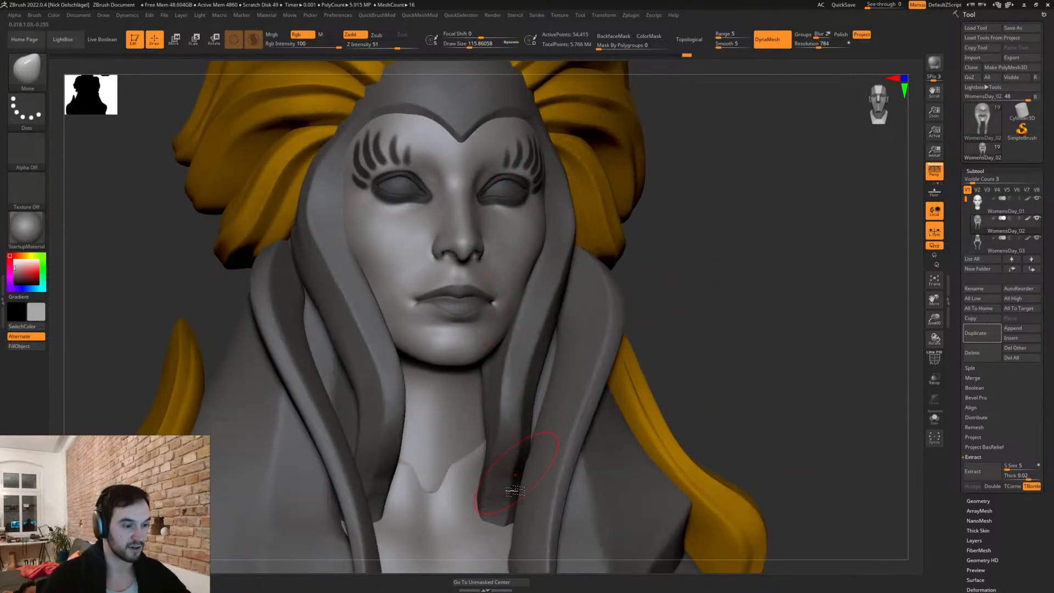
pyautogui.moveTo(684, 278); pyautogui.dragTo(682, 278)
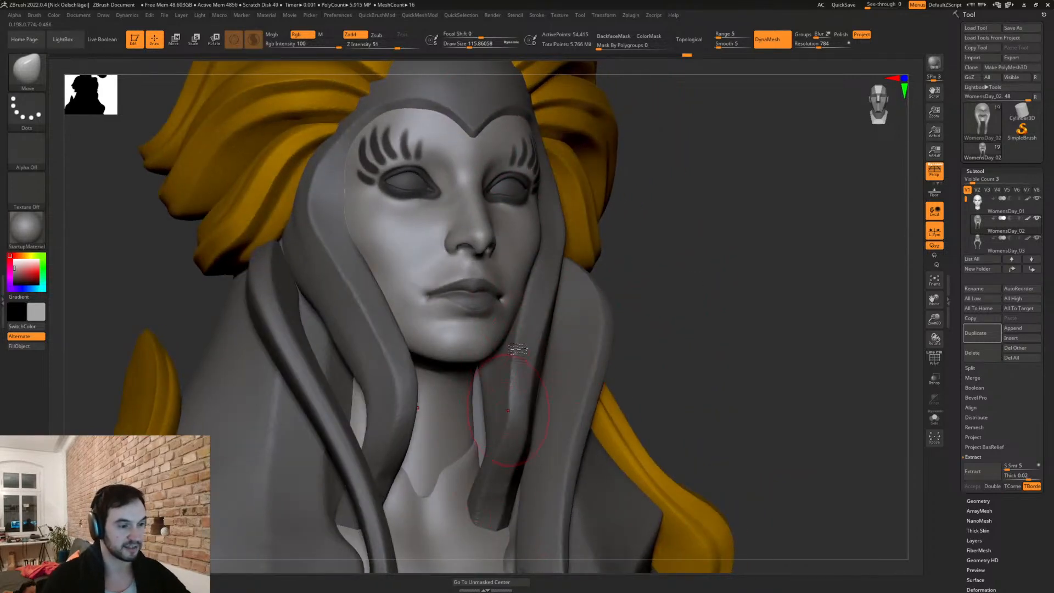
pyautogui.keyDown('shift'); pyautogui.moveTo(690, 353); pyautogui.dragTo(631, 435); pyautogui.keyUp('shift')
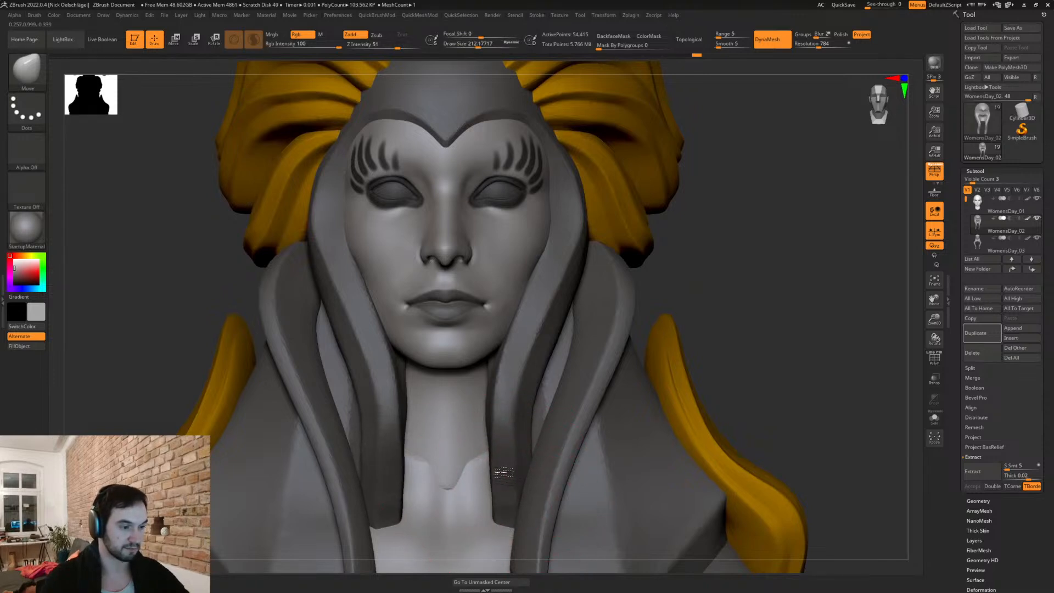
# Step: Isolate the duplicated helmet, delete its cap to keep only the hanging strands, and close the open holes
pyautogui.keyDown('alt'); pyautogui.moveTo(765, 371); pyautogui.dragTo(682, 391); pyautogui.keyUp('alt')
pyautogui.moveTo(583, 381); pyautogui.dragTo(665, 412)
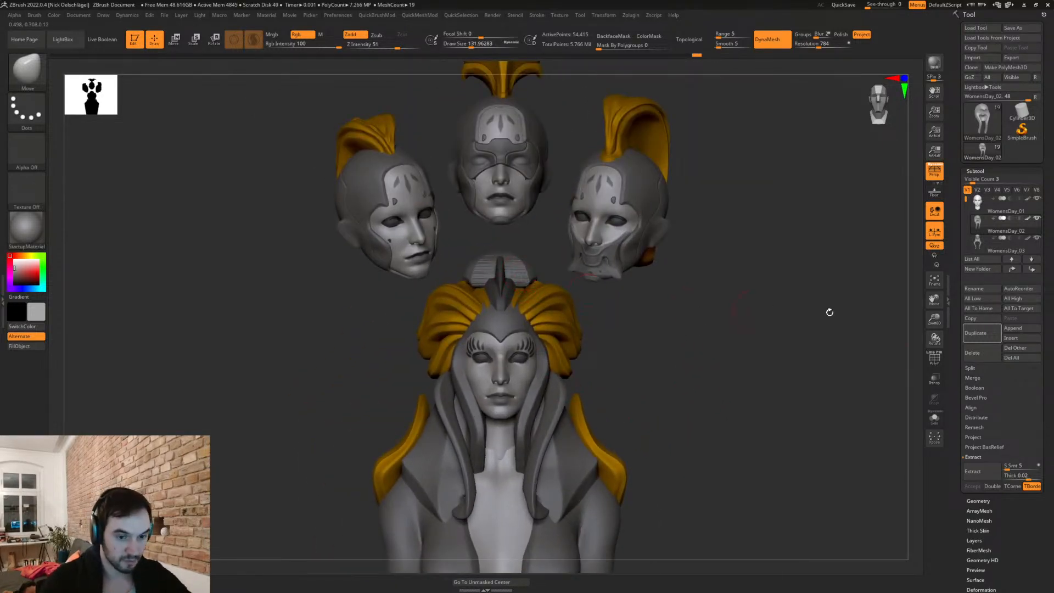
pyautogui.click(934, 422)
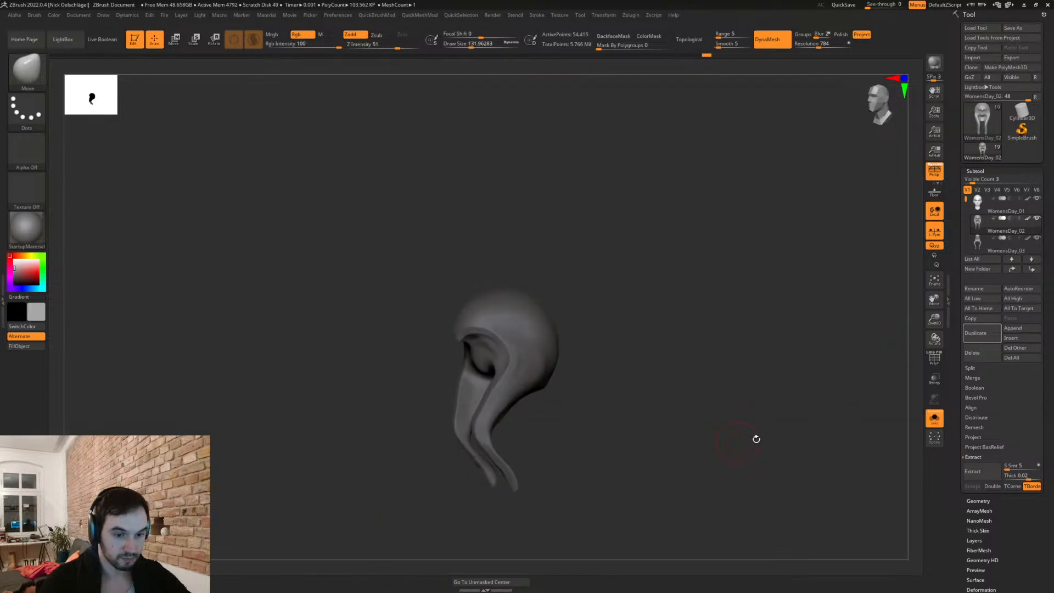
pyautogui.click(934, 417)
pyautogui.keyDown('alt'); pyautogui.click(587, 294); pyautogui.keyUp('alt')
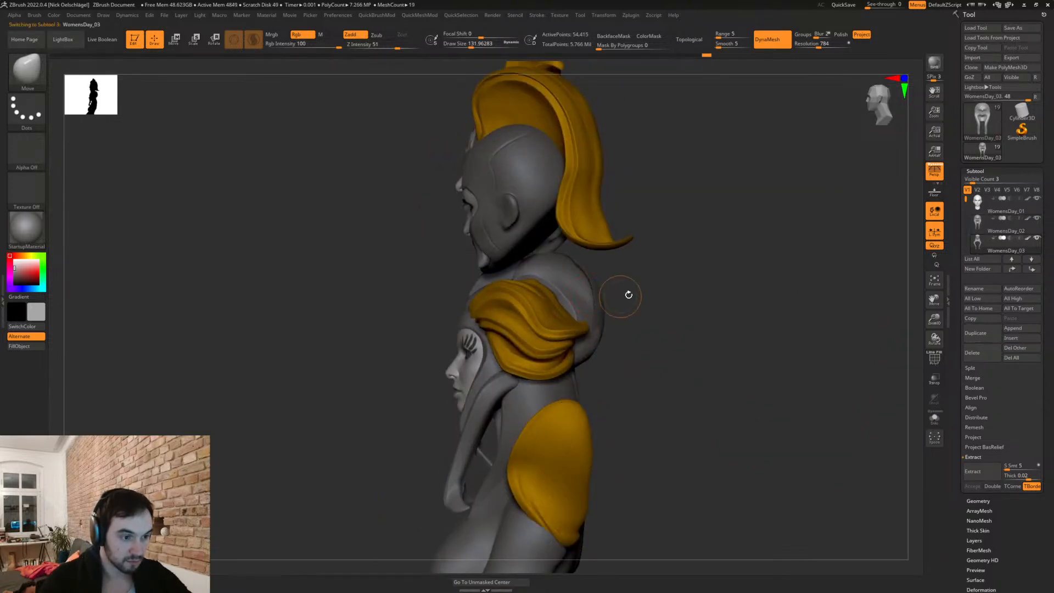
pyautogui.hotkey('shift', 'f')
pyautogui.moveTo(667, 311); pyautogui.dragTo(699, 334)
pyautogui.click(934, 418)
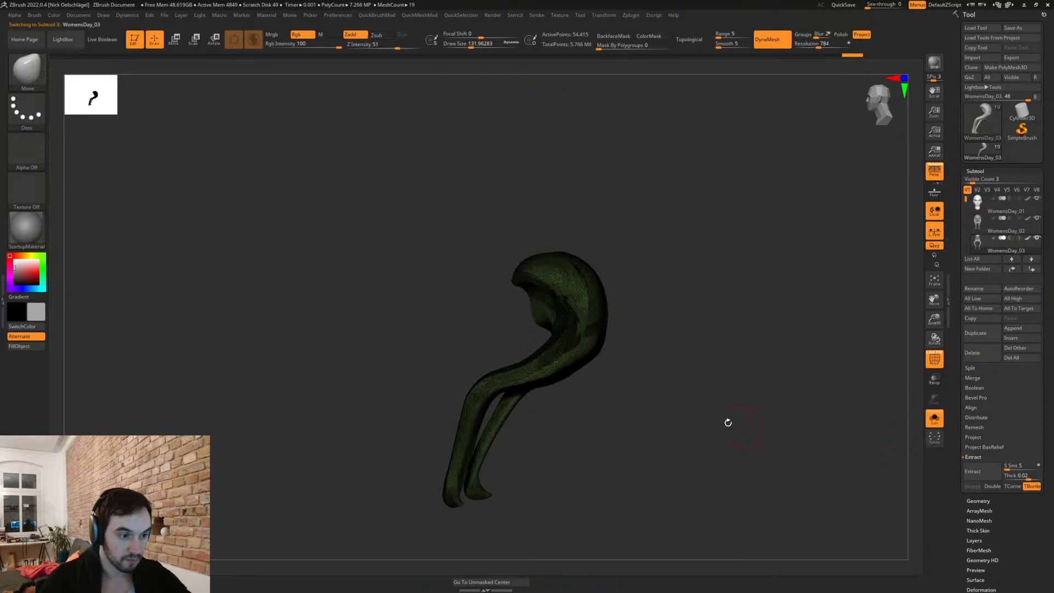
pyautogui.moveTo(547, 333)
pyautogui.keyDown('ctrl'); pyautogui.keyDown('shift'); pyautogui.mouseDown()
pyautogui.moveTo(596, 355)
pyautogui.moveTo(476, 241)
pyautogui.moveTo(486, 269)
pyautogui.mouseUp(); pyautogui.keyUp('shift'); pyautogui.keyUp('ctrl')
pyautogui.press('2')
pyautogui.click(591, 548)
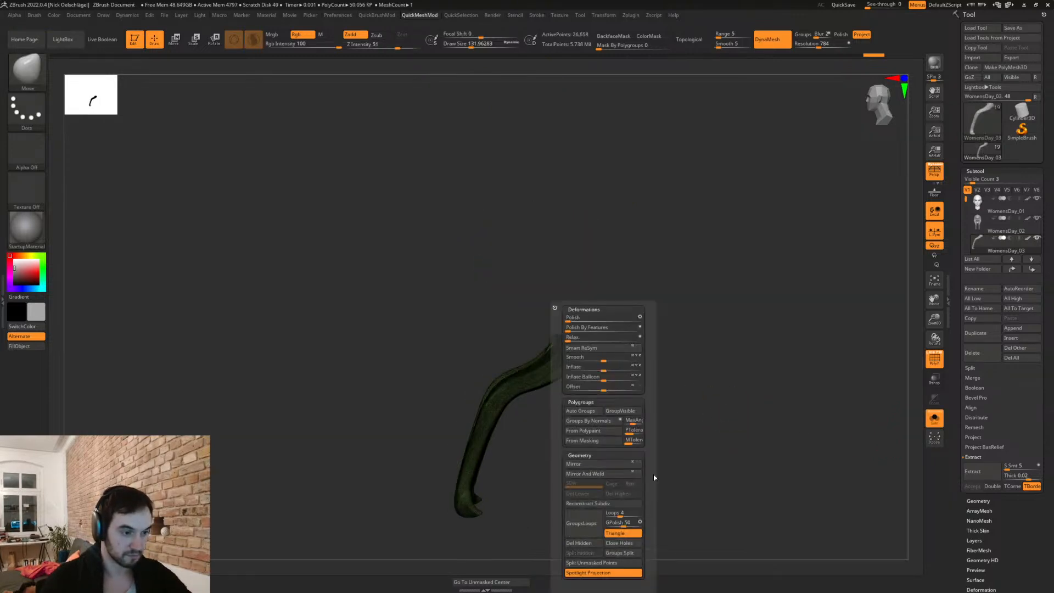
pyautogui.click(621, 543)
# Step: Smooth the closed upper ends of the isolated strands at brush size 158.1 and show the whole bust again
pyautogui.hotkey('shift', 'f')
pyautogui.moveTo(685, 307); pyautogui.dragTo(651, 408)
pyautogui.press('s')
pyautogui.moveTo(579, 346)
pyautogui.mouseDown()
pyautogui.moveTo(558, 337)
pyautogui.moveTo(541, 346)
pyautogui.mouseUp()
pyautogui.press('shift')
pyautogui.click(934, 419)
pyautogui.moveTo(688, 401)
pyautogui.mouseDown()
pyautogui.moveTo(696, 412)
pyautogui.moveTo(718, 364)
pyautogui.mouseUp()
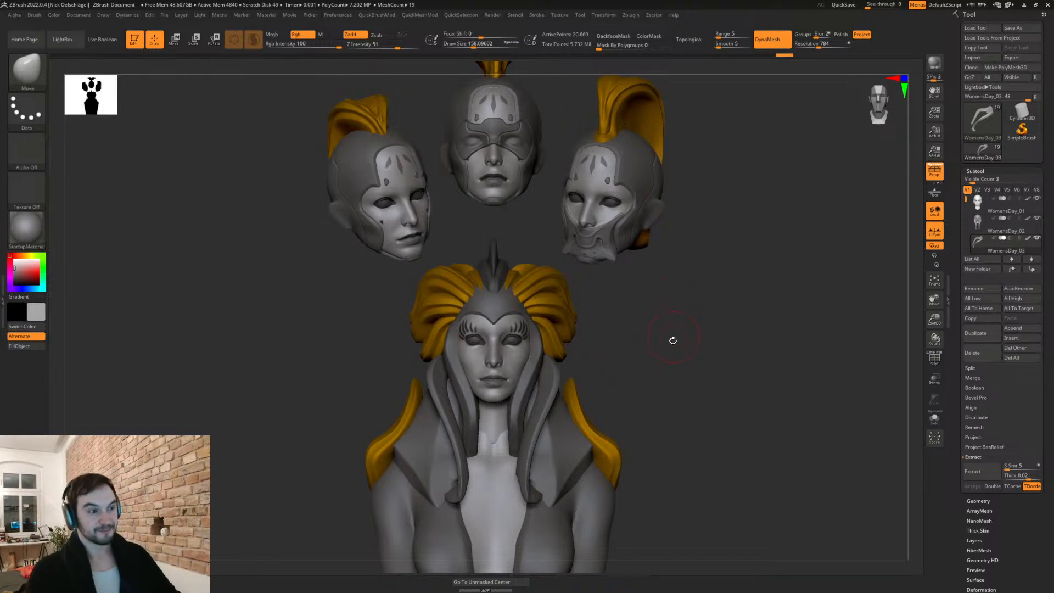
# Step: Examine the full bust and the three smaller masked heads from the front and at an angle
pyautogui.moveTo(635, 313); pyautogui.dragTo(643, 357)
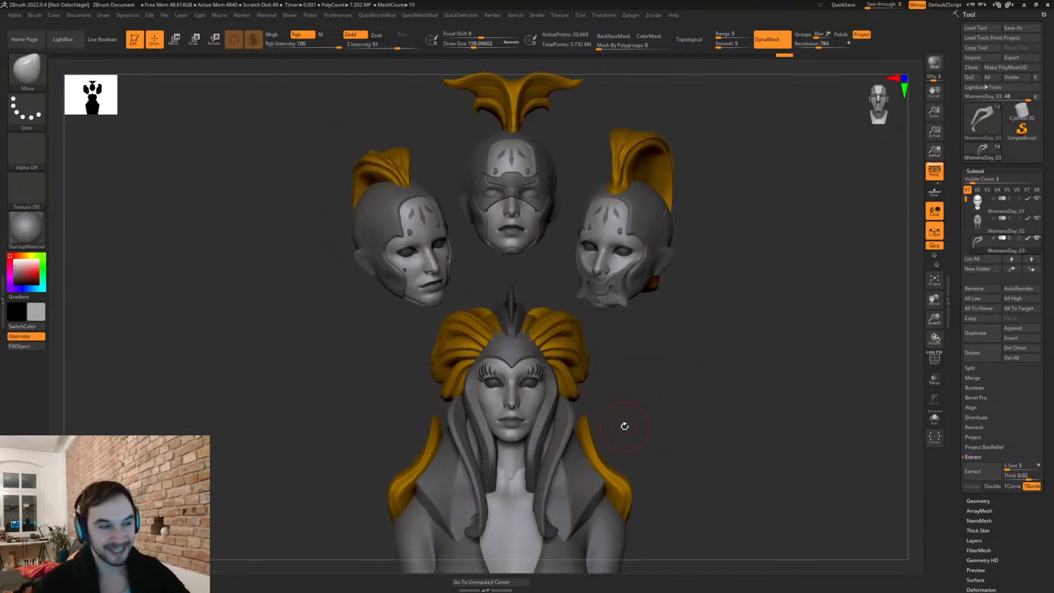
pyautogui.moveTo(680, 392); pyautogui.dragTo(637, 385)
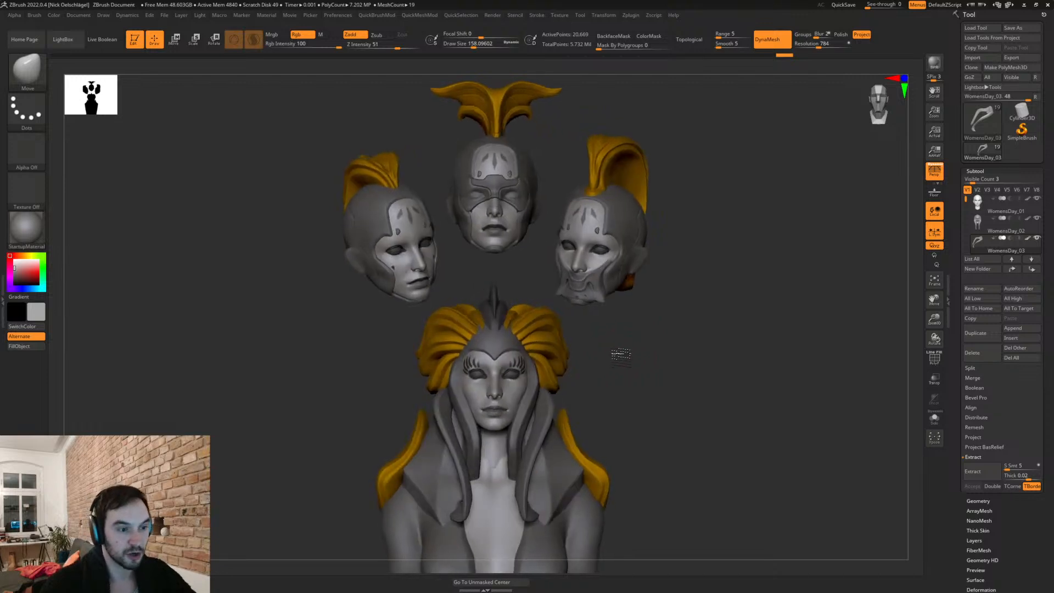
pyautogui.moveTo(416, 276)
pyautogui.keyDown('ctrl'); pyautogui.mouseDown()
pyautogui.moveTo(352, 165)
pyautogui.moveTo(434, 236)
pyautogui.moveTo(401, 269)
pyautogui.moveTo(434, 285)
pyautogui.mouseUp(); pyautogui.keyUp('ctrl')
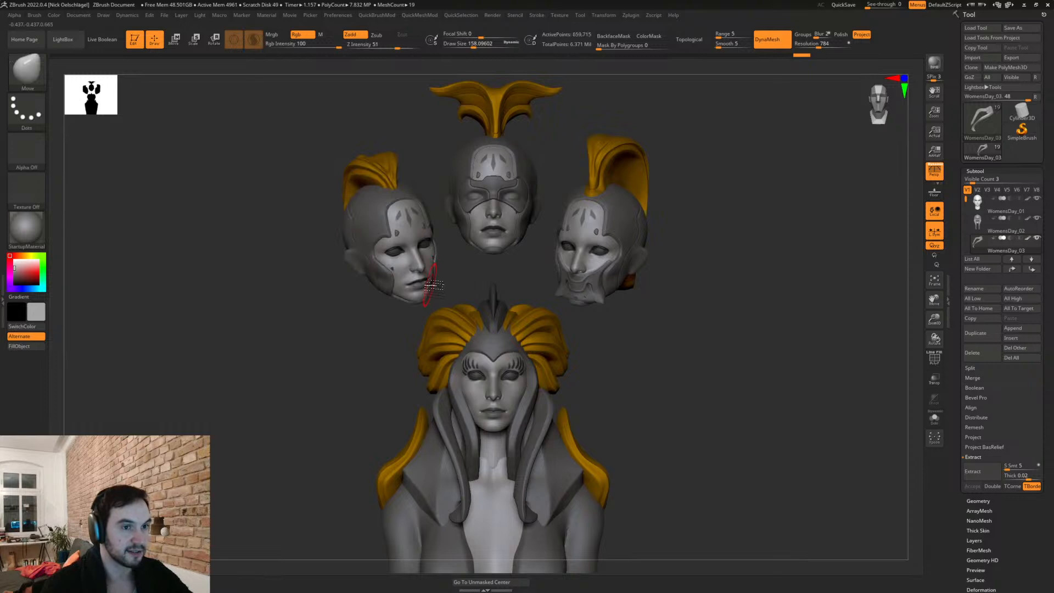
pyautogui.keyDown('alt'); pyautogui.click(465, 259); pyautogui.keyUp('alt')
pyautogui.keyDown('alt'); pyautogui.moveTo(465, 259); pyautogui.dragTo(470, 191); pyautogui.keyUp('alt')
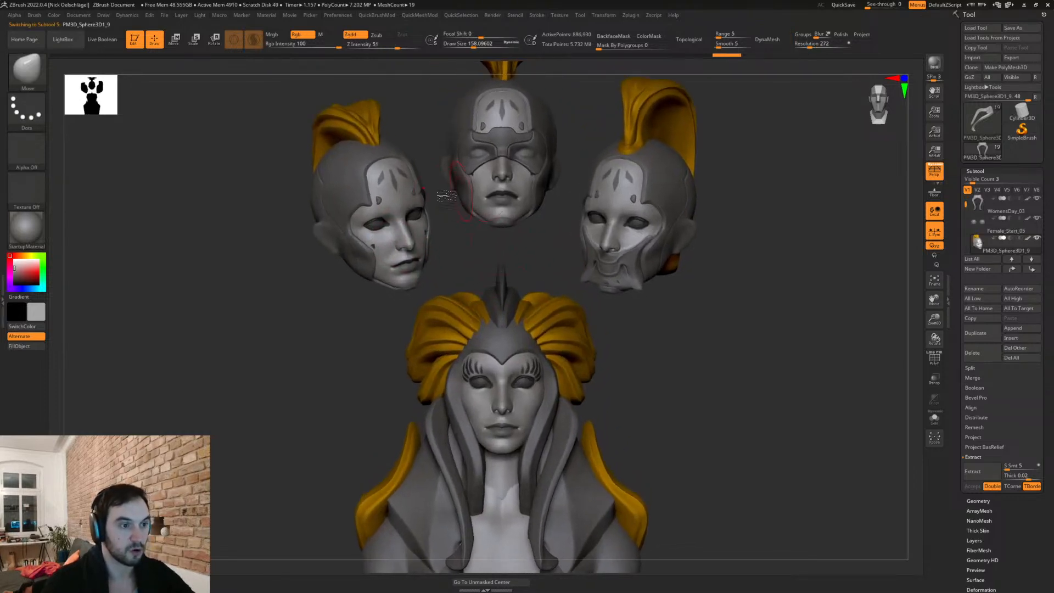
pyautogui.moveTo(543, 262); pyautogui.dragTo(609, 209)
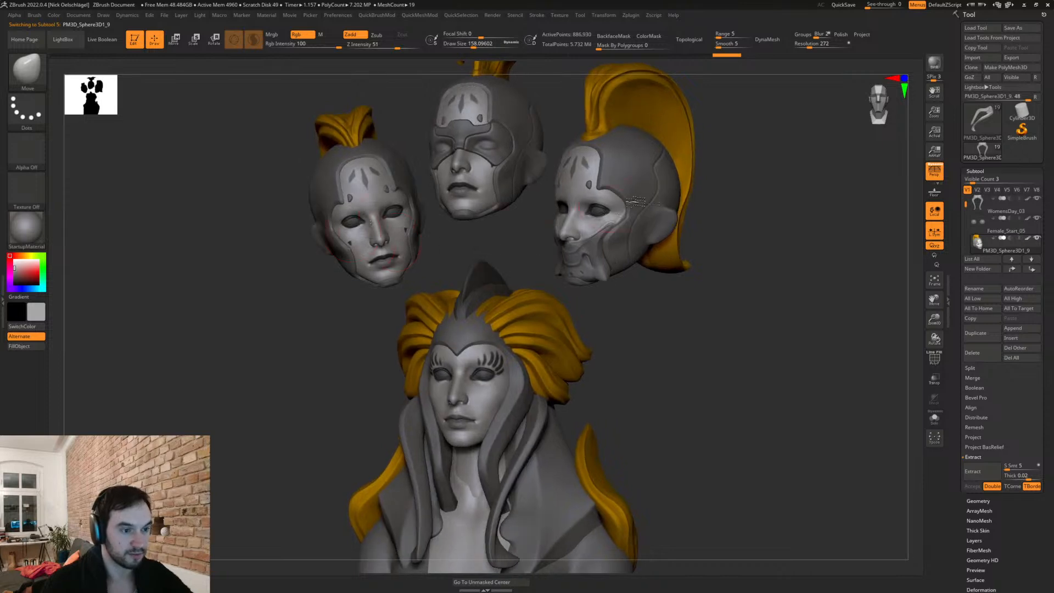
pyautogui.keyDown('shift'); pyautogui.moveTo(470, 239); pyautogui.dragTo(497, 278); pyautogui.keyUp('shift')
pyautogui.keyDown('alt'); pyautogui.moveTo(617, 368); pyautogui.dragTo(620, 390); pyautogui.keyUp('alt')
pyautogui.moveTo(697, 387)
pyautogui.mouseDown()
pyautogui.moveTo(706, 377)
pyautogui.moveTo(687, 422)
pyautogui.moveTo(683, 252)
pyautogui.moveTo(656, 327)
pyautogui.mouseUp()
# Step: Select the collar and reshape its pointed lower front corners into rounded ones with the Move brush at size 268.27
pyautogui.keyDown('alt'); pyautogui.click(537, 339); pyautogui.keyUp('alt')
pyautogui.press('s')
pyautogui.moveTo(538, 346); pyautogui.dragTo(543, 347)
pyautogui.moveTo(636, 343)
pyautogui.mouseDown()
pyautogui.moveTo(623, 343)
pyautogui.moveTo(608, 388)
pyautogui.mouseUp()
pyautogui.moveTo(541, 345); pyautogui.dragTo(532, 378)
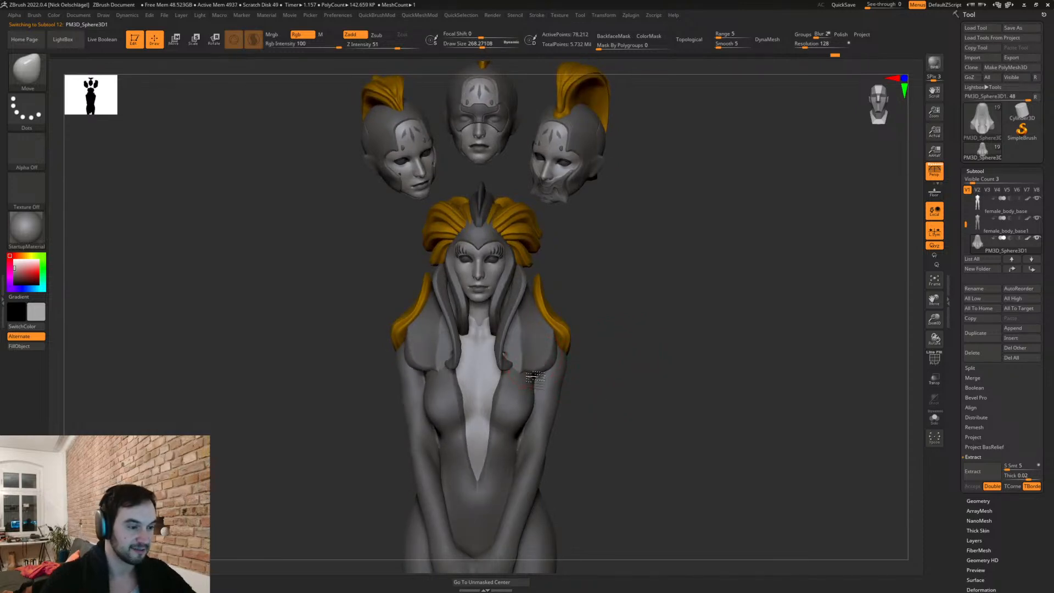
# Step: Fit the collar's lower front edge over the chest from the side with the Move brush at size 311.46
pyautogui.moveTo(626, 401); pyautogui.dragTo(531, 373)
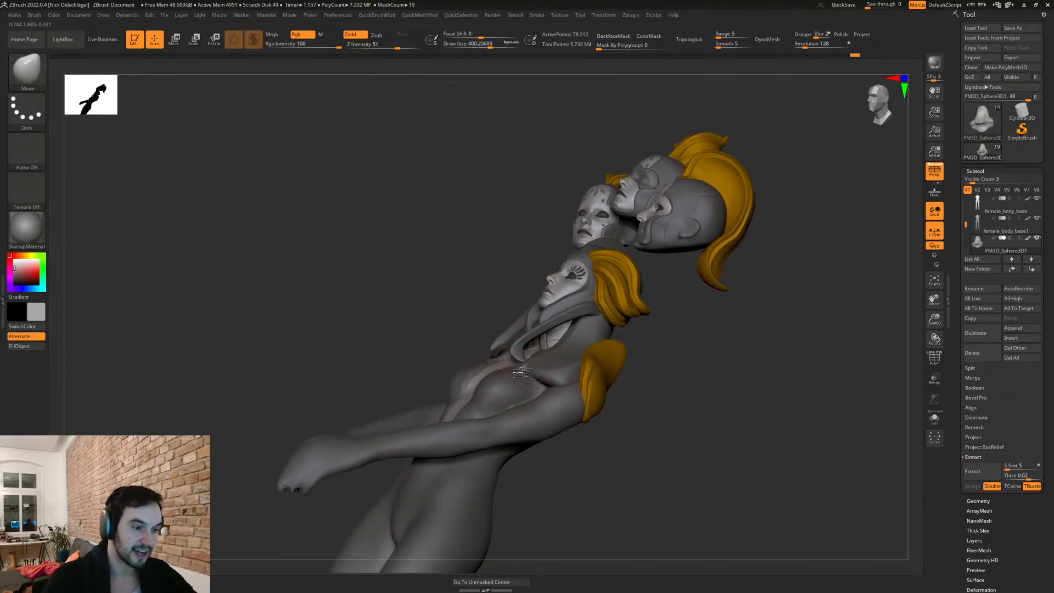
pyautogui.moveTo(561, 376); pyautogui.dragTo(565, 367, button='right')
pyautogui.press('s')
pyautogui.moveTo(537, 355); pyautogui.dragTo(543, 354)
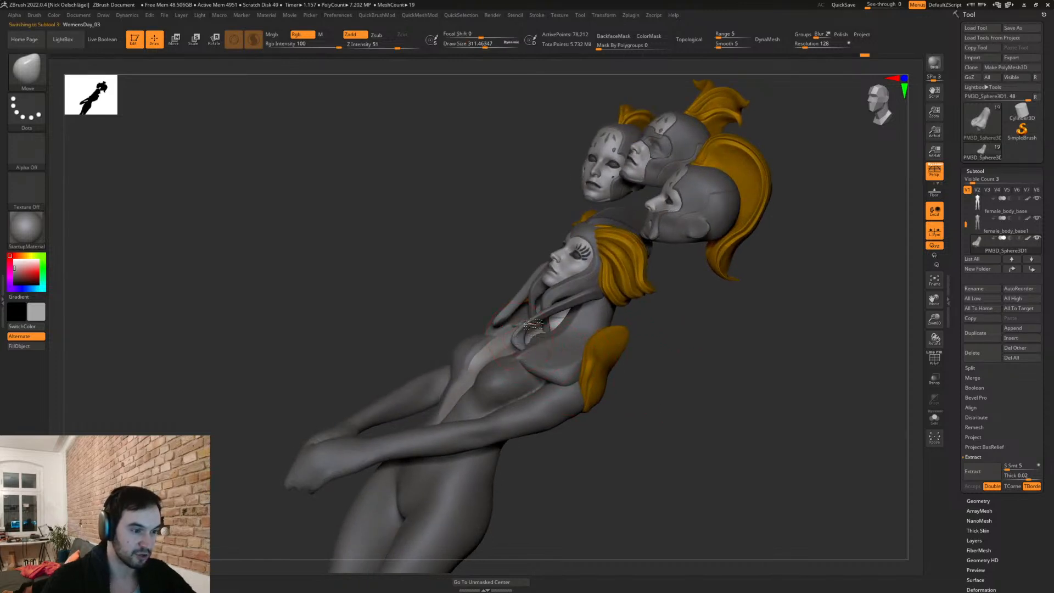
# Step: Select the duplicated strands and adjust how their lower ends bend over the chest with the Move brush at size 541.61
pyautogui.keyDown('alt'); pyautogui.click(604, 391); pyautogui.keyUp('alt')
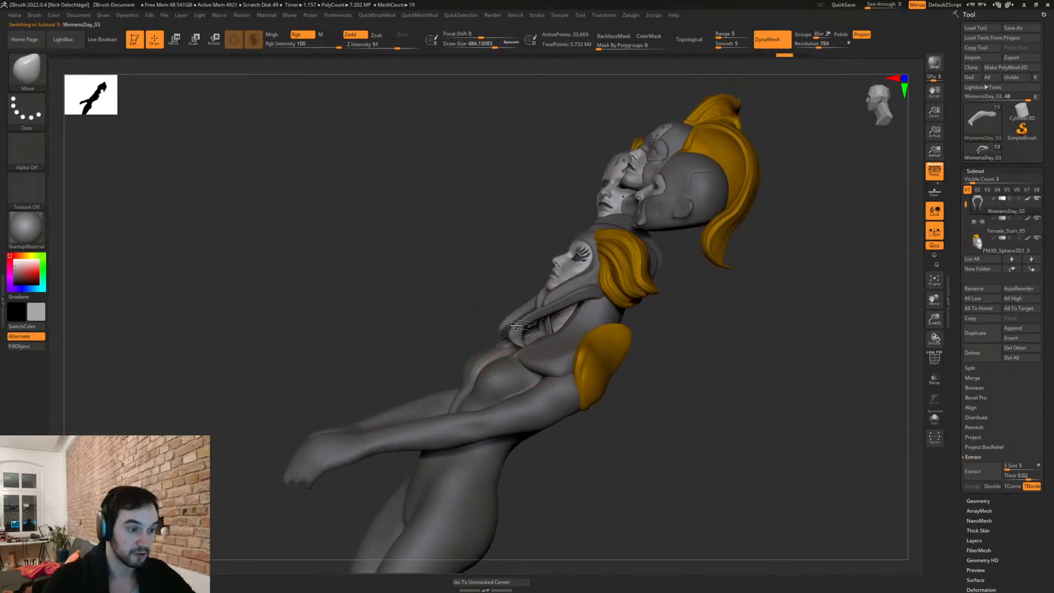
pyautogui.keyDown('alt'); pyautogui.click(546, 310); pyautogui.keyUp('alt')
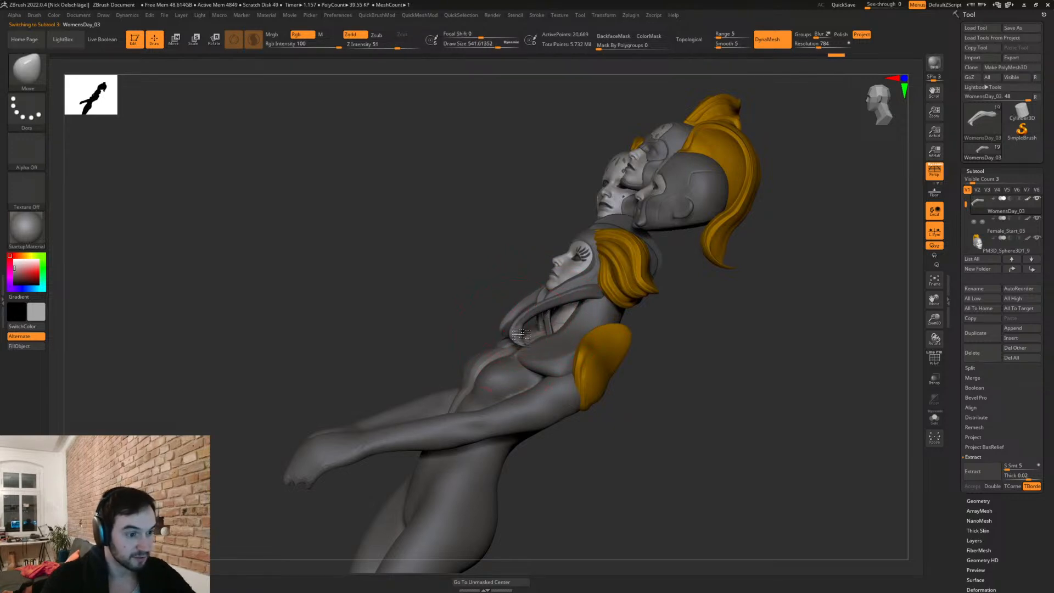
pyautogui.moveTo(485, 316)
pyautogui.keyDown('shift'); pyautogui.mouseDown()
pyautogui.moveTo(604, 277)
pyautogui.moveTo(596, 324)
pyautogui.mouseUp(); pyautogui.keyUp('shift')
pyautogui.press('s')
pyautogui.moveTo(518, 337); pyautogui.dragTo(501, 329)
pyautogui.moveTo(616, 272)
pyautogui.mouseDown()
pyautogui.moveTo(646, 269)
pyautogui.moveTo(647, 294)
pyautogui.moveTo(666, 266)
pyautogui.moveTo(666, 287)
pyautogui.moveTo(656, 283)
pyautogui.mouseUp()
# Step: Plane the lower ends of the duplicated strands with the TrimDynamic brush at sizes 100.81 and 77.02
pyautogui.press('b')
pyautogui.press('t')
pyautogui.press('d')
pyautogui.press('s')
pyautogui.moveTo(481, 288); pyautogui.dragTo(471, 287)
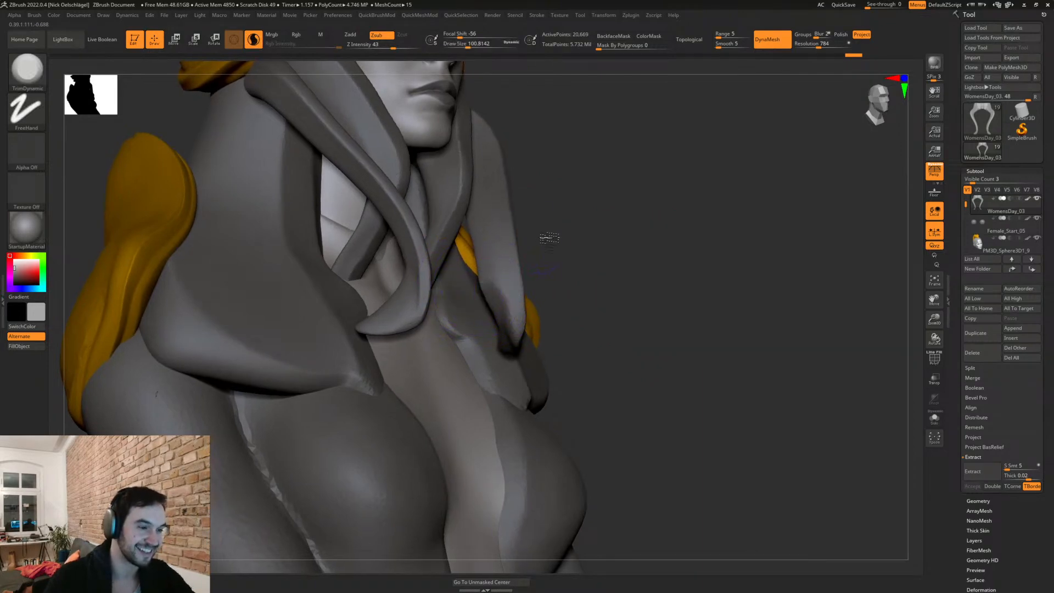
pyautogui.moveTo(557, 238); pyautogui.dragTo(590, 244)
pyautogui.moveTo(481, 247); pyautogui.dragTo(493, 278)
pyautogui.moveTo(560, 256)
pyautogui.mouseDown()
pyautogui.moveTo(574, 266)
pyautogui.moveTo(569, 286)
pyautogui.moveTo(536, 283)
pyautogui.moveTo(520, 268)
pyautogui.moveTo(503, 280)
pyautogui.moveTo(501, 256)
pyautogui.mouseUp()
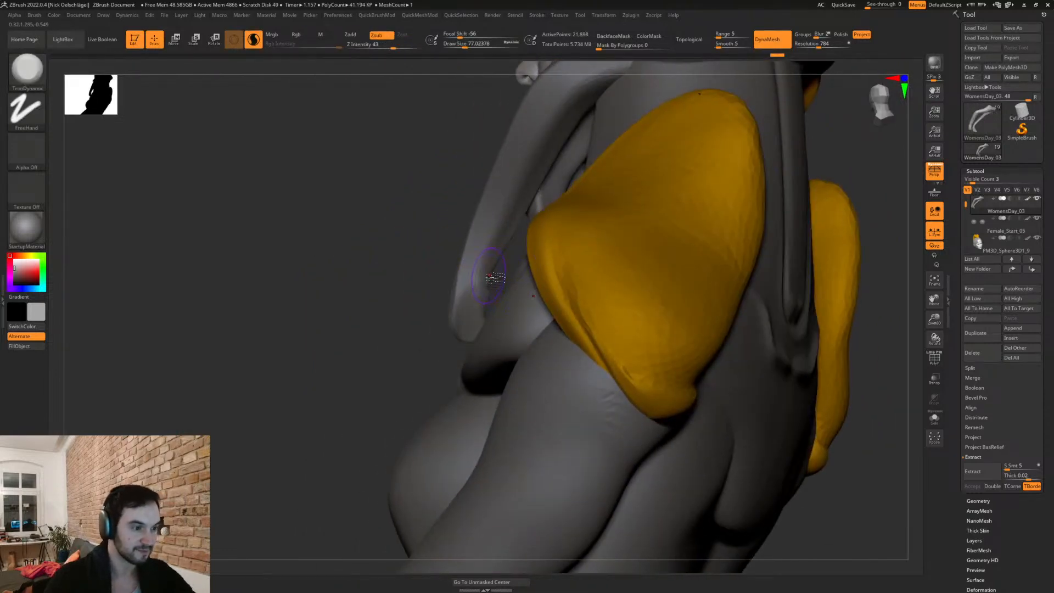
# Step: Refine the strands' curled lower tips from the side and front with the Move brush at size 77.02
pyautogui.press('b')
pyautogui.press('m')
pyautogui.press('v')
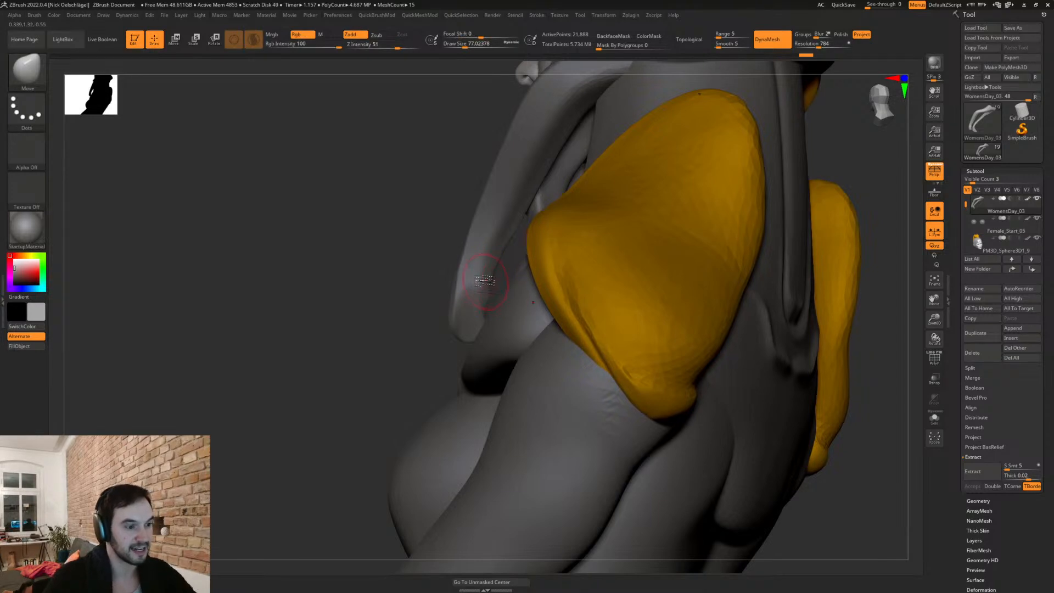
pyautogui.moveTo(420, 297); pyautogui.dragTo(445, 313)
pyautogui.moveTo(508, 328); pyautogui.dragTo(511, 259)
pyautogui.press('shift')
pyautogui.moveTo(738, 162); pyautogui.dragTo(565, 165)
pyautogui.moveTo(524, 343); pyautogui.dragTo(549, 347)
pyautogui.moveTo(537, 298)
pyautogui.keyDown('shift'); pyautogui.mouseDown(button='right')
pyautogui.moveTo(547, 305)
pyautogui.moveTo(521, 311)
pyautogui.mouseUp(button='right'); pyautogui.keyUp('shift')
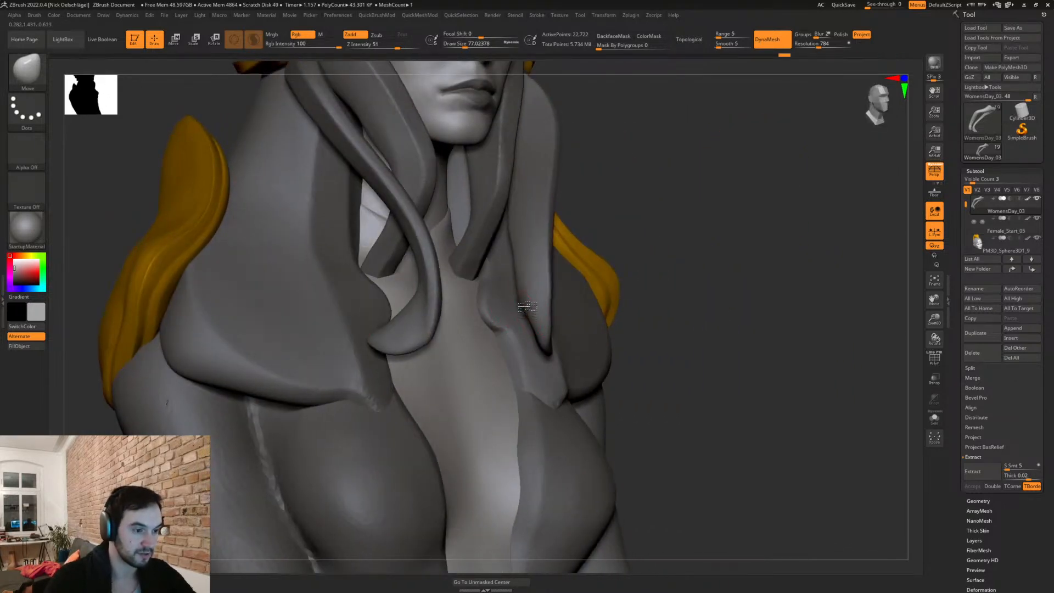
# Step: Adjust how the strands' lower ends lie over the collar with the Move brush at sizes 162.88 and 212.18
pyautogui.keyDown('shift'); pyautogui.moveTo(537, 331); pyautogui.dragTo(683, 432, button='right'); pyautogui.keyUp('shift')
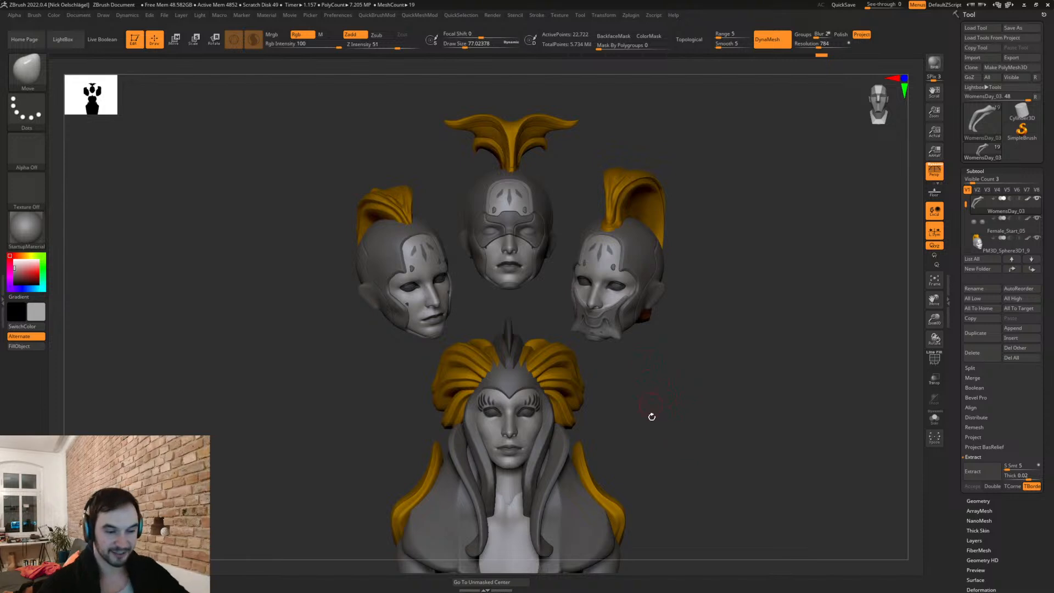
pyautogui.moveTo(678, 421)
pyautogui.mouseDown(button='right')
pyautogui.moveTo(681, 346)
pyautogui.moveTo(680, 409)
pyautogui.mouseUp(button='right')
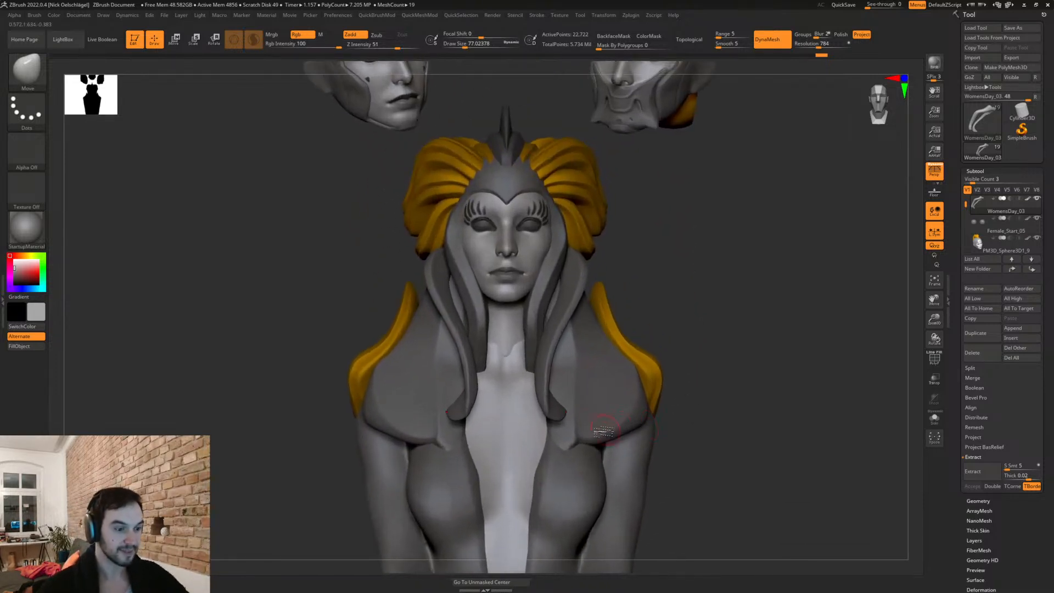
pyautogui.press('s')
pyautogui.press('s')
pyautogui.moveTo(589, 441); pyautogui.dragTo(597, 442)
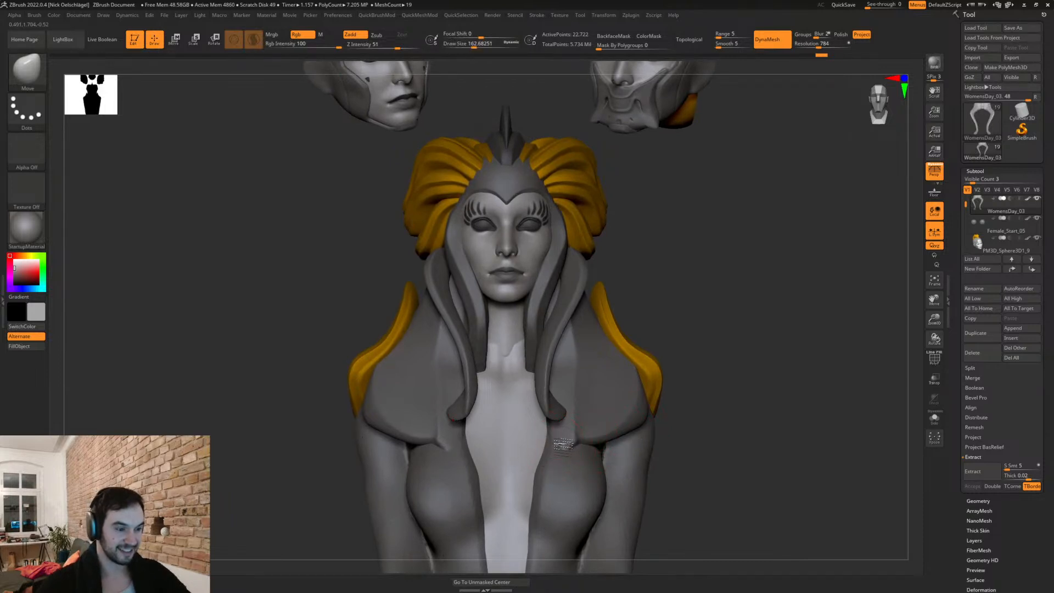
pyautogui.moveTo(694, 442); pyautogui.dragTo(620, 447, button='right')
pyautogui.press('s')
pyautogui.moveTo(584, 445); pyautogui.dragTo(589, 447)
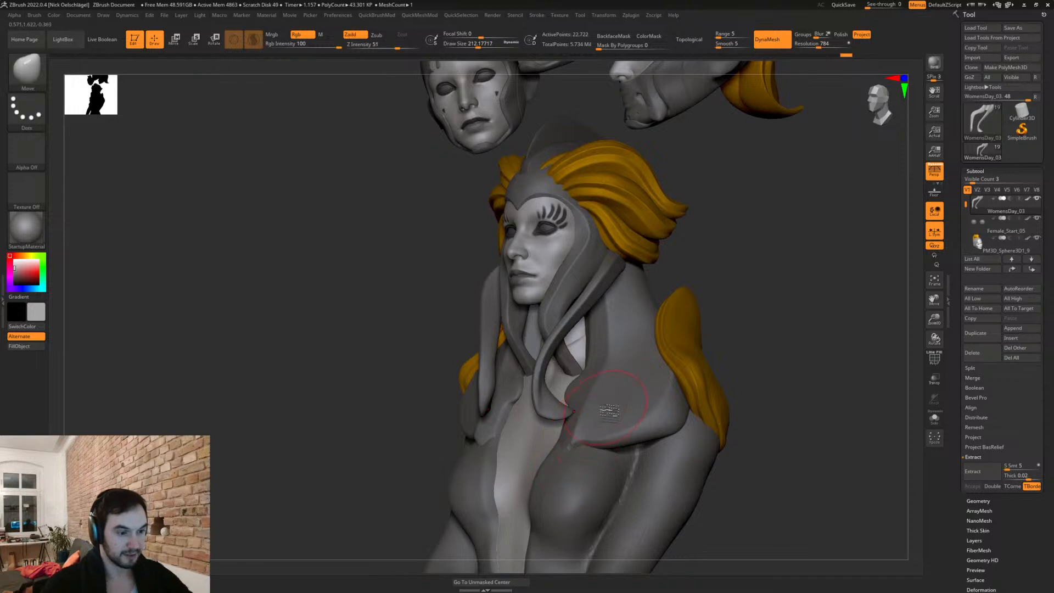
# Step: Select the collar and adjust its lower front corners with the Move brush at size 217.49
pyautogui.keyDown('alt'); pyautogui.click(566, 439); pyautogui.keyUp('alt')
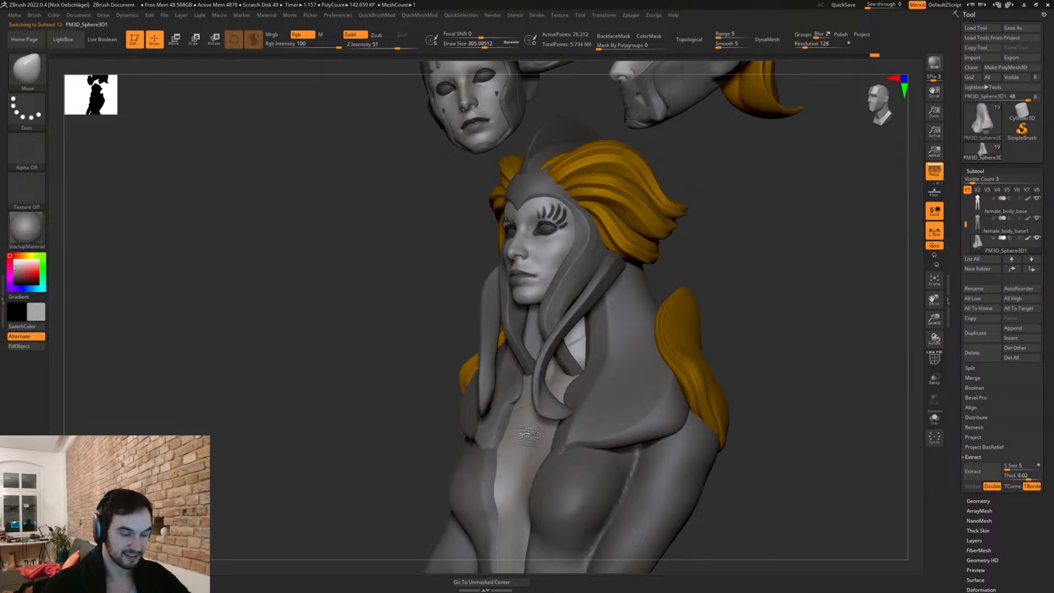
pyautogui.keyDown('shift'); pyautogui.moveTo(526, 433); pyautogui.dragTo(568, 436, button='right'); pyautogui.keyUp('shift')
pyautogui.press('s')
pyautogui.moveTo(571, 440); pyautogui.dragTo(565, 440)
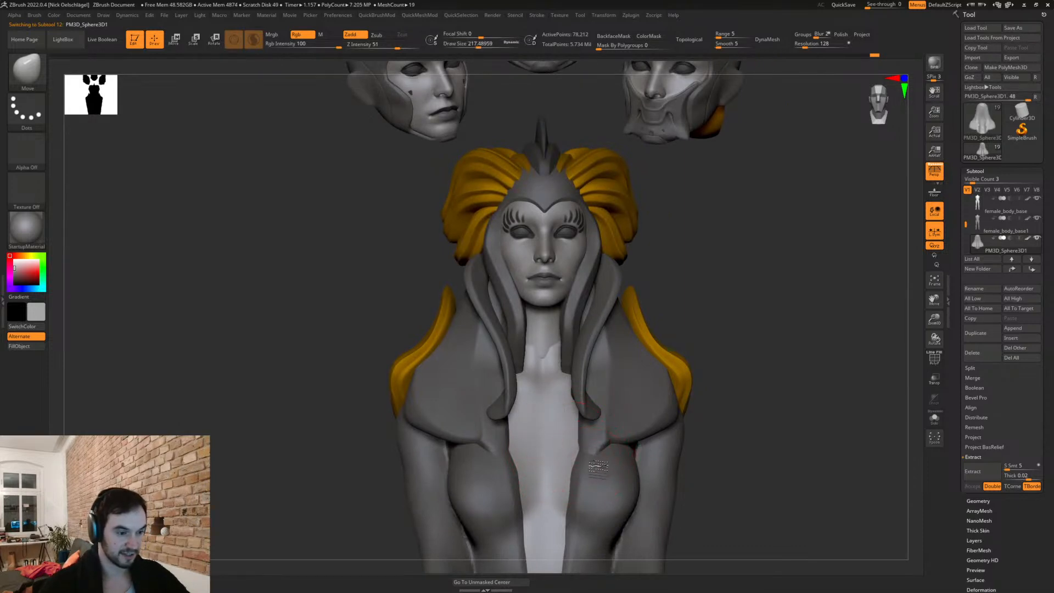
# Step: Crease the collar around its lower front corners with the DamStandard brush at size 144.73
pyautogui.press('b')
pyautogui.press('d')
pyautogui.press('s')
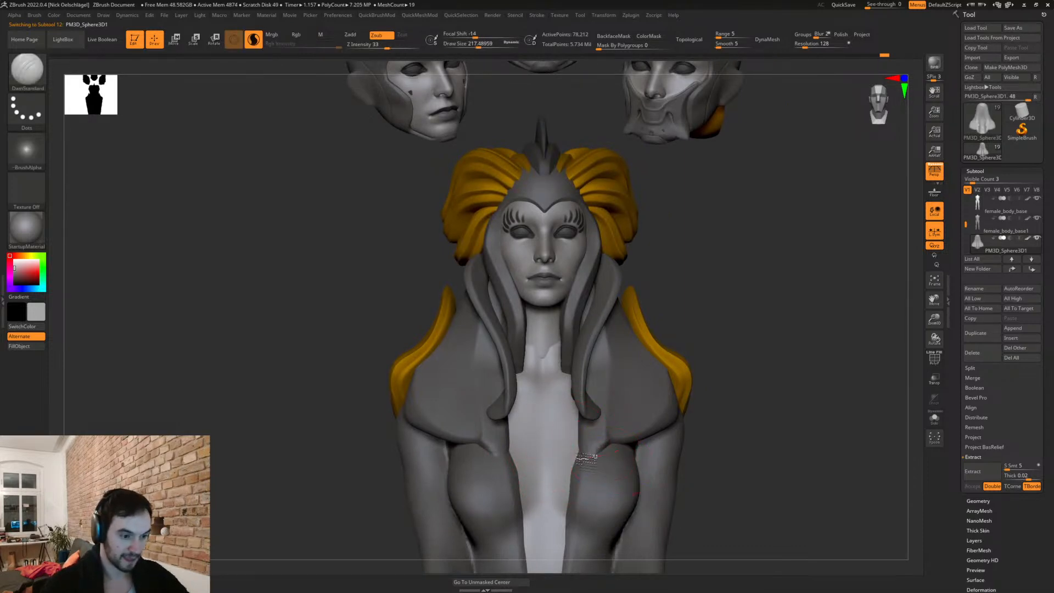
pyautogui.press('d')
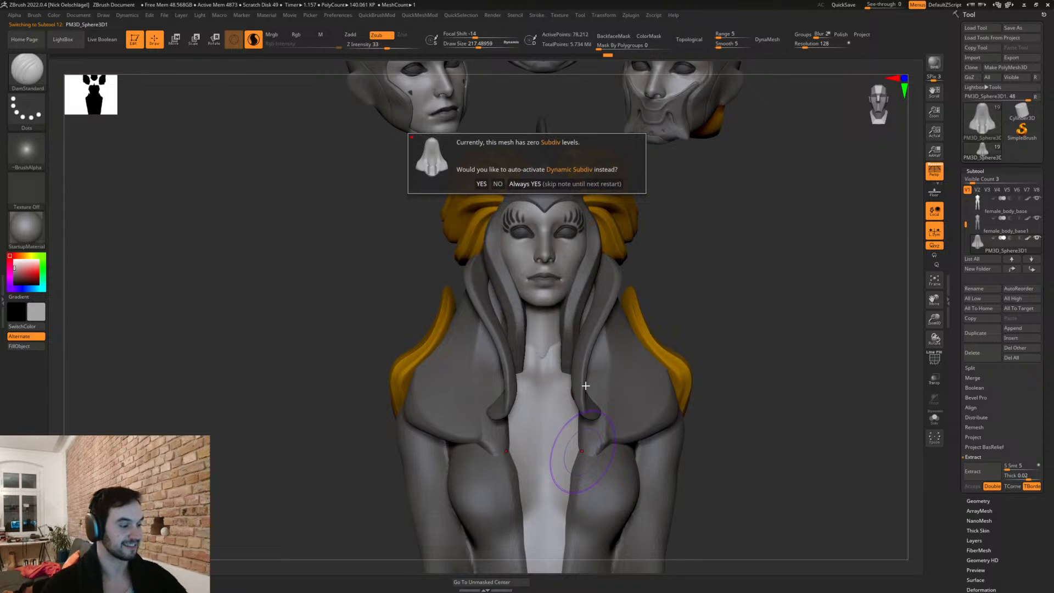
pyautogui.press('Escape')
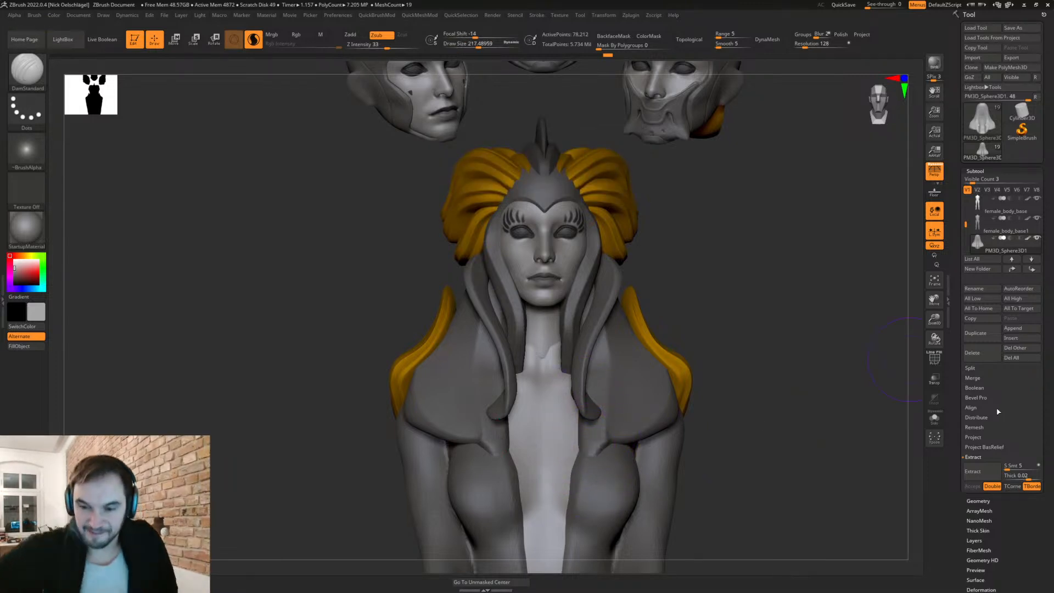
pyautogui.press('s')
pyautogui.moveTo(621, 431); pyautogui.dragTo(598, 440)
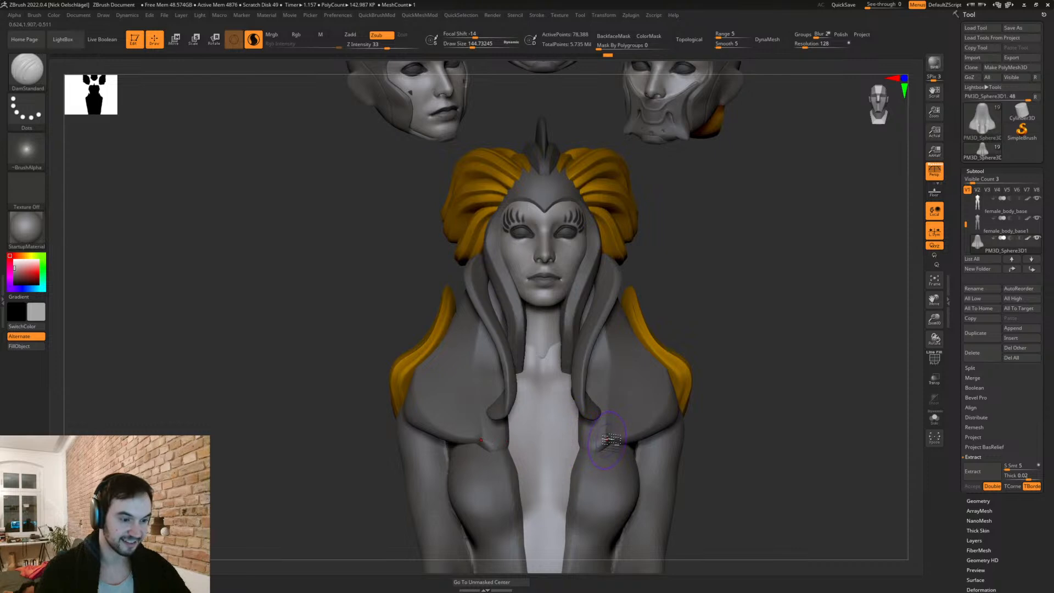
# Step: Round the collar's lower front tips over the chest with the Move brush at size 144.73
pyautogui.press('b')
pyautogui.press('m')
pyautogui.press('v')
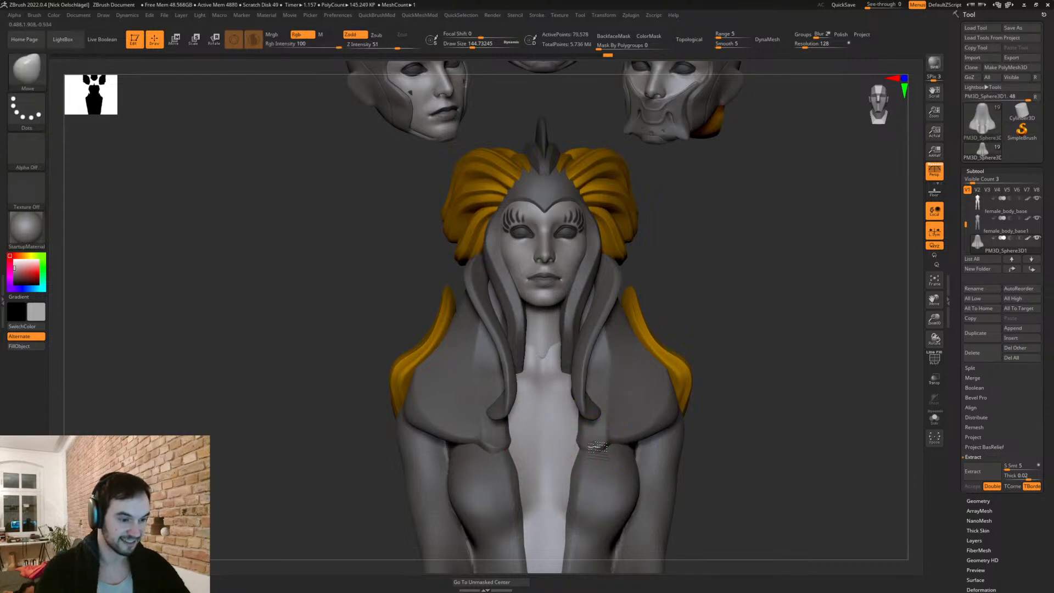
pyautogui.moveTo(741, 425)
pyautogui.mouseDown()
pyautogui.moveTo(786, 393)
pyautogui.moveTo(803, 432)
pyautogui.mouseUp()
# Step: Carve a crease down the collar's front from beside the neck to its lower edge with DamStandard at size 70.82
pyautogui.press('b')
pyautogui.press('d')
pyautogui.press('s')
pyautogui.press('s')
pyautogui.moveTo(662, 252); pyautogui.dragTo(651, 241)
pyautogui.moveTo(656, 277)
pyautogui.mouseDown()
pyautogui.moveTo(653, 340)
pyautogui.moveTo(626, 438)
pyautogui.mouseUp()
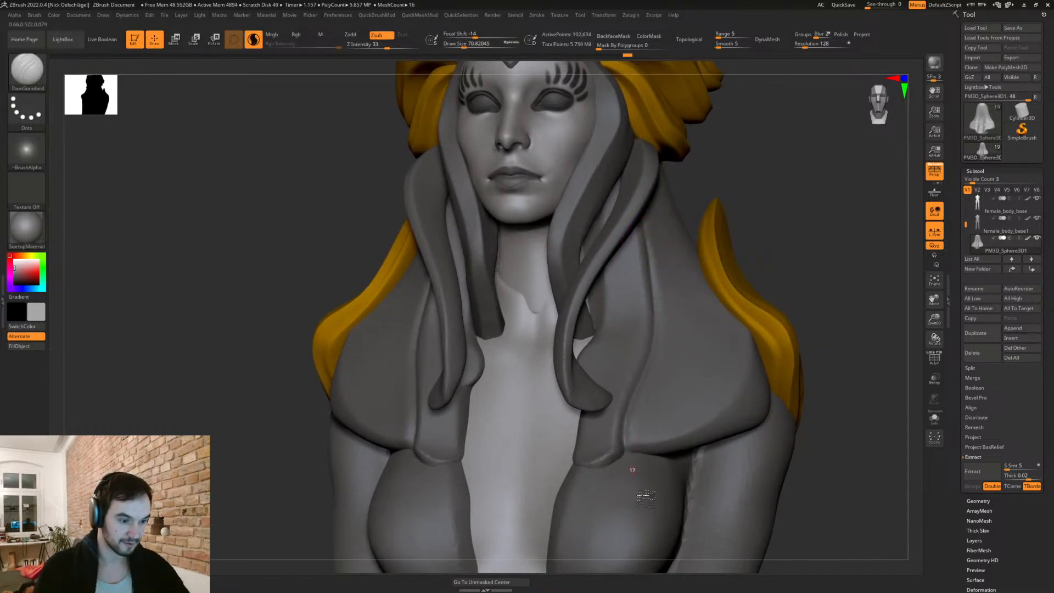
# Step: Examine the bust's helmet, strands and collar together with the three smaller heads, from afar and up close
pyautogui.keyDown('alt'); pyautogui.moveTo(795, 266); pyautogui.dragTo(731, 379); pyautogui.keyUp('alt')
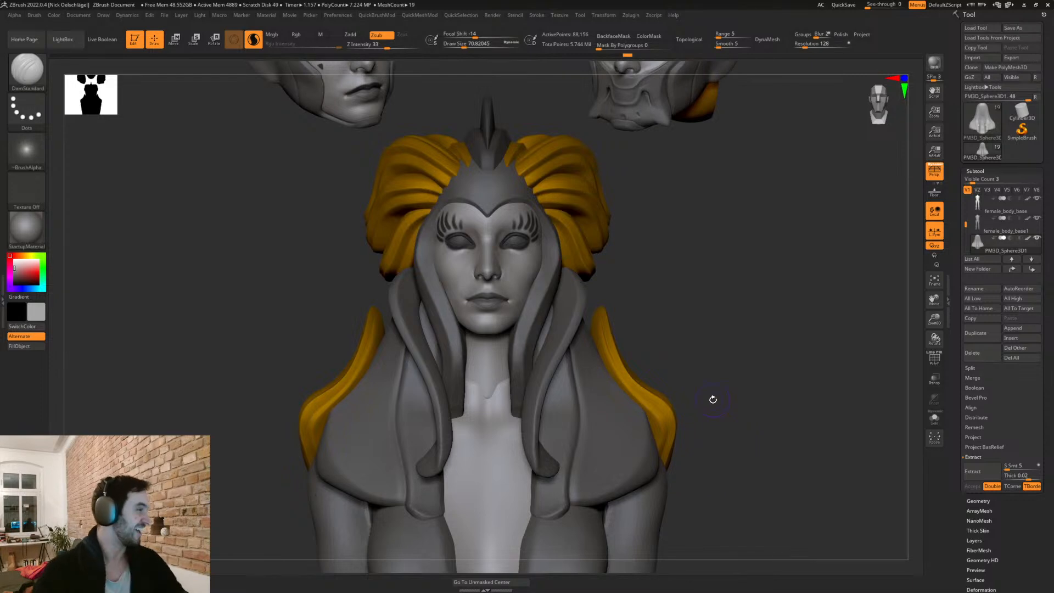
pyautogui.moveTo(707, 242); pyautogui.dragTo(694, 387)
pyautogui.moveTo(714, 395); pyautogui.dragTo(720, 397)
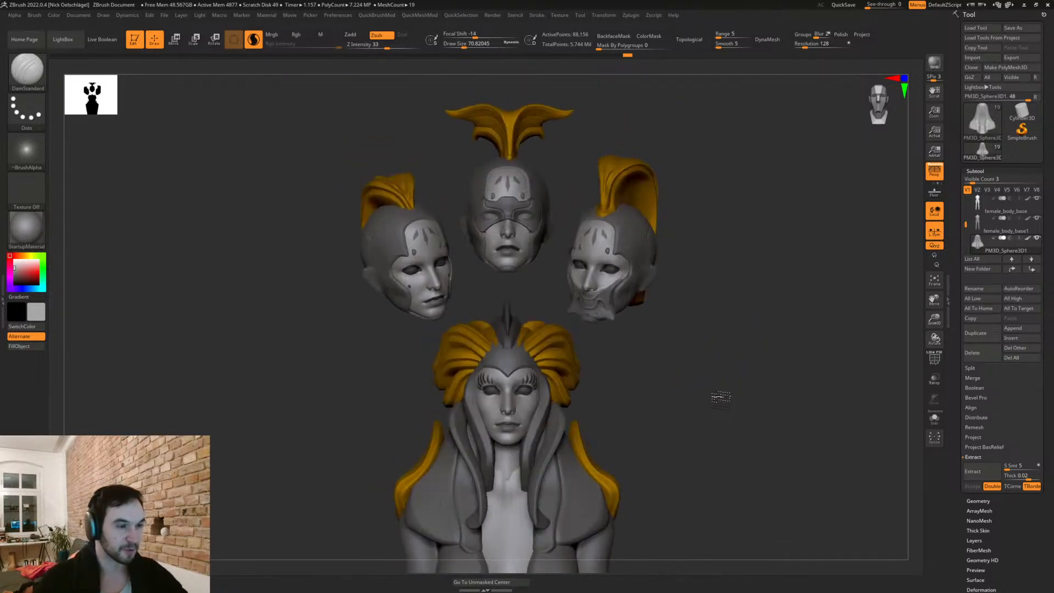
pyautogui.moveTo(709, 359); pyautogui.dragTo(716, 406)
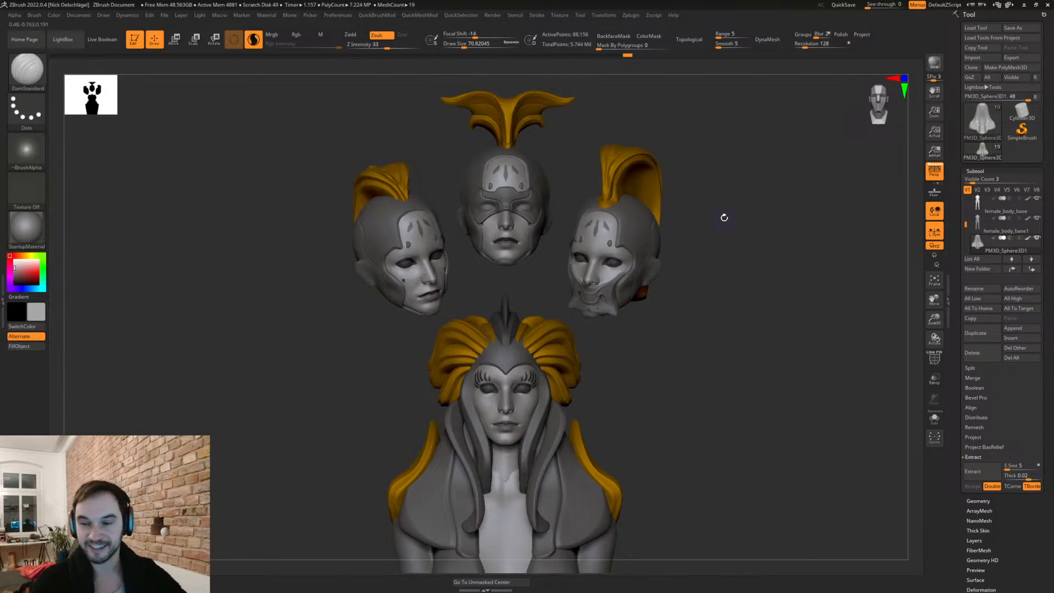
pyautogui.moveTo(724, 242); pyautogui.dragTo(771, 250)
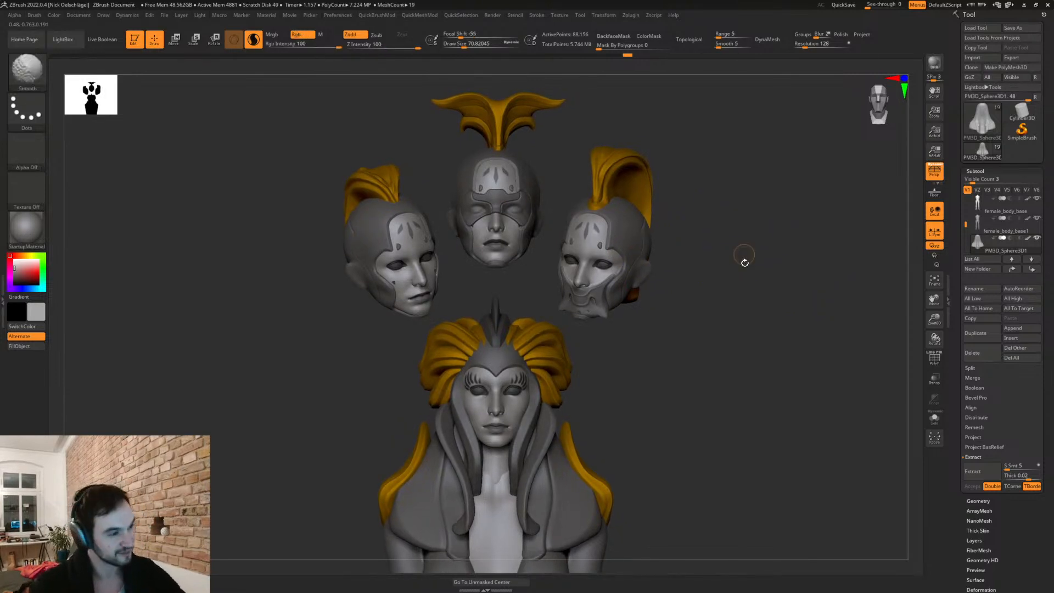
pyautogui.keyDown('alt'); pyautogui.moveTo(676, 371); pyautogui.dragTo(687, 289); pyautogui.keyUp('alt')
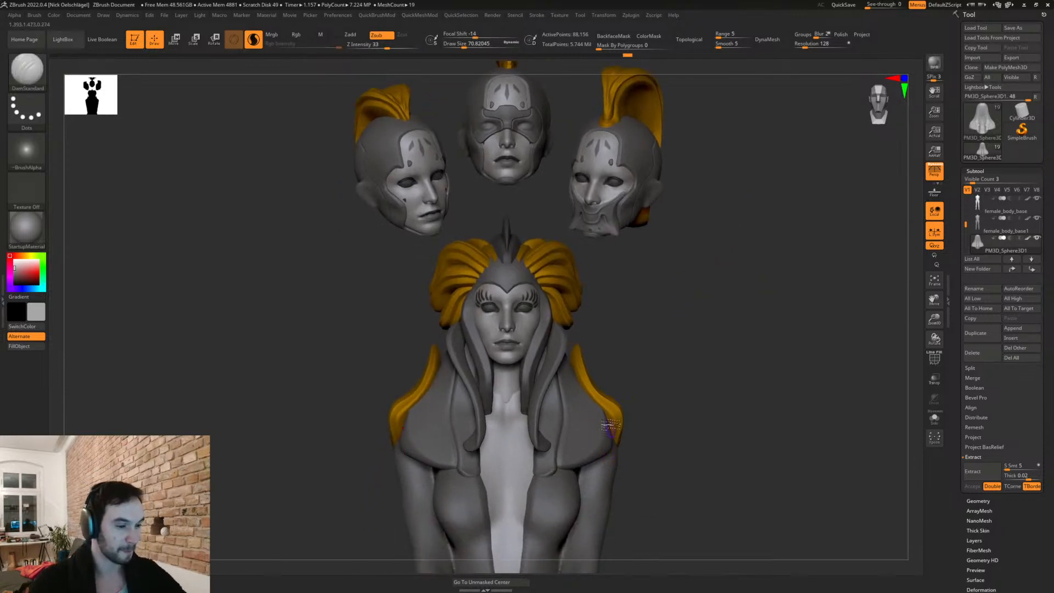
pyautogui.scroll(3, 697, 442)
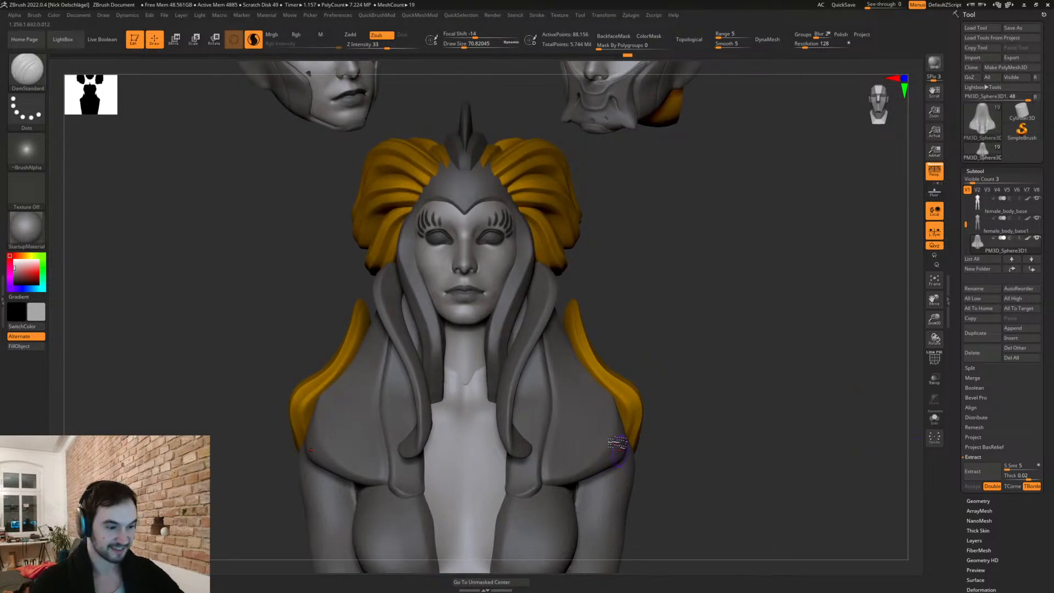
pyautogui.keyDown('alt'); pyautogui.moveTo(628, 238); pyautogui.dragTo(656, 292); pyautogui.keyUp('alt')
pyautogui.moveTo(682, 238)
pyautogui.keyDown('alt'); pyautogui.mouseDown()
pyautogui.moveTo(723, 328)
pyautogui.moveTo(753, 322)
pyautogui.moveTo(772, 205)
pyautogui.mouseUp(); pyautogui.keyUp('alt')
pyautogui.keyDown('alt'); pyautogui.moveTo(775, 373); pyautogui.dragTo(810, 336); pyautogui.keyUp('alt')
pyautogui.keyDown('alt'); pyautogui.moveTo(707, 388); pyautogui.dragTo(685, 371); pyautogui.keyUp('alt')
# Step: Isolate the collar and mask its outer shoulder and back area up to the carved crease
pyautogui.click(935, 418)
pyautogui.press('f')
pyautogui.moveTo(701, 379); pyautogui.dragTo(680, 359)
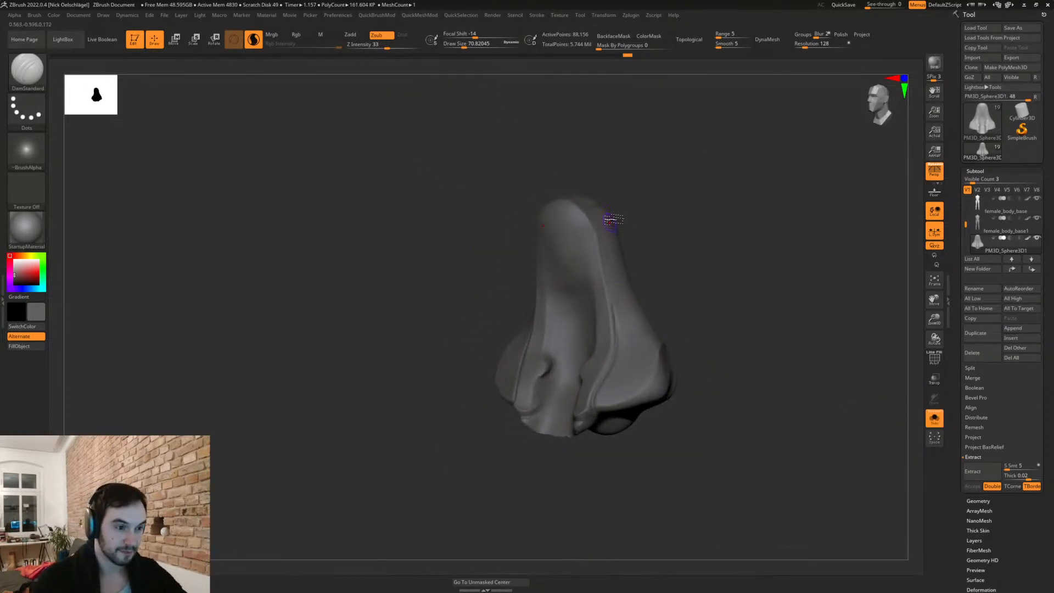
pyautogui.moveTo(606, 189)
pyautogui.keyDown('ctrl'); pyautogui.mouseDown()
pyautogui.moveTo(622, 343)
pyautogui.moveTo(596, 405)
pyautogui.moveTo(615, 440)
pyautogui.moveTo(730, 389)
pyautogui.moveTo(598, 192)
pyautogui.mouseUp(); pyautogui.keyUp('ctrl')
pyautogui.moveTo(743, 277); pyautogui.dragTo(667, 253)
pyautogui.moveTo(625, 196)
pyautogui.keyDown('ctrl'); pyautogui.mouseDown()
pyautogui.moveTo(641, 258)
pyautogui.moveTo(671, 139)
pyautogui.mouseUp(); pyautogui.keyUp('ctrl')
pyautogui.moveTo(626, 199)
pyautogui.keyDown('ctrl'); pyautogui.mouseDown()
pyautogui.moveTo(632, 227)
pyautogui.moveTo(671, 142)
pyautogui.mouseUp(); pyautogui.keyUp('ctrl')
pyautogui.moveTo(735, 212)
pyautogui.mouseDown()
pyautogui.moveTo(779, 258)
pyautogui.moveTo(690, 400)
pyautogui.moveTo(588, 464)
pyautogui.mouseUp()
pyautogui.moveTo(600, 419)
pyautogui.keyDown('ctrl'); pyautogui.mouseDown()
pyautogui.moveTo(573, 422)
pyautogui.moveTo(559, 409)
pyautogui.moveTo(576, 471)
pyautogui.mouseUp(); pyautogui.keyUp('ctrl')
pyautogui.moveTo(664, 458)
pyautogui.mouseDown()
pyautogui.moveTo(684, 437)
pyautogui.moveTo(588, 426)
pyautogui.mouseUp()
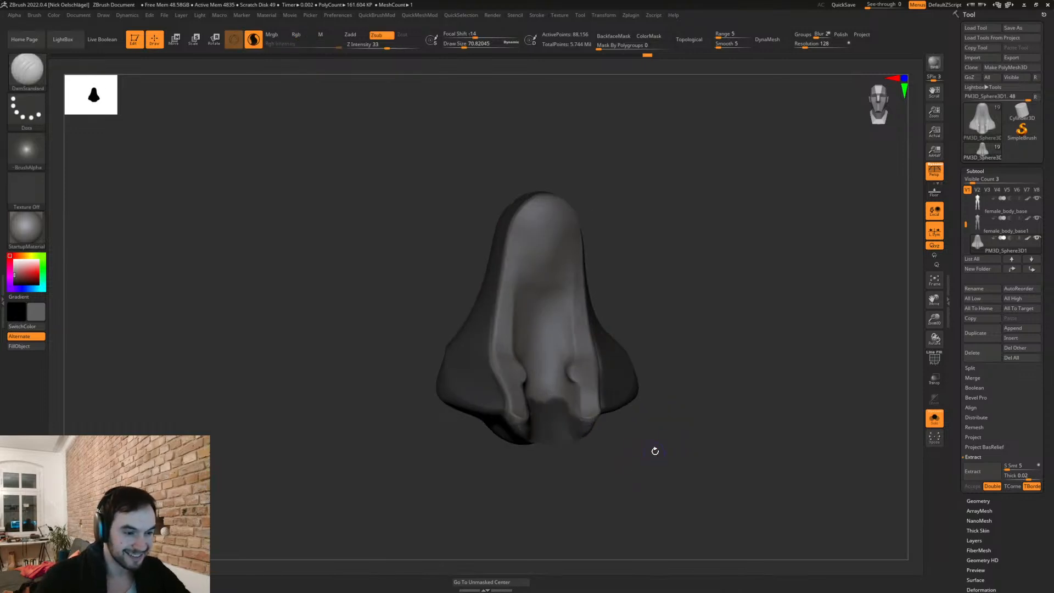
# Step: Clean up the mask over the collar's shoulder panels so it follows the crease on both sides
pyautogui.keyDown('shift'); pyautogui.moveTo(654, 449); pyautogui.dragTo(595, 429); pyautogui.keyUp('shift')
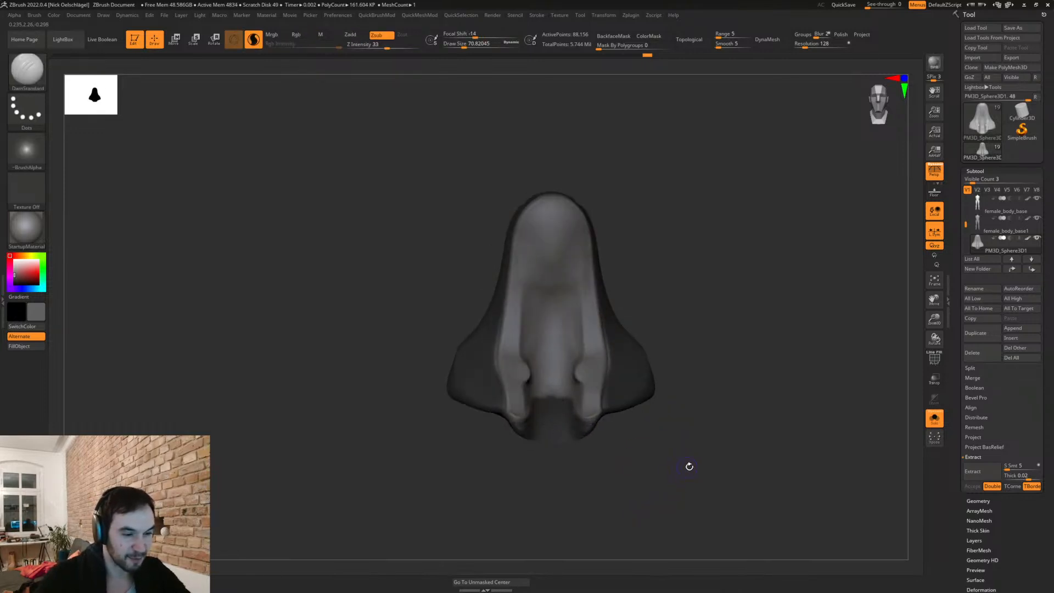
pyautogui.moveTo(685, 464); pyautogui.dragTo(666, 464)
pyautogui.moveTo(715, 303); pyautogui.dragTo(609, 331)
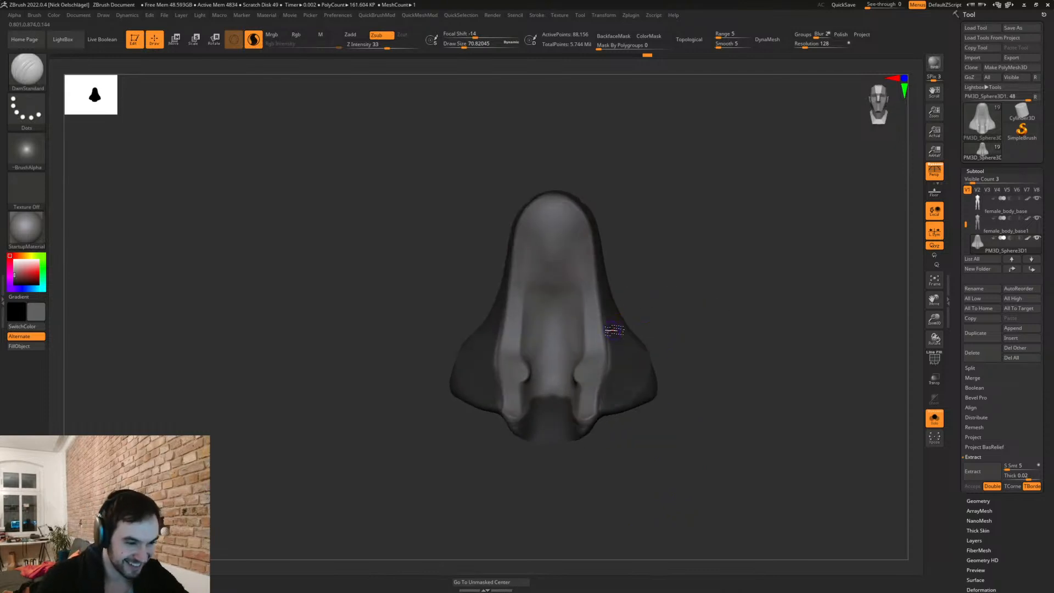
pyautogui.press('ctrl')
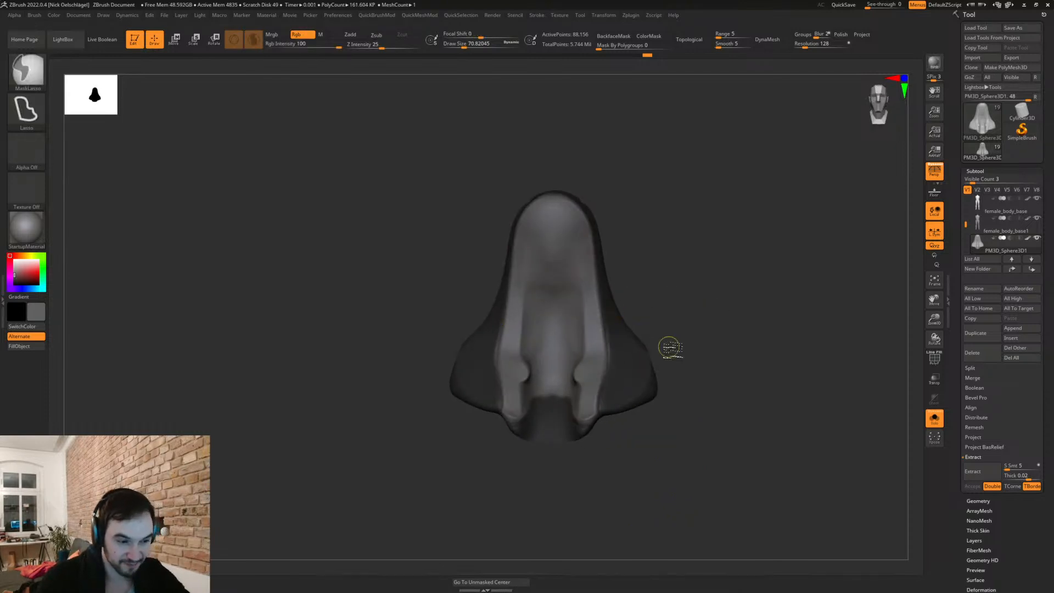
pyautogui.moveTo(607, 382)
pyautogui.keyDown('ctrl'); pyautogui.mouseDown()
pyautogui.moveTo(607, 346)
pyautogui.moveTo(631, 297)
pyautogui.moveTo(655, 384)
pyautogui.mouseUp(); pyautogui.keyUp('ctrl')
pyautogui.moveTo(676, 299); pyautogui.dragTo(736, 287)
pyautogui.moveTo(721, 332)
pyautogui.mouseDown()
pyautogui.moveTo(713, 393)
pyautogui.moveTo(730, 407)
pyautogui.moveTo(700, 447)
pyautogui.mouseUp()
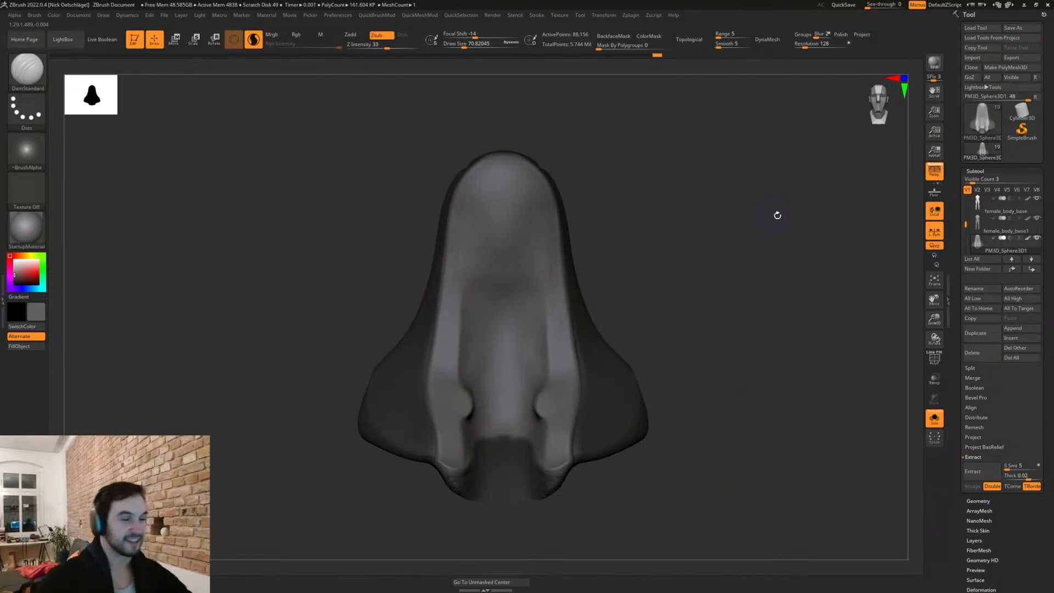
# Step: Invert the collar's mask, fill the outer panels with dark grey, clear the mask and show the whole bust again
pyautogui.keyDown('ctrl'); pyautogui.click(707, 363); pyautogui.keyUp('ctrl')
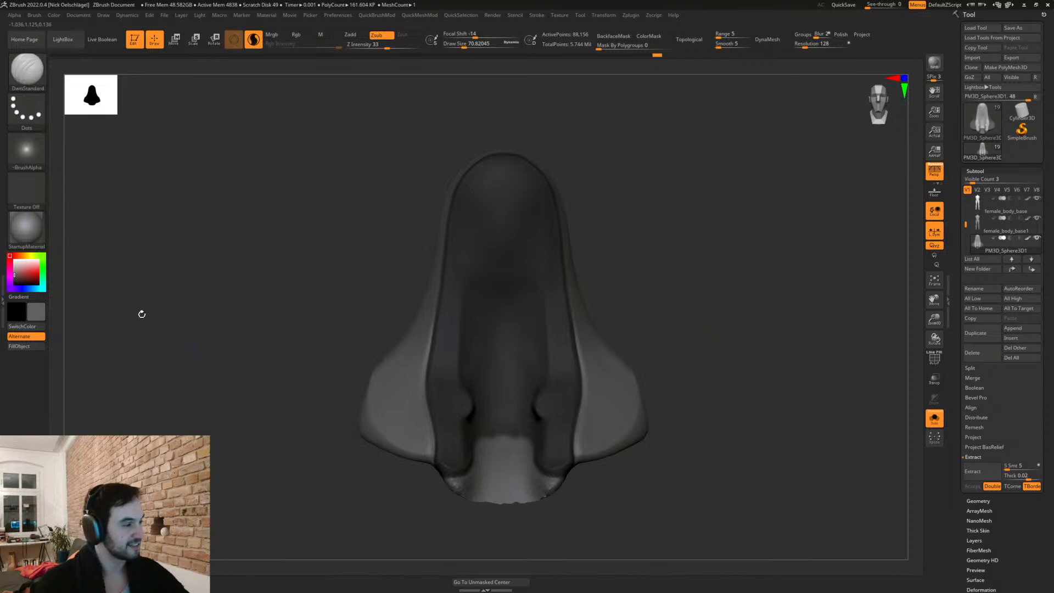
pyautogui.click(29, 347)
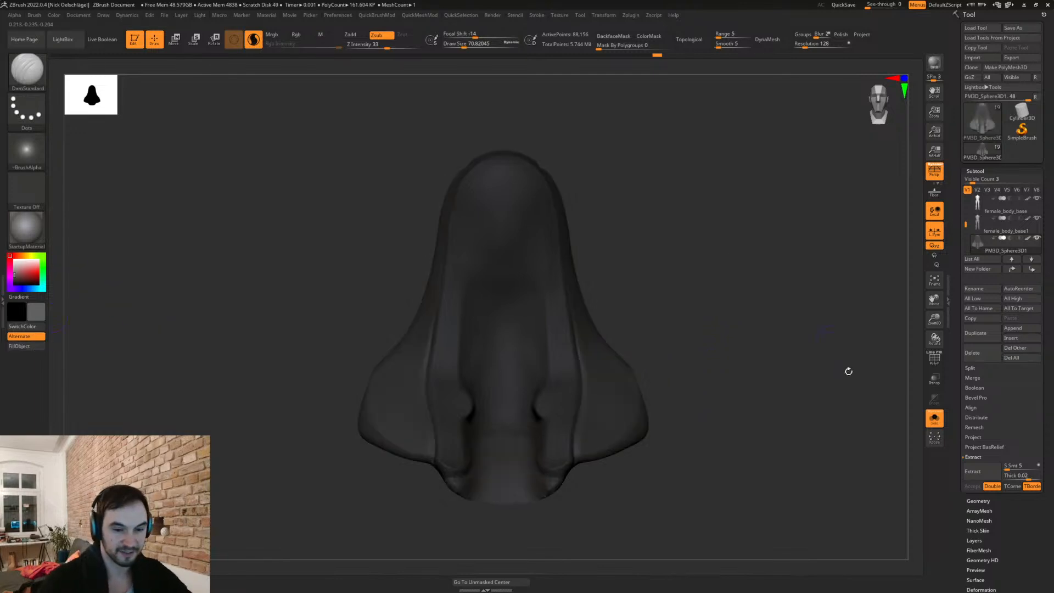
pyautogui.keyDown('ctrl'); pyautogui.moveTo(755, 389); pyautogui.dragTo(811, 434); pyautogui.keyUp('ctrl')
pyautogui.click(934, 417)
pyautogui.moveTo(769, 396)
pyautogui.keyDown('alt'); pyautogui.mouseDown()
pyautogui.moveTo(730, 446)
pyautogui.moveTo(725, 439)
pyautogui.mouseUp(); pyautogui.keyUp('alt')
# Step: Adjust the border between the collar's light front strips and dark shoulder panels with the Move brush around size 228.31
pyautogui.press('b')
pyautogui.press('m')
pyautogui.press('v')
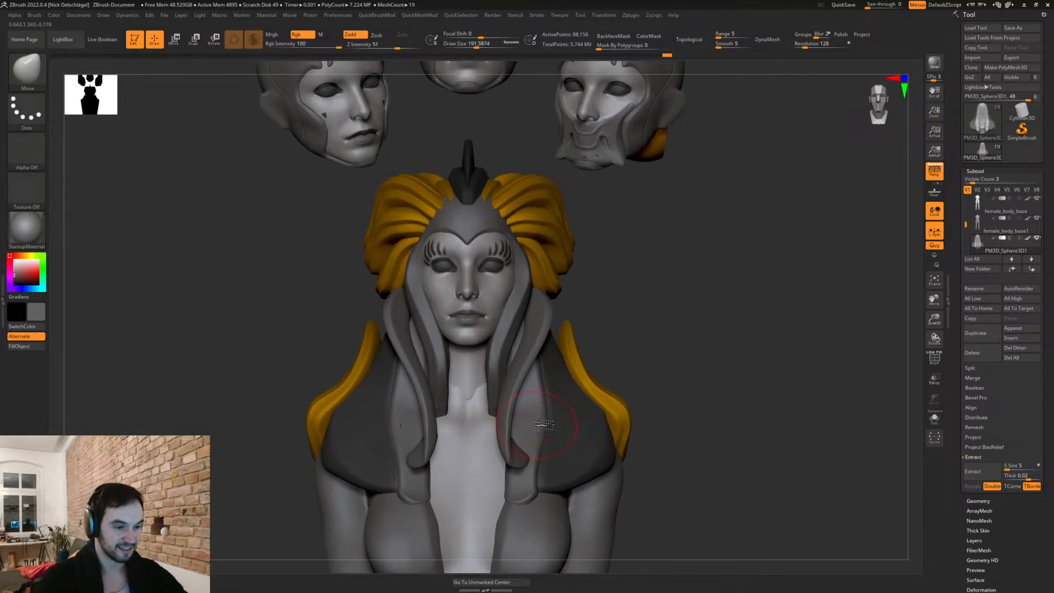
pyautogui.press('s')
pyautogui.moveTo(585, 410); pyautogui.dragTo(589, 410)
pyautogui.moveTo(650, 370)
pyautogui.mouseDown()
pyautogui.moveTo(616, 381)
pyautogui.moveTo(682, 355)
pyautogui.moveTo(659, 359)
pyautogui.moveTo(680, 391)
pyautogui.moveTo(659, 411)
pyautogui.moveTo(701, 413)
pyautogui.moveTo(645, 382)
pyautogui.moveTo(662, 369)
pyautogui.moveTo(645, 364)
pyautogui.moveTo(650, 383)
pyautogui.moveTo(567, 427)
pyautogui.mouseUp()
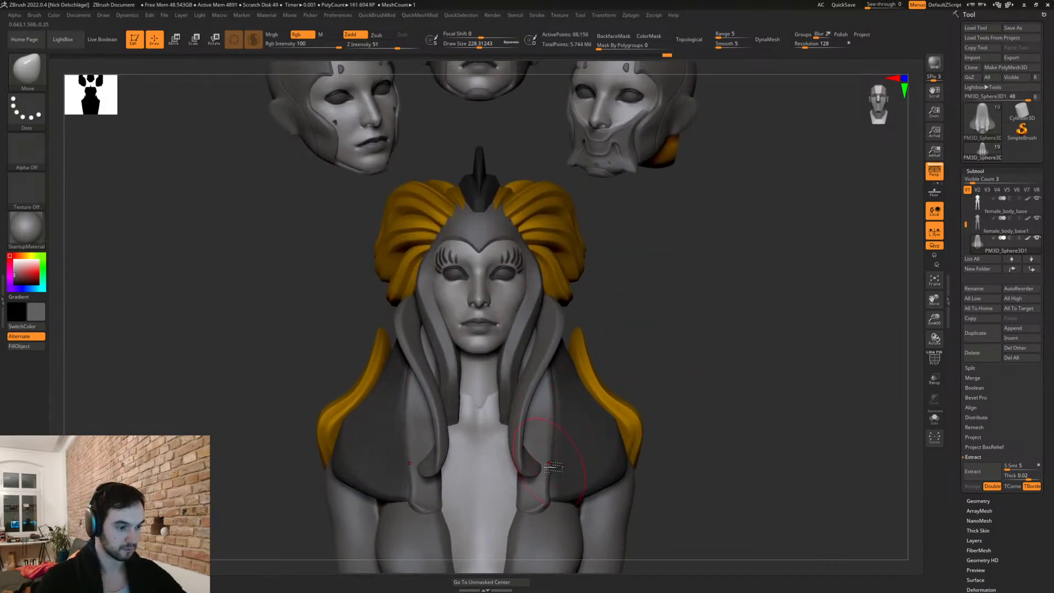
pyautogui.press('[')
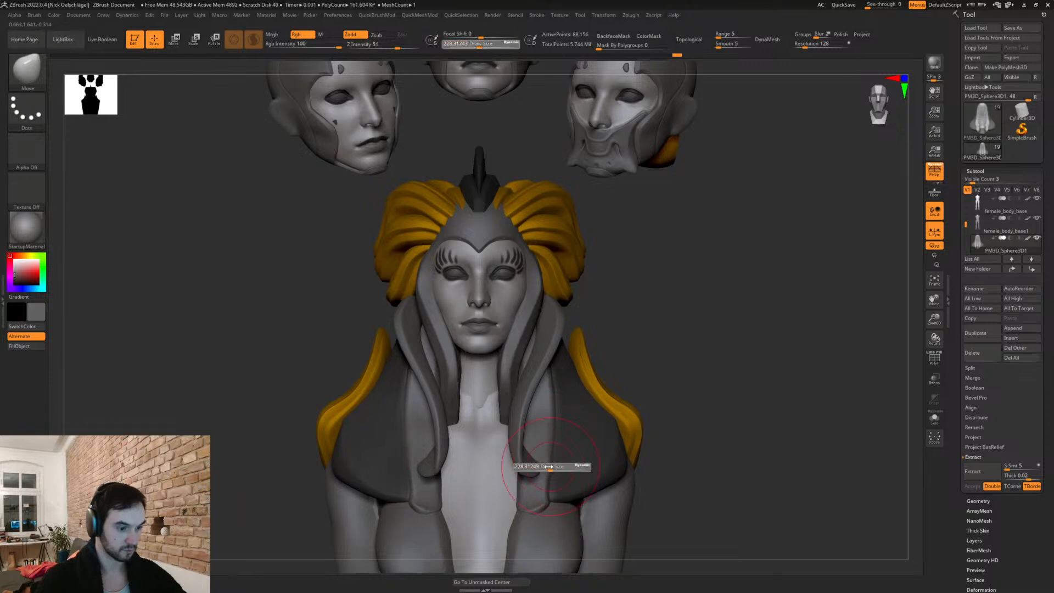
pyautogui.moveTo(691, 352); pyautogui.dragTo(593, 378)
pyautogui.press('s')
pyautogui.moveTo(565, 434); pyautogui.dragTo(583, 434)
# Step: Isolate the collar, carve the crease beside its light front strip deeper with DamStandard at size about 51, and show the whole sculpt again
pyautogui.moveTo(405, 444)
pyautogui.mouseDown()
pyautogui.moveTo(393, 435)
pyautogui.moveTo(396, 459)
pyautogui.moveTo(714, 364)
pyautogui.moveTo(717, 353)
pyautogui.moveTo(752, 357)
pyautogui.moveTo(682, 254)
pyautogui.moveTo(667, 266)
pyautogui.mouseUp()
pyautogui.press('s')
pyautogui.moveTo(717, 207); pyautogui.dragTo(724, 270)
pyautogui.press('b')
pyautogui.press('d')
pyautogui.press('s')
pyautogui.press('s')
pyautogui.moveTo(616, 177)
pyautogui.mouseDown()
pyautogui.moveTo(606, 178)
pyautogui.moveTo(614, 207)
pyautogui.mouseUp()
pyautogui.press('s')
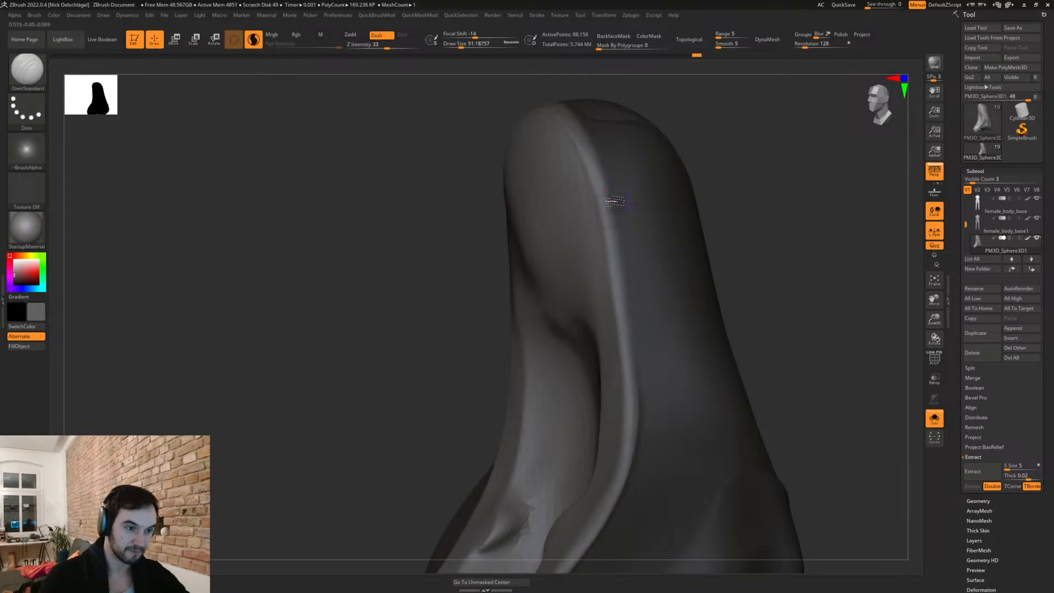
pyautogui.moveTo(621, 263); pyautogui.dragTo(611, 207)
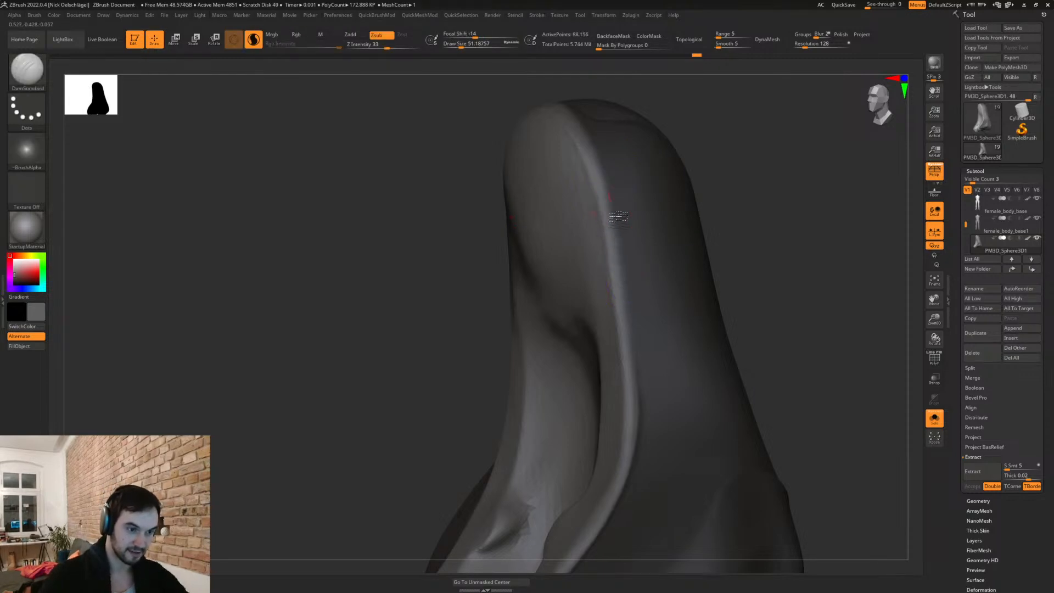
pyautogui.moveTo(629, 269); pyautogui.dragTo(640, 471)
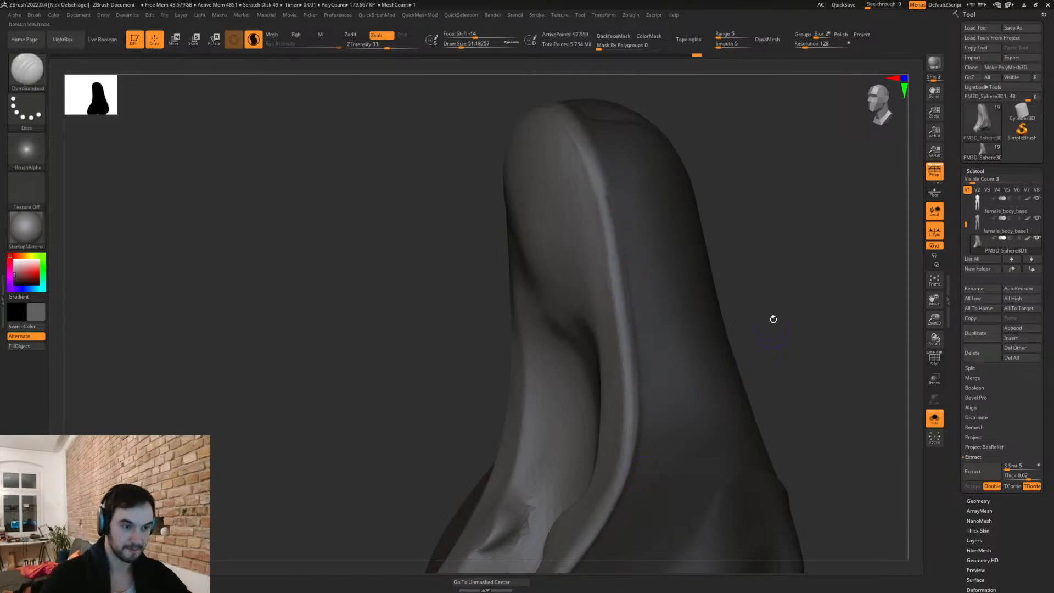
pyautogui.keyDown('shift'); pyautogui.moveTo(772, 331); pyautogui.dragTo(793, 318); pyautogui.keyUp('shift')
pyautogui.press('f')
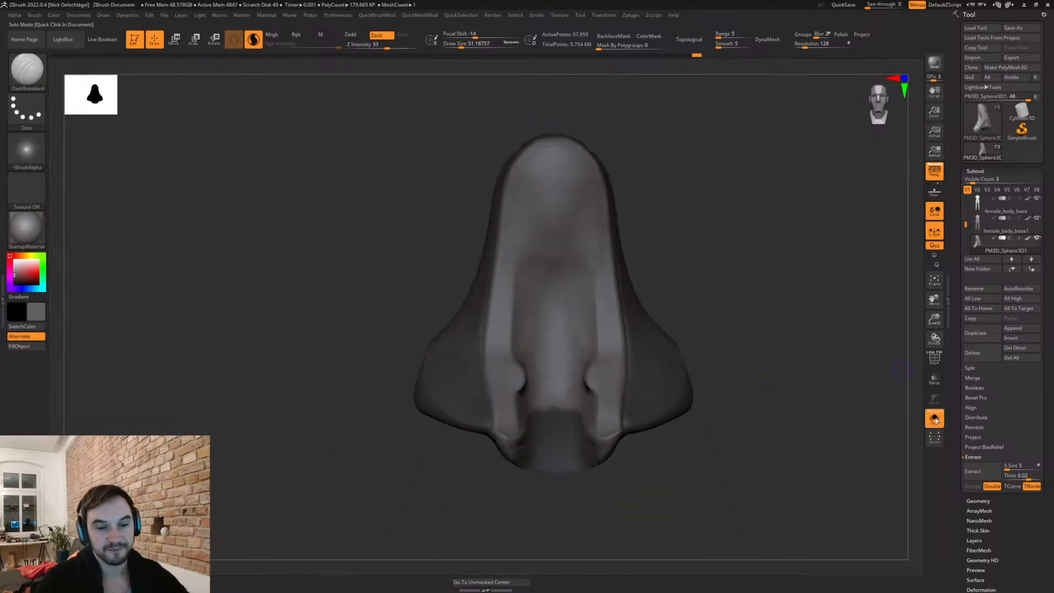
pyautogui.hotkey('ctrl', 'shift', 's')
# Step: Examine the bust from the front and at an angle, together with the three helmeted heads above it
pyautogui.moveTo(774, 348); pyautogui.dragTo(721, 390)
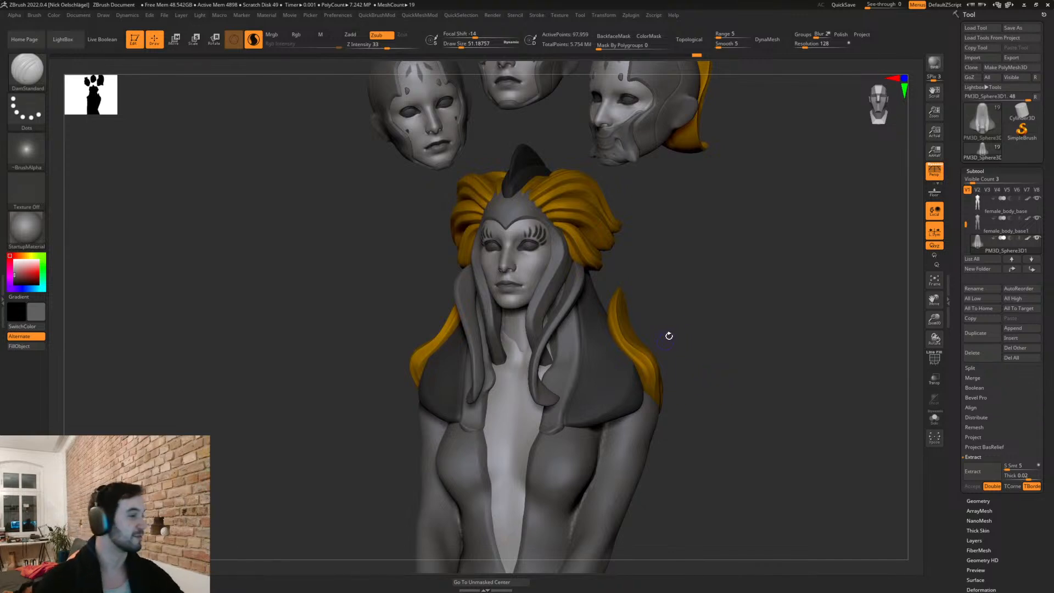
pyautogui.moveTo(714, 300)
pyautogui.mouseDown()
pyautogui.moveTo(735, 327)
pyautogui.moveTo(666, 353)
pyautogui.moveTo(719, 375)
pyautogui.moveTo(674, 357)
pyautogui.mouseUp()
pyautogui.press('s')
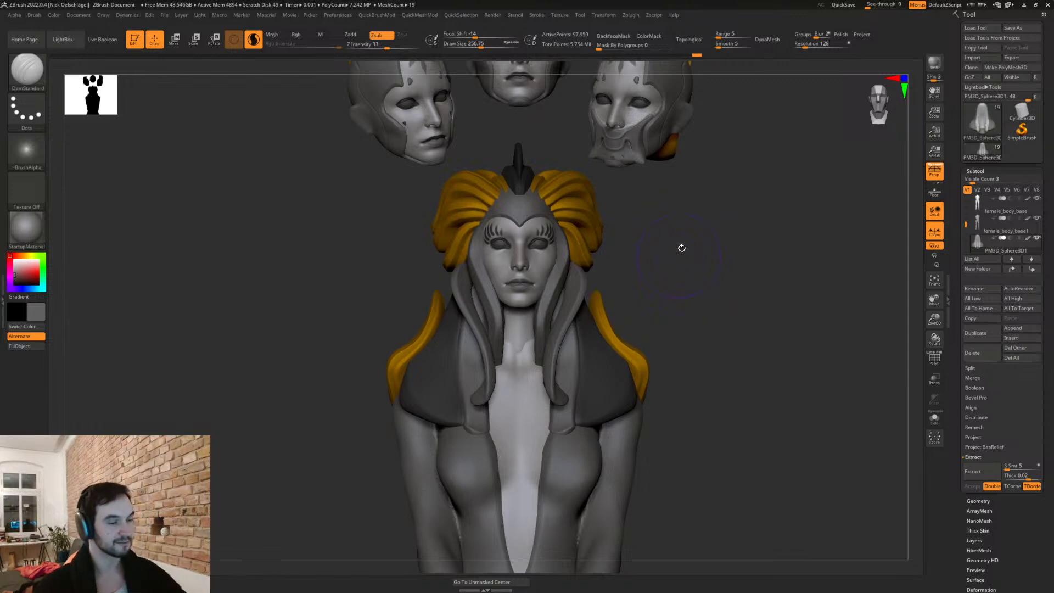
pyautogui.moveTo(663, 333); pyautogui.dragTo(703, 419)
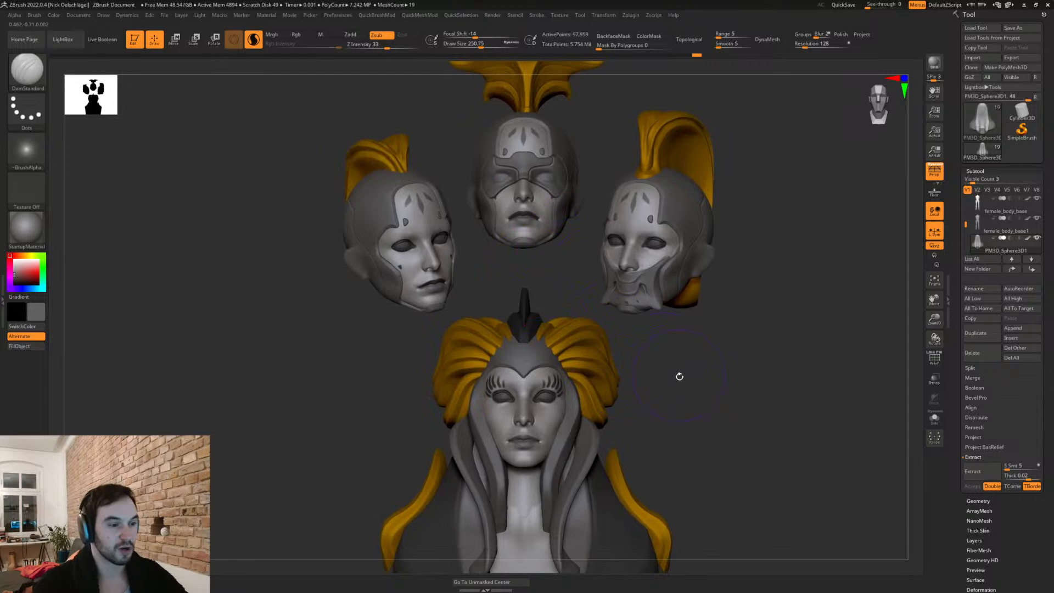
pyautogui.keyDown('alt'); pyautogui.moveTo(677, 374); pyautogui.dragTo(680, 384); pyautogui.keyUp('alt')
pyautogui.moveTo(714, 440)
pyautogui.keyDown('alt'); pyautogui.mouseDown()
pyautogui.moveTo(704, 437)
pyautogui.moveTo(723, 452)
pyautogui.moveTo(716, 391)
pyautogui.moveTo(706, 419)
pyautogui.moveTo(706, 405)
pyautogui.moveTo(720, 423)
pyautogui.moveTo(708, 405)
pyautogui.moveTo(707, 424)
pyautogui.moveTo(718, 419)
pyautogui.moveTo(695, 438)
pyautogui.mouseUp(); pyautogui.keyUp('alt')
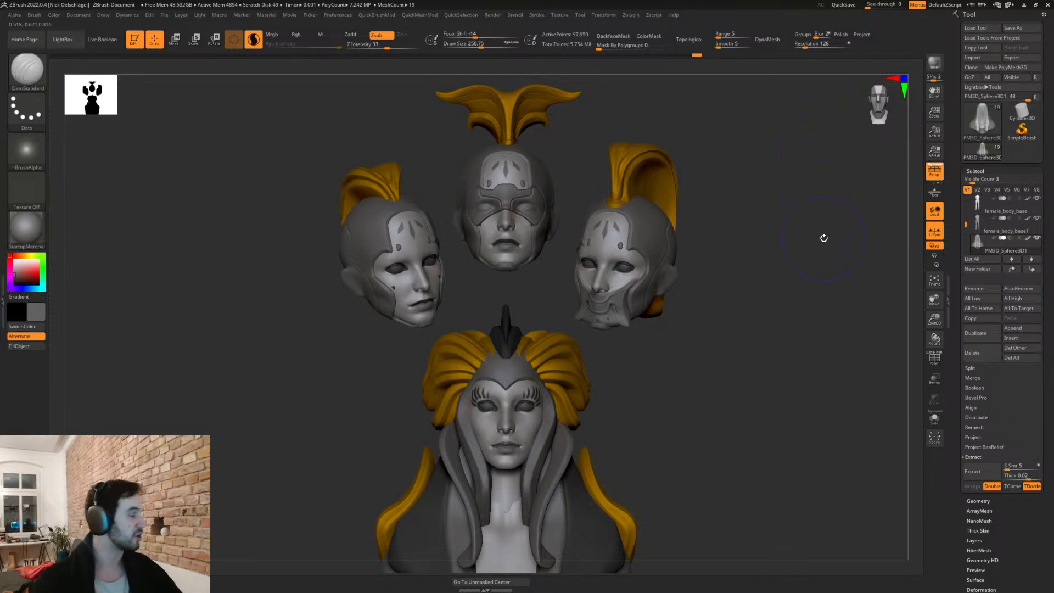
pyautogui.moveTo(694, 306); pyautogui.dragTo(699, 345)
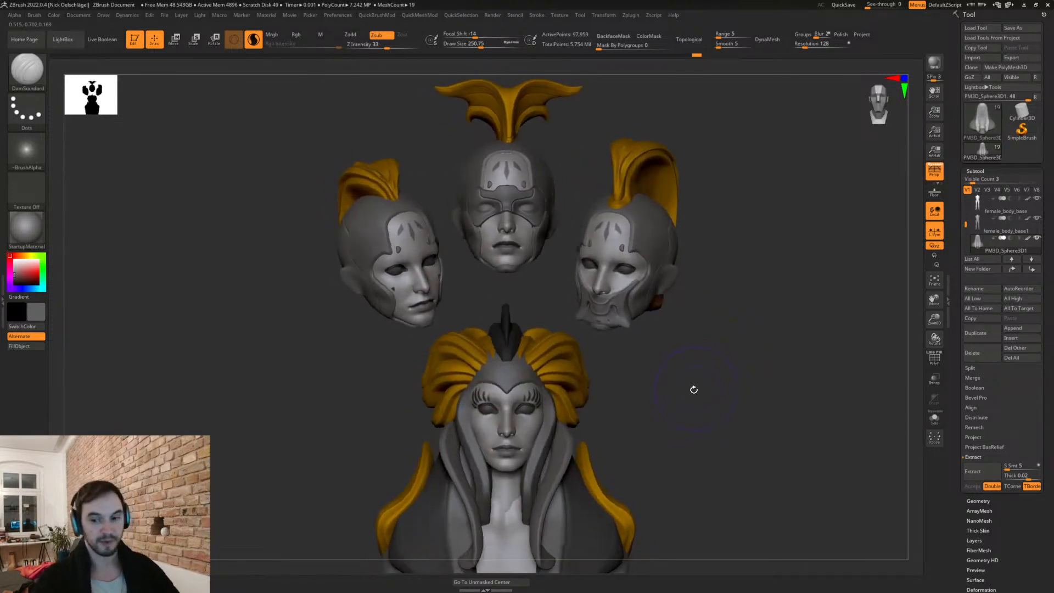
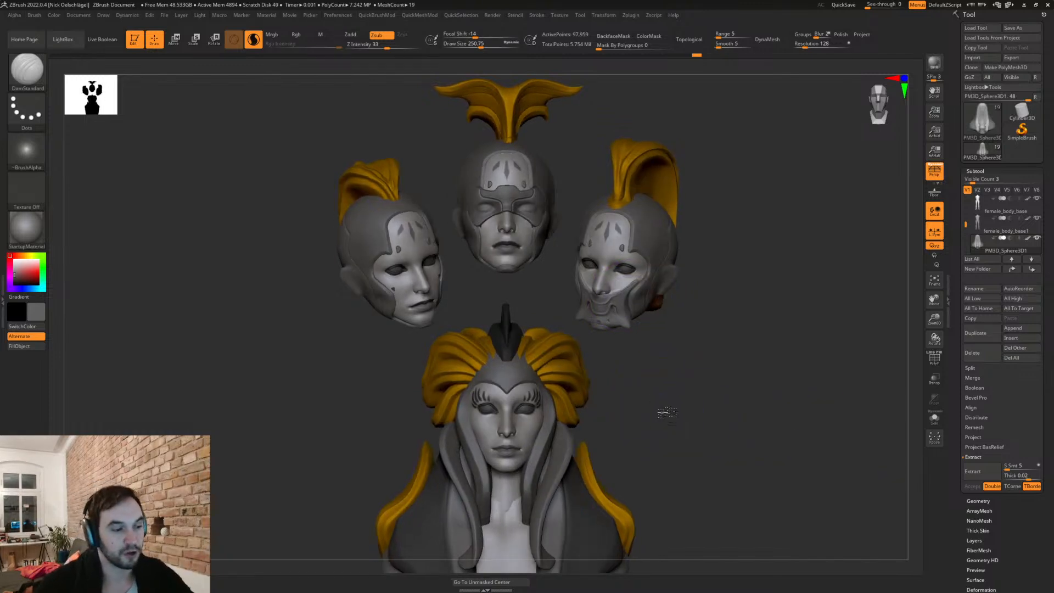
# Step: Select the wide dark base of the helmet crest and extend its front end down the forehead with the Move brush
pyautogui.keyDown('alt'); pyautogui.moveTo(663, 422); pyautogui.dragTo(686, 338); pyautogui.keyUp('alt')
pyautogui.keyDown('alt'); pyautogui.click(534, 252); pyautogui.keyUp('alt')
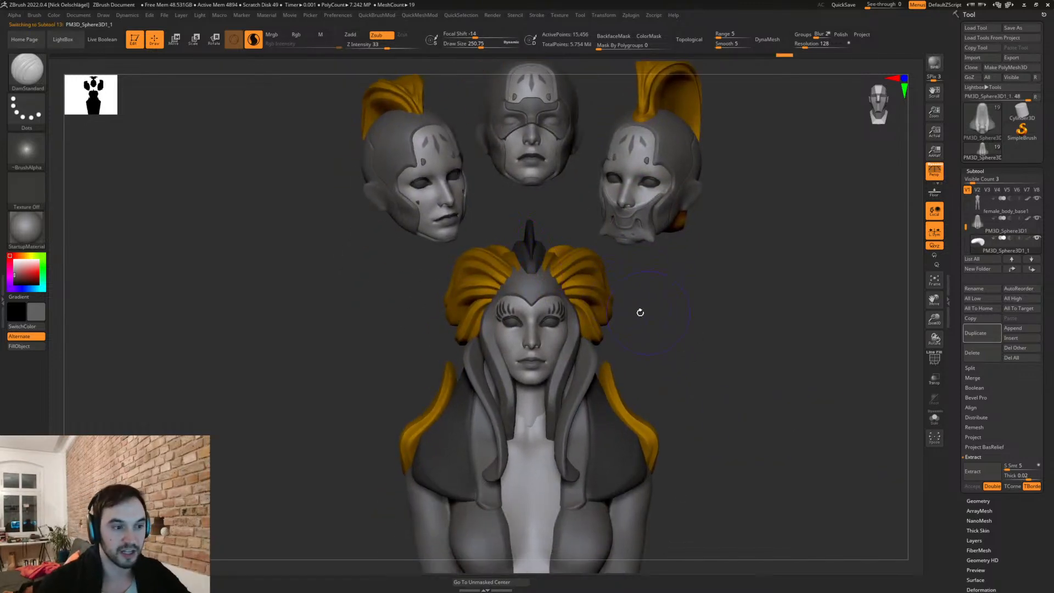
pyautogui.press('shift')
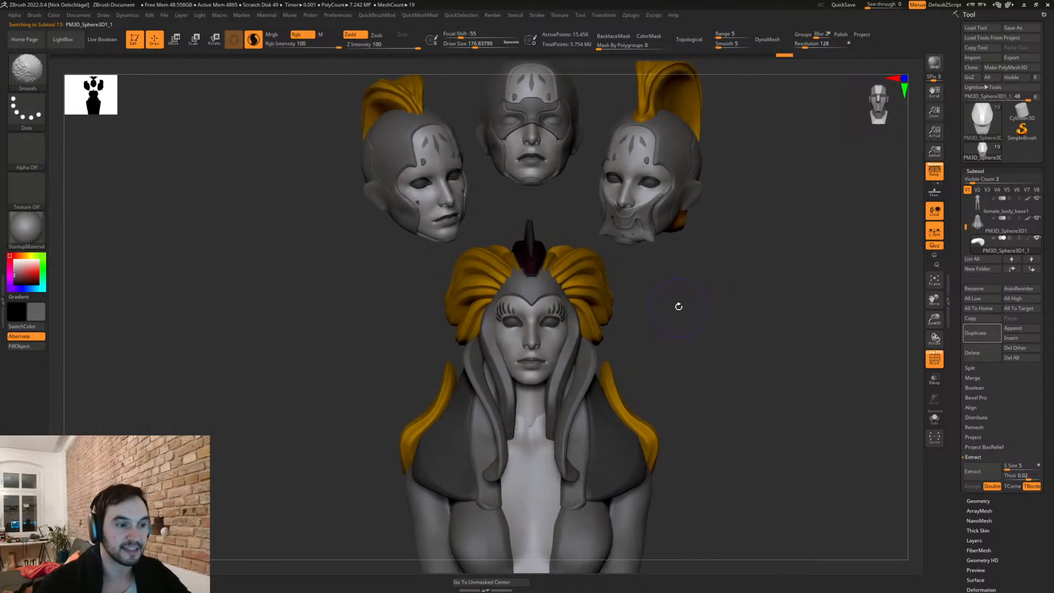
pyautogui.keyDown('shift'); pyautogui.moveTo(685, 301); pyautogui.dragTo(664, 305); pyautogui.keyUp('shift')
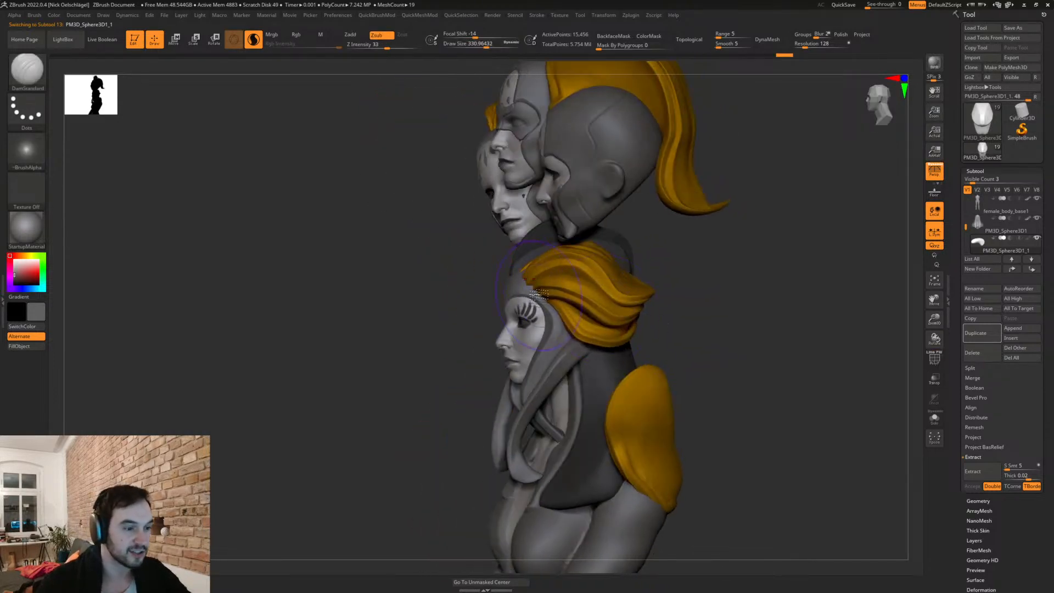
pyautogui.press('b')
pyautogui.press('m')
pyautogui.press('v')
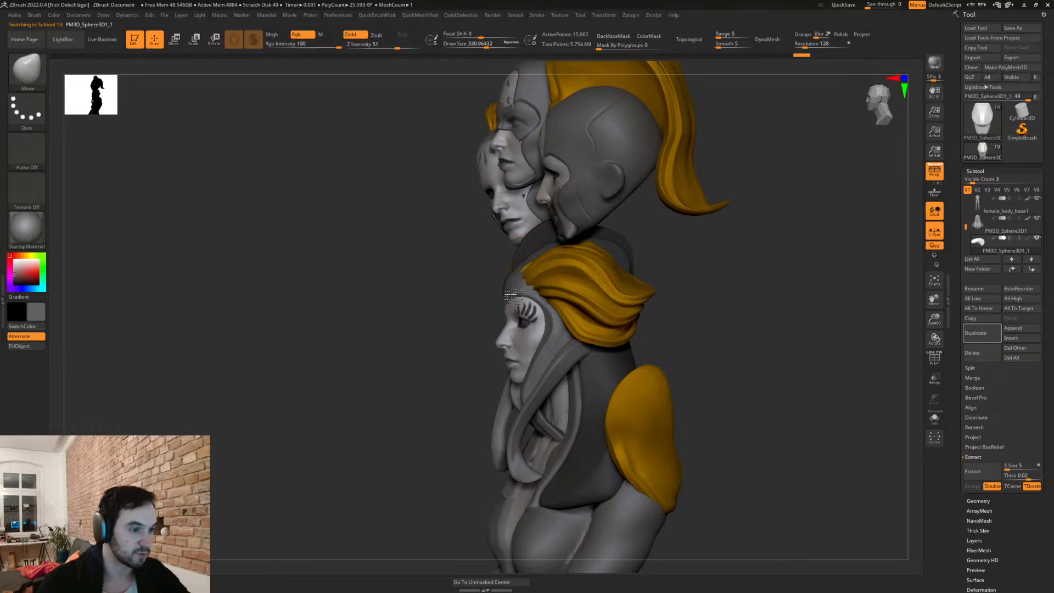
pyautogui.press('s')
pyautogui.moveTo(514, 283)
pyautogui.mouseDown()
pyautogui.moveTo(494, 284)
pyautogui.moveTo(543, 281)
pyautogui.mouseUp()
pyautogui.press('s')
pyautogui.keyDown('alt'); pyautogui.moveTo(648, 291); pyautogui.dragTo(637, 329); pyautogui.keyUp('alt')
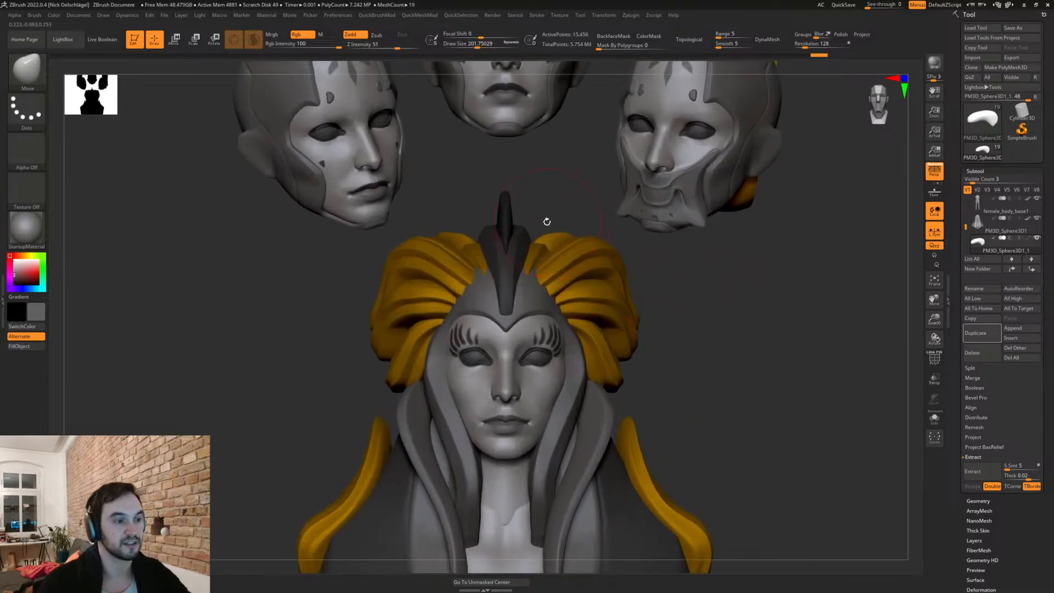
# Step: Refine the crest base's profile and its taper onto the forehead with the Move brush at sizes of about 280 and 181
pyautogui.keyDown('shift'); pyautogui.moveTo(696, 298); pyautogui.dragTo(656, 300); pyautogui.keyUp('shift')
pyautogui.press('s')
pyautogui.moveTo(518, 242); pyautogui.dragTo(529, 242)
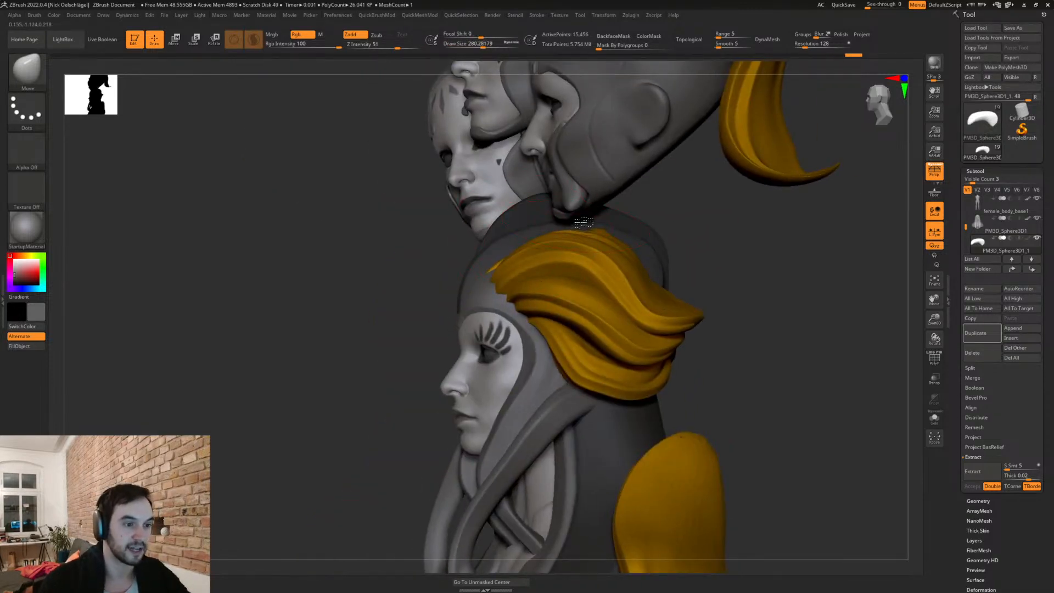
pyautogui.moveTo(604, 242)
pyautogui.keyDown('shift'); pyautogui.mouseDown()
pyautogui.moveTo(757, 265)
pyautogui.moveTo(617, 216)
pyautogui.moveTo(626, 235)
pyautogui.moveTo(580, 221)
pyautogui.mouseUp(); pyautogui.keyUp('shift')
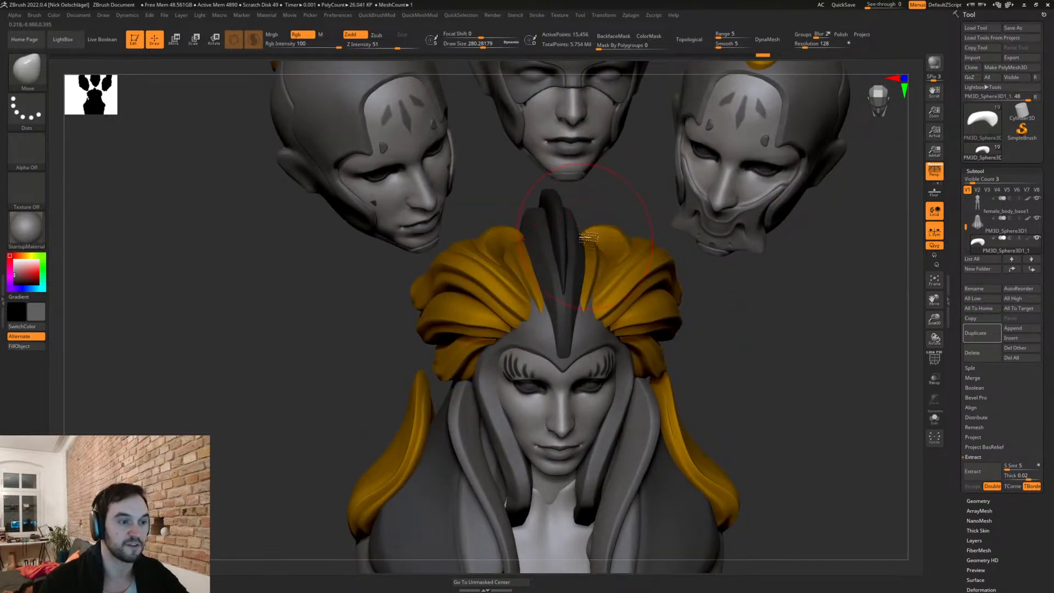
pyautogui.keyDown('shift'); pyautogui.moveTo(713, 303); pyautogui.dragTo(708, 263); pyautogui.keyUp('shift')
pyautogui.press('s')
pyautogui.moveTo(595, 284); pyautogui.dragTo(571, 284)
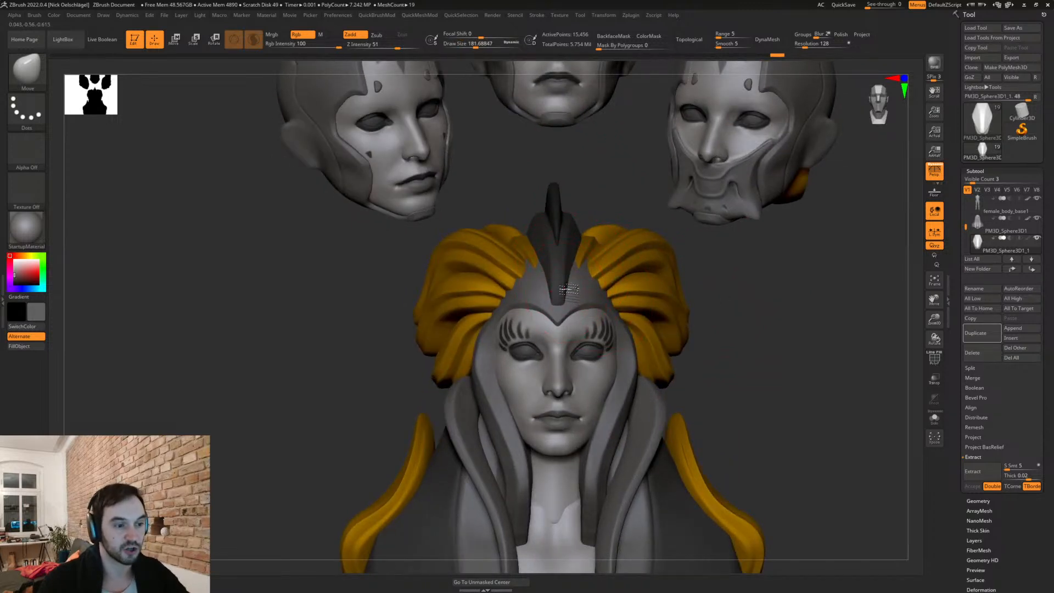
pyautogui.moveTo(722, 364)
pyautogui.mouseDown()
pyautogui.moveTo(777, 297)
pyautogui.moveTo(673, 273)
pyautogui.mouseUp()
pyautogui.press('s')
pyautogui.moveTo(590, 202)
pyautogui.mouseDown()
pyautogui.moveTo(580, 202)
pyautogui.moveTo(613, 211)
pyautogui.moveTo(648, 180)
pyautogui.mouseUp()
# Step: Select the narrow central fin of the crest and reshape its profile with the Move brush at size about 97
pyautogui.moveTo(755, 227); pyautogui.dragTo(610, 191)
pyautogui.keyDown('alt'); pyautogui.click(611, 191); pyautogui.keyUp('alt')
pyautogui.moveTo(796, 231)
pyautogui.mouseDown()
pyautogui.moveTo(562, 222)
pyautogui.moveTo(538, 225)
pyautogui.moveTo(539, 244)
pyautogui.moveTo(534, 213)
pyautogui.mouseUp()
pyautogui.press('s')
pyautogui.press('s')
pyautogui.press('s')
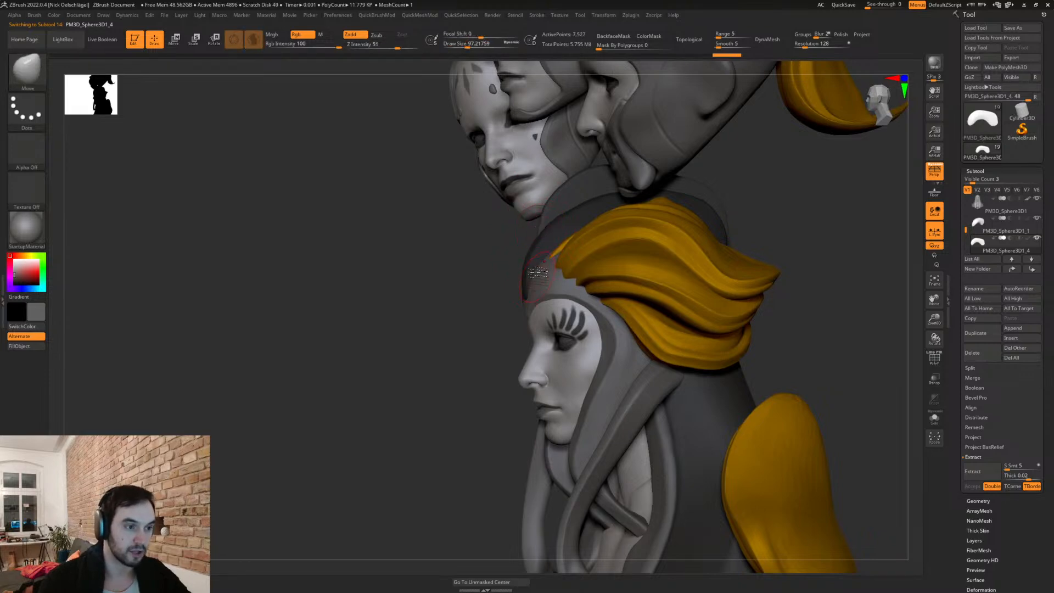
pyautogui.moveTo(466, 287); pyautogui.dragTo(492, 284)
pyautogui.scroll(5, 618, 193)
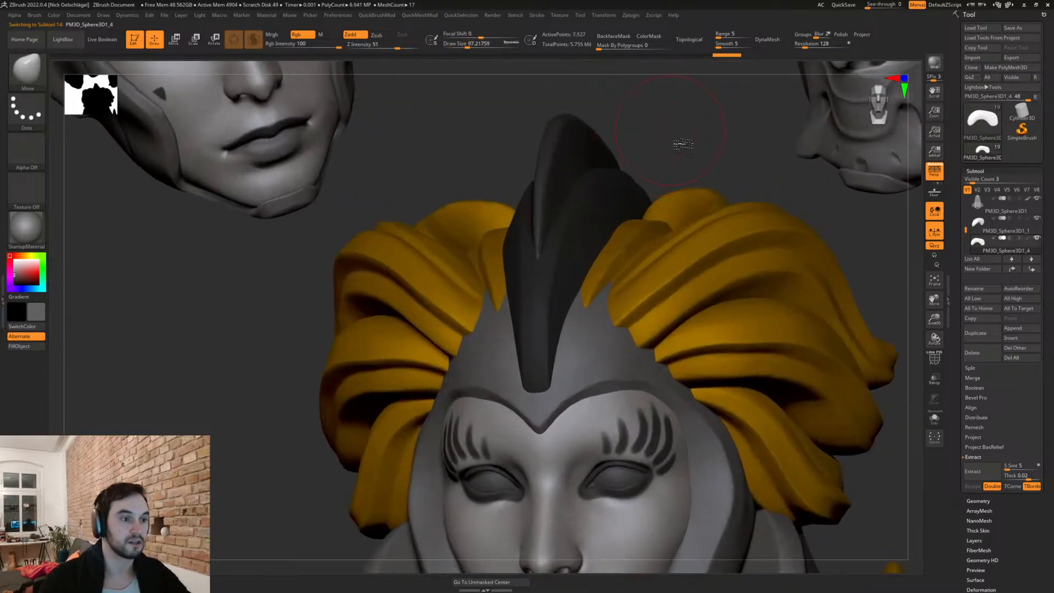
pyautogui.press('s')
pyautogui.moveTo(664, 170); pyautogui.dragTo(607, 153)
# Step: Flatten the front and upper surfaces of the central crest fin with TrimDynamic at size about 48
pyautogui.press('b')
pyautogui.press('t')
pyautogui.press('d')
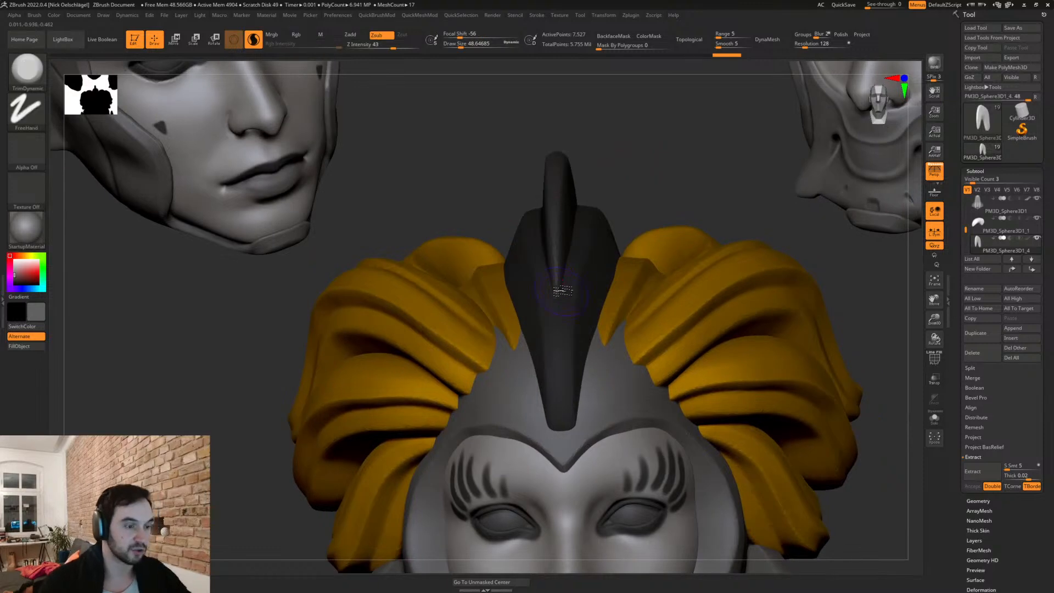
pyautogui.moveTo(549, 253)
pyautogui.mouseDown()
pyautogui.moveTo(559, 299)
pyautogui.moveTo(560, 157)
pyautogui.moveTo(563, 277)
pyautogui.moveTo(561, 162)
pyautogui.moveTo(654, 107)
pyautogui.moveTo(643, 116)
pyautogui.mouseUp()
pyautogui.keyDown('alt'); pyautogui.moveTo(730, 105); pyautogui.dragTo(556, 297); pyautogui.keyUp('alt')
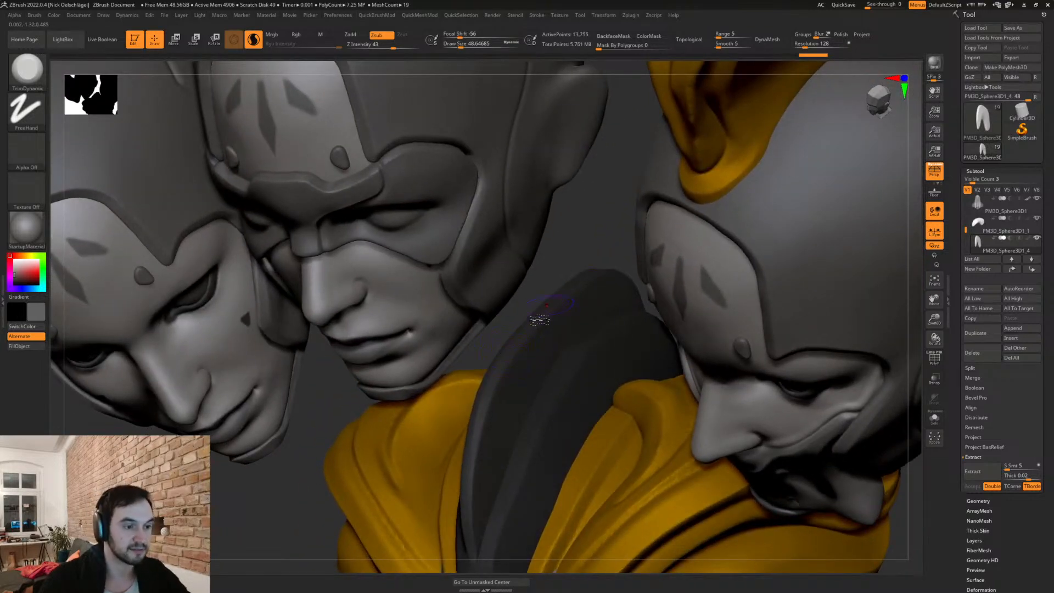
pyautogui.moveTo(598, 253); pyautogui.dragTo(607, 207)
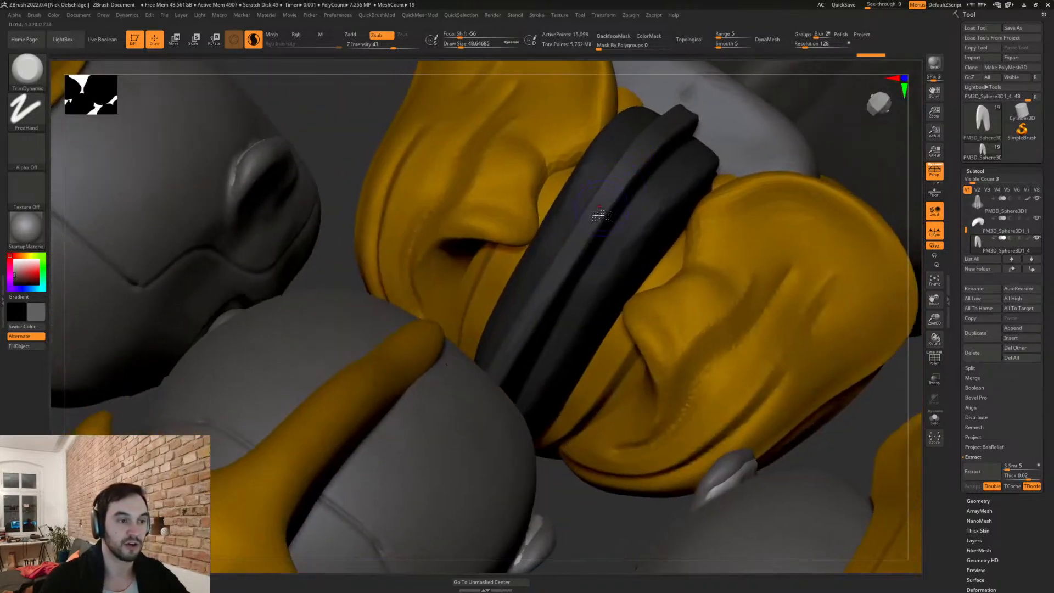
pyautogui.moveTo(642, 160)
pyautogui.mouseDown()
pyautogui.moveTo(695, 101)
pyautogui.moveTo(673, 109)
pyautogui.moveTo(561, 260)
pyautogui.mouseUp()
# Step: Trim the rear end and side faces of the central crest fin into cleaner planes
pyautogui.moveTo(461, 291); pyautogui.dragTo(535, 245)
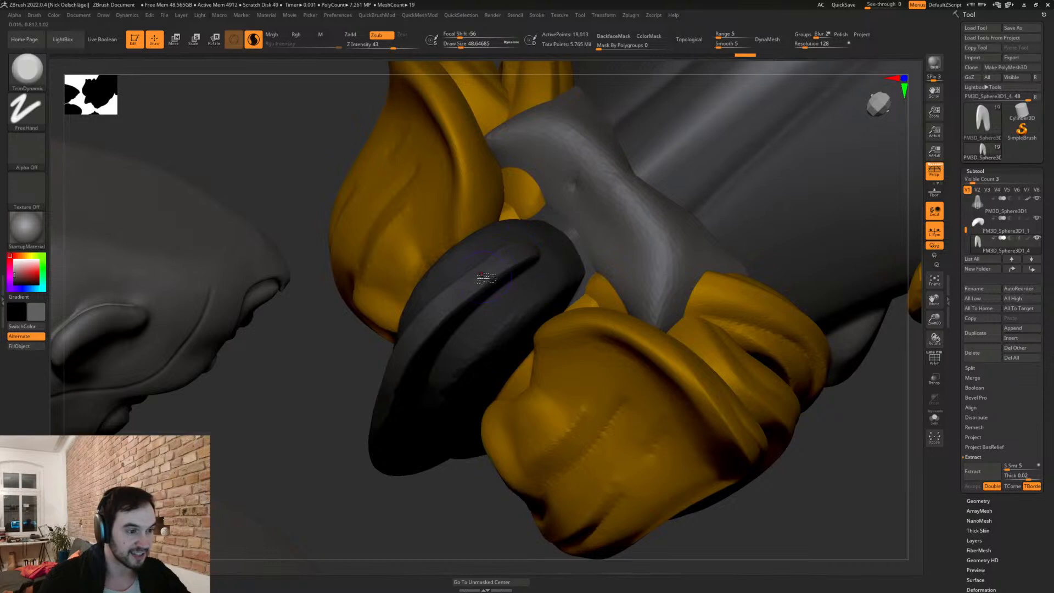
pyautogui.moveTo(471, 285)
pyautogui.mouseDown()
pyautogui.moveTo(538, 240)
pyautogui.moveTo(528, 245)
pyautogui.moveTo(518, 224)
pyautogui.mouseUp()
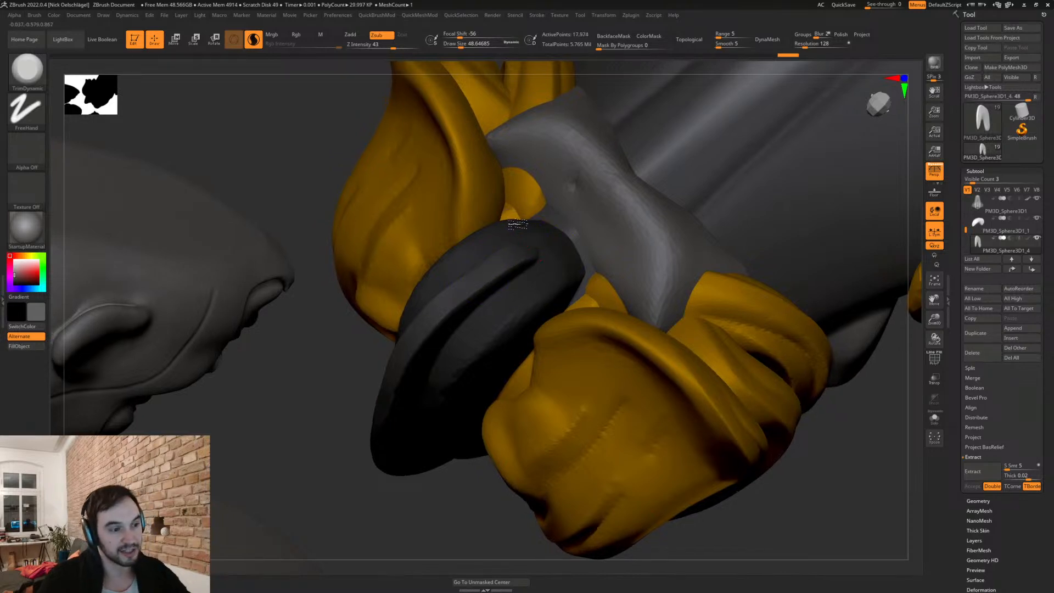
pyautogui.moveTo(517, 224); pyautogui.dragTo(522, 251, button='right')
pyautogui.moveTo(541, 235); pyautogui.dragTo(482, 275)
pyautogui.moveTo(470, 278)
pyautogui.mouseDown(button='right')
pyautogui.moveTo(503, 247)
pyautogui.moveTo(456, 322)
pyautogui.mouseUp(button='right')
pyautogui.moveTo(457, 322); pyautogui.dragTo(528, 268)
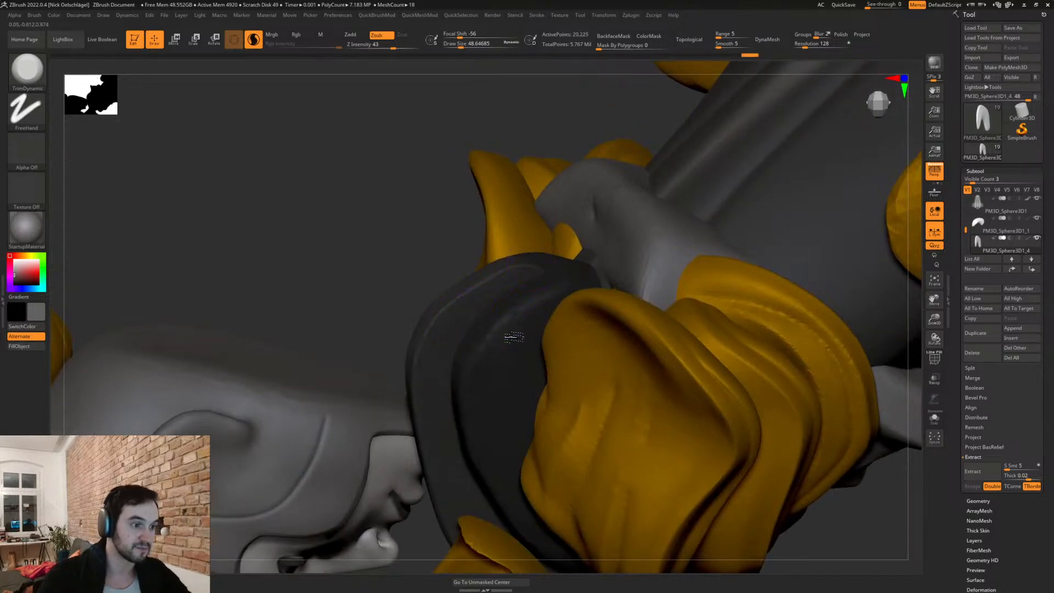
# Step: Review the crest and the whole bust beside the three helmeted heads, and look through the subtool list up to its first entries
pyautogui.moveTo(511, 333); pyautogui.dragTo(551, 245, button='right')
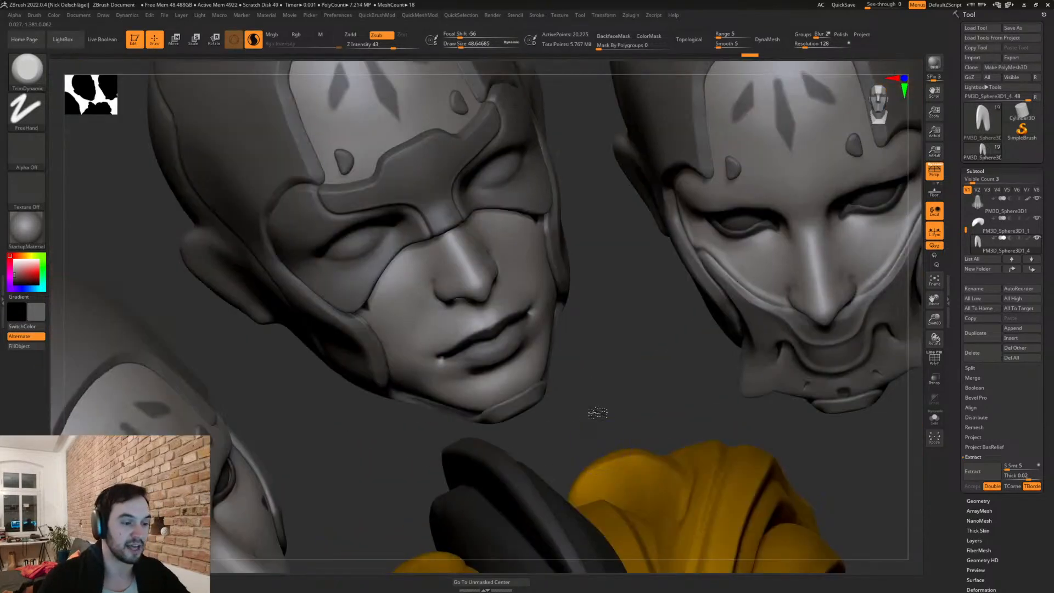
pyautogui.moveTo(577, 384); pyautogui.dragTo(743, 454, button='right')
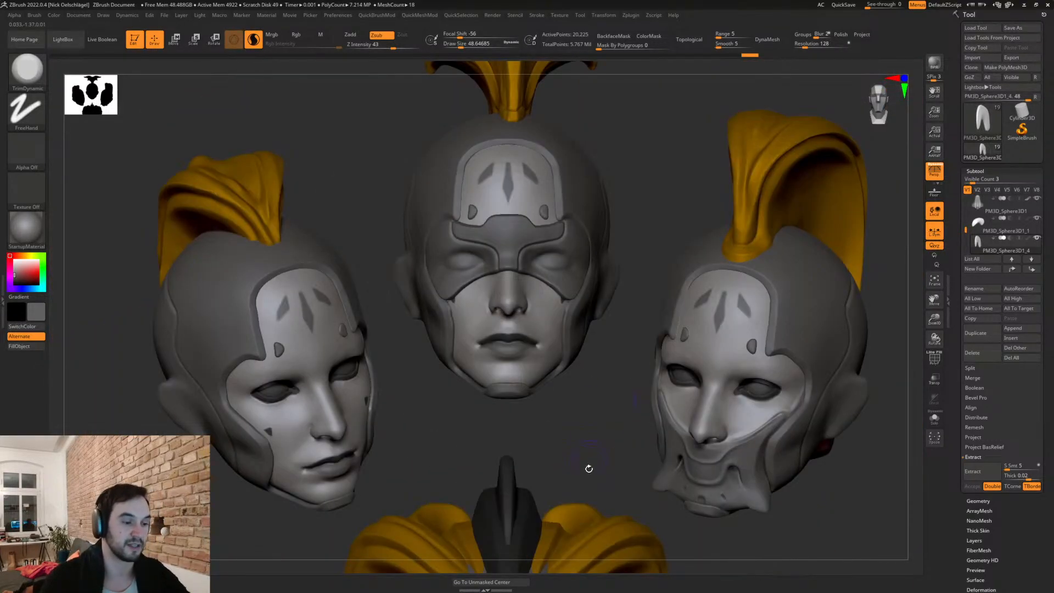
pyautogui.keyDown('alt'); pyautogui.moveTo(588, 463); pyautogui.dragTo(670, 319, button='right'); pyautogui.keyUp('alt')
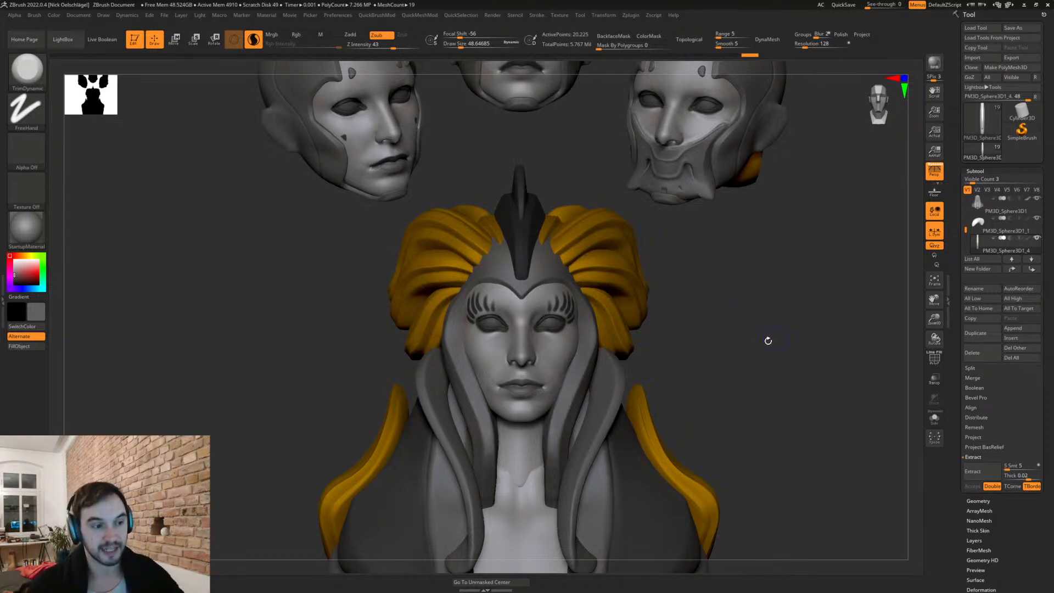
pyautogui.moveTo(726, 356)
pyautogui.mouseDown()
pyautogui.moveTo(730, 299)
pyautogui.moveTo(739, 304)
pyautogui.mouseUp()
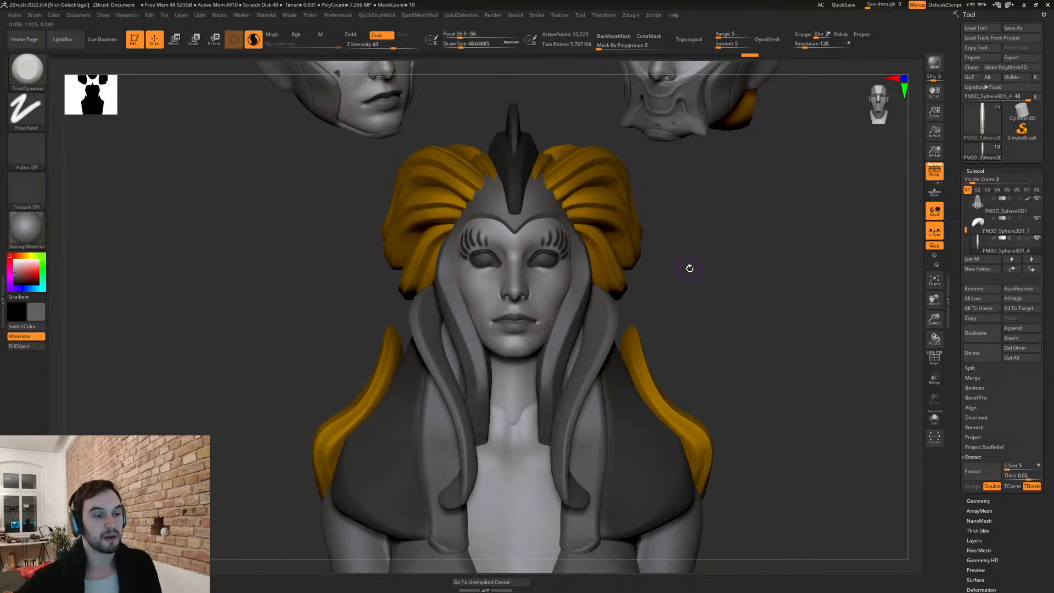
pyautogui.moveTo(673, 275); pyautogui.dragTo(694, 280)
pyautogui.moveTo(661, 327); pyautogui.dragTo(637, 325)
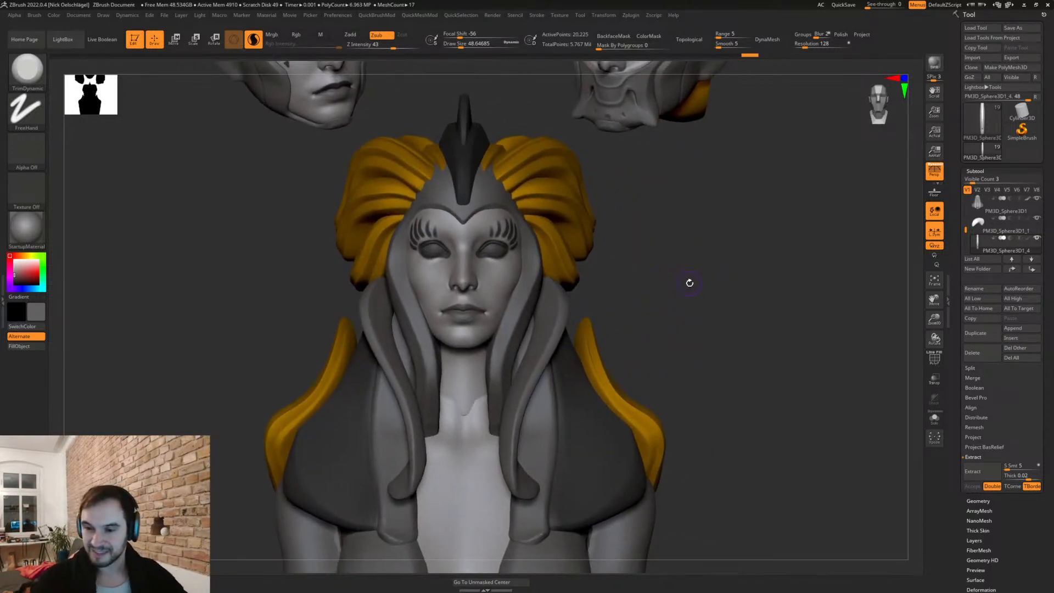
pyautogui.press('s')
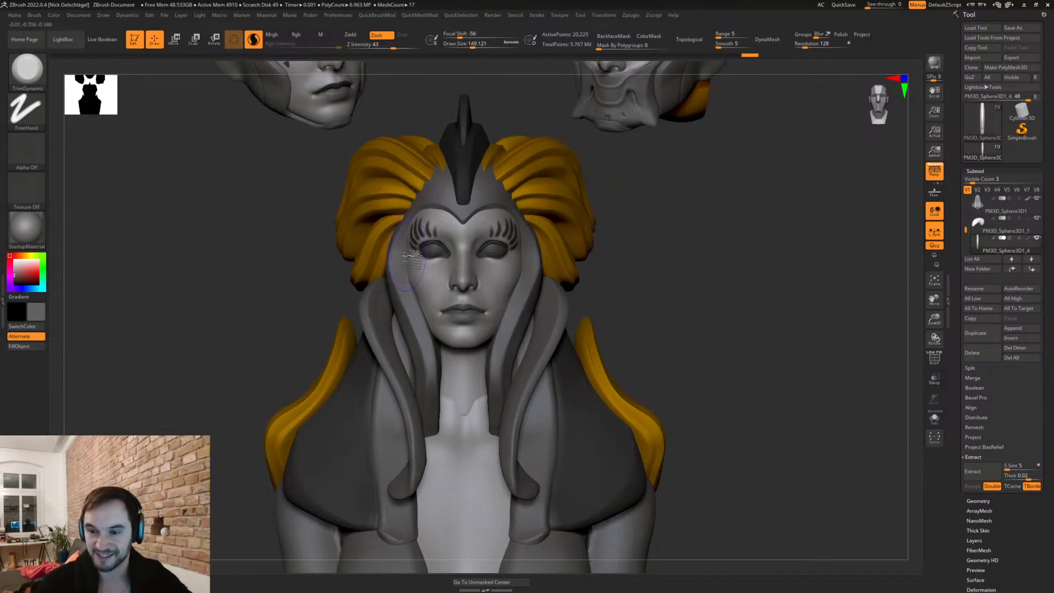
pyautogui.moveTo(670, 275)
pyautogui.mouseDown()
pyautogui.moveTo(662, 295)
pyautogui.moveTo(675, 297)
pyautogui.mouseUp()
pyautogui.press('s')
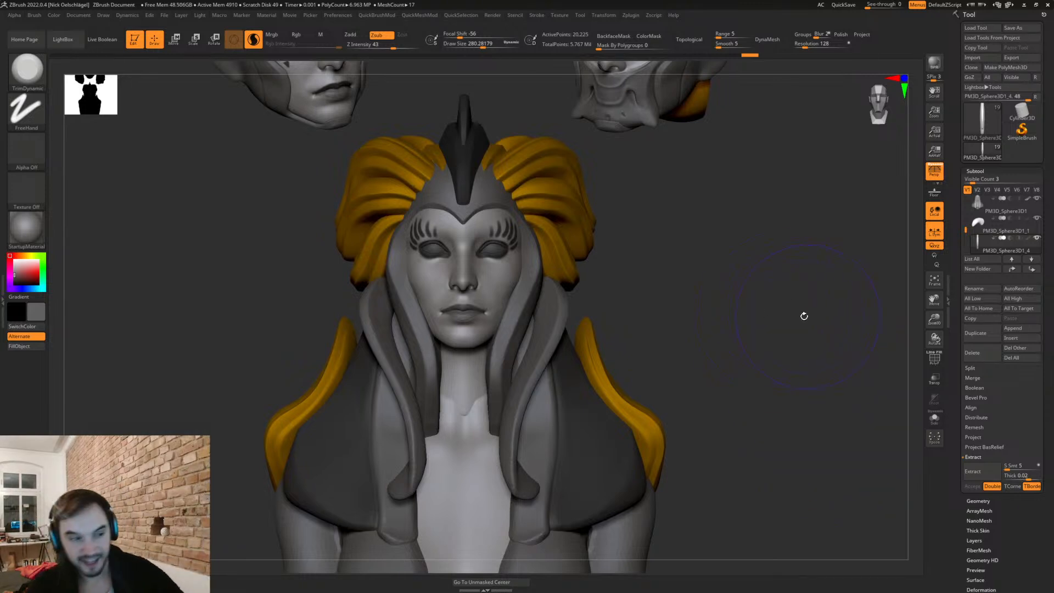
pyautogui.moveTo(710, 346)
pyautogui.keyDown('alt'); pyautogui.mouseDown()
pyautogui.moveTo(701, 315)
pyautogui.moveTo(717, 422)
pyautogui.moveTo(699, 363)
pyautogui.moveTo(664, 379)
pyautogui.moveTo(635, 372)
pyautogui.moveTo(662, 383)
pyautogui.moveTo(651, 384)
pyautogui.moveTo(677, 367)
pyautogui.moveTo(696, 372)
pyautogui.moveTo(676, 382)
pyautogui.mouseUp(); pyautogui.keyUp('alt')
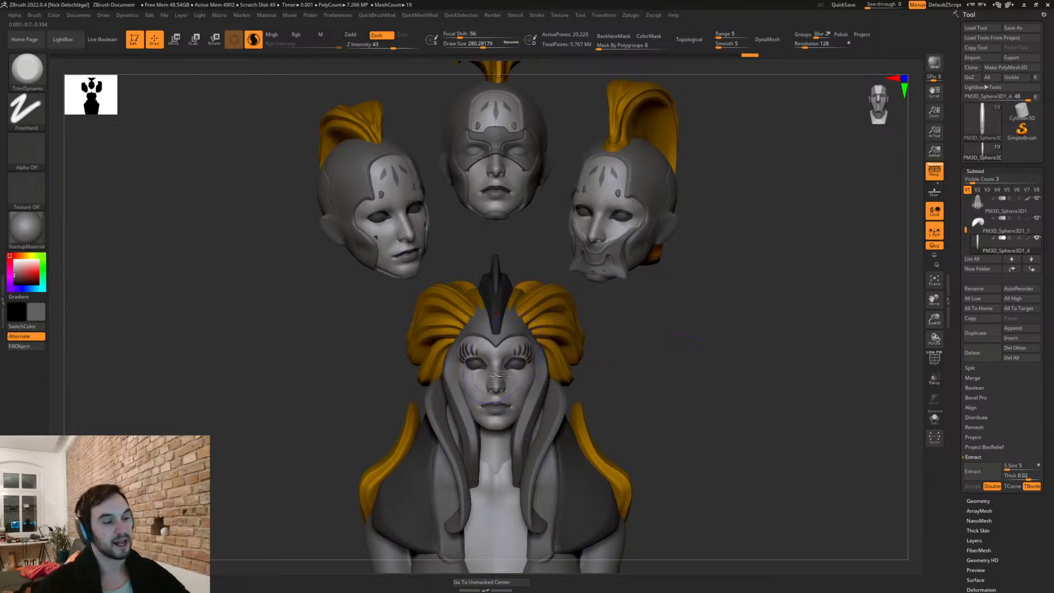
pyautogui.moveTo(620, 377); pyautogui.dragTo(624, 362)
pyautogui.moveTo(600, 280); pyautogui.dragTo(661, 337)
pyautogui.moveTo(966, 230); pyautogui.dragTo(964, 192)
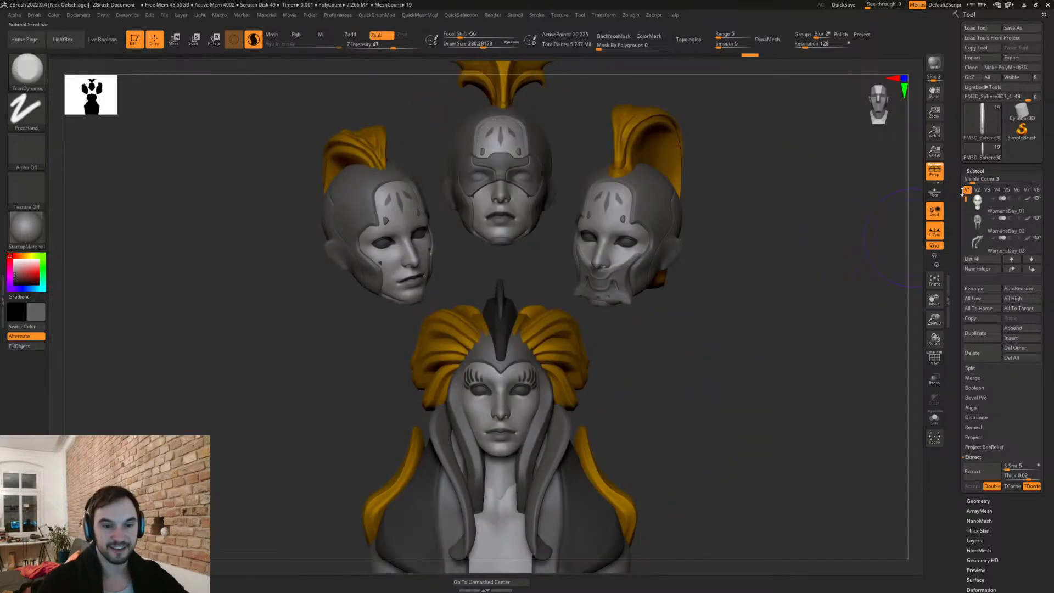
# Step: Hide the right-hand helmeted head and make the left-hand helmeted head the active subtool
pyautogui.keyDown('alt'); pyautogui.click(547, 301); pyautogui.keyUp('alt')
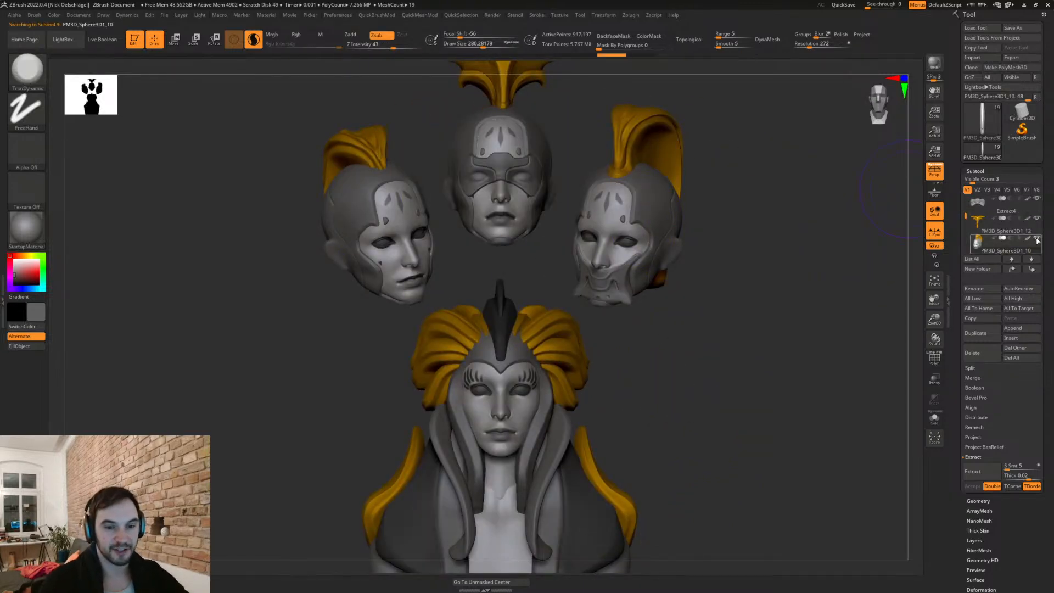
pyautogui.keyDown('alt'); pyautogui.click(394, 256); pyautogui.keyUp('alt')
pyautogui.keyDown('alt'); pyautogui.moveTo(656, 407); pyautogui.dragTo(856, 291); pyautogui.keyUp('alt')
pyautogui.moveTo(966, 211)
pyautogui.mouseDown()
pyautogui.moveTo(965, 201)
pyautogui.moveTo(966, 210)
pyautogui.mouseUp()
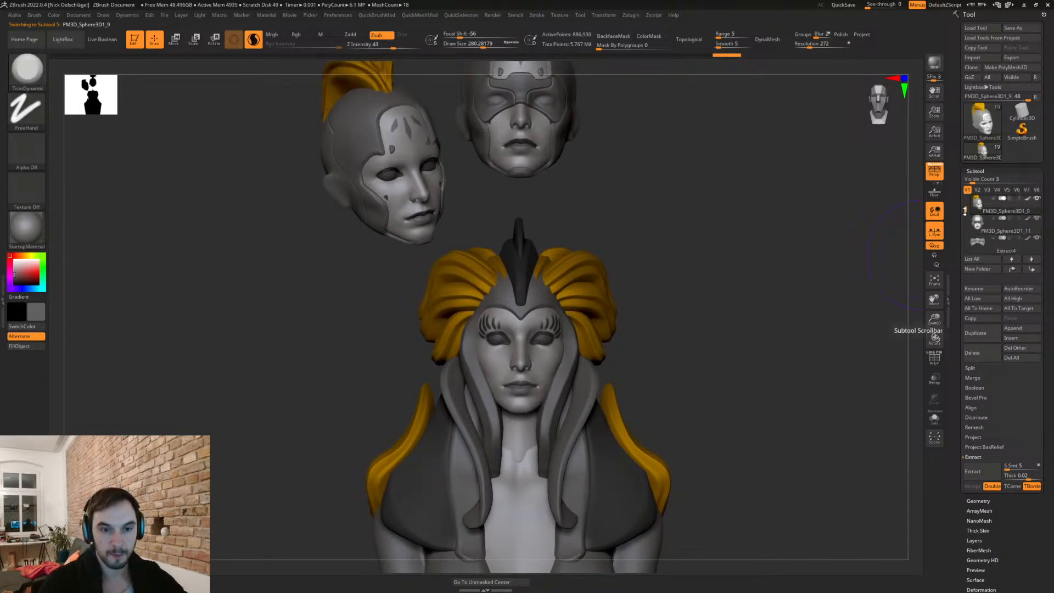
# Step: Set the subtool list's visible count to 15 and show the right-hand helmeted head again
pyautogui.keyDown('alt'); pyautogui.moveTo(715, 357); pyautogui.dragTo(829, 235); pyautogui.keyUp('alt')
pyautogui.moveTo(982, 179); pyautogui.dragTo(1011, 183)
pyautogui.click(1037, 278)
# Step: Review the finished bust together with the three helmeted heads above it from the front
pyautogui.keyDown('alt'); pyautogui.moveTo(749, 341); pyautogui.dragTo(723, 451); pyautogui.keyUp('alt')
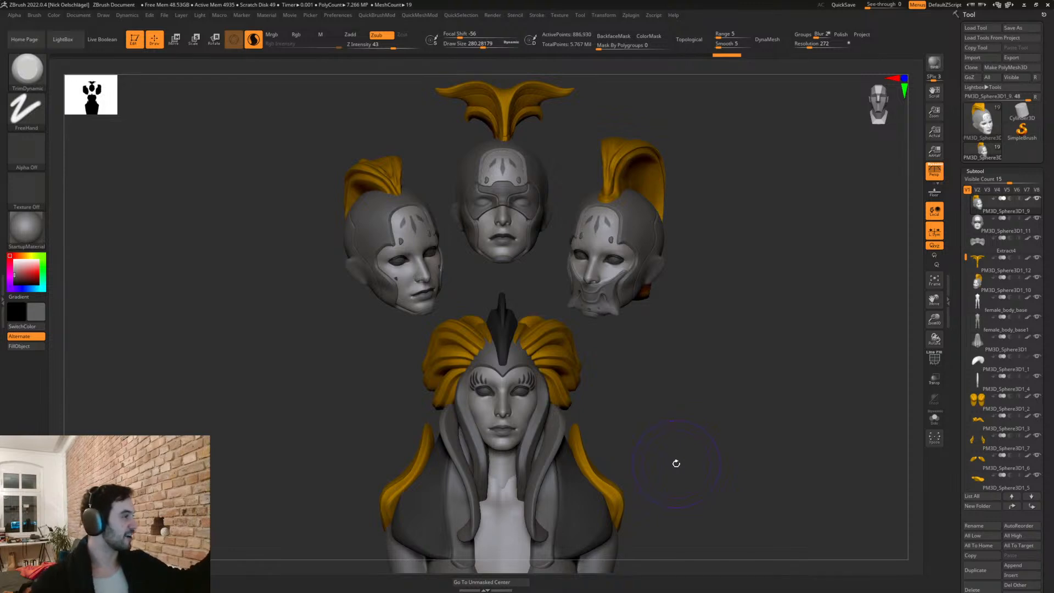
pyautogui.moveTo(765, 365); pyautogui.dragTo(763, 385)
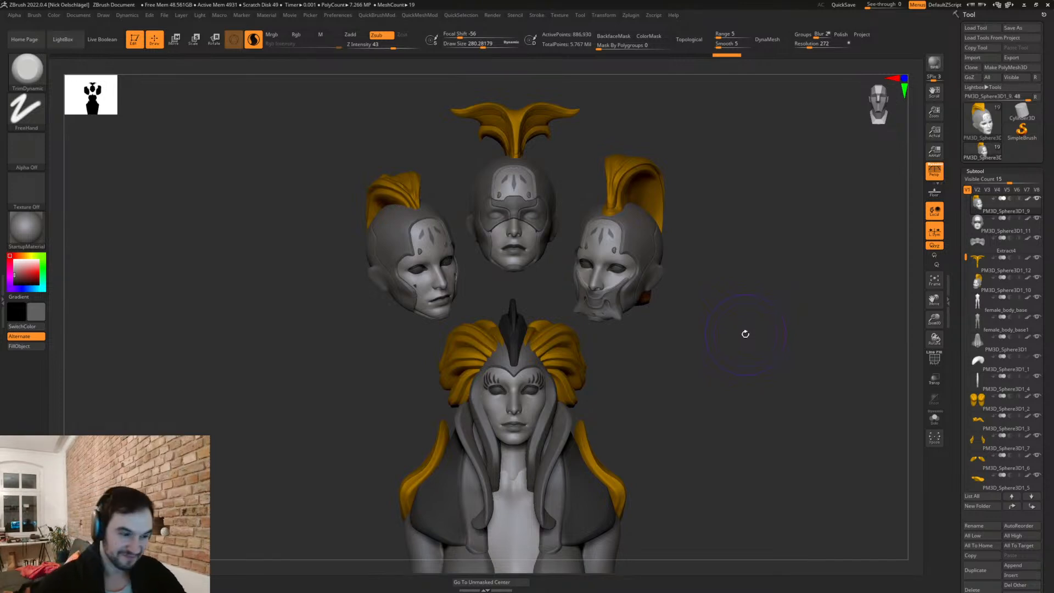
pyautogui.moveTo(713, 332); pyautogui.dragTo(749, 390)
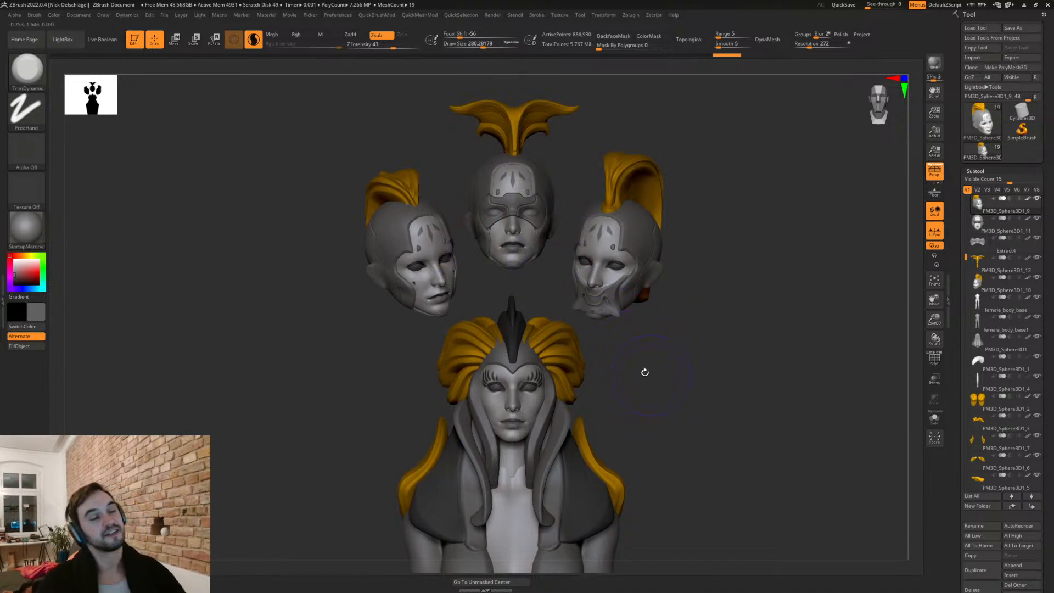
pyautogui.moveTo(656, 368)
pyautogui.mouseDown()
pyautogui.moveTo(648, 379)
pyautogui.moveTo(666, 384)
pyautogui.mouseUp()
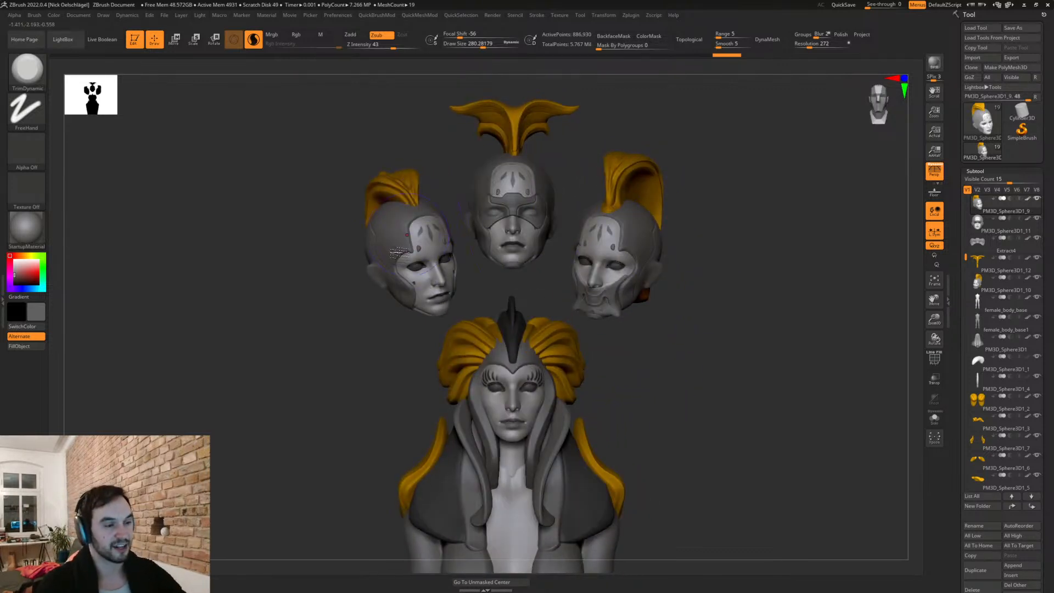
pyautogui.moveTo(726, 390); pyautogui.dragTo(702, 414)
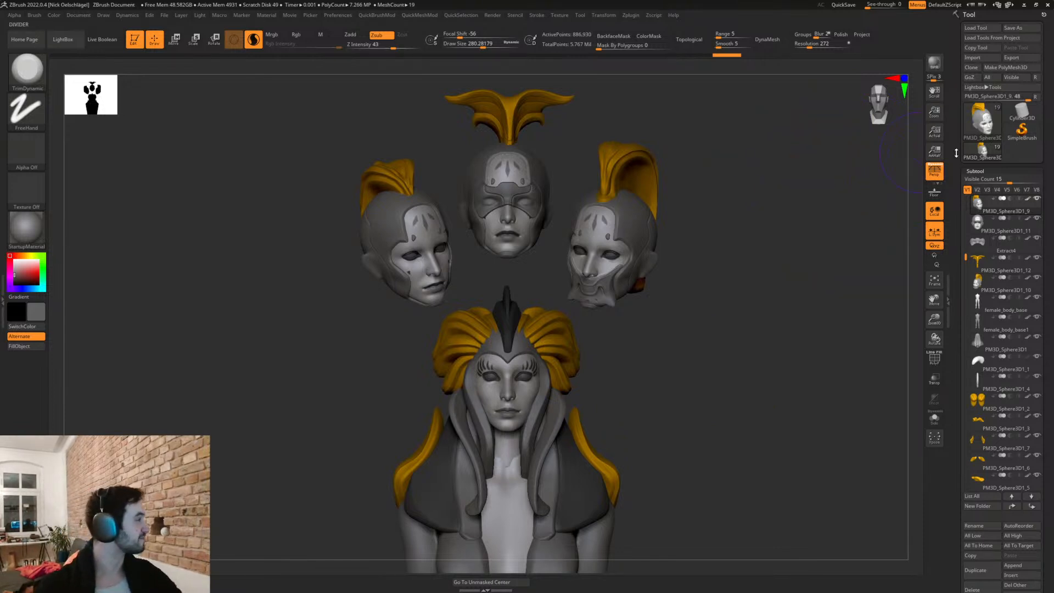
pyautogui.moveTo(967, 159)
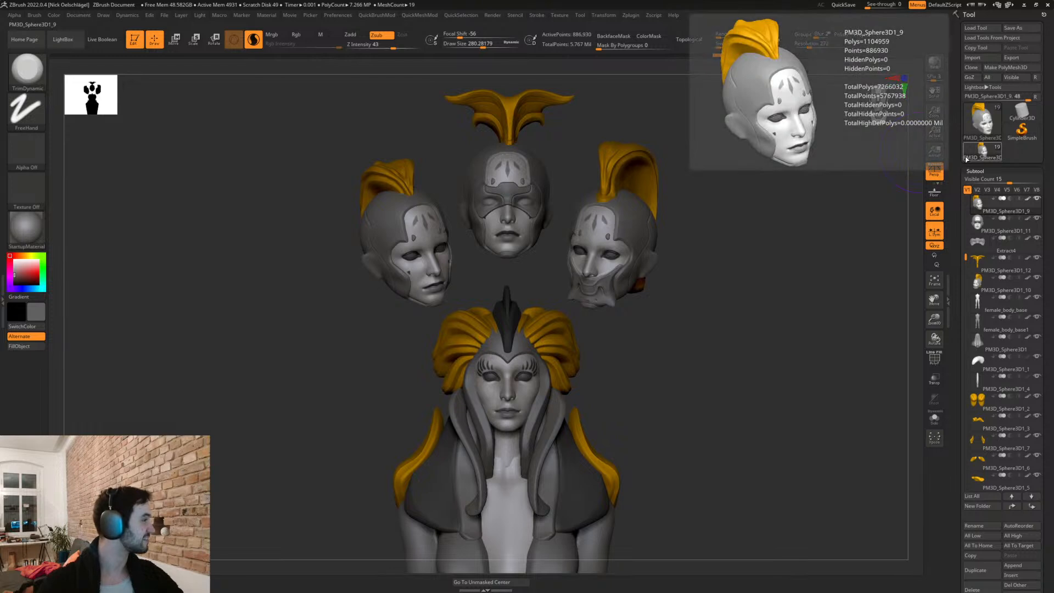